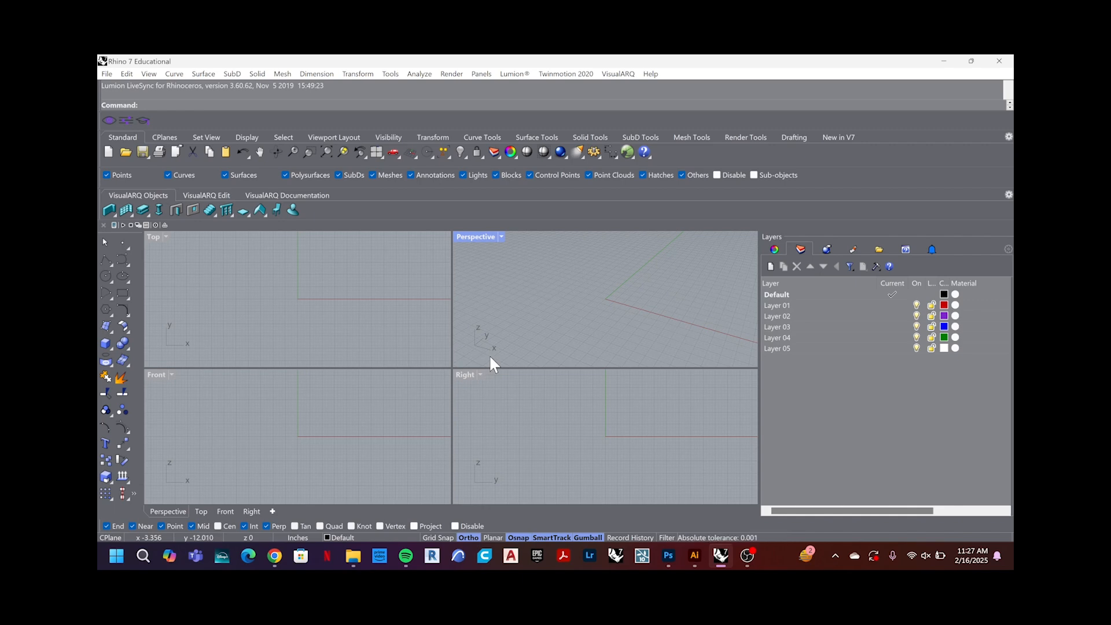
drag(815, 381, 751, 252)
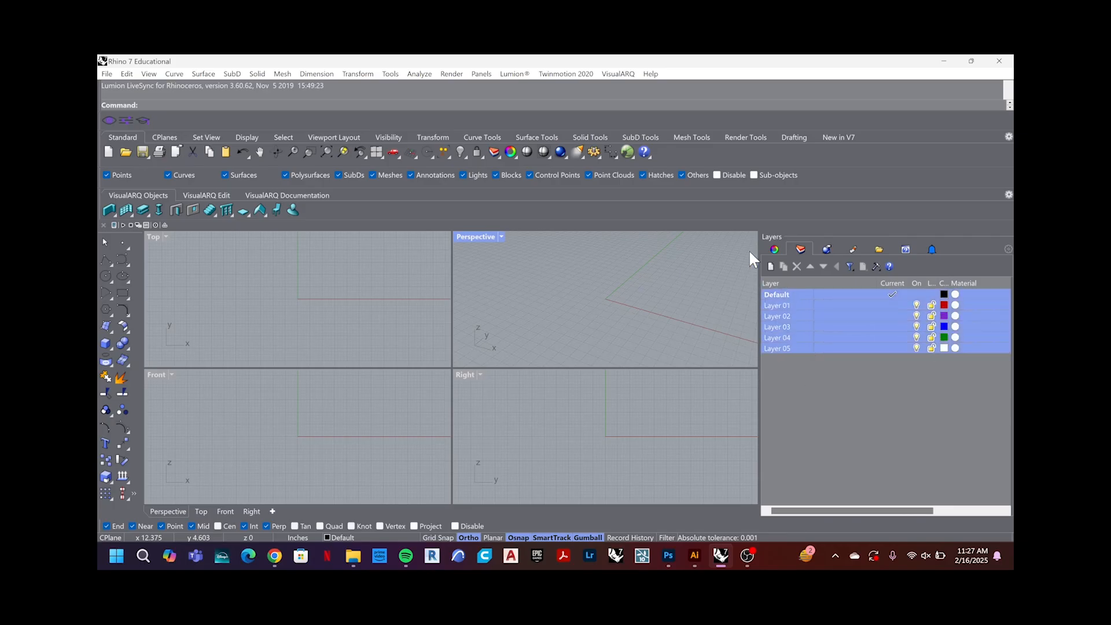
click(804, 405)
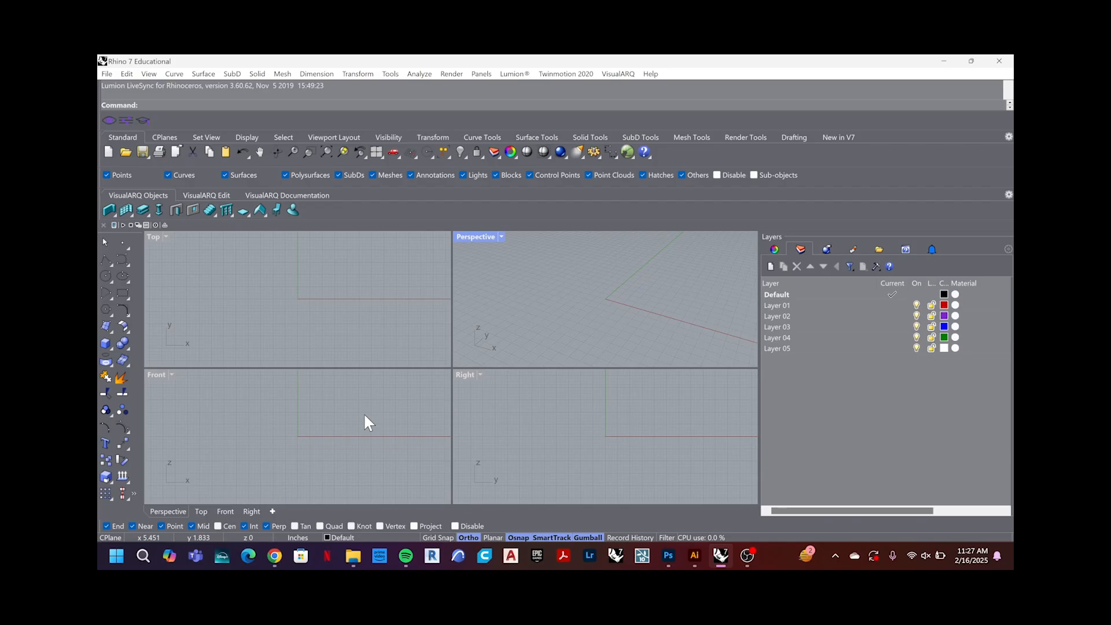
text(Unit)
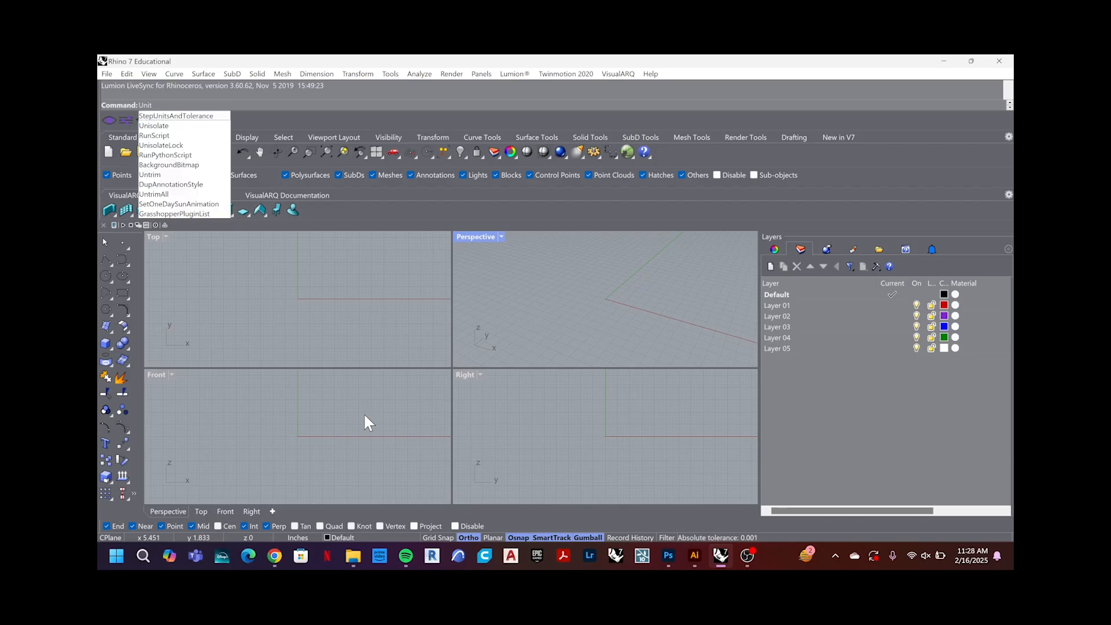
text(s)
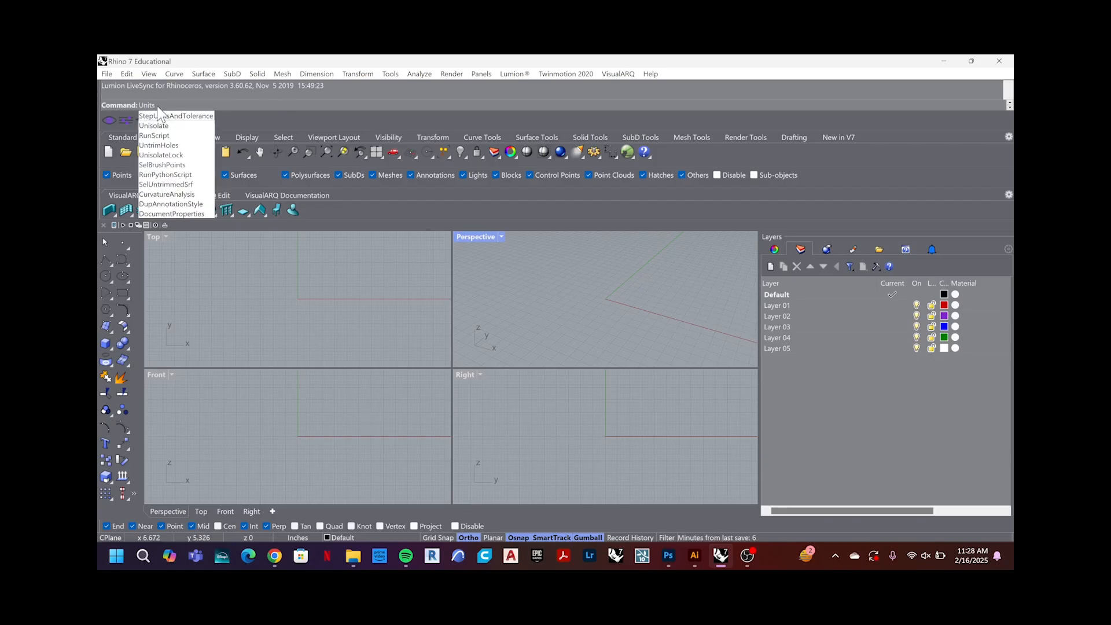
key(Return)
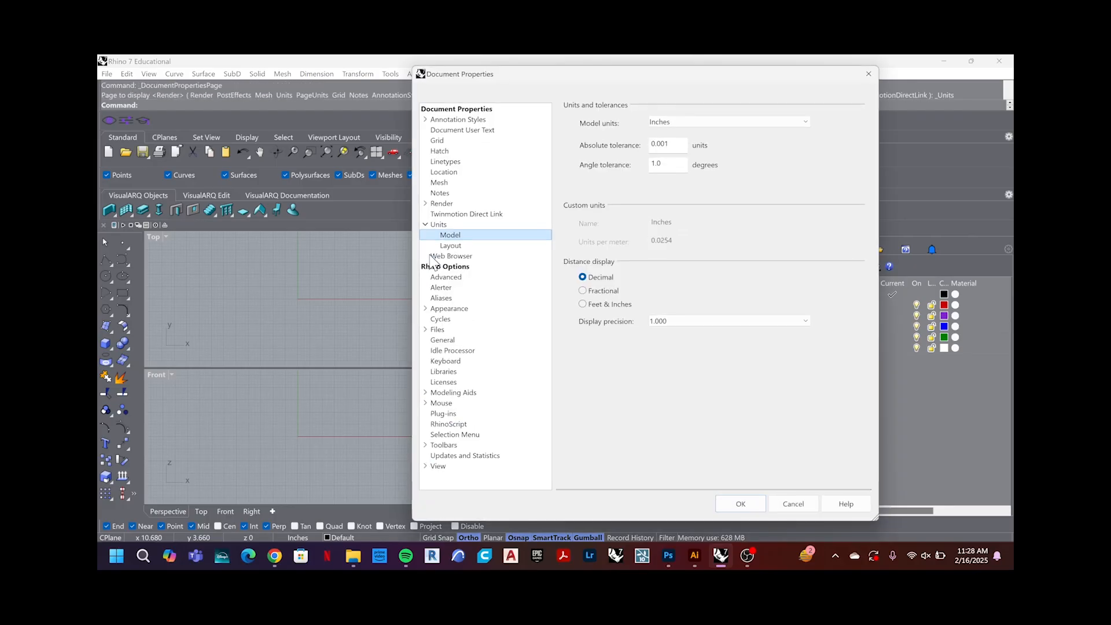
click(748, 556)
click(1000, 431)
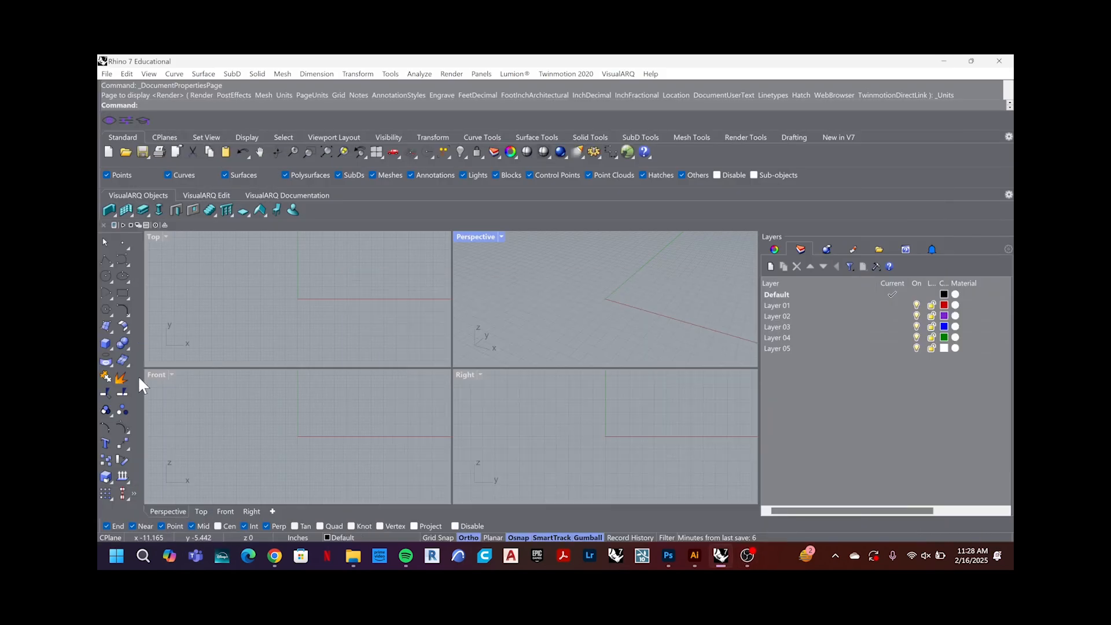
click(747, 557)
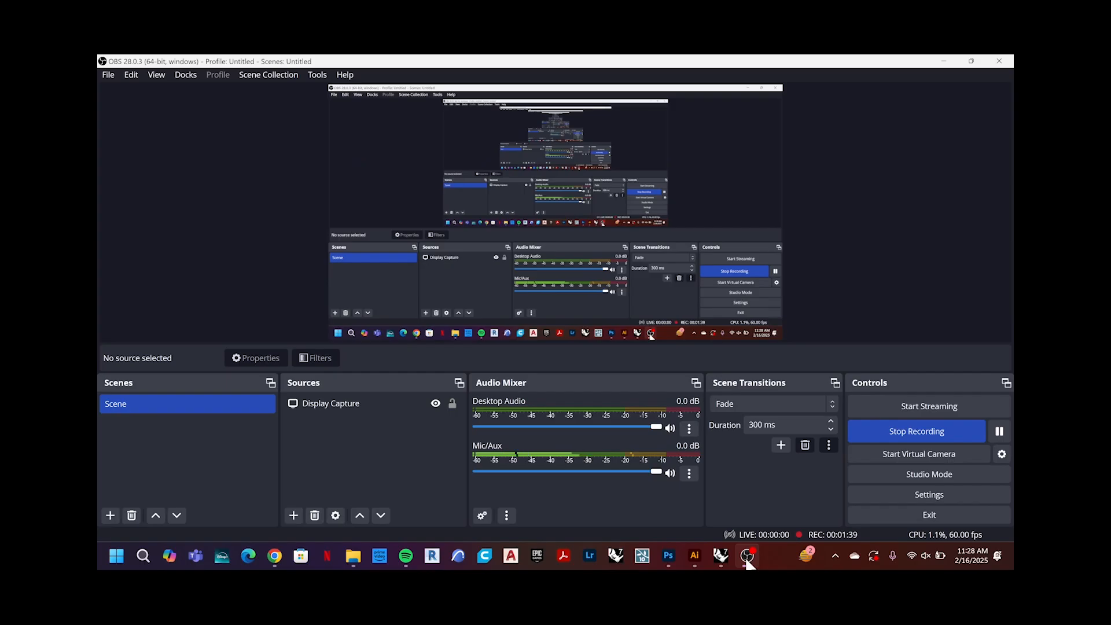
click(746, 555)
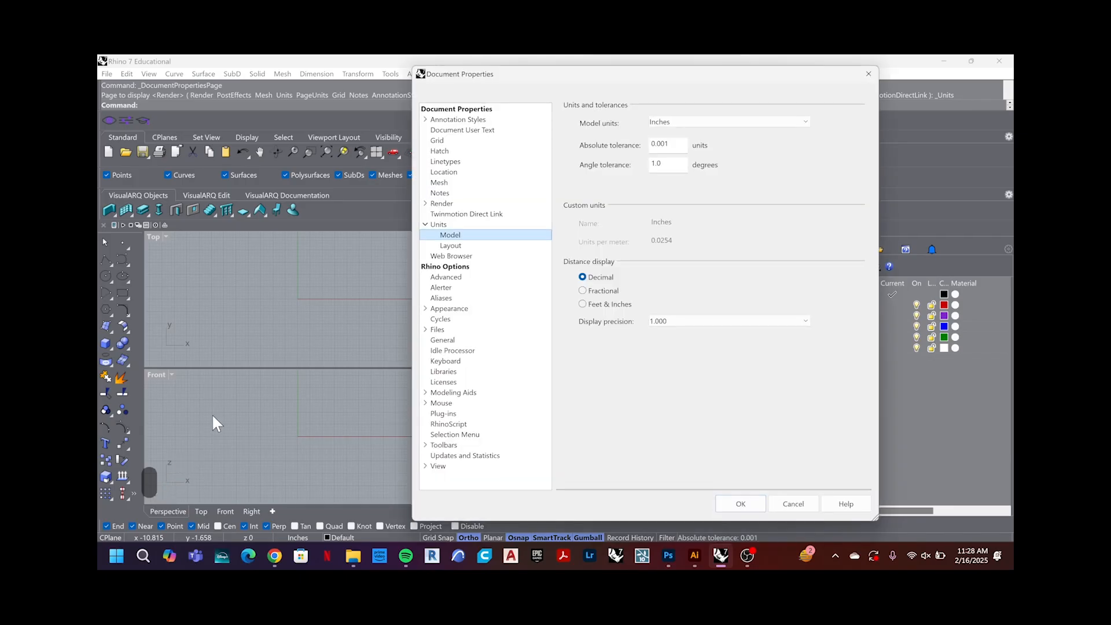
key(Escape)
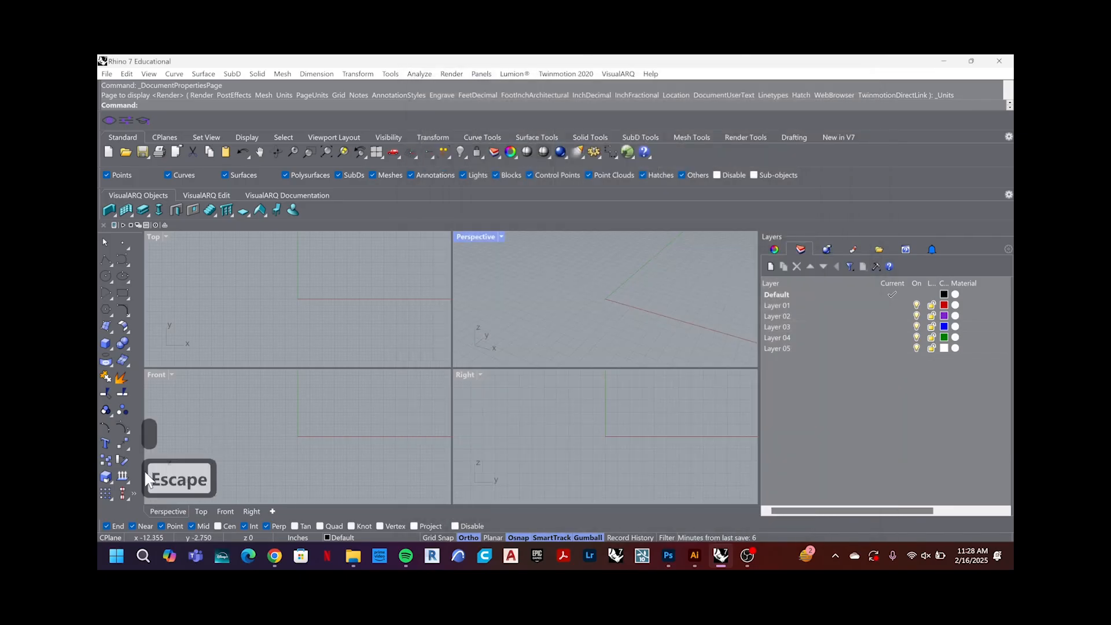
text(4)
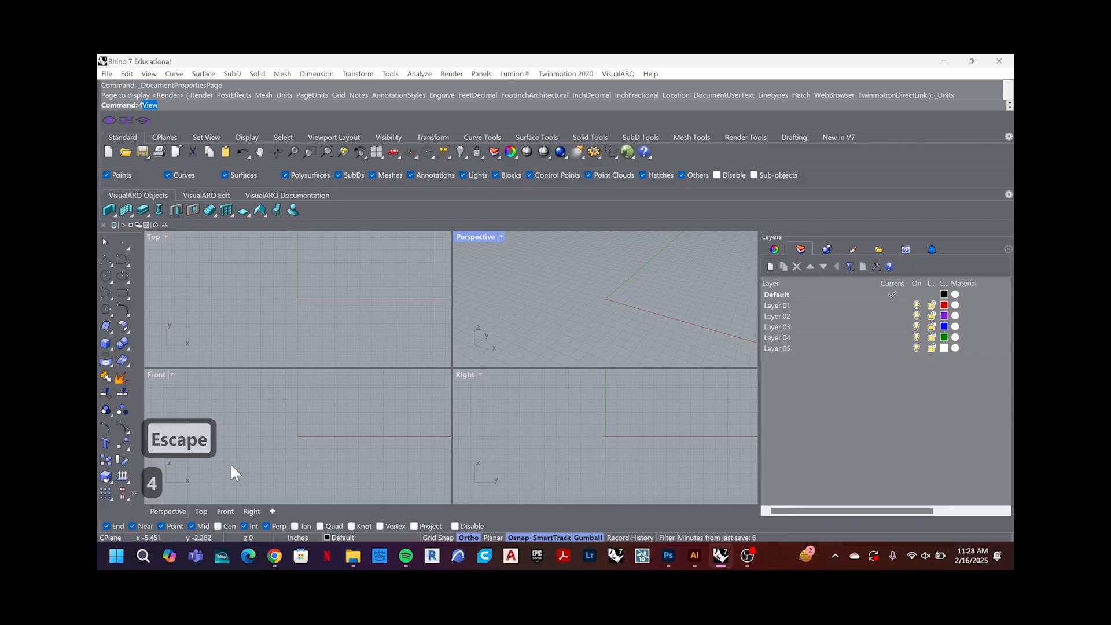
text(6)
key(Escape)
key(Escape)
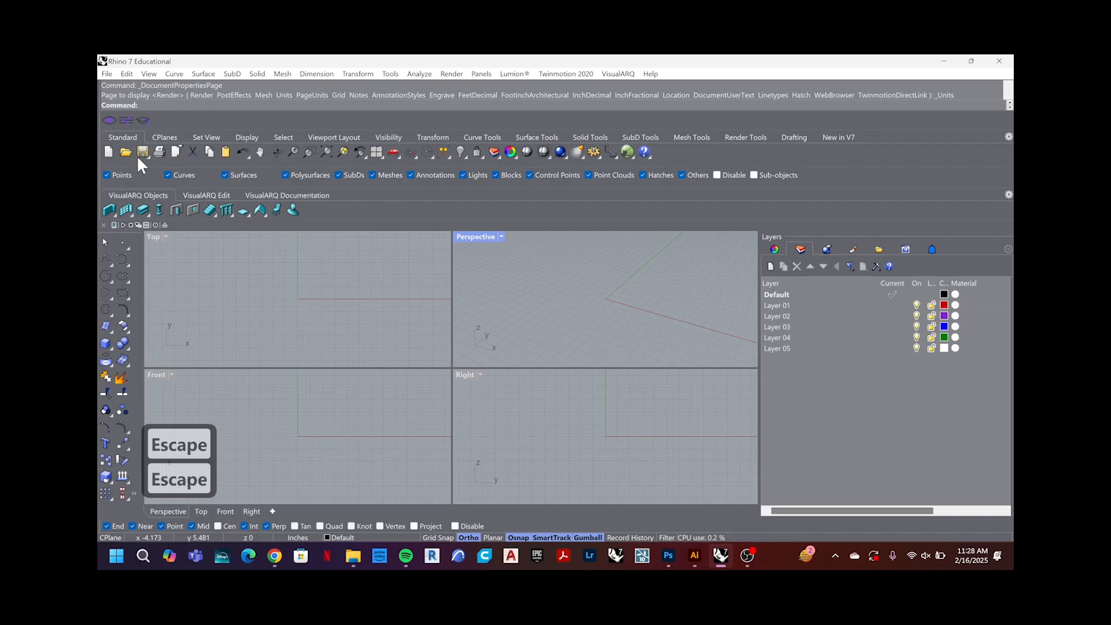
text(g)
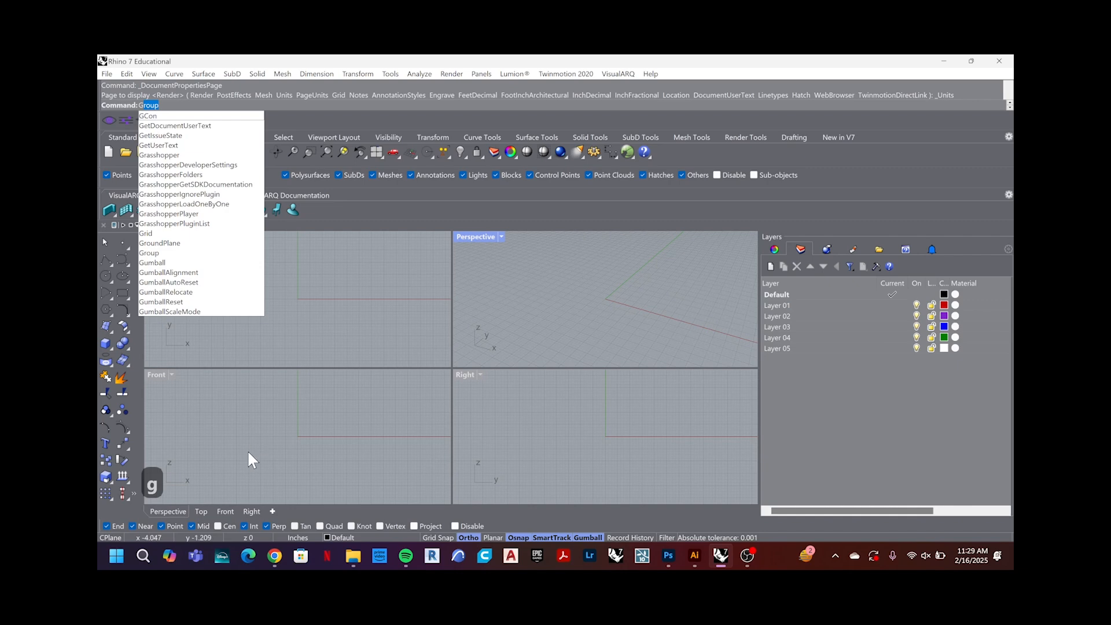
key(Escape)
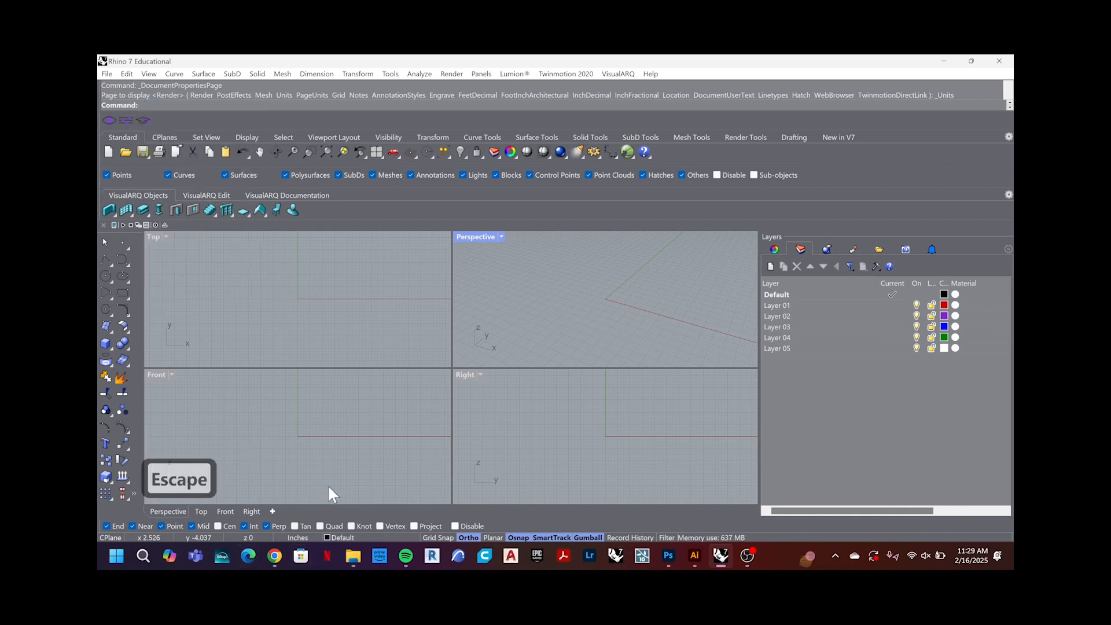
Step: Open the document's unit settings and change the model units to Feet
text(unit)
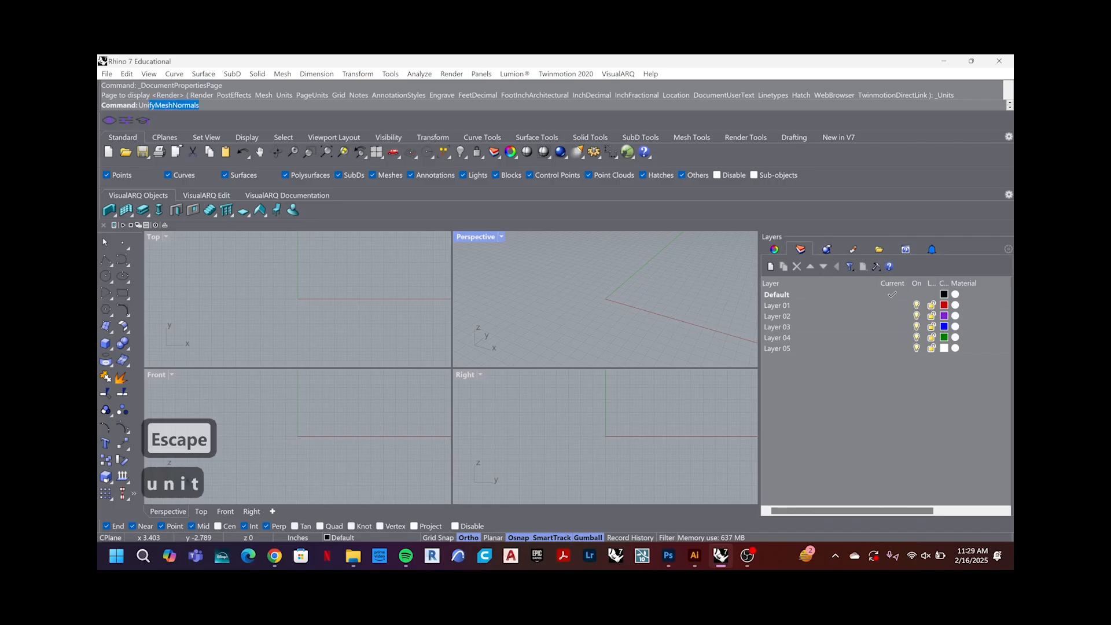
text(s)
key(Return)
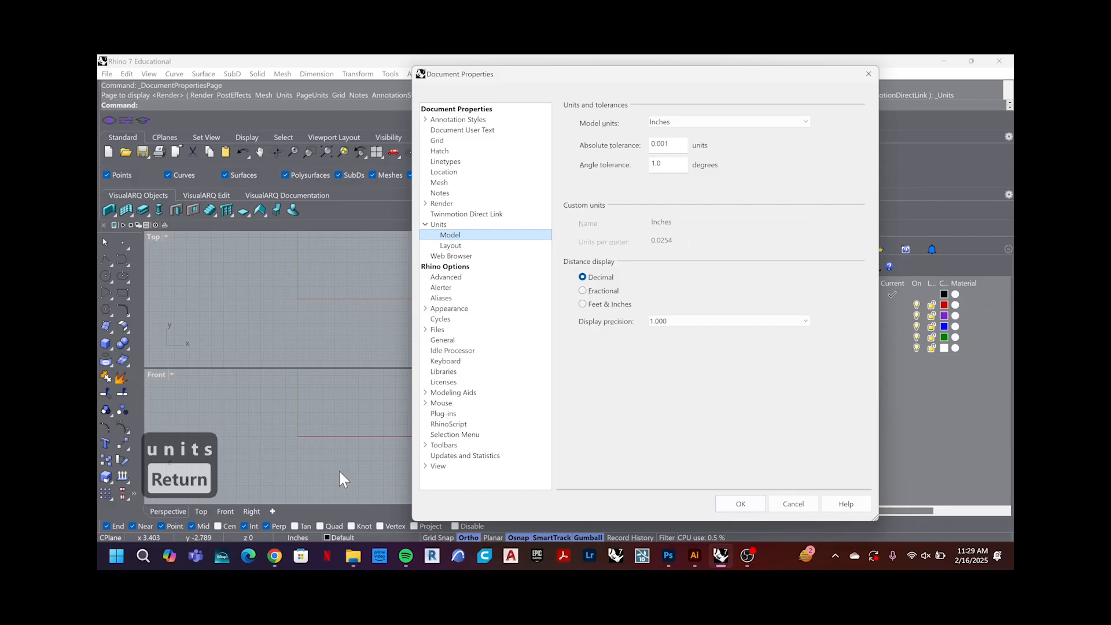
click(790, 122)
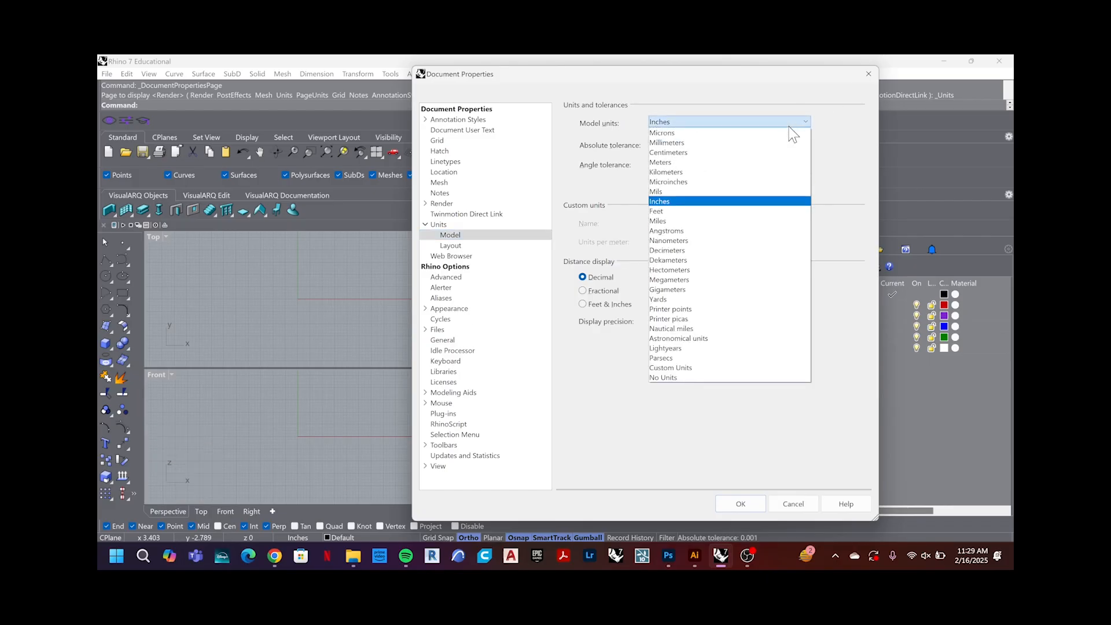
click(736, 211)
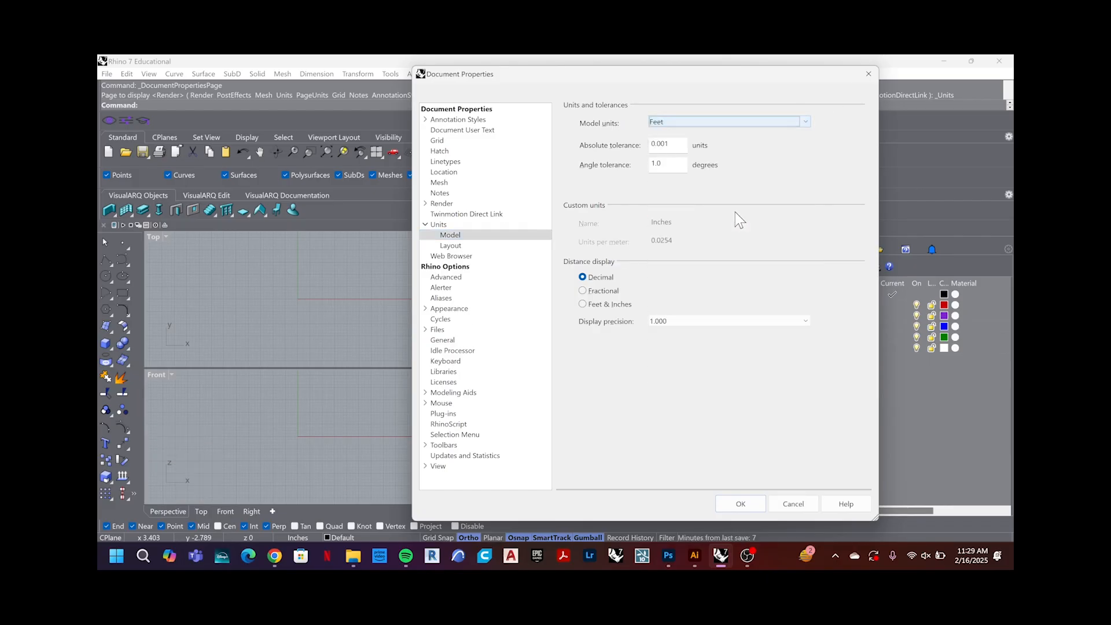
Step: Set the distance display to Feet & Inches with a precision of 1'1-1/2" and apply the unit settings
click(584, 304)
click(665, 320)
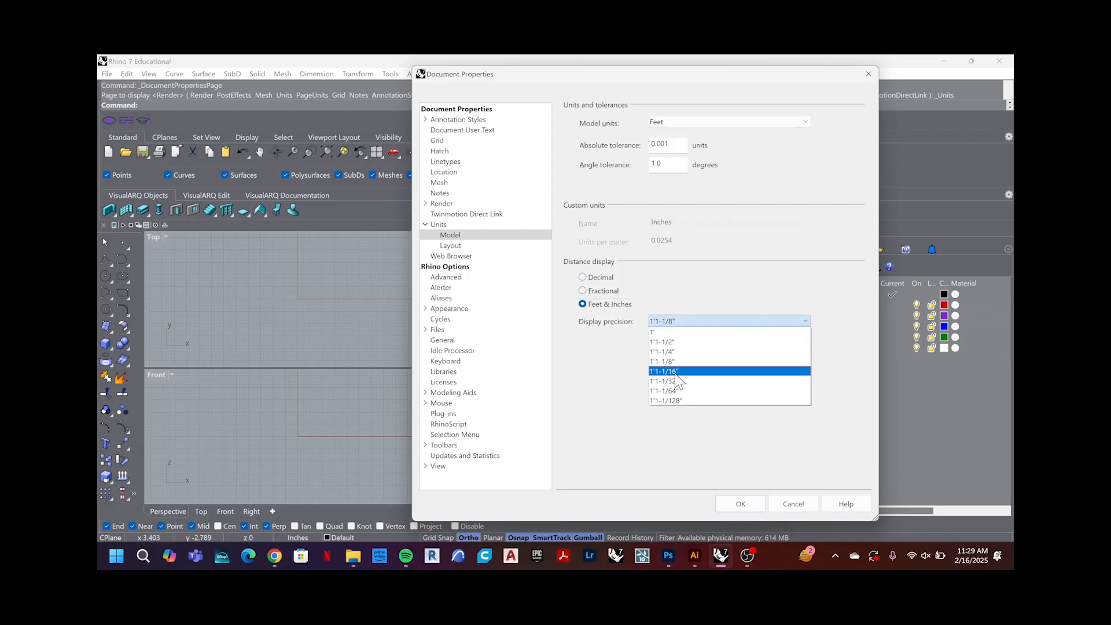
click(676, 342)
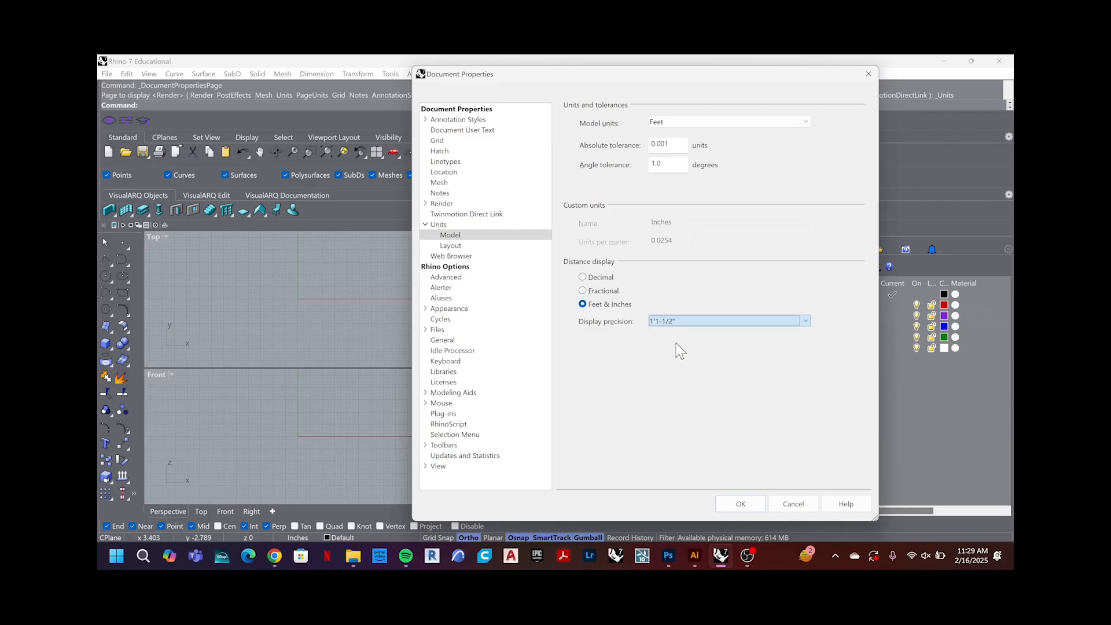
click(734, 503)
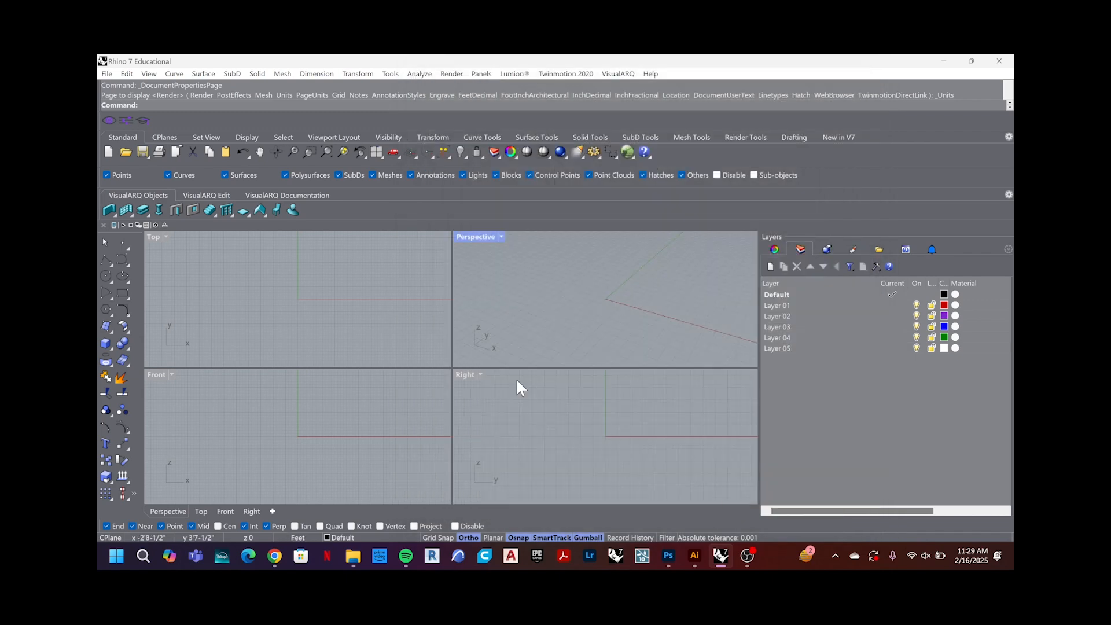
right_drag(301, 302, 276, 310)
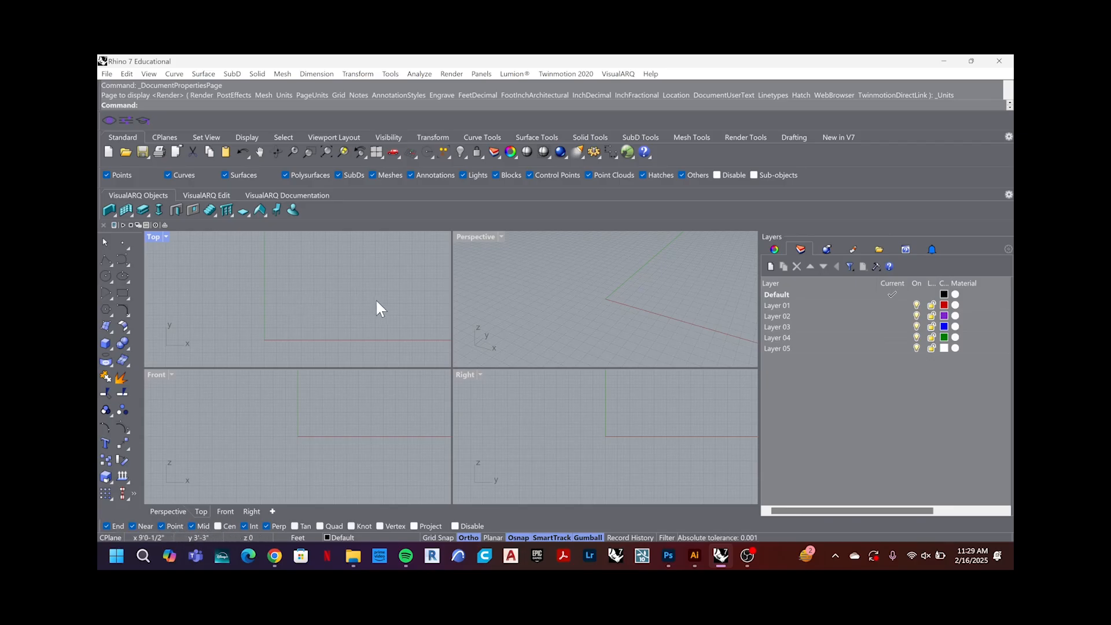
right_drag(372, 302, 352, 322)
text(line)
key(Return)
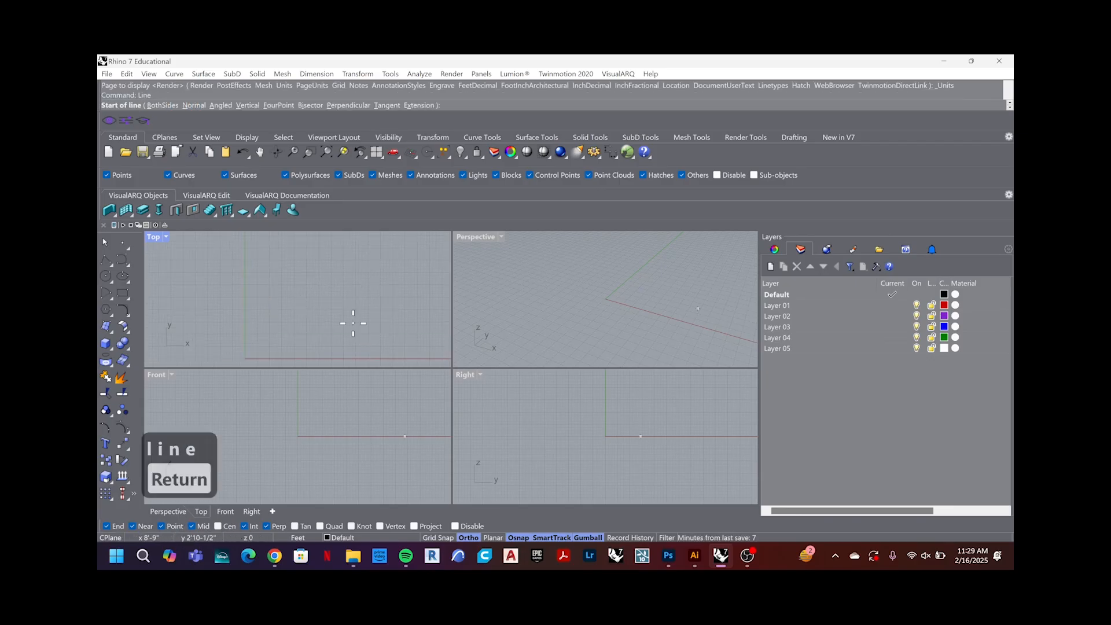
key(Escape)
key(Escape)
Step: Draw a vertical line about 7'3-1/2" long in the Top view, just right of the green Y axis
text(line)
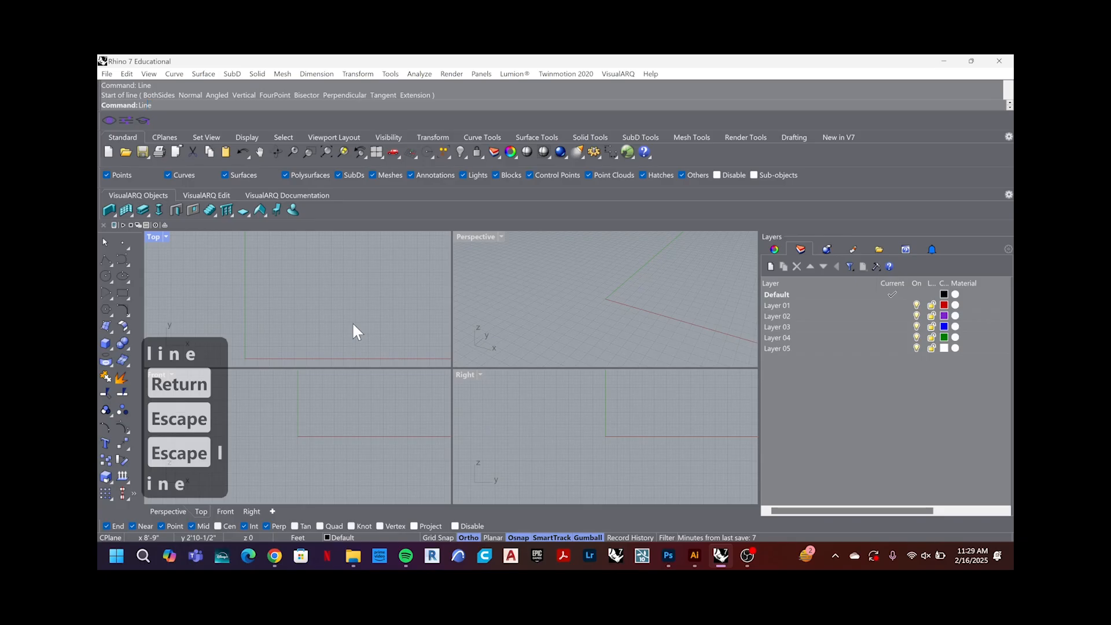
key(Return)
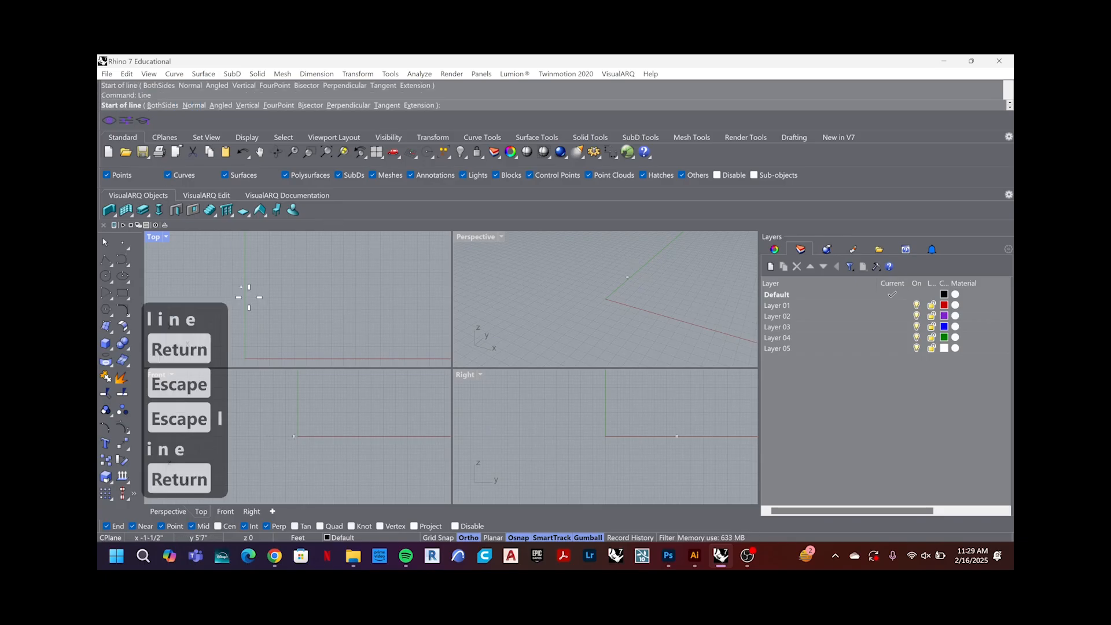
click(253, 341)
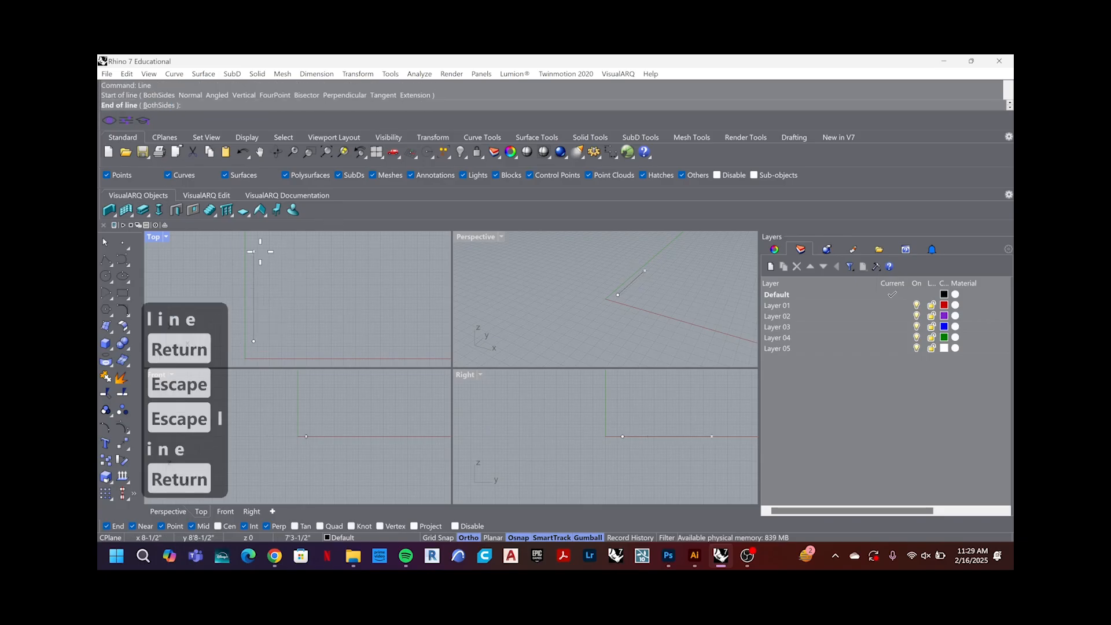
click(261, 252)
Step: Draw a separate horizontal line in the Top view, to the right of the vertical line
key(Return)
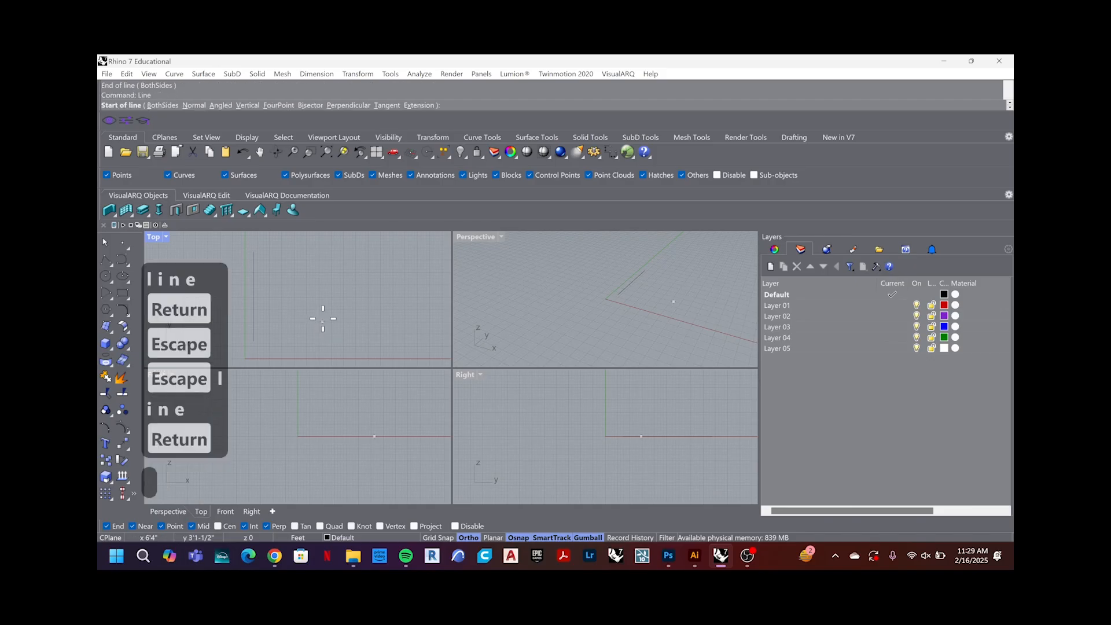
click(293, 289)
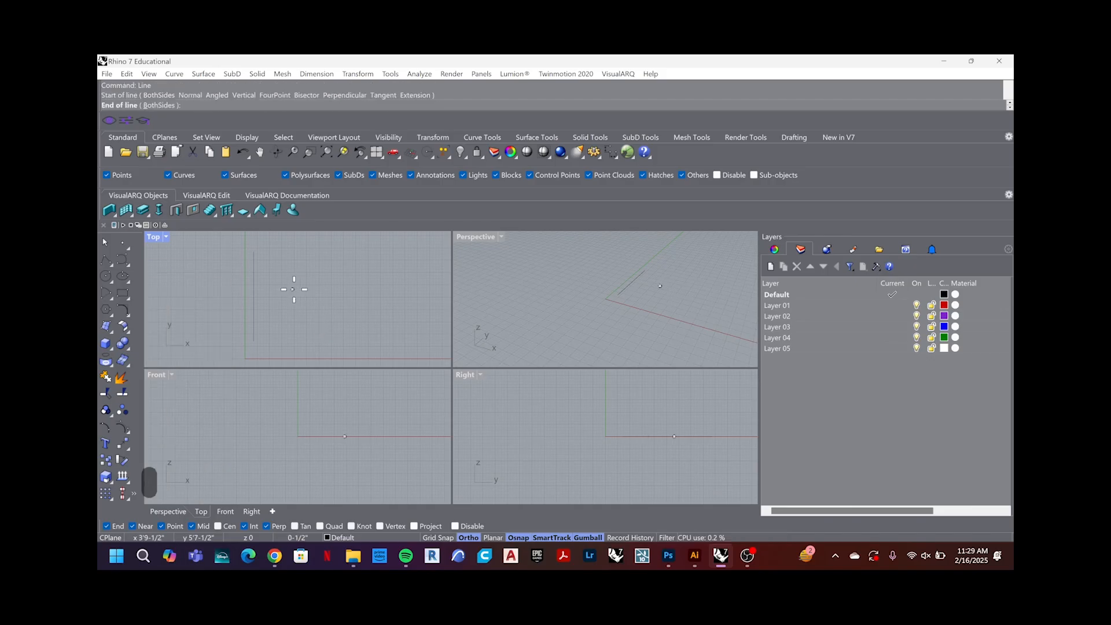
click(384, 289)
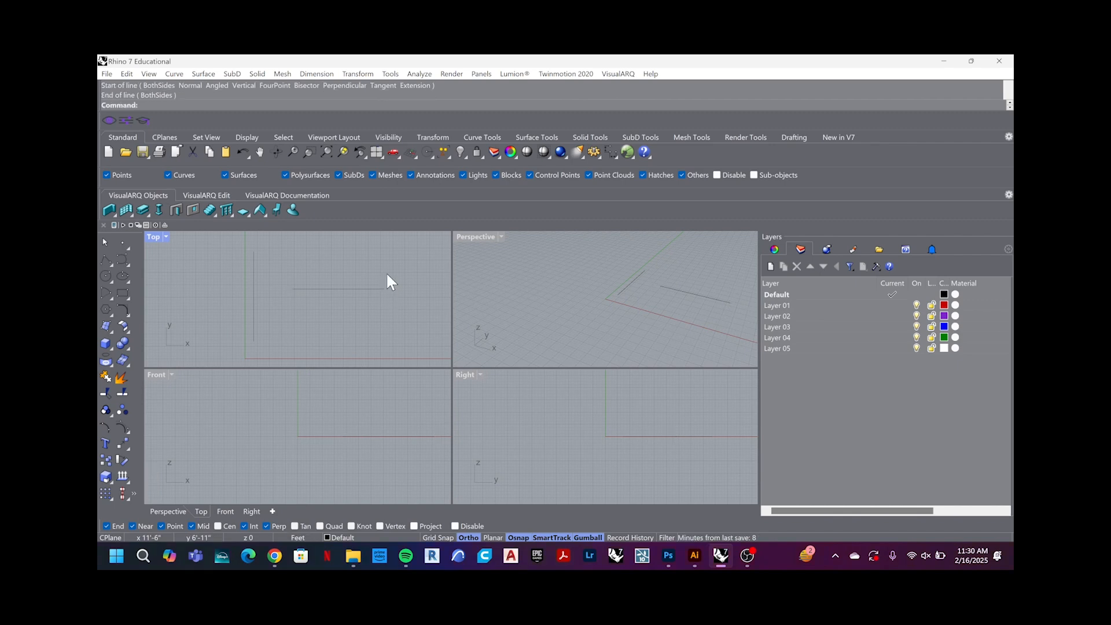
Step: Turn off object snapping
drag(388, 270, 359, 318)
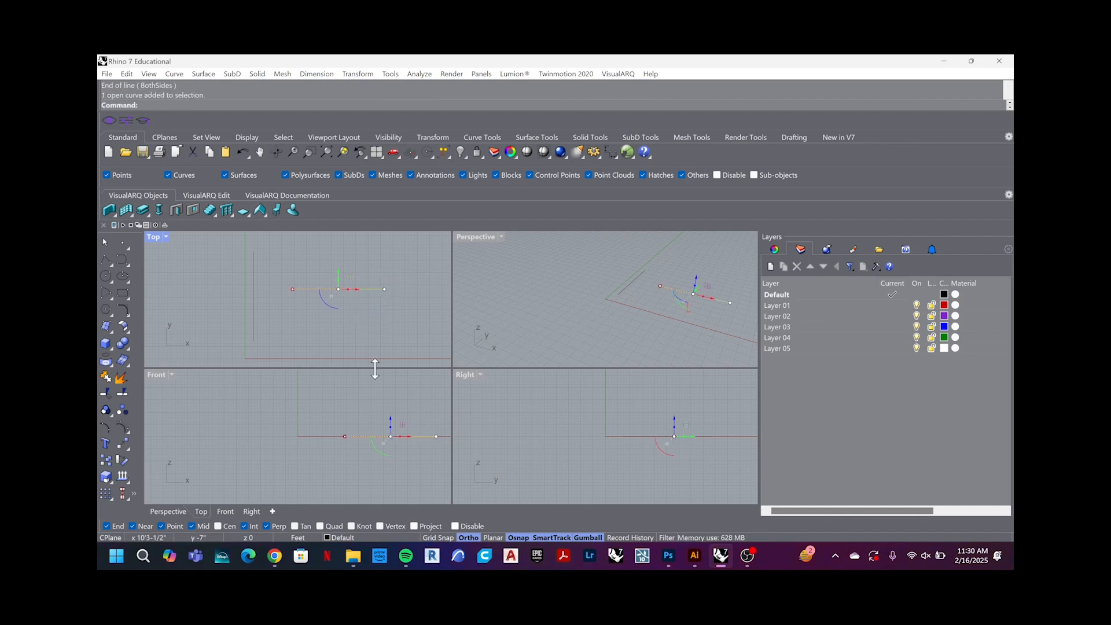
click(519, 538)
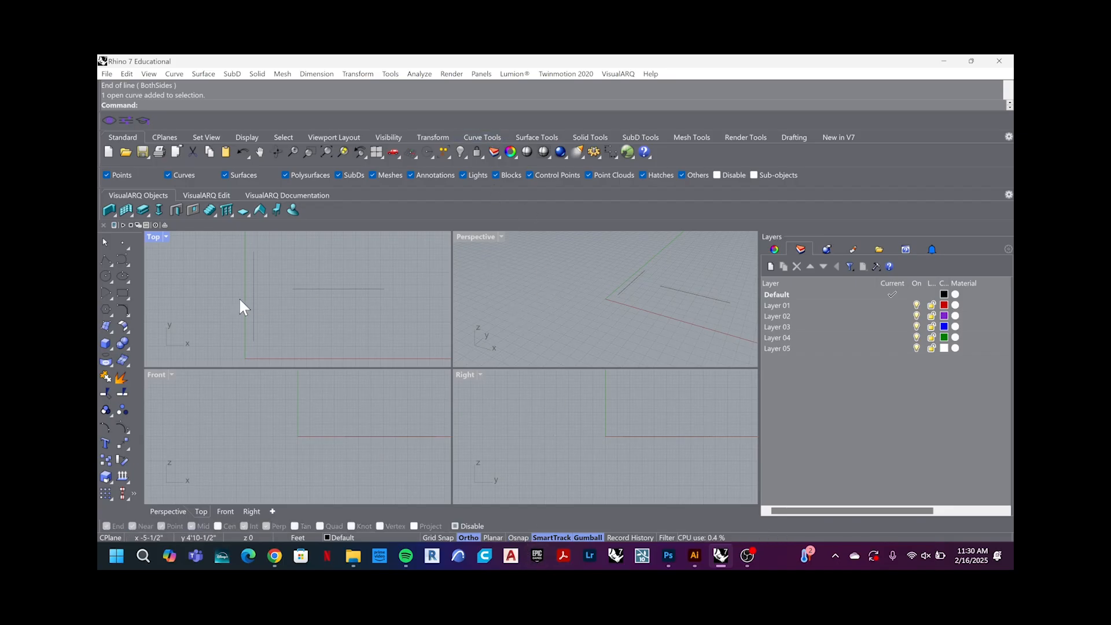
scroll(283, 292, up, 4)
scroll(383, 261, down, 2)
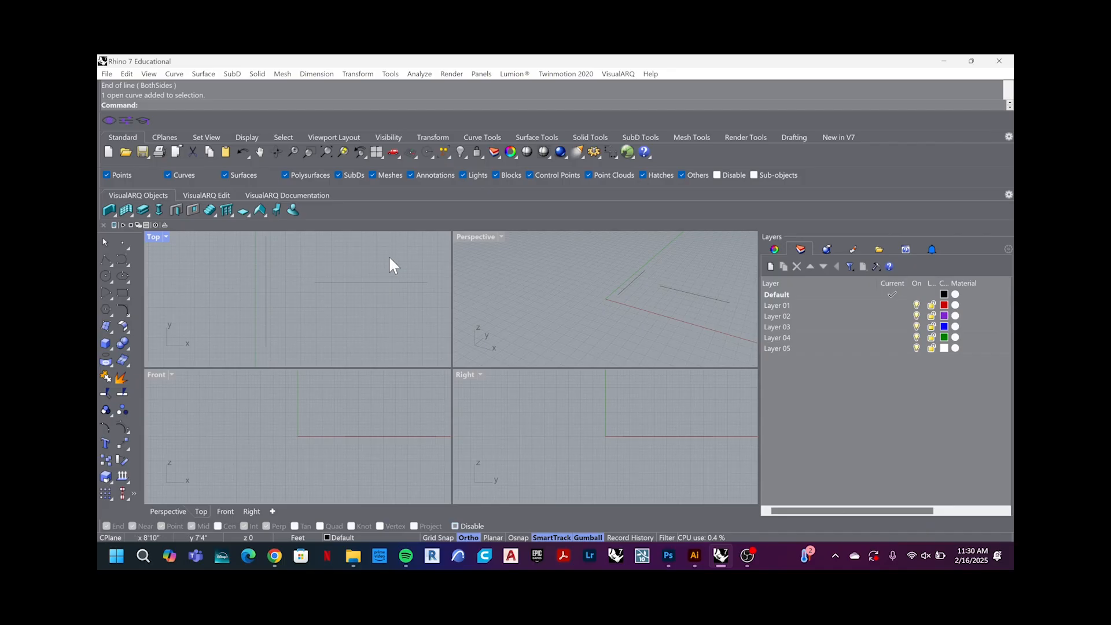
drag(387, 256, 345, 306)
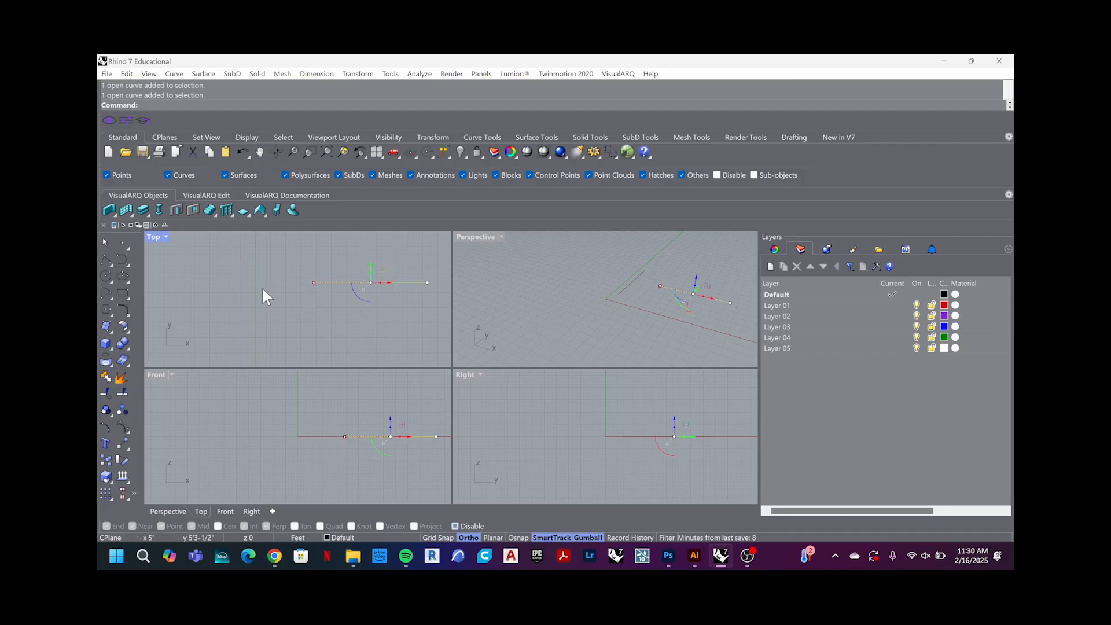
click(319, 303)
text(move)
key(Return)
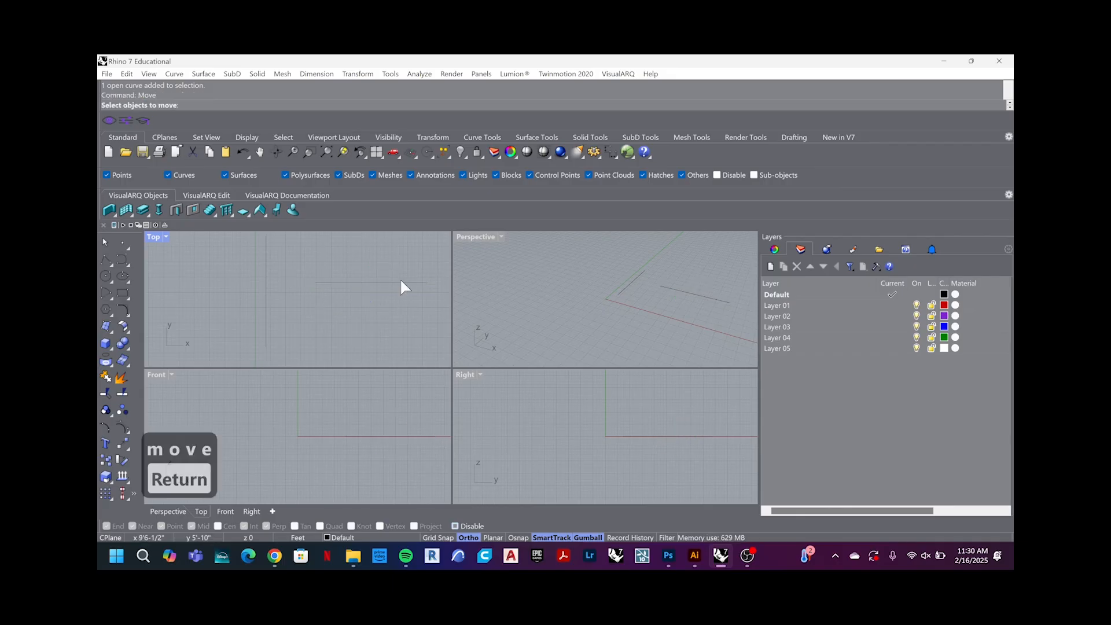
click(401, 282)
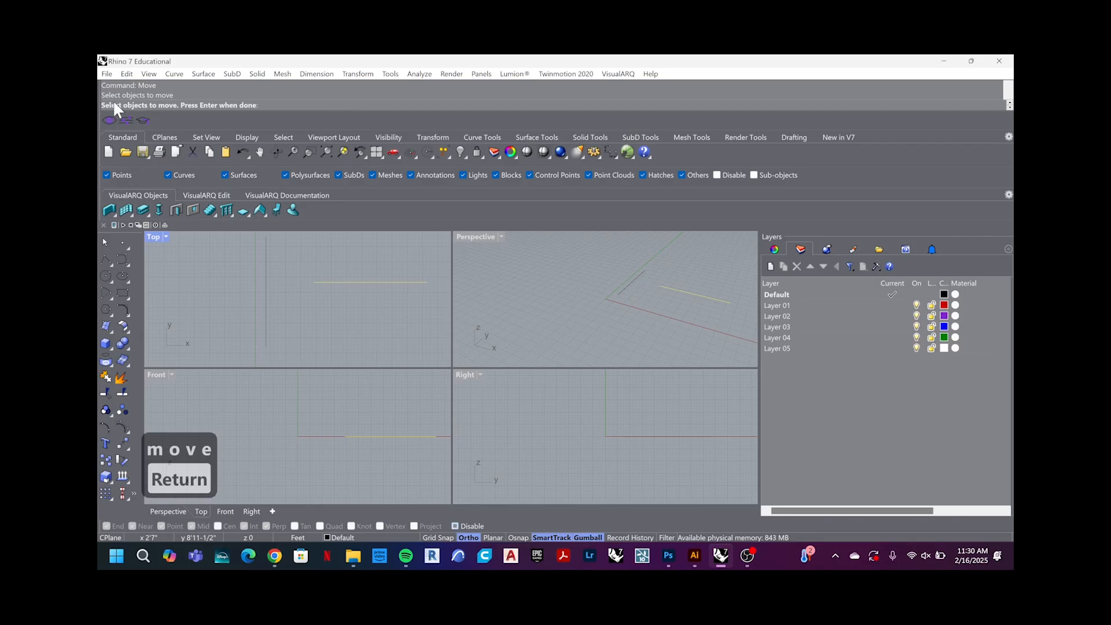
key(Escape)
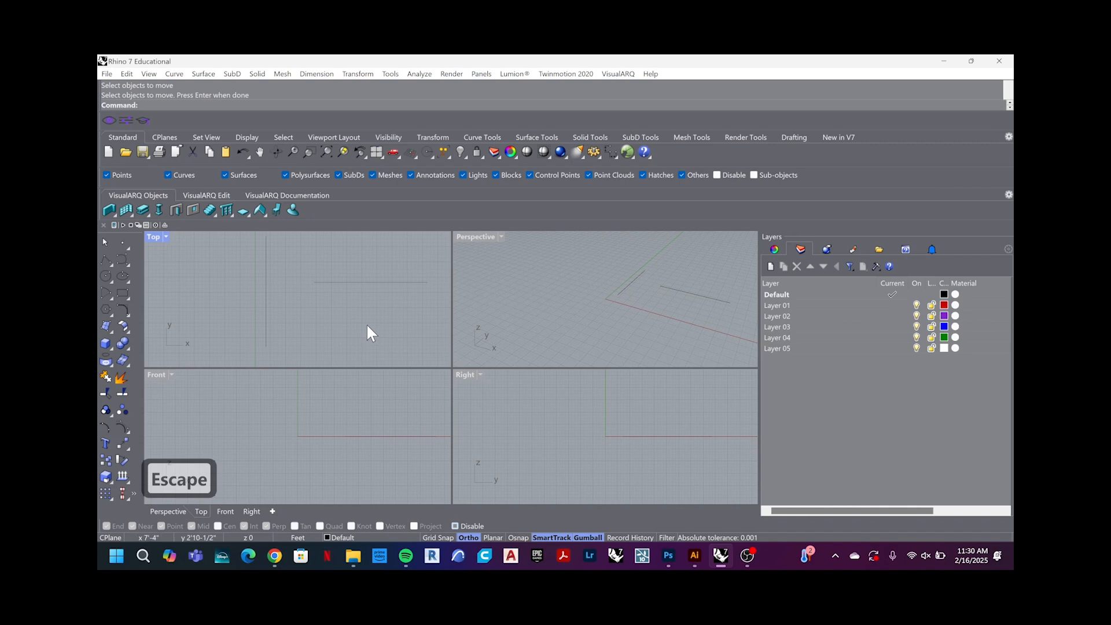
Step: Move the horizontal line in the Top view so its left end meets the vertical line, with Ortho temporarily off
text(ve)
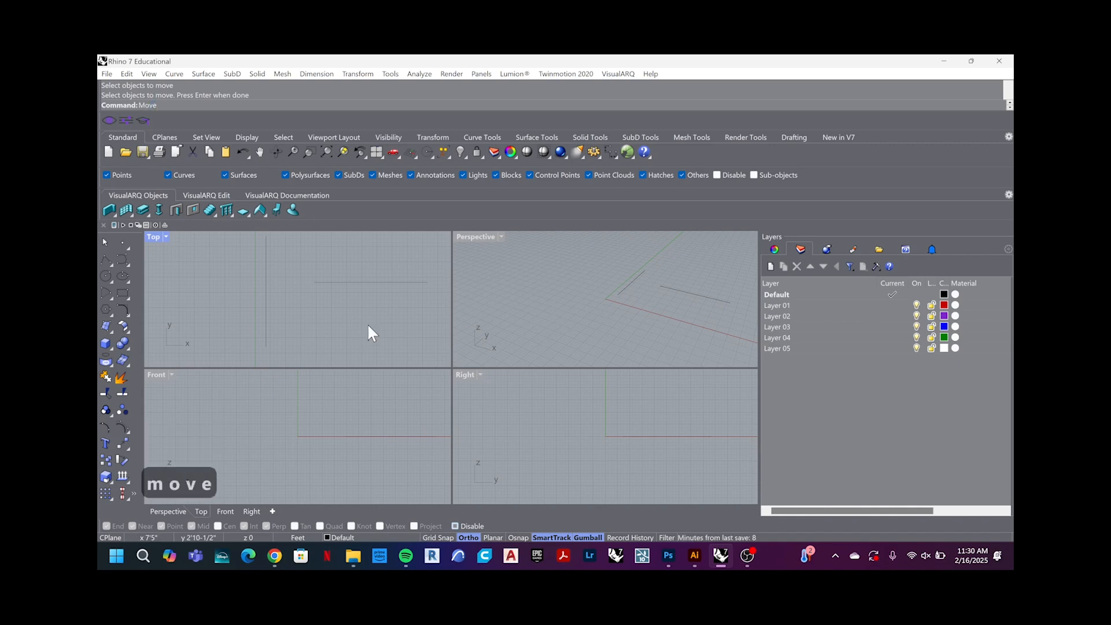
key(Return)
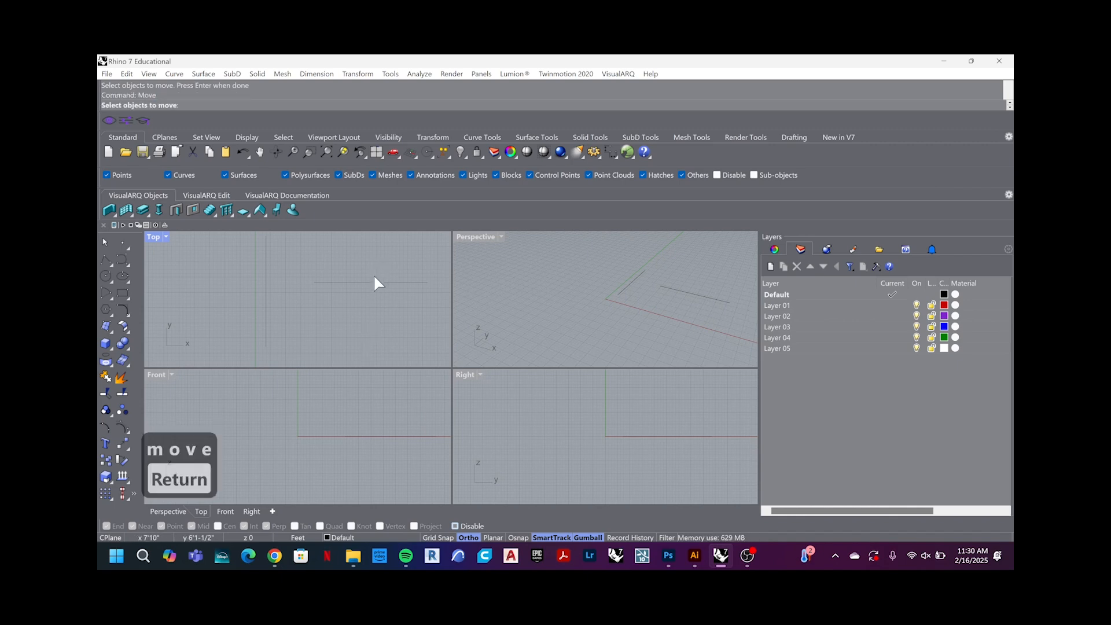
drag(402, 261, 383, 314)
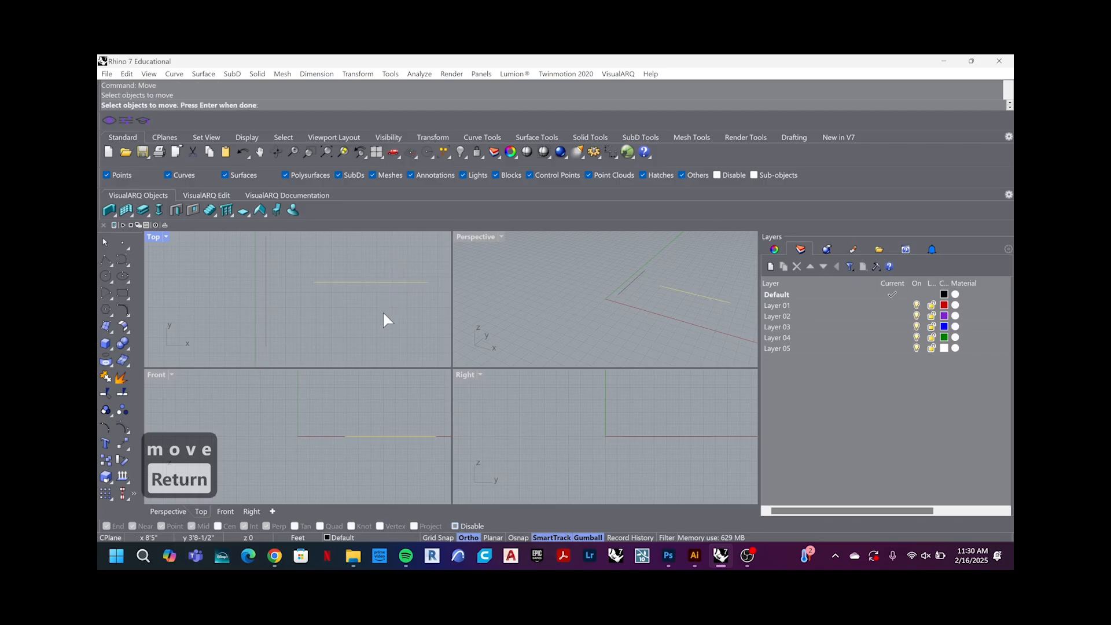
key(Return)
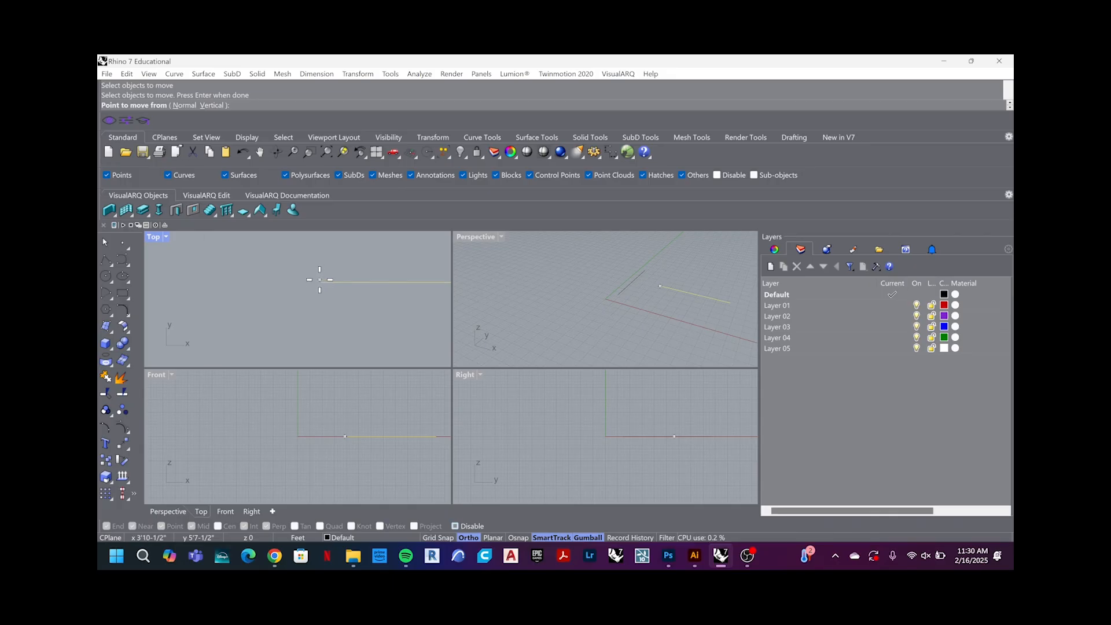
click(320, 282)
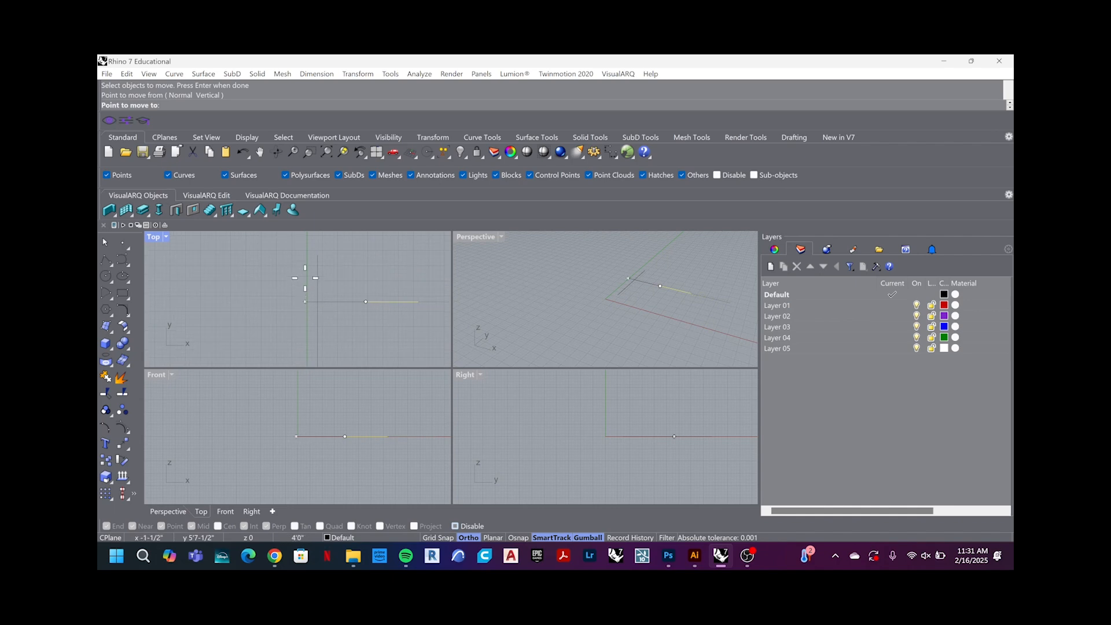
key(F8)
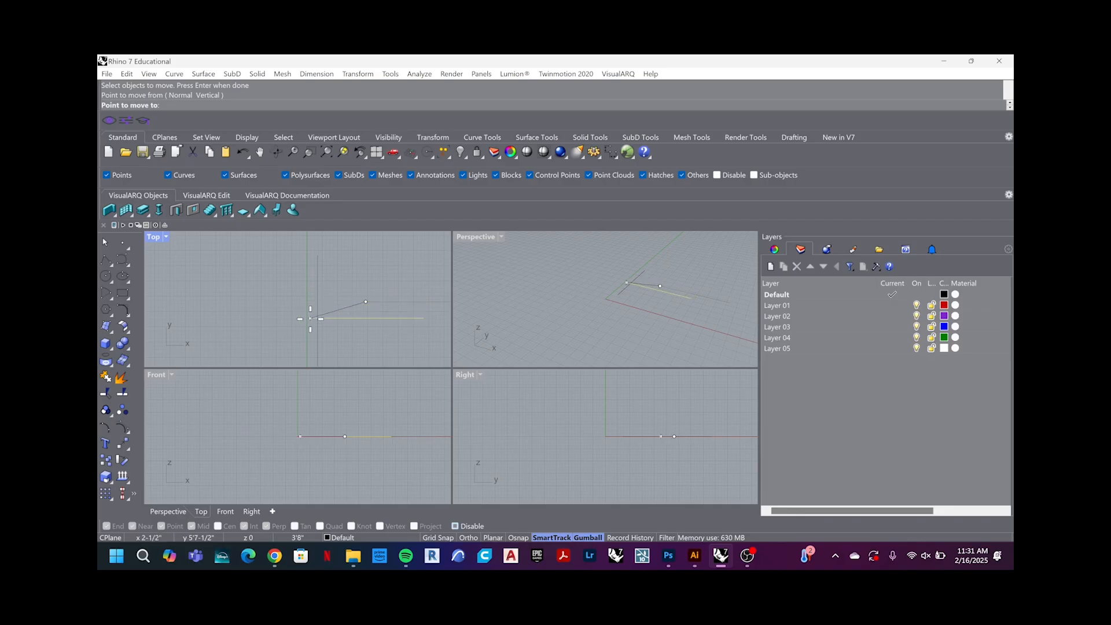
key(F8)
key(F8)
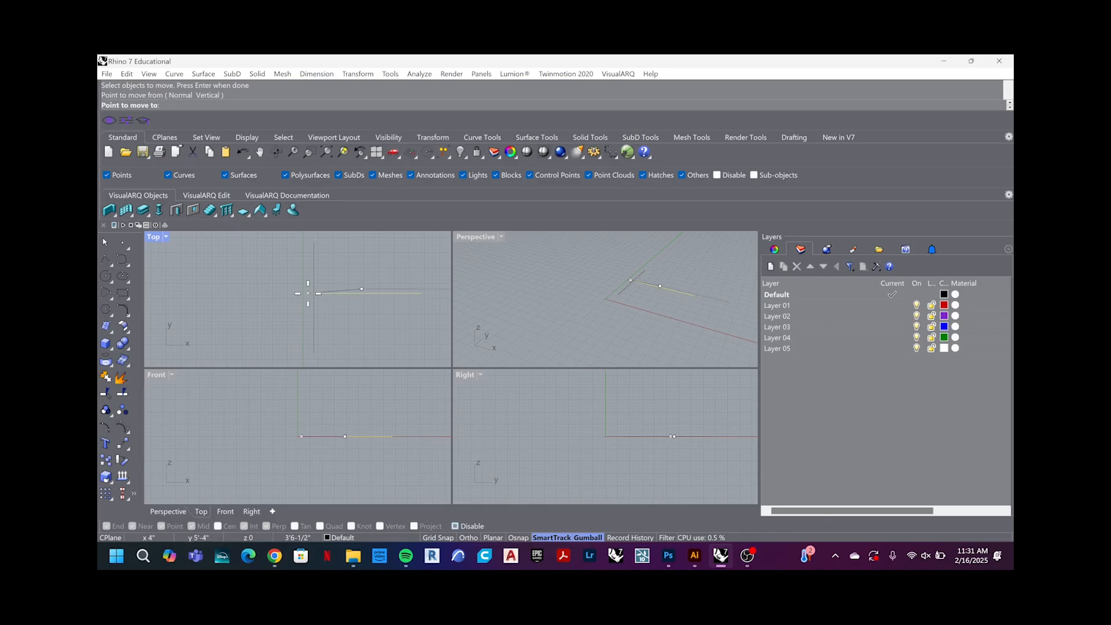
scroll(322, 296, down, 3)
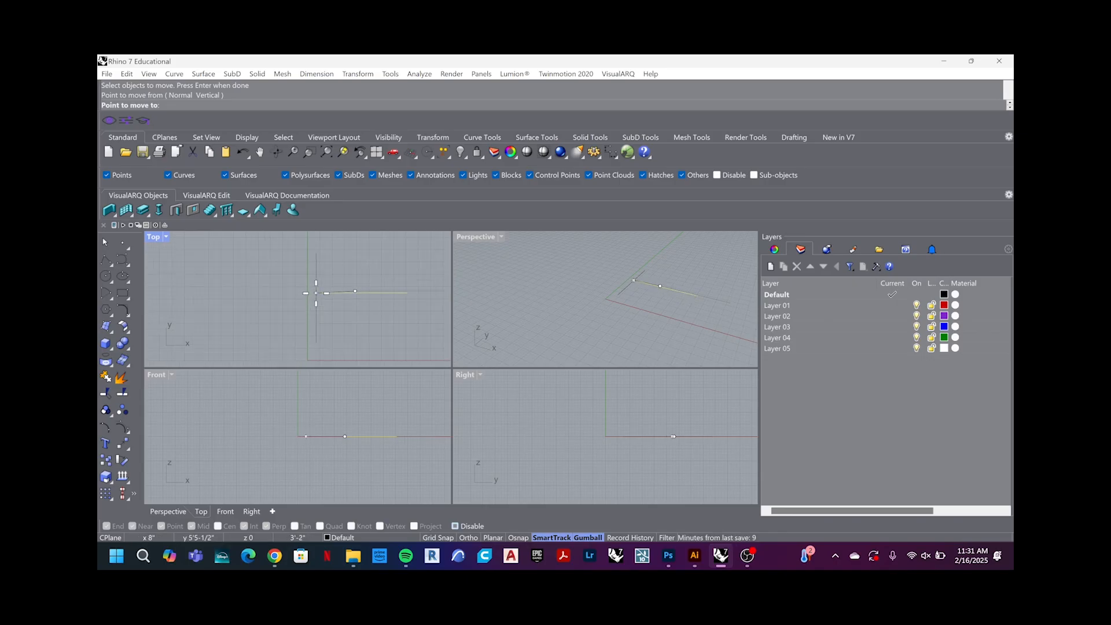
shift+click(317, 293)
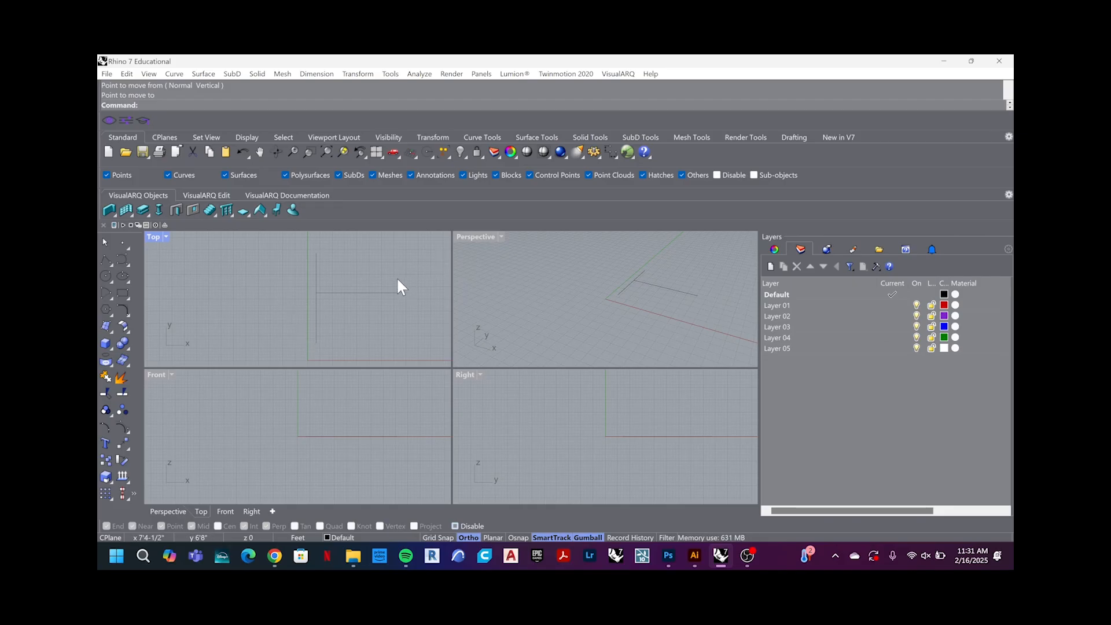
Step: Shift the horizontal line a short distance right, away from the vertical line, using the Gumball, and deselect it
click(368, 293)
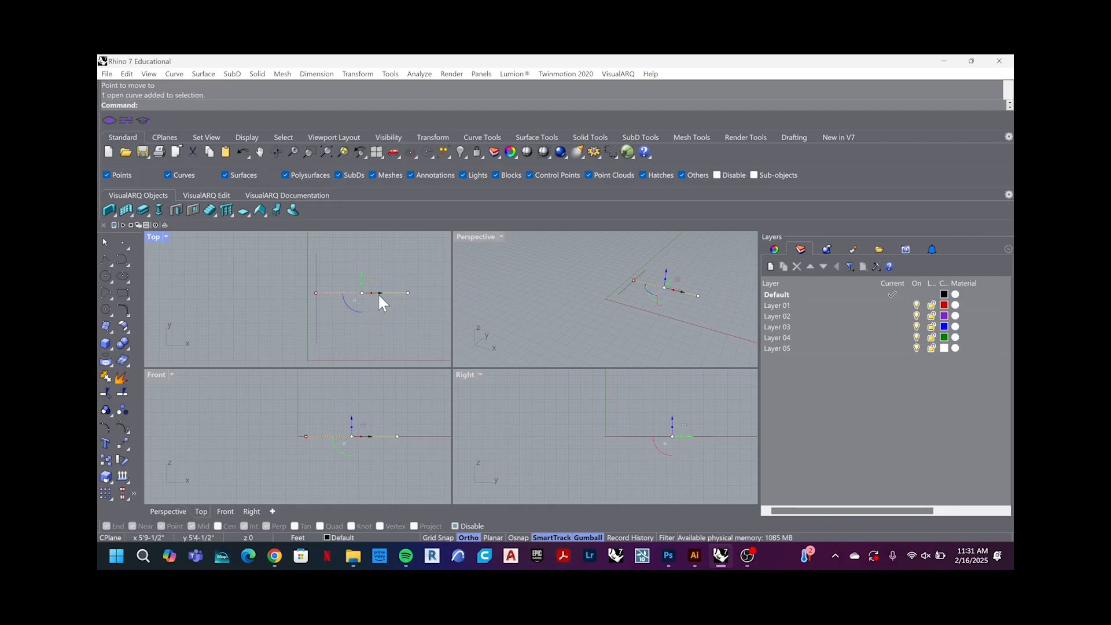
drag(379, 296, 400, 295)
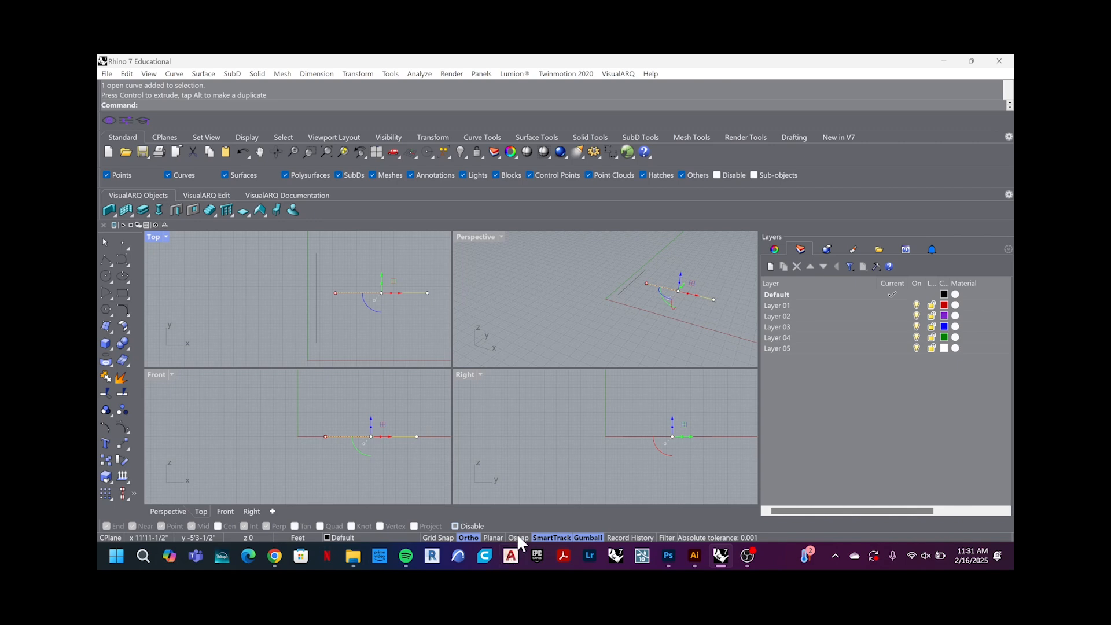
click(358, 402)
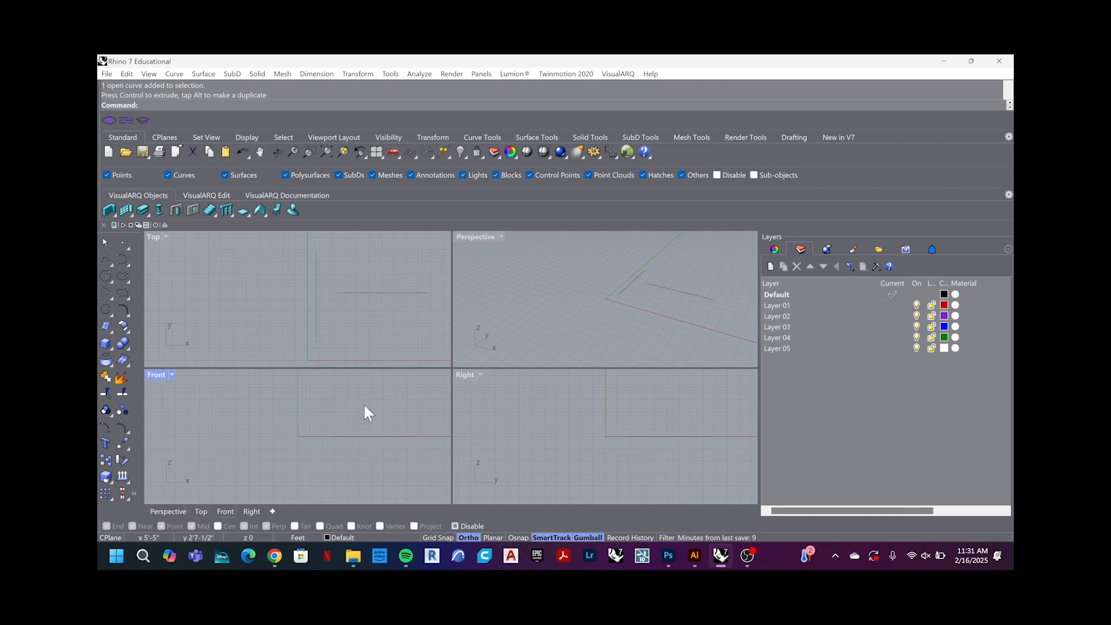
Step: Turn object snapping back on, keeping the End, Near, Point, Mid, Int and Perp snaps enabled
click(514, 540)
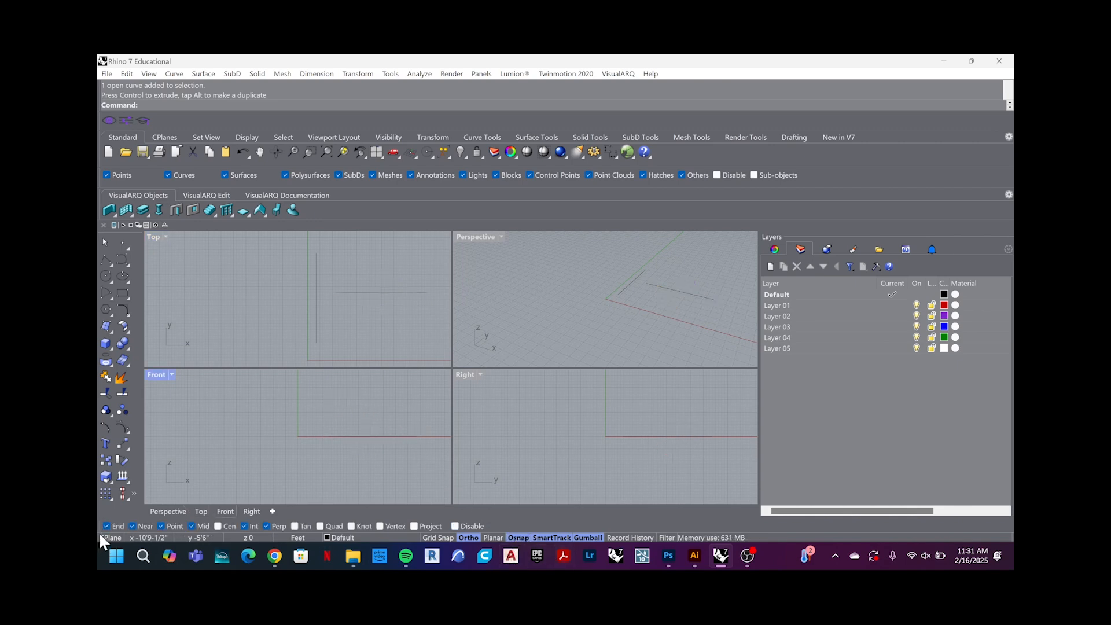
click(133, 525)
drag(385, 263, 363, 329)
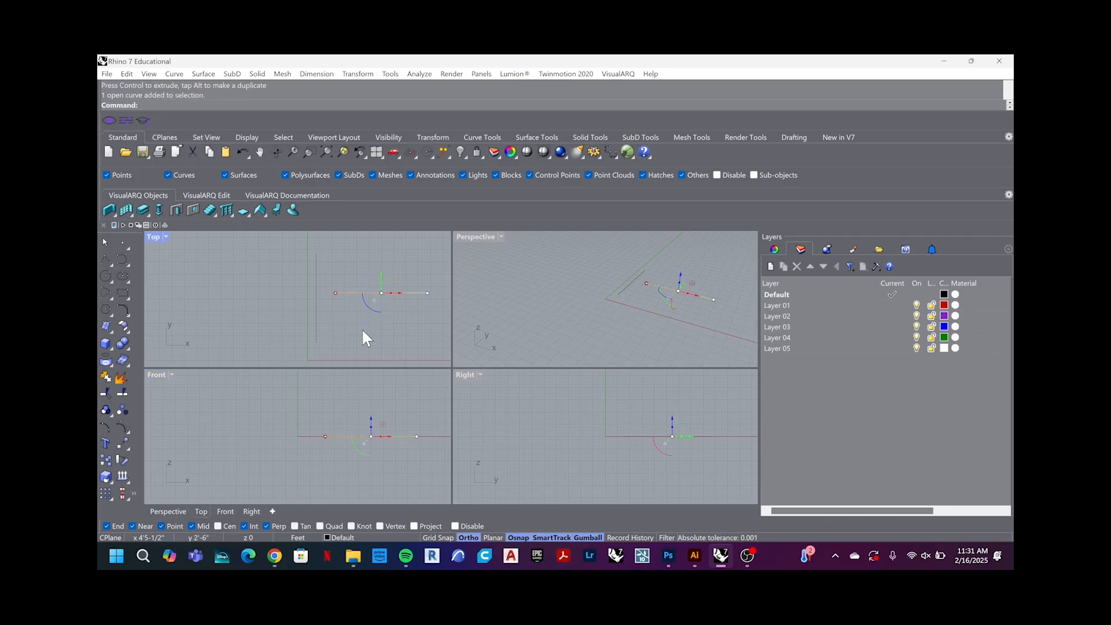
key(Escape)
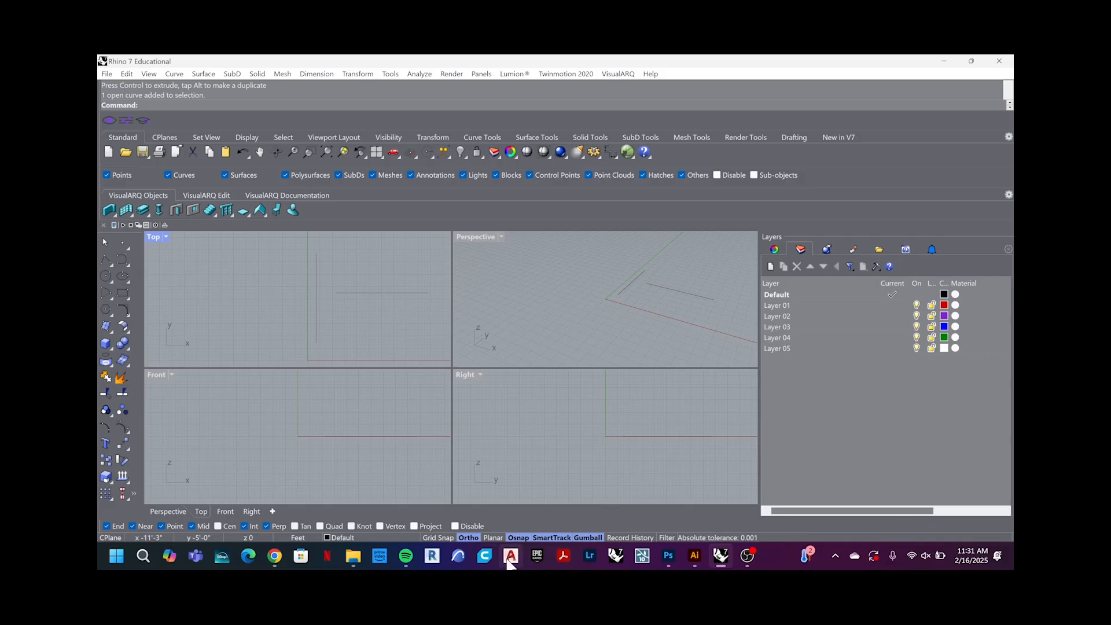
click(465, 539)
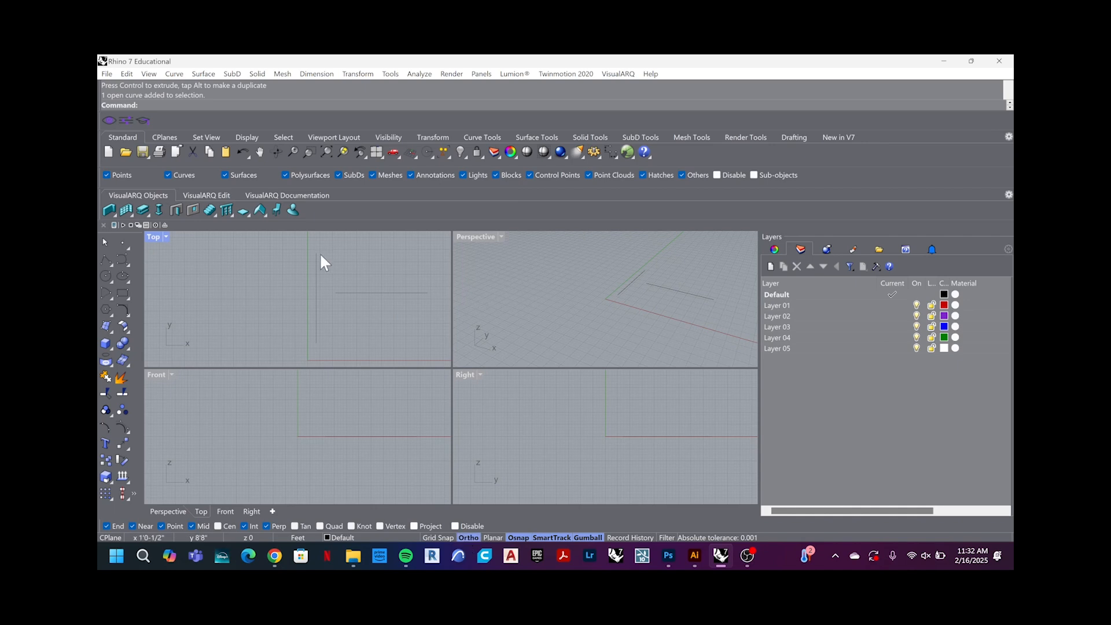
Step: Move the horizontal line about 1'-7" diagonally up and to the right in the Top view, overriding Ortho
click(374, 294)
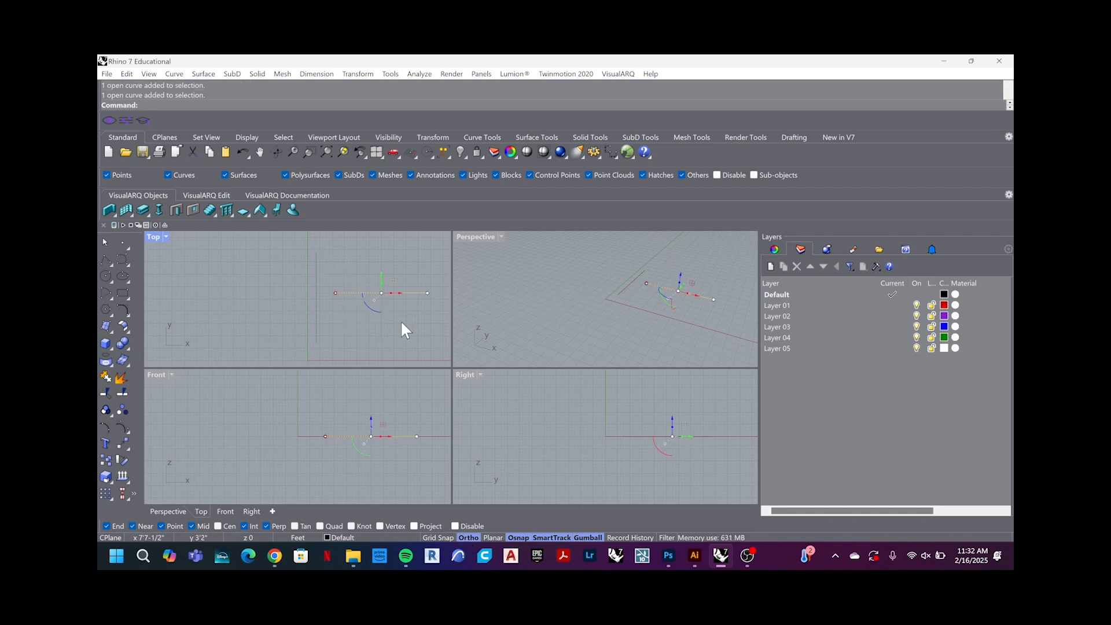
text(move)
key(Return)
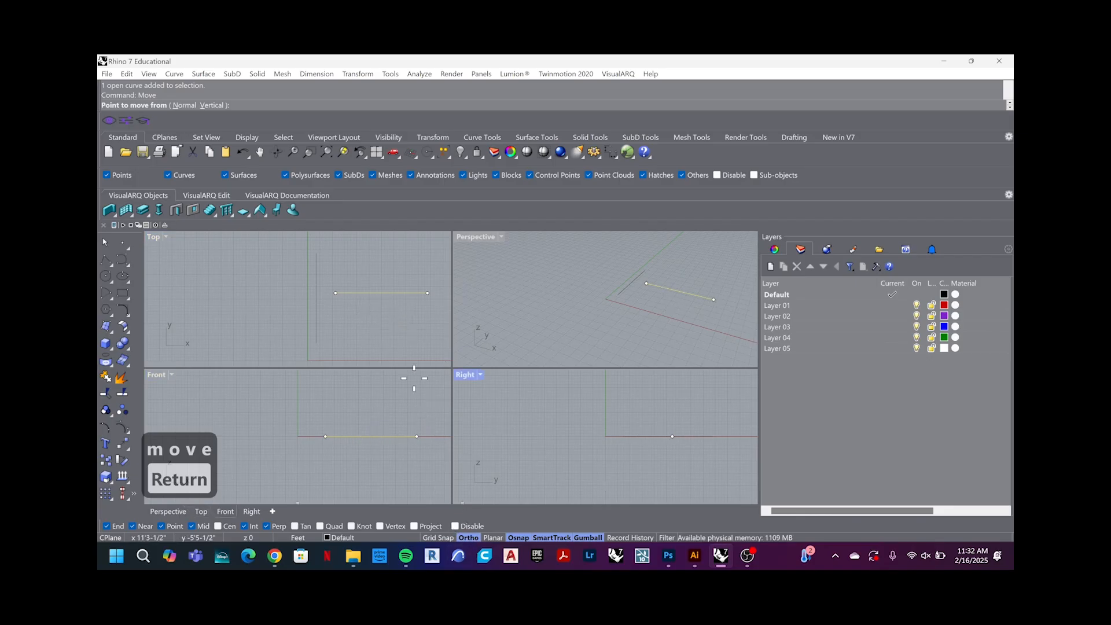
click(376, 300)
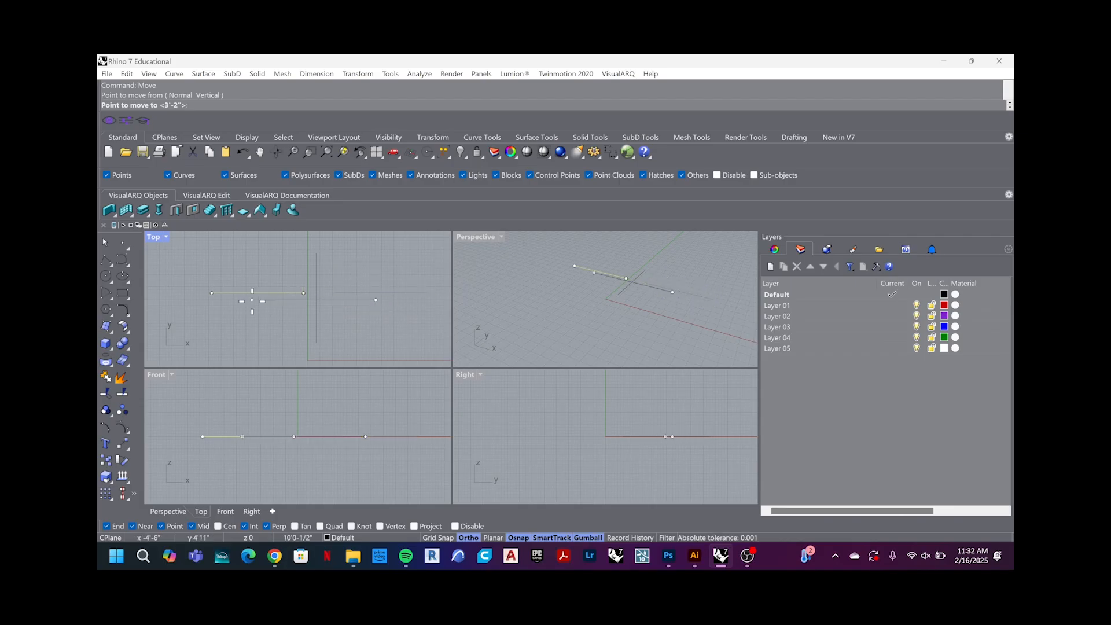
right_drag(390, 300, 303, 313)
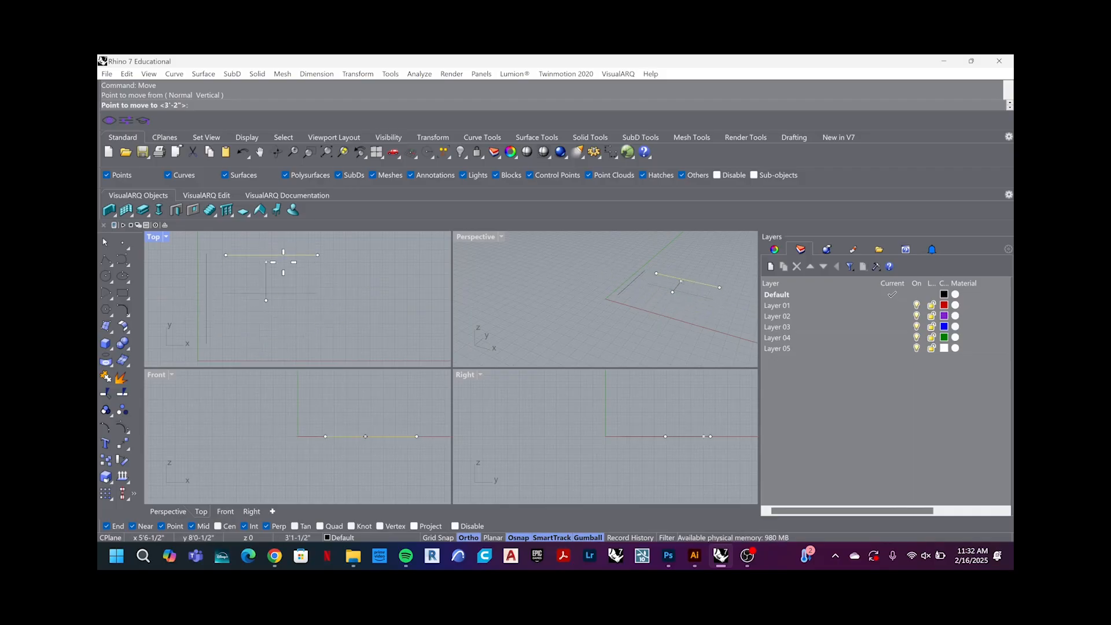
key(F8)
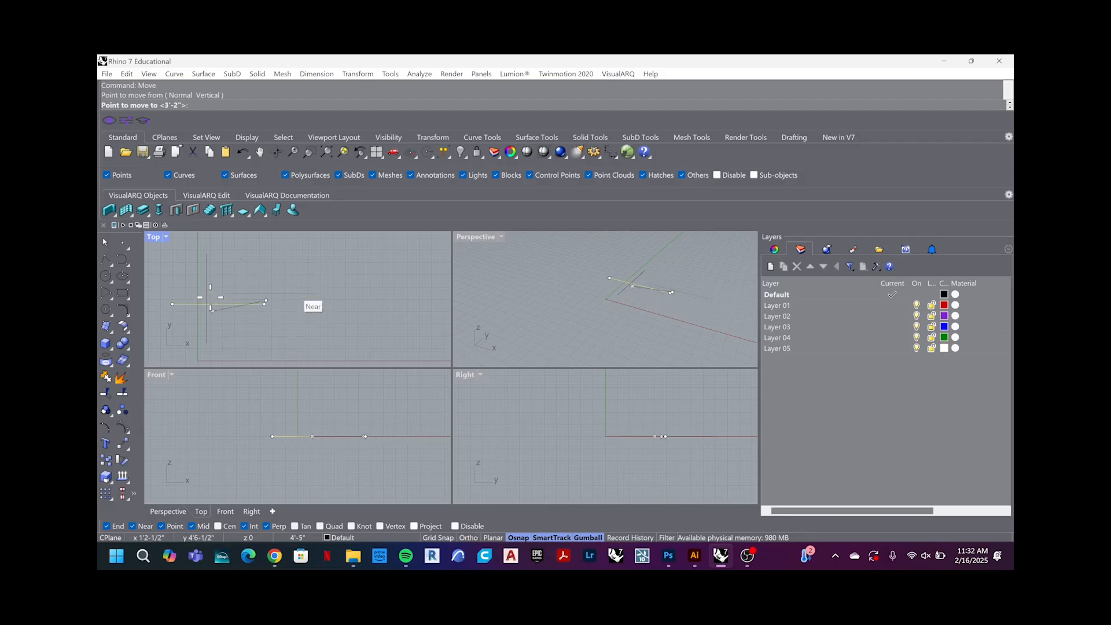
shift+click(275, 283)
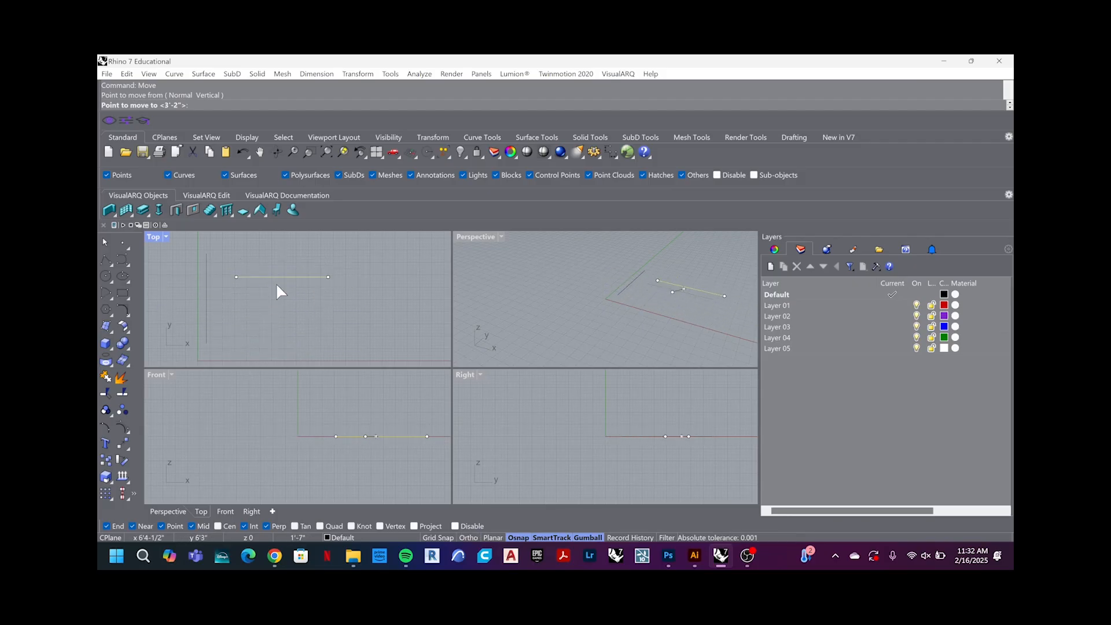
right_drag(242, 307, 308, 313)
click(309, 313)
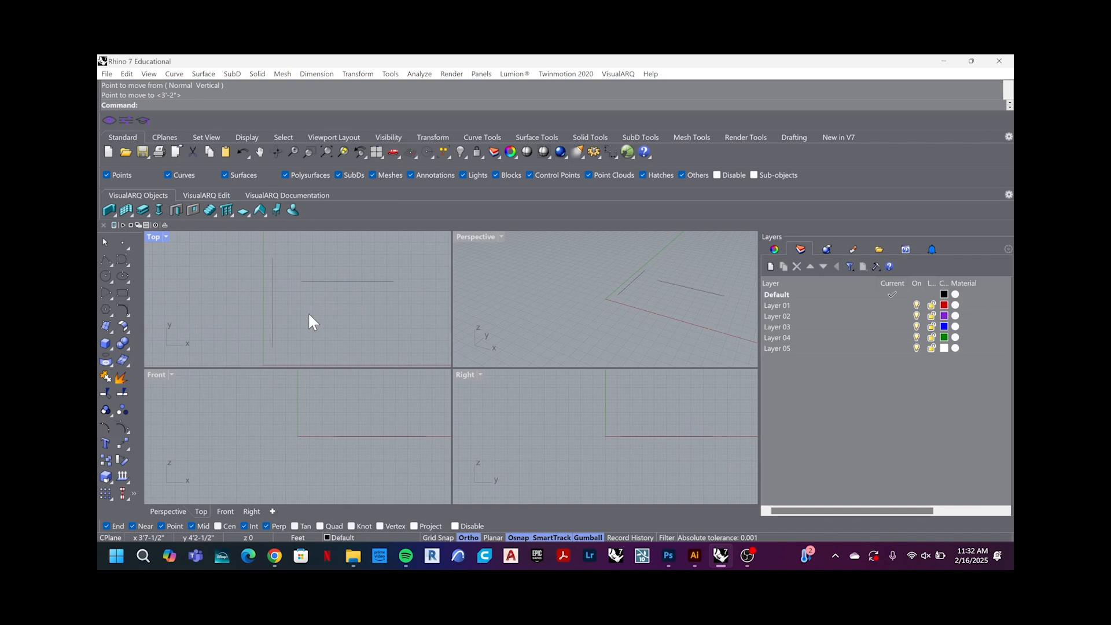
Step: Move the horizontal line from its left endpoint to the midpoint of the vertical line using object snaps
click(358, 282)
click(367, 352)
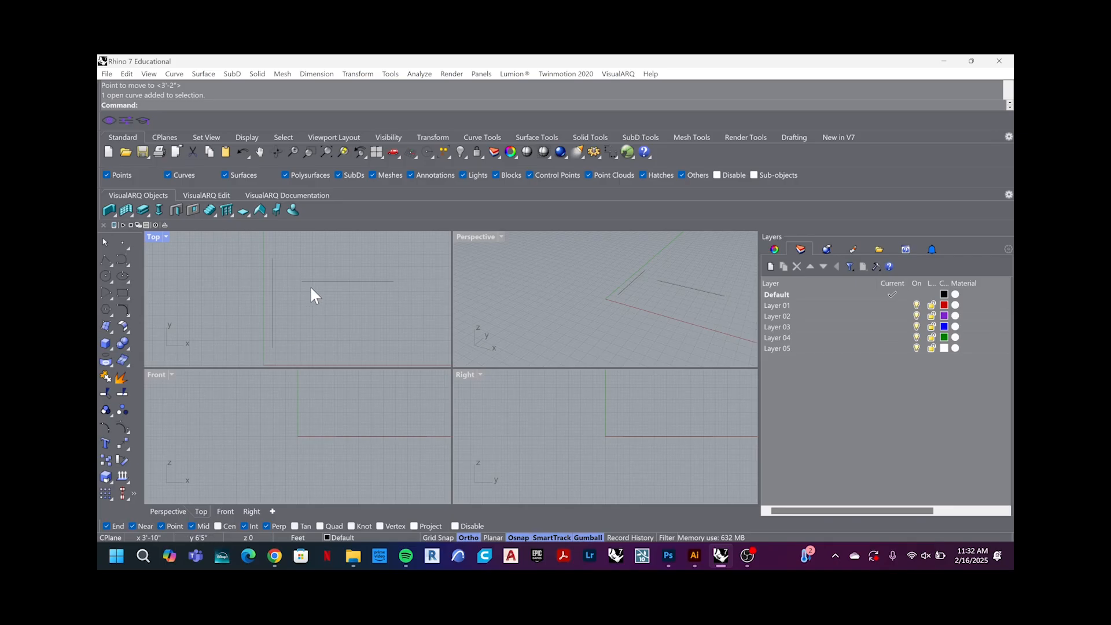
text(move)
key(Return)
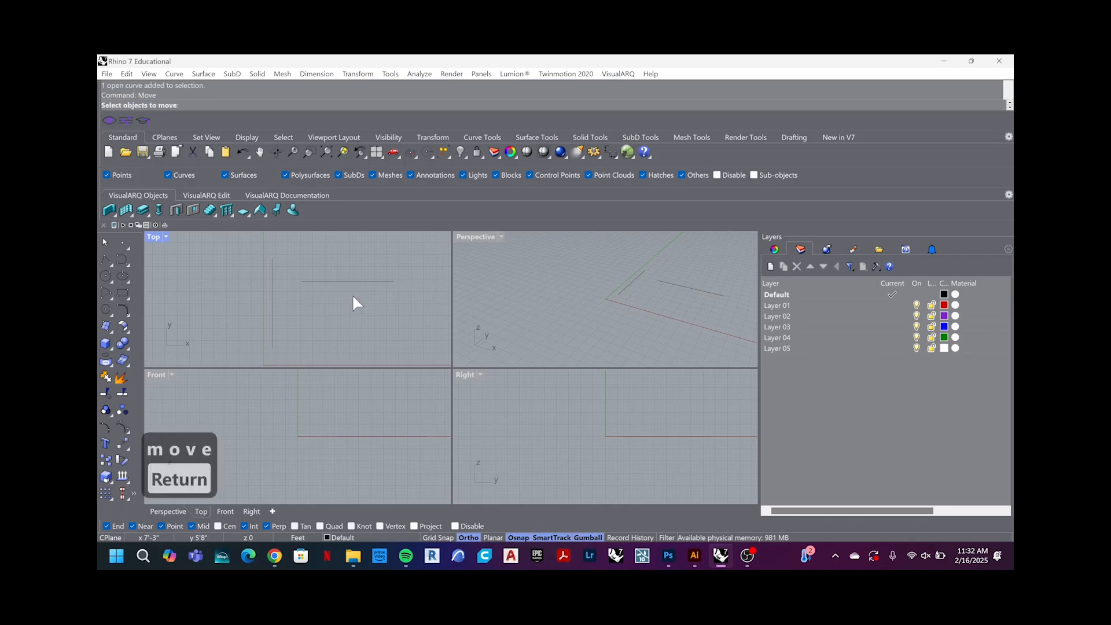
click(392, 280)
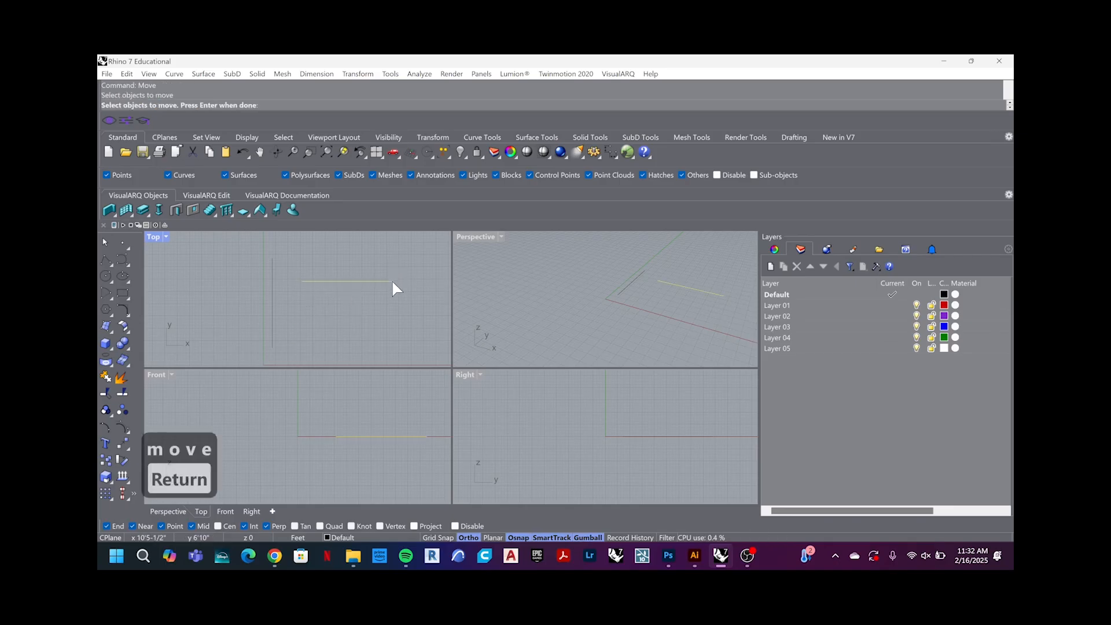
key(Return)
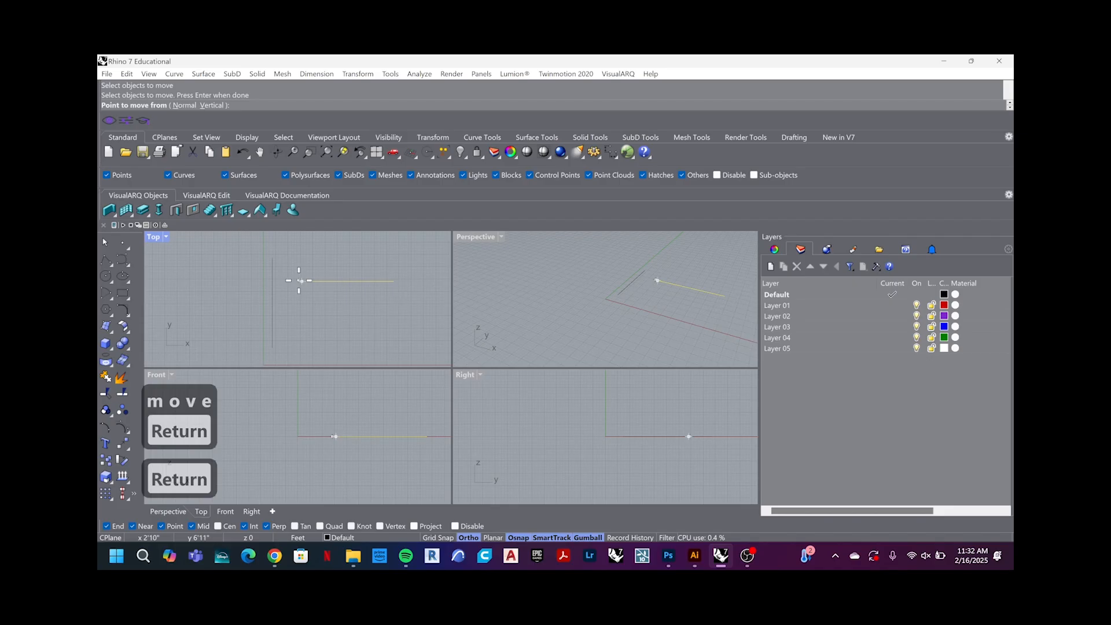
scroll(301, 281, up, 4)
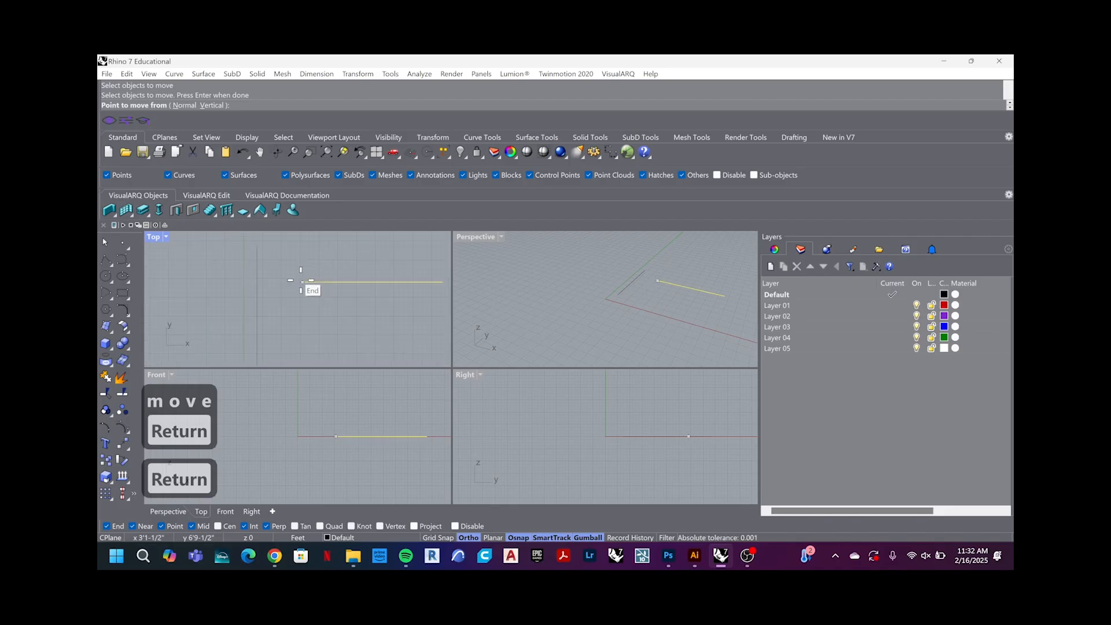
scroll(301, 281, down, 1)
scroll(301, 281, up, 2)
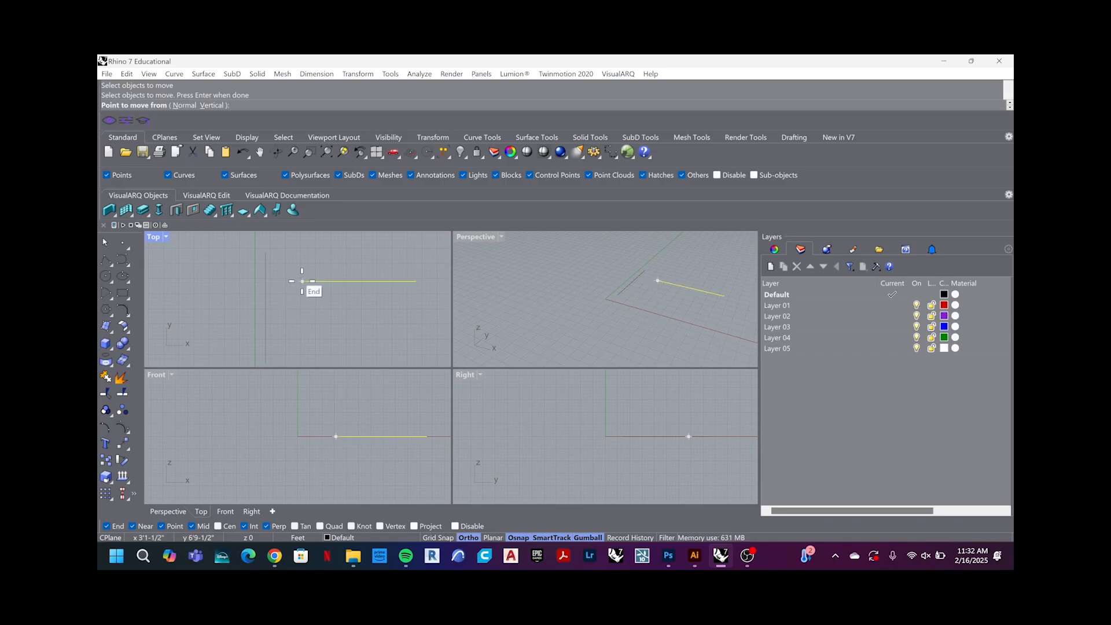
click(302, 281)
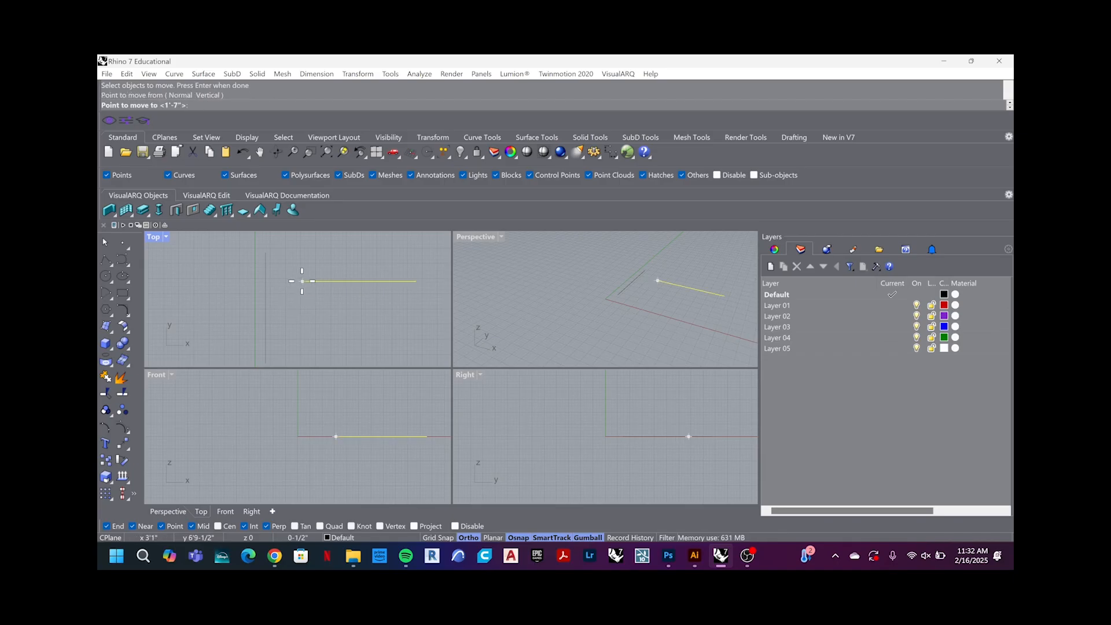
click(272, 302)
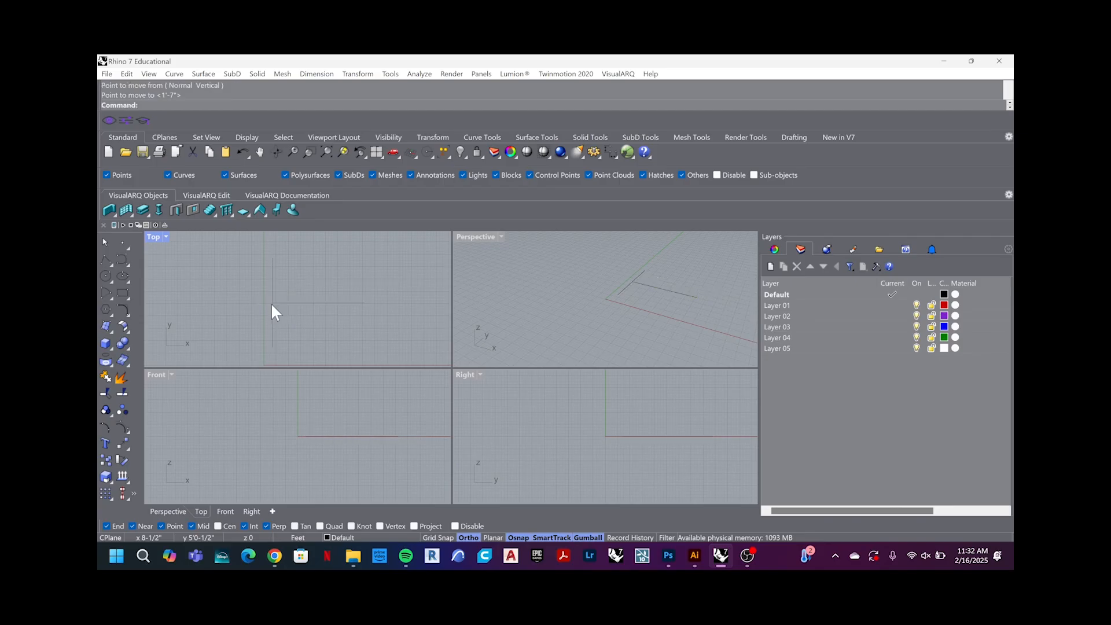
Step: Delete both the vertical and the horizontal line
click(329, 280)
drag(278, 256, 319, 286)
click(298, 313)
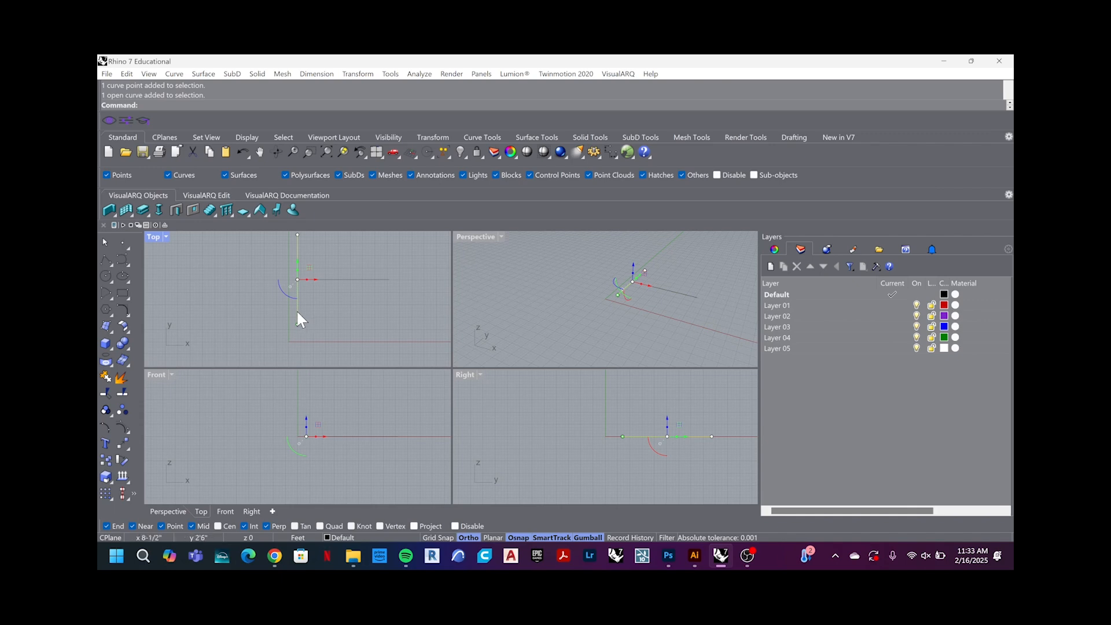
scroll(339, 304, down, 3)
drag(395, 244, 262, 358)
key(Delete)
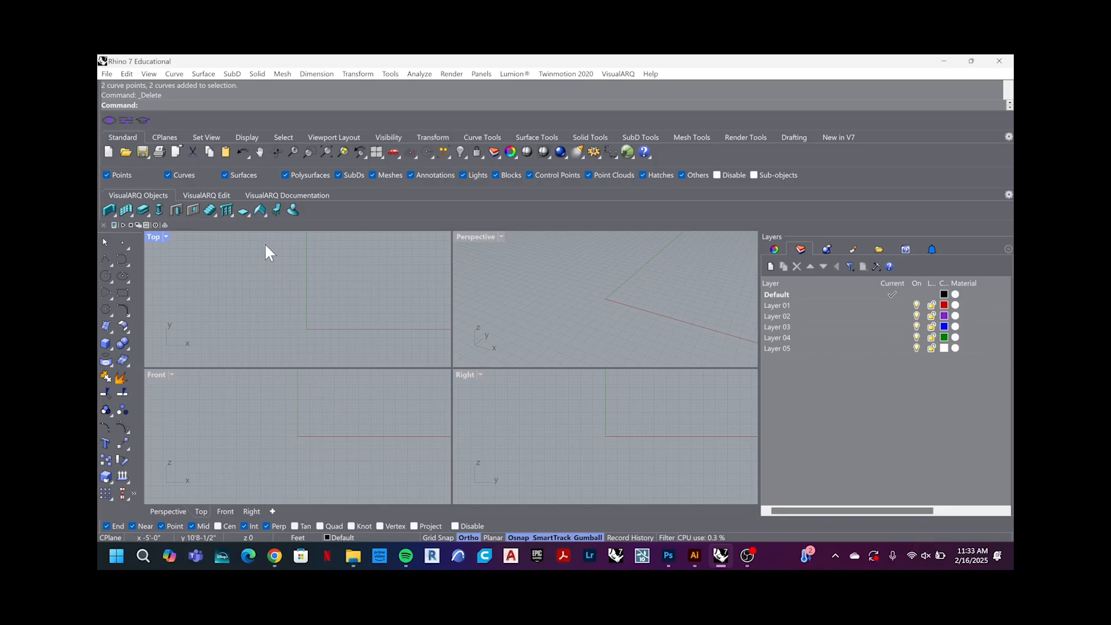
right_drag(324, 272, 216, 323)
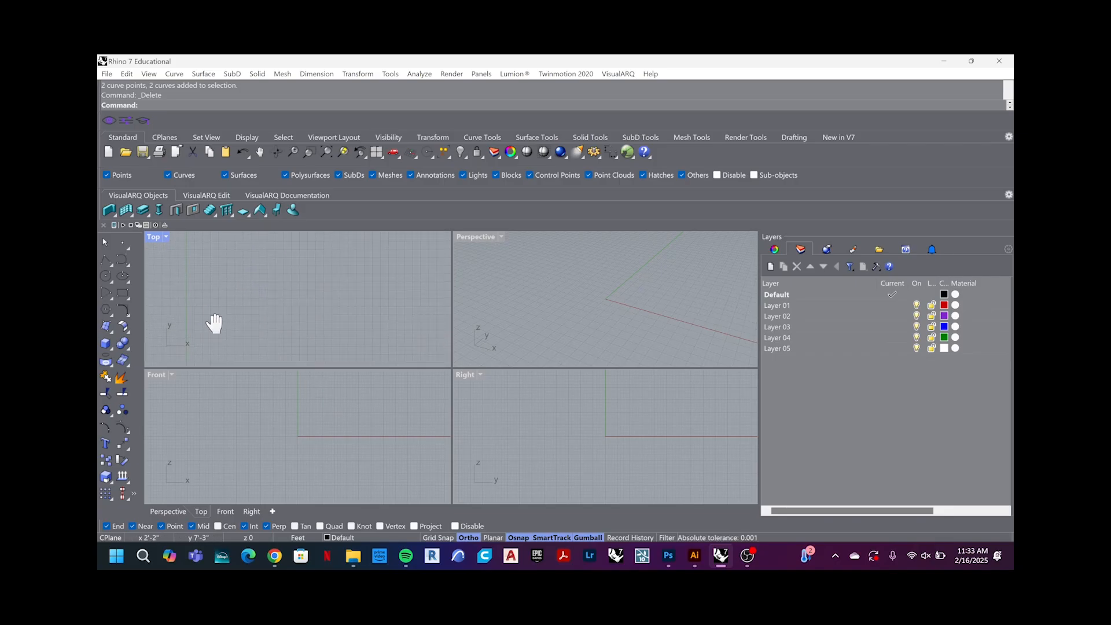
click(749, 555)
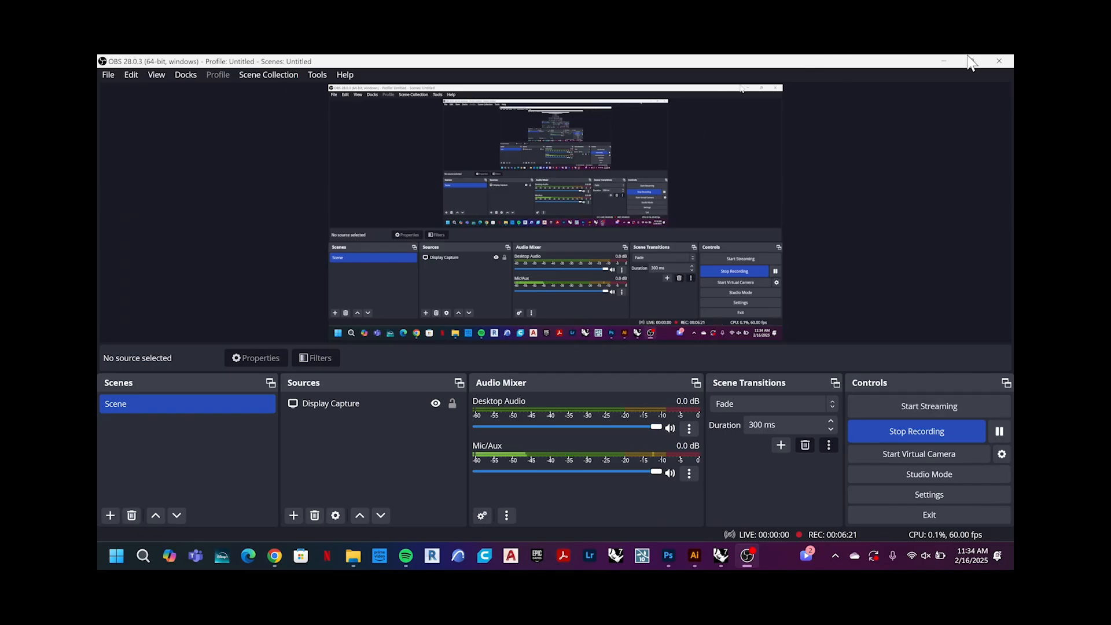
click(941, 63)
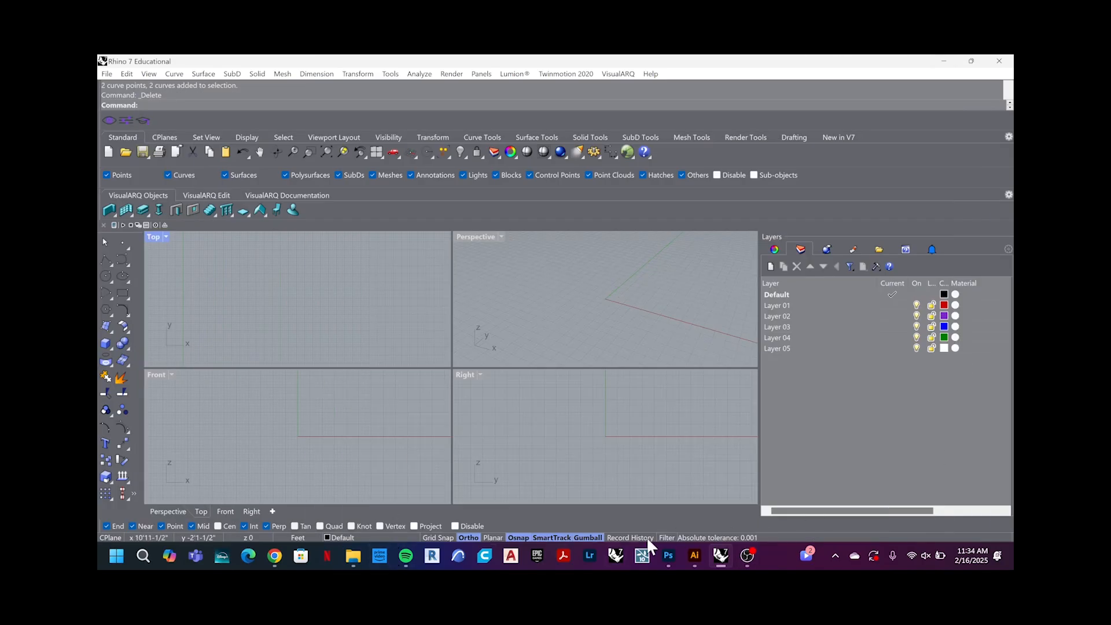
click(749, 556)
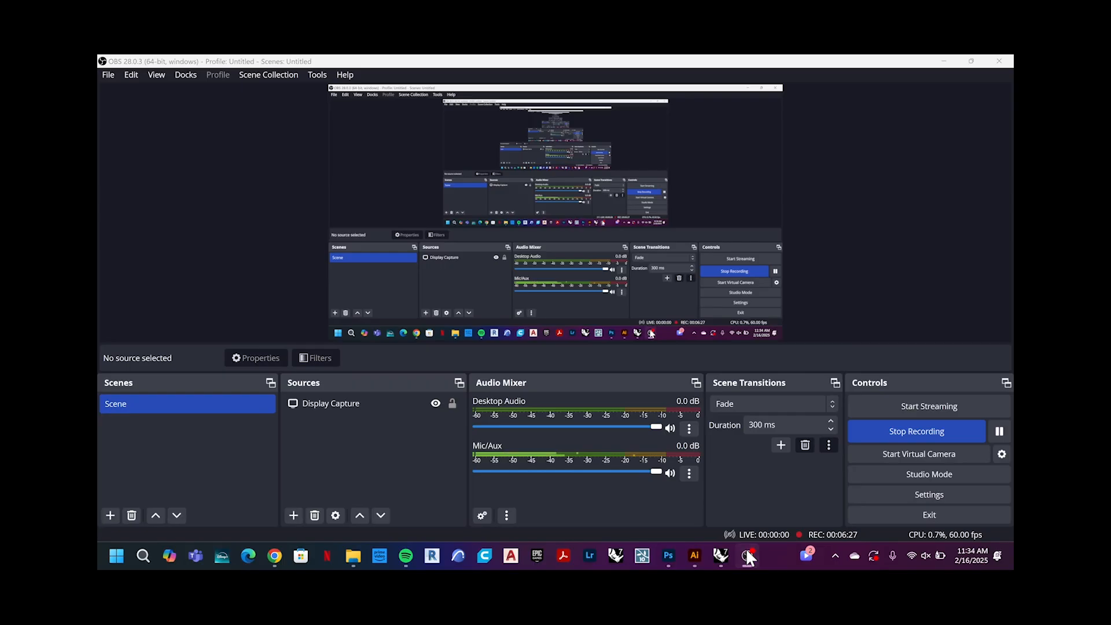
click(747, 555)
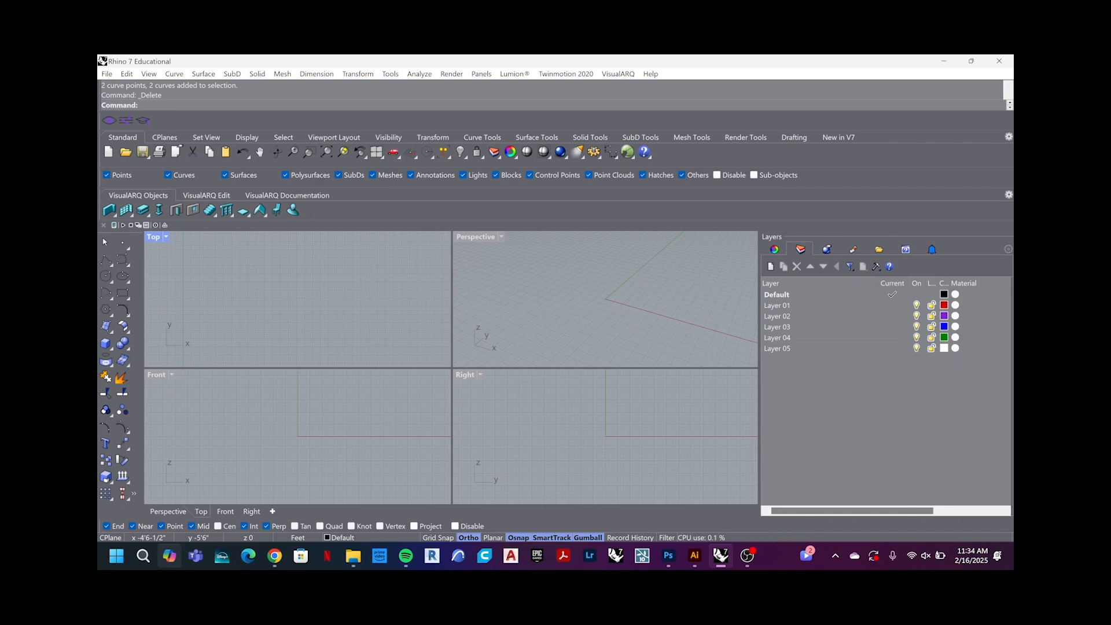
Step: Rename the Default layer as REFERENCE IMAGE
double_click(780, 294)
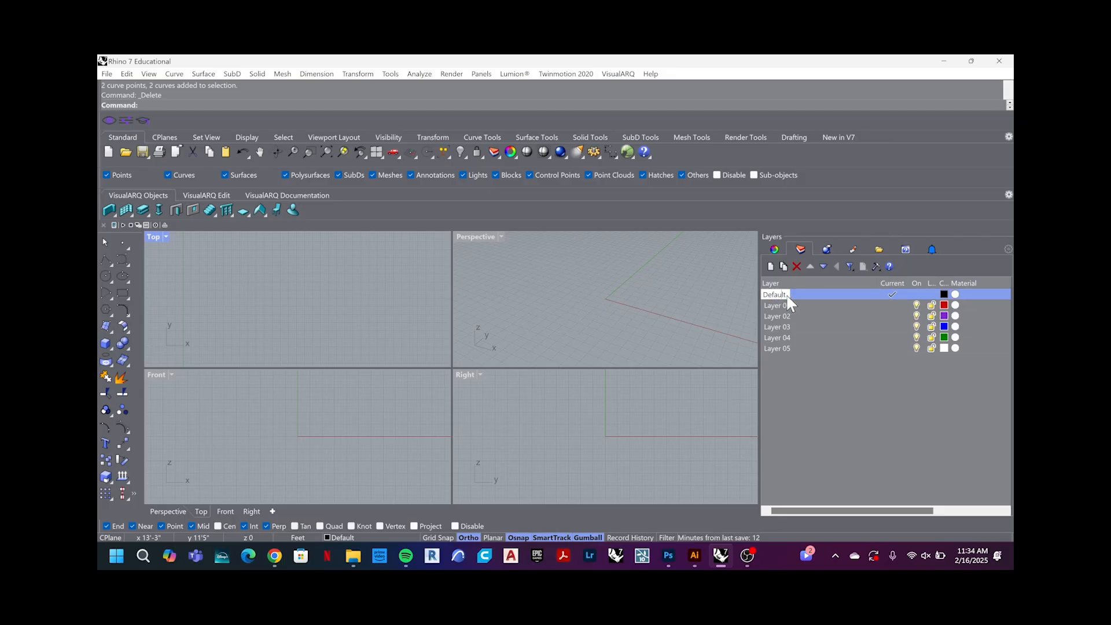
click(818, 411)
click(790, 296)
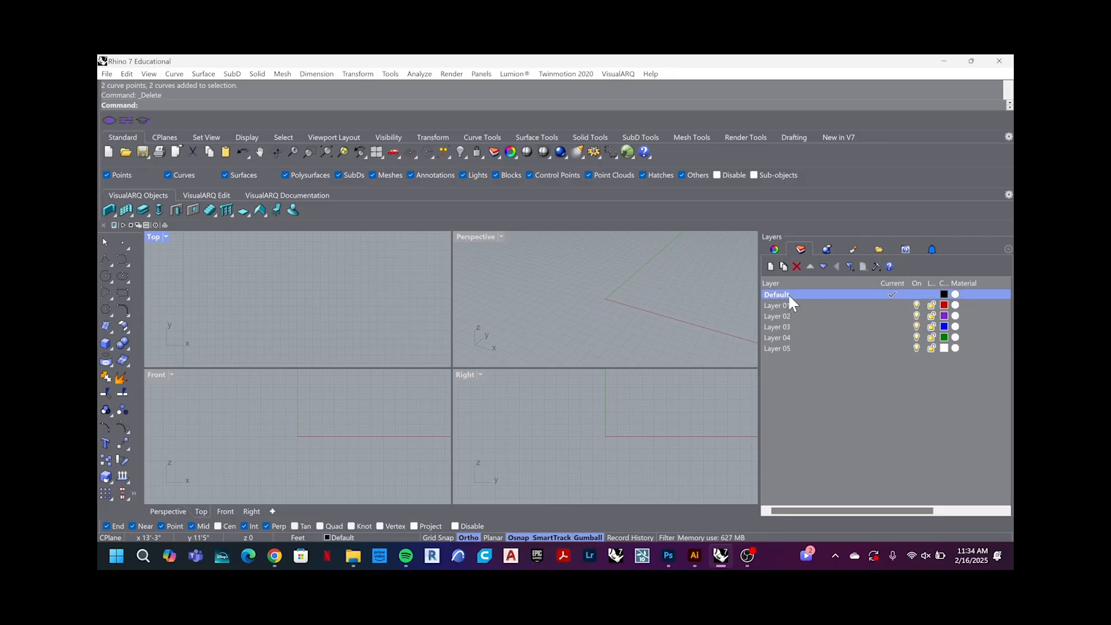
double_click(788, 294)
key(Caps_Lock)
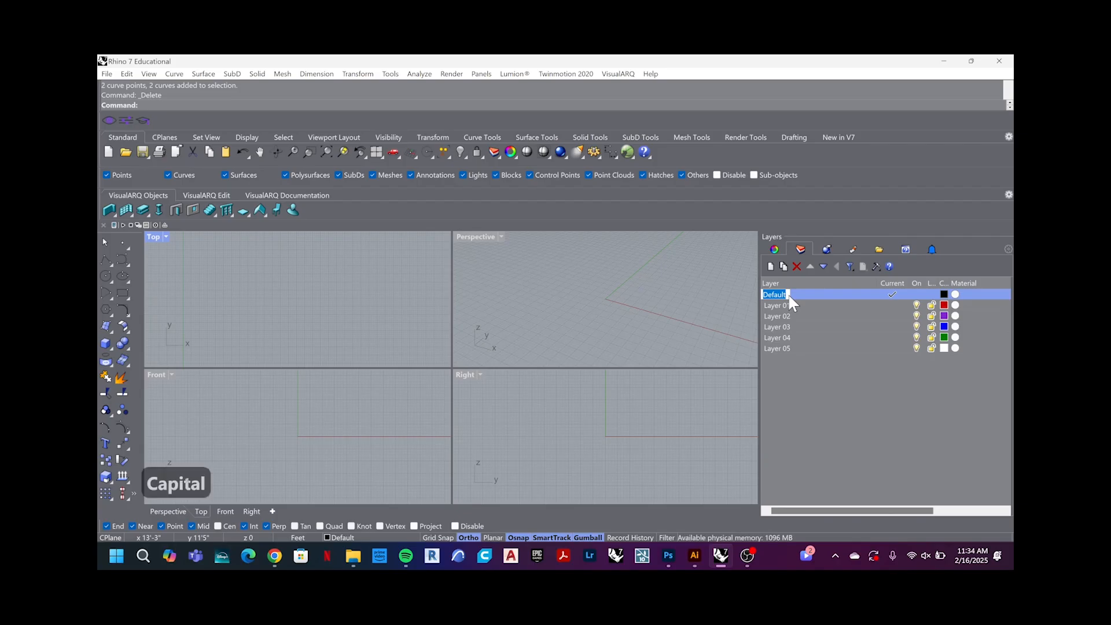
text(REFE)
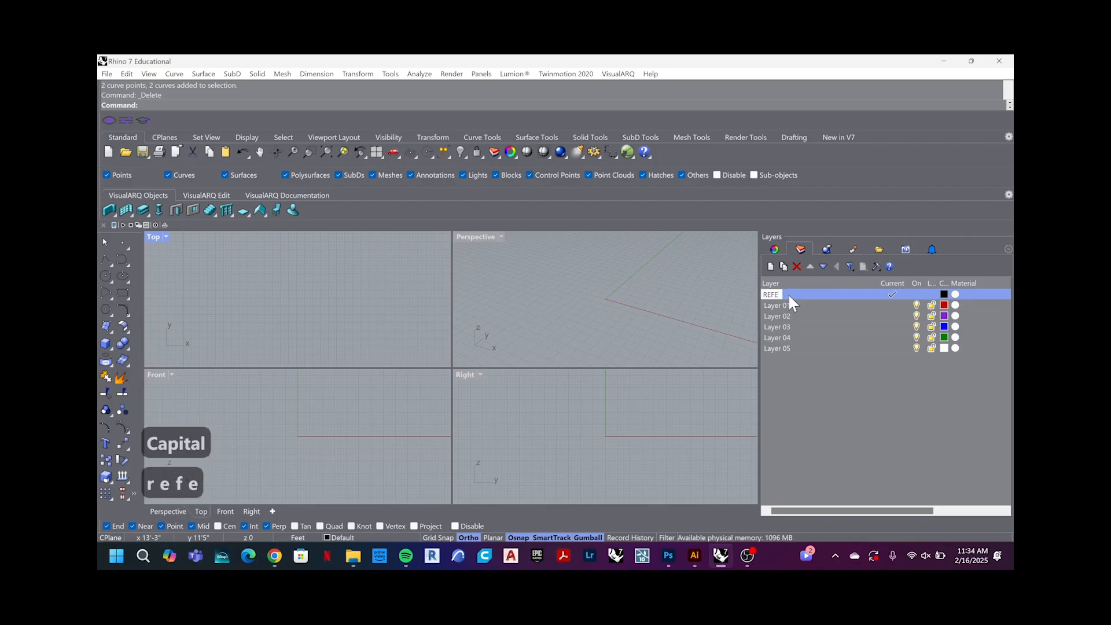
text(RENCE IMAGE)
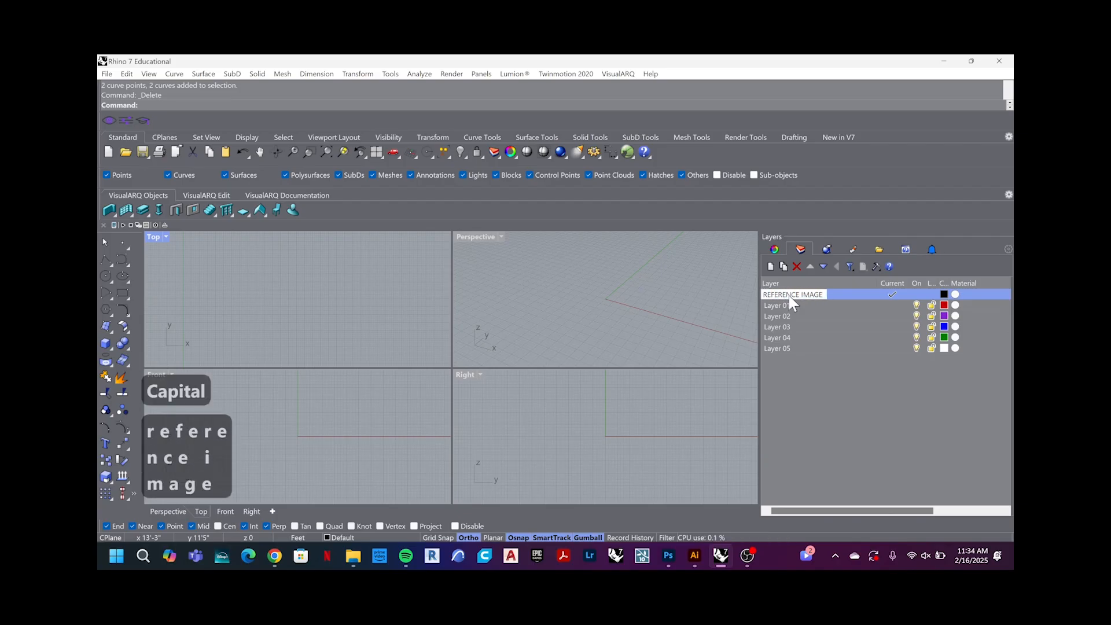
click(811, 384)
Step: Make Layer 01 the current layer and rename it as OUTTER WALLS
double_click(789, 305)
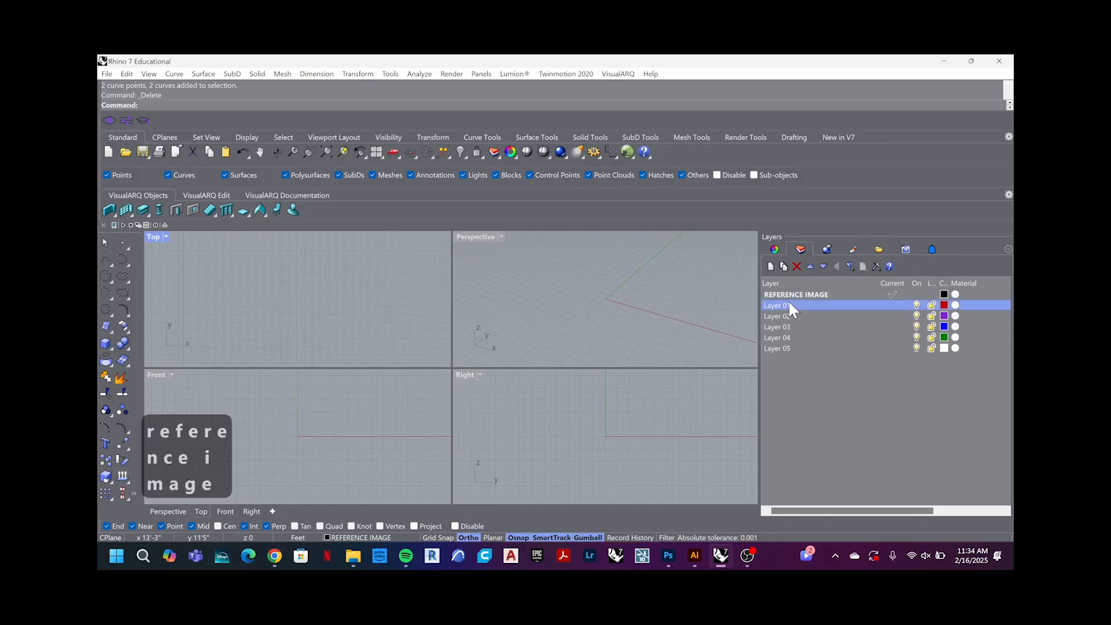
click(789, 306)
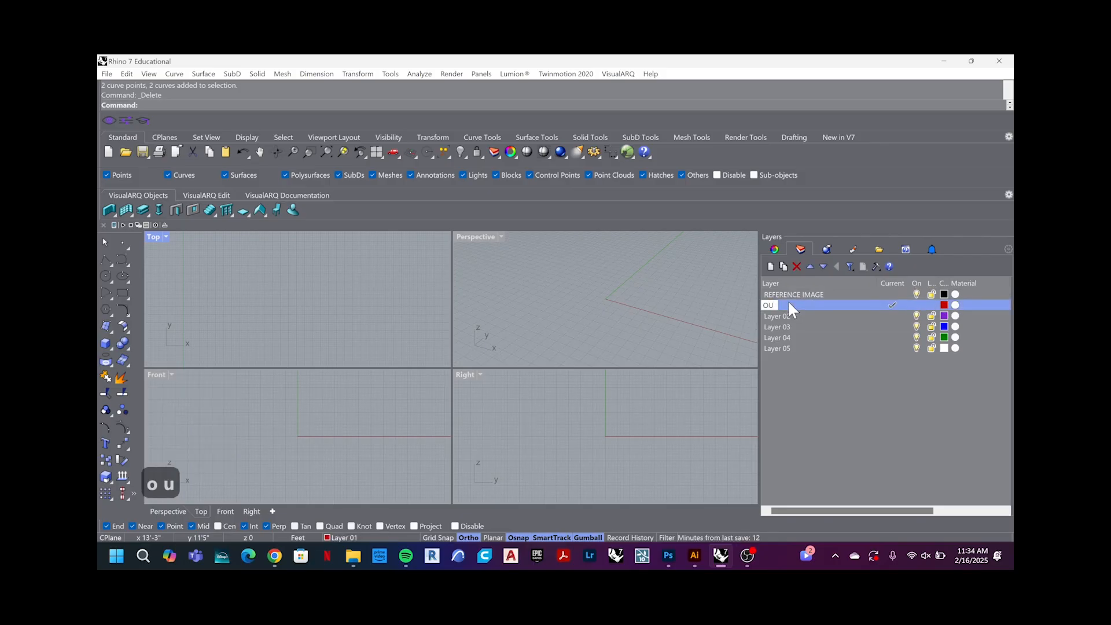
text(TTER)
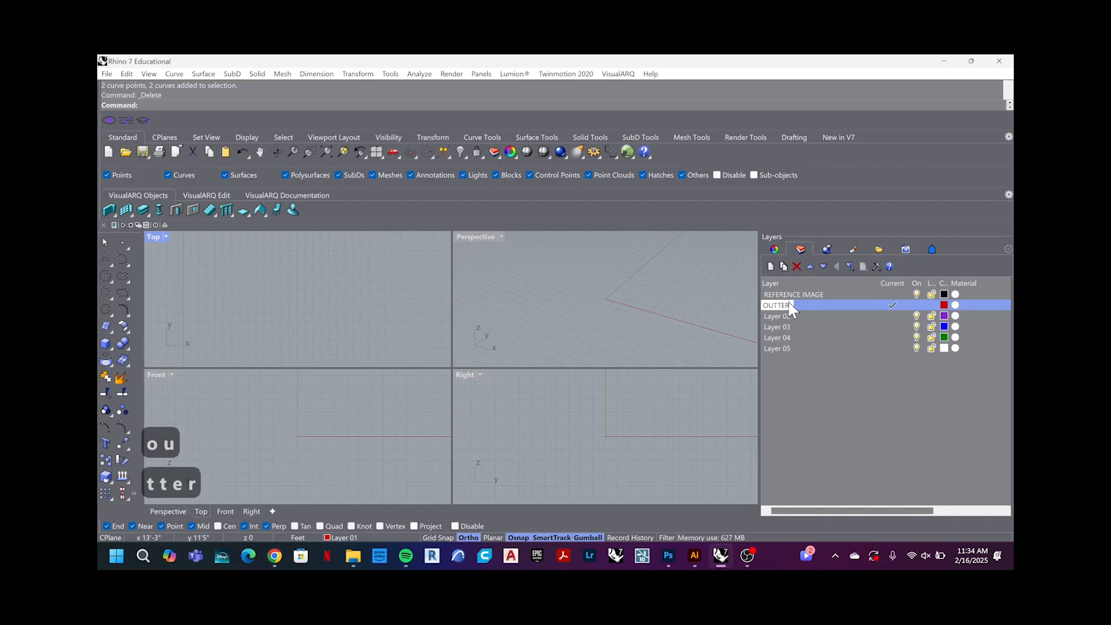
text( WALL)
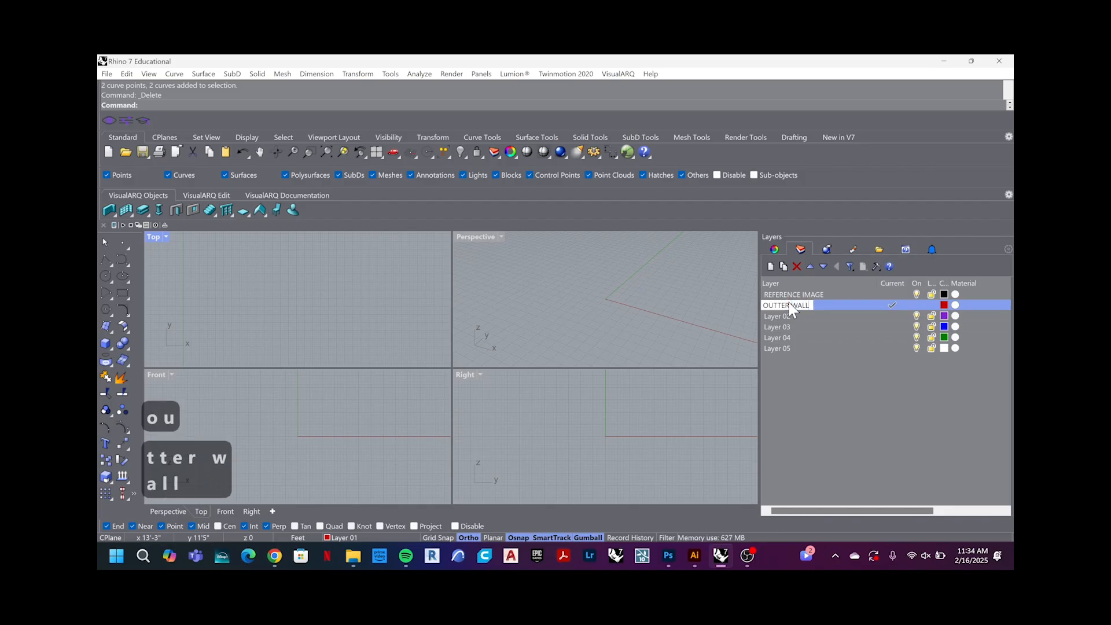
text(S)
click(790, 375)
Step: Make Layer 02 the current layer and rename it as INNER WALLS
double_click(785, 311)
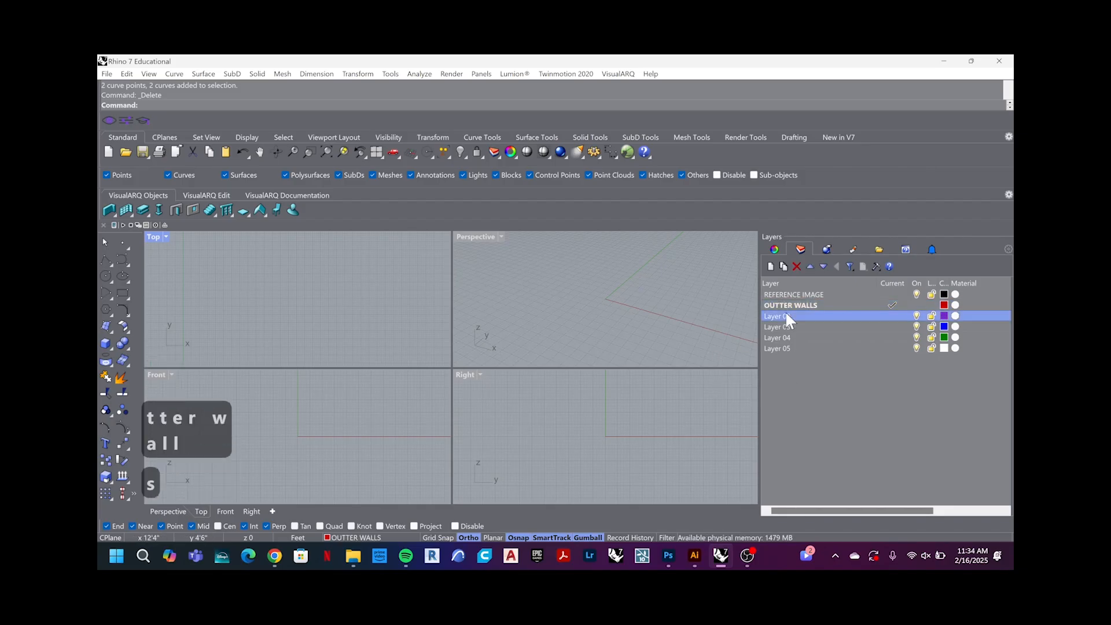
click(787, 311)
text(INNER WALLS)
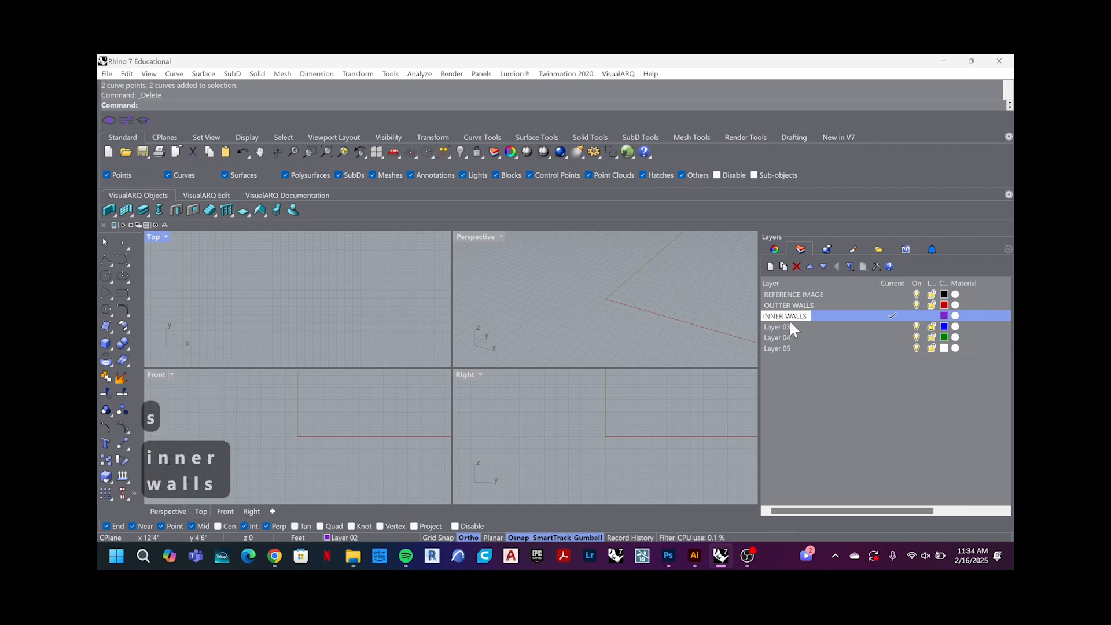
click(801, 374)
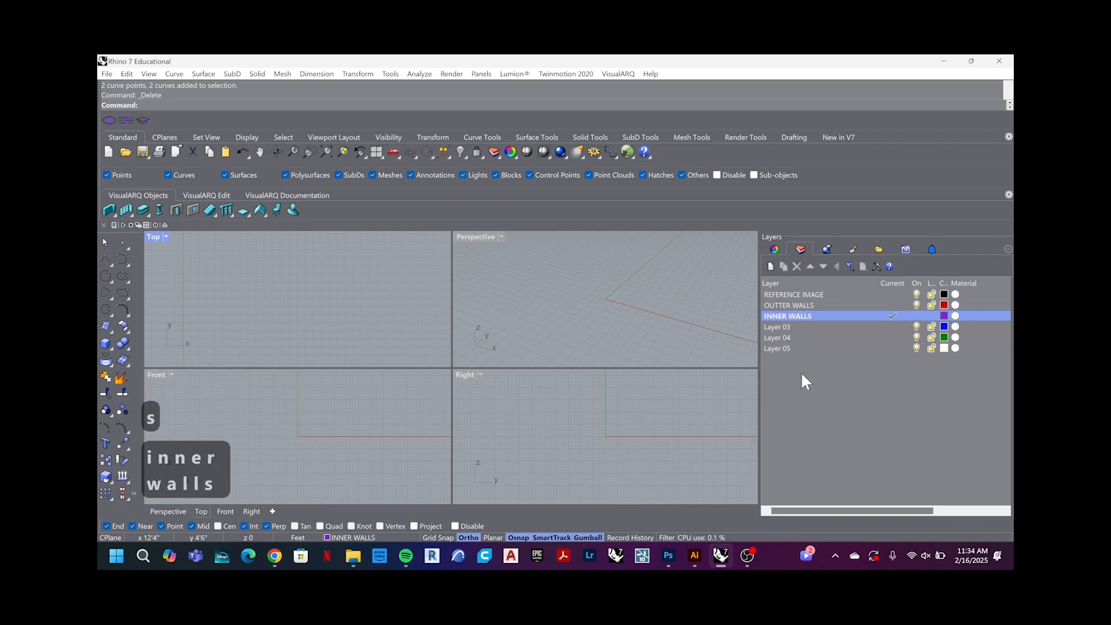
Step: Make Layer 03 the current layer and rename it as WINDOWS AND DOORS
click(787, 325)
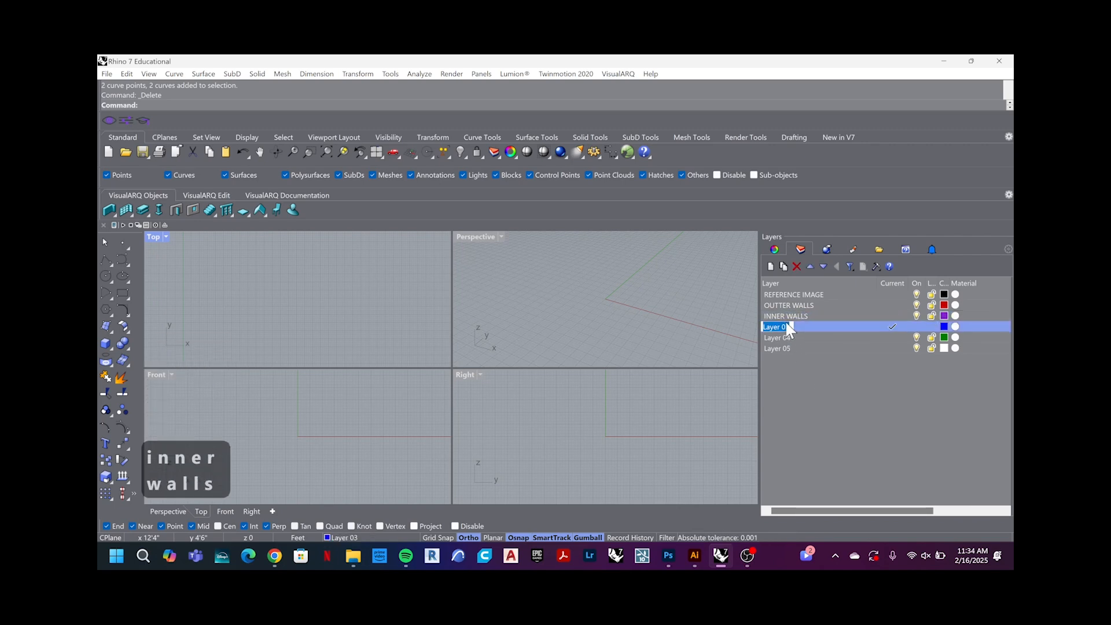
text(W)
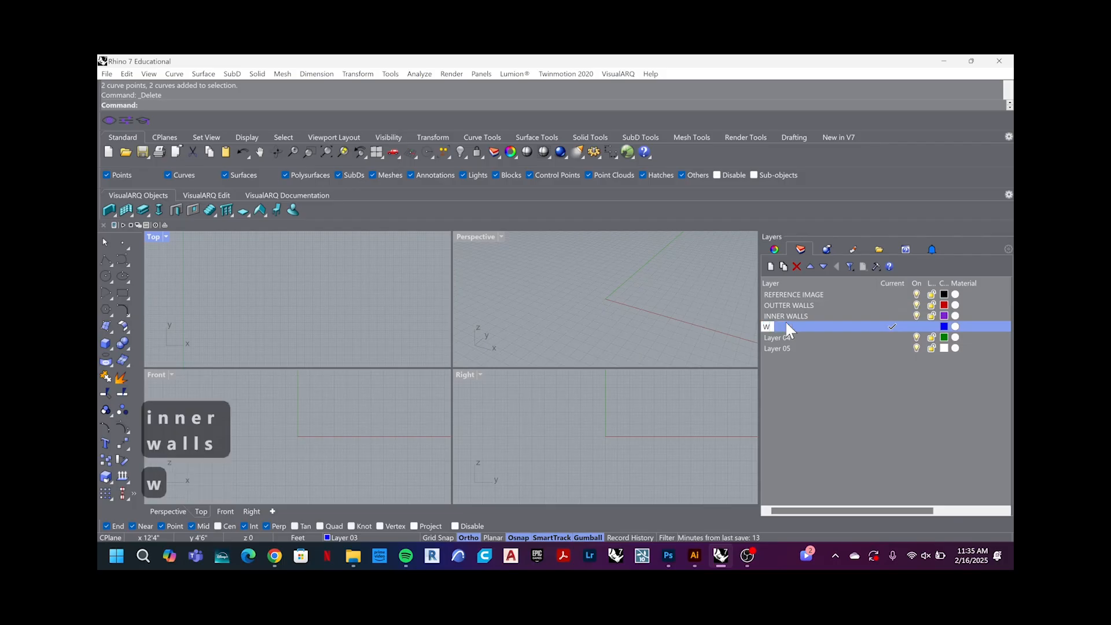
text(INDOWS AND)
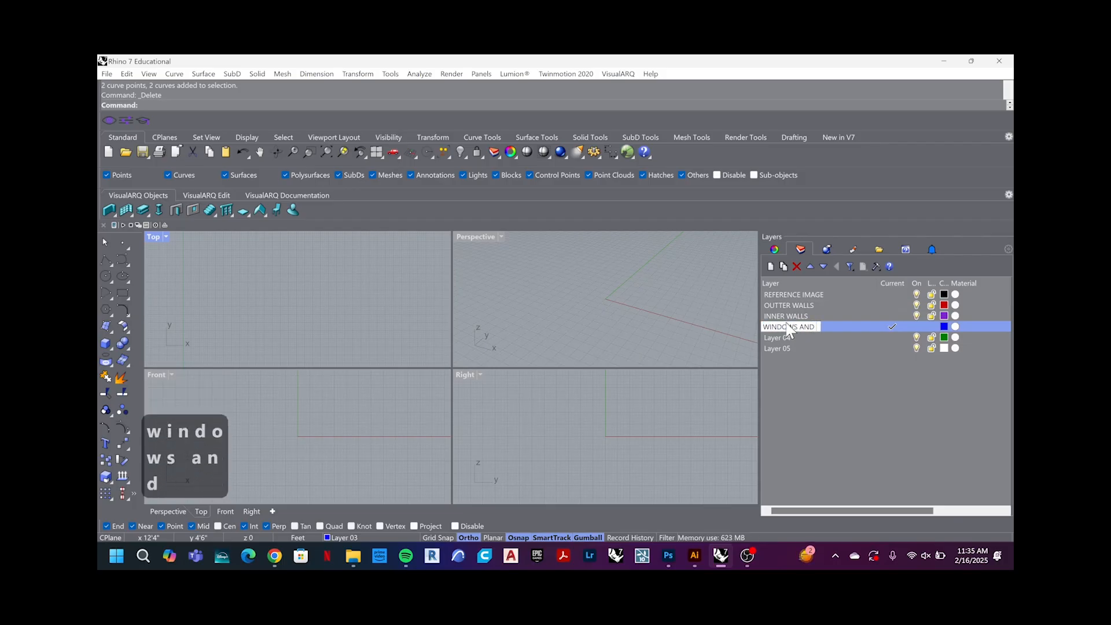
text( DOORS)
click(795, 356)
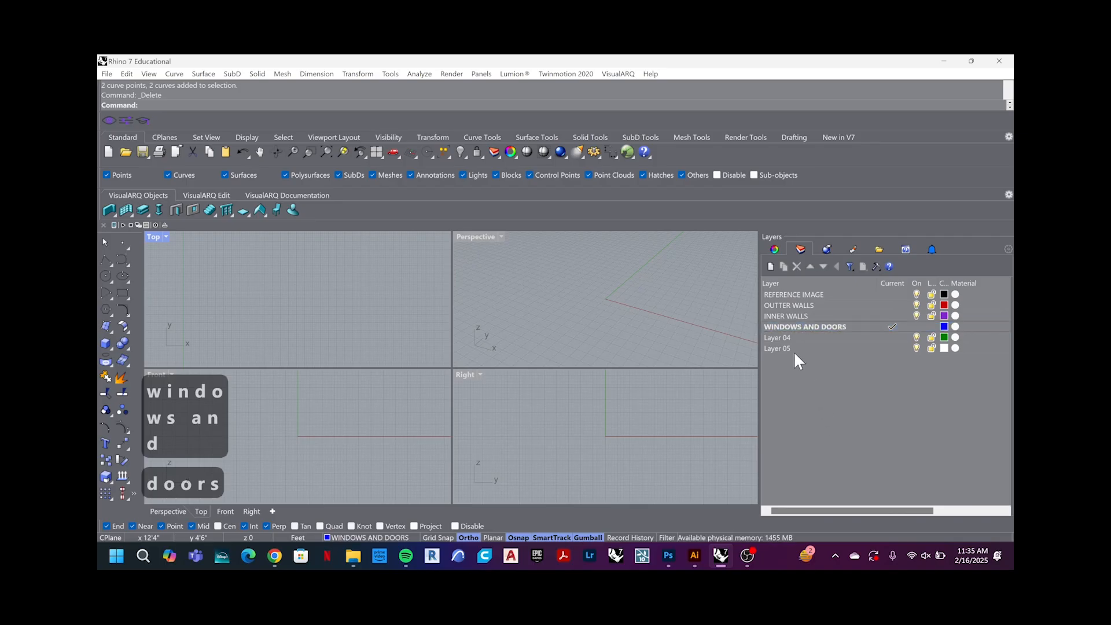
Step: Make Layer 04 the current layer and rename it as SECTION CUT LINES
double_click(780, 337)
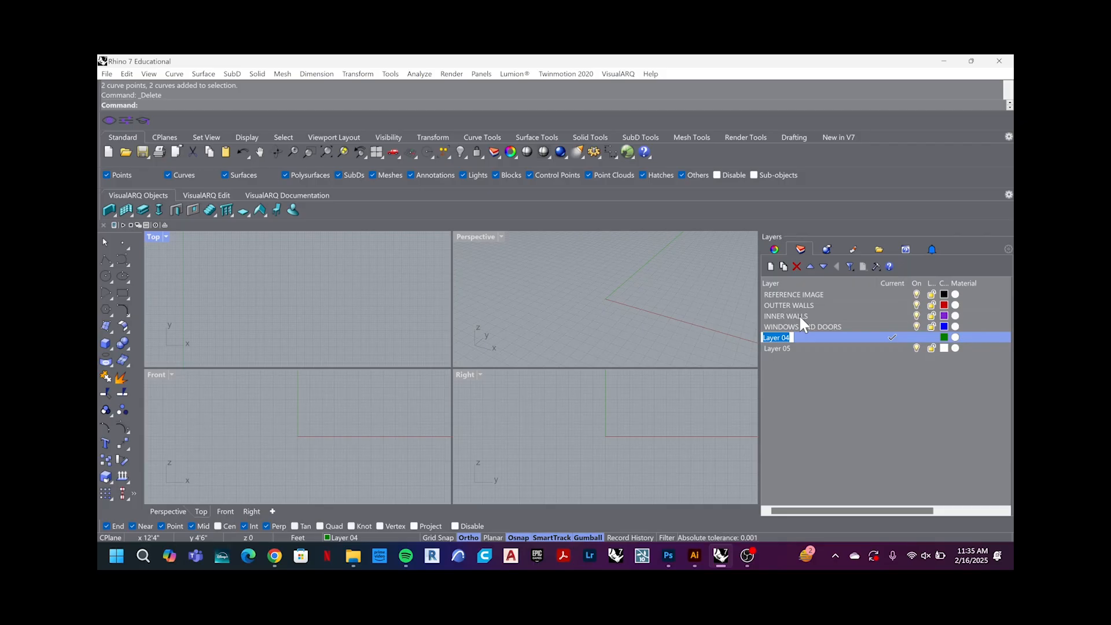
text(SECC)
key(BackSpace)
text(TI)
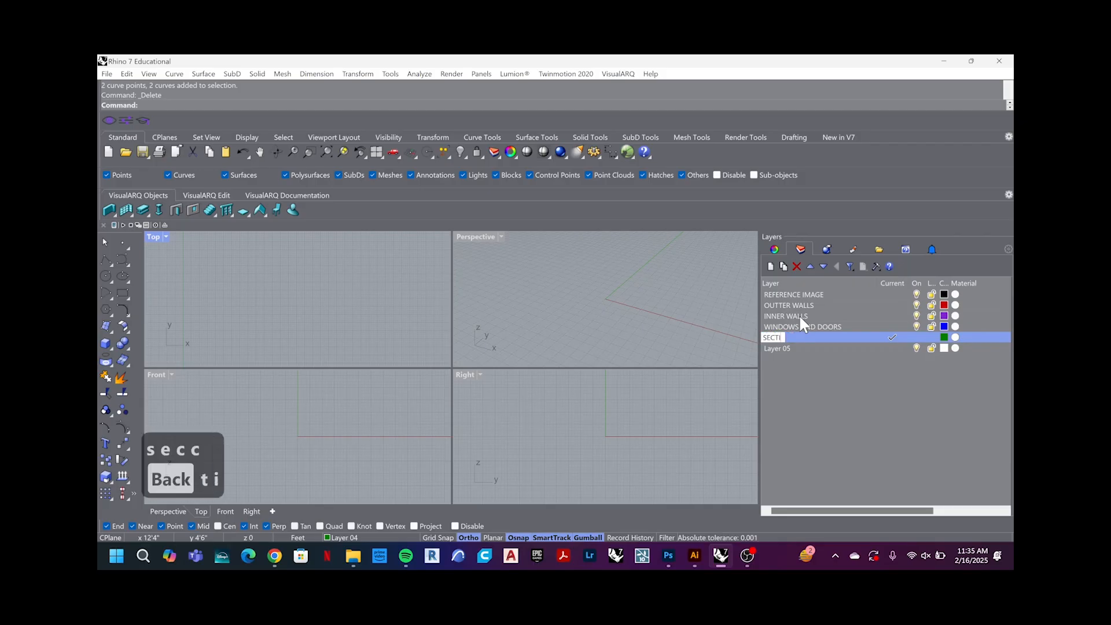
text(ON CUT)
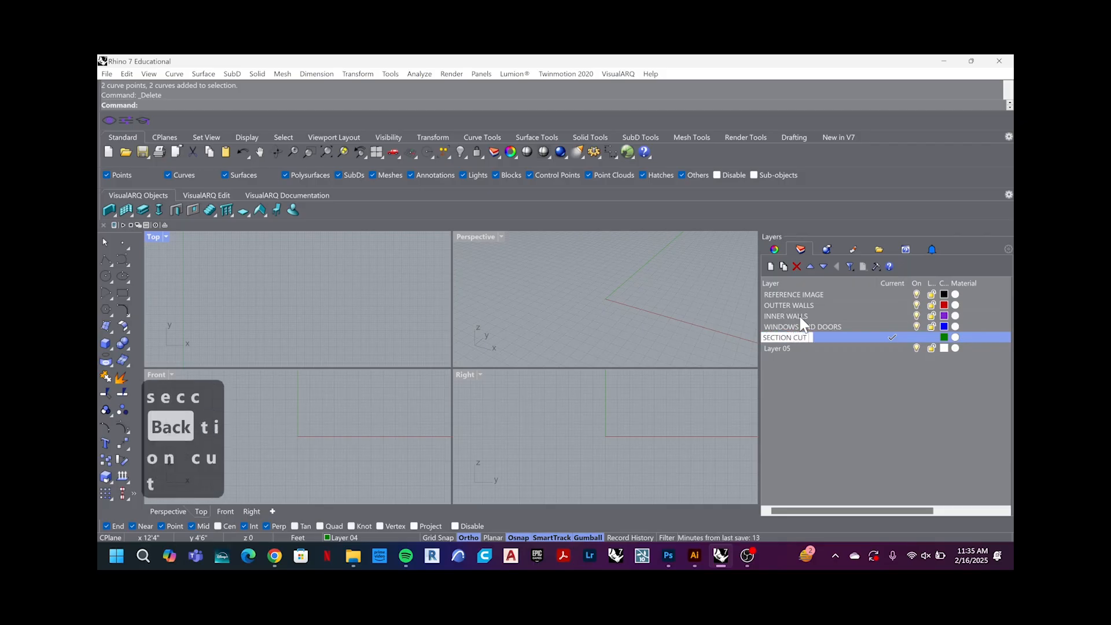
text( LINES)
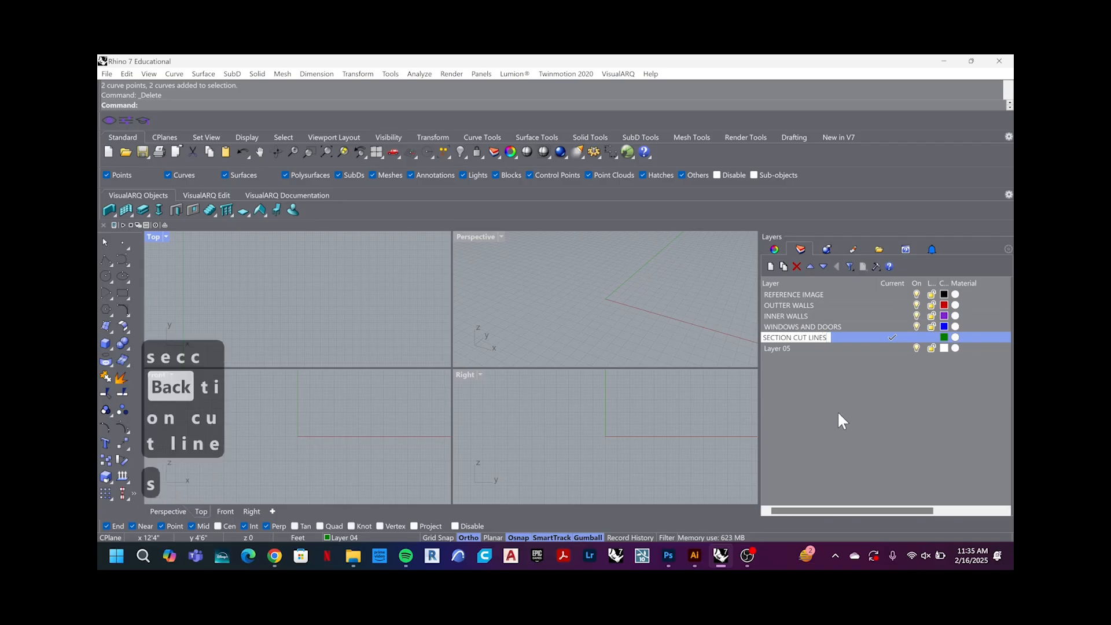
click(838, 411)
Step: Make Layer 05 the current layer and rename it as NORTH ARROW
double_click(786, 348)
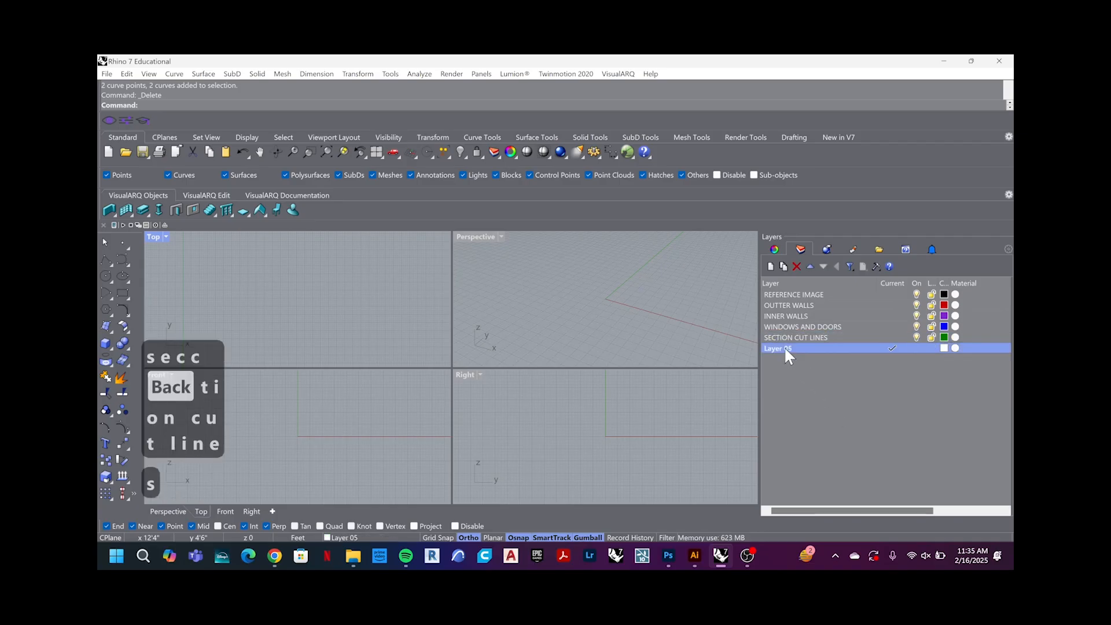
click(785, 349)
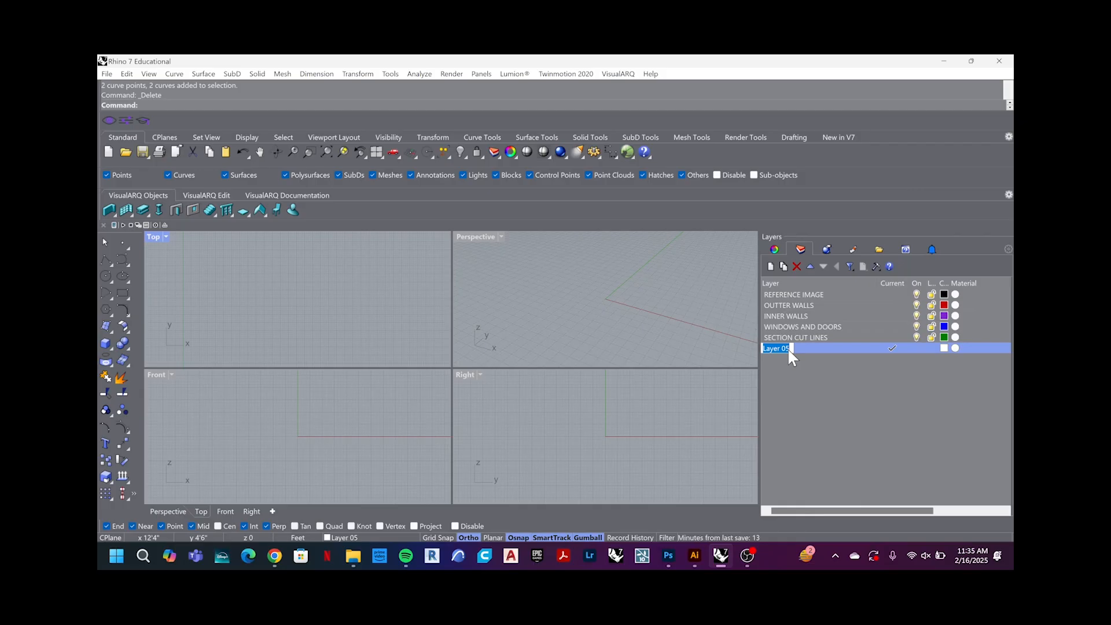
text(N)
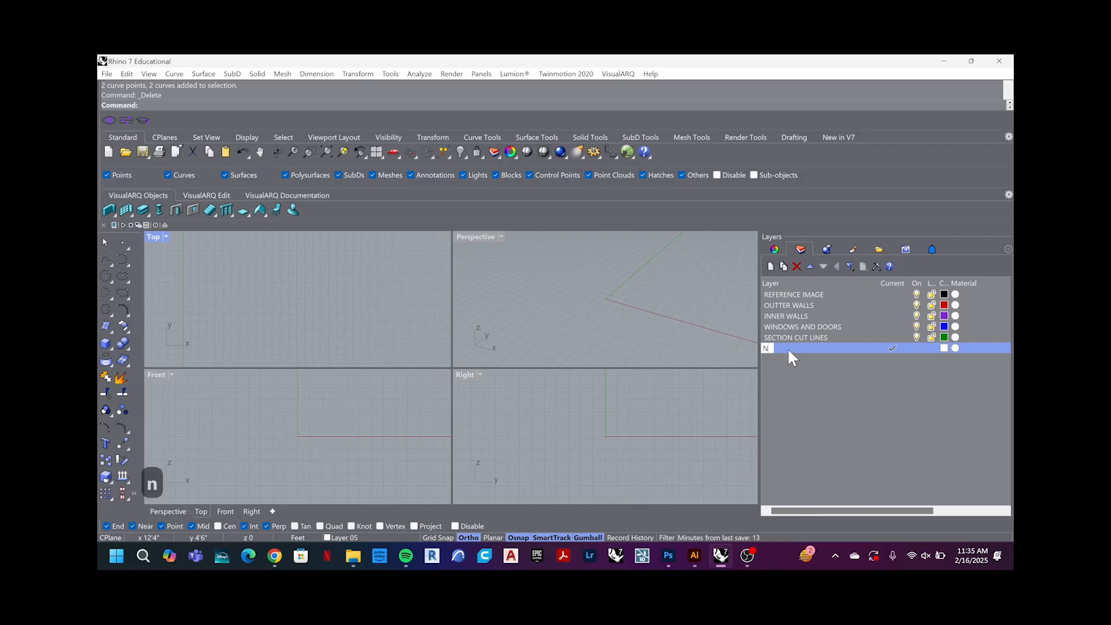
text(ORTH ARROW)
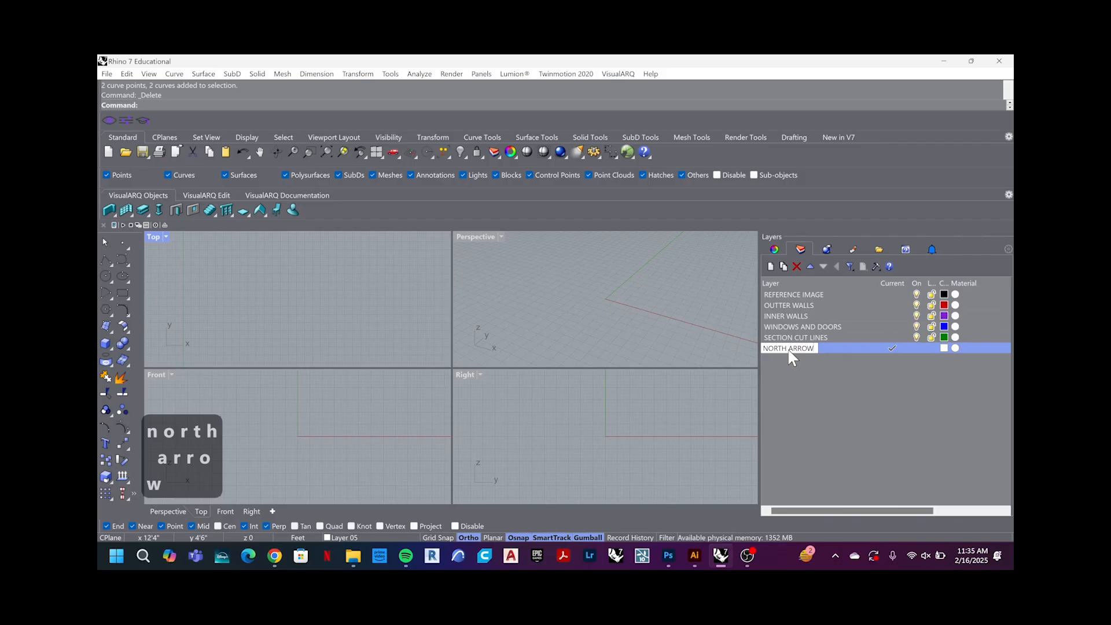
click(800, 381)
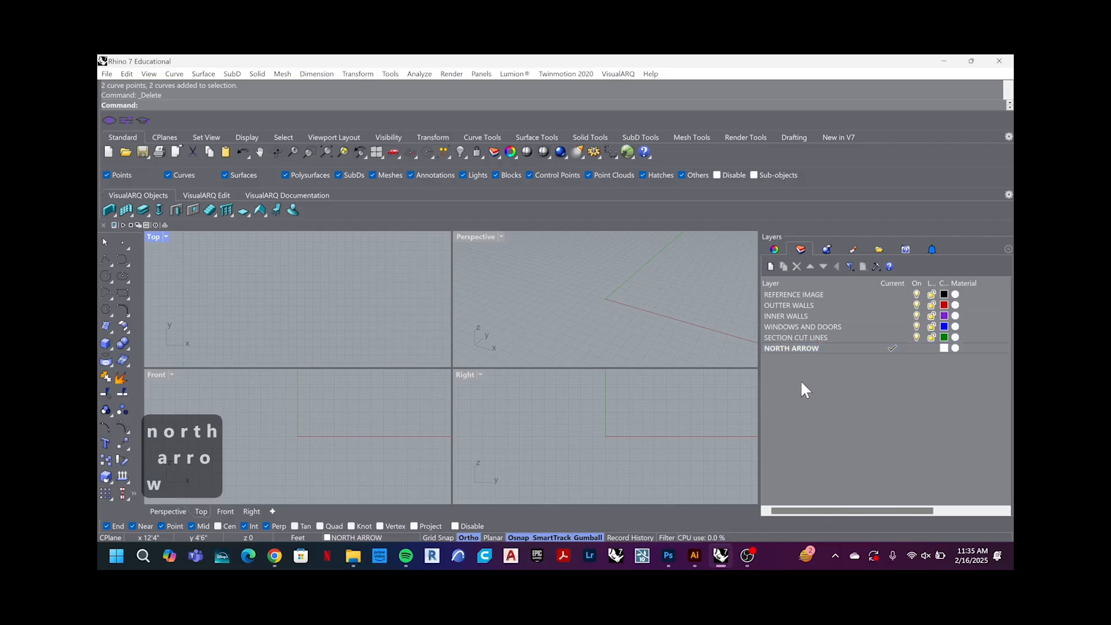
Step: Add a new layer directly below SECTION CUT LINES and delete it again
click(779, 339)
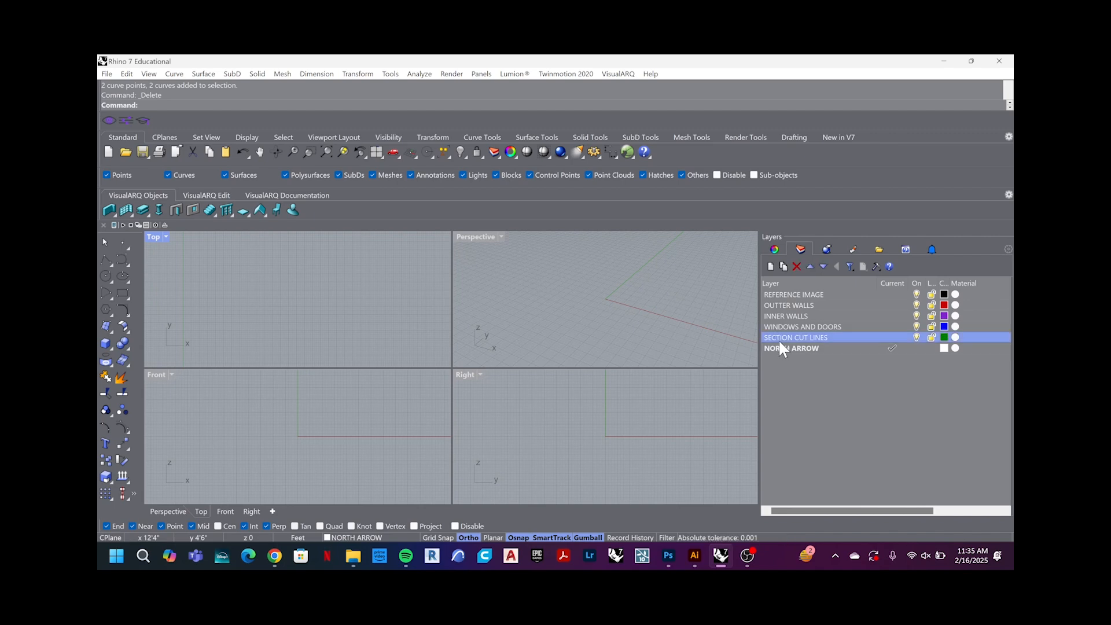
click(771, 267)
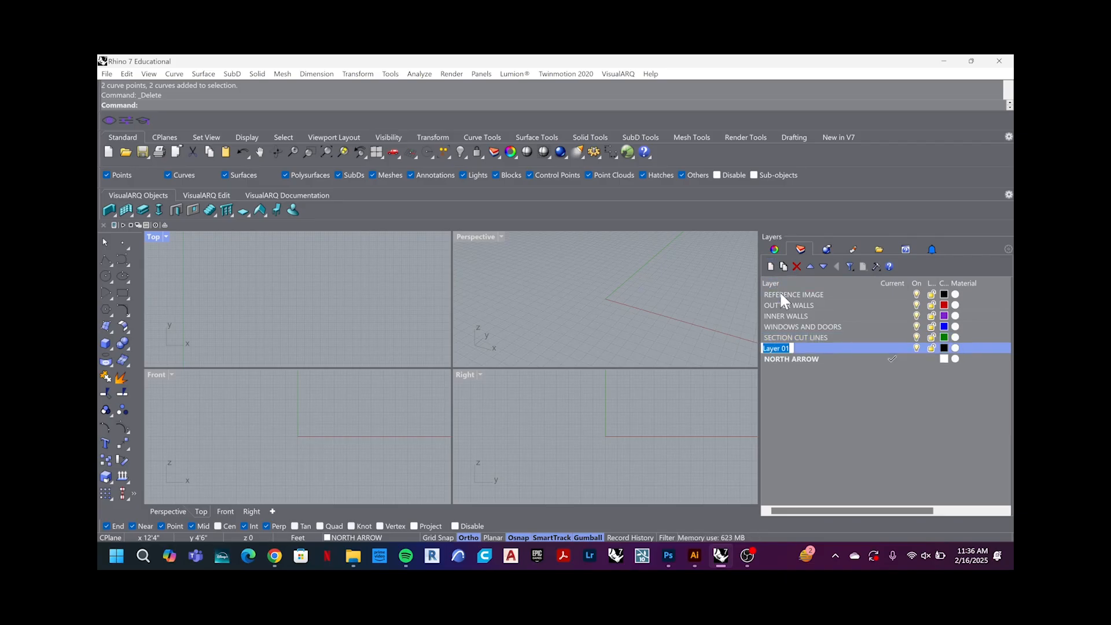
click(798, 267)
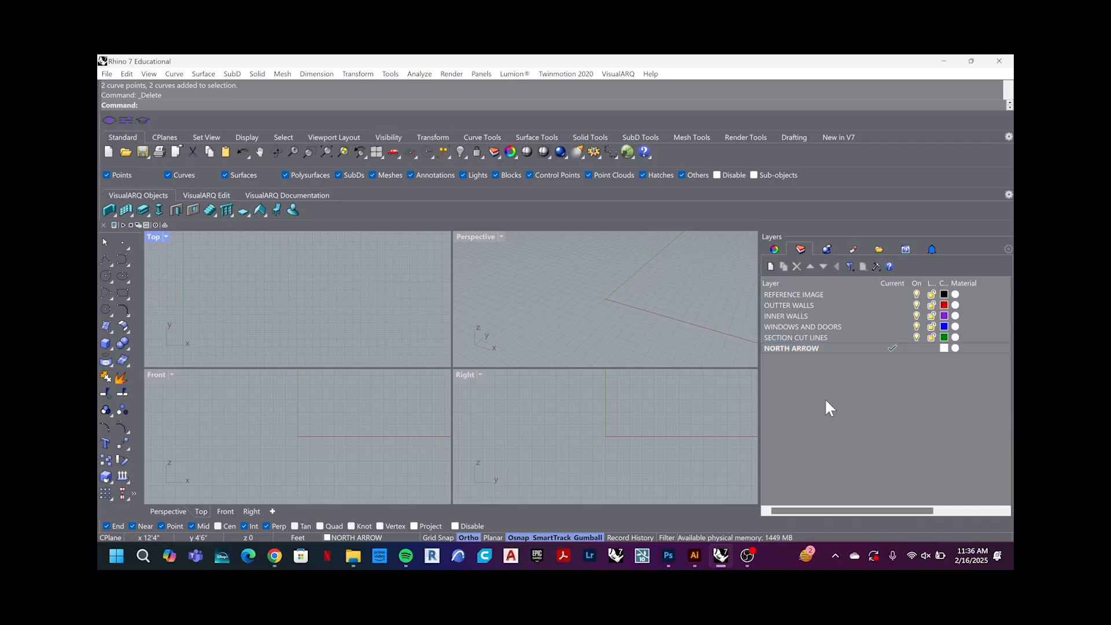
drag(825, 397, 771, 290)
click(525, 294)
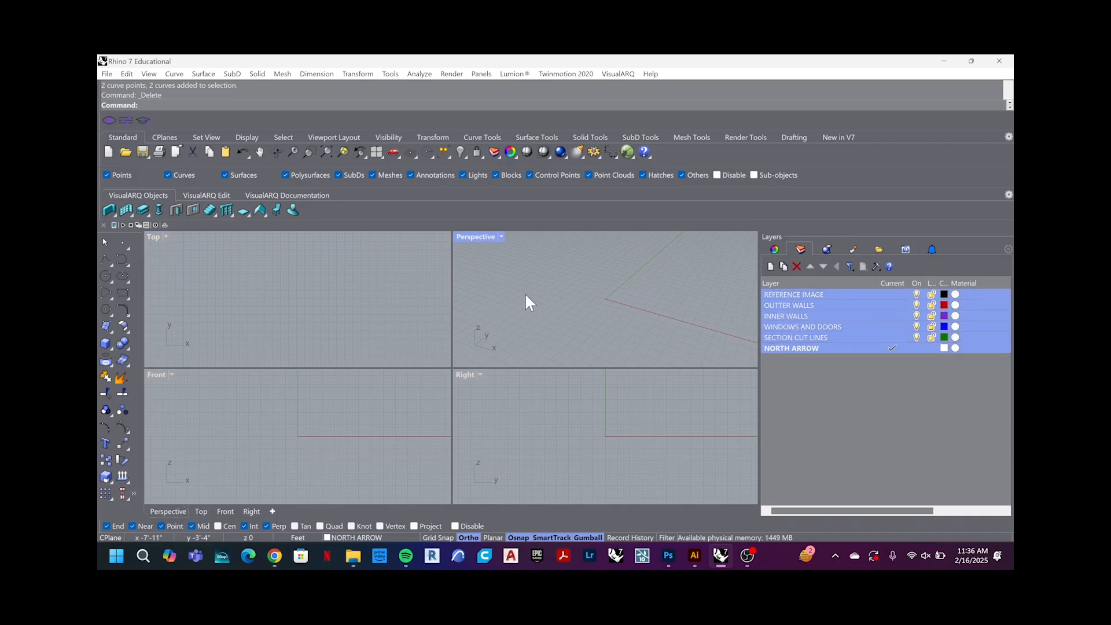
click(872, 412)
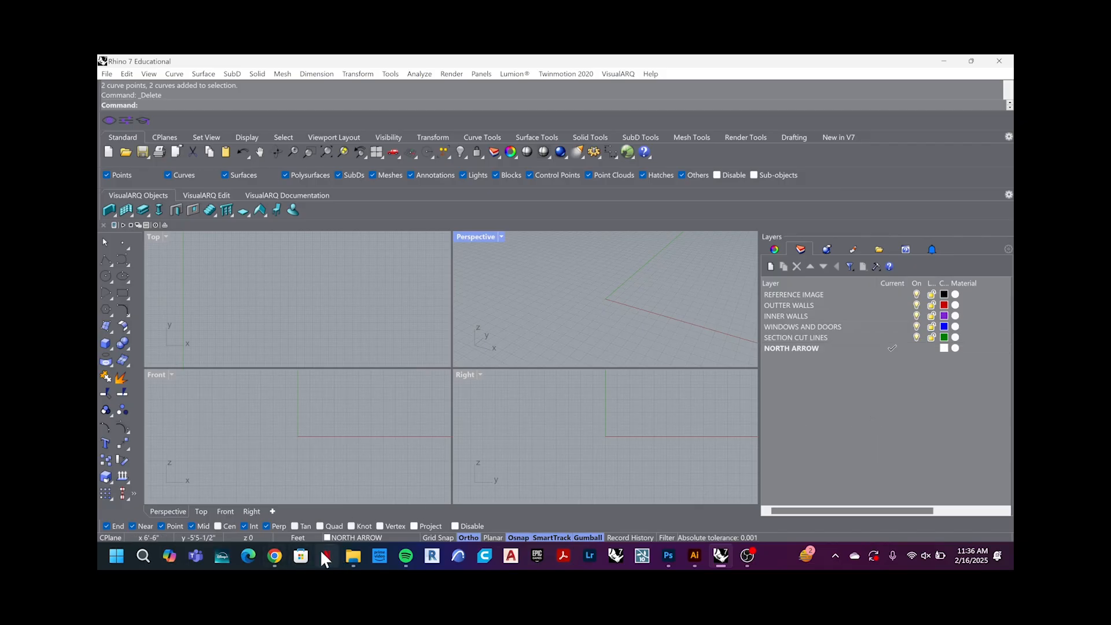
Step: Switch to Chrome and show the image results of the existing house floor plan search
click(276, 558)
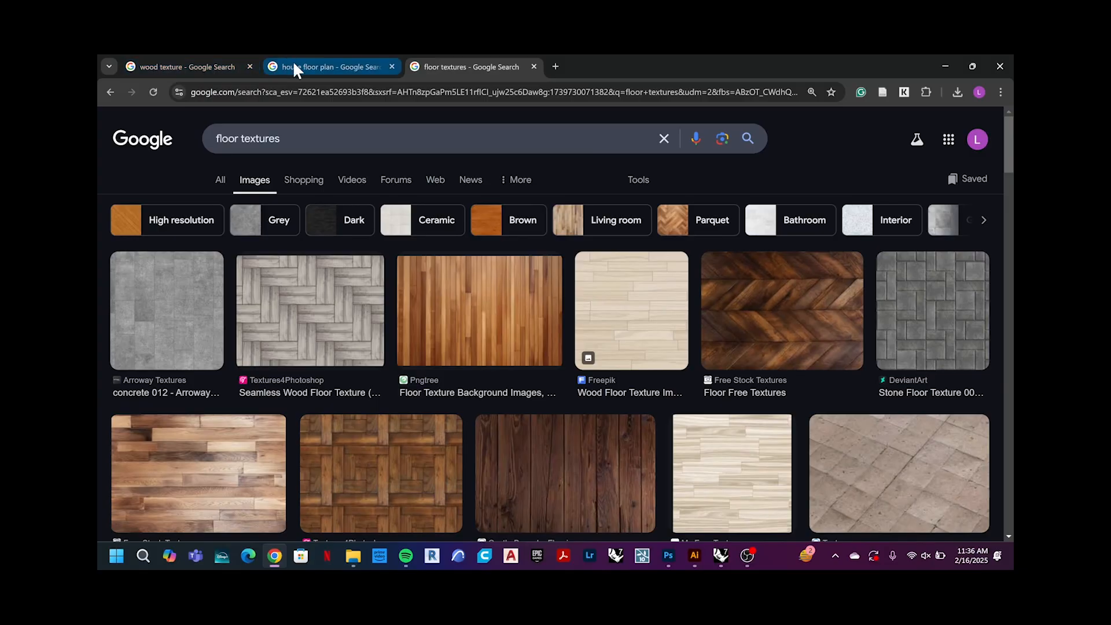
click(295, 67)
scroll(343, 292, down, 4)
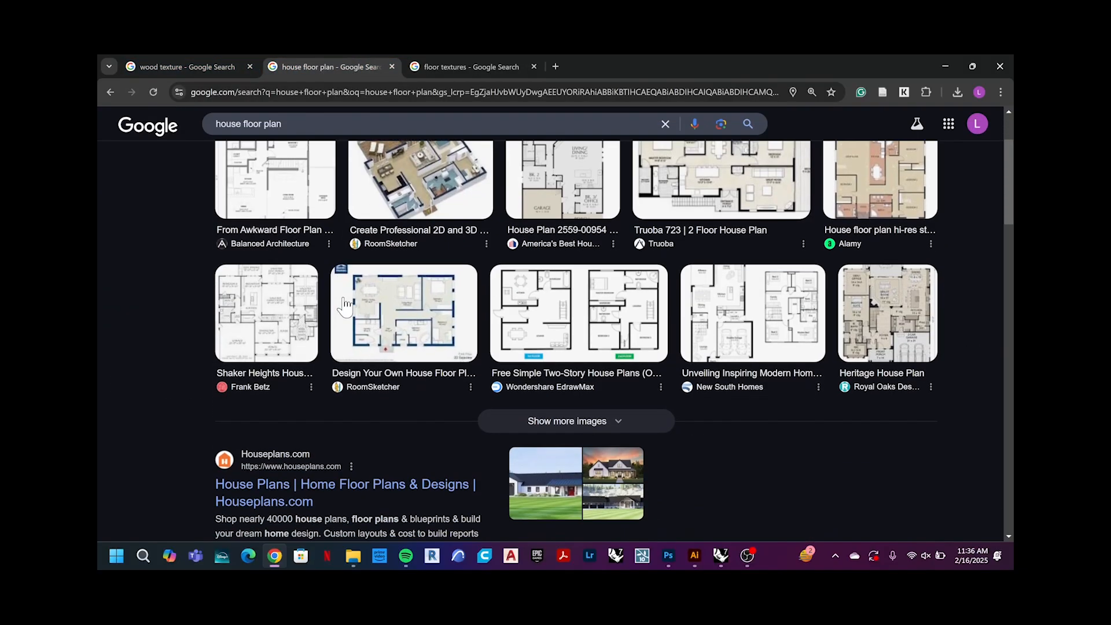
scroll(345, 307, up, 4)
click(249, 180)
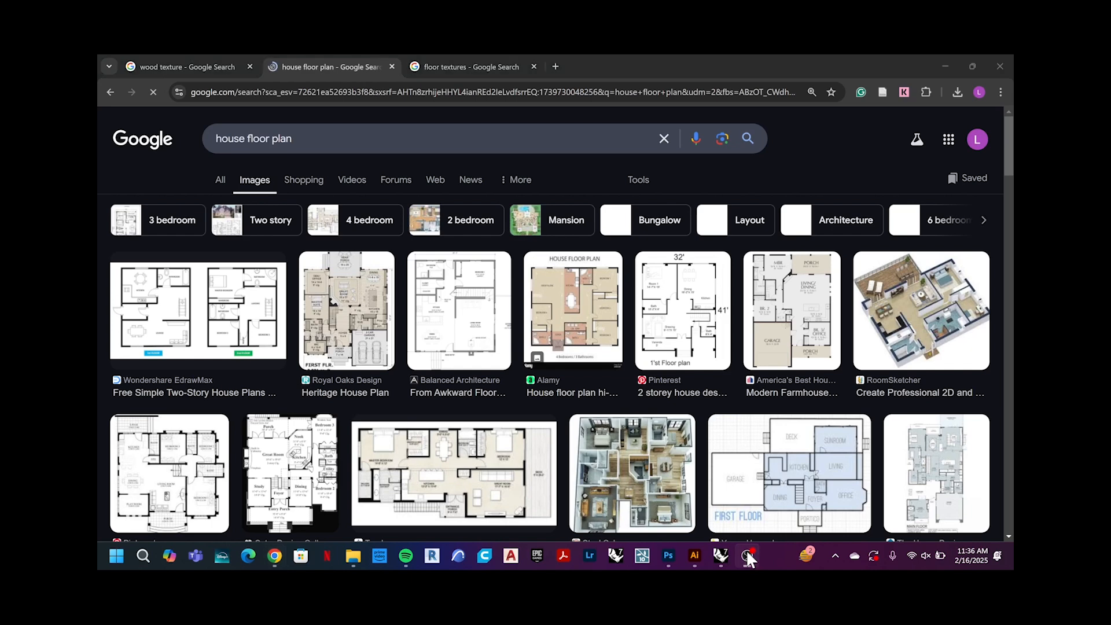
click(747, 554)
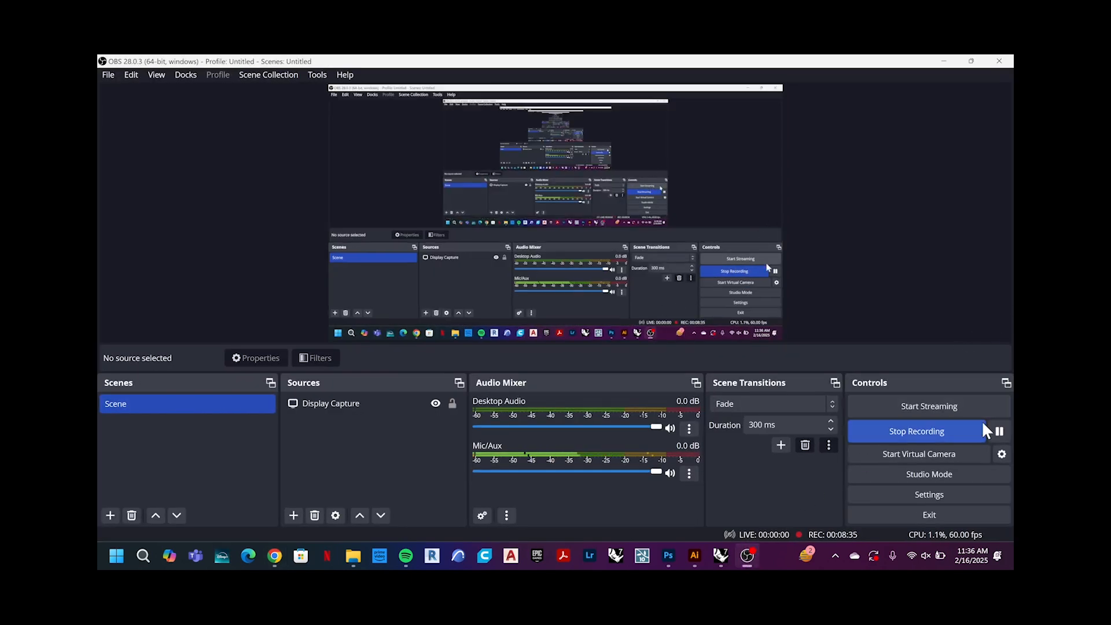
click(1000, 431)
click(1000, 431)
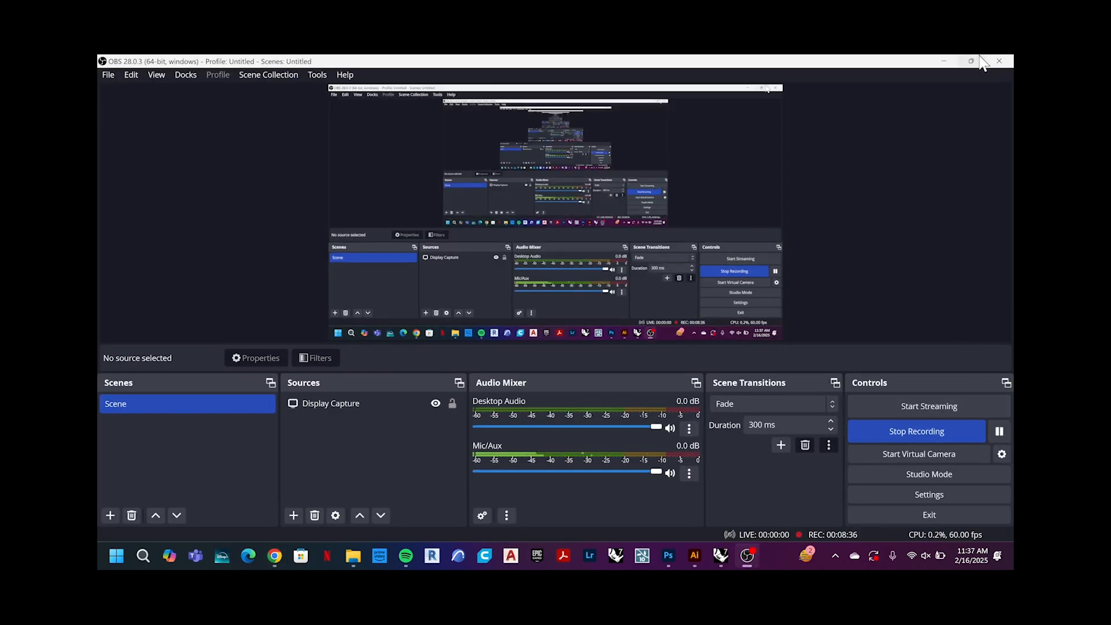
click(945, 61)
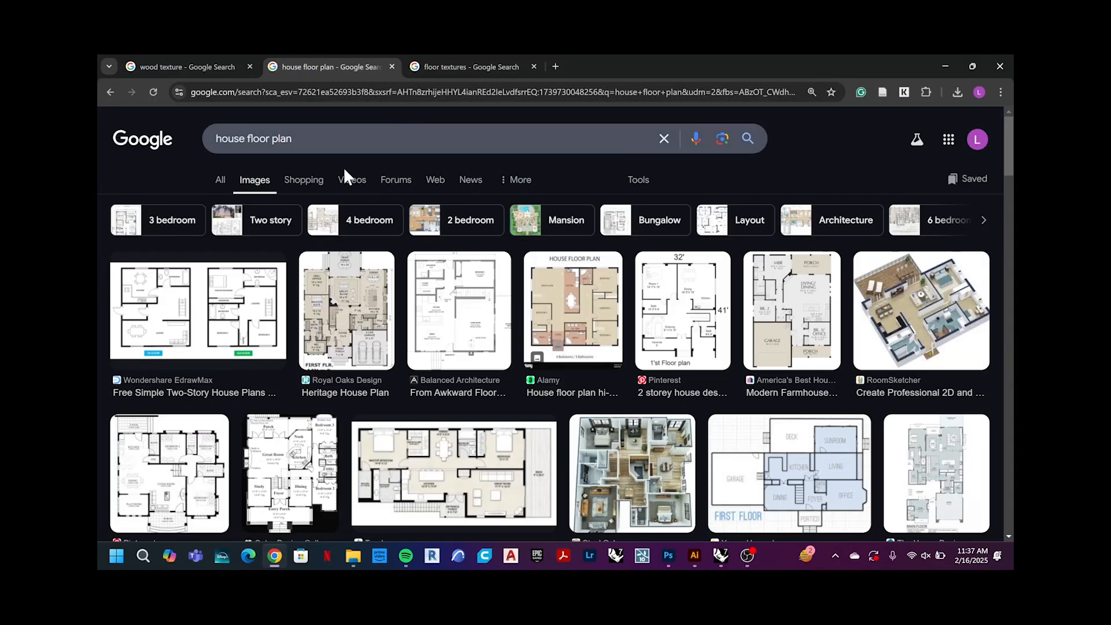
Step: Preview the Wondershare EdrawMax two-story house plan image and browse the other floor plan results for comparison
click(239, 320)
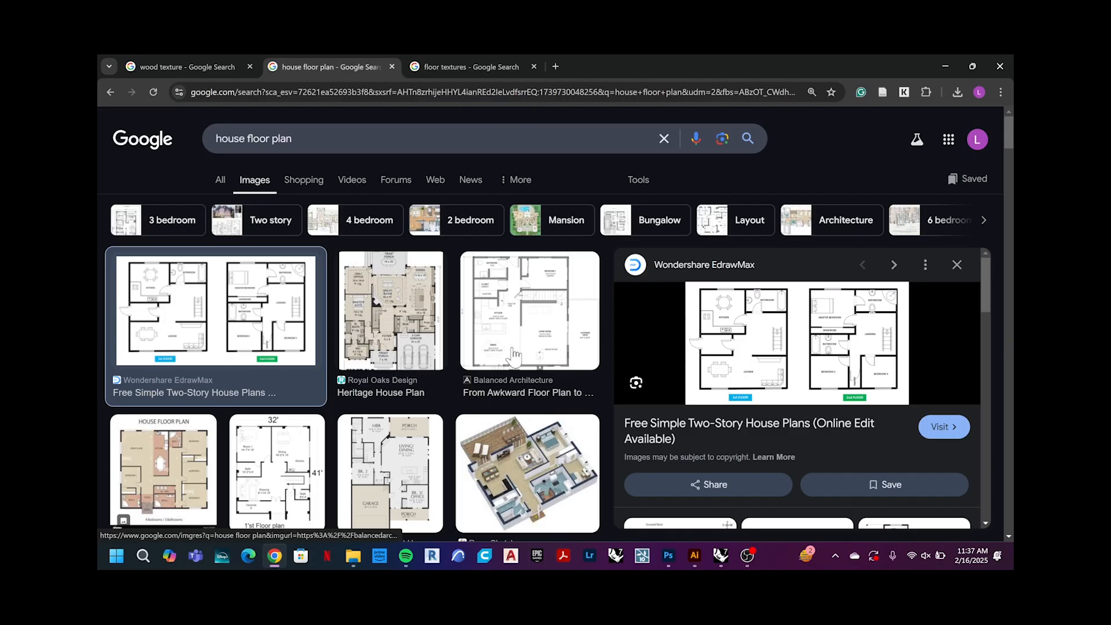
scroll(513, 358, down, 4)
scroll(513, 354, down, 2)
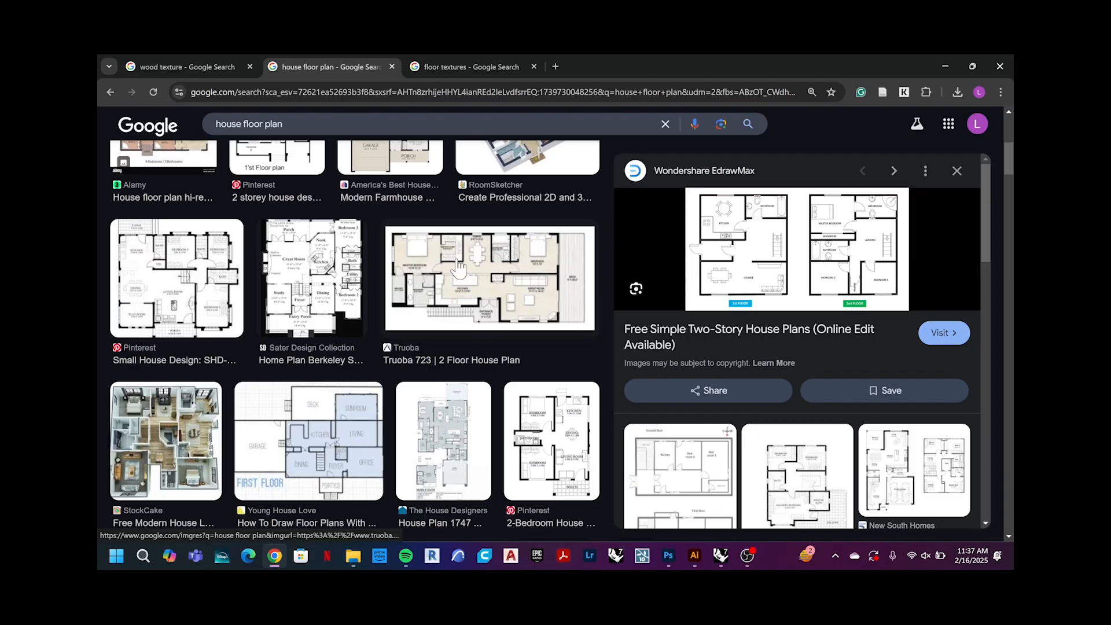
scroll(429, 425, down, 5)
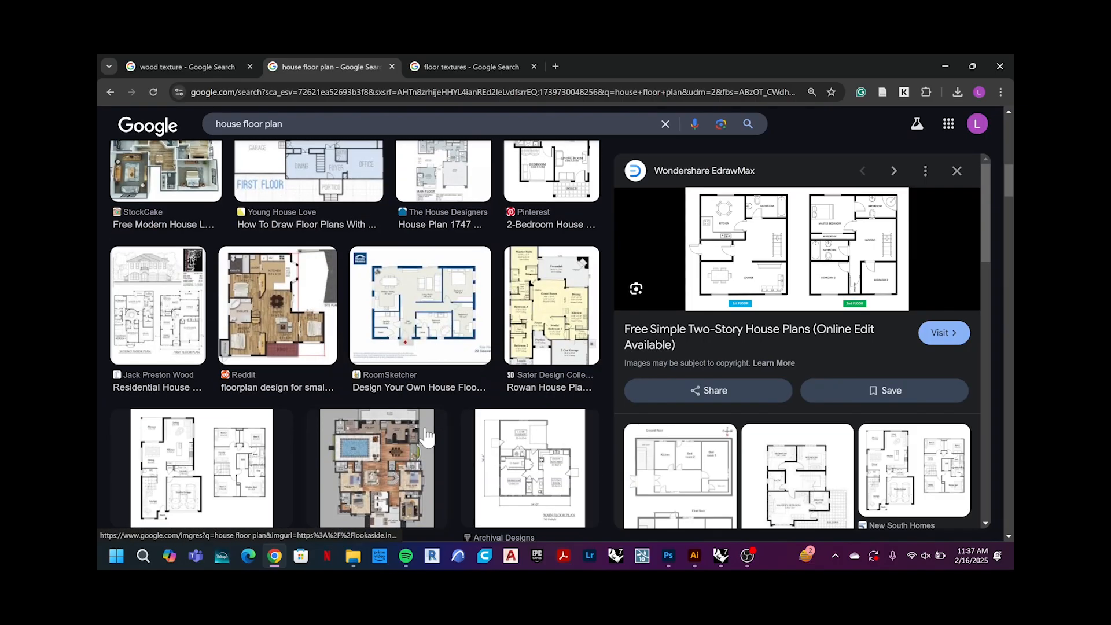
scroll(427, 439, down, 3)
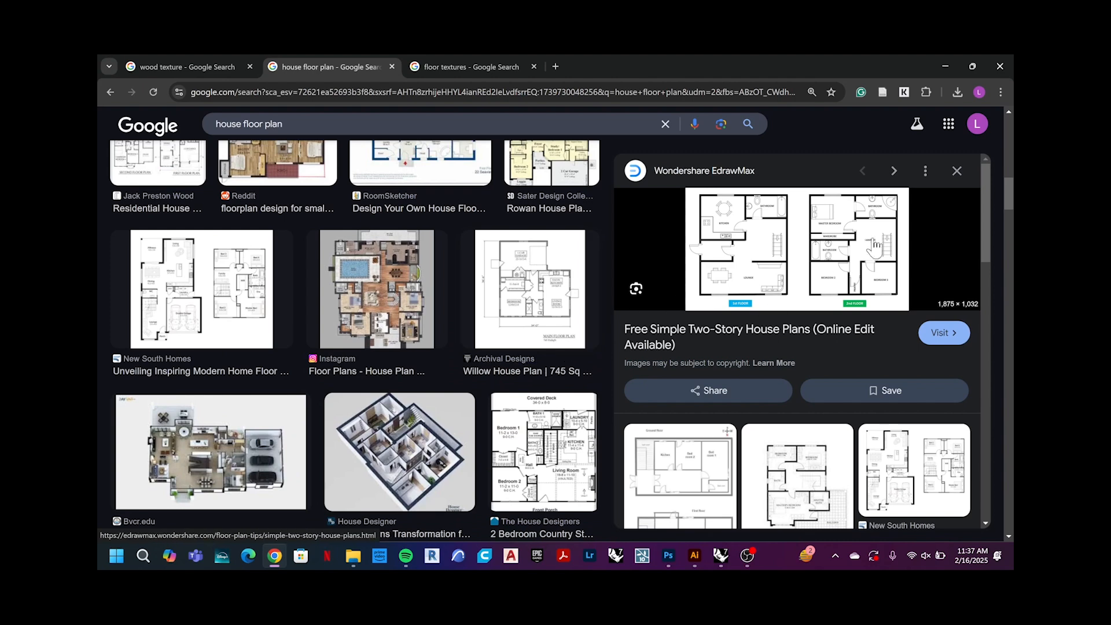
scroll(401, 329, up, 5)
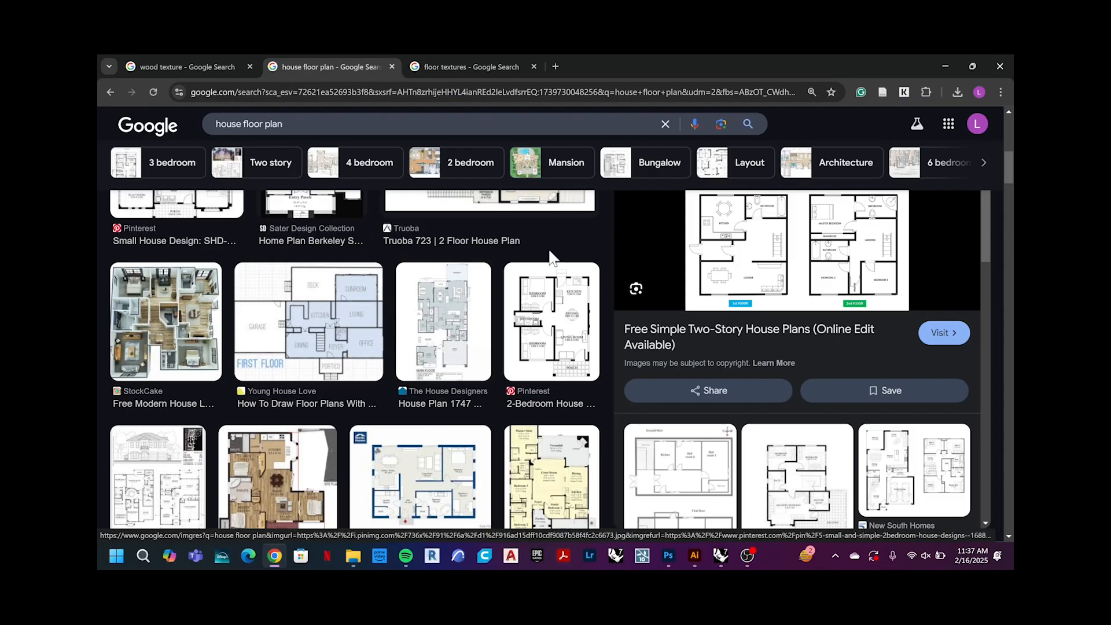
Step: While saving the previewed plan image, create a REF IMAGE folder inside the Desktop folder RENDERING PROJECT, and close the save dialog without saving
right_click(793, 265)
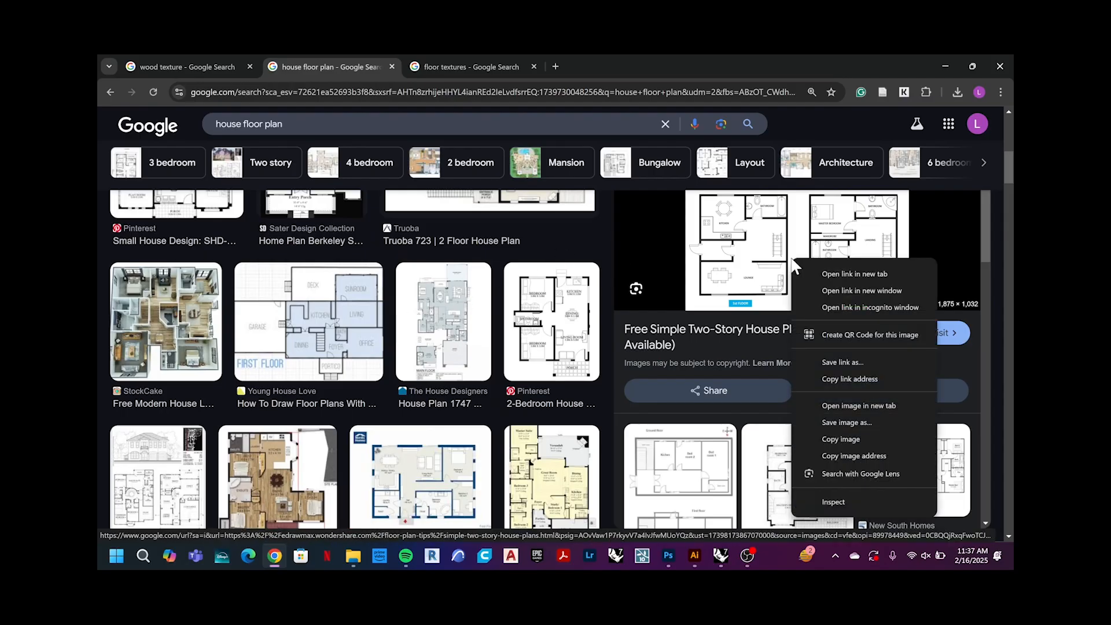
click(854, 424)
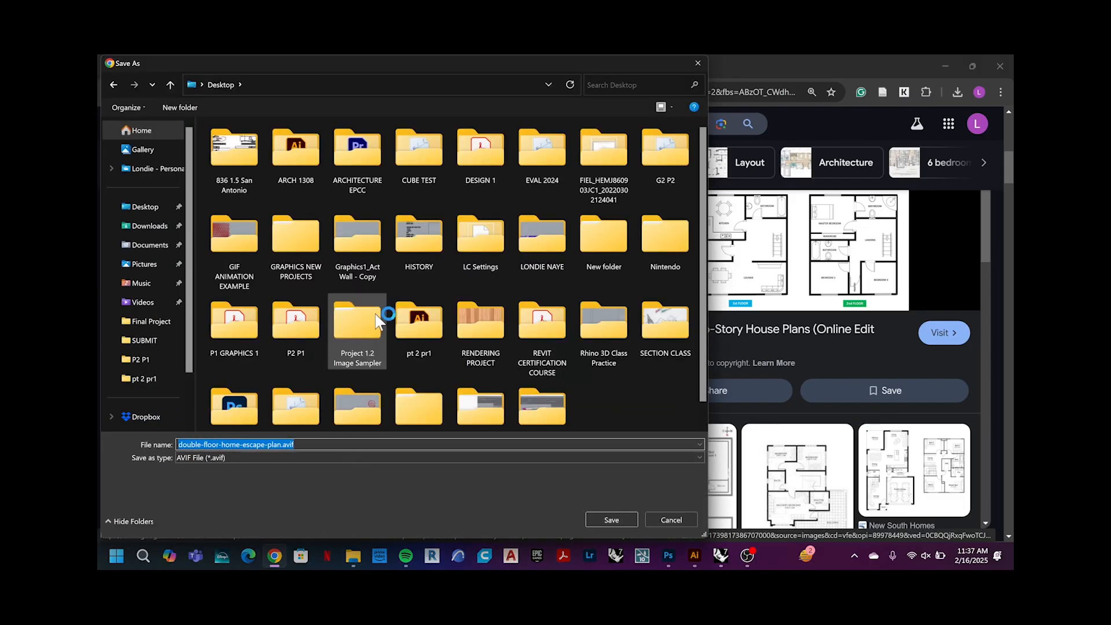
double_click(484, 335)
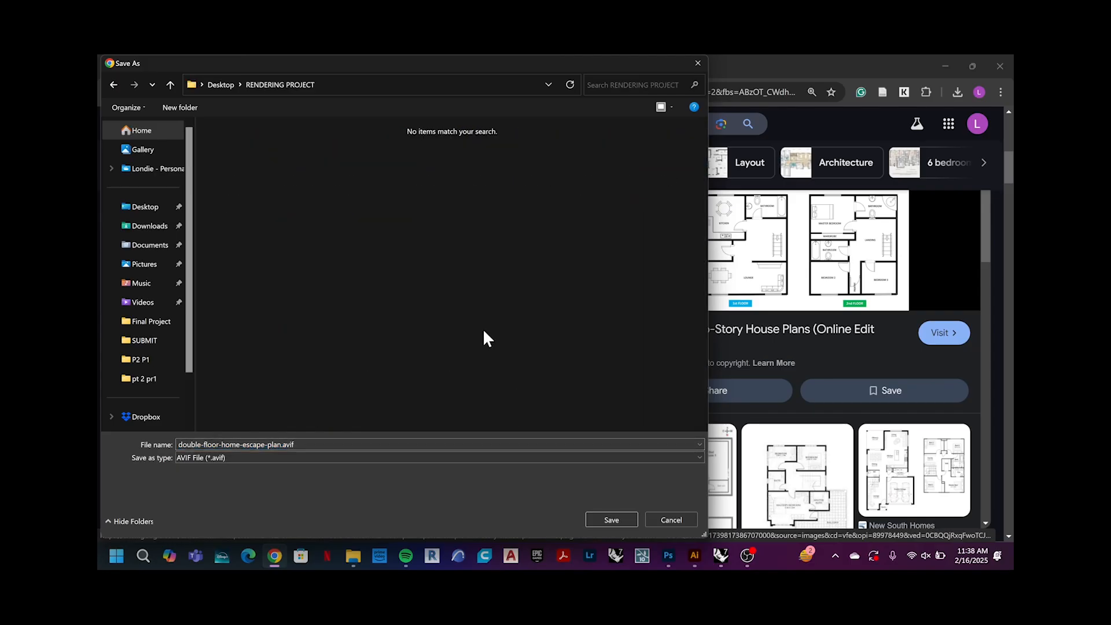
right_click(293, 173)
mouse_move(329, 286)
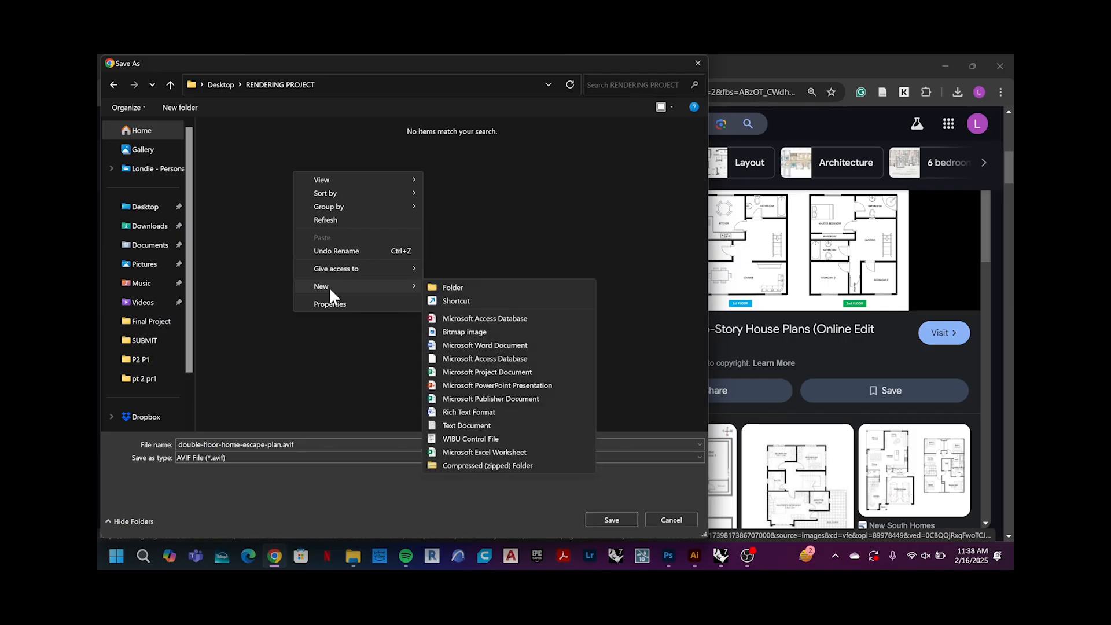
click(463, 287)
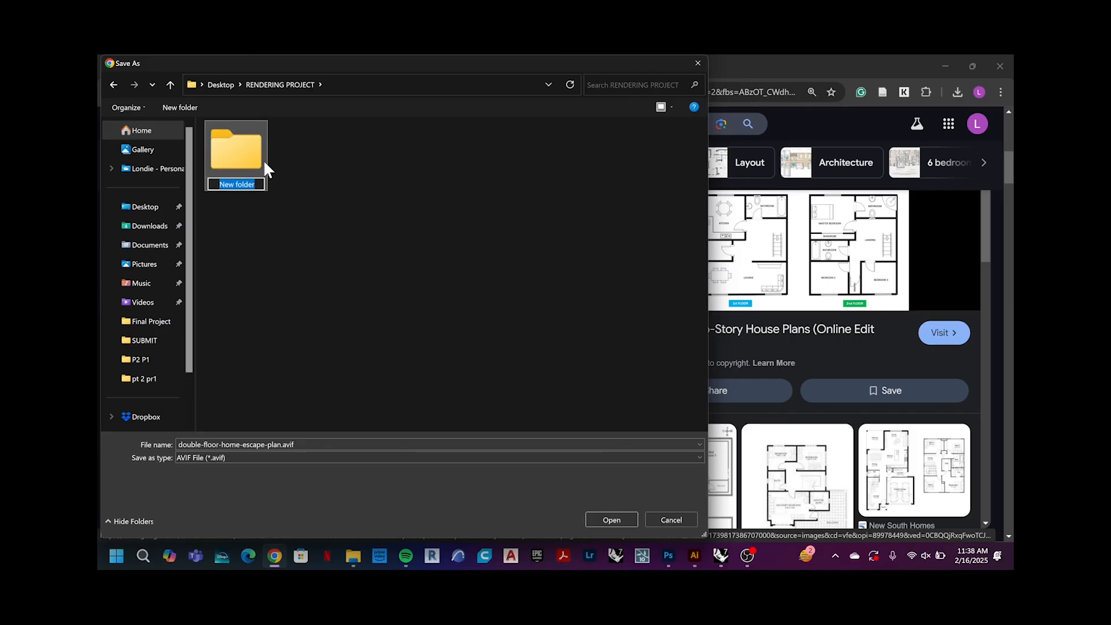
text(REF IMA)
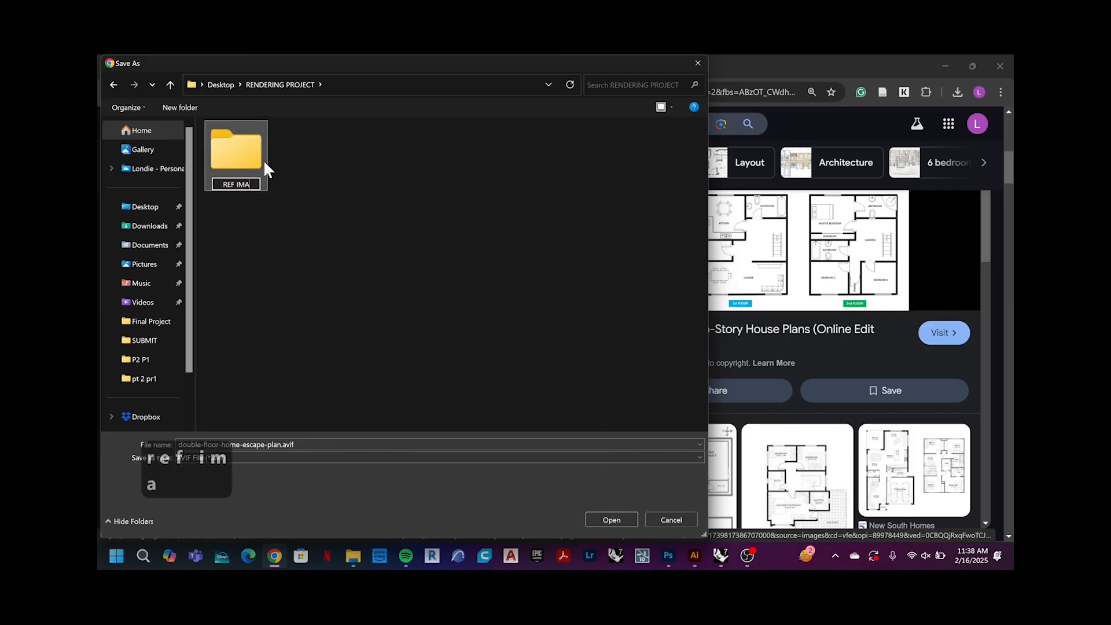
text(GE)
key(Return)
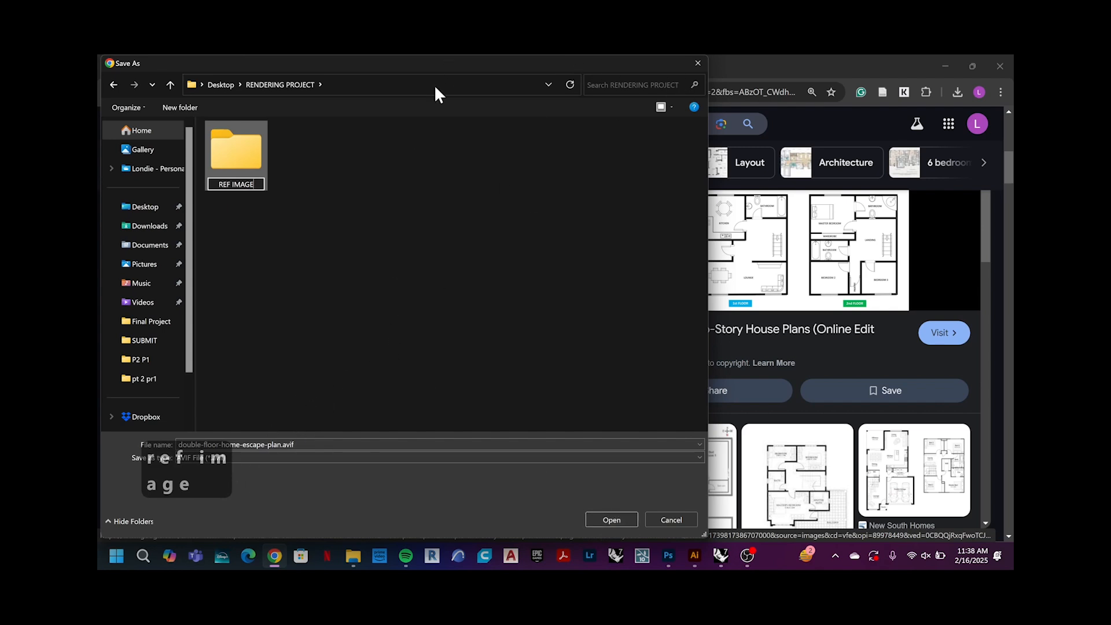
drag(431, 68, 476, 67)
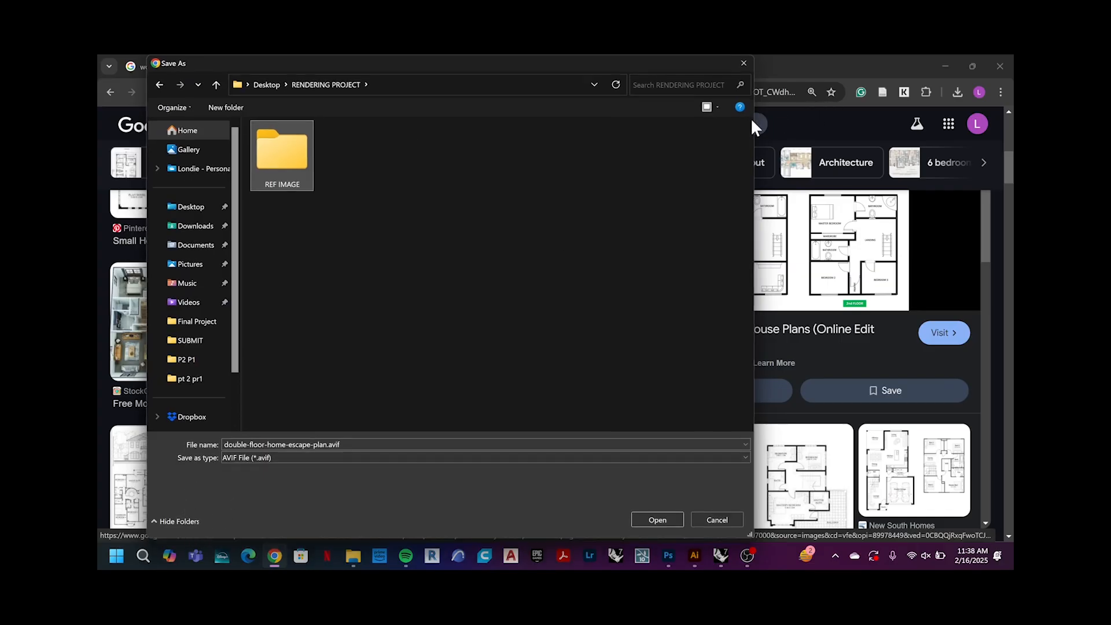
click(745, 64)
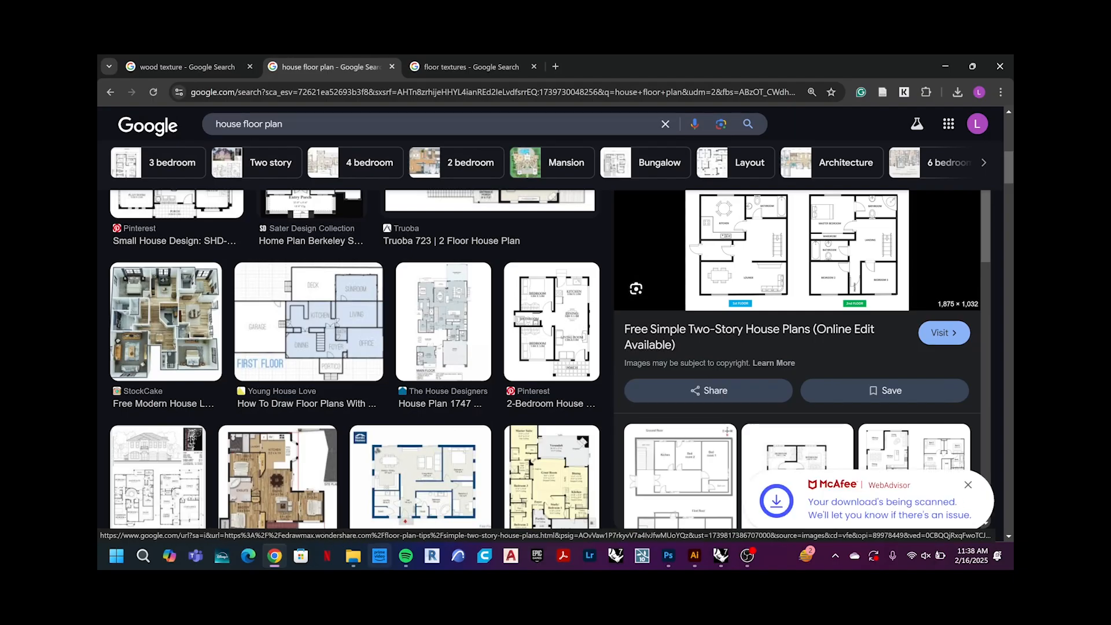
Step: Open Snipping Tool and capture a screenshot of the 1st floor plan in the previewed two-story house image
key(super)
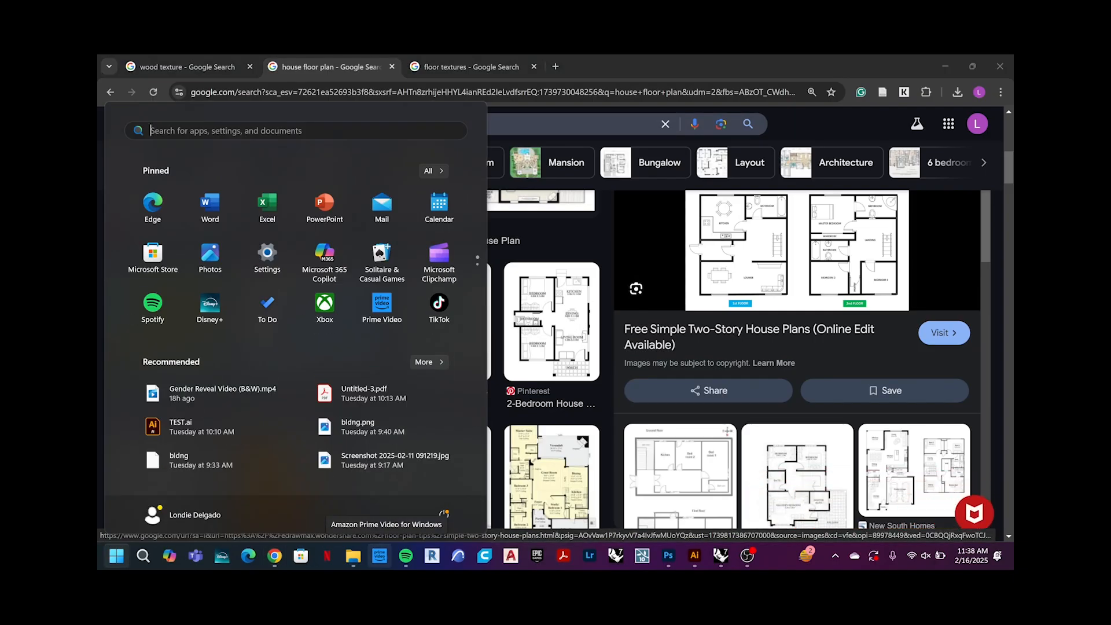
text(Snipping Tool)
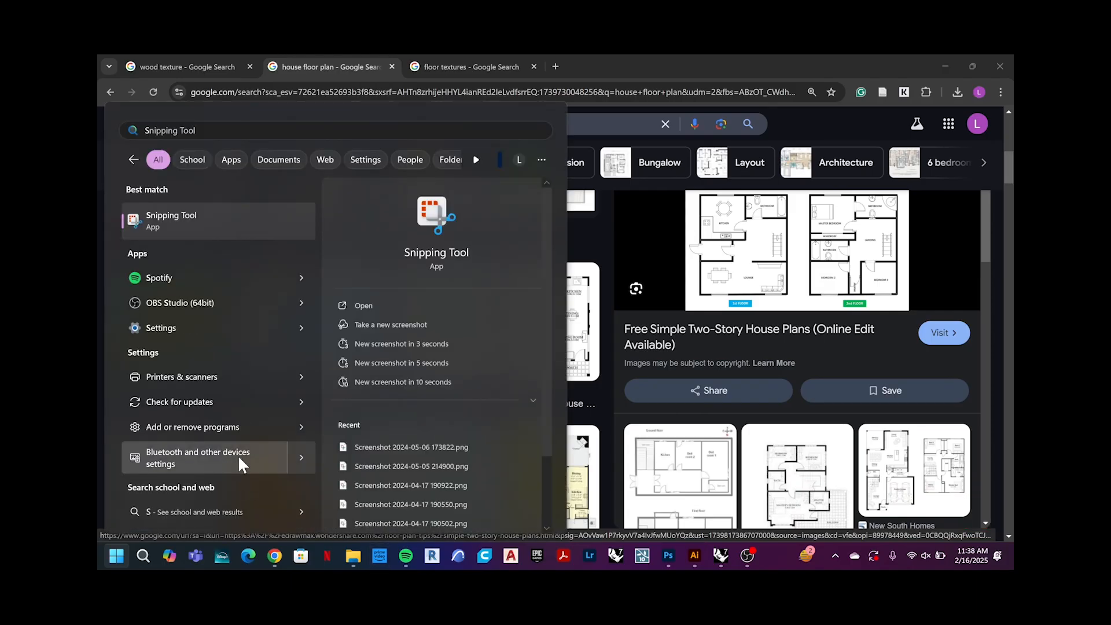
click(167, 221)
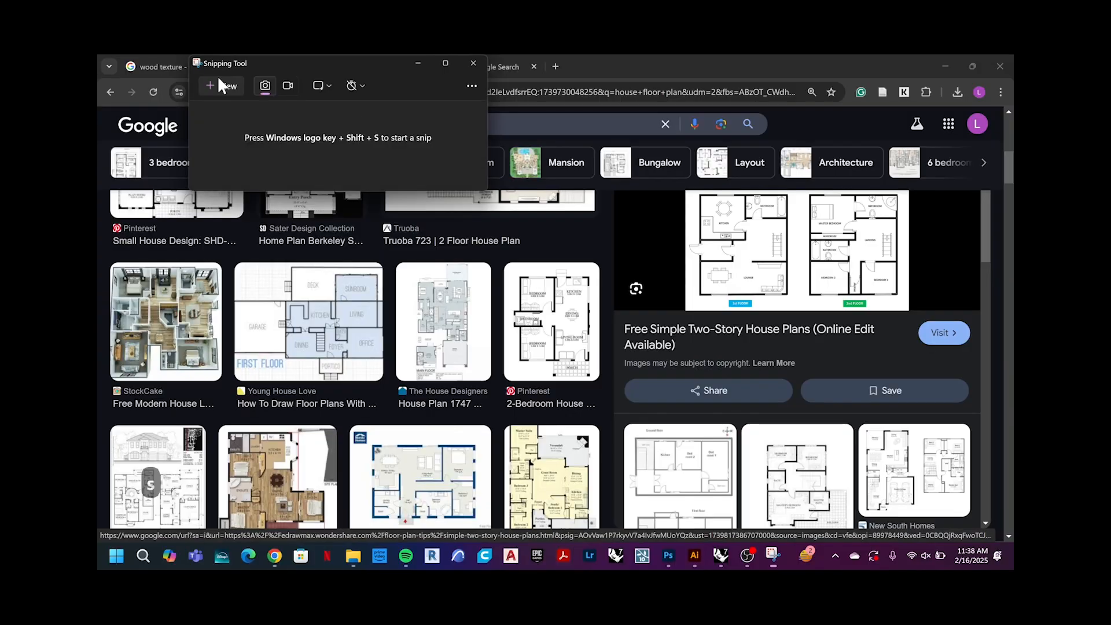
click(206, 87)
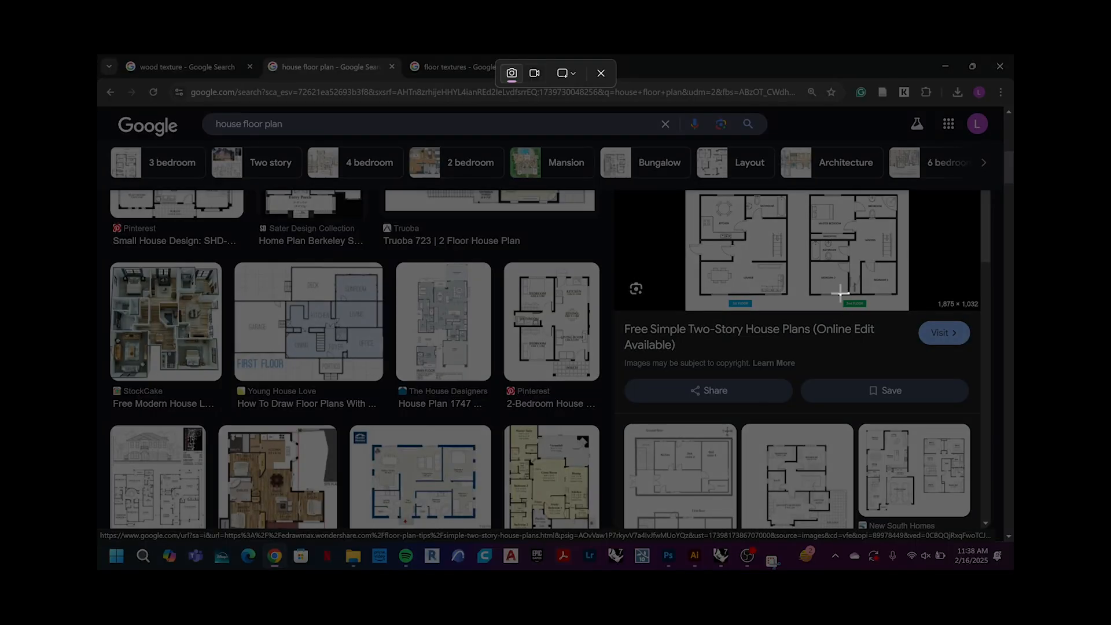
drag(791, 189, 688, 299)
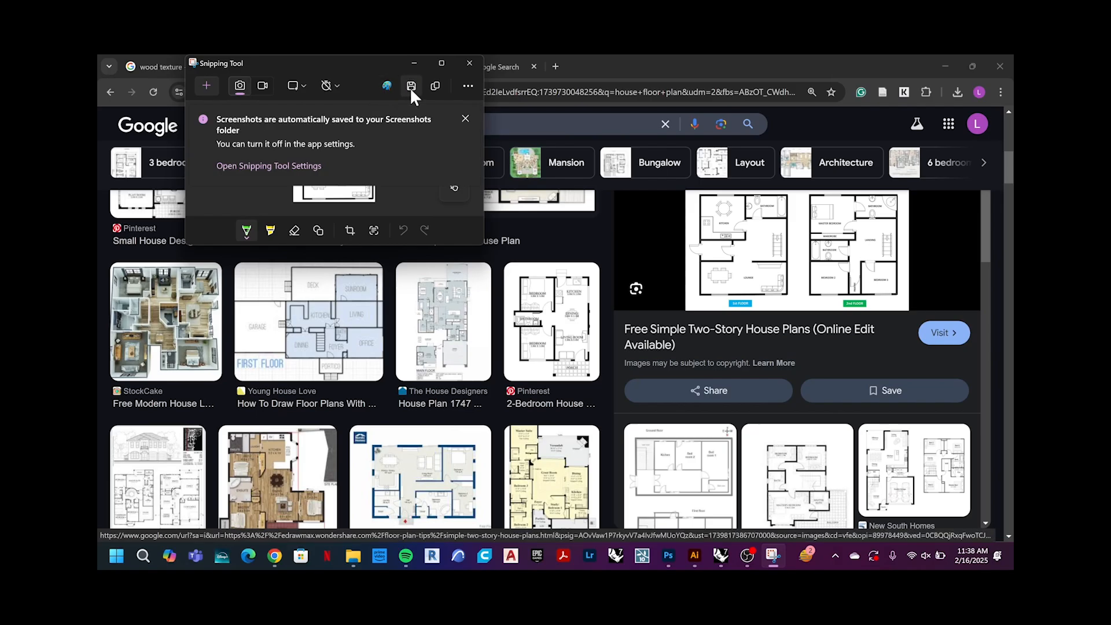
Step: Save the floor plan screenshot as a JPG in Desktop > RENDERING PROJECT > REF IMAGE and close Snipping Tool
key(ctrl+s)
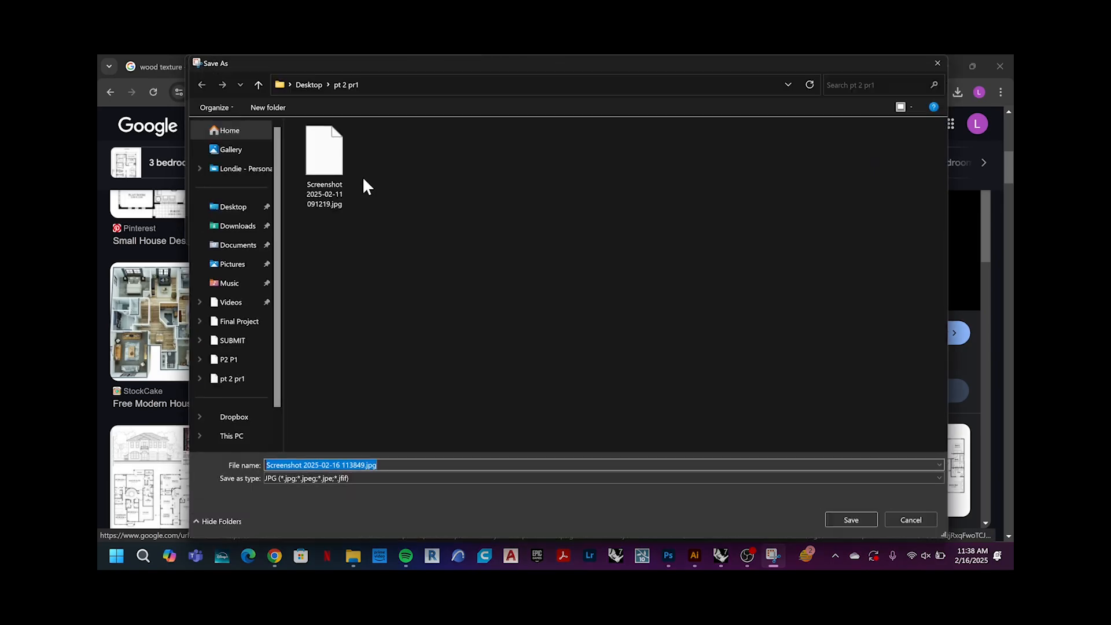
click(231, 208)
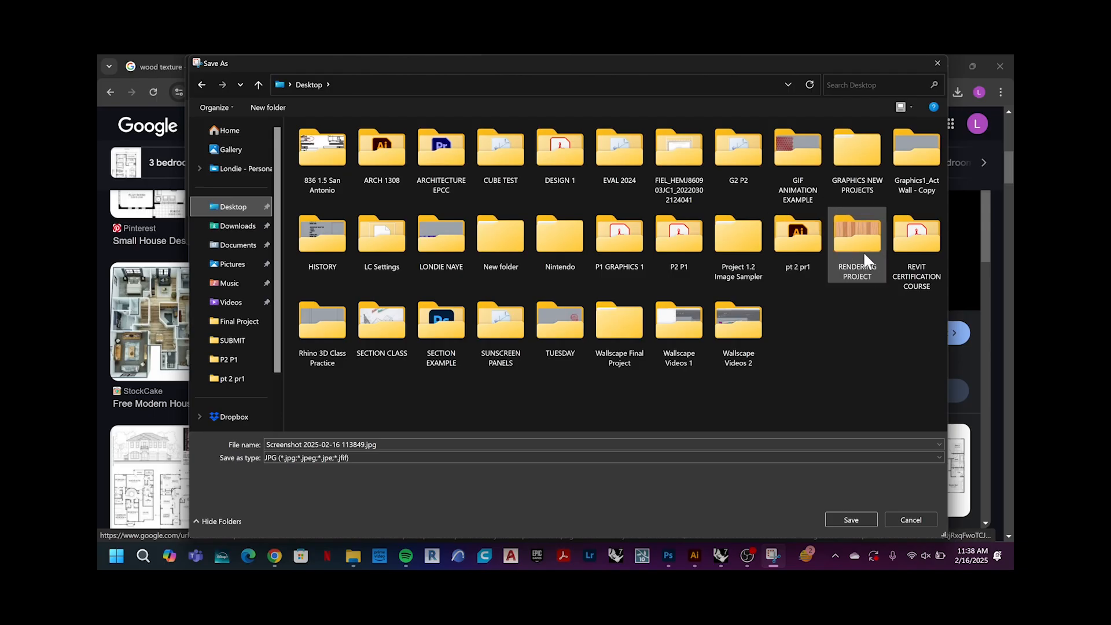
double_click(858, 250)
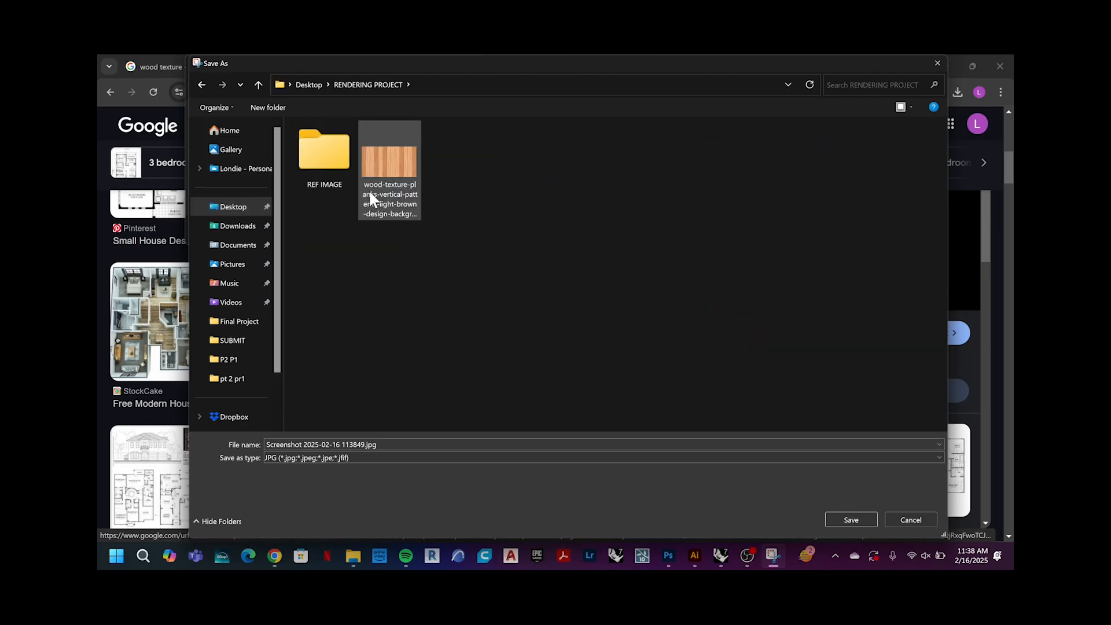
double_click(325, 165)
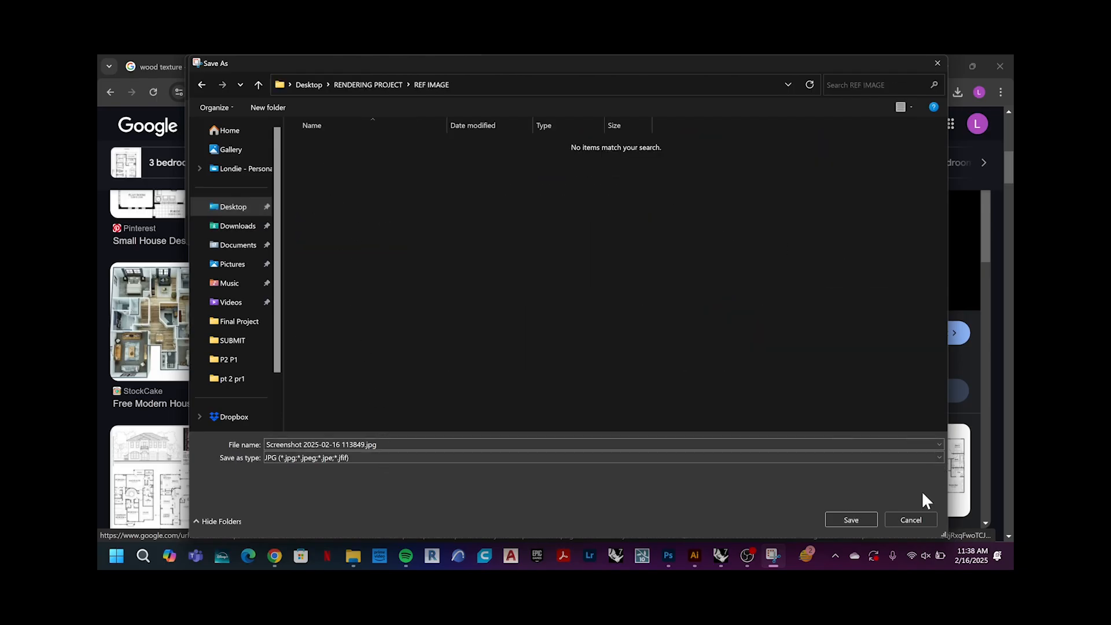
click(847, 521)
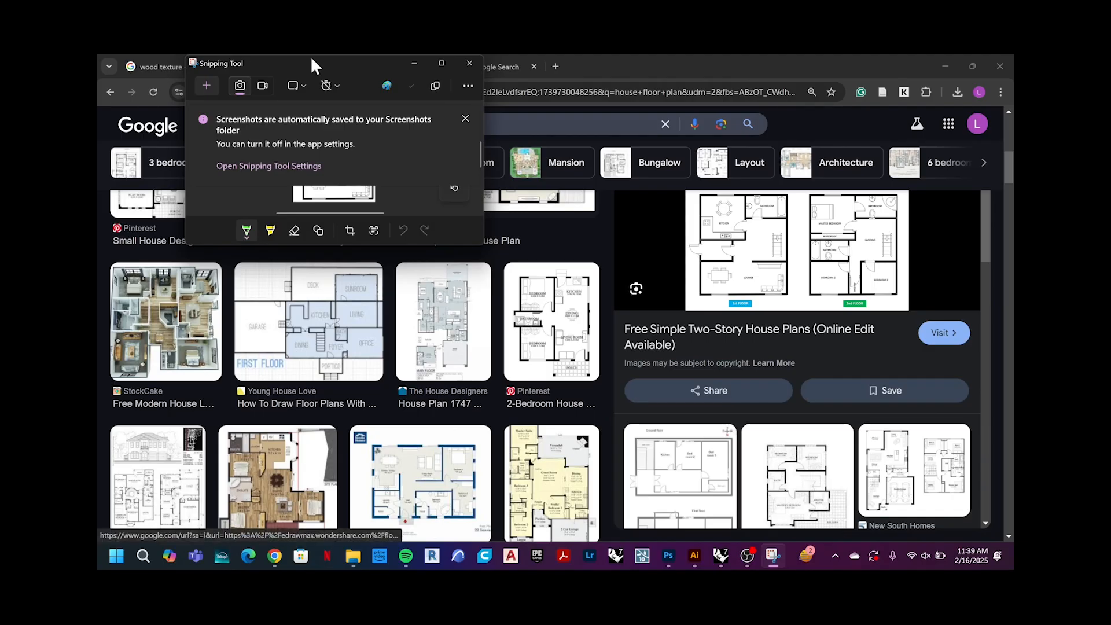
click(473, 65)
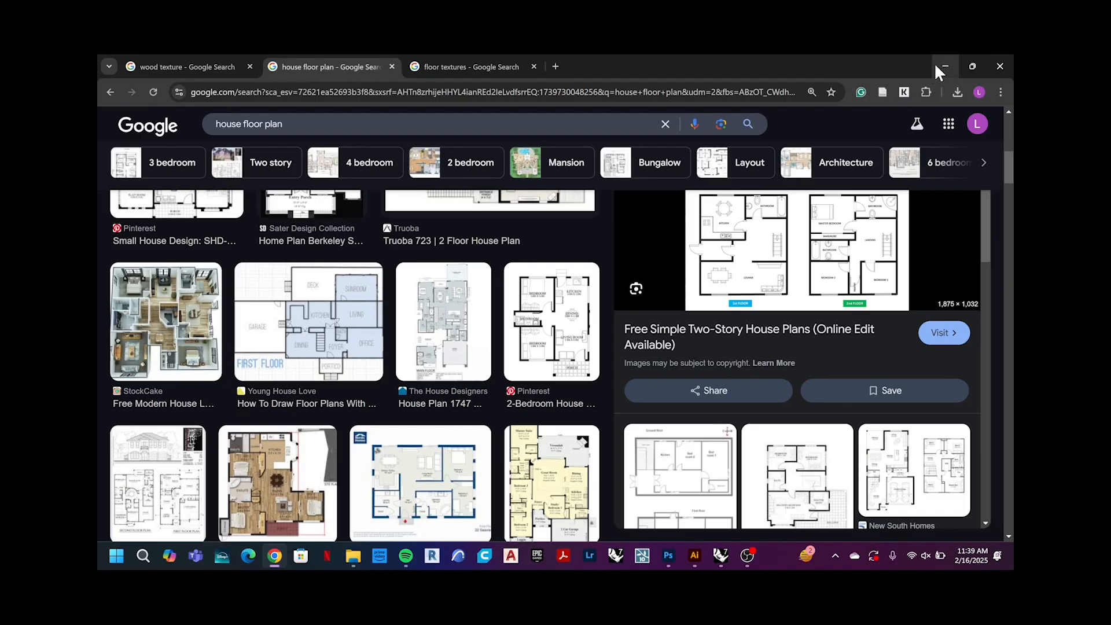
Step: Switch from the browser to Rhino and add a layer named ROOMS SEPARATION below NORTH ARROW
click(944, 66)
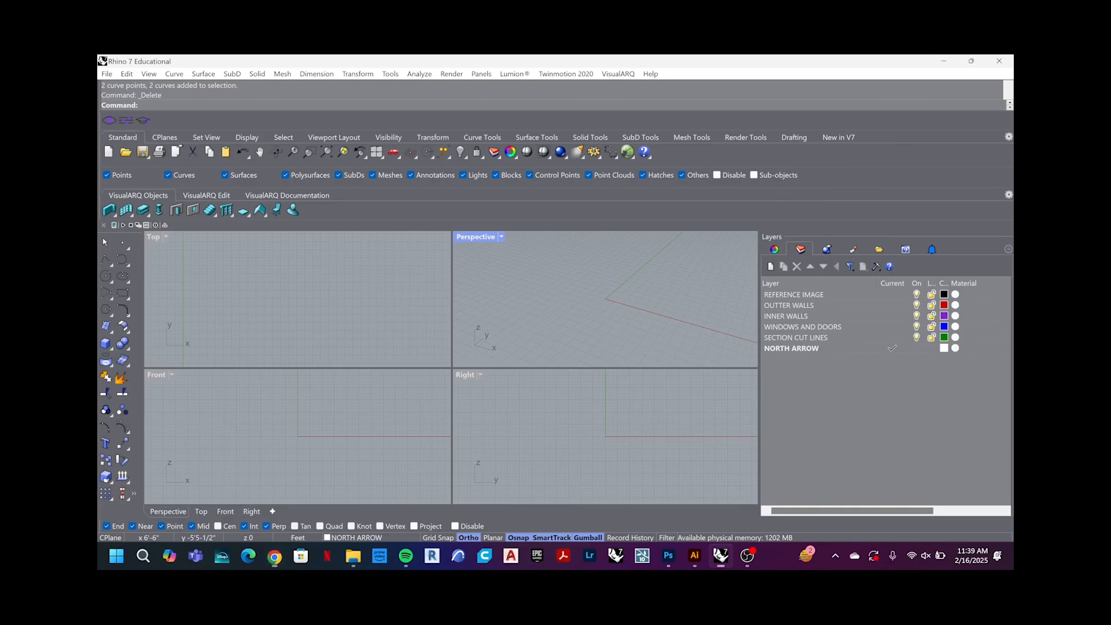
click(781, 348)
click(771, 267)
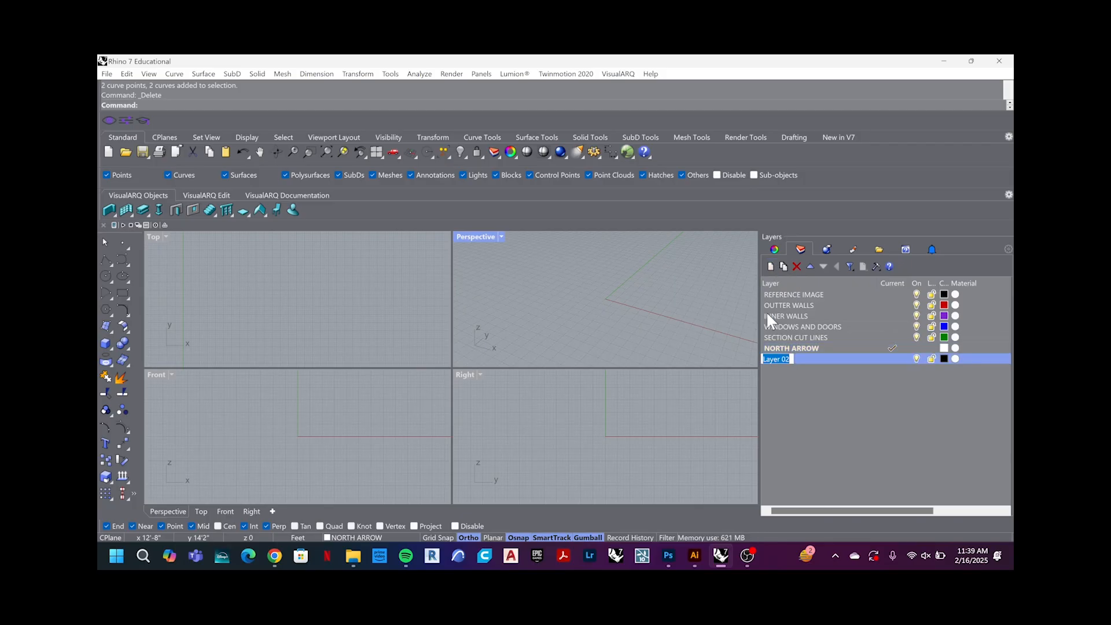
text(ROOMS)
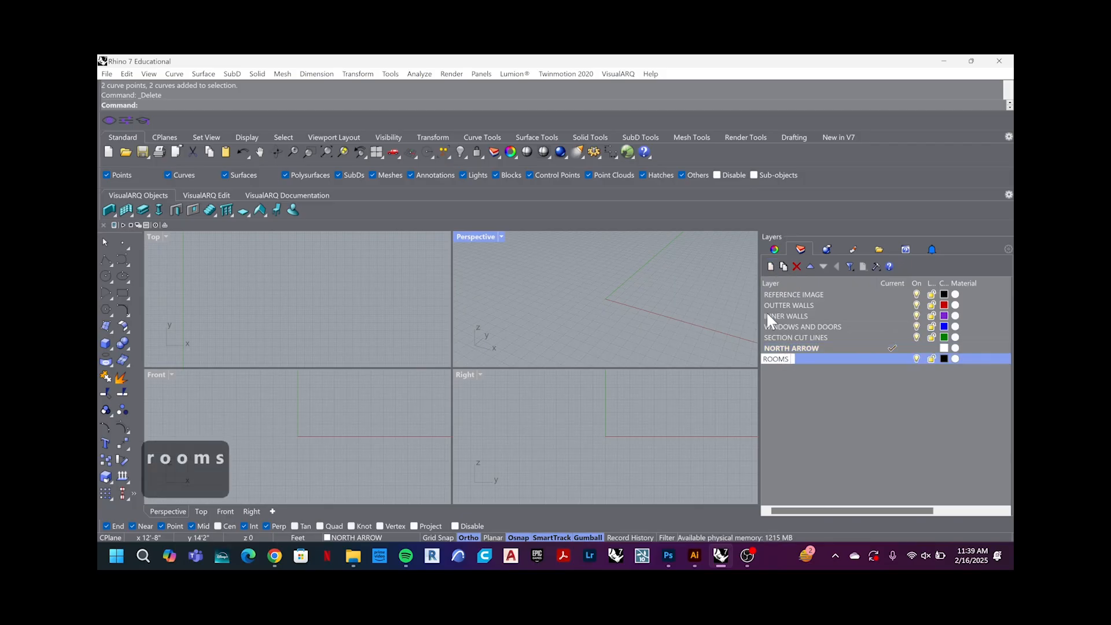
text( SEPARATION)
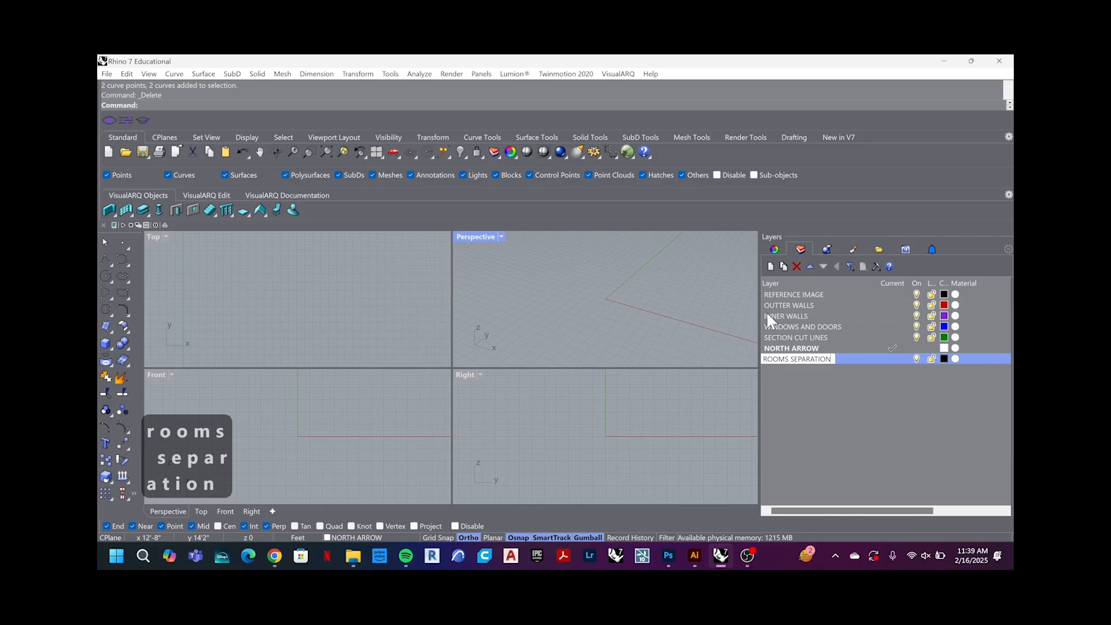
click(811, 392)
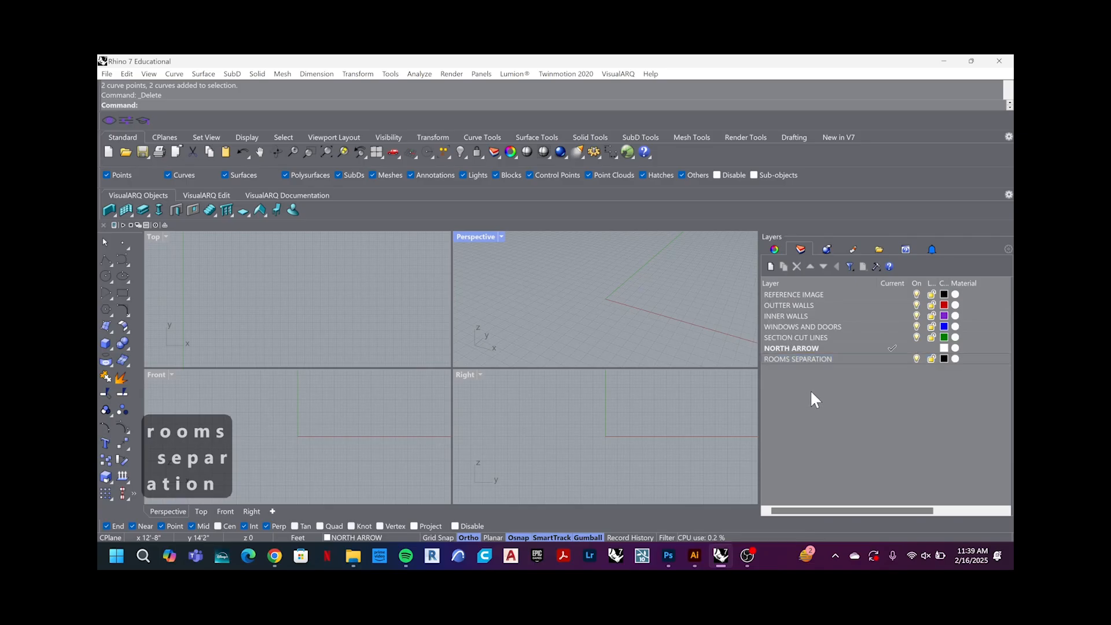
Step: Make REFERENCE IMAGE the current layer and activate the Top viewport
click(890, 347)
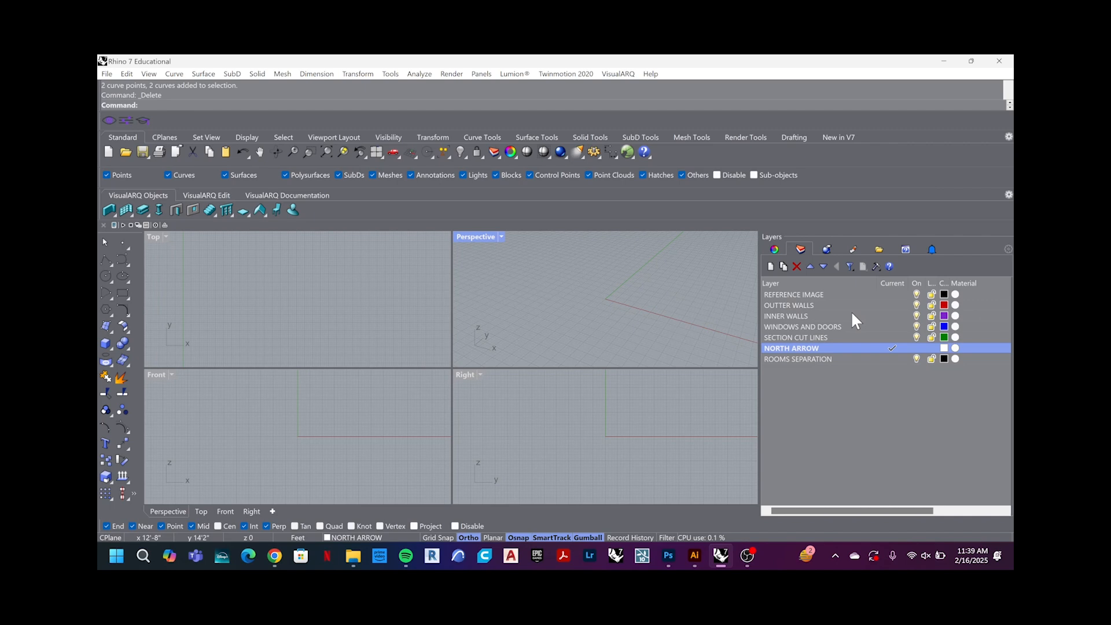
double_click(859, 293)
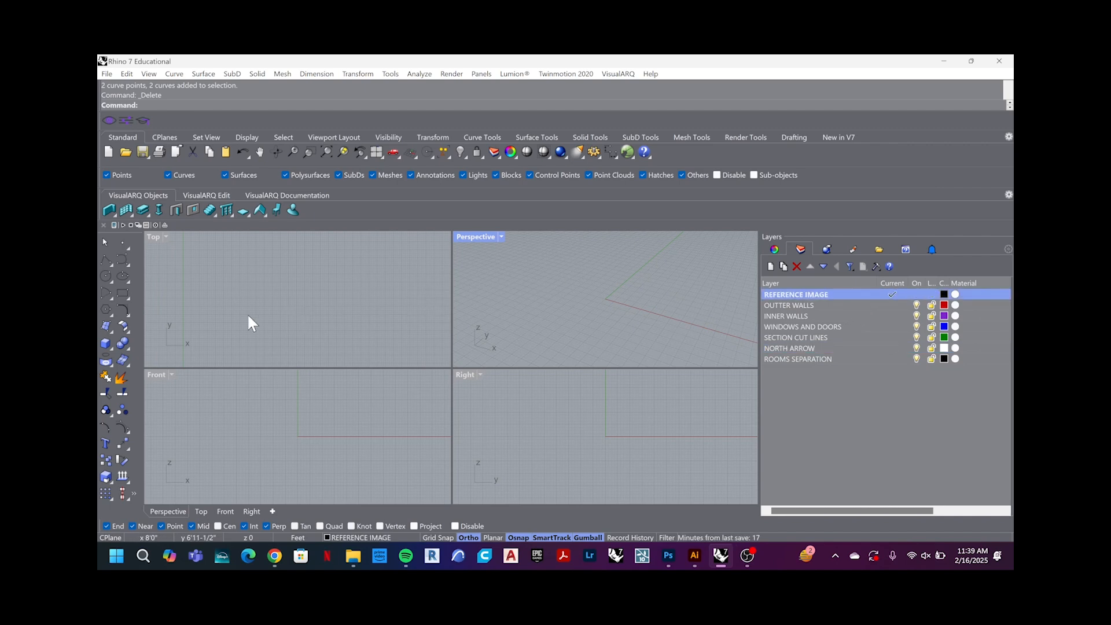
right_drag(281, 307, 280, 283)
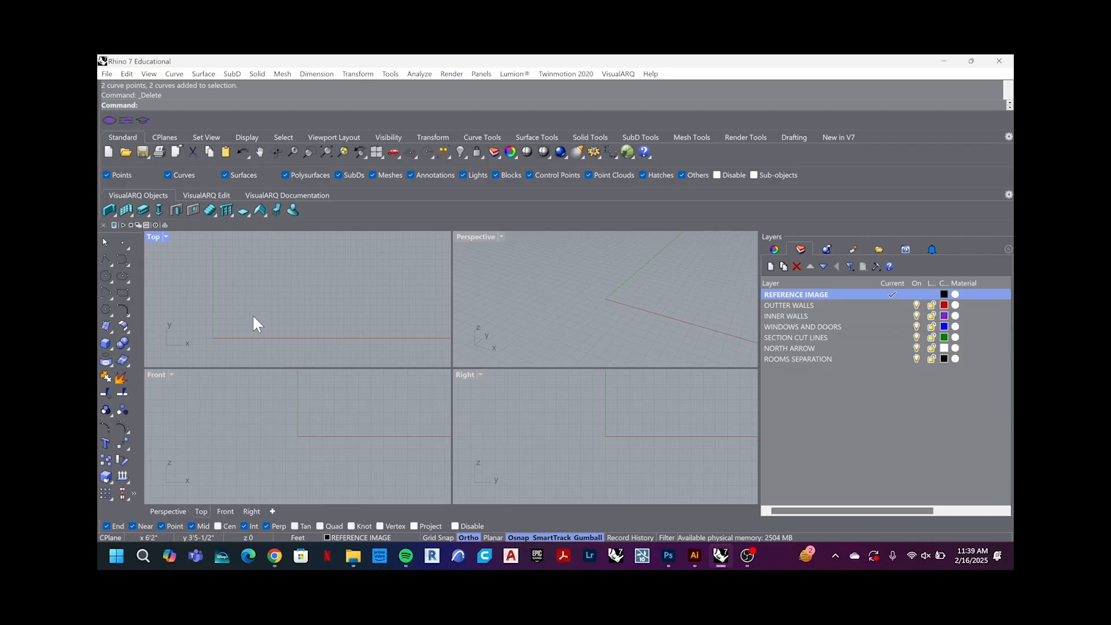
Step: Run the Picture command and load Screenshot 2025-02-16 113849.jpg from Desktop > RENDERING PROJECT > REF IMAGE
text(image)
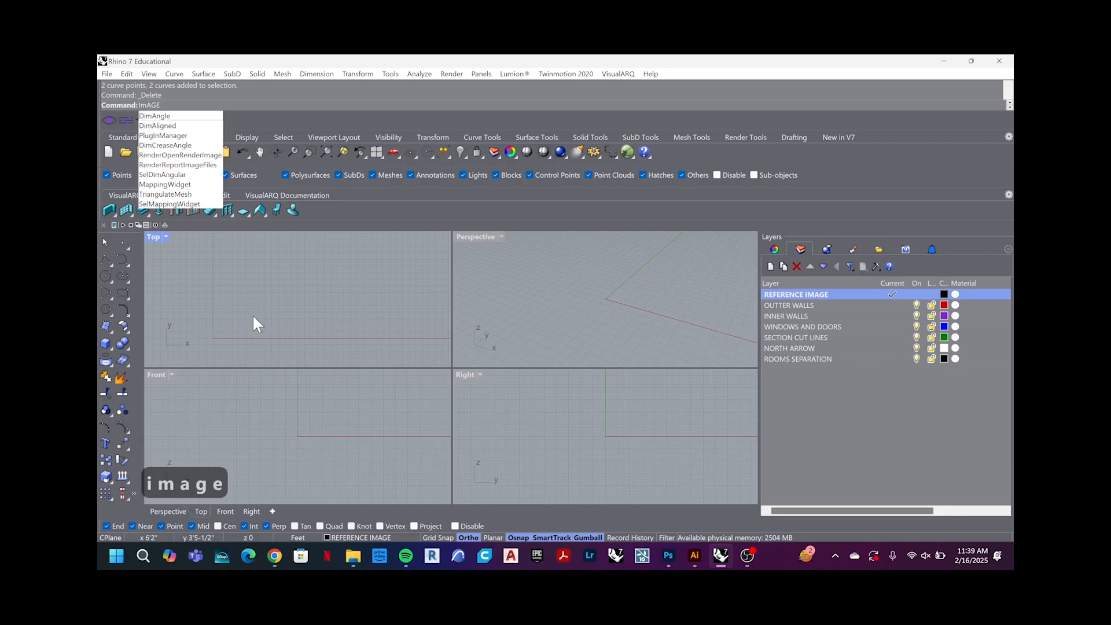
key(Escape)
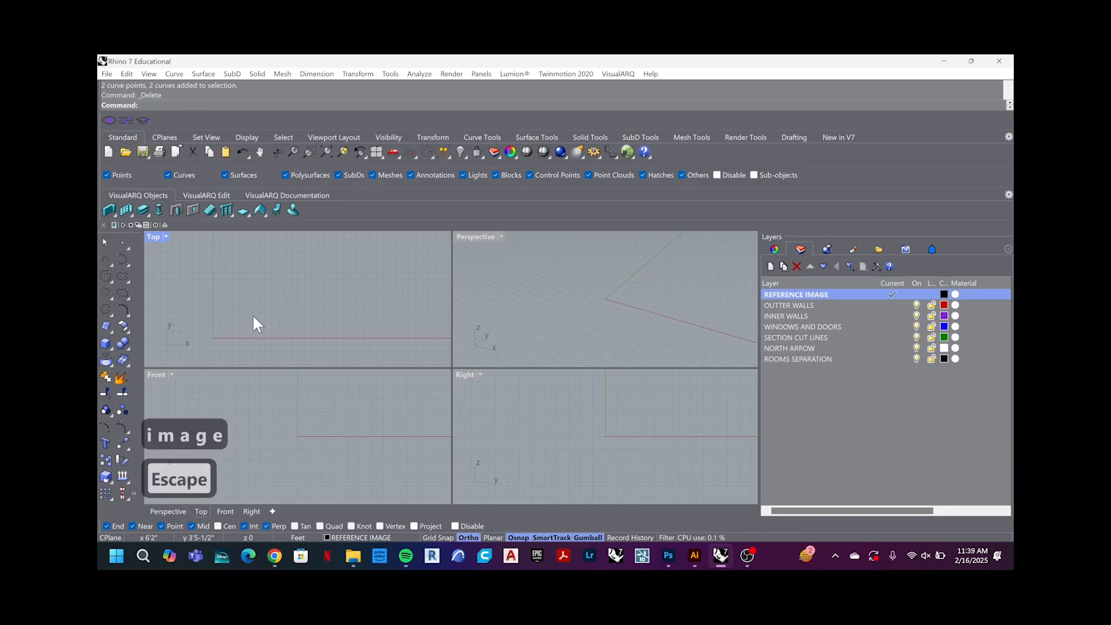
text(picut)
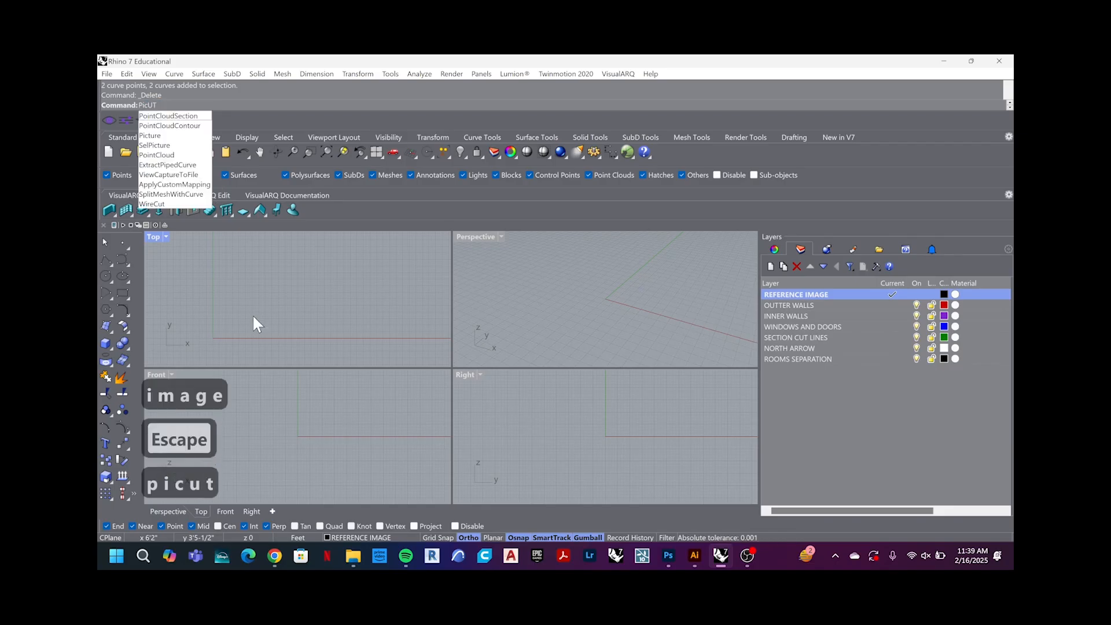
key(BackSpace)
key(BackSpace)
key(BackSpace)
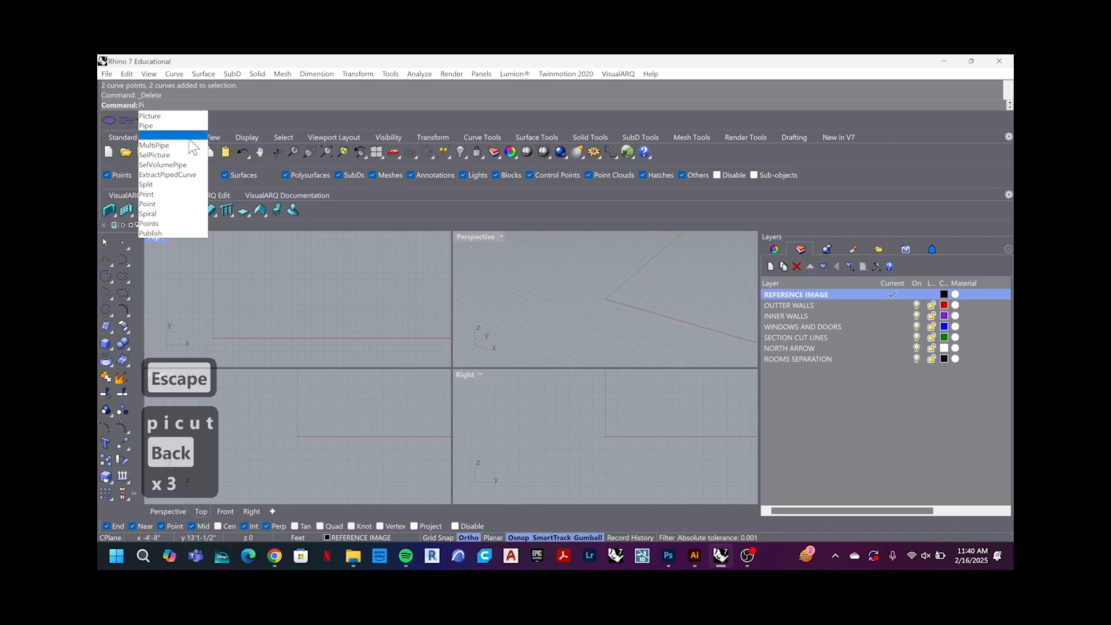
click(168, 116)
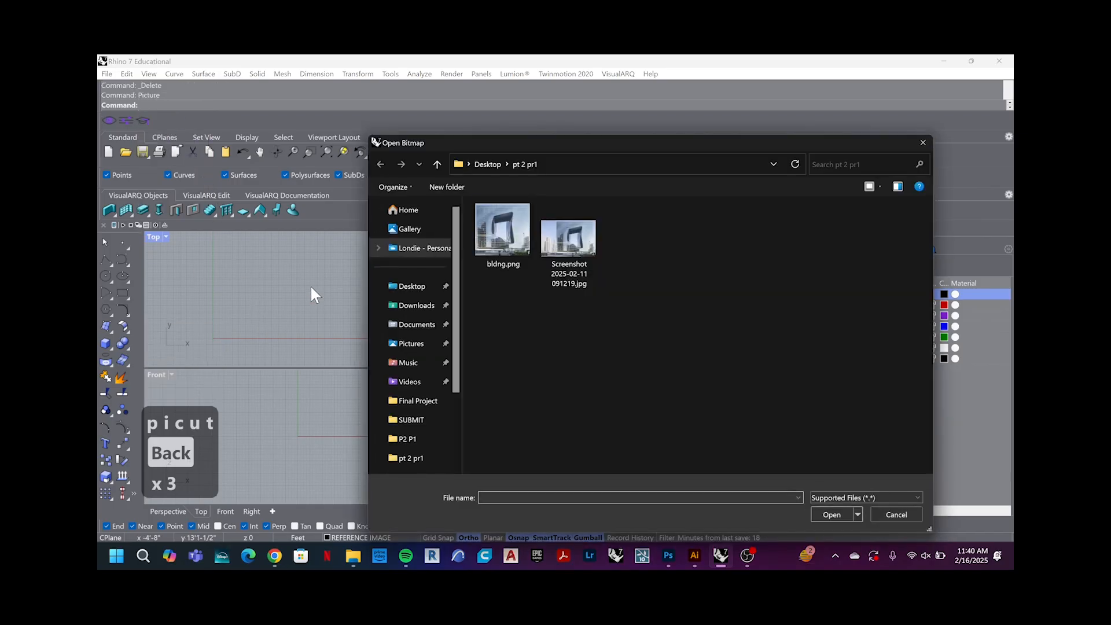
click(420, 286)
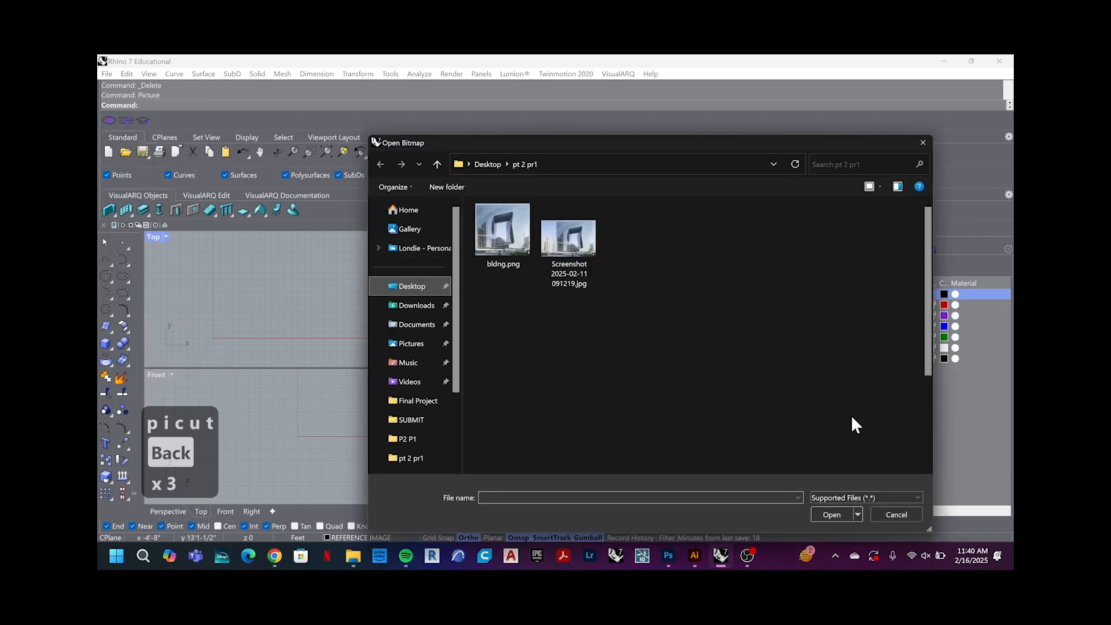
scroll(732, 402, down, 2)
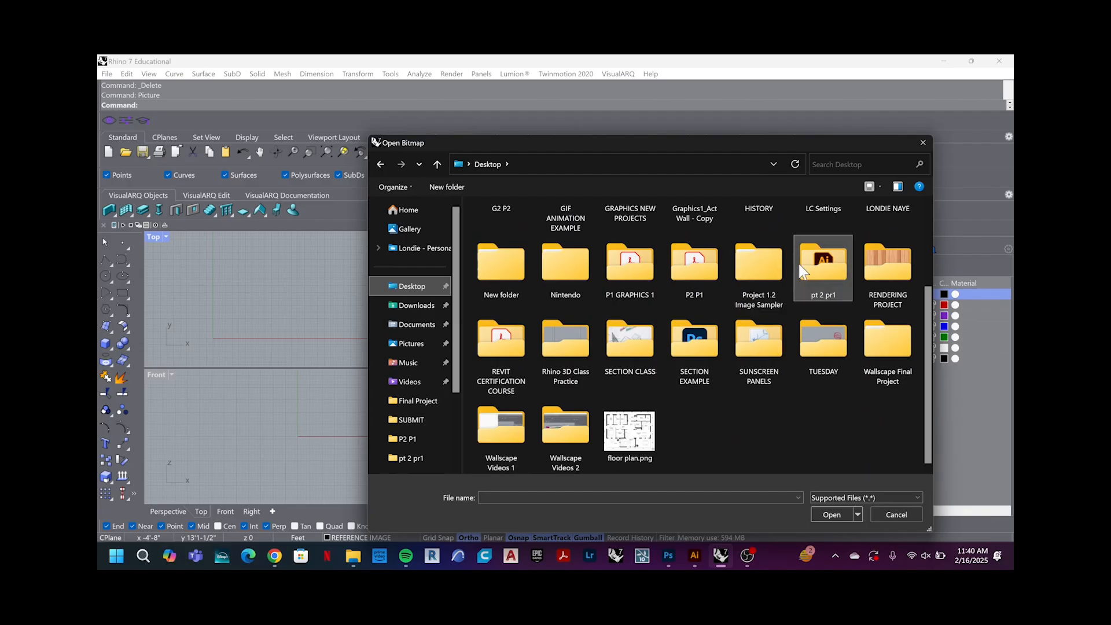
double_click(904, 271)
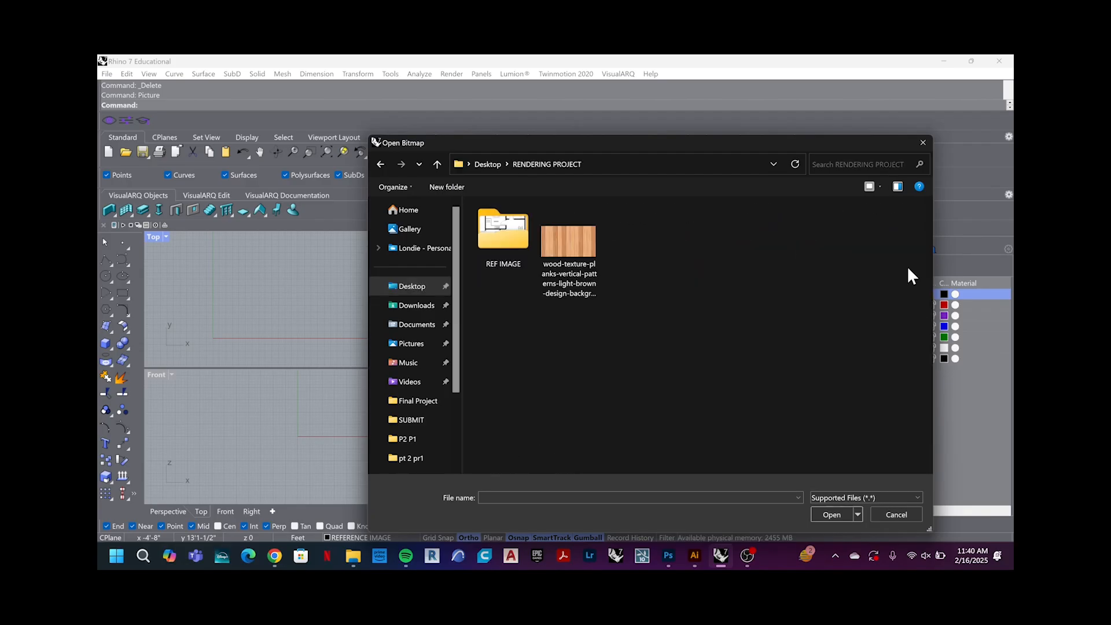
double_click(499, 232)
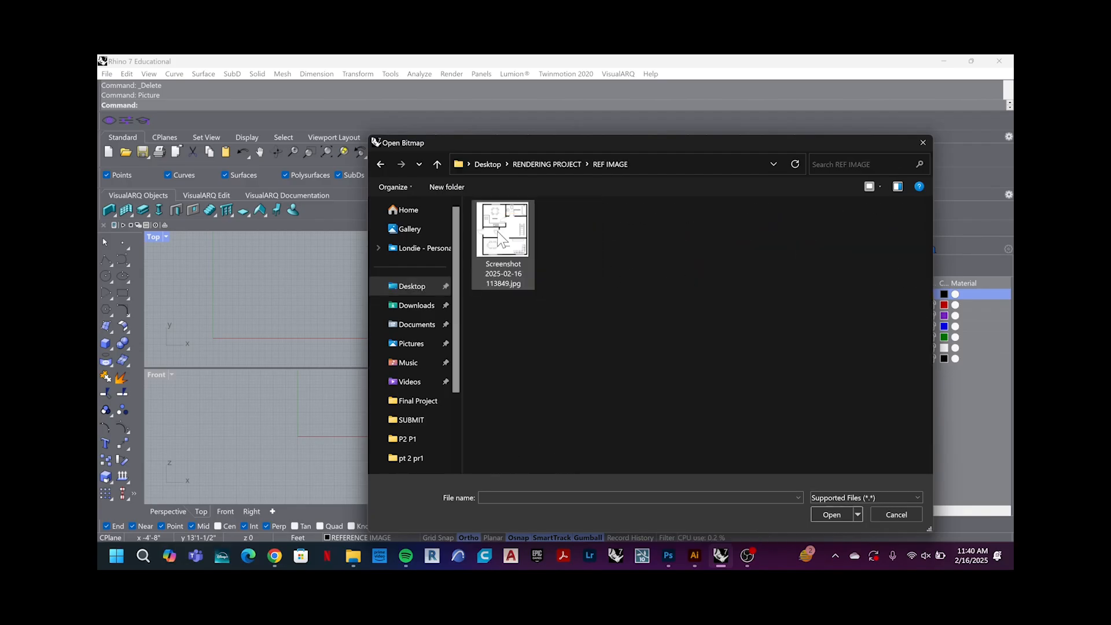
click(499, 236)
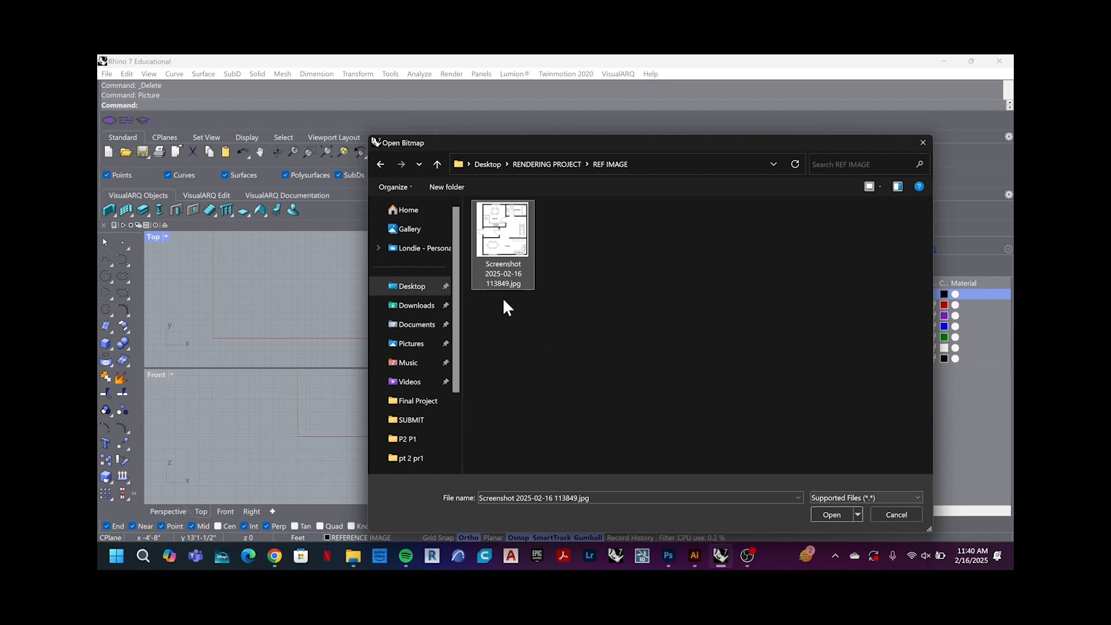
click(833, 517)
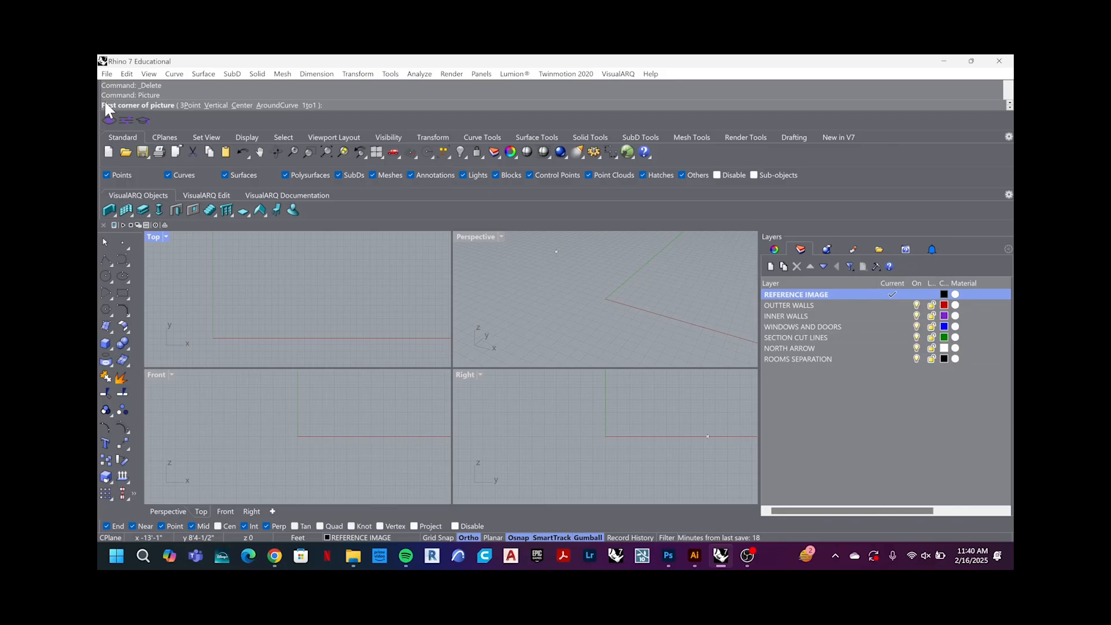
Step: Place the floor plan picture in the Top view with its first corner close to the origin, extending into the positive quadrant
click(217, 334)
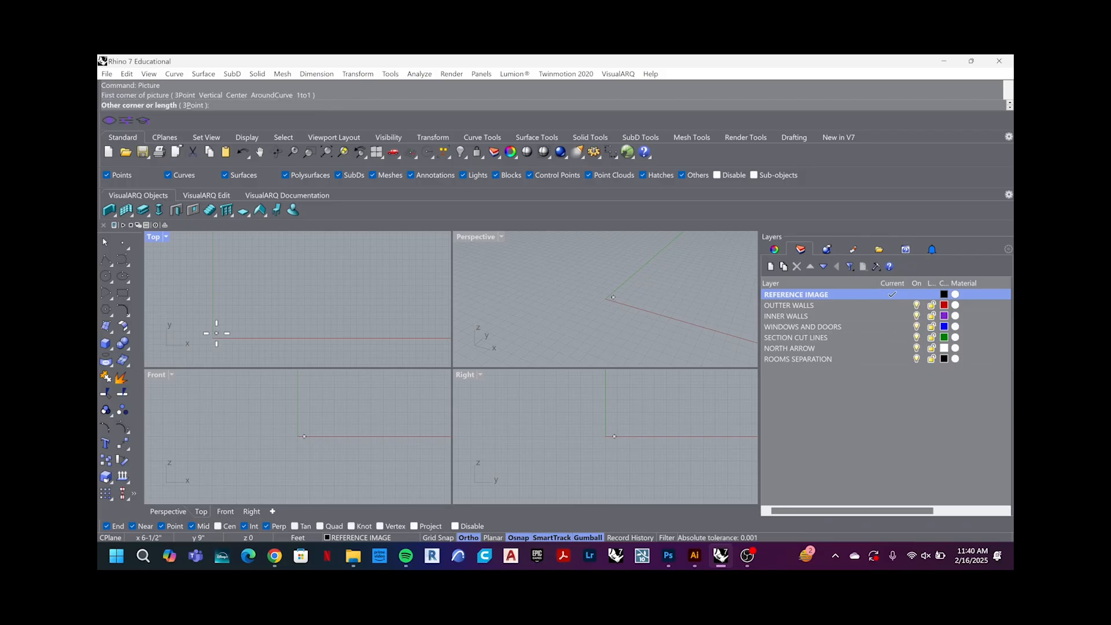
right_drag(336, 255, 326, 288)
scroll(338, 295, down, 2)
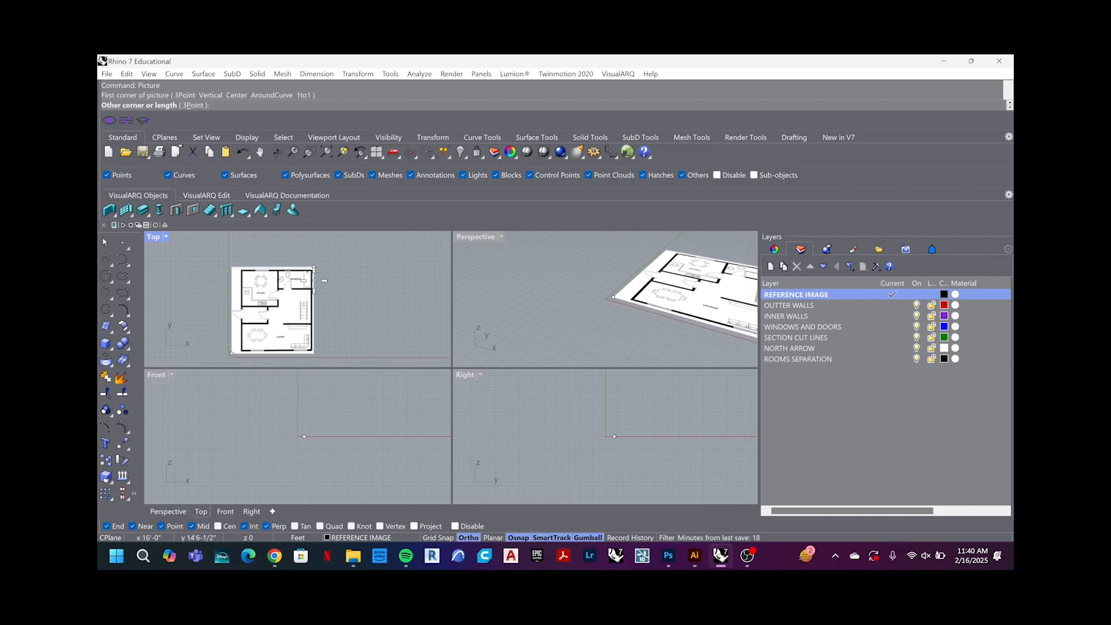
click(324, 280)
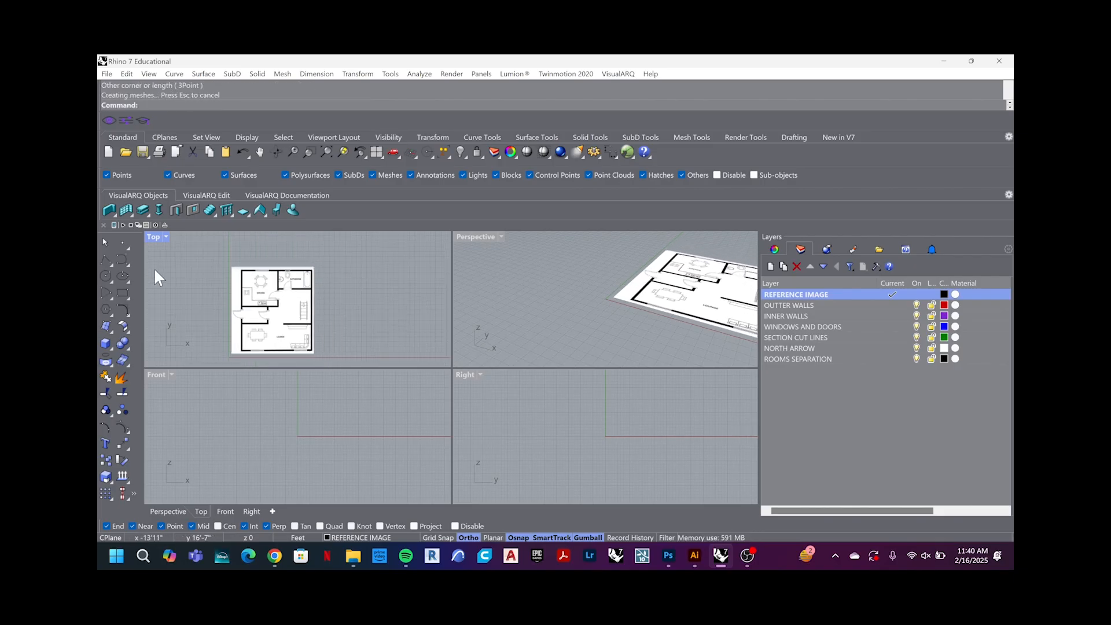
Step: Maximize the Top viewport around the placed floor plan picture
scroll(244, 321, up, 3)
scroll(272, 323, down, 4)
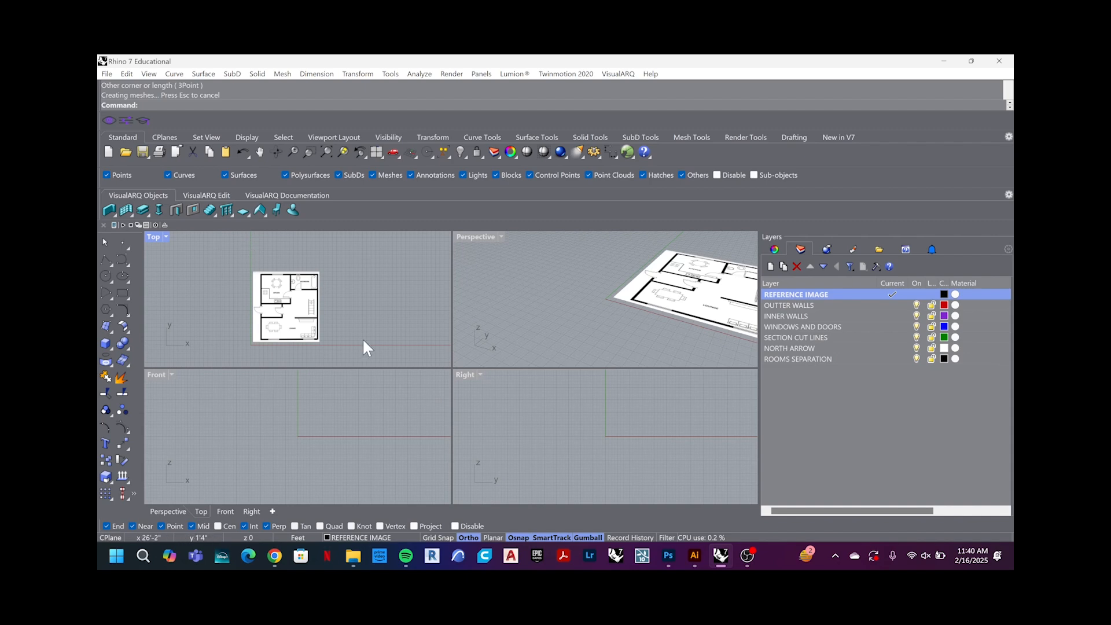
double_click(152, 237)
scroll(444, 414, up, 1)
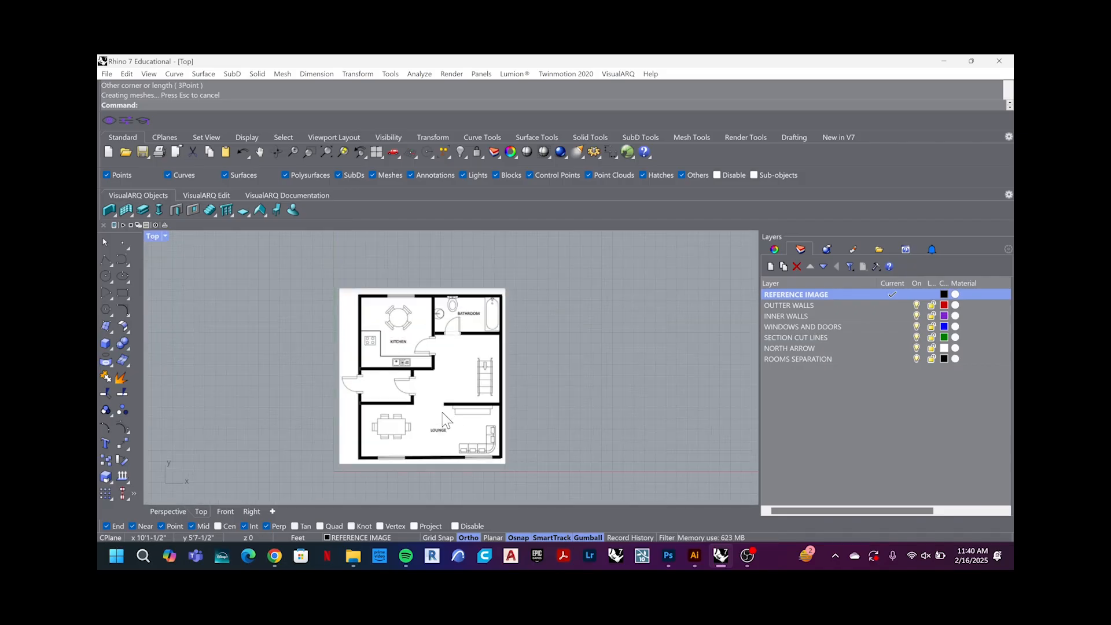
right_drag(422, 399, 439, 378)
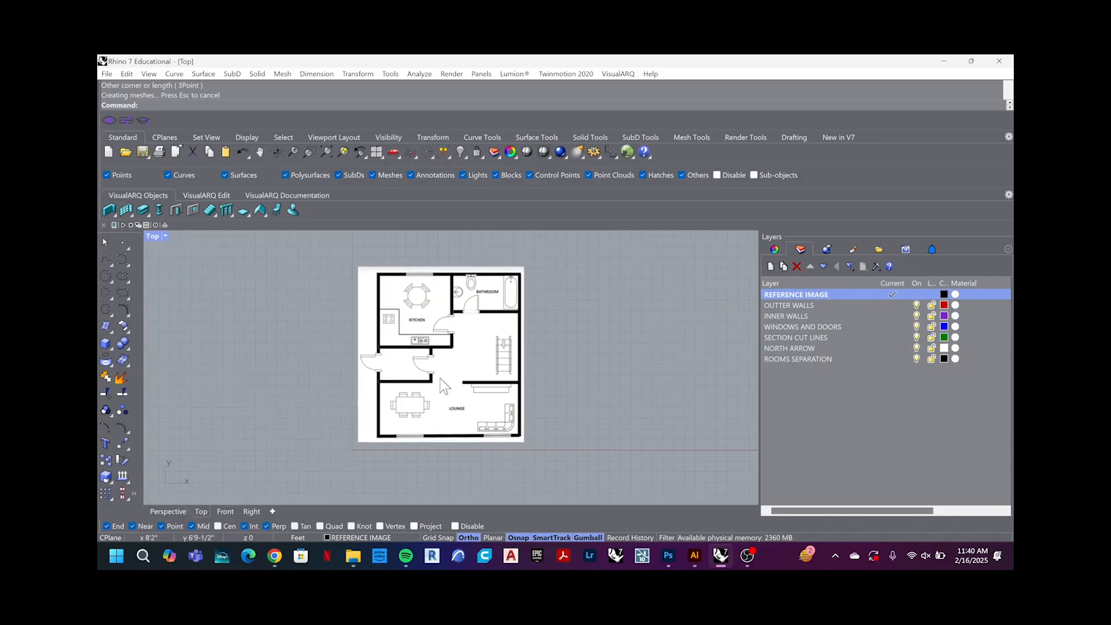
click(753, 557)
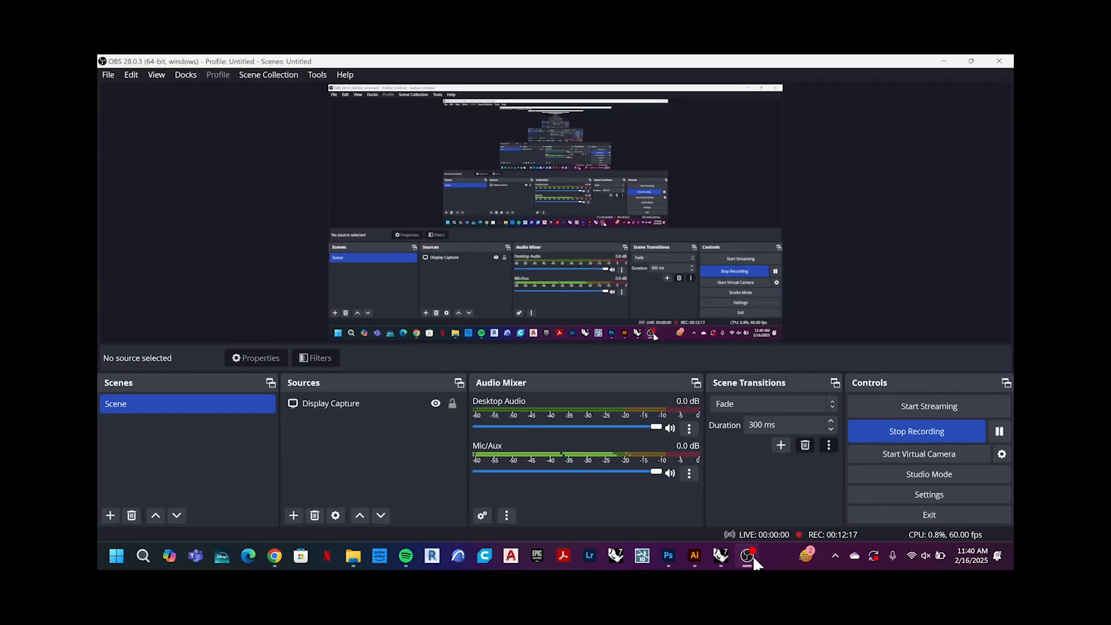
click(752, 554)
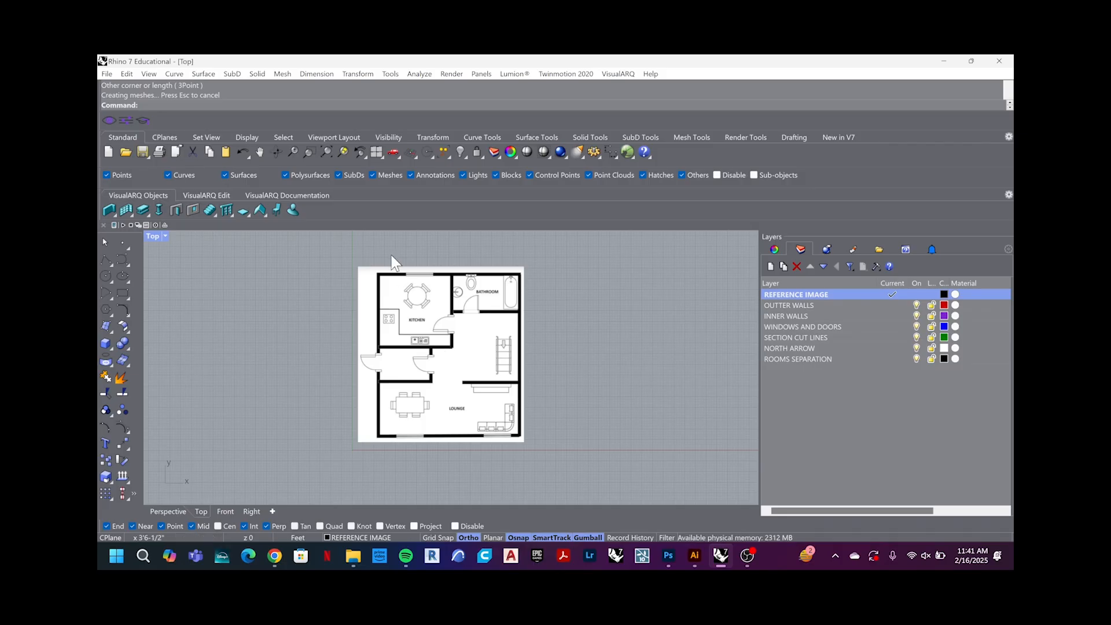
Step: Add a layer named NOTES directly below REFERENCE IMAGE and make it the current layer
scroll(472, 335, up, 1)
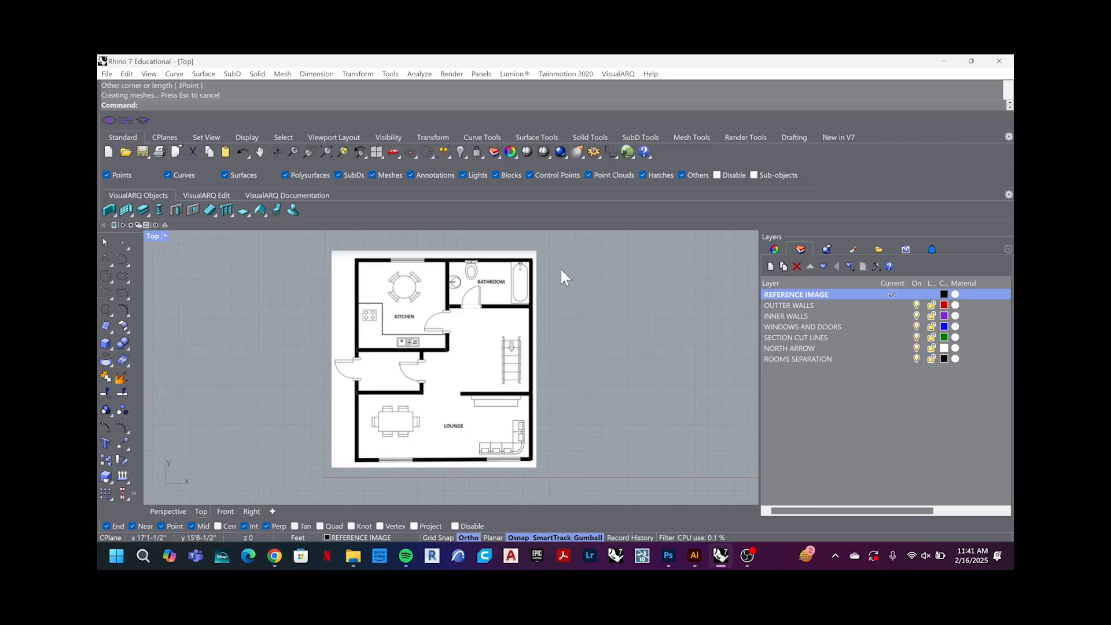
click(772, 266)
text(NOTES)
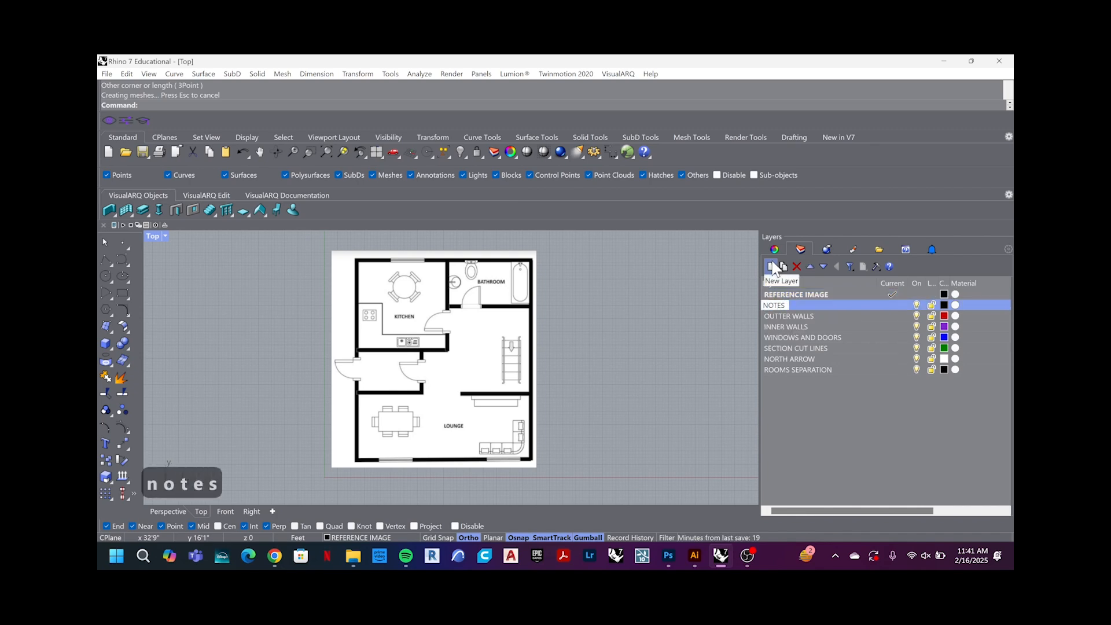
key(Return)
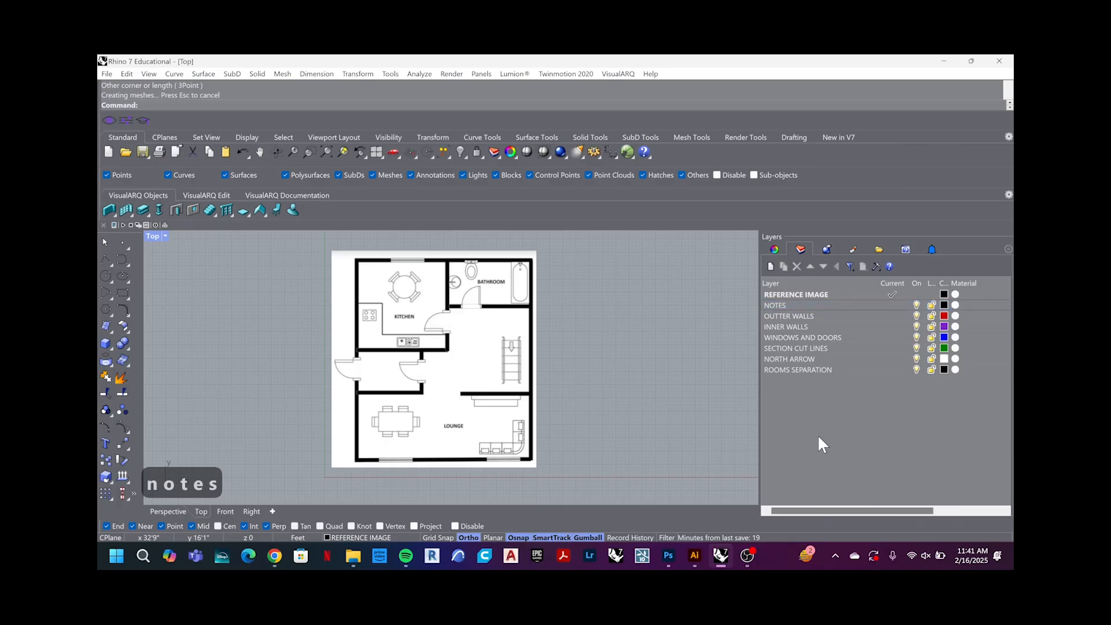
click(895, 305)
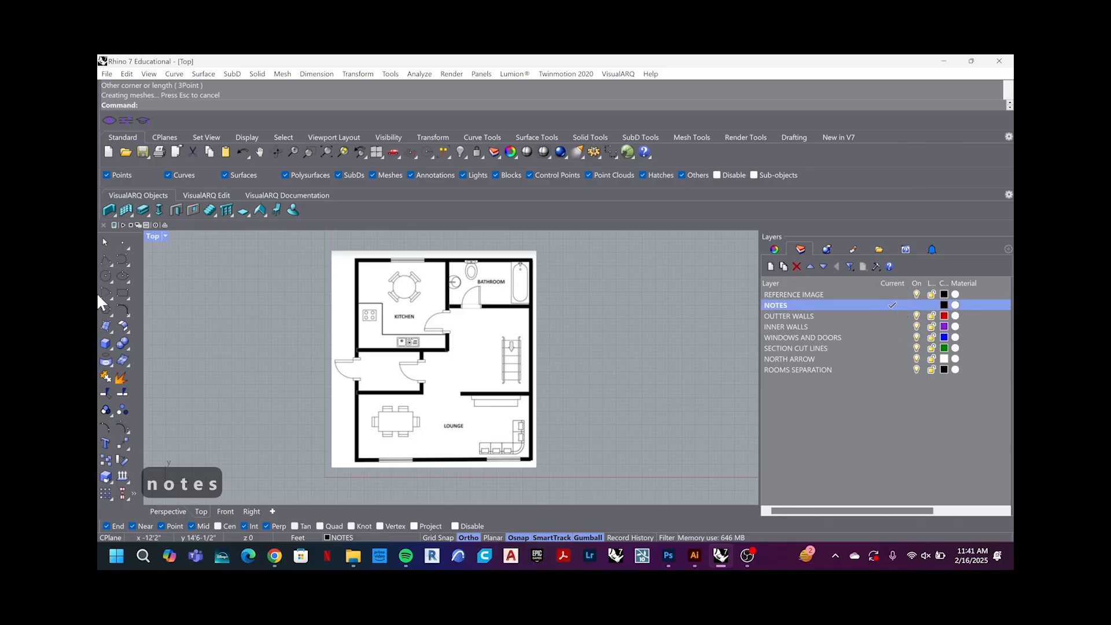
right_drag(324, 313, 453, 301)
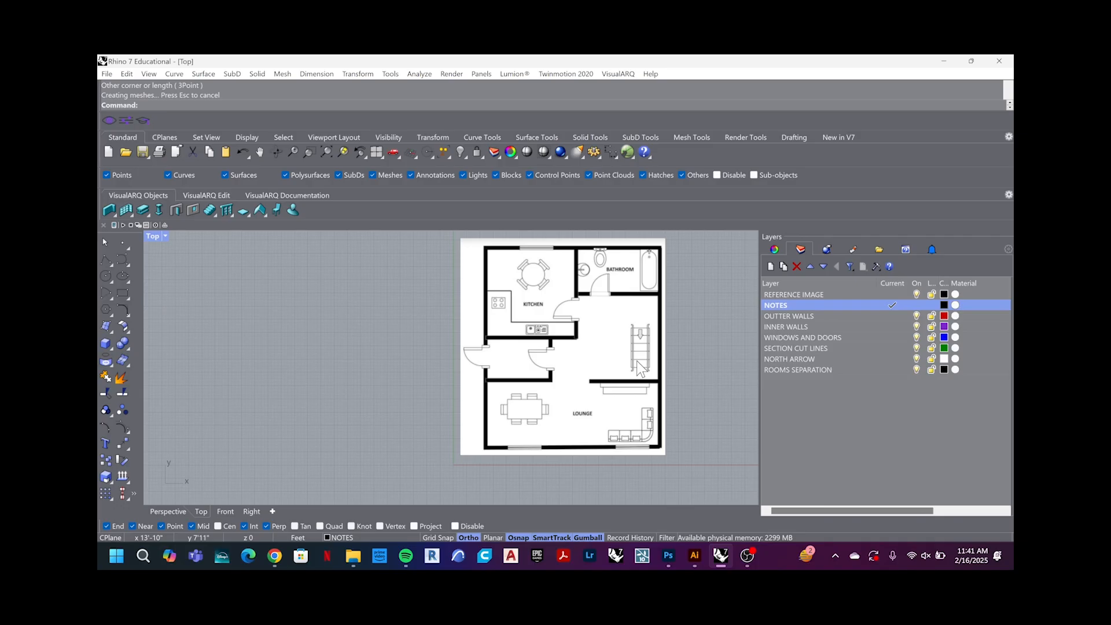
text(note)
key(Escape)
key(Escape)
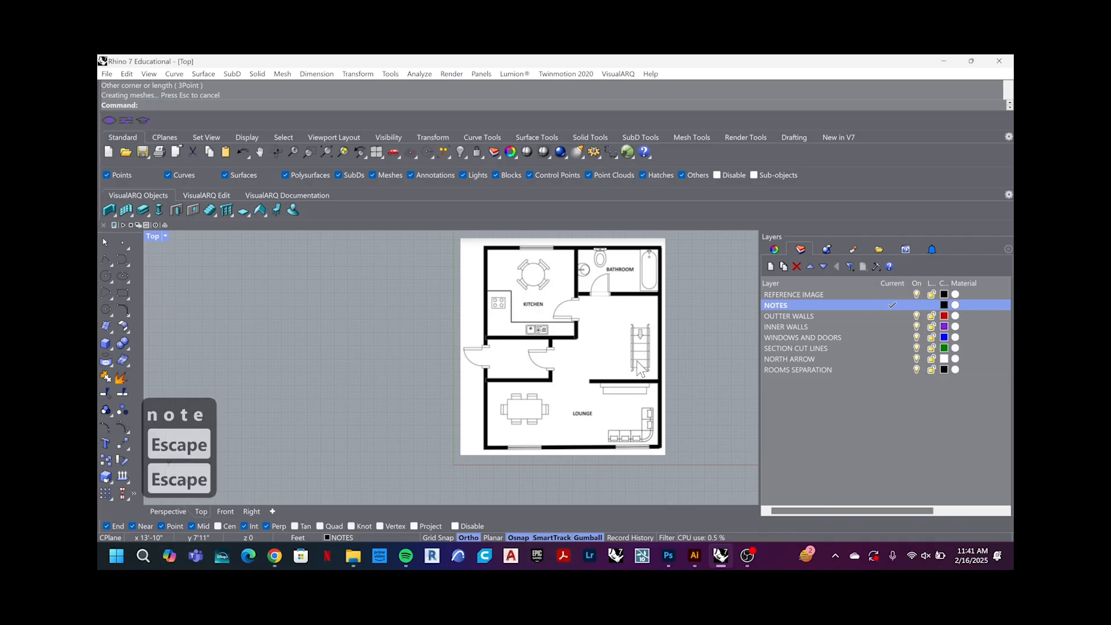
text(text)
key(Return)
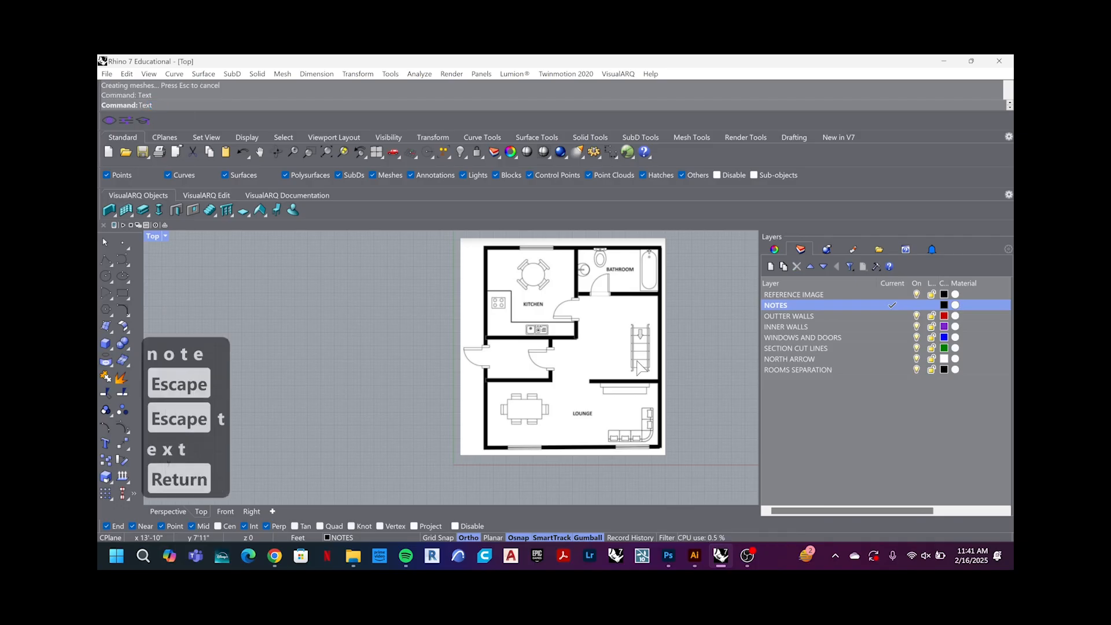
click(326, 287)
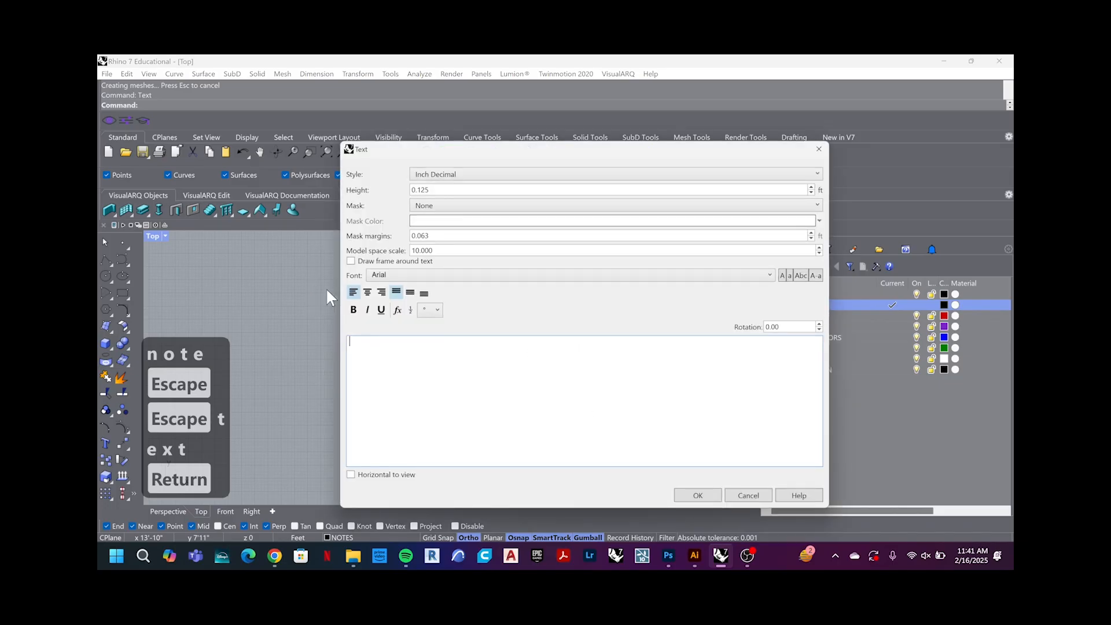
click(819, 149)
click(756, 556)
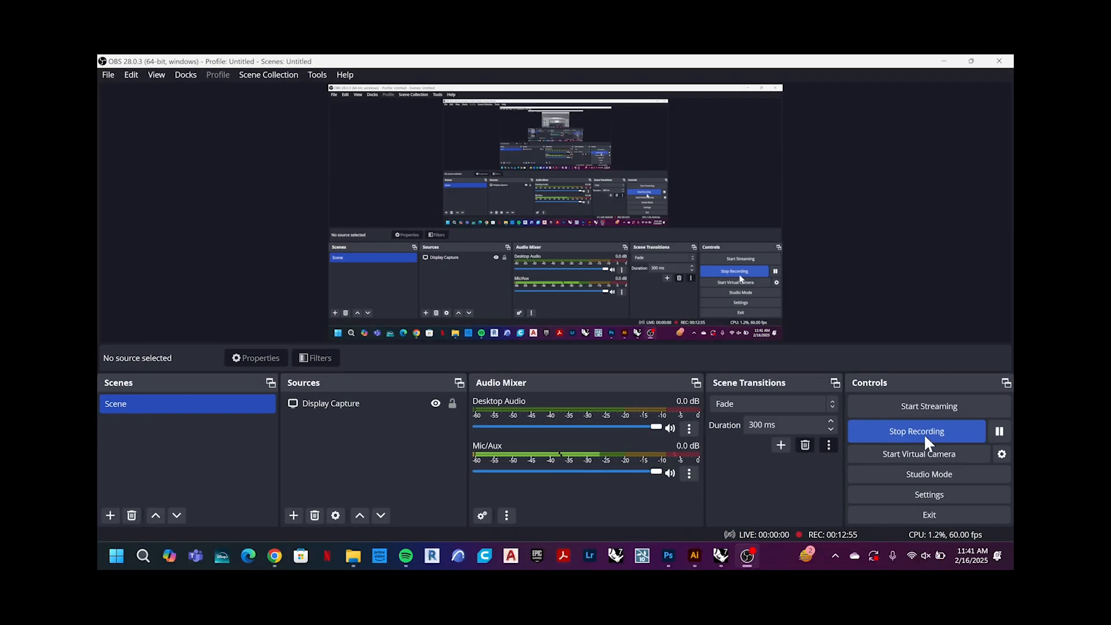
click(999, 432)
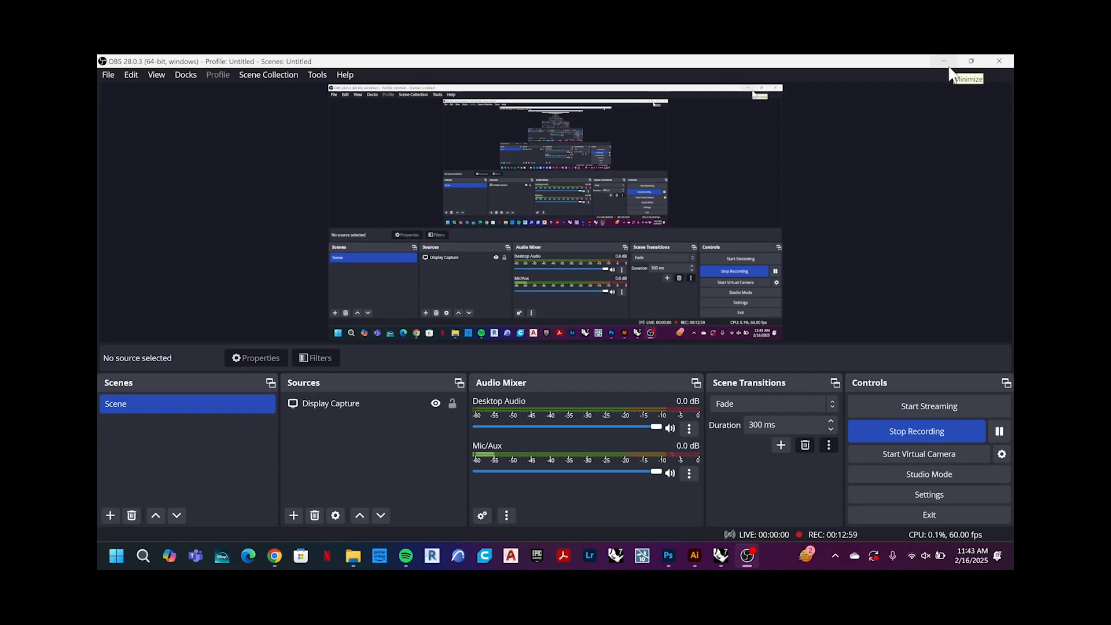
click(950, 63)
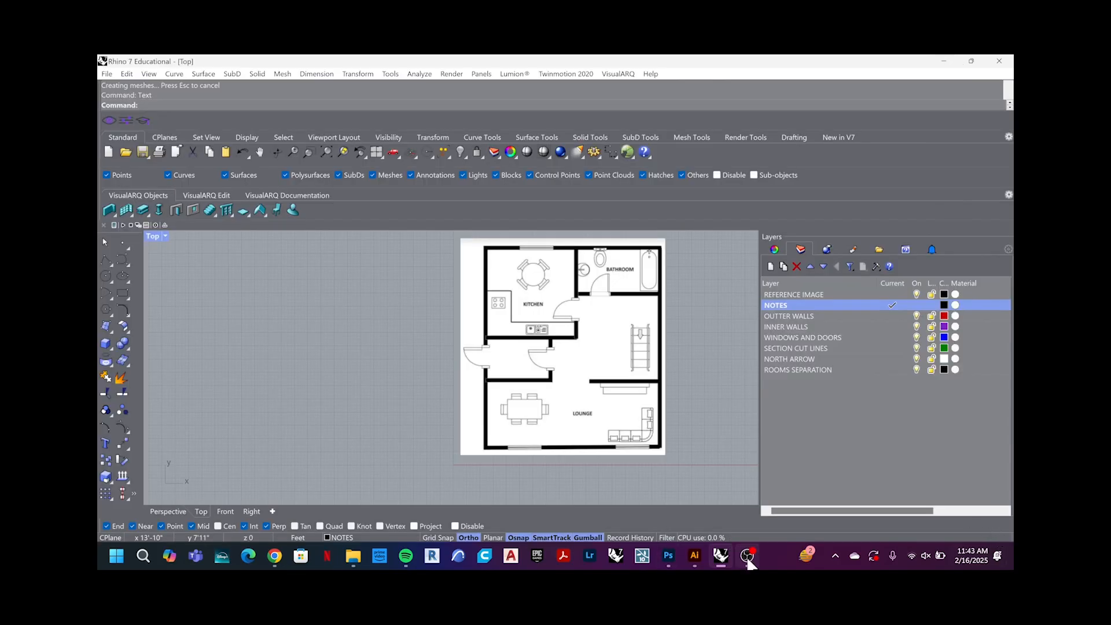
Step: Examine the placed floor plan picture in the Top view, checking its overall extents, walls and door openings
mouse_move(747, 560)
click(618, 379)
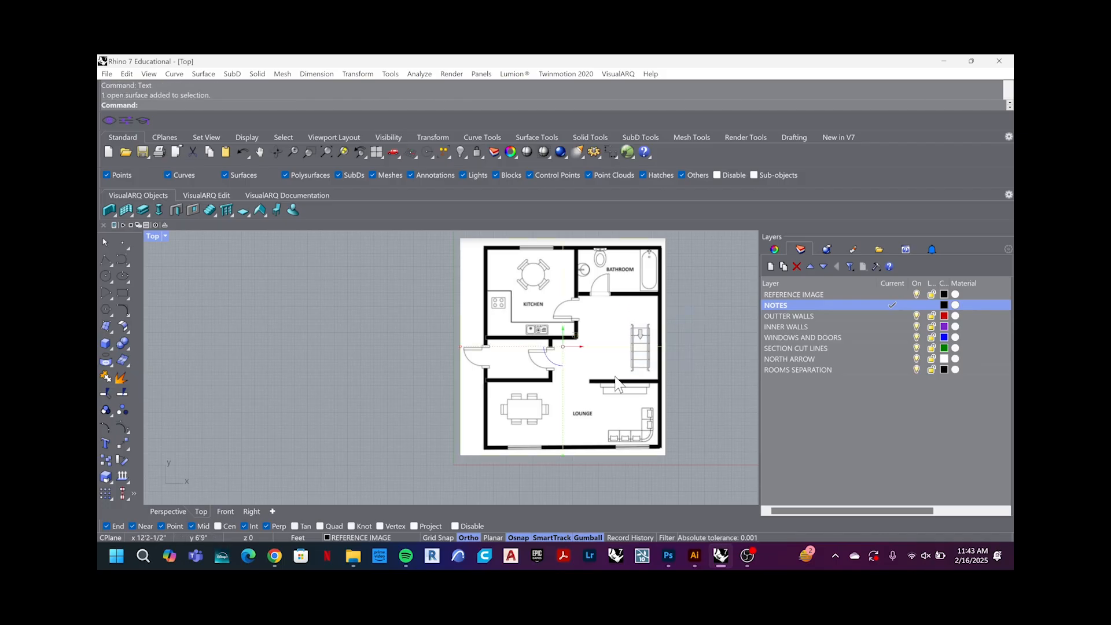
scroll(618, 380, down, 4)
scroll(615, 377, up, 4)
scroll(452, 356, up, 2)
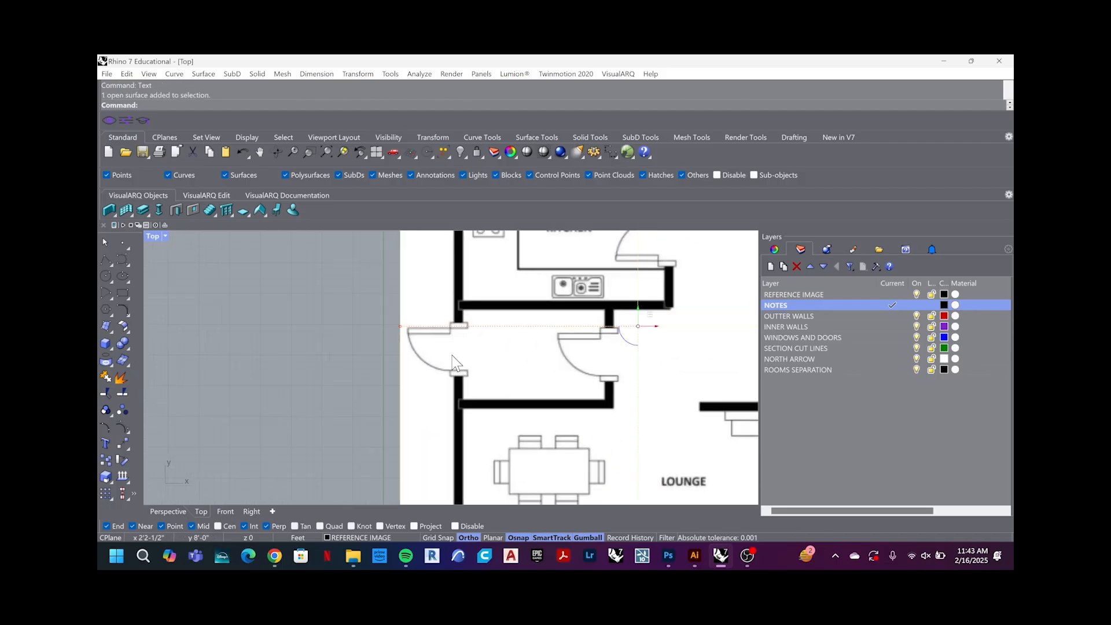
scroll(452, 355, down, 2)
scroll(463, 359, down, 3)
scroll(492, 359, up, 3)
scroll(521, 356, down, 2)
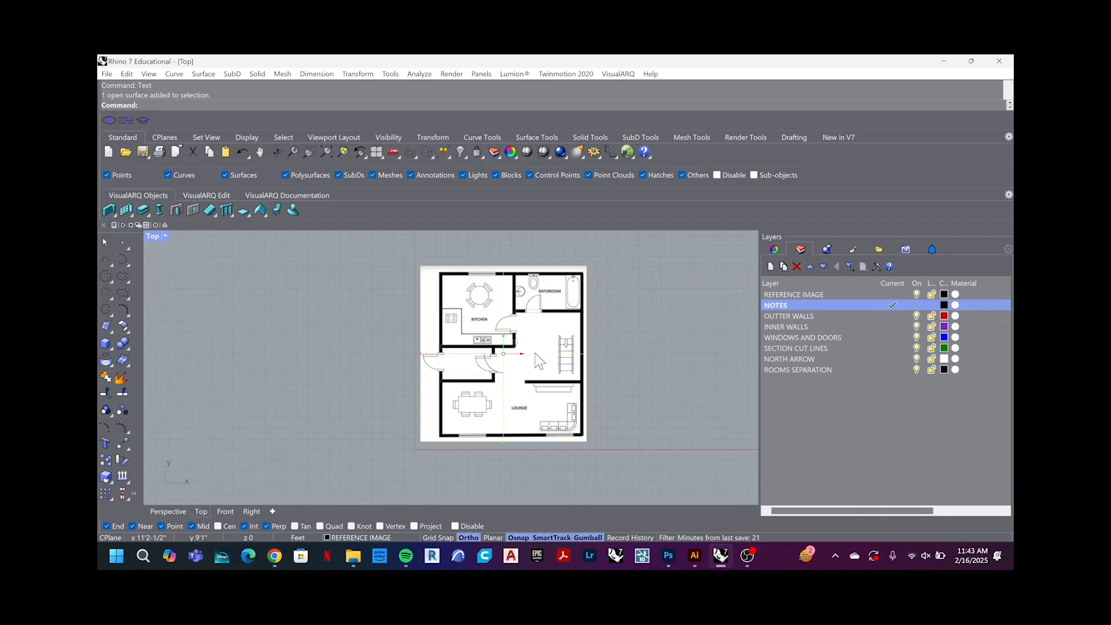
scroll(536, 356, up, 1)
scroll(539, 361, up, 1)
scroll(539, 361, down, 1)
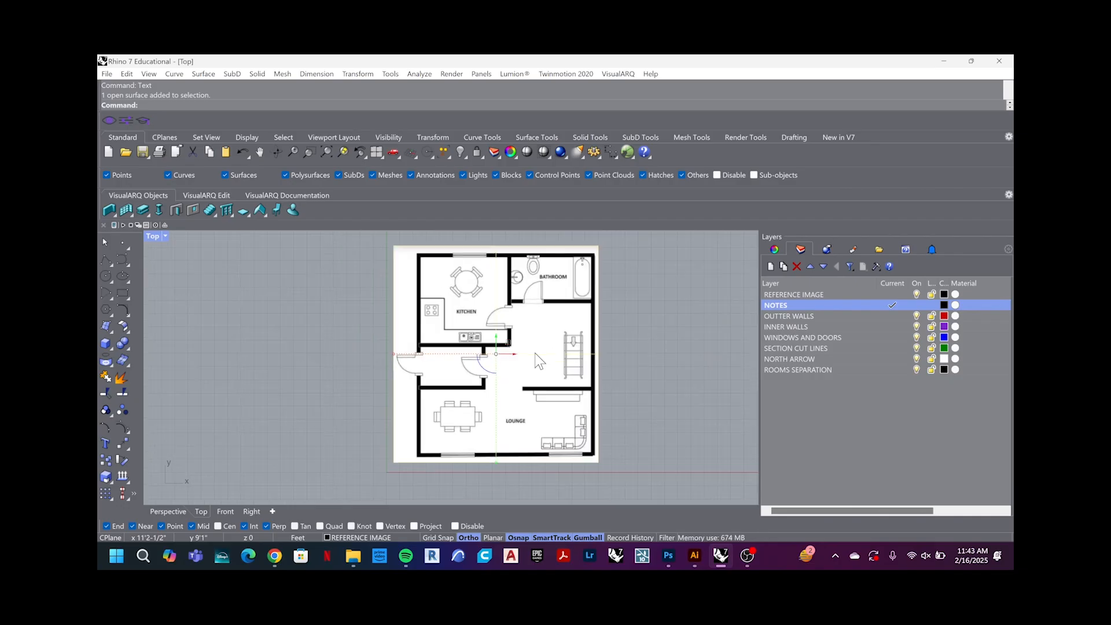
scroll(539, 360, up, 1)
right_drag(543, 355, 565, 346)
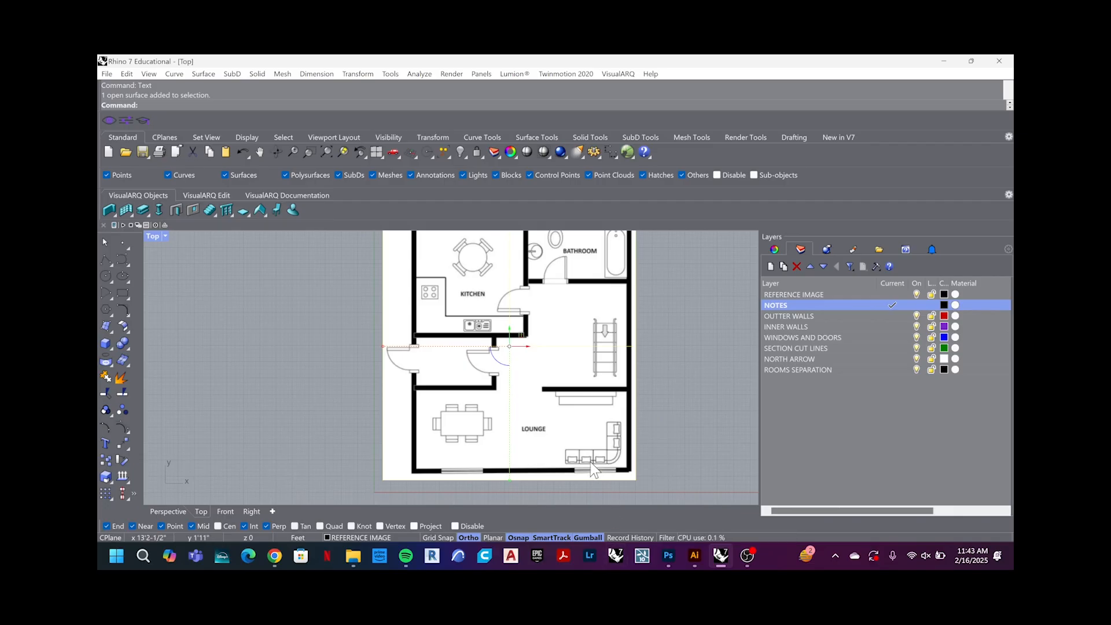
right_drag(671, 350, 659, 365)
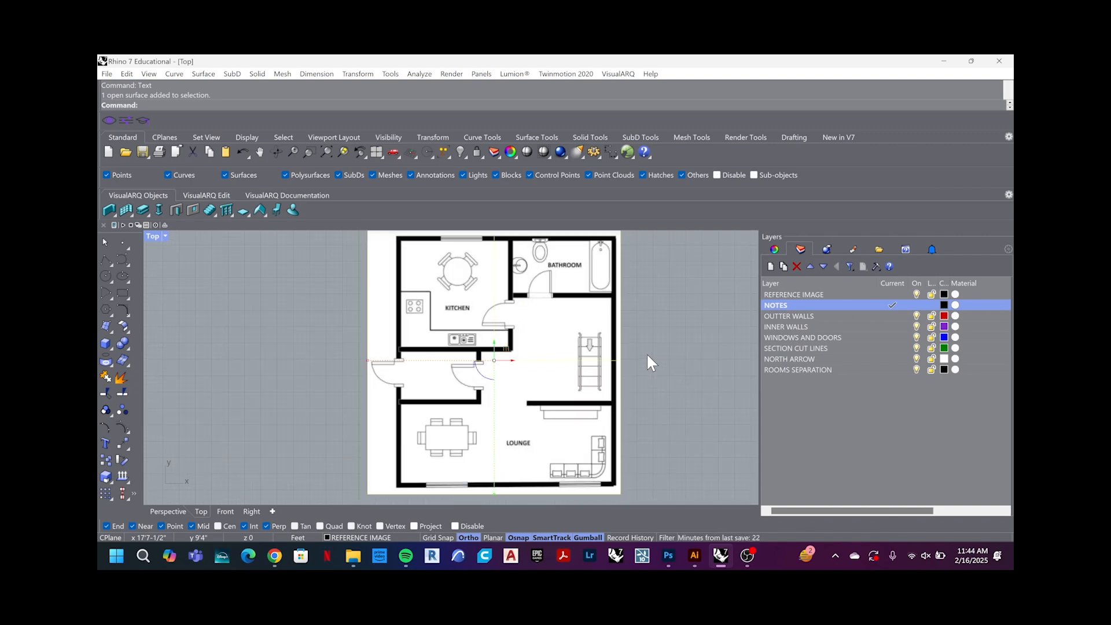
right_drag(647, 355, 637, 365)
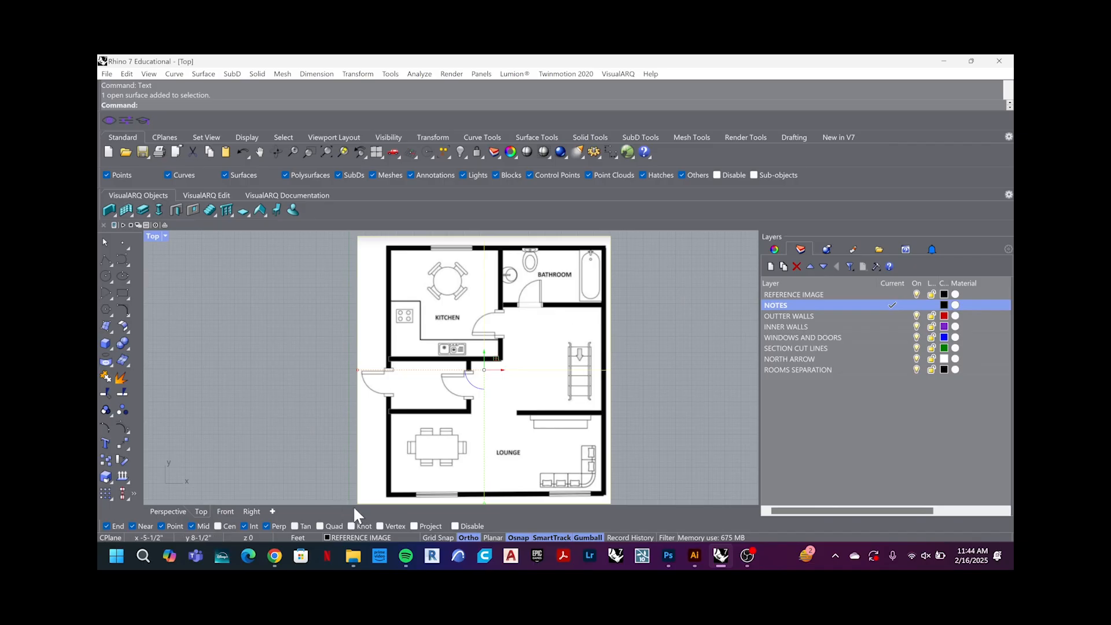
scroll(540, 418, down, 1)
scroll(539, 418, up, 1)
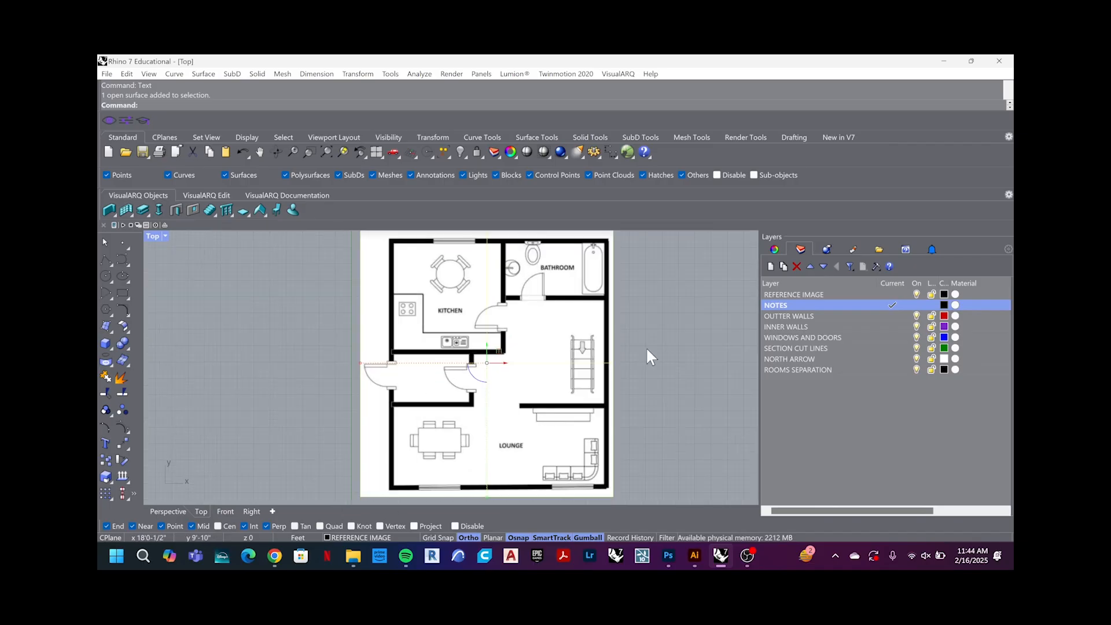
Step: Examine the entrance door opening in the floor plan's left outer wall, looking at both of its jambs
scroll(386, 393, up, 5)
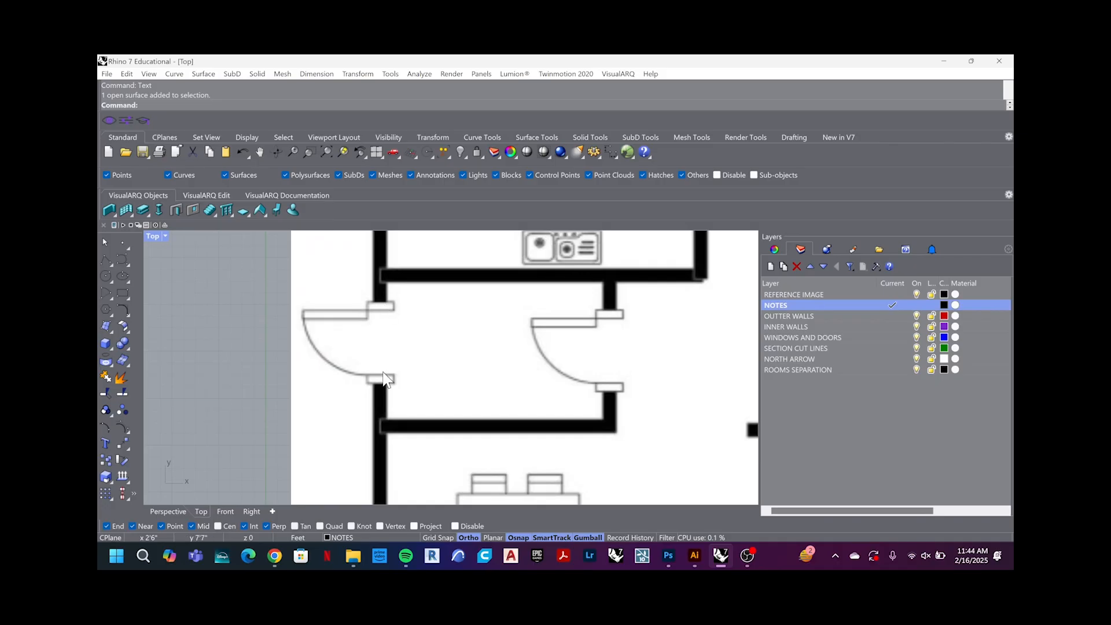
scroll(384, 379, down, 2)
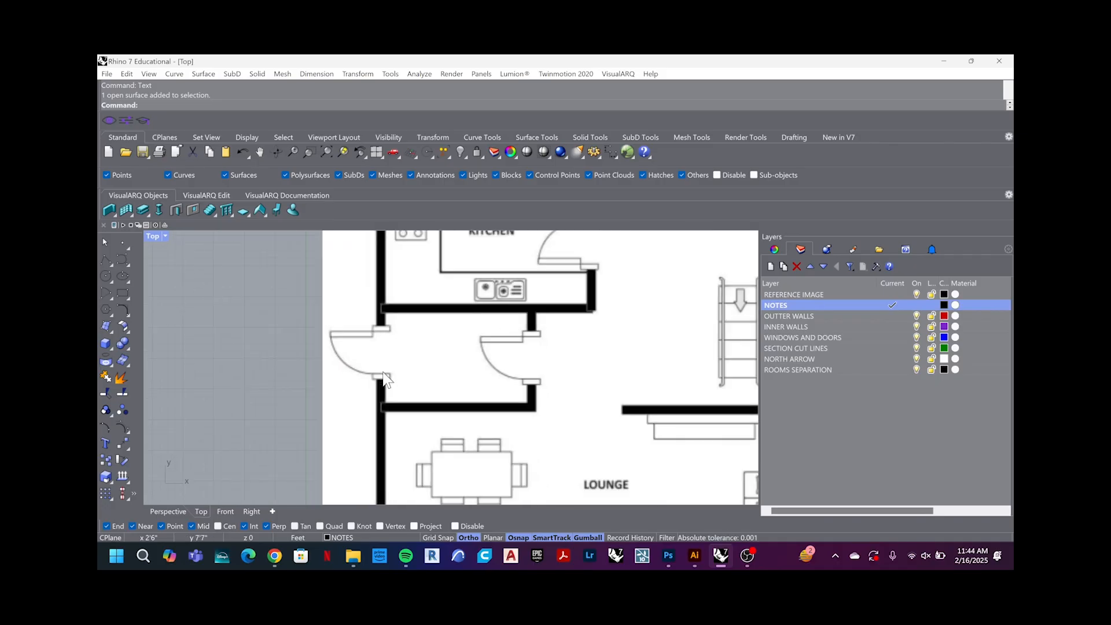
scroll(386, 321, down, 3)
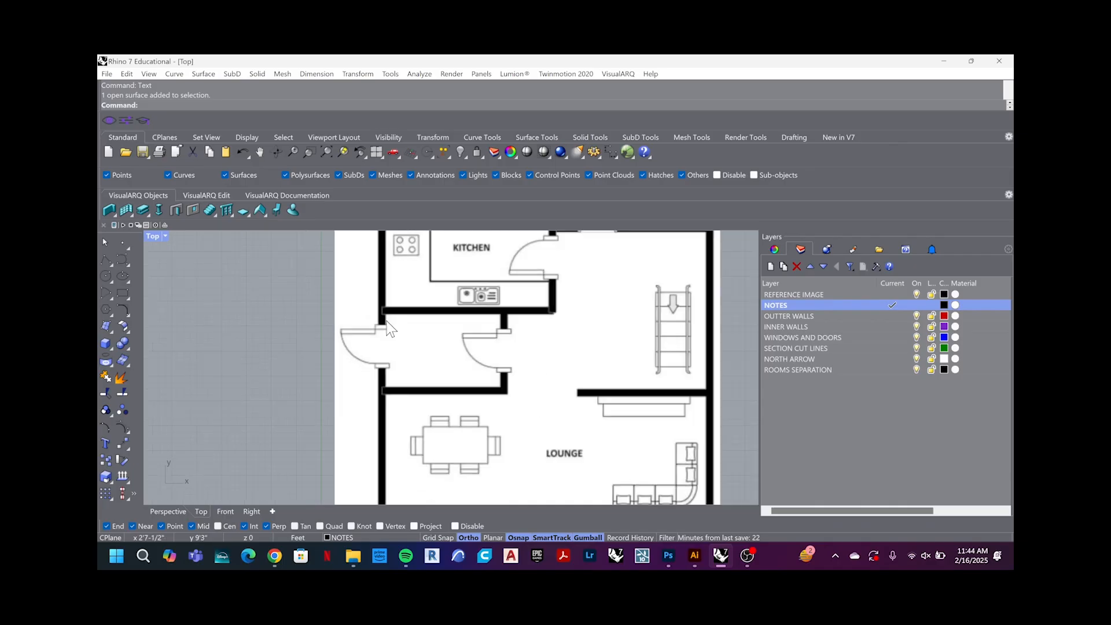
scroll(386, 322, up, 3)
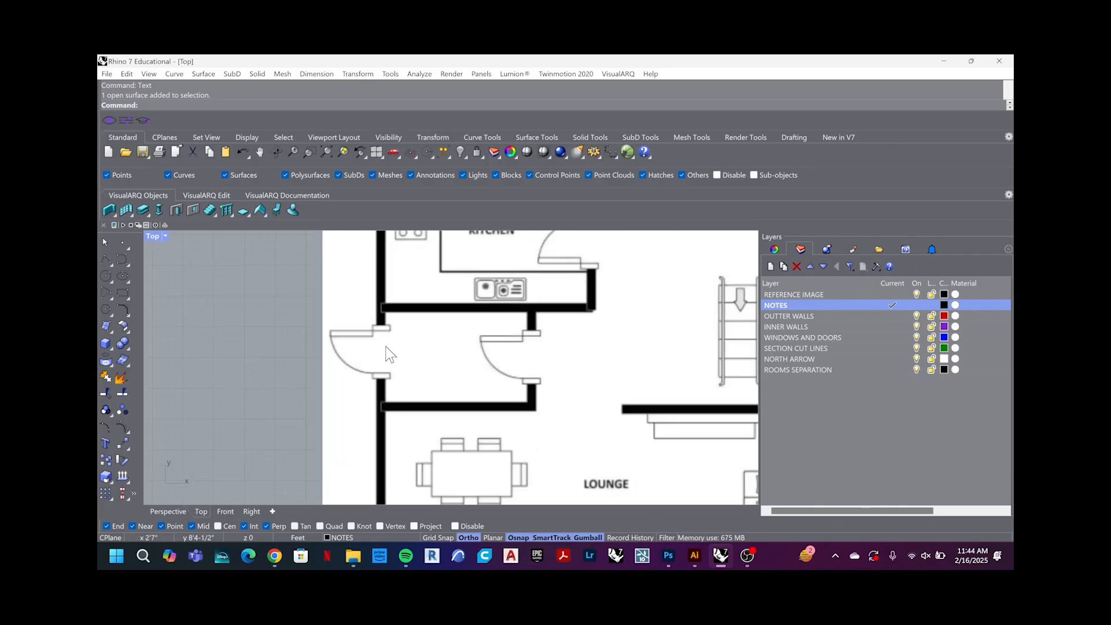
scroll(387, 350, down, 3)
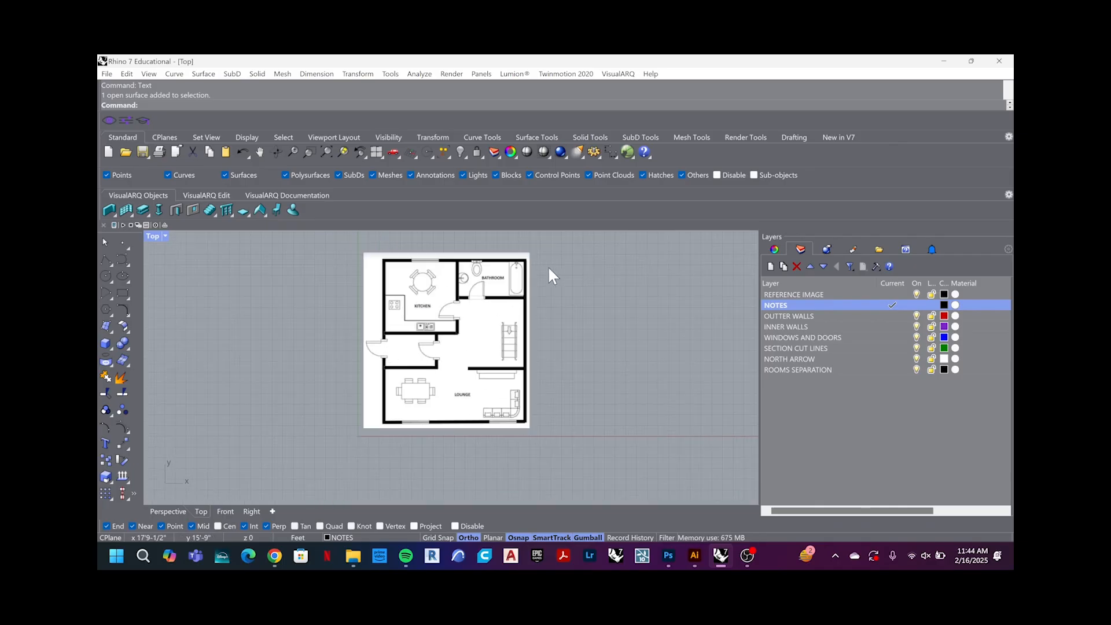
scroll(550, 268, up, 1)
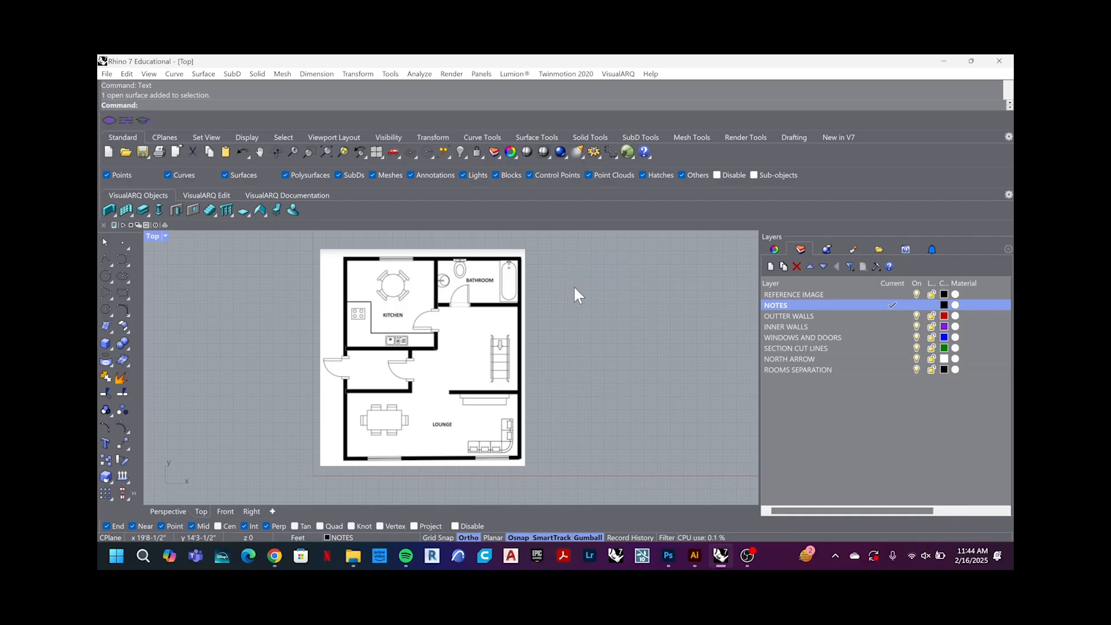
Step: Run Scale on the floor plan picture, with its base point and first reference point at the inner wall corners below and above the entrance door opening
text(scal)
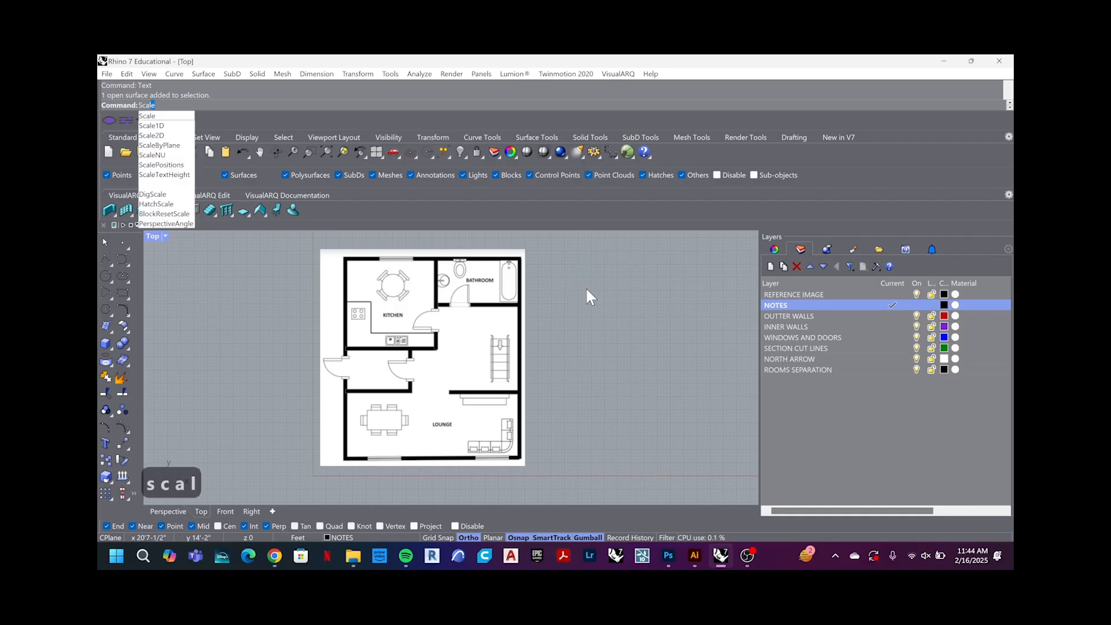
key(Return)
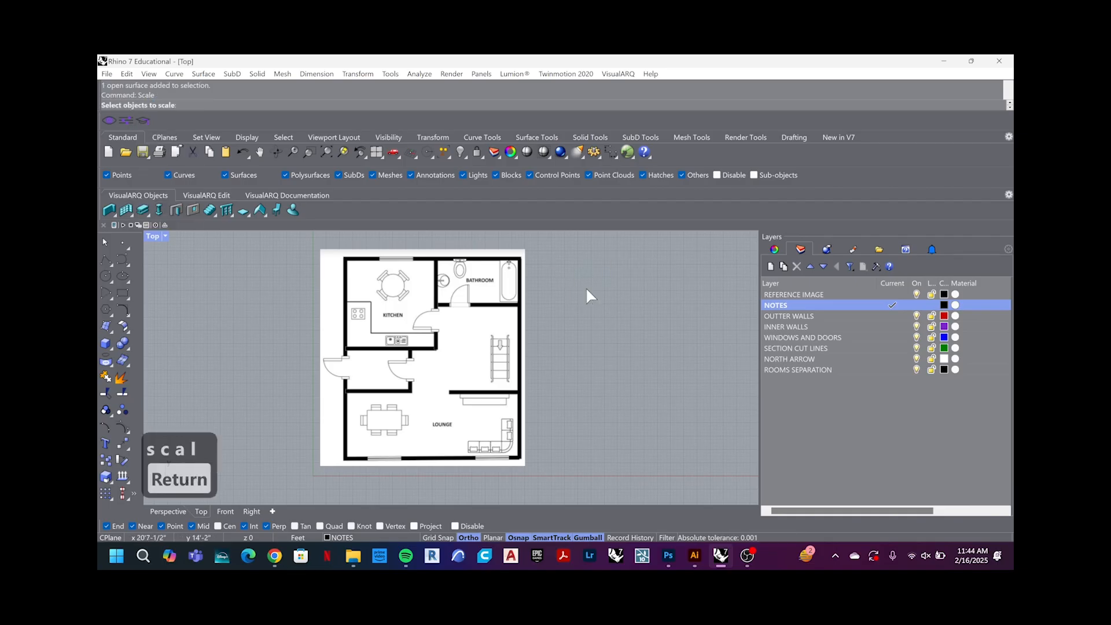
click(458, 313)
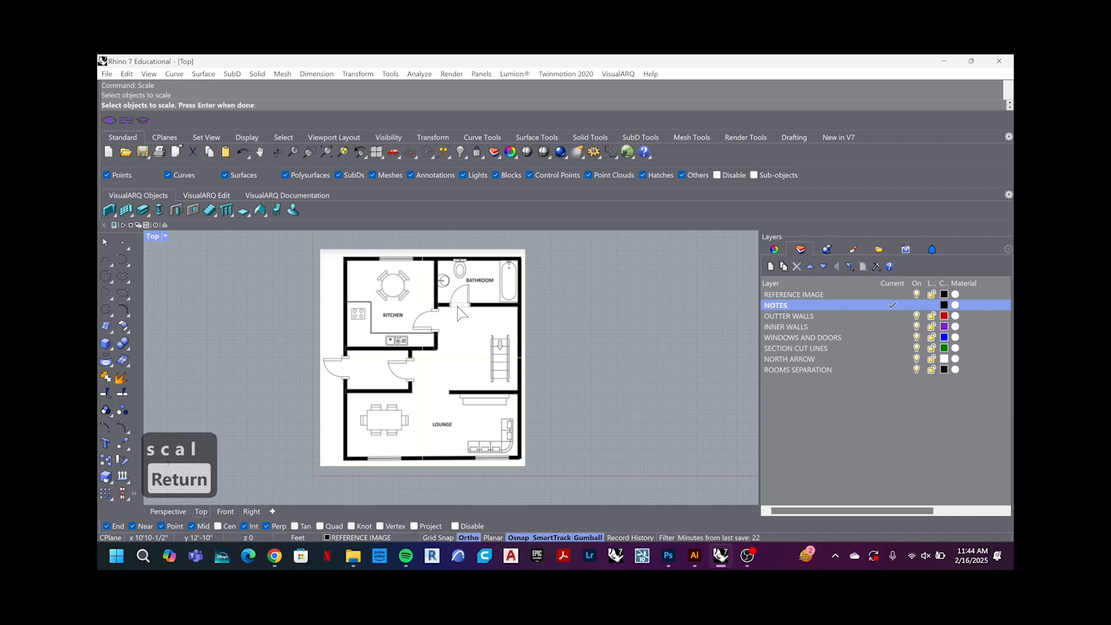
key(Return)
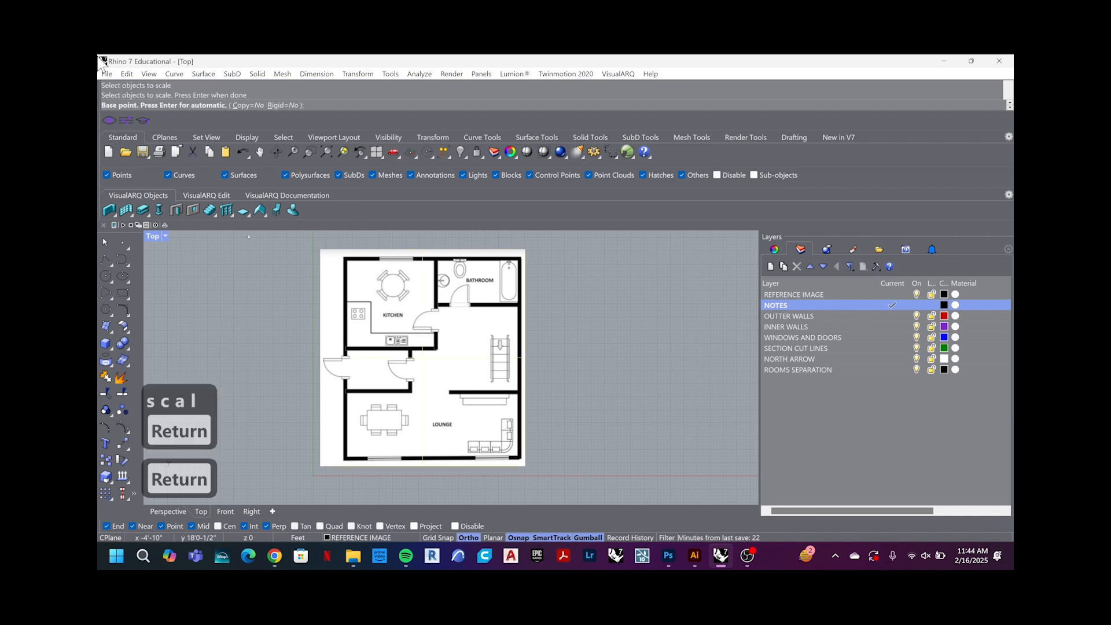
scroll(359, 376, up, 10)
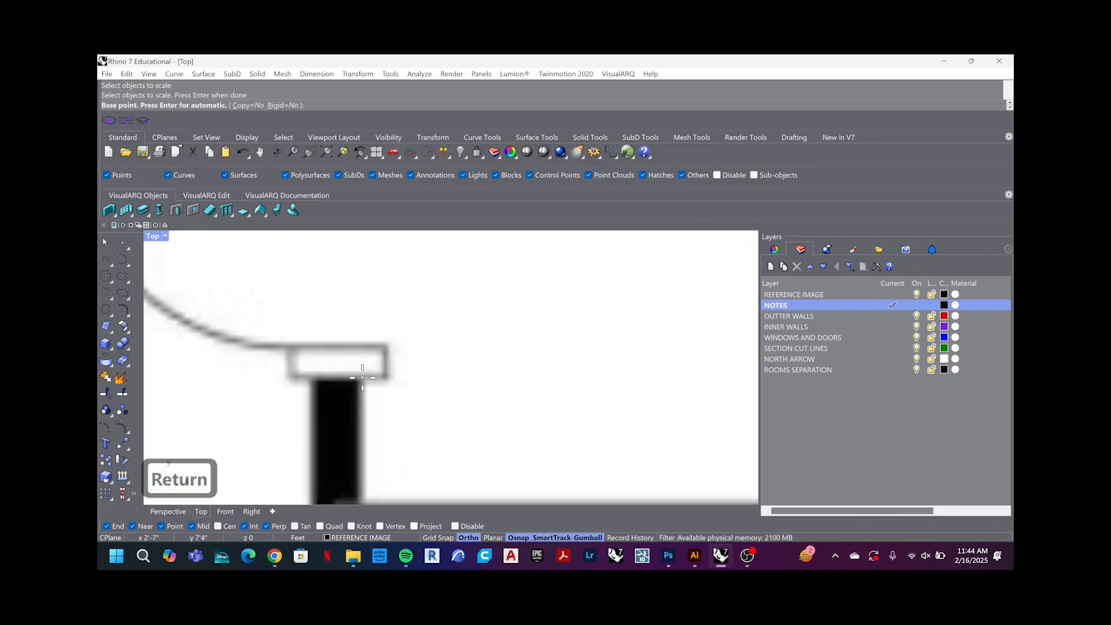
click(362, 377)
scroll(382, 405, down, 3)
scroll(382, 359, up, 5)
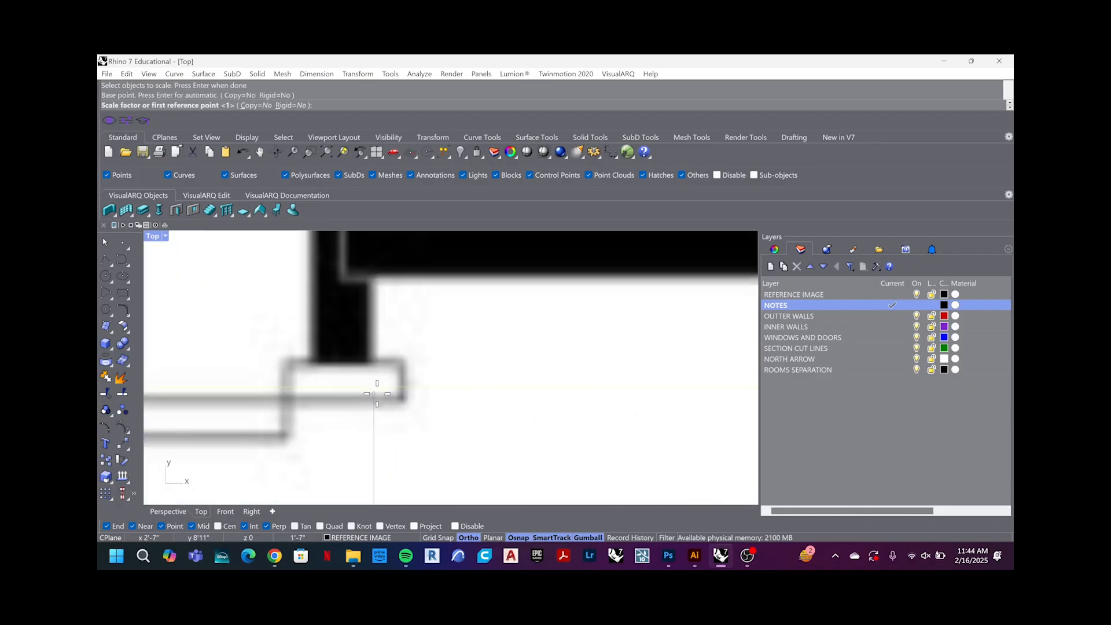
scroll(368, 366, up, 1)
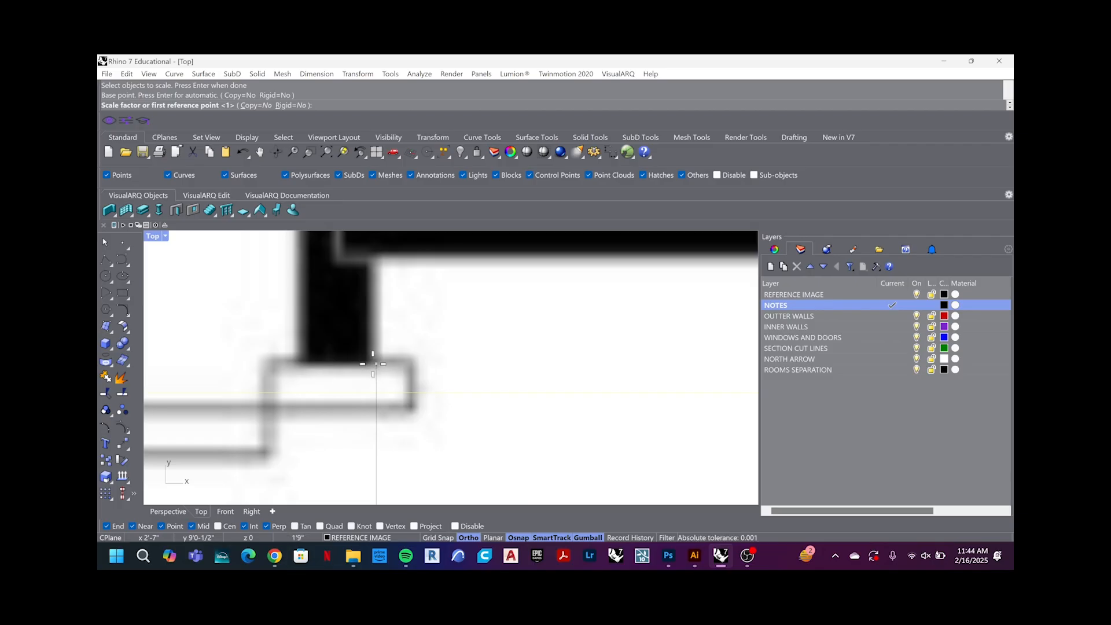
click(375, 367)
Step: Set the second scale reference to 3' so the picture is sized by the entrance door opening
scroll(377, 366, down, 6)
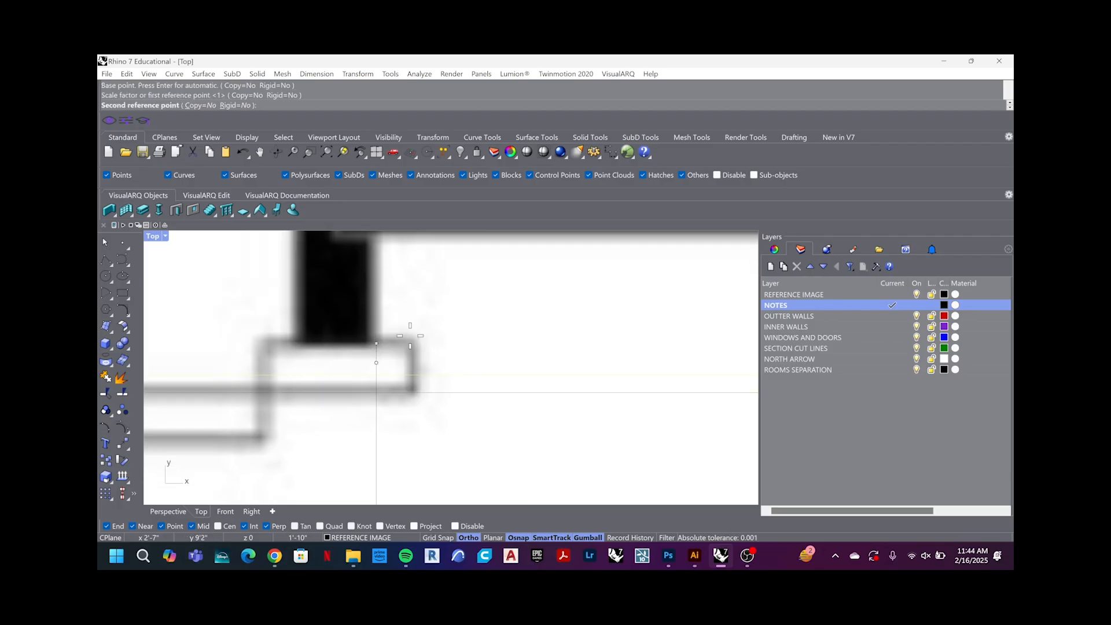
scroll(400, 354, up, 8)
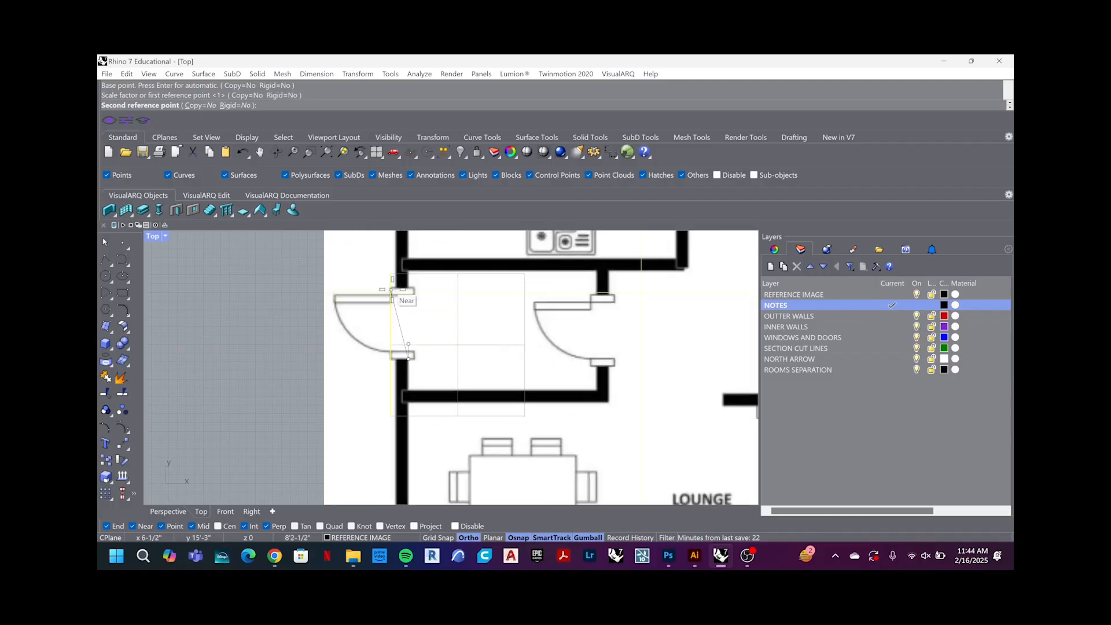
scroll(417, 370, down, 3)
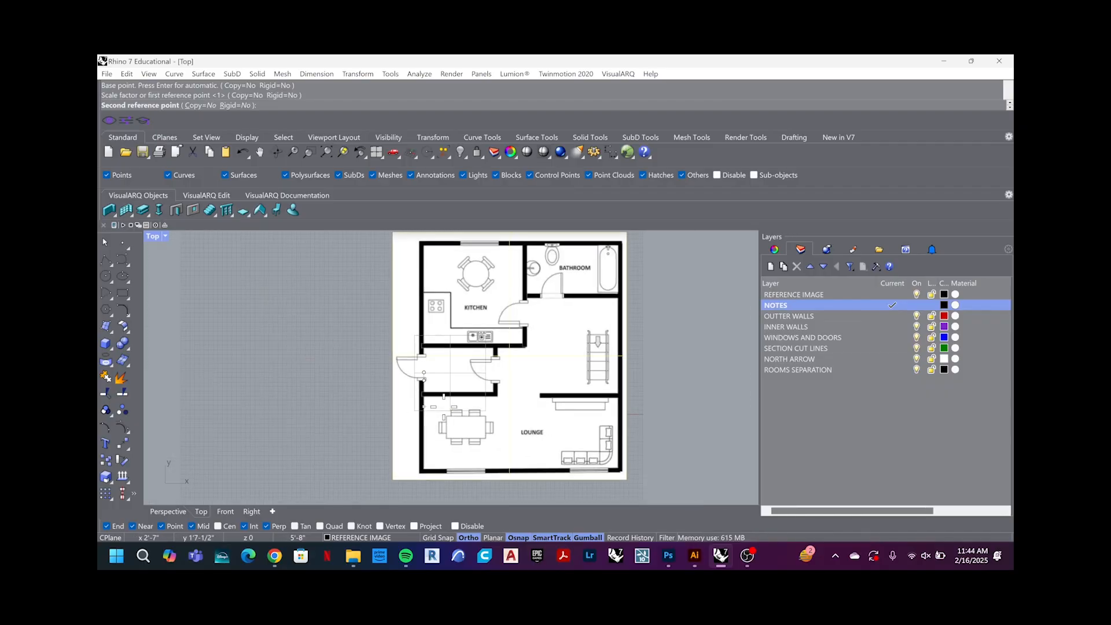
text(36)
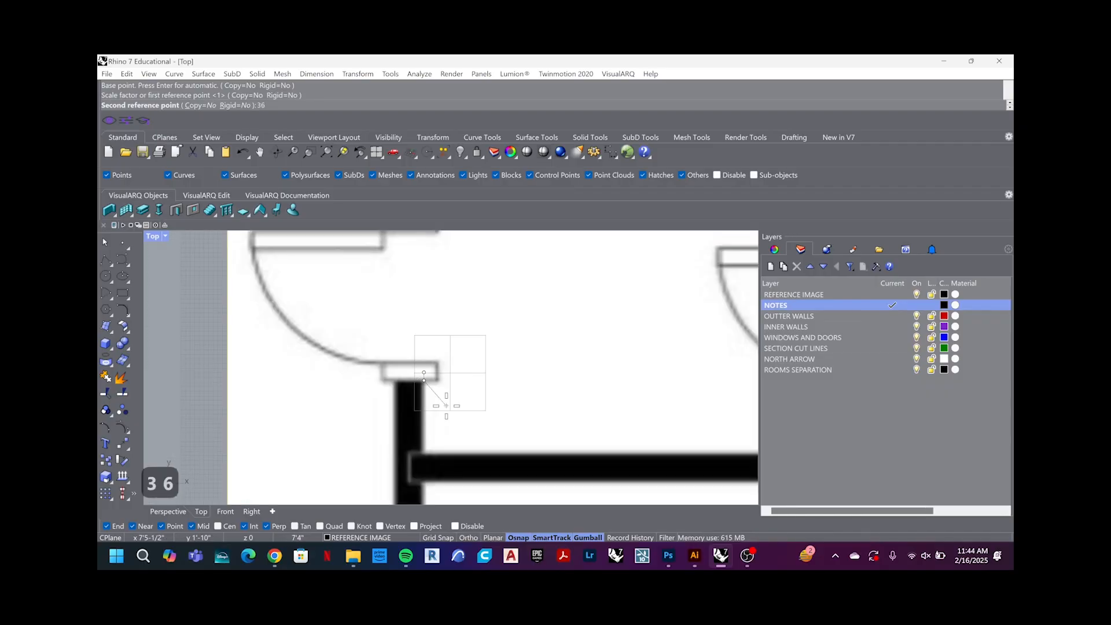
text(")
key(BackSpace)
key(BackSpace)
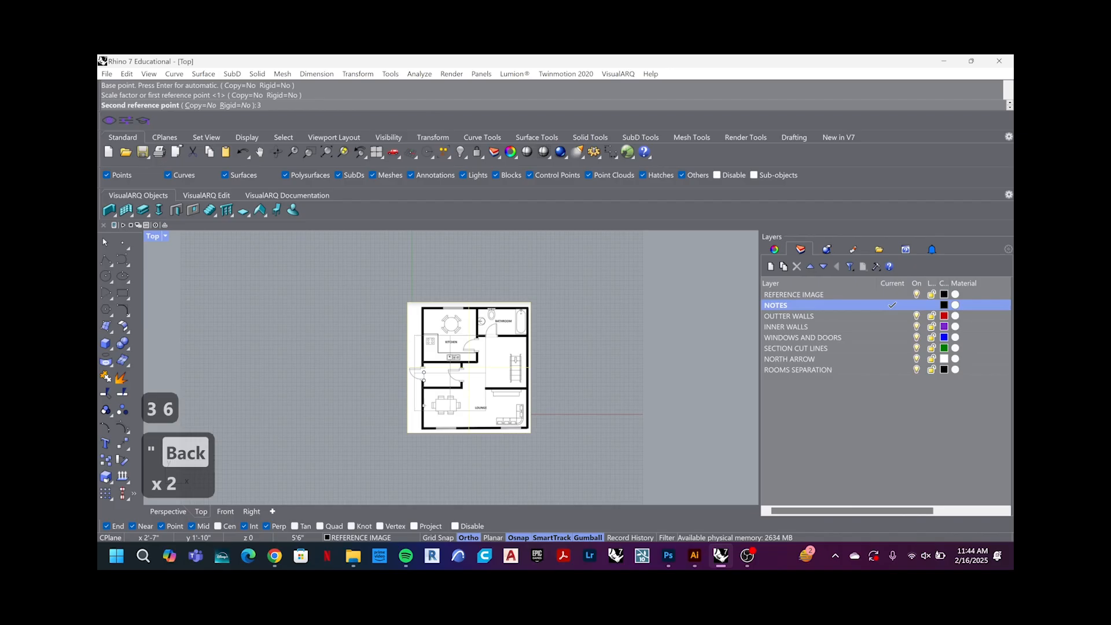
text(')
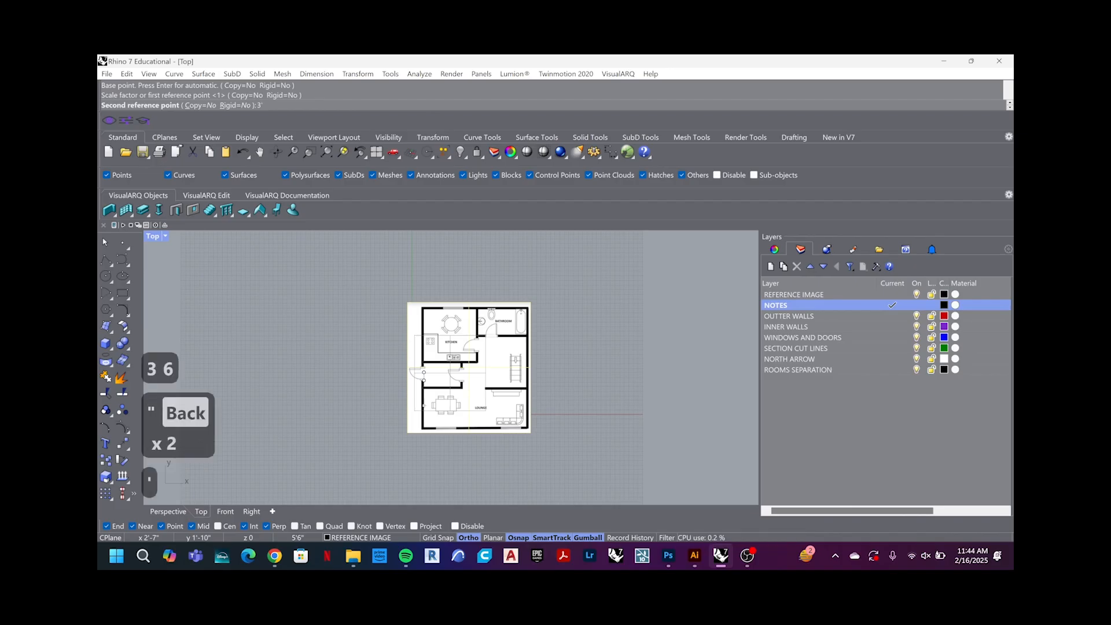
key(Return)
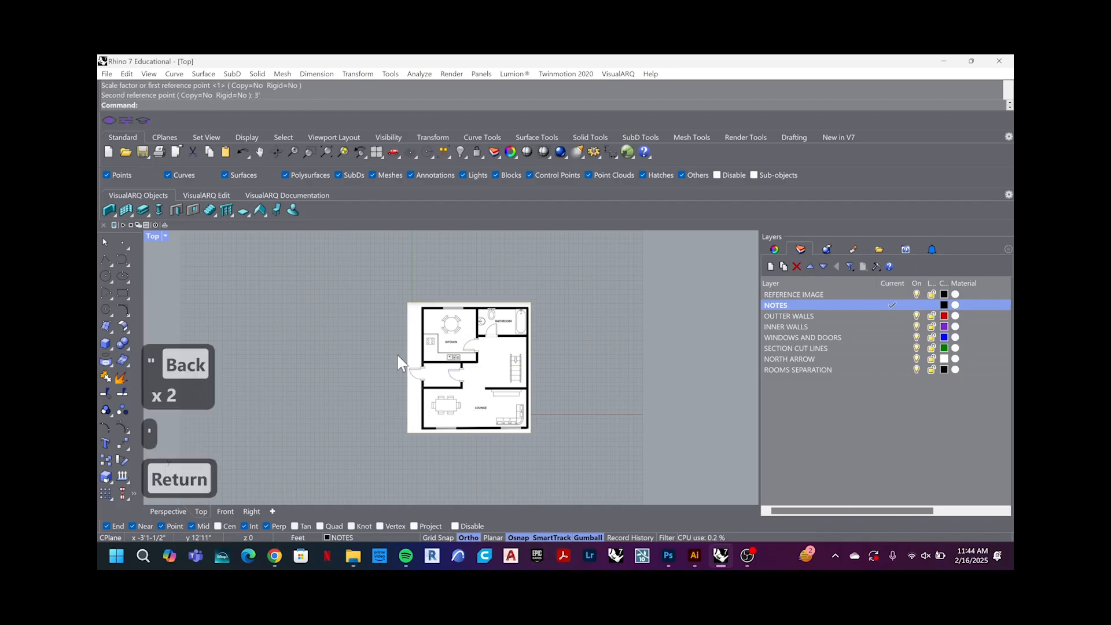
scroll(429, 385, up, 4)
scroll(425, 373, up, 4)
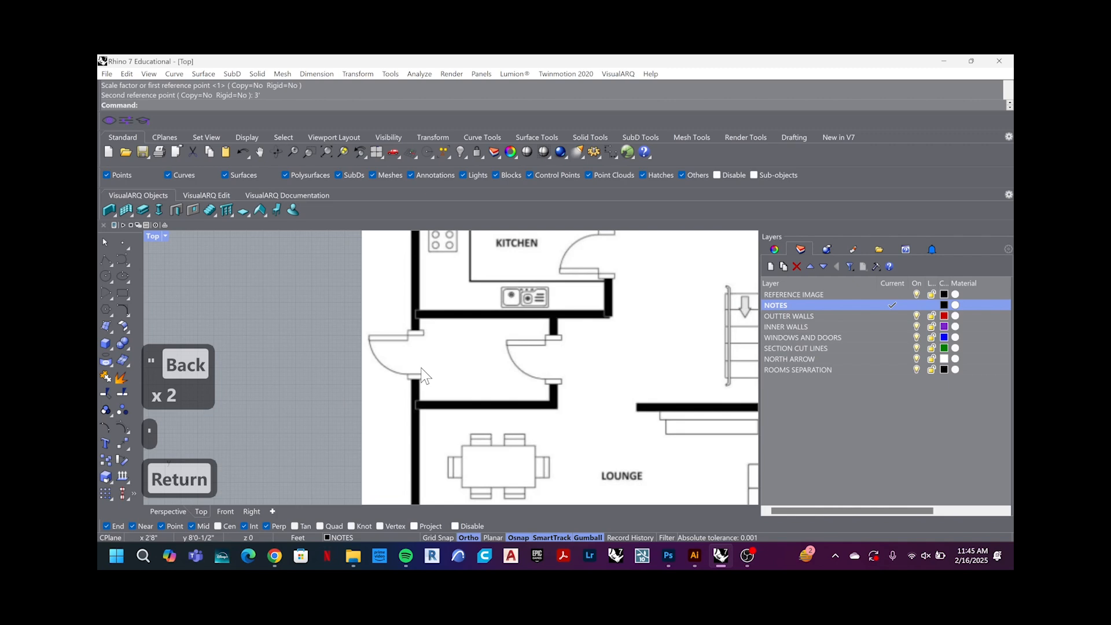
scroll(423, 371, up, 3)
key(Escape)
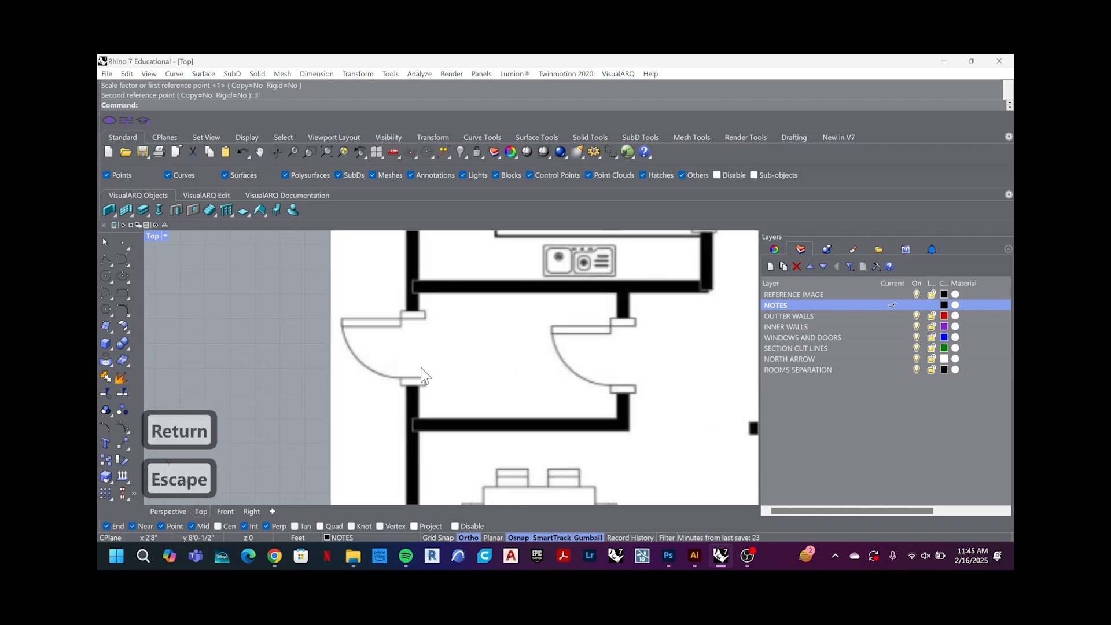
Step: Measure the entrance door opening between the outer wall ends below and above it, using the Distance command
text(dist)
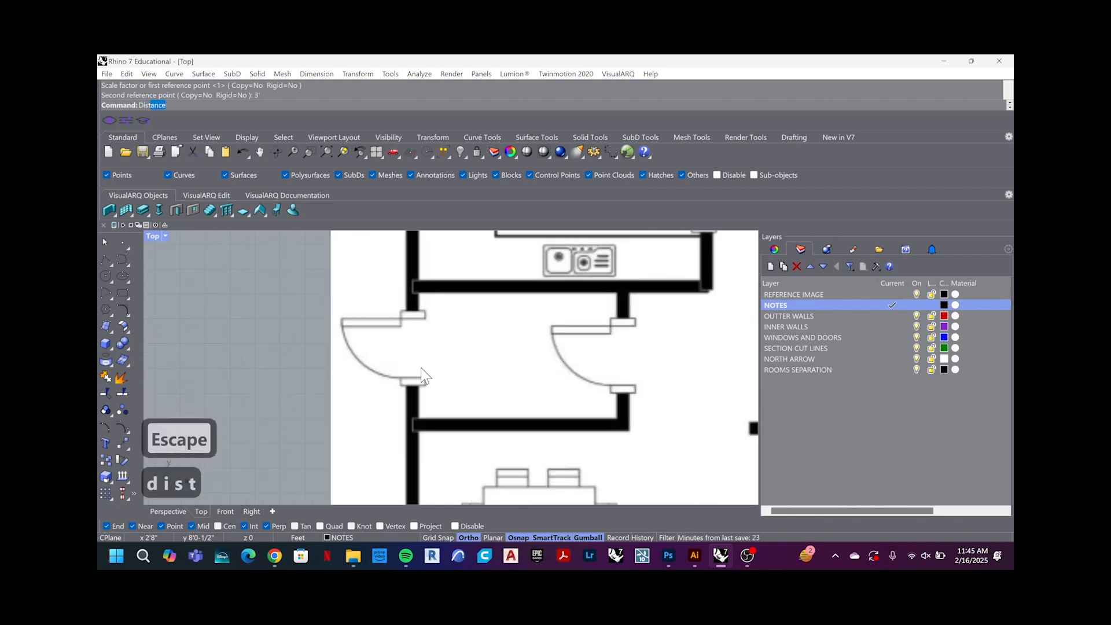
key(Return)
scroll(414, 365, up, 5)
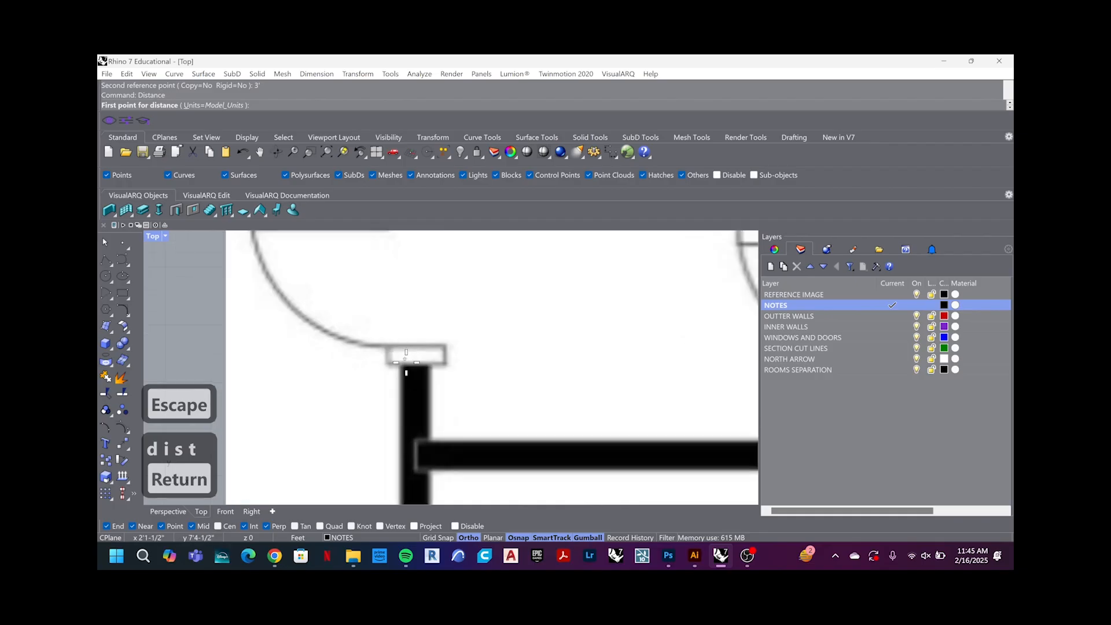
click(401, 365)
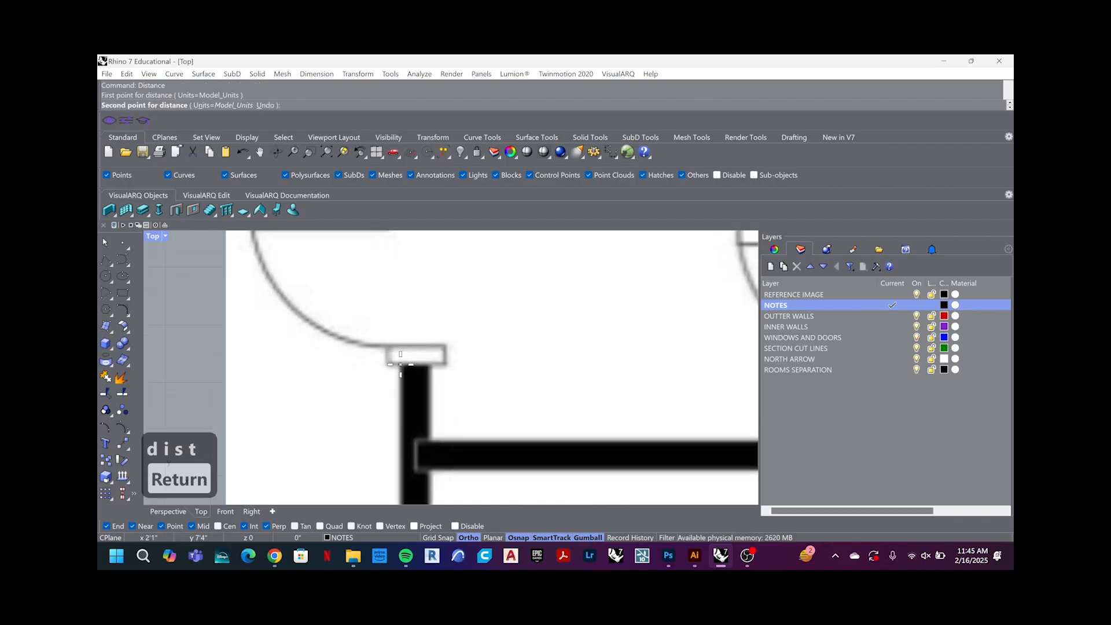
scroll(401, 365, down, 5)
scroll(405, 370, up, 5)
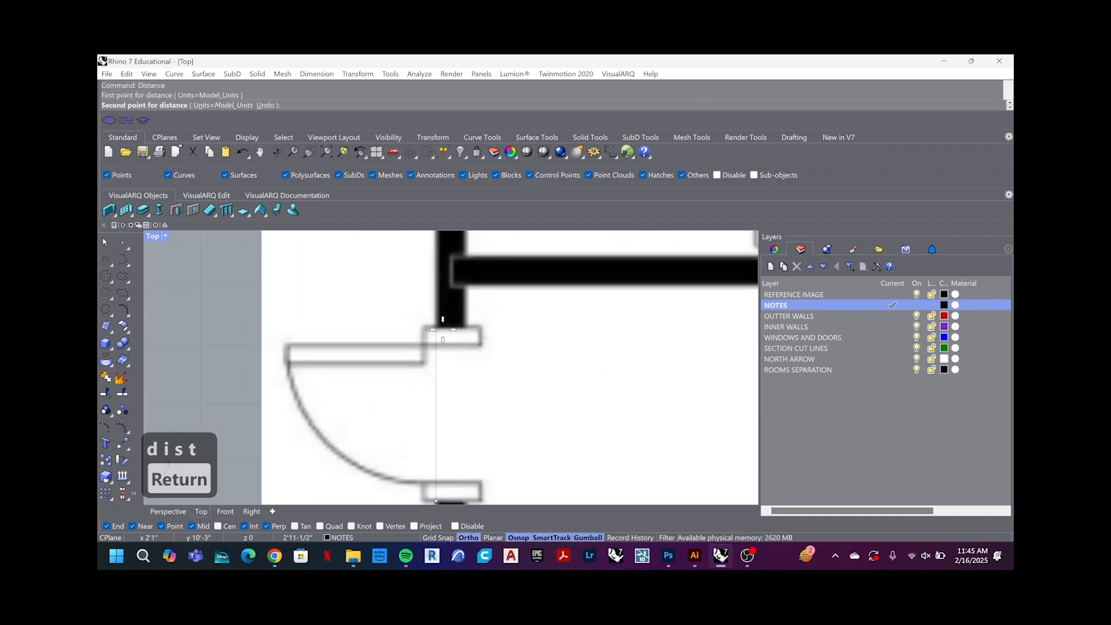
click(437, 329)
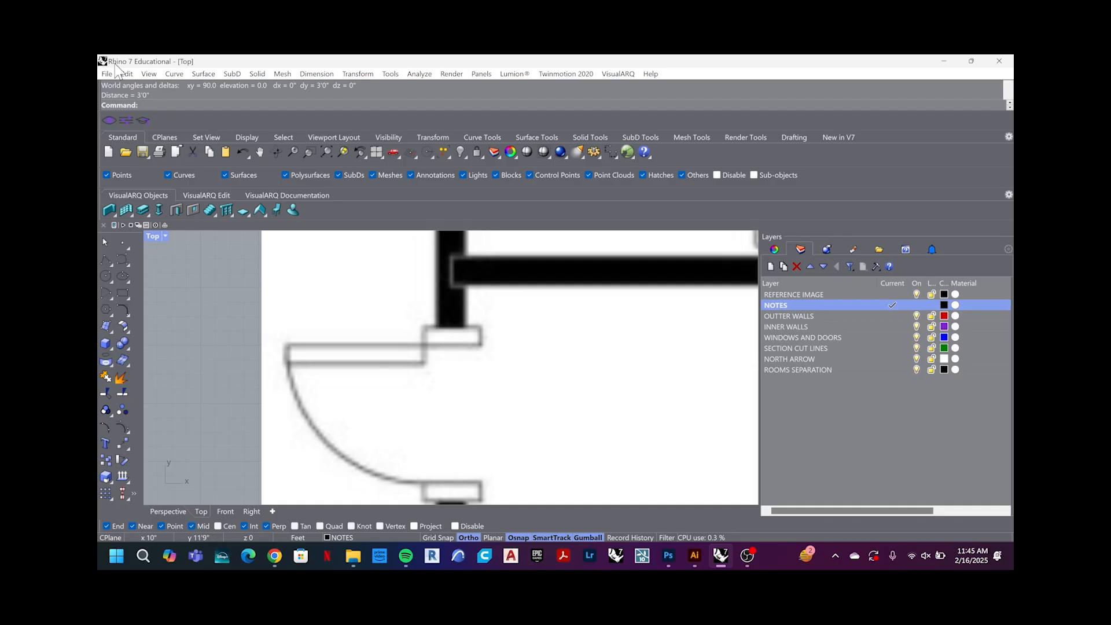
Step: Create a new layer named DIMENSIONS between the NORTH ARROW and ROOMS SEPARATION layers
scroll(526, 383, down, 5)
scroll(527, 383, down, 3)
scroll(551, 381, up, 2)
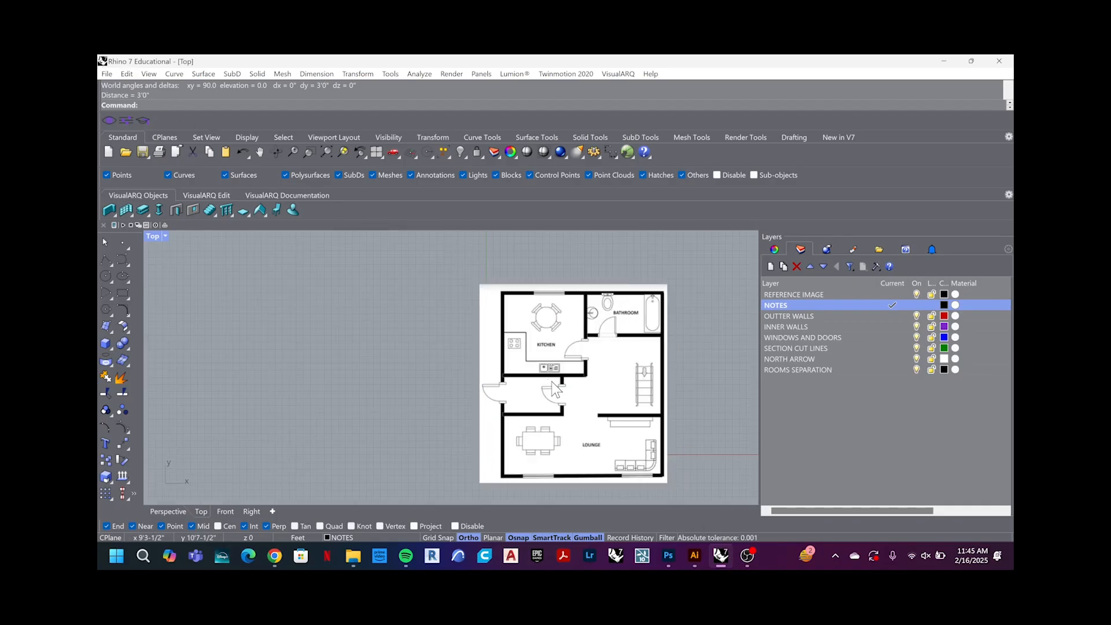
right_drag(565, 363, 520, 362)
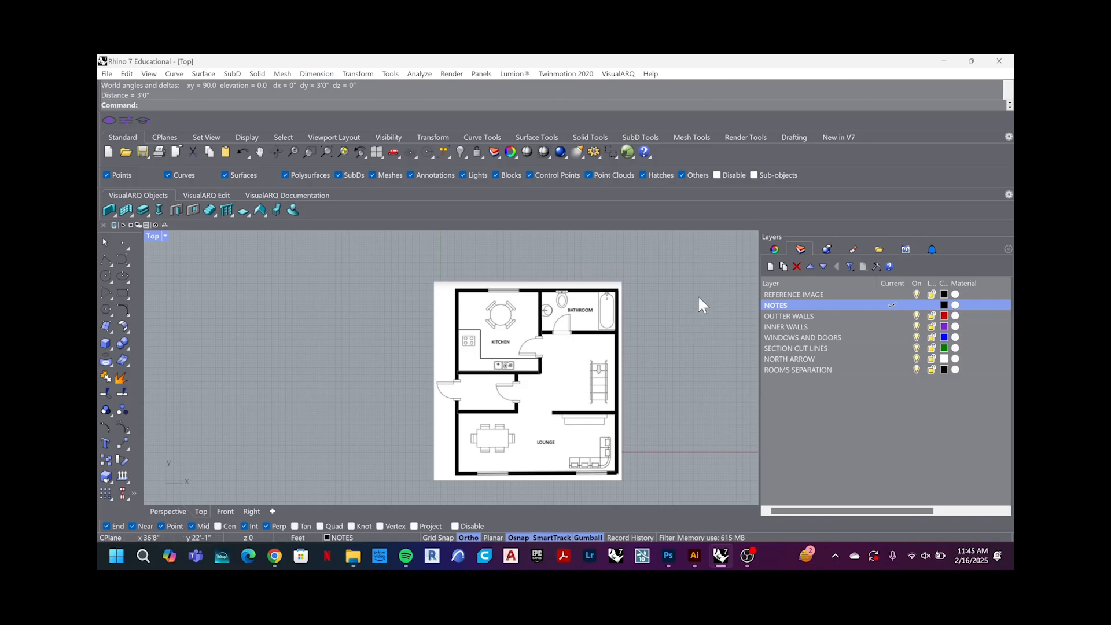
click(793, 369)
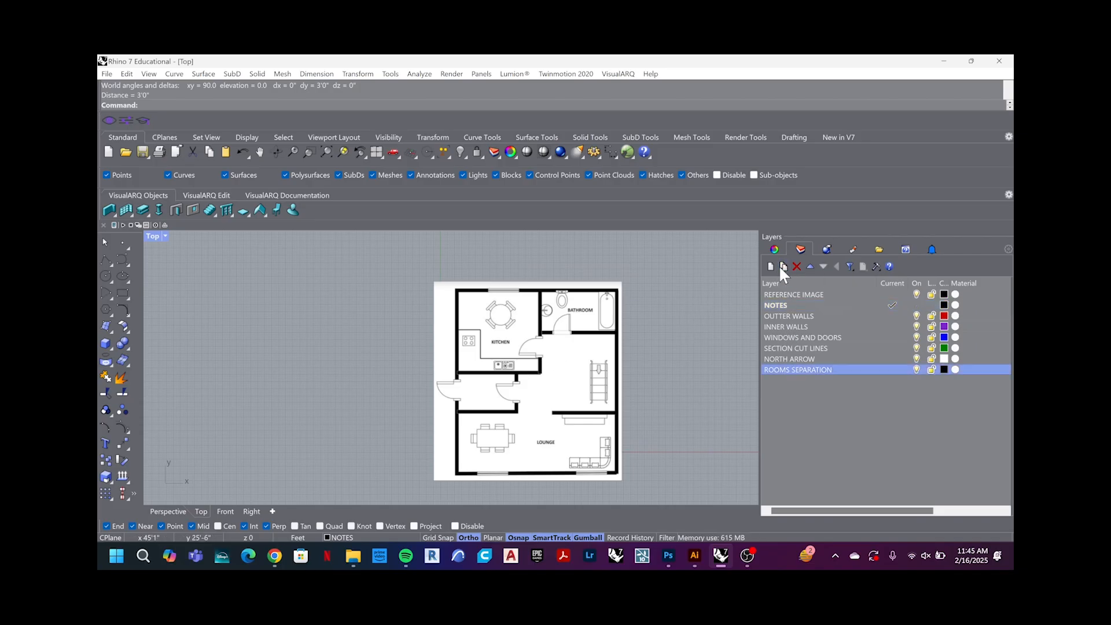
click(779, 359)
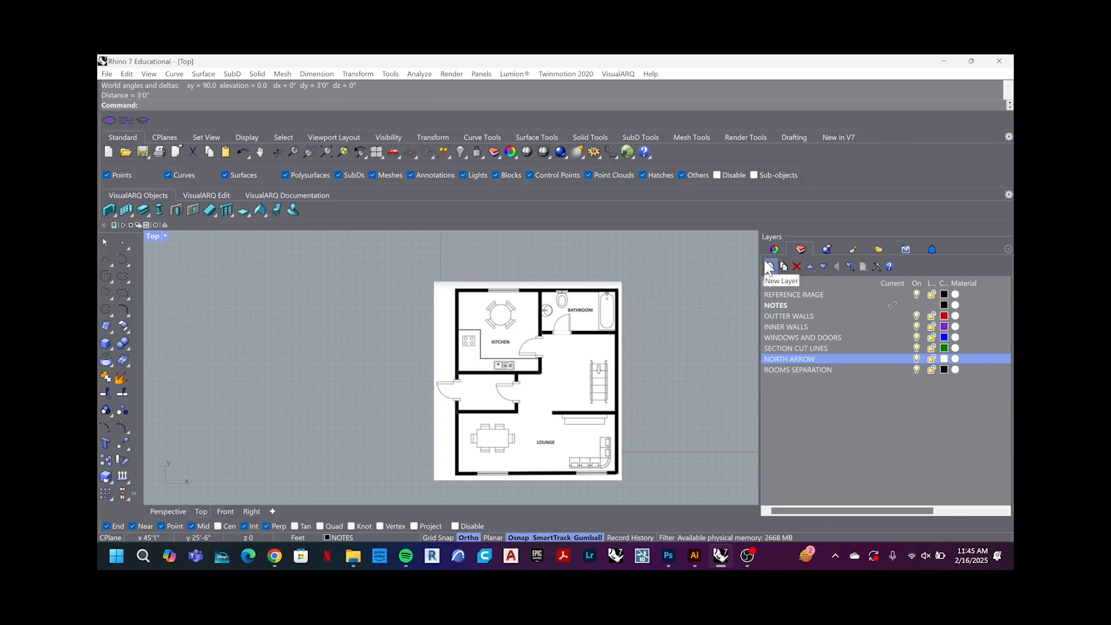
click(771, 266)
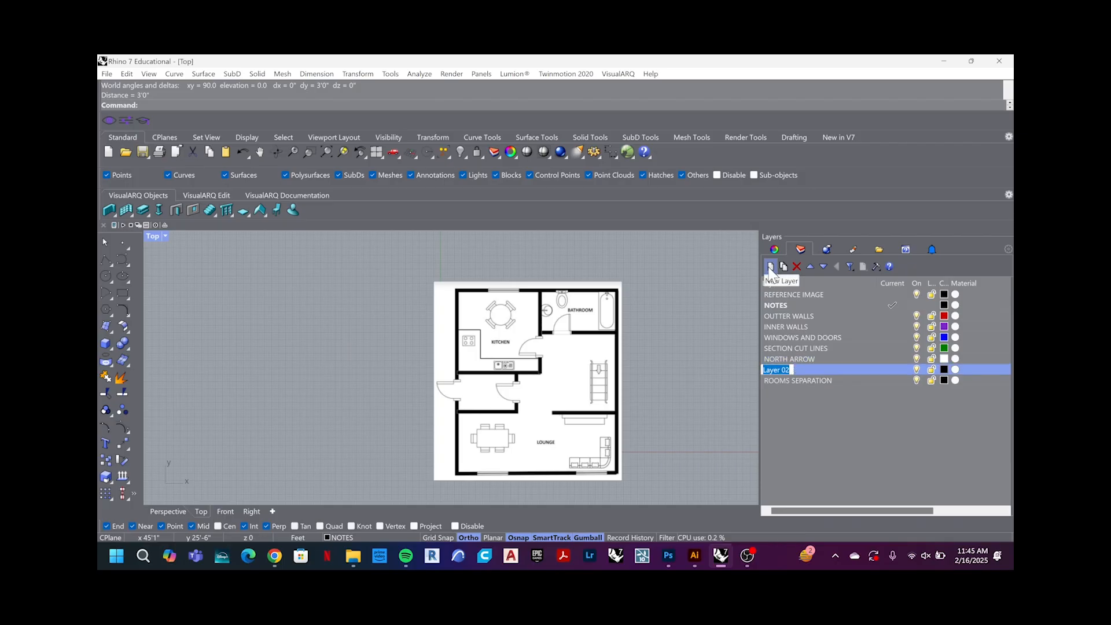
text(DIMENSI)
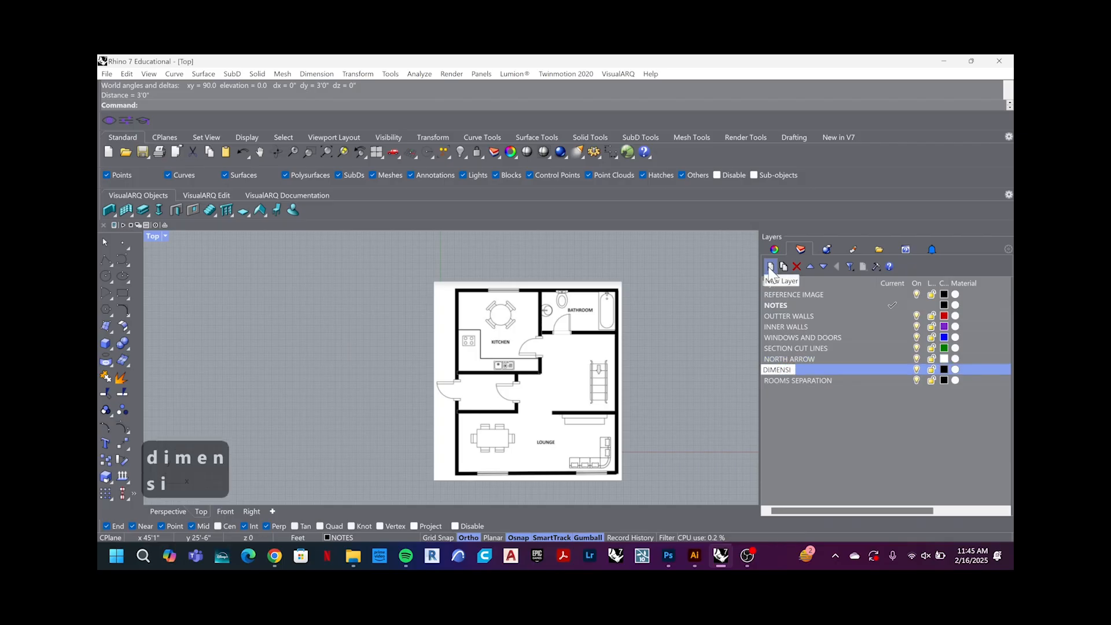
key(BackSpace)
text(IONS)
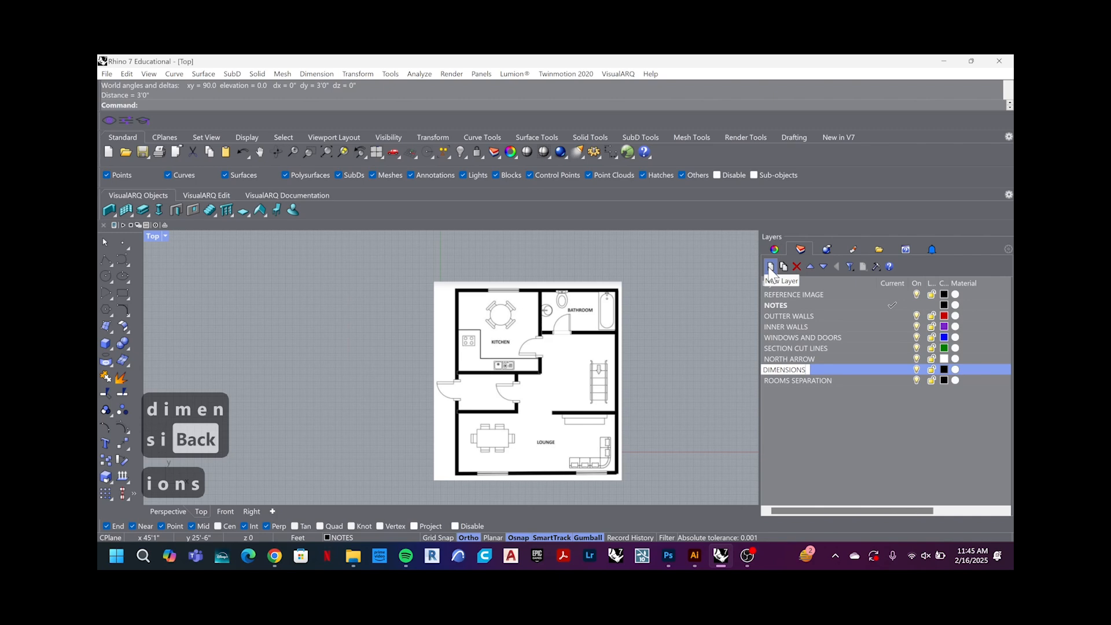
click(833, 450)
click(832, 451)
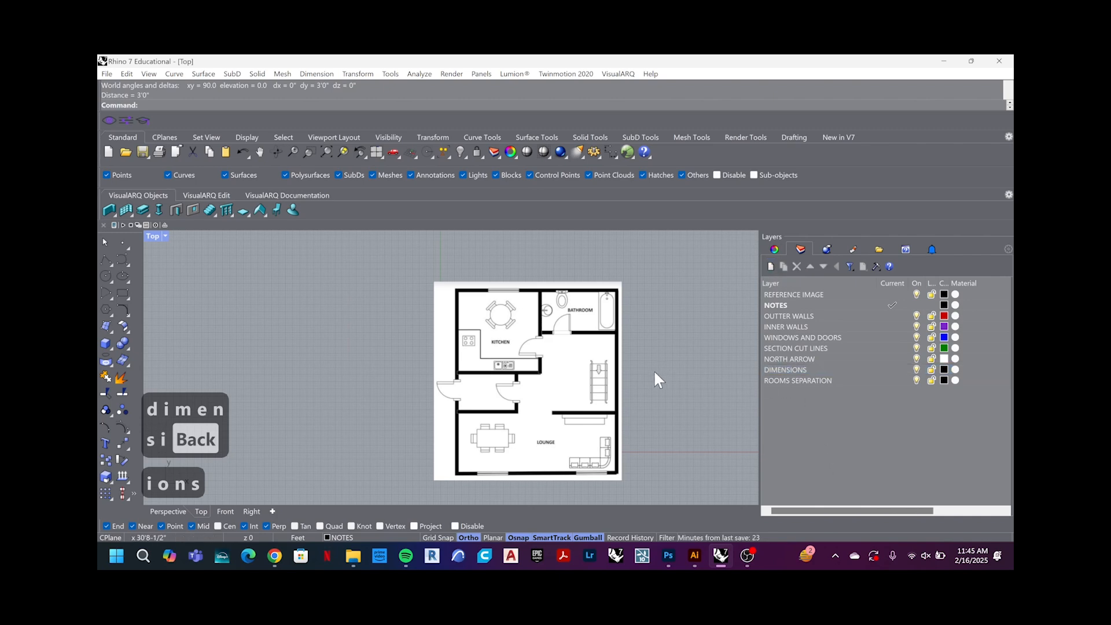
Step: Measure the full length of the house's right outer wall, from its upper outer corner at the bathroom to its lower corner at the lounge
right_drag(655, 373, 666, 362)
drag(673, 334, 562, 416)
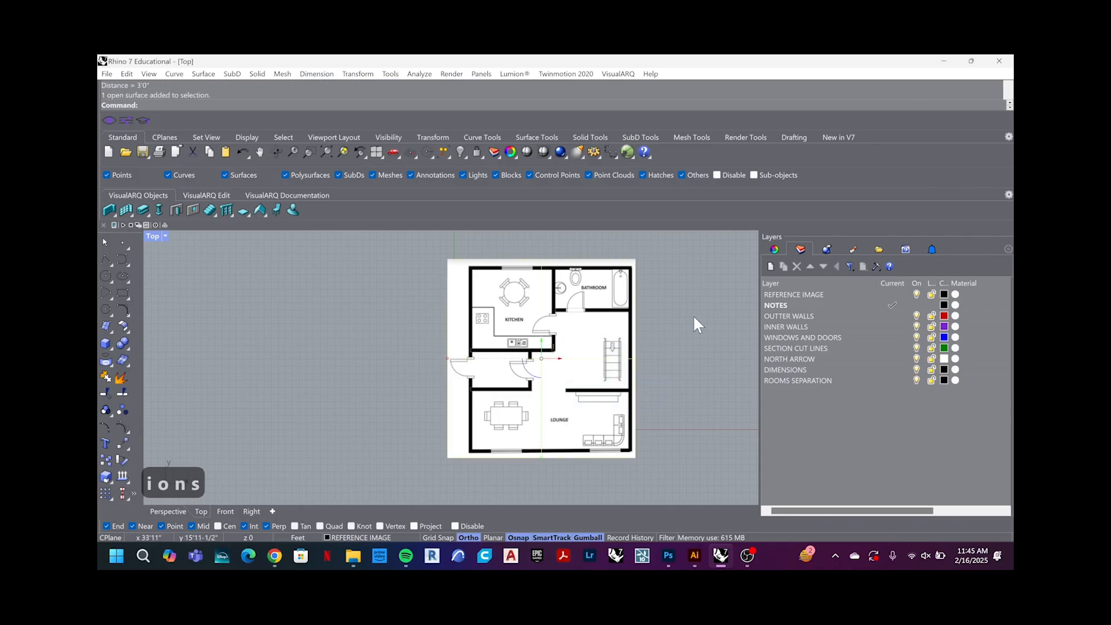
right_drag(681, 313, 649, 333)
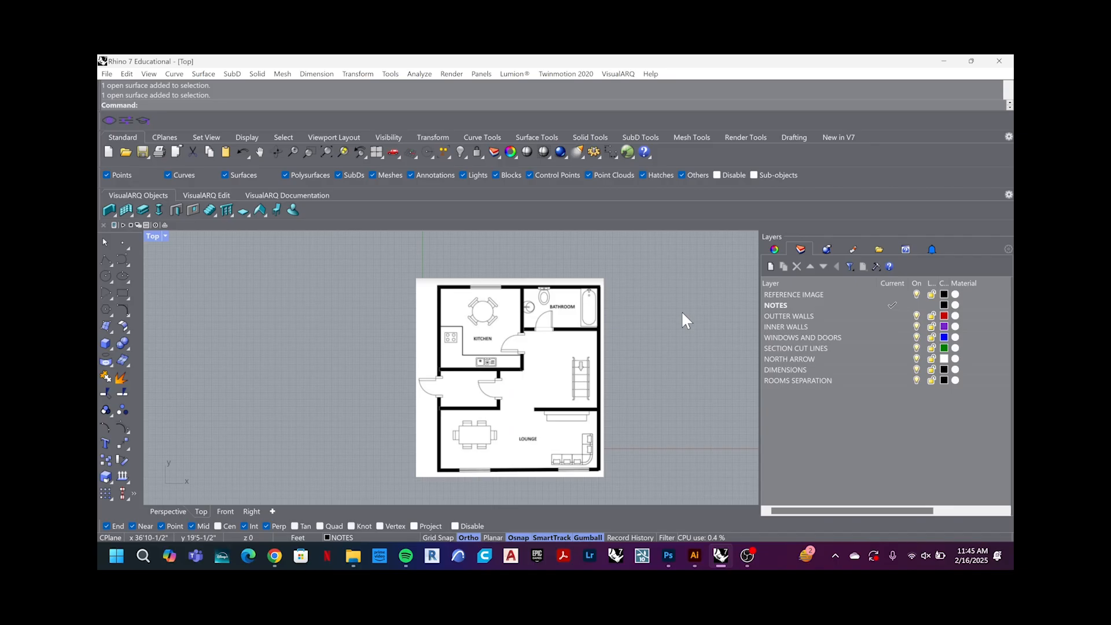
text(dis)
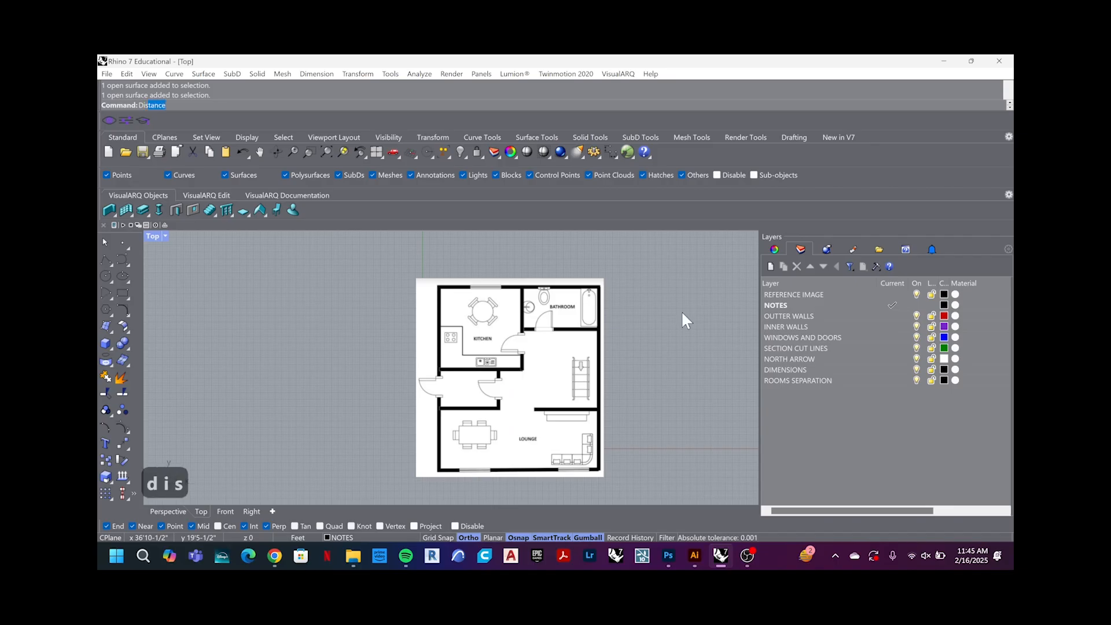
key(Return)
scroll(608, 281, up, 6)
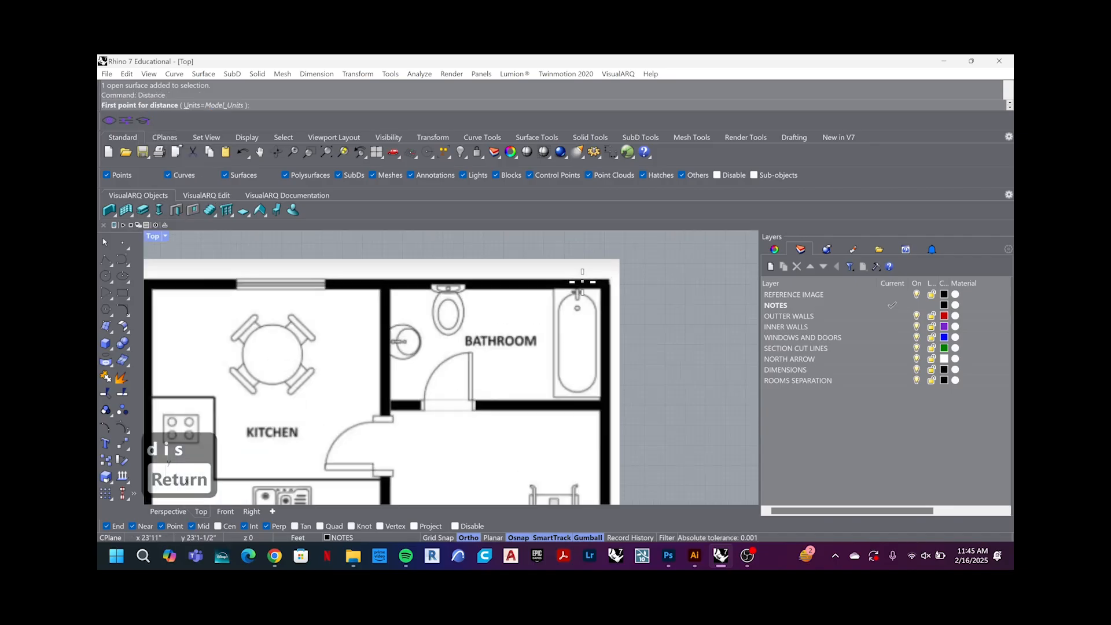
click(615, 275)
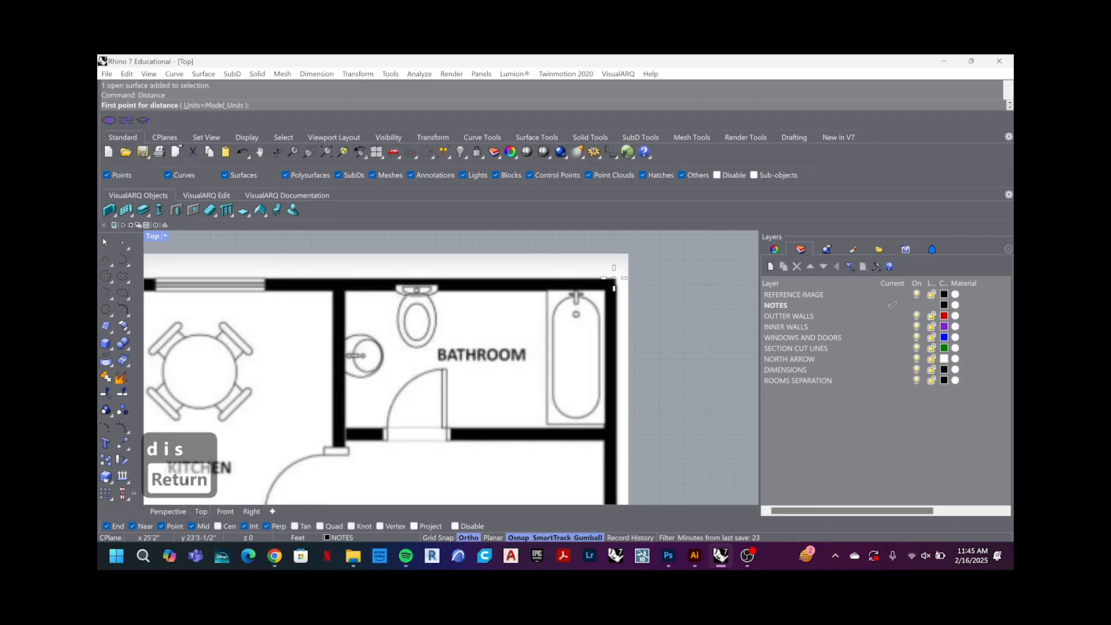
scroll(614, 284, down, 6)
scroll(615, 363, up, 6)
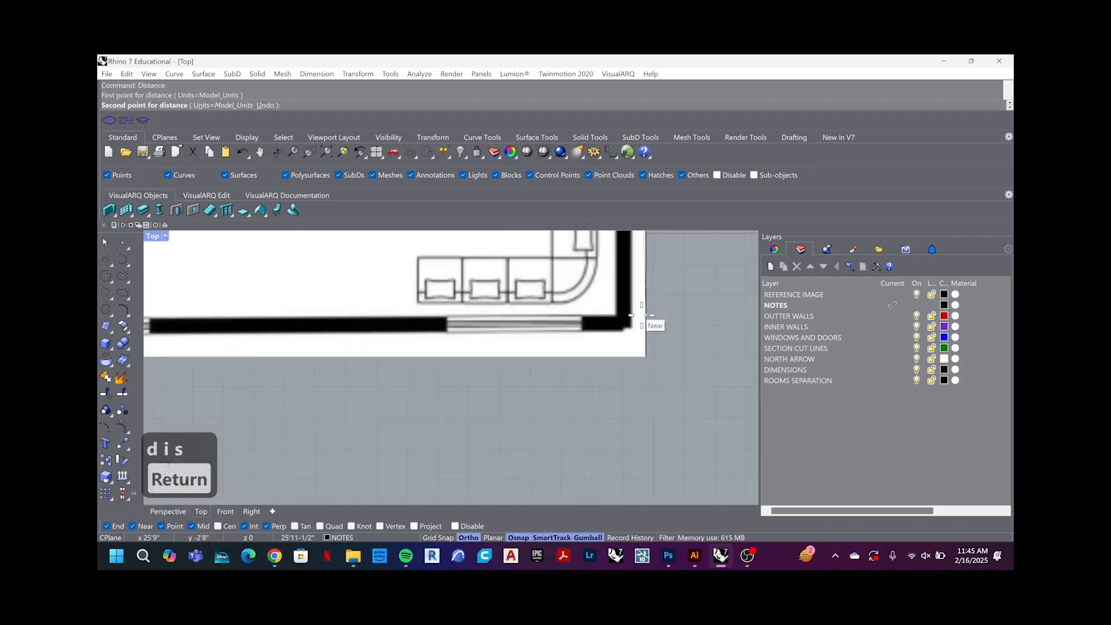
click(630, 330)
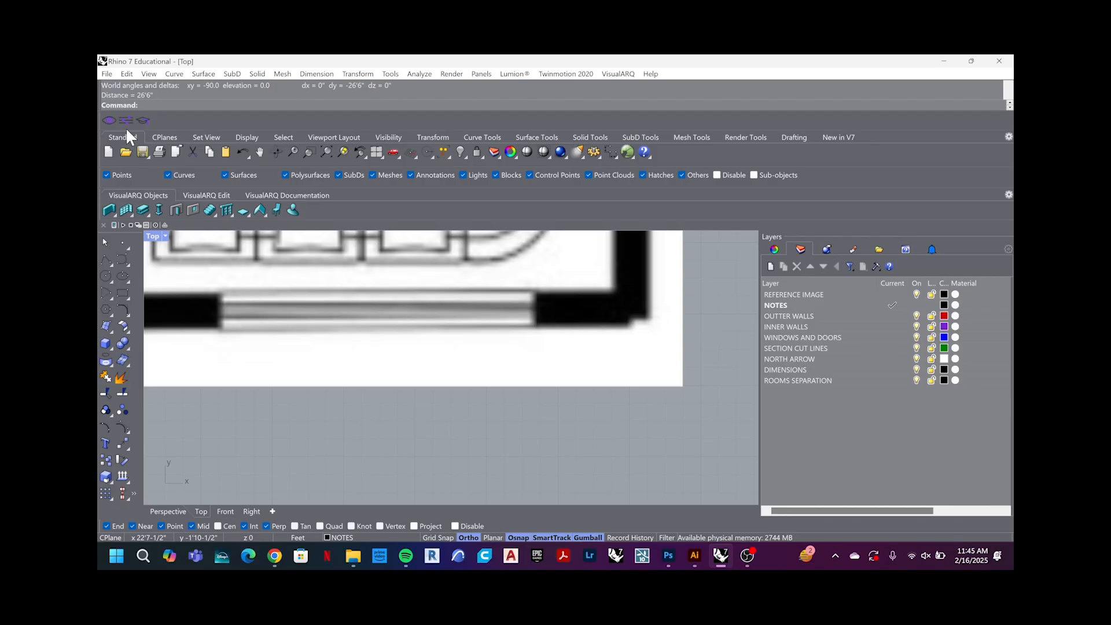
scroll(556, 359, down, 6)
right_drag(487, 434, 461, 437)
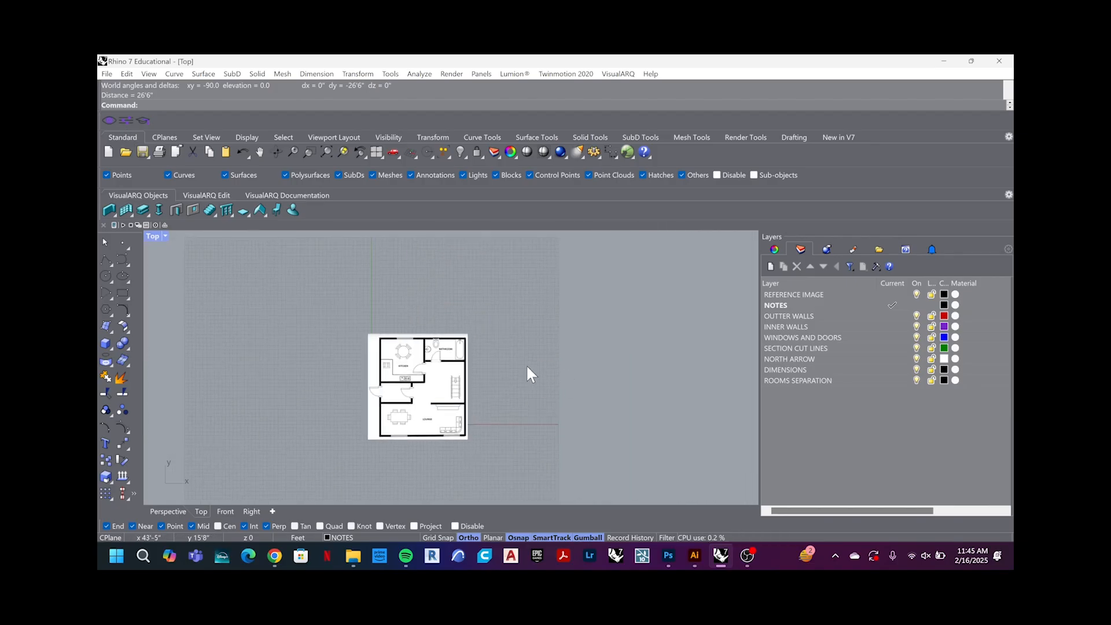
drag(503, 359, 390, 430)
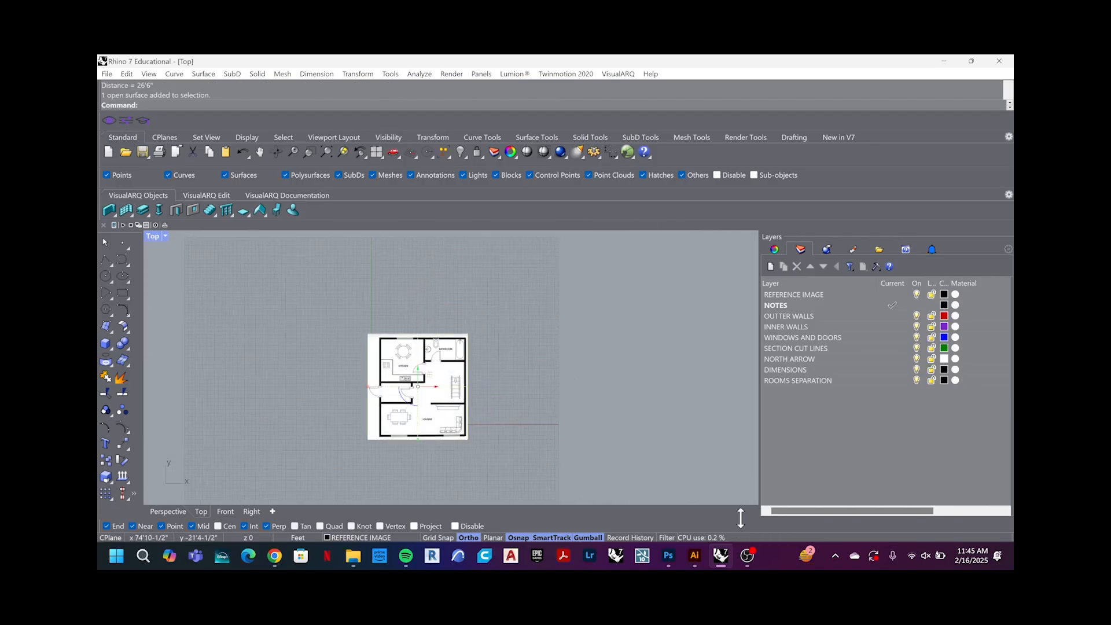
click(748, 554)
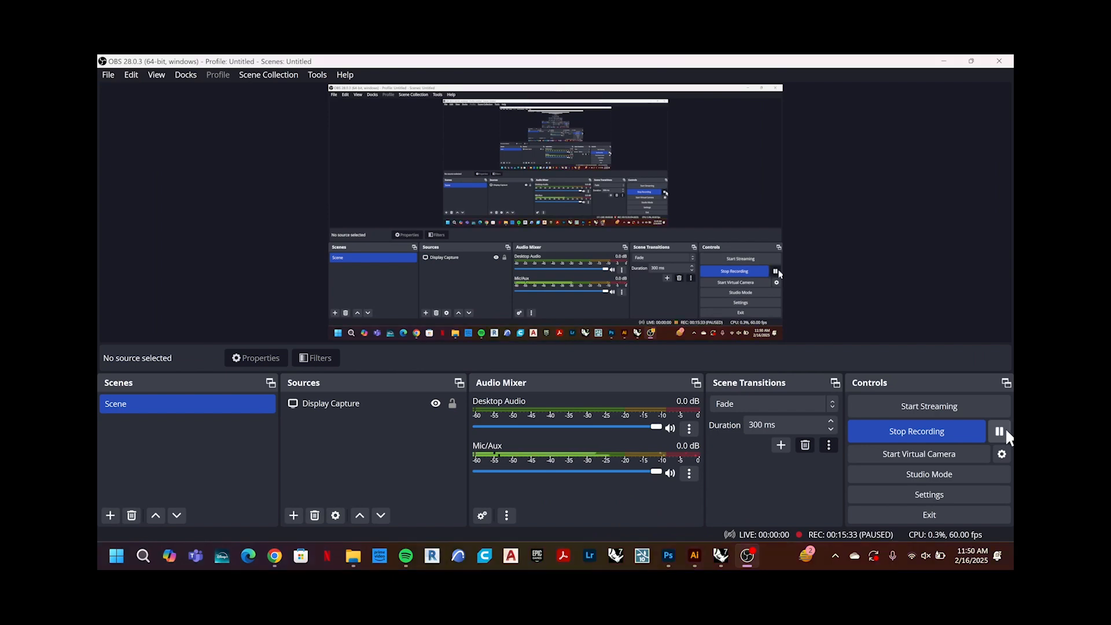
click(944, 63)
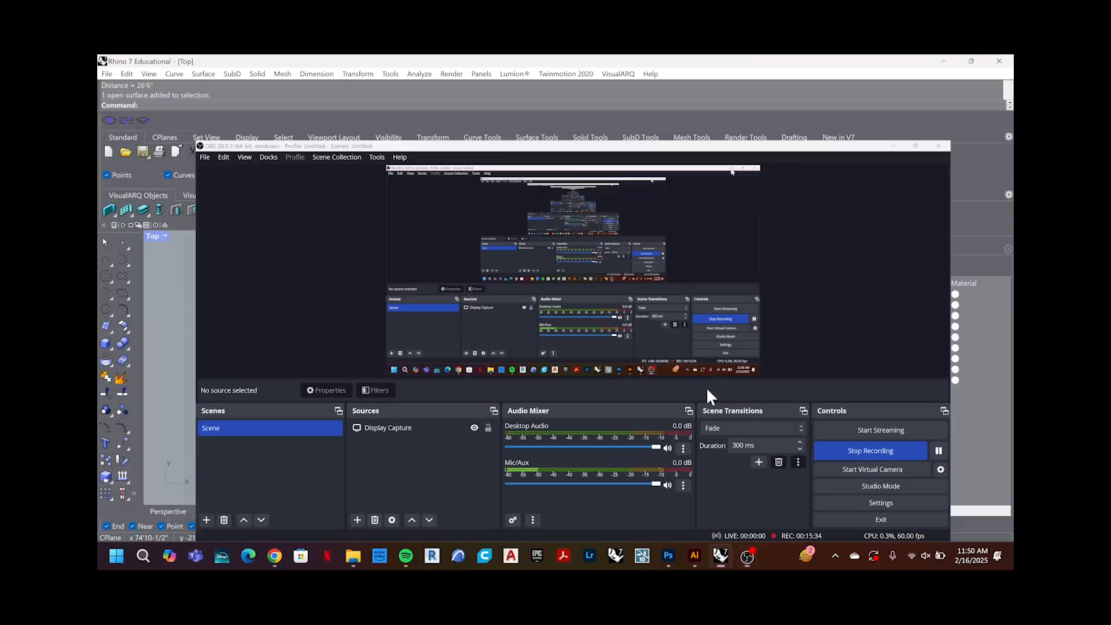
Step: Measure the thickness of the lounge's lower outer wall at the left edge of the window beside the corner sofa
scroll(429, 418, up, 5)
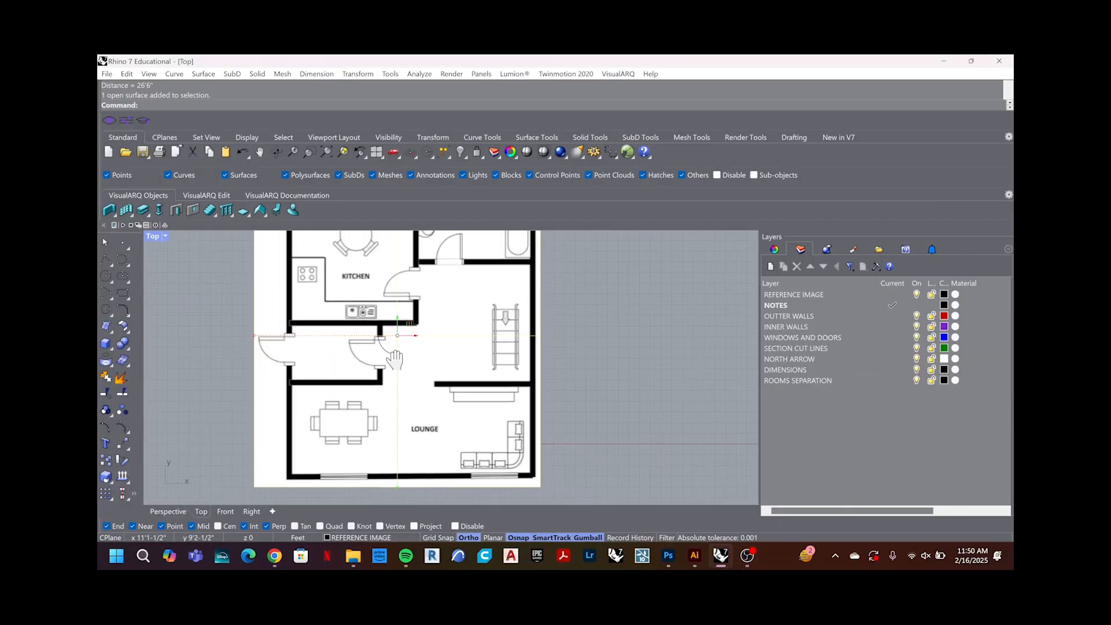
right_drag(391, 350, 406, 375)
scroll(600, 386, down, 2)
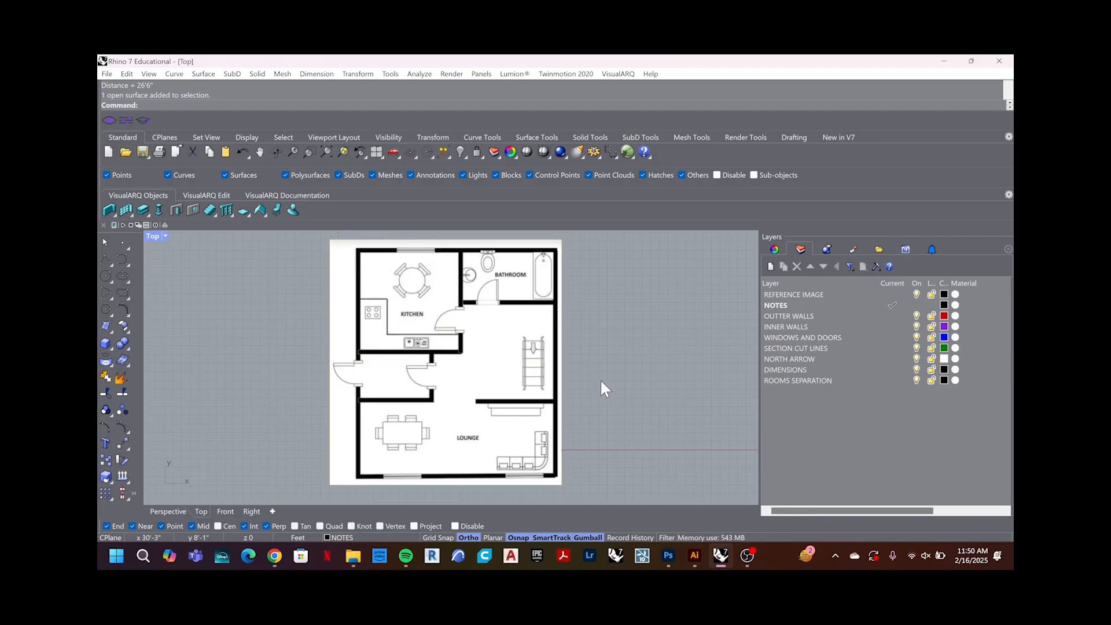
scroll(601, 382, down, 1)
scroll(570, 350, up, 2)
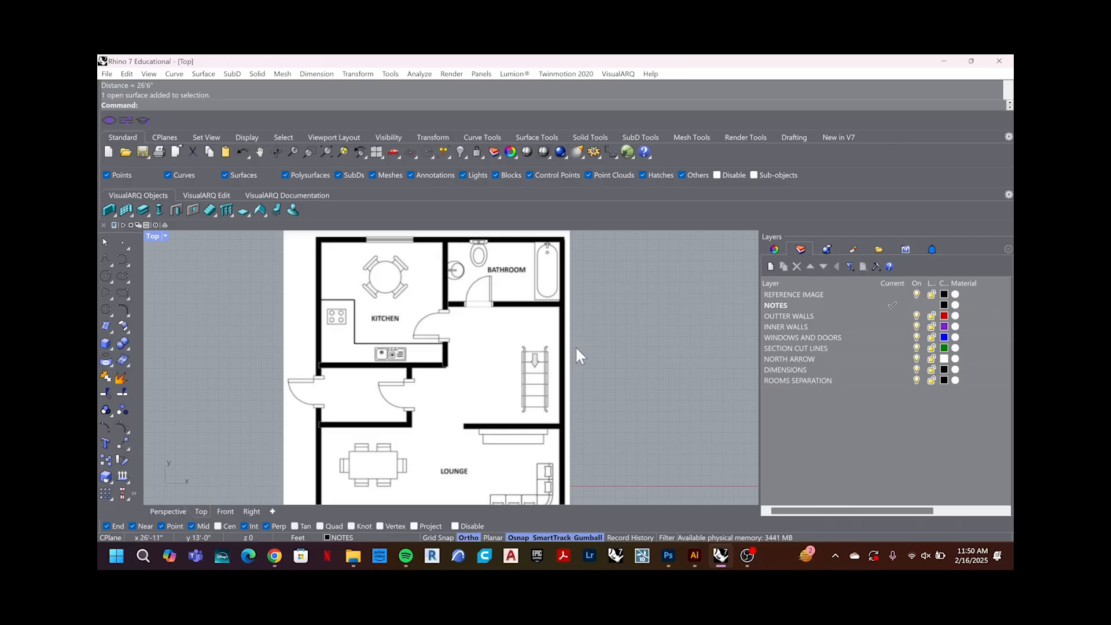
right_drag(578, 354, 637, 303)
scroll(636, 315, down, 3)
scroll(609, 333, up, 2)
scroll(609, 333, up, 1)
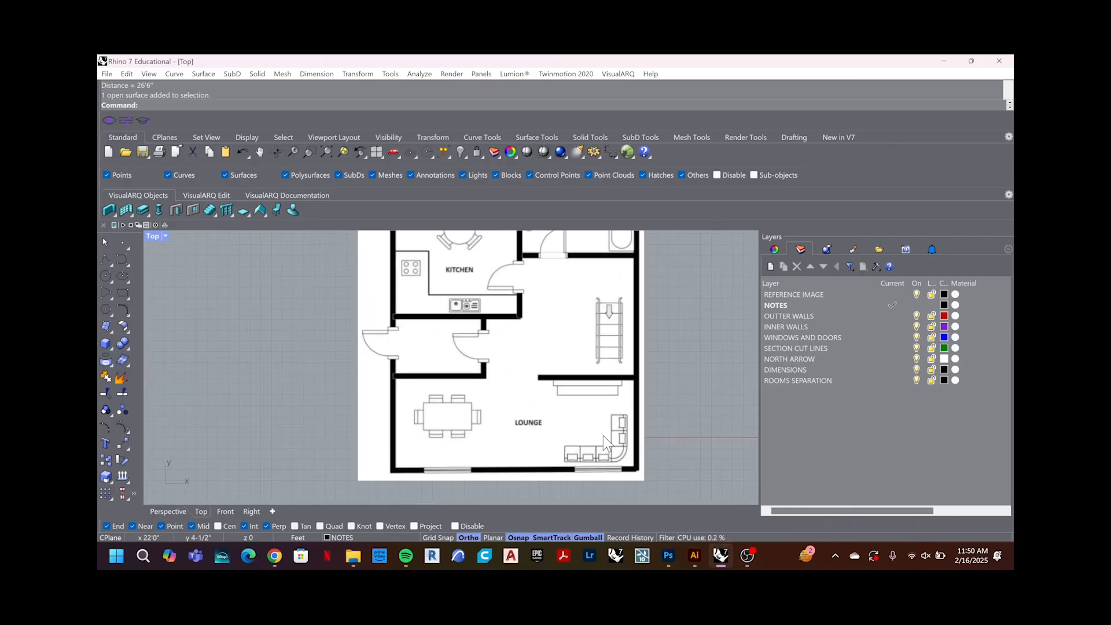
scroll(605, 482, up, 4)
text(dis)
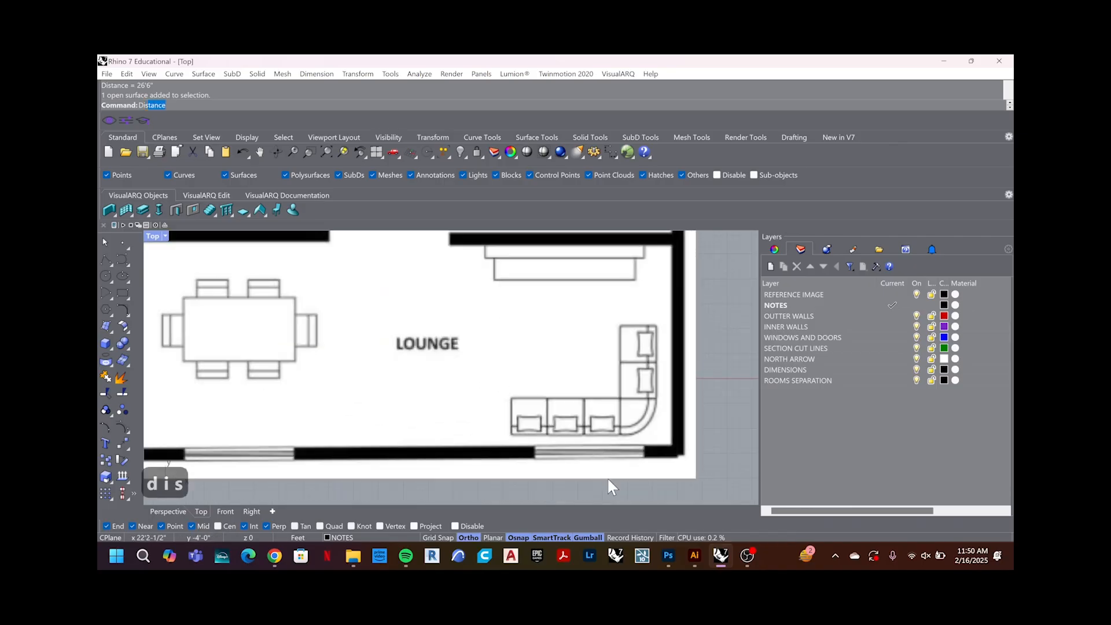
key(Return)
scroll(530, 450, up, 3)
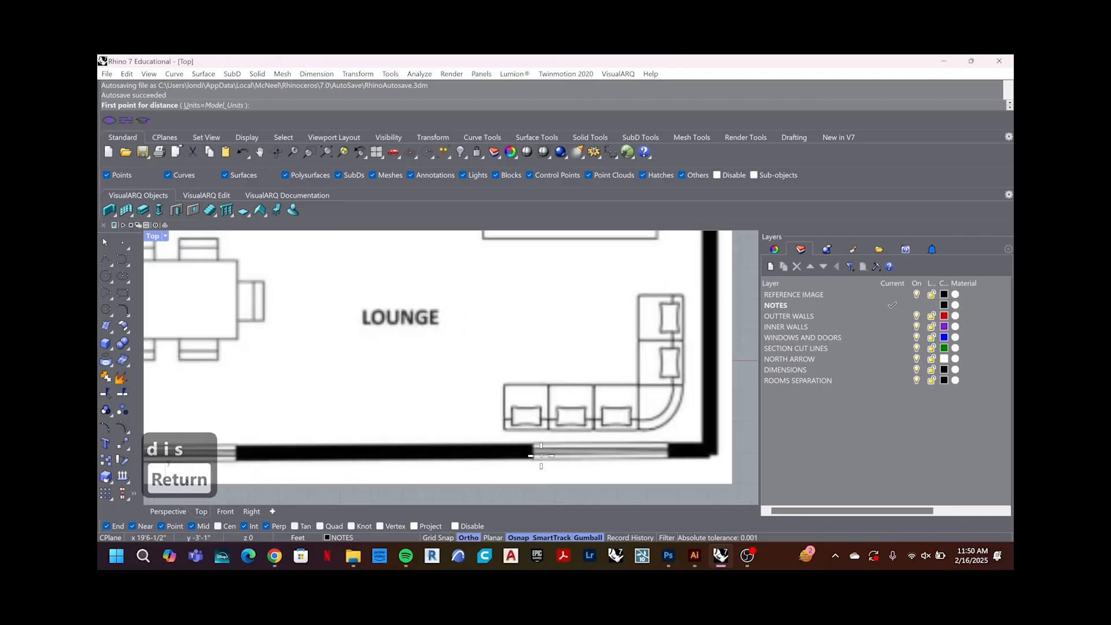
click(528, 449)
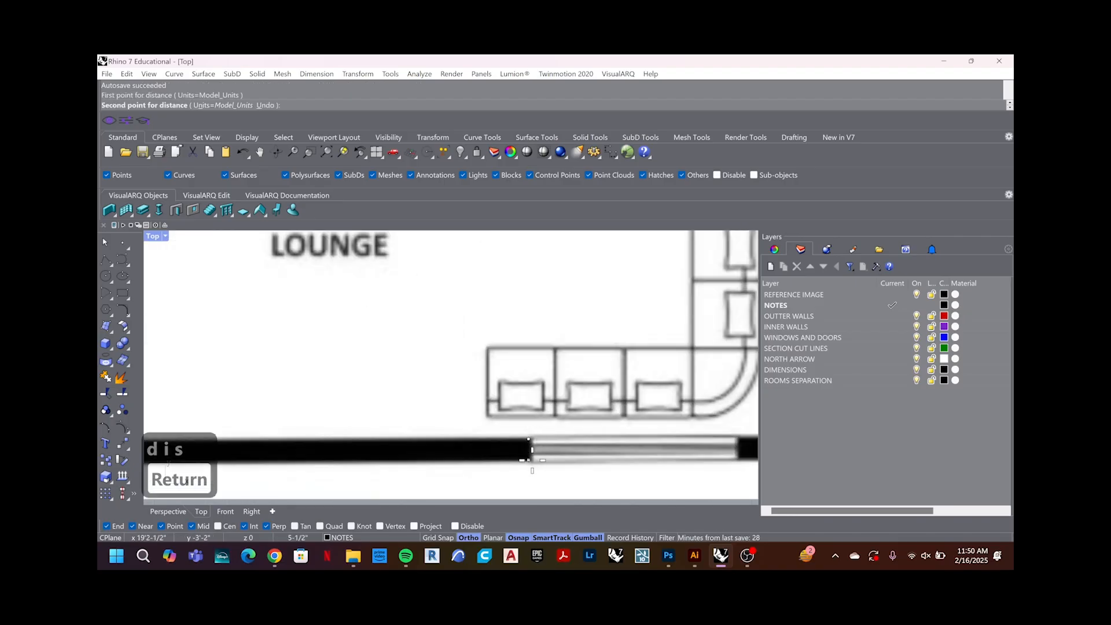
click(531, 462)
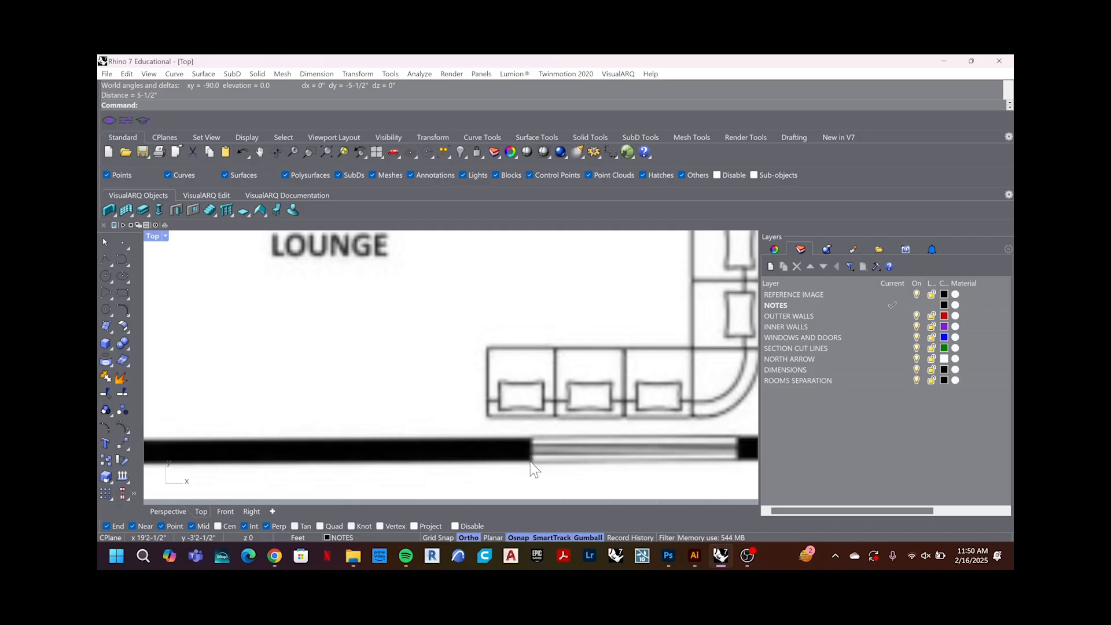
scroll(531, 461, down, 6)
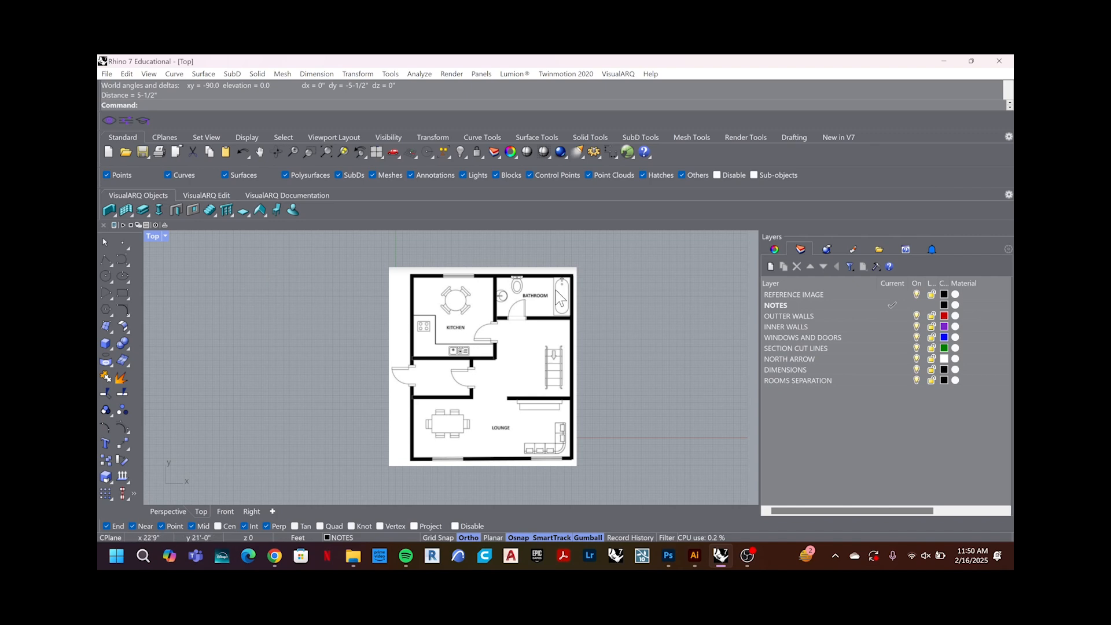
scroll(555, 287, up, 5)
scroll(554, 280, up, 2)
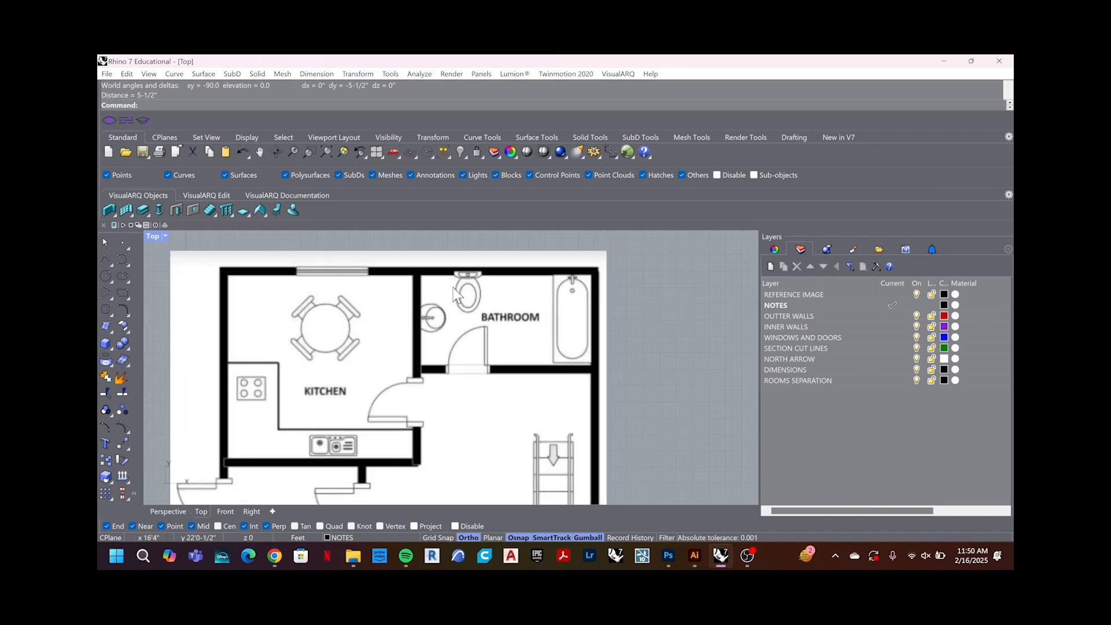
scroll(431, 366, down, 5)
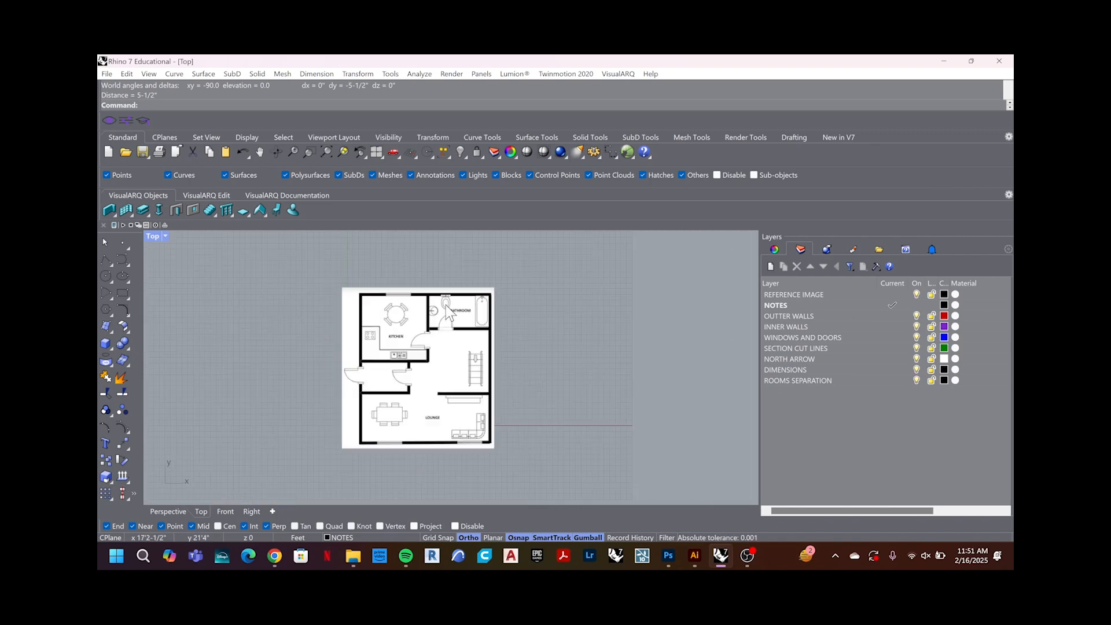
Step: Start a new text object for the NOTES layer and enter the heading NOTES: on its first line
scroll(429, 365, up, 1)
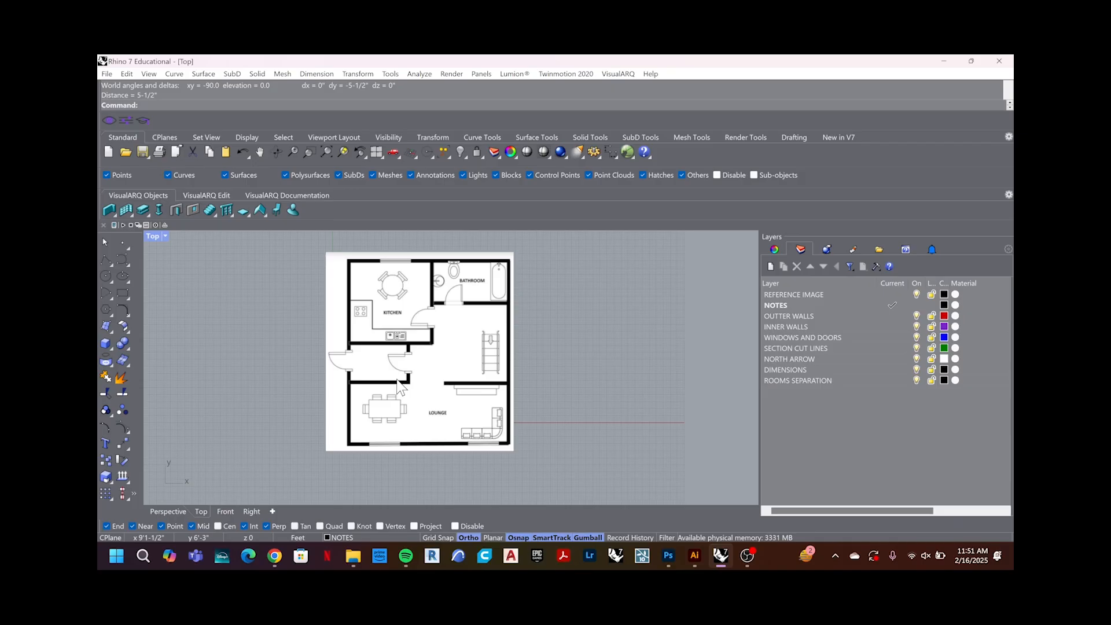
right_drag(423, 379, 501, 367)
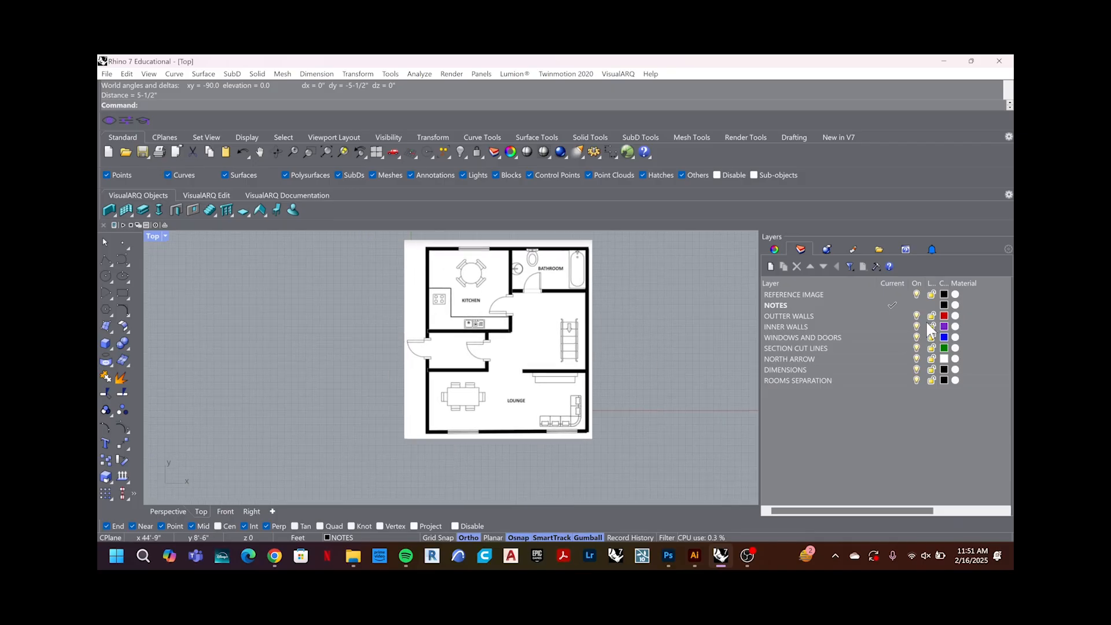
click(868, 305)
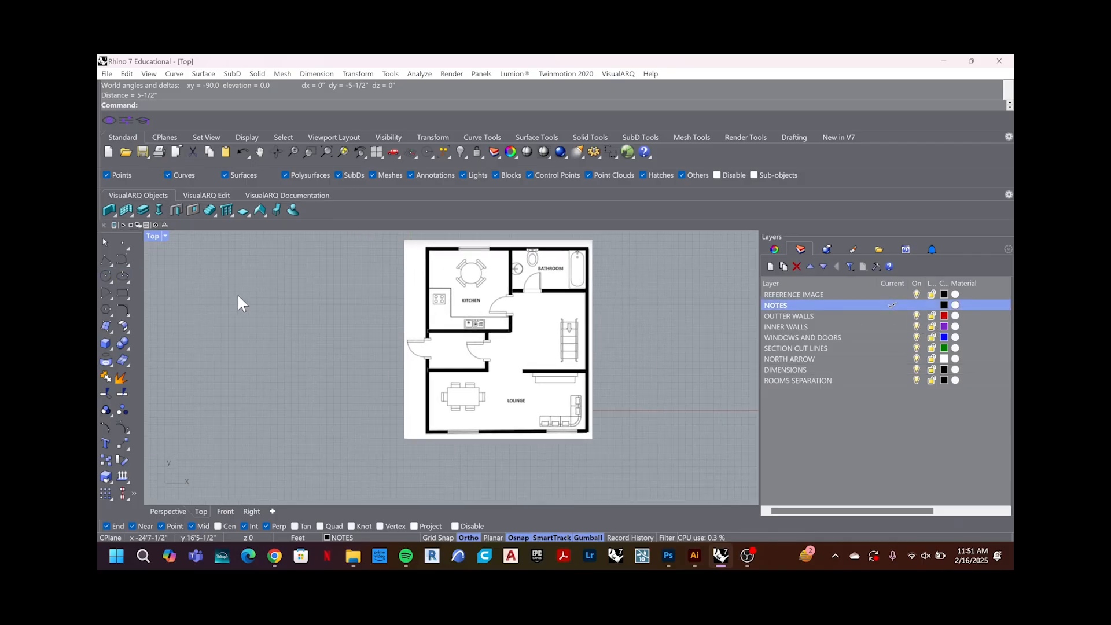
text(text)
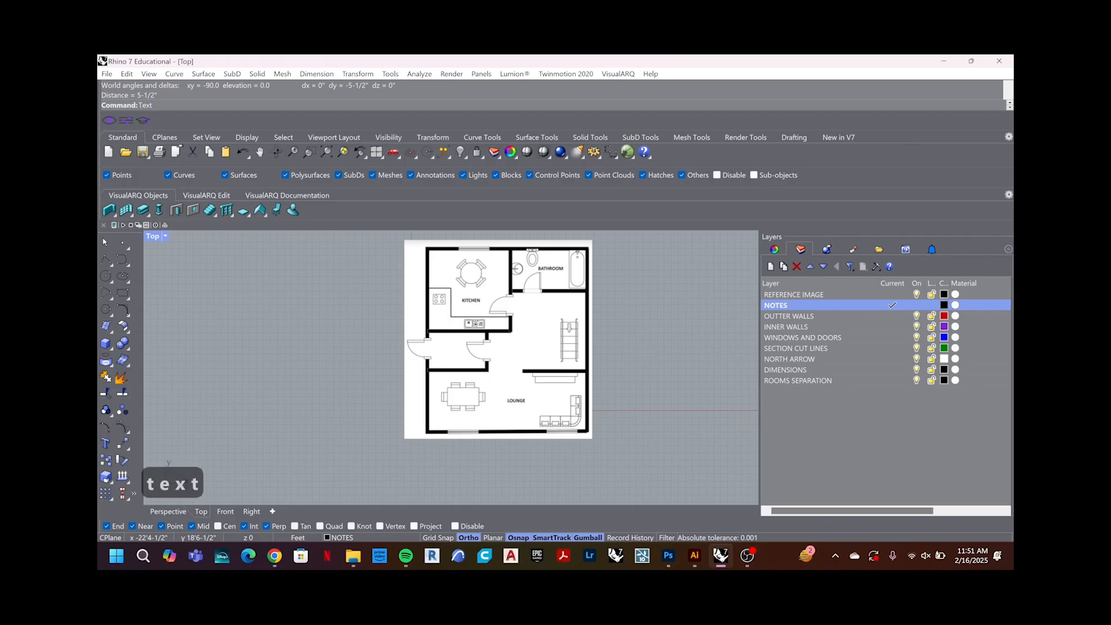
key(Return)
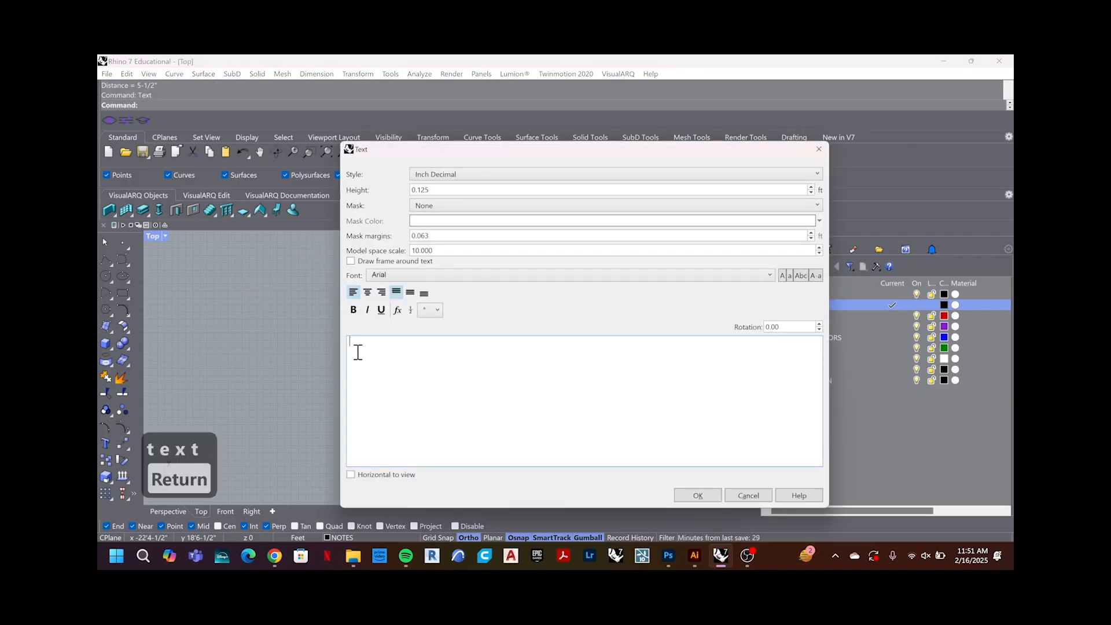
text(NOTES:)
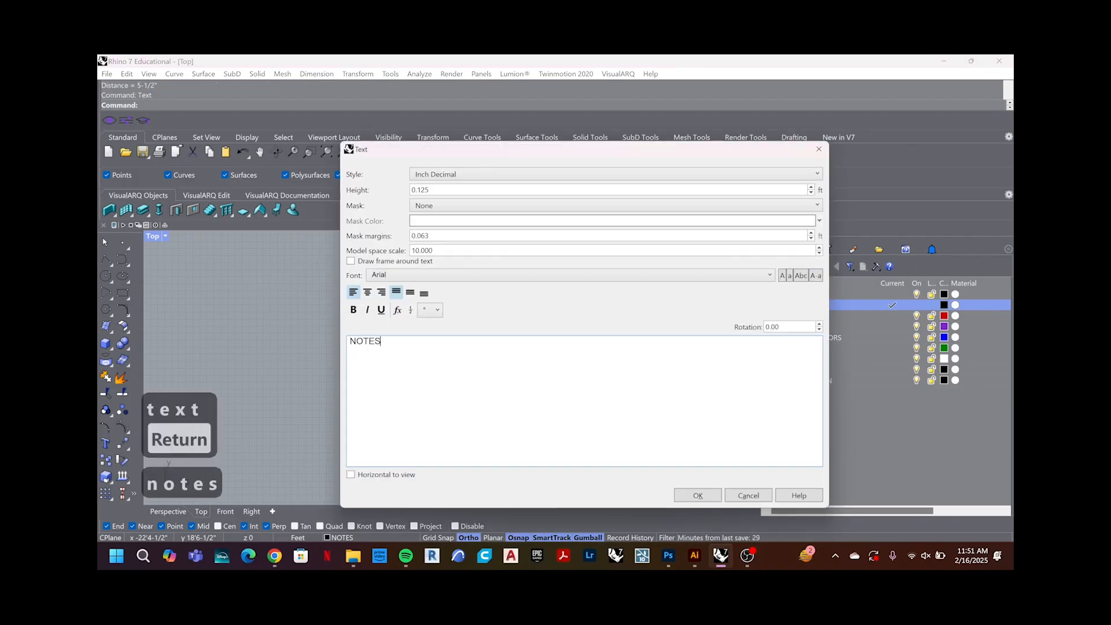
key(Return)
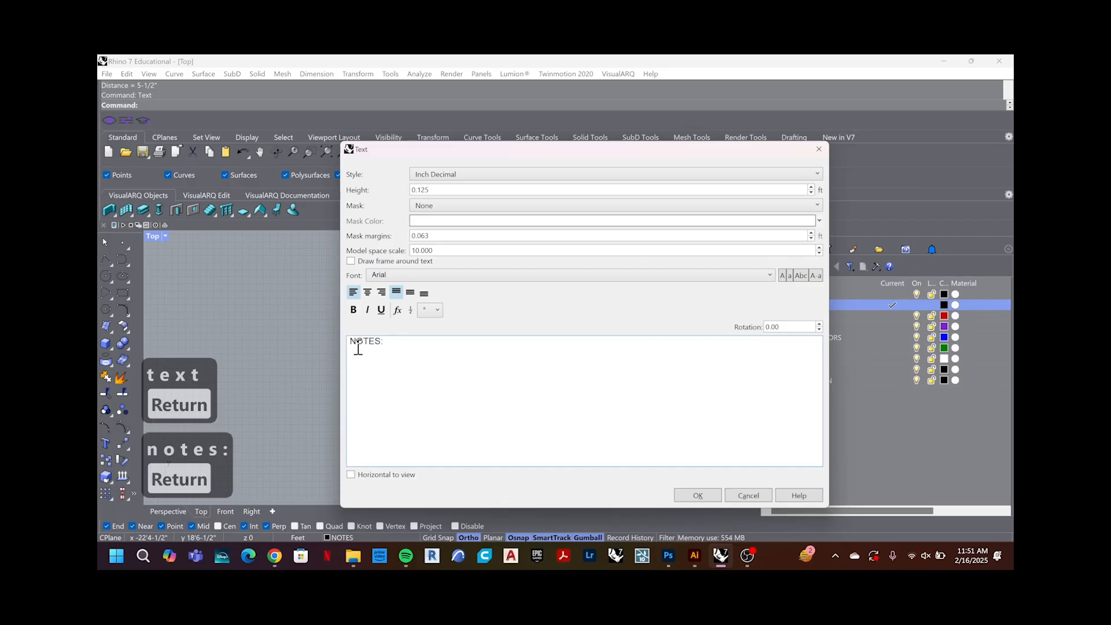
Step: Add the line STANDARD DOOR WIDTH: 36" below the heading of the note text
text(STANDARD)
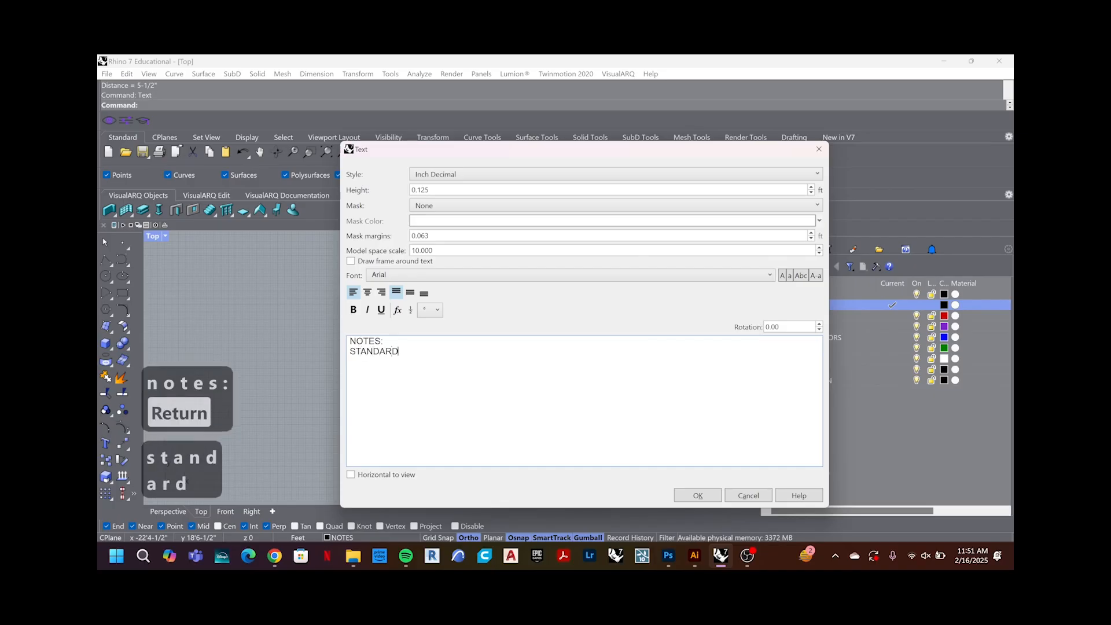
text( DOOR)
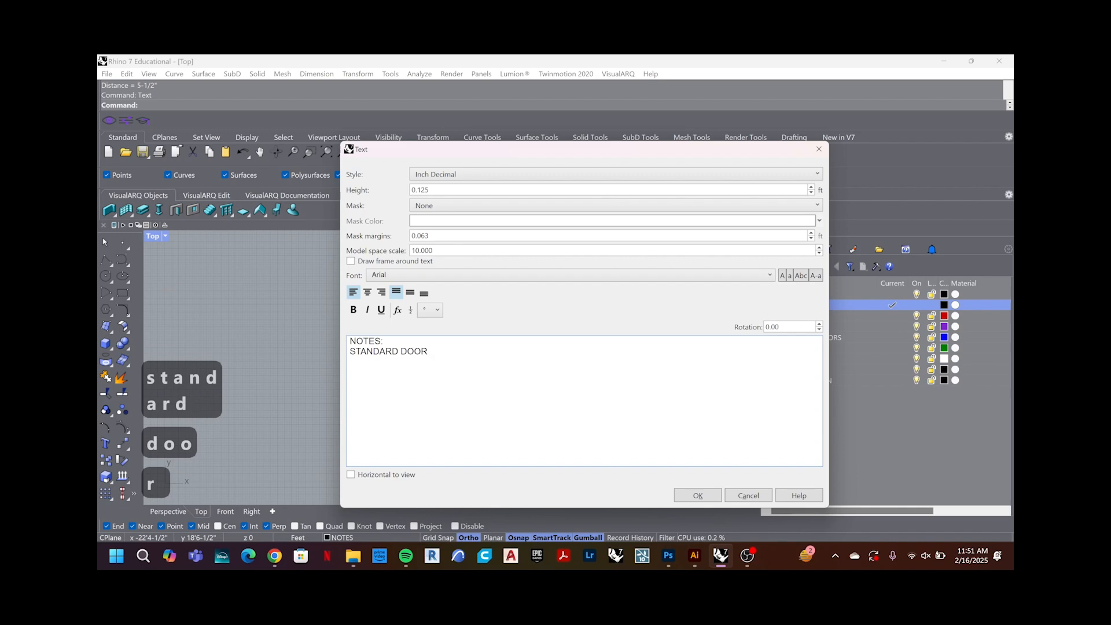
text( WIDHT)
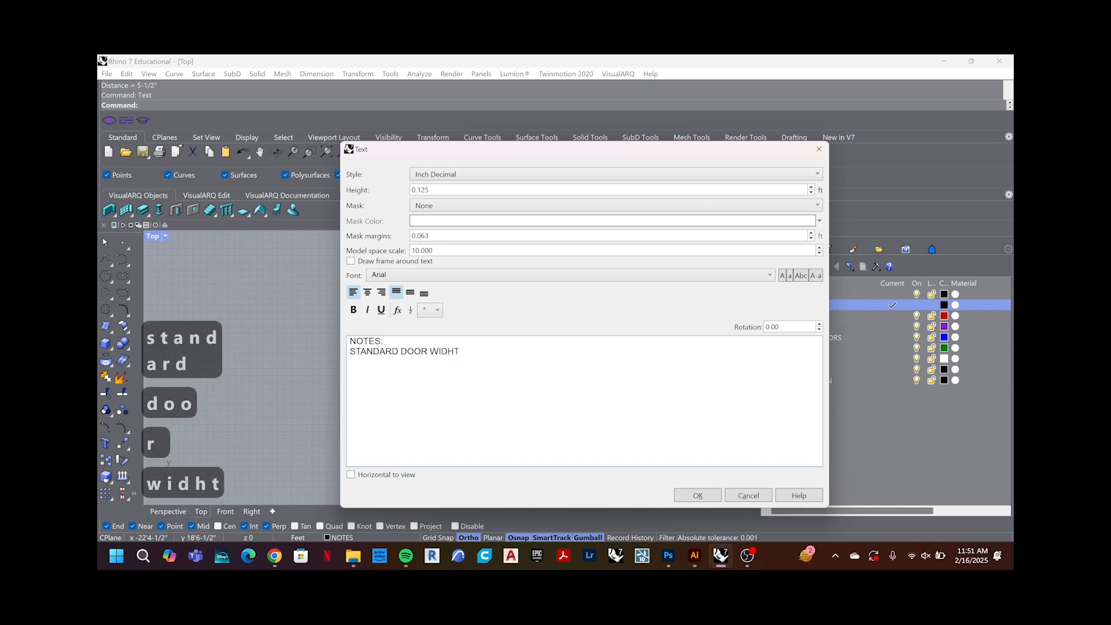
key(BackSpace)
key(BackSpace)
text(THE:)
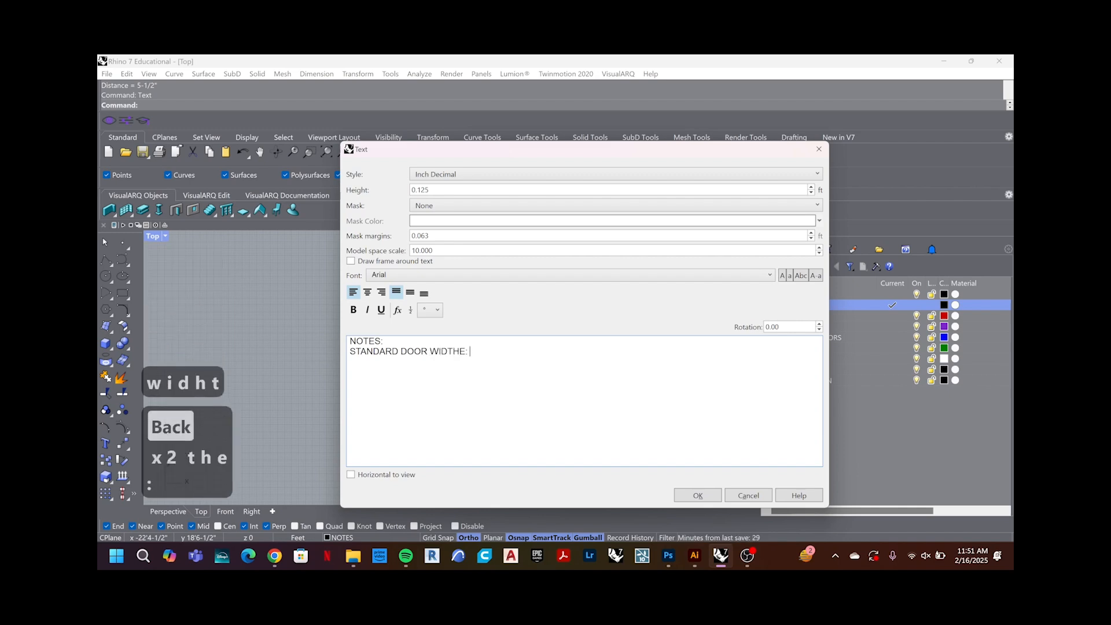
key(BackSpace)
key(BackSpace)
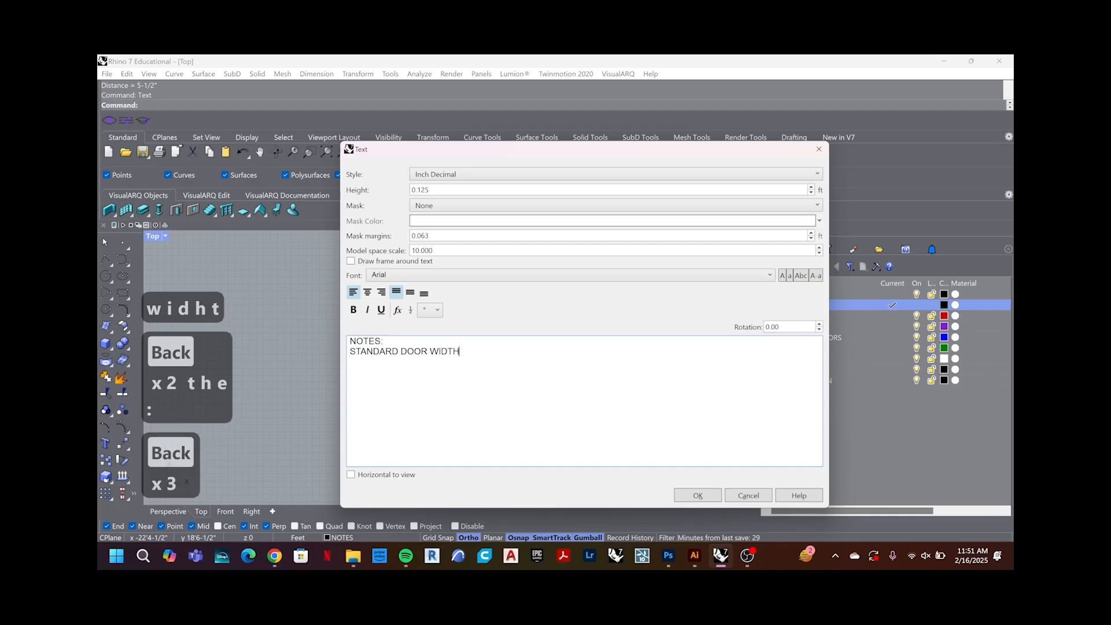
key(BackSpace)
key(BackSpace)
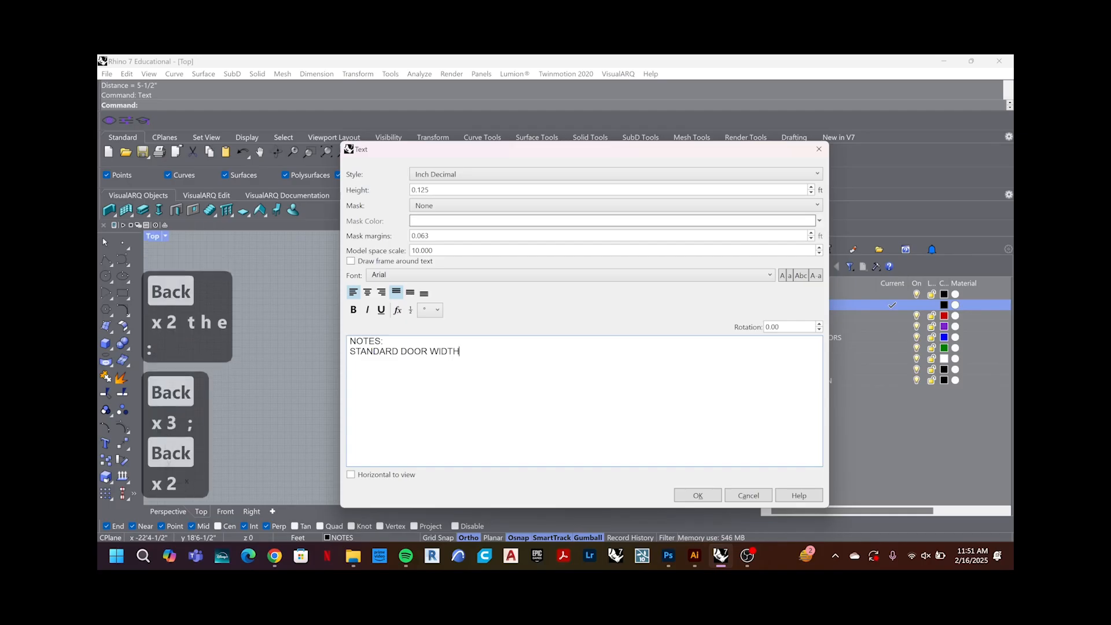
key(BackSpace)
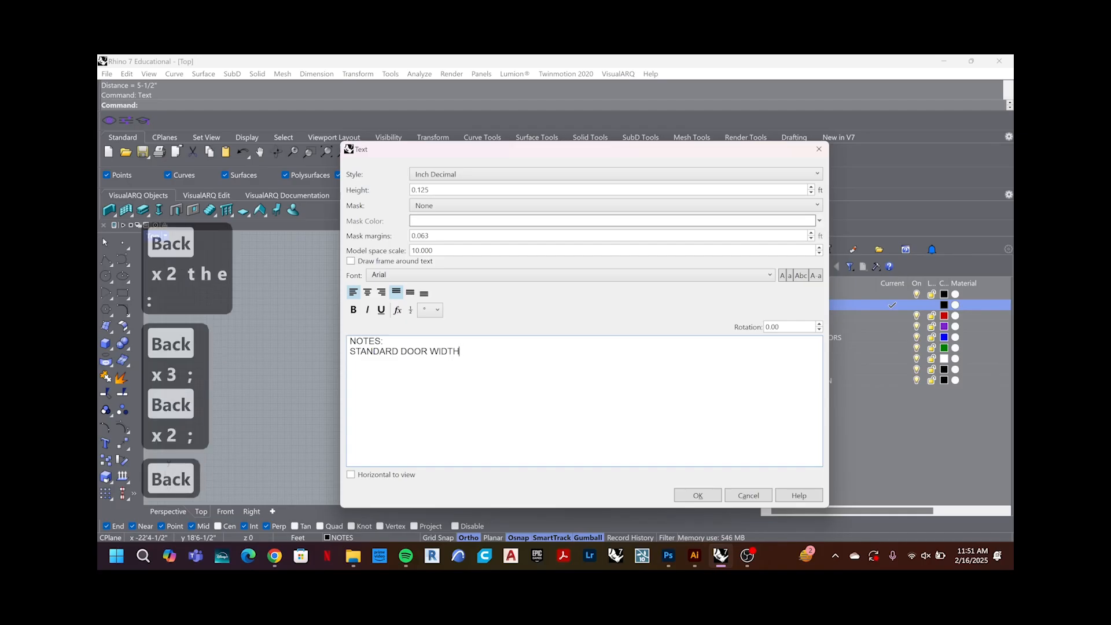
text(: 36)
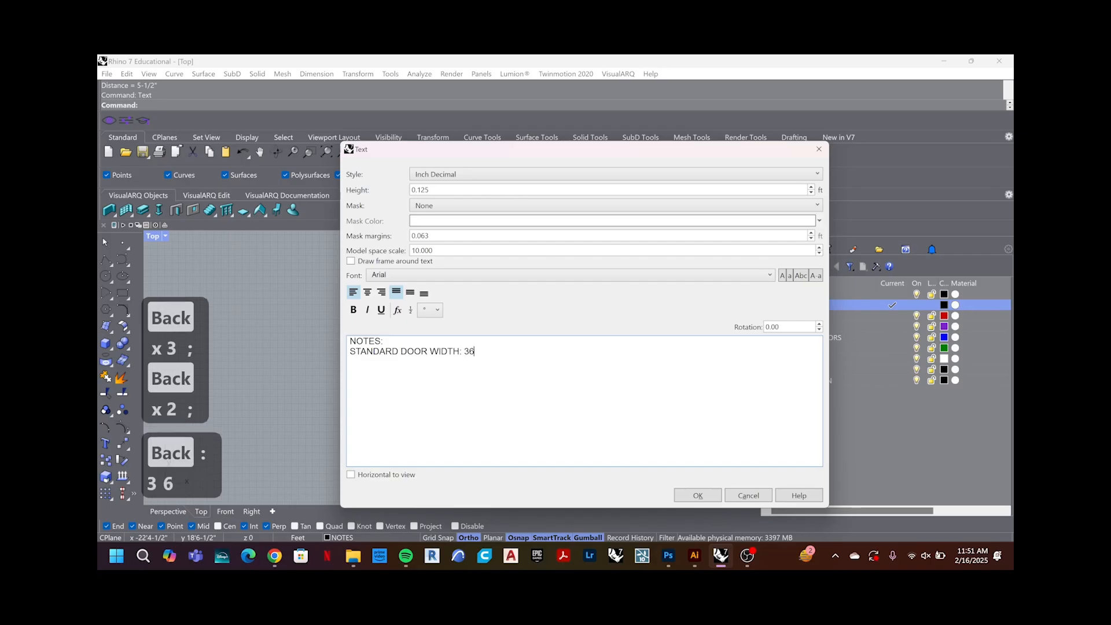
text(")
key(Return)
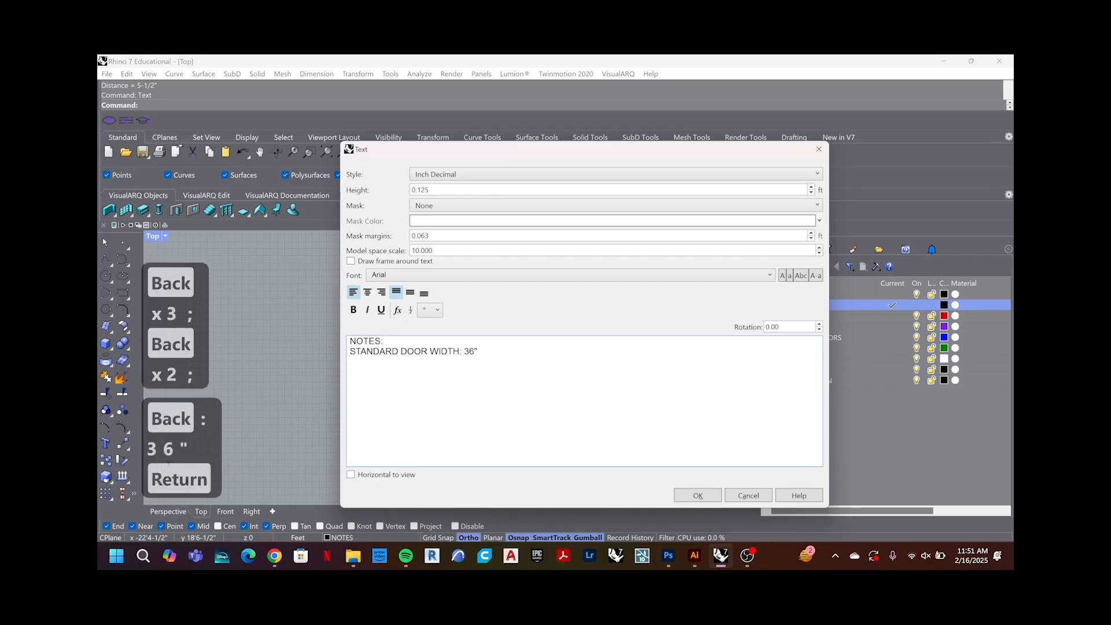
Step: Add the line OUTTER WALLS: 8" below the door width line of the note text
text(OUTTER )
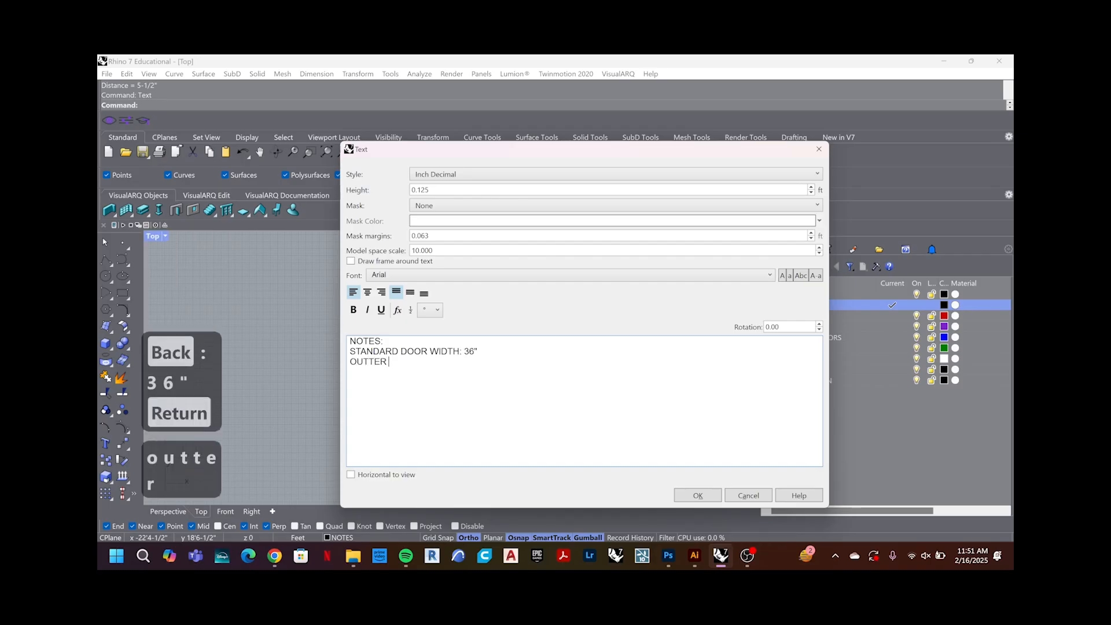
text(WALLS)
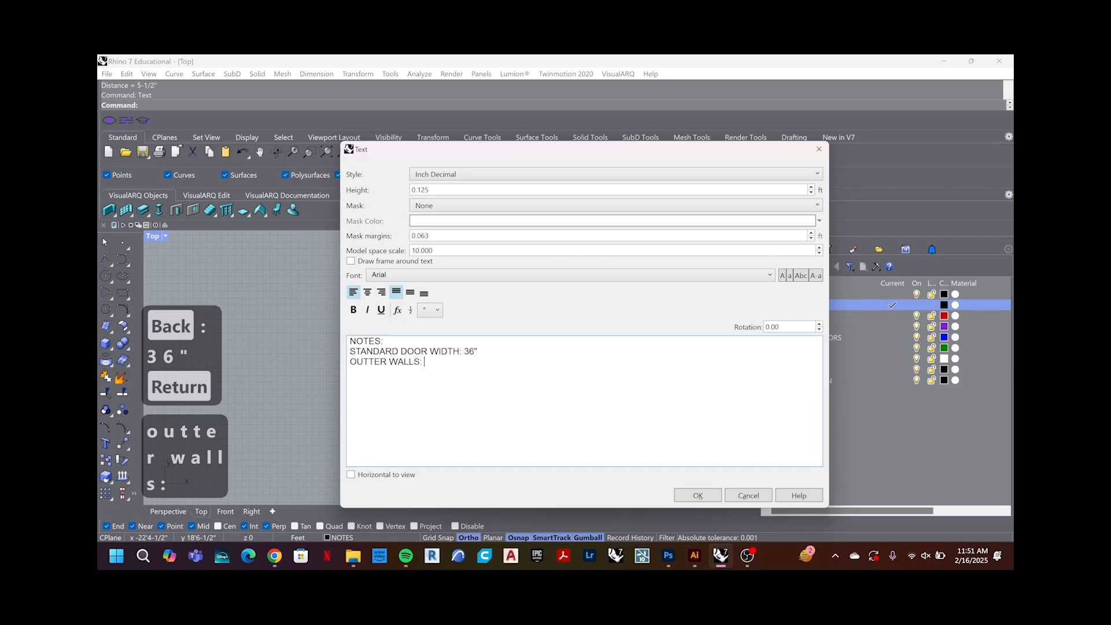
text(: 8")
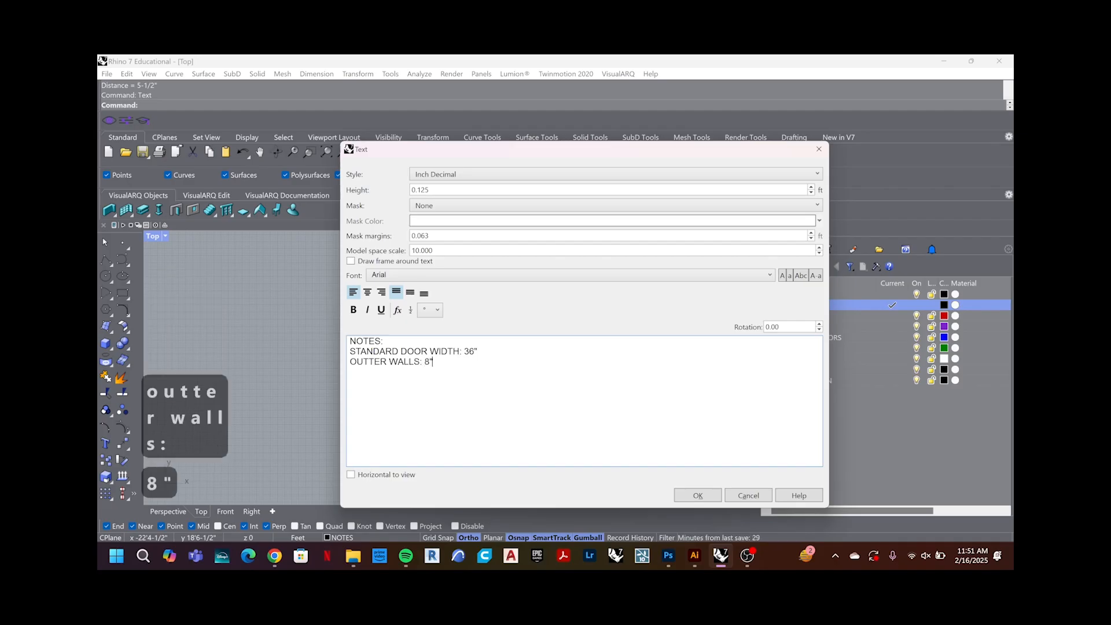
Step: Add the line INNER WALLS: 6" as the last line of the note text, with a colon after WALLS
key(Return)
text(INNER WALLS)
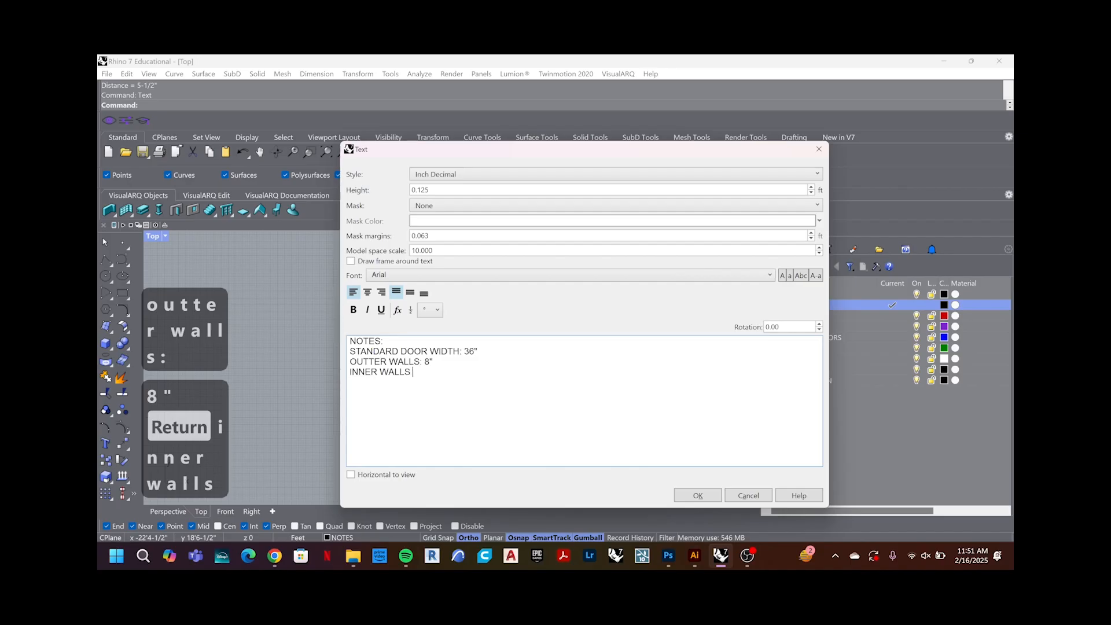
text( 6)
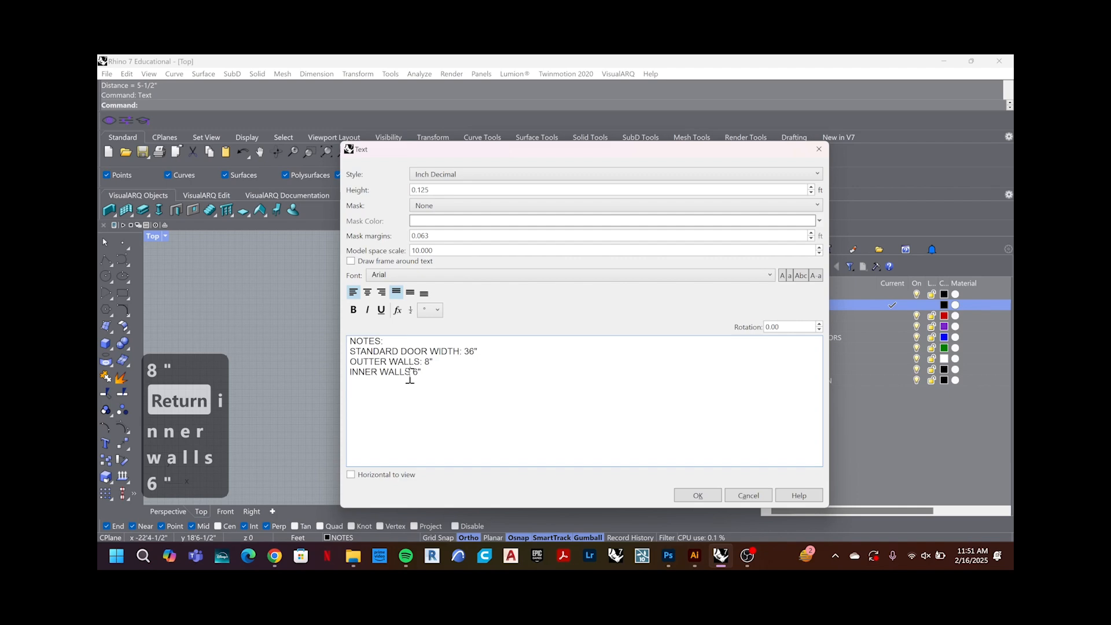
text(:)
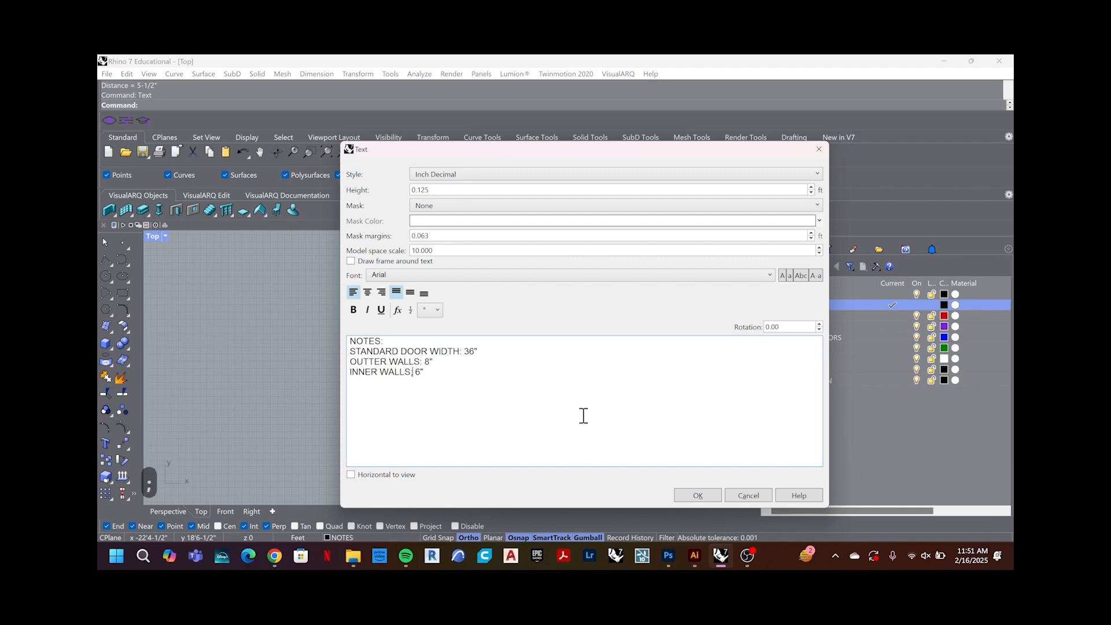
key(BackSpace)
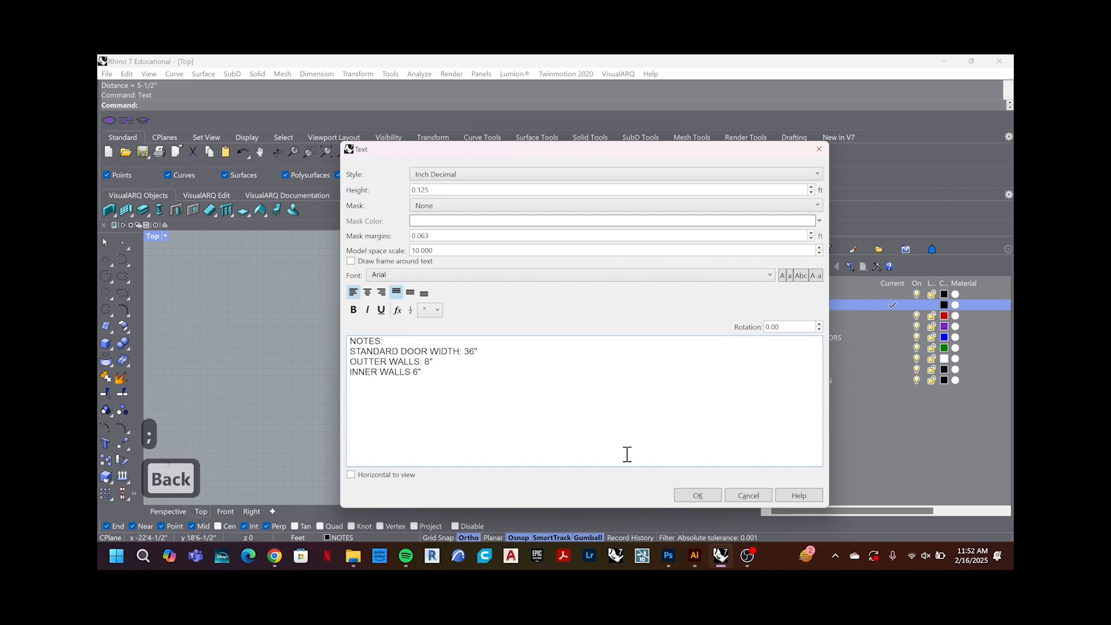
text(:)
key(BackSpace)
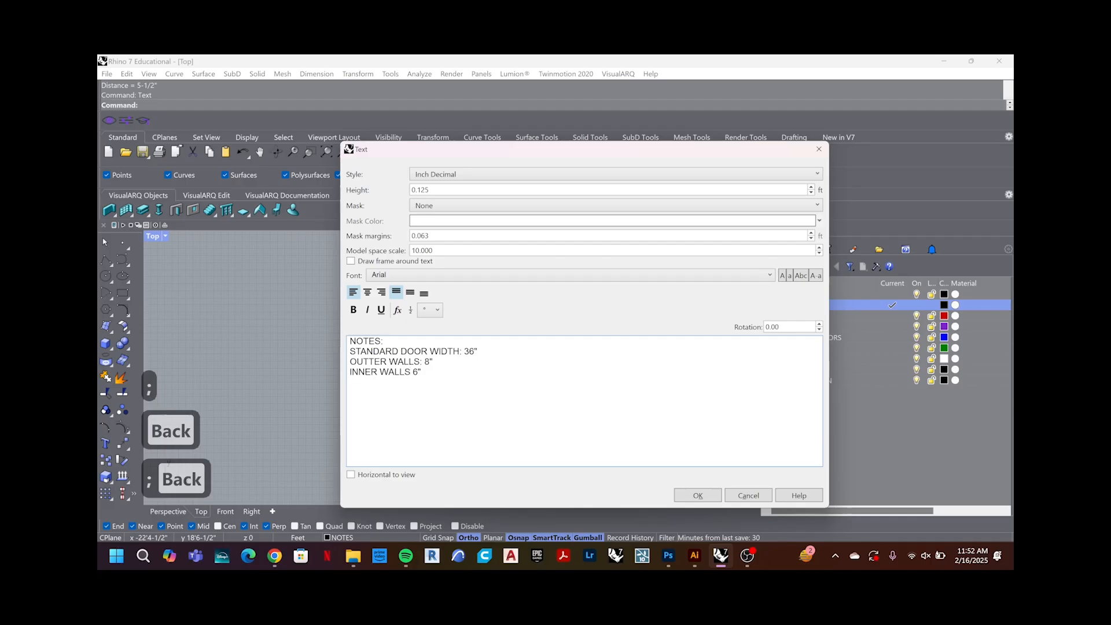
text(:)
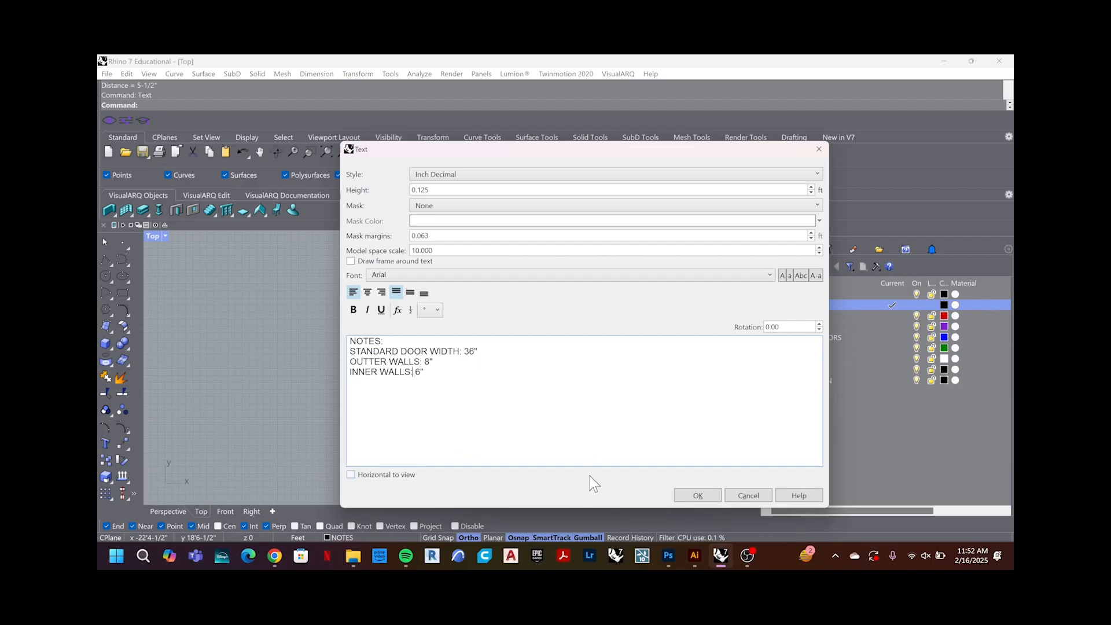
Step: Accept the note text and place it in the empty area left of the floor plan picture, near its upper edge
click(690, 499)
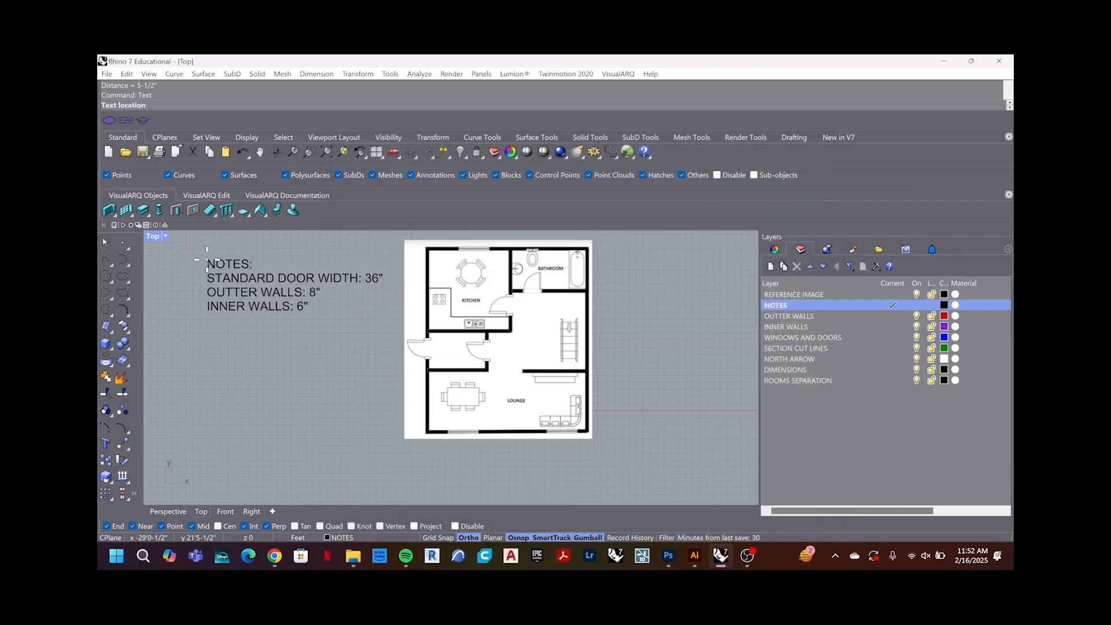
click(204, 248)
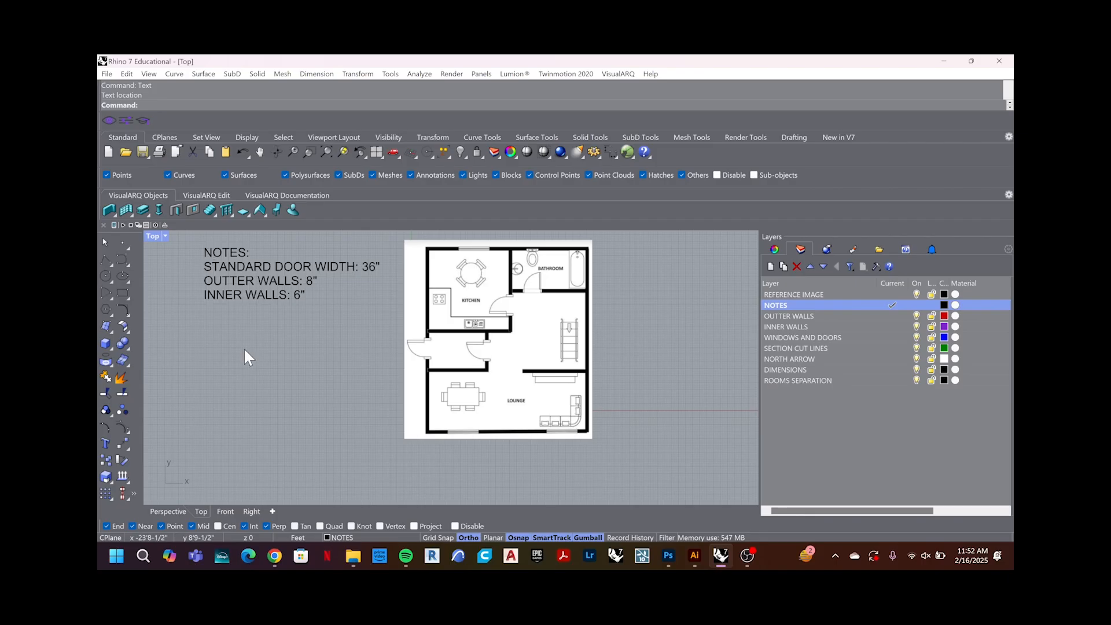
right_drag(245, 350, 238, 360)
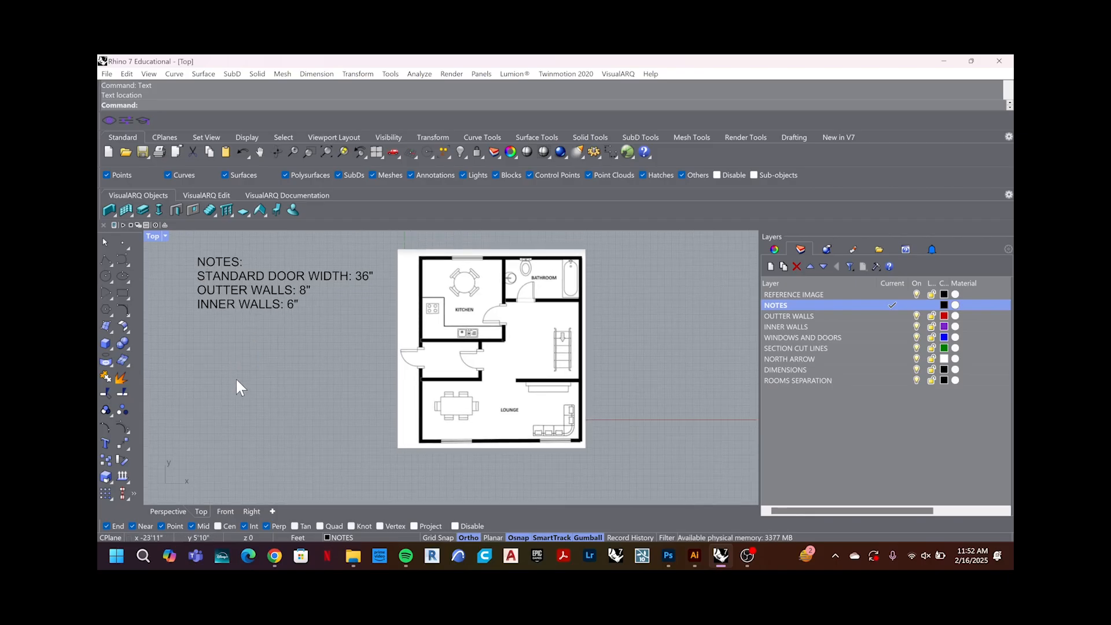
Step: Make OUTTER WALLS the current layer, lock the REFERENCE IMAGE and NOTES layers, and test that their objects cannot be selected
click(897, 315)
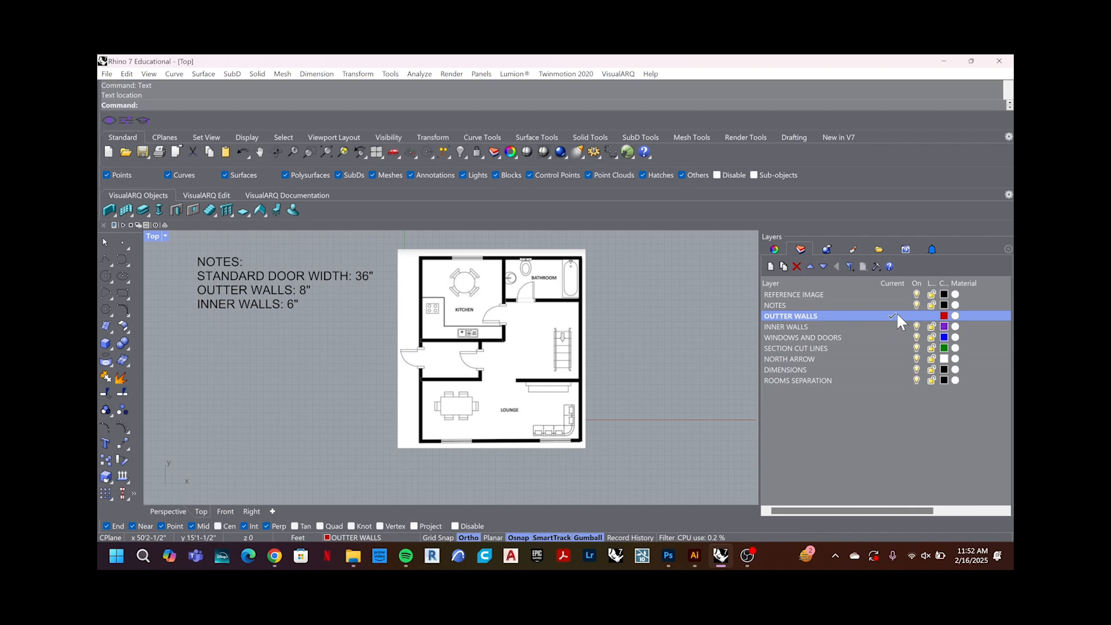
click(933, 294)
click(933, 305)
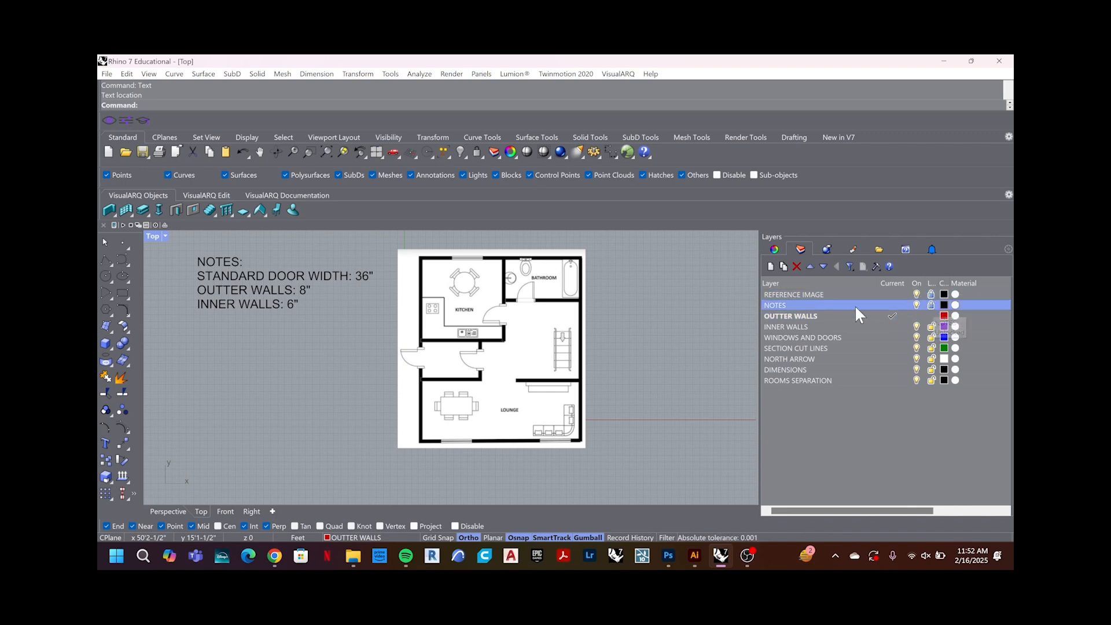
drag(629, 247, 188, 381)
drag(618, 475, 185, 242)
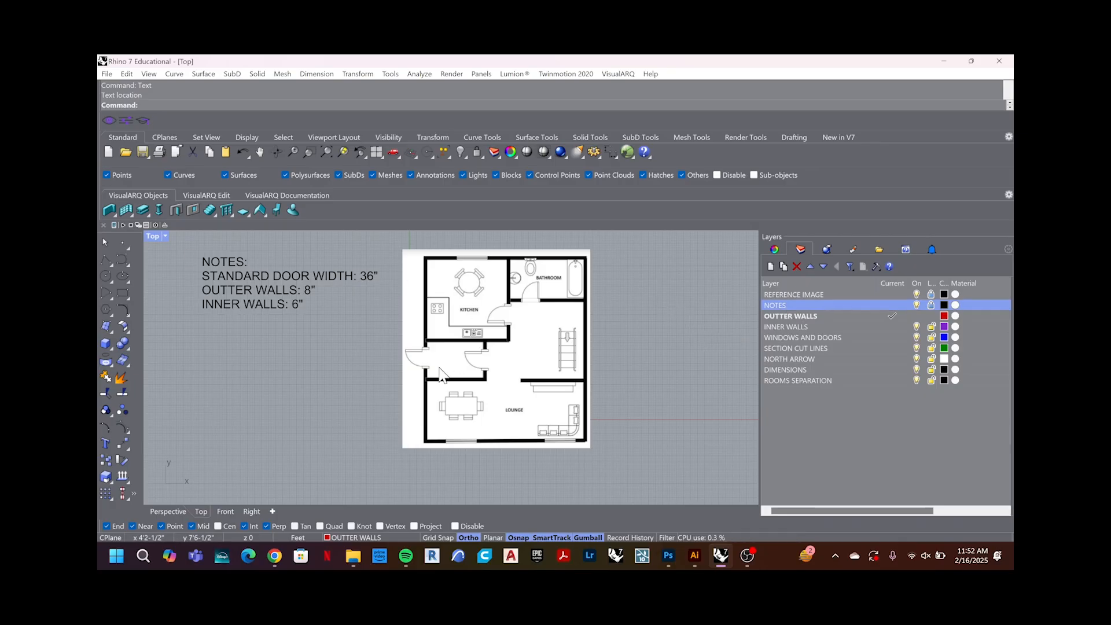
Step: Start saving the document and choose the RENDERING PROJECT folder on the Desktop as its location
click(106, 74)
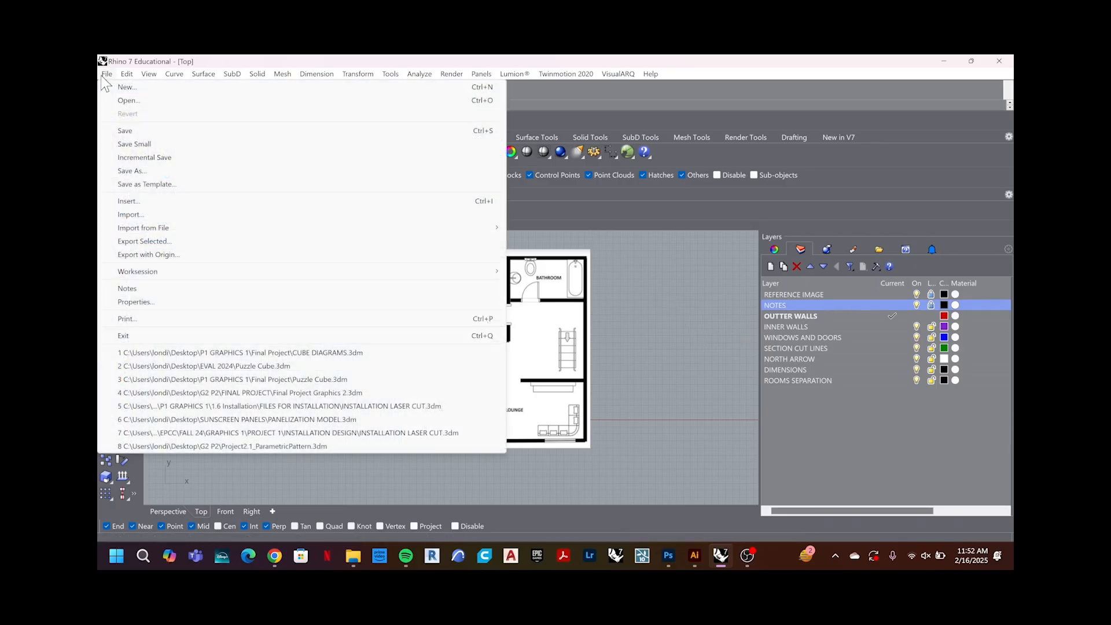
click(129, 128)
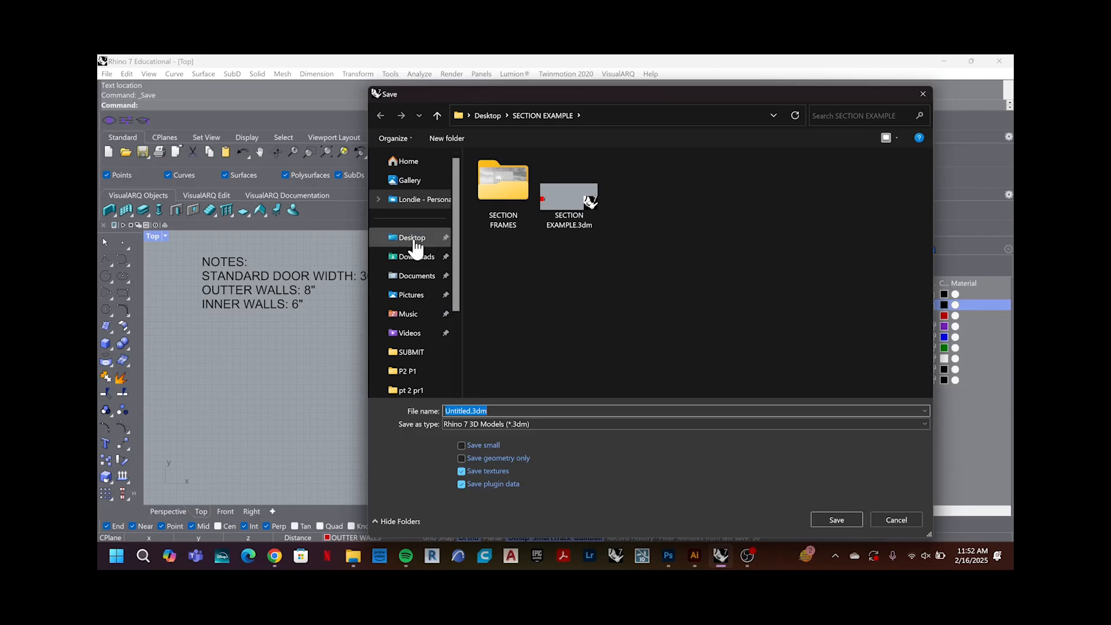
click(416, 241)
scroll(634, 284, down, 1)
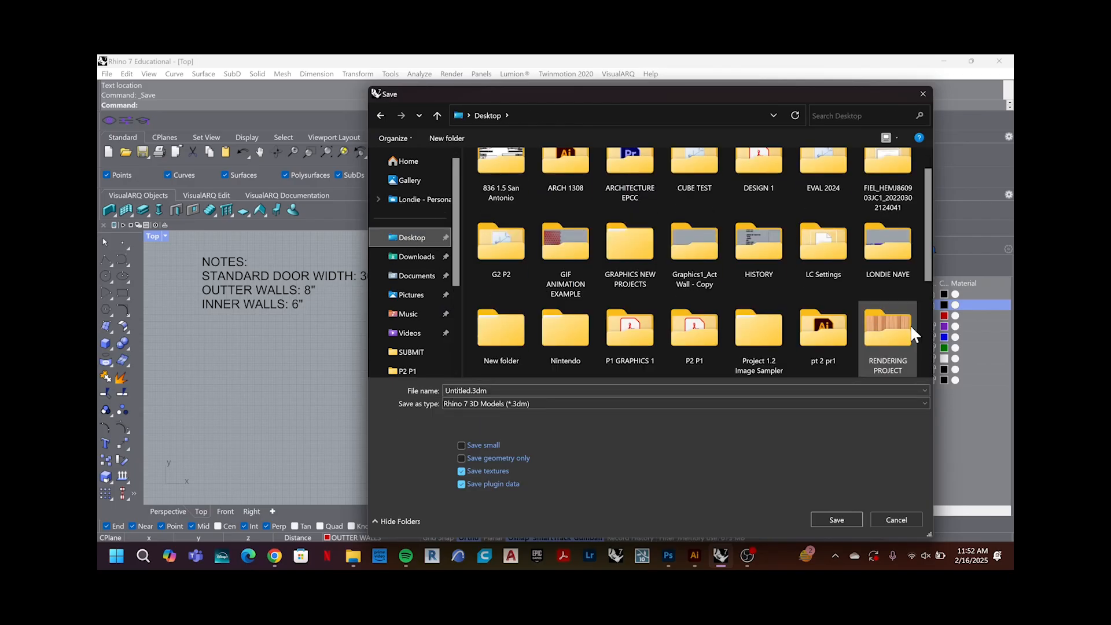
double_click(913, 335)
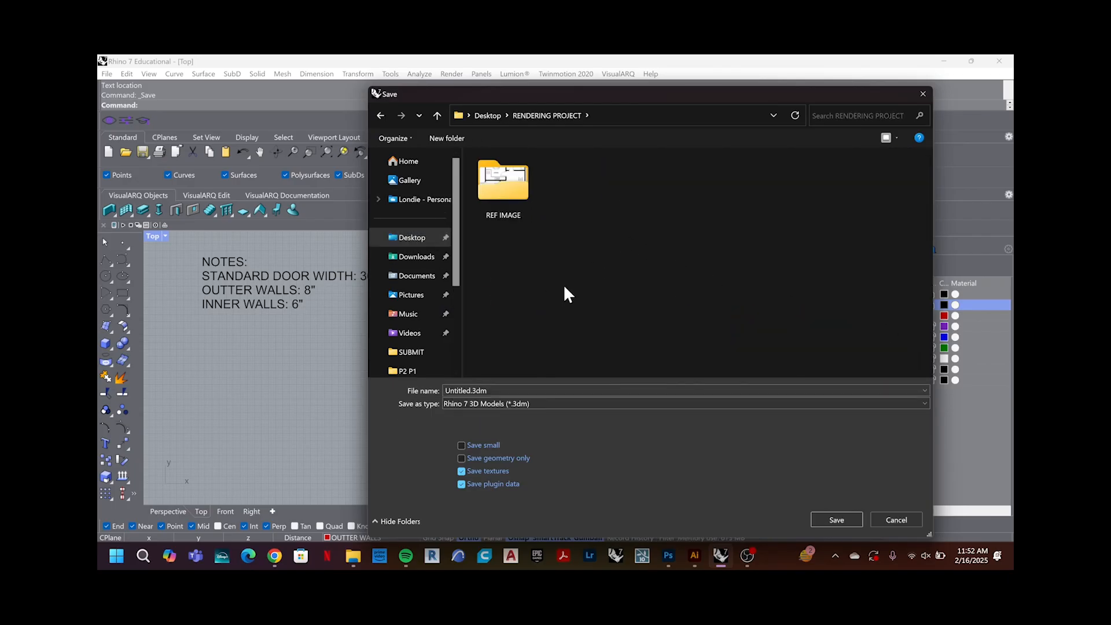
Step: Name the file Rendering Mini Project and save it as a Rhino 7 3D model
double_click(528, 390)
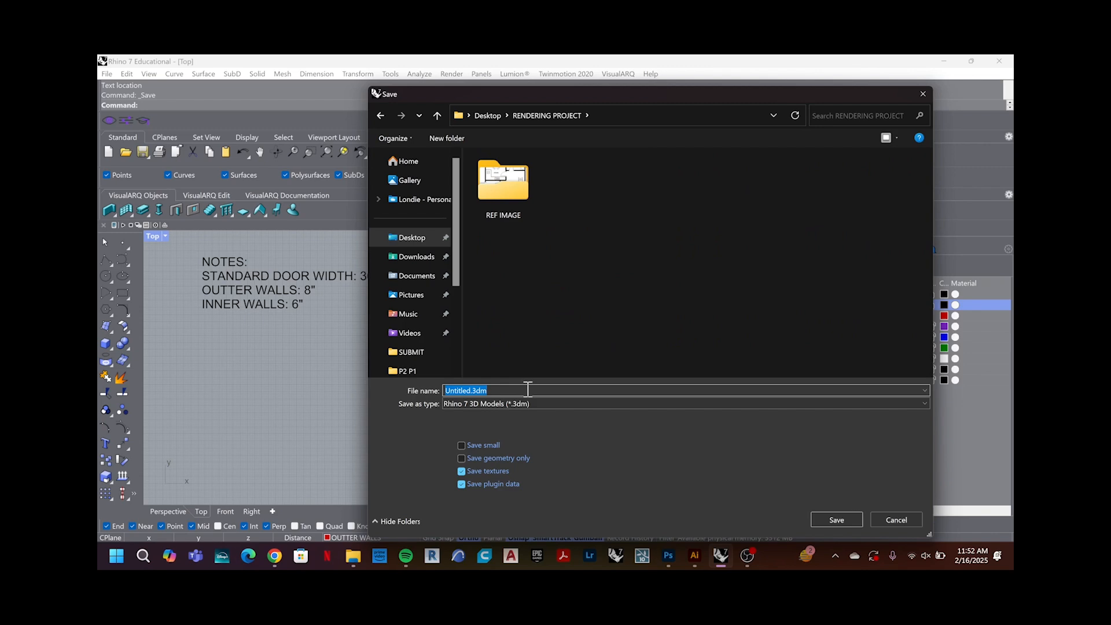
key(Caps_Lock)
key(Caps_Lock)
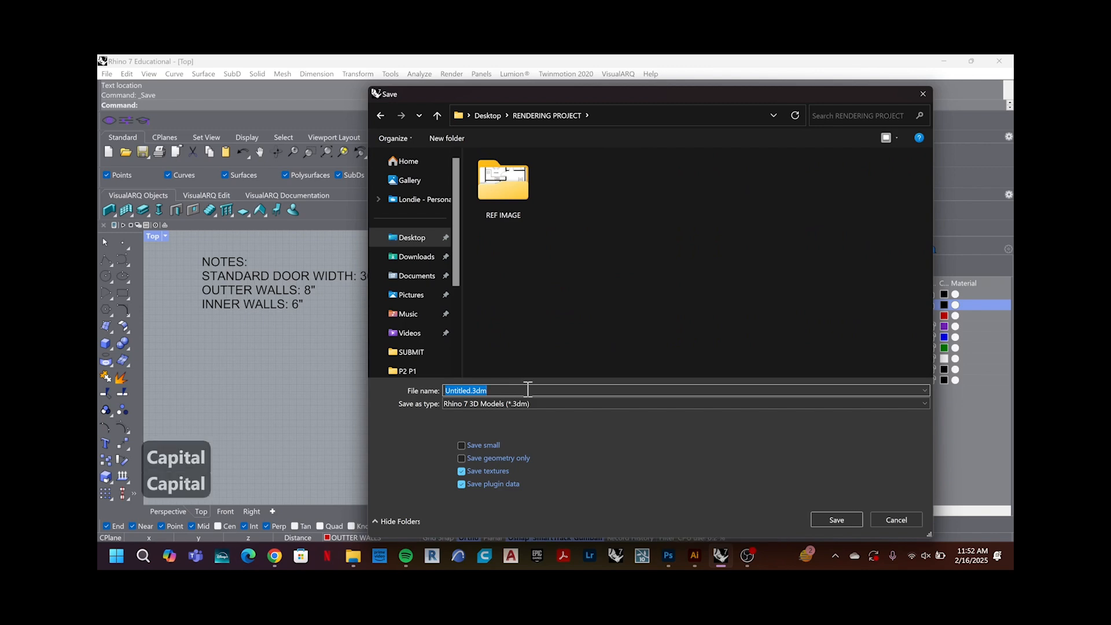
text(R)
key(Caps_Lock)
text(wende)
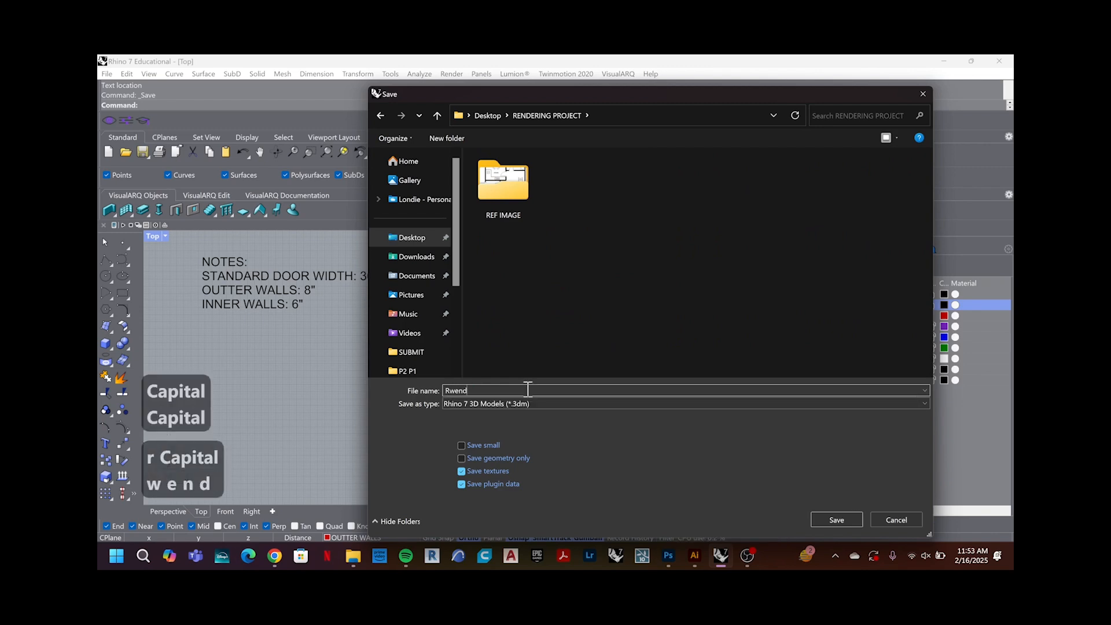
key(BackSpace)
key(BackSpace)
key(BackSpace)
key(BackSpace)
key(BackSpace)
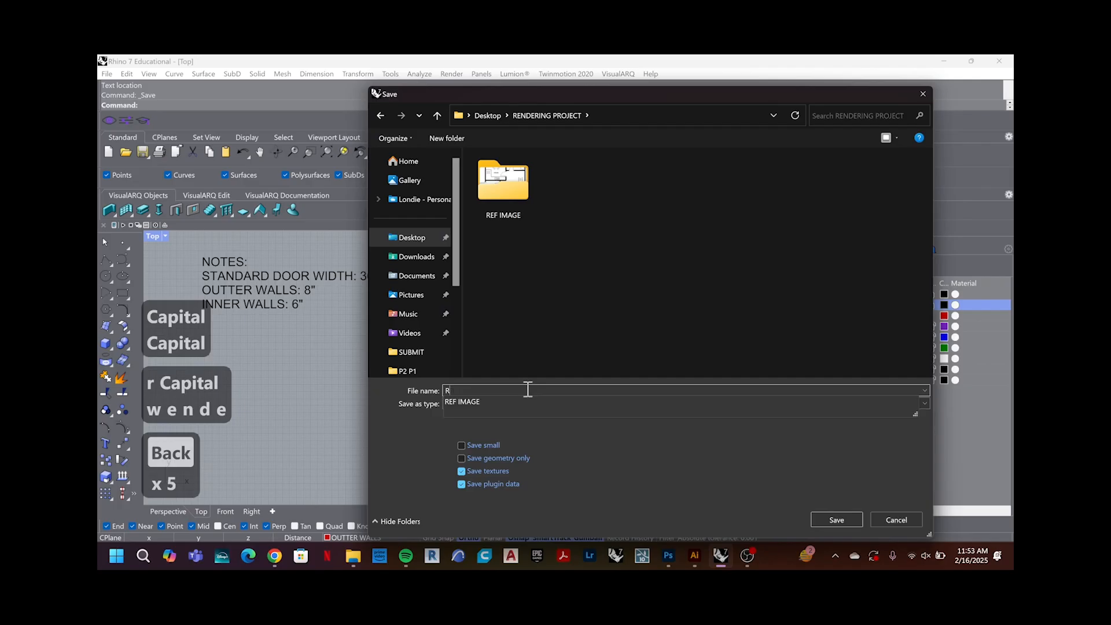
text(end)
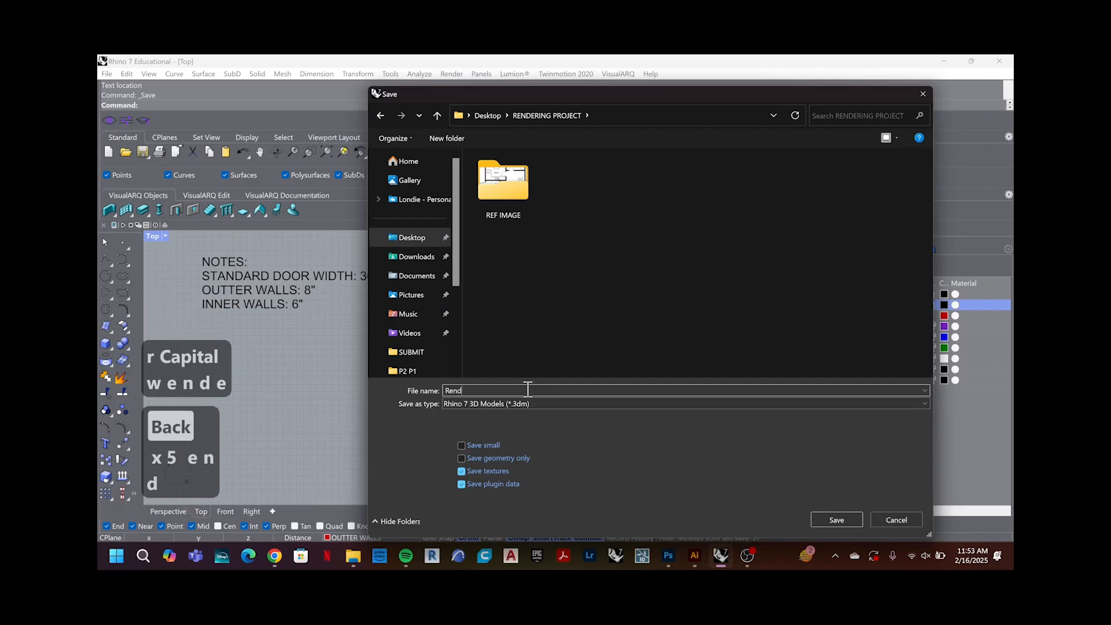
text(ering)
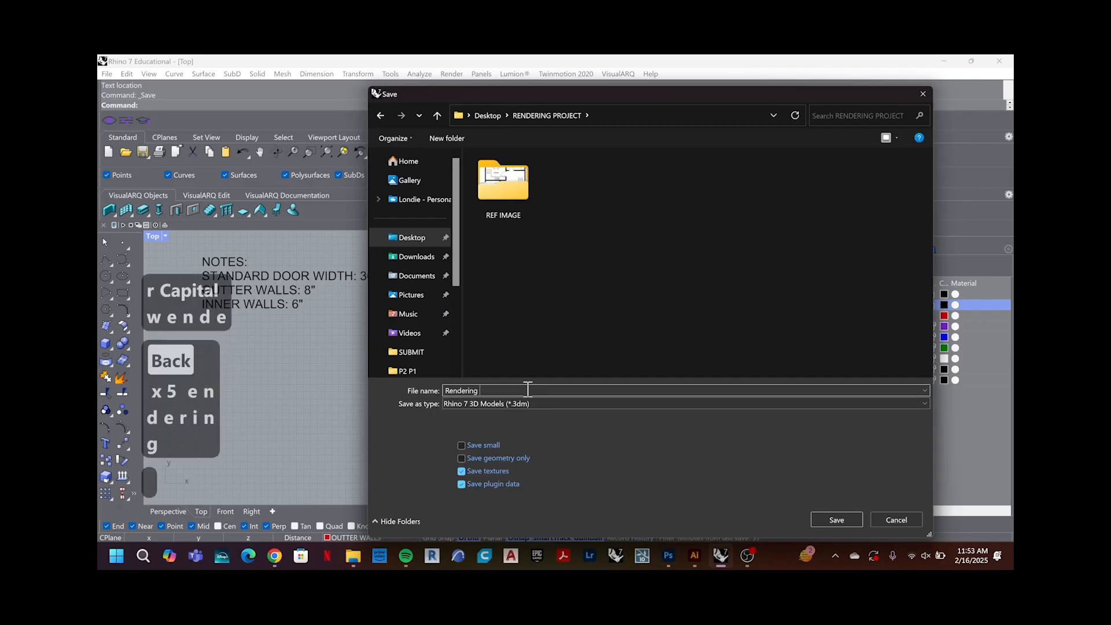
text( Mini Project)
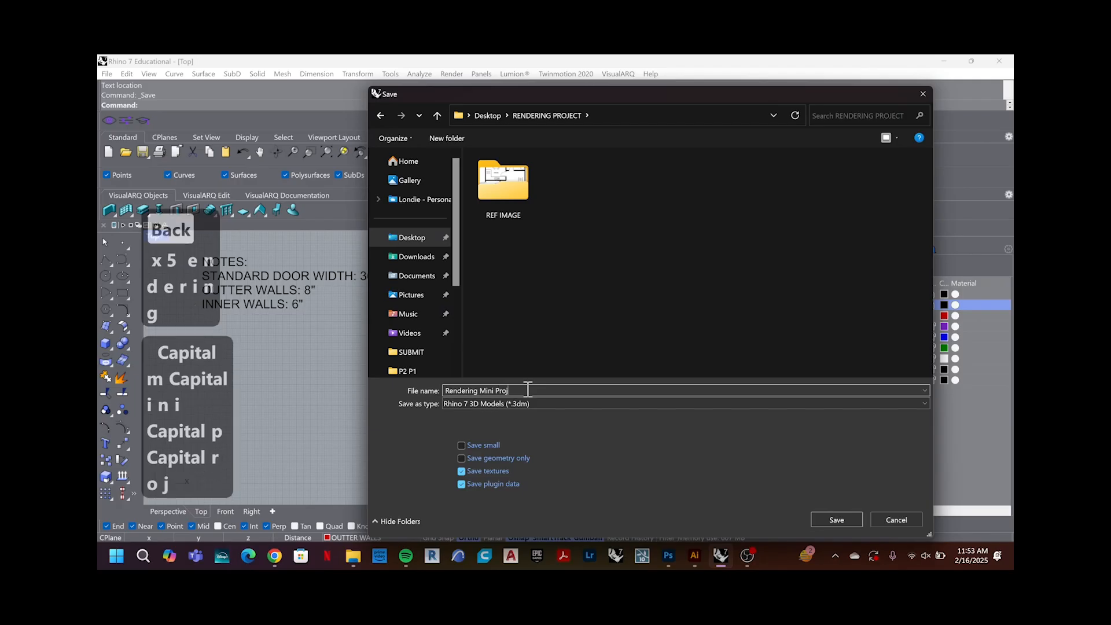
click(819, 521)
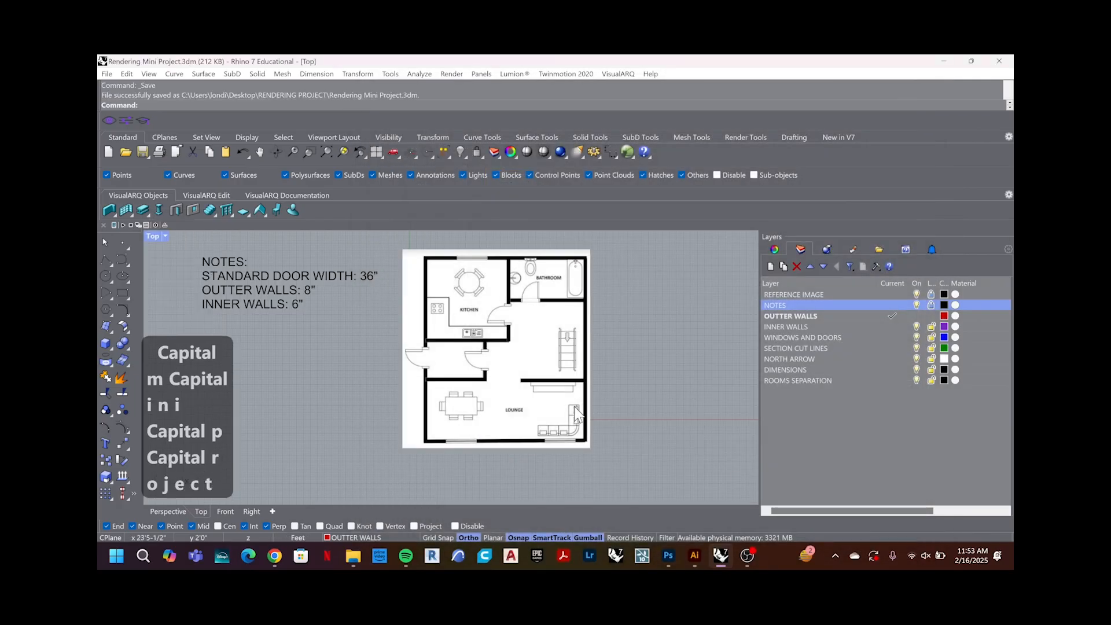
click(863, 314)
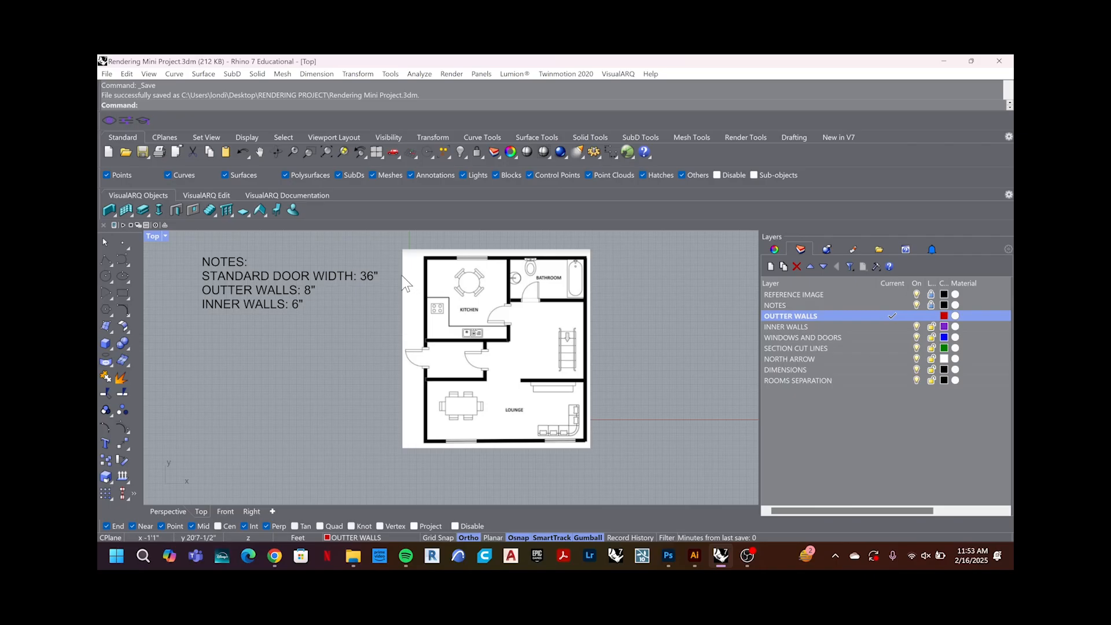
key(Escape)
key(Escape)
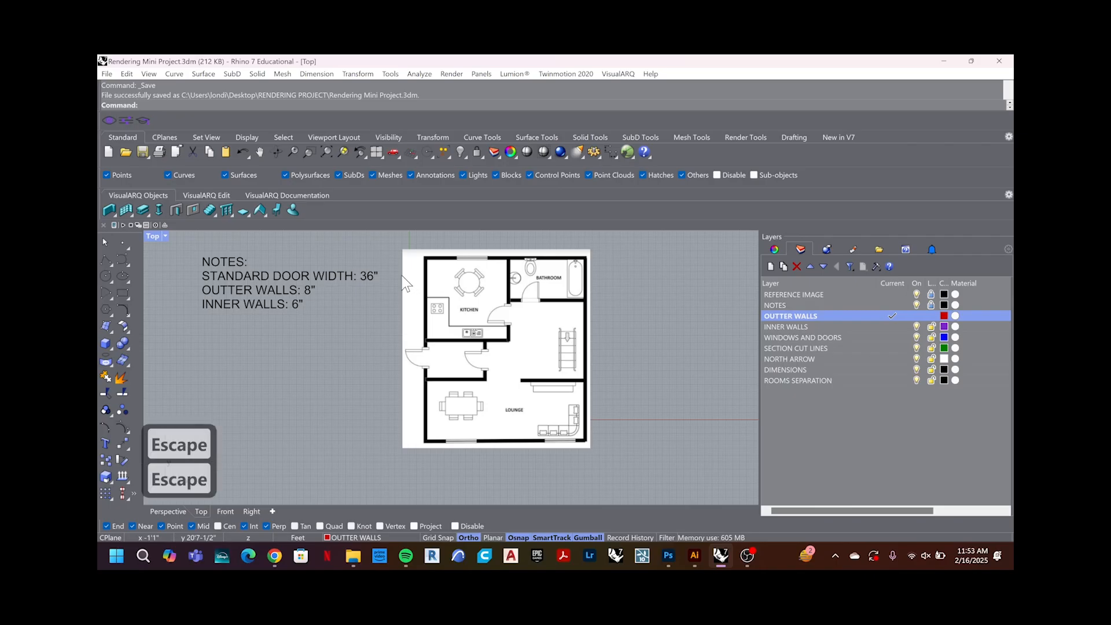
text(rect)
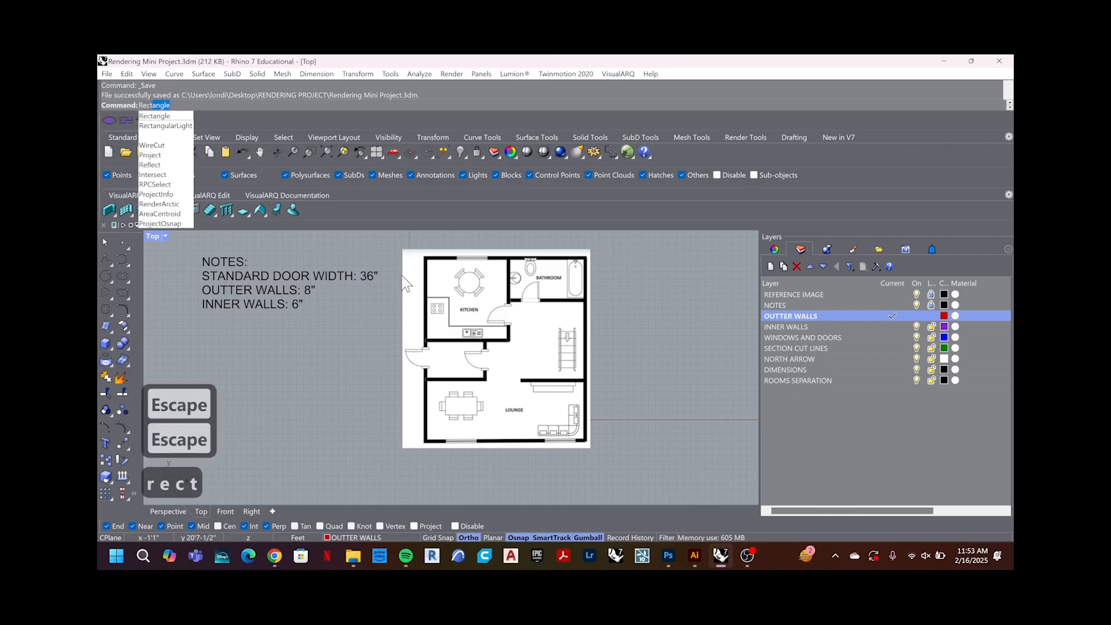
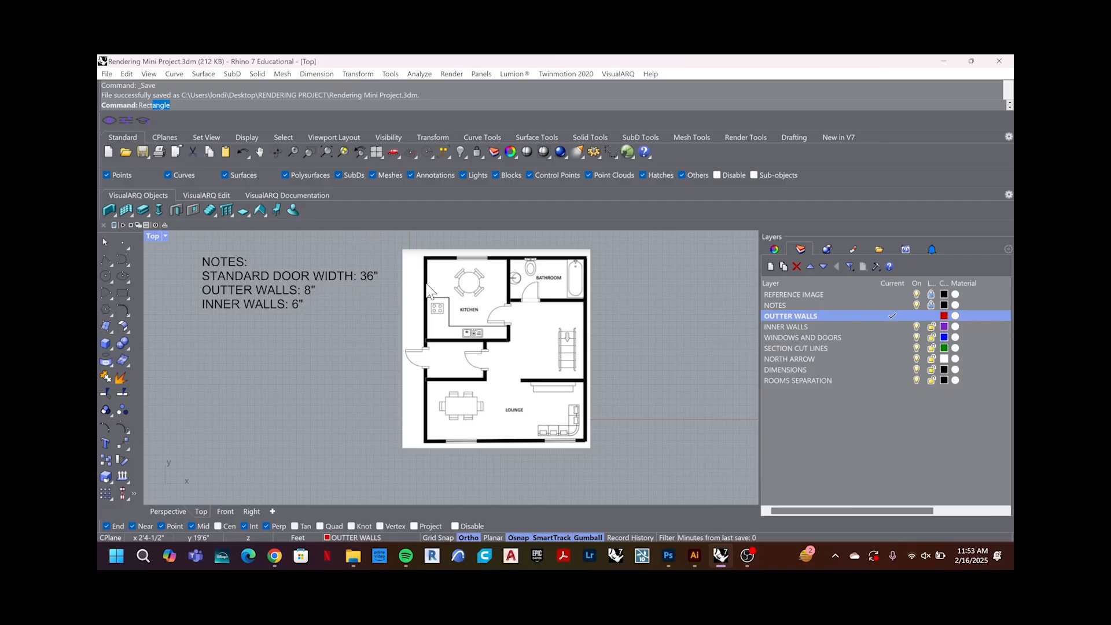
text(p)
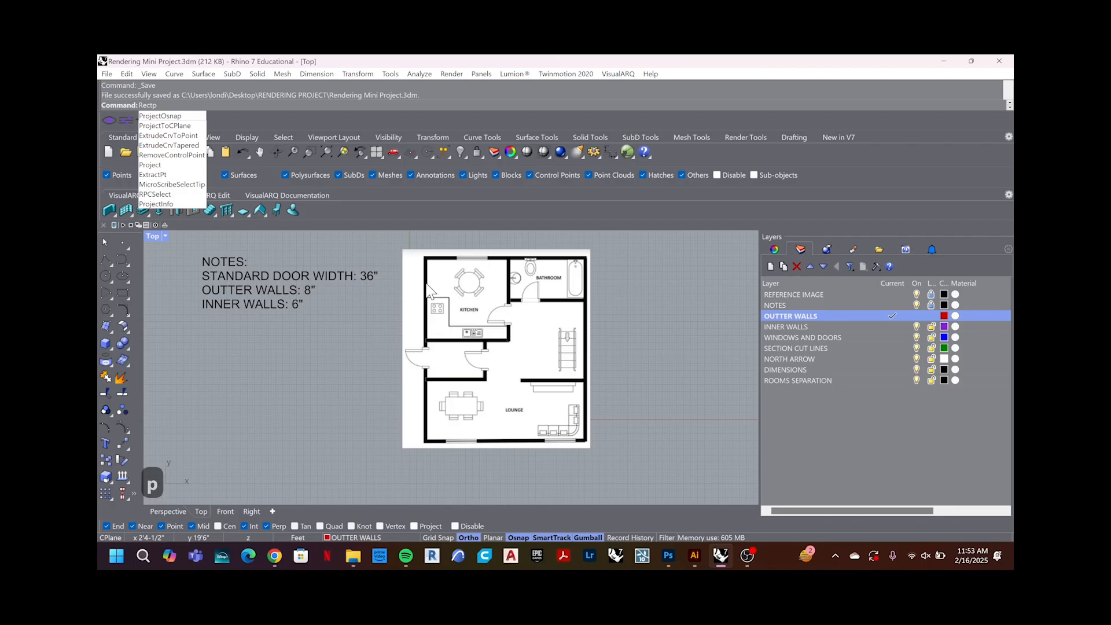
key(Escape)
key(Escape)
key(Escape)
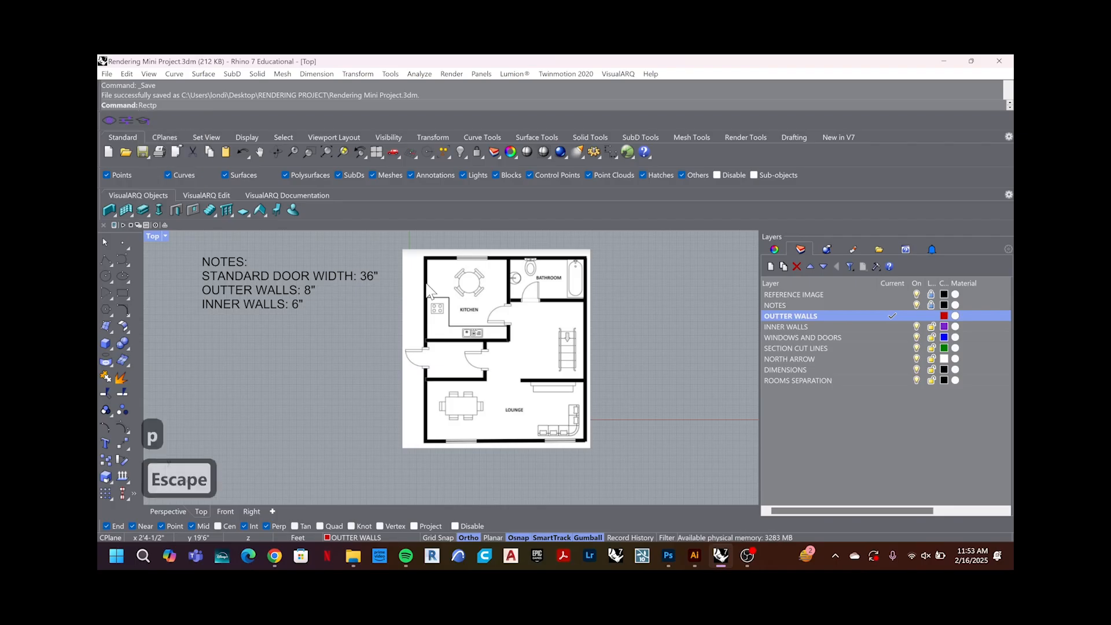
Step: Trace the floor plan's outer wall perimeter with a closed polyline through its four outside corners on the OUTTER WALLS layer
text(poly)
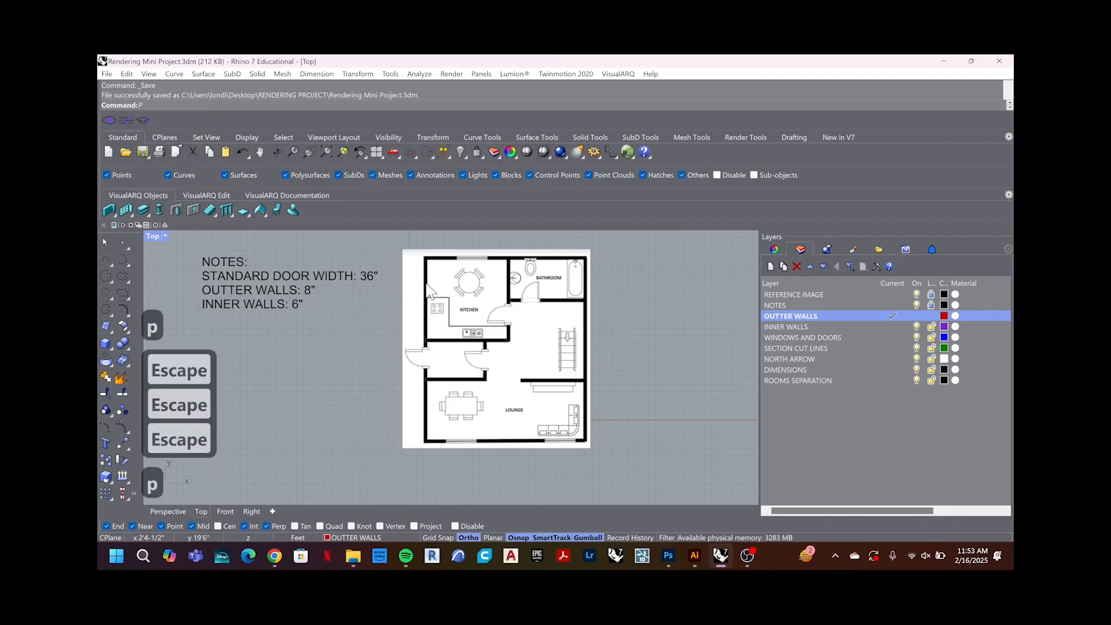
text(liu)
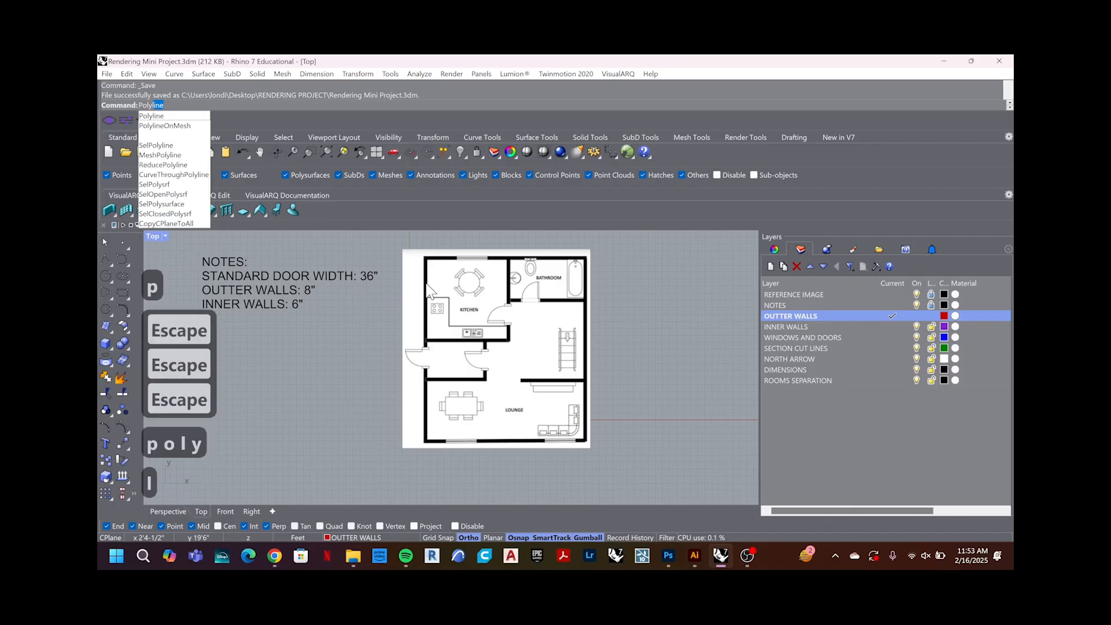
key(BackSpace)
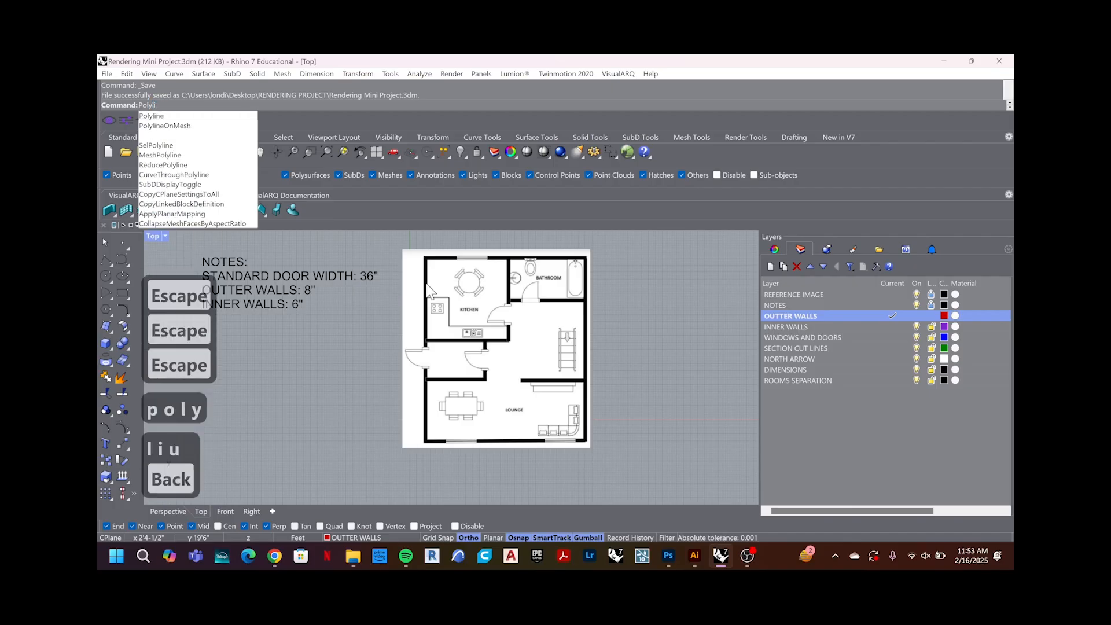
click(168, 117)
scroll(446, 278, up, 3)
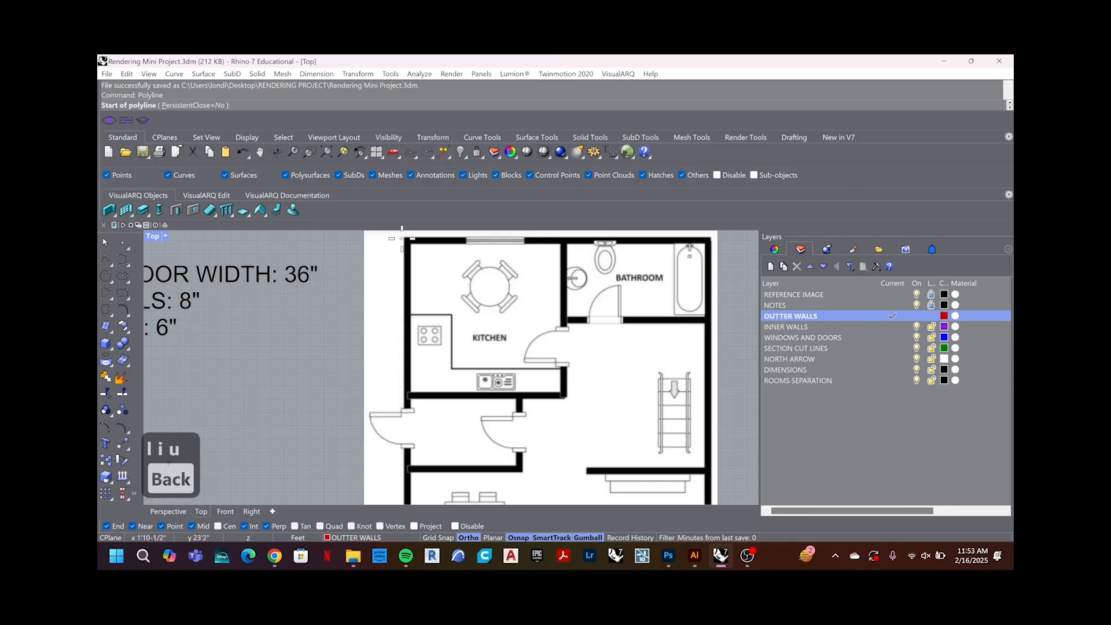
click(404, 237)
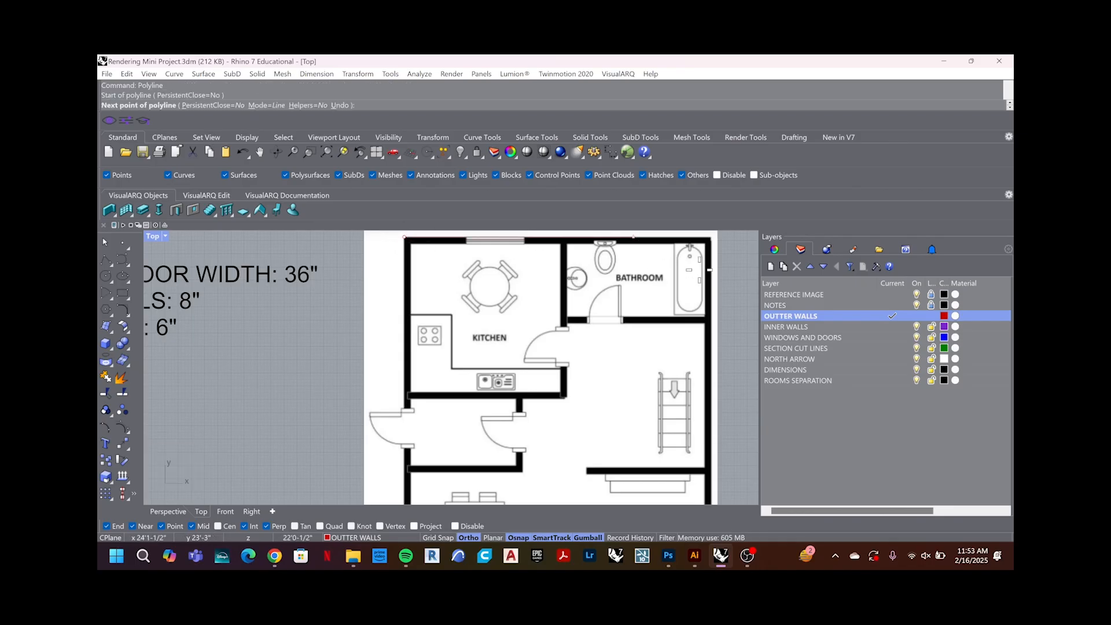
click(711, 237)
scroll(714, 252, down, 3)
scroll(715, 397, up, 5)
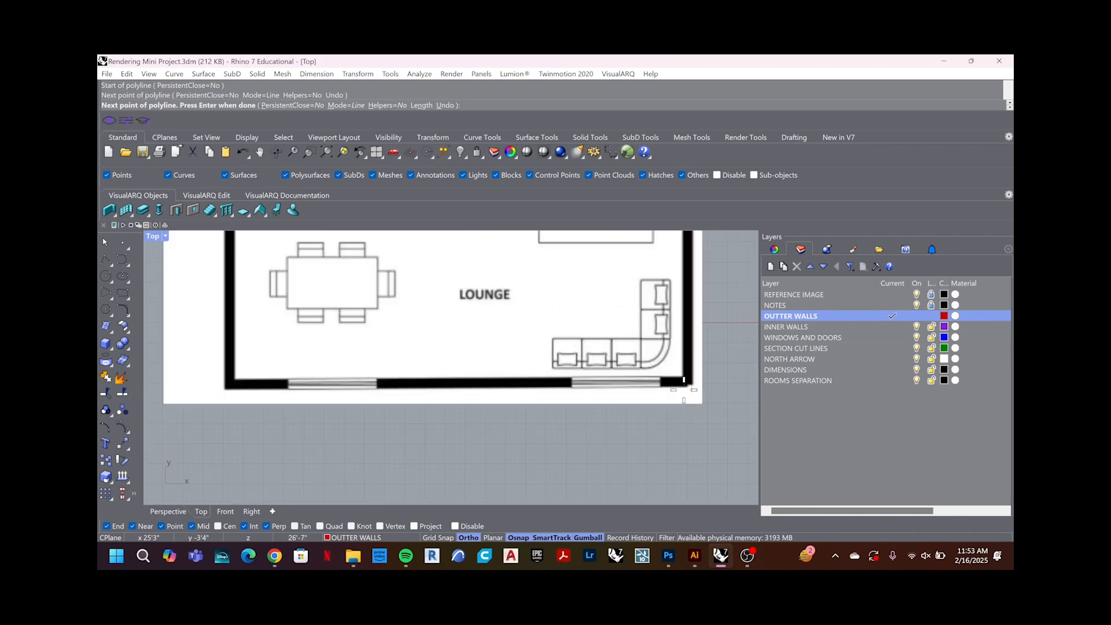
click(692, 389)
scroll(693, 389, down, 3)
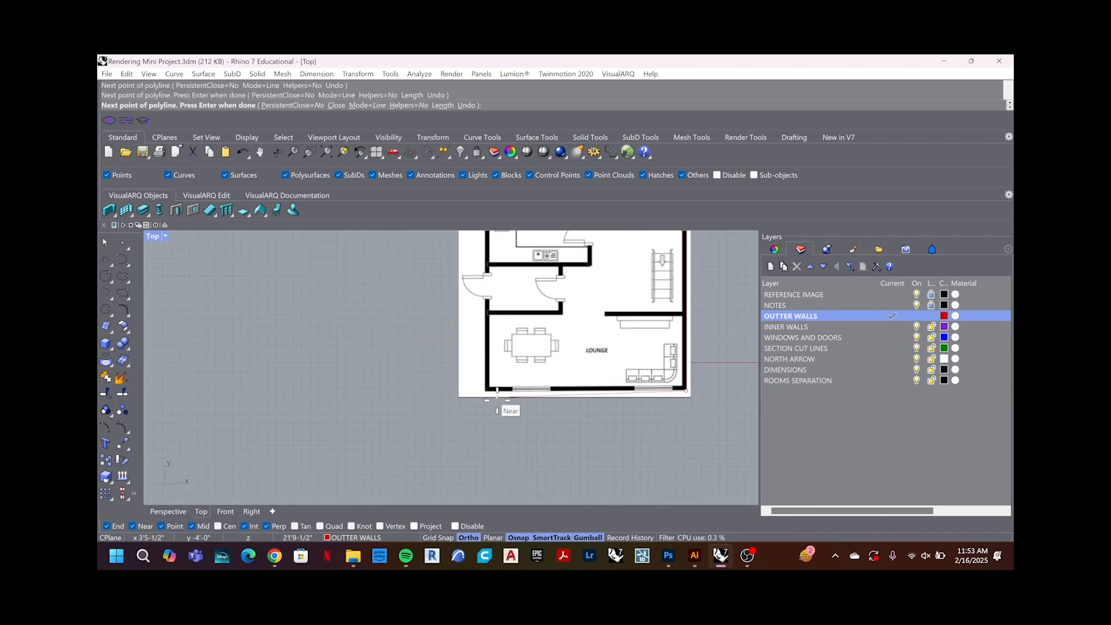
click(485, 389)
scroll(485, 389, down, 3)
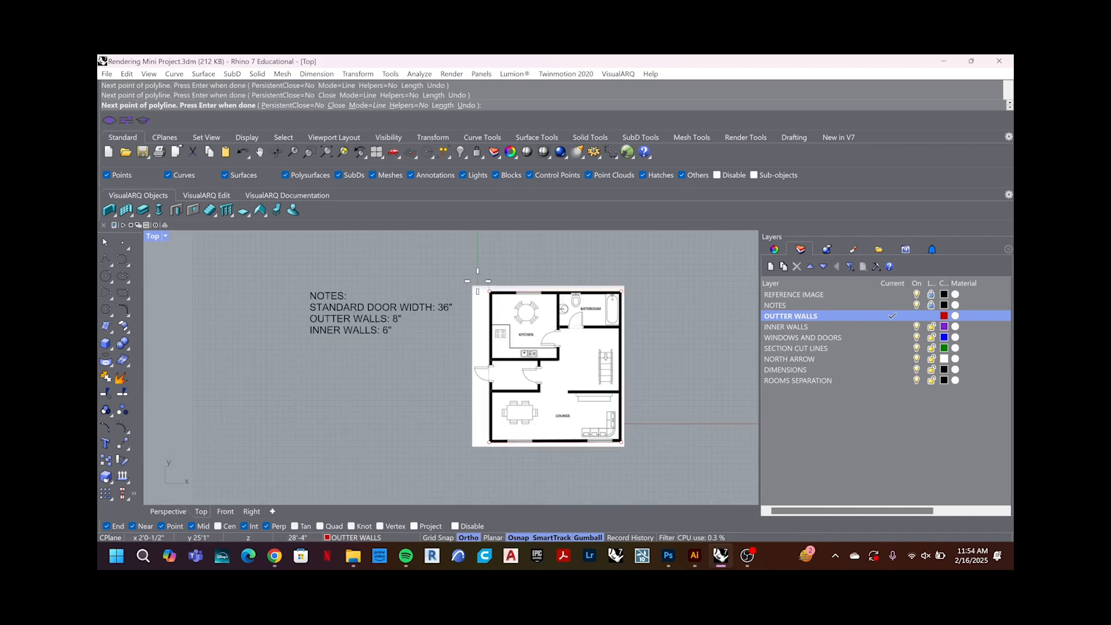
scroll(490, 300, up, 3)
click(490, 300)
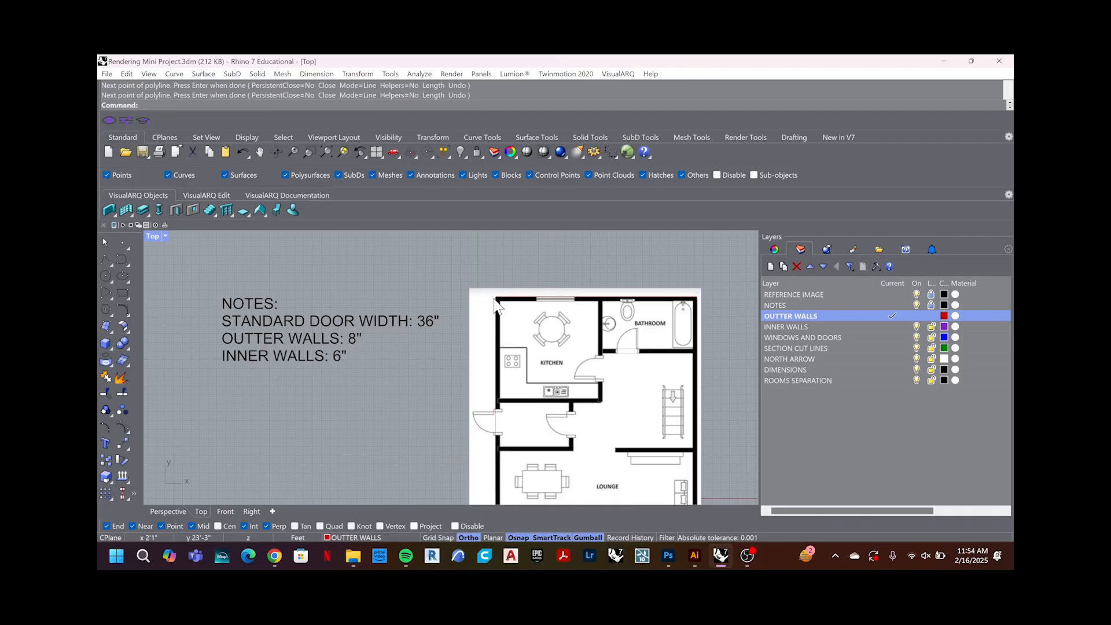
Step: Select the traced perimeter polyline and hide the REFERENCE IMAGE layer to examine the outline on its own
click(624, 297)
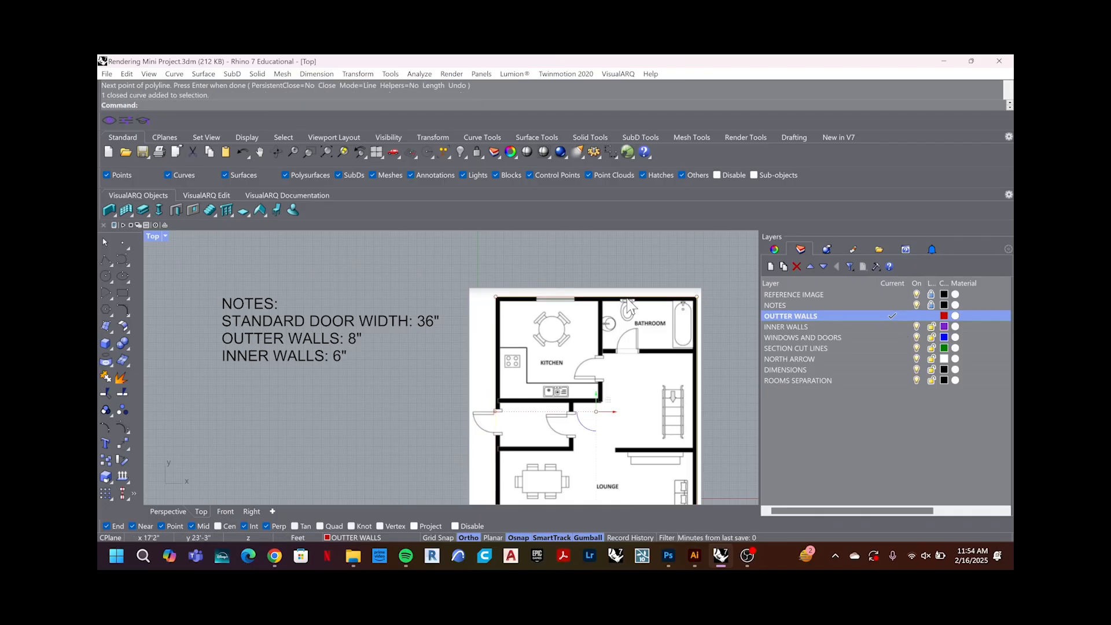
click(917, 294)
click(659, 261)
scroll(557, 335, down, 8)
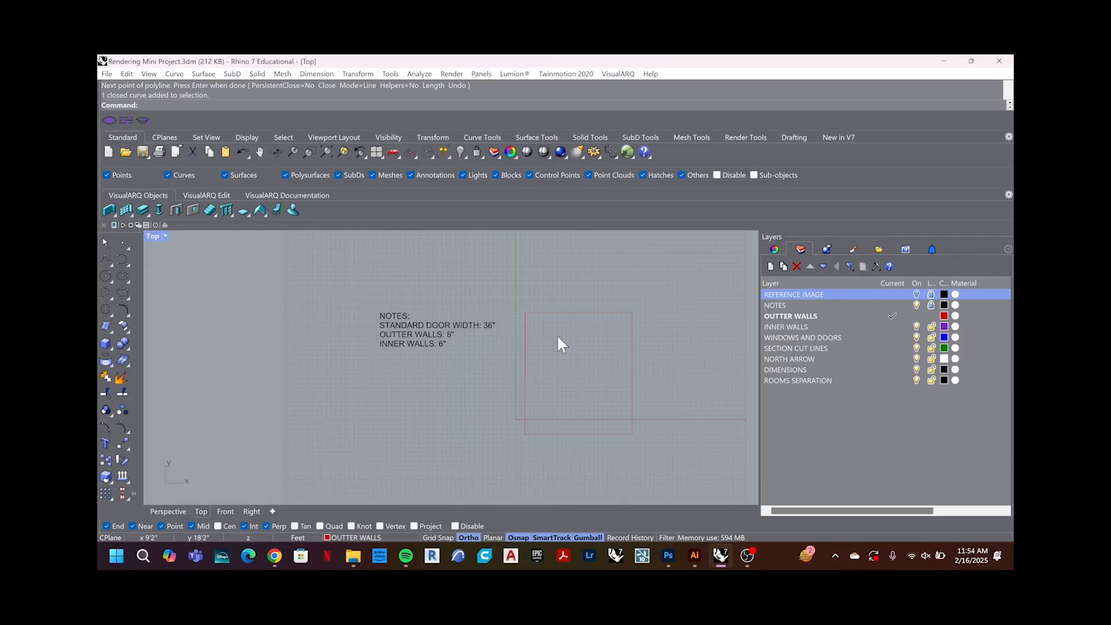
scroll(561, 373, up, 4)
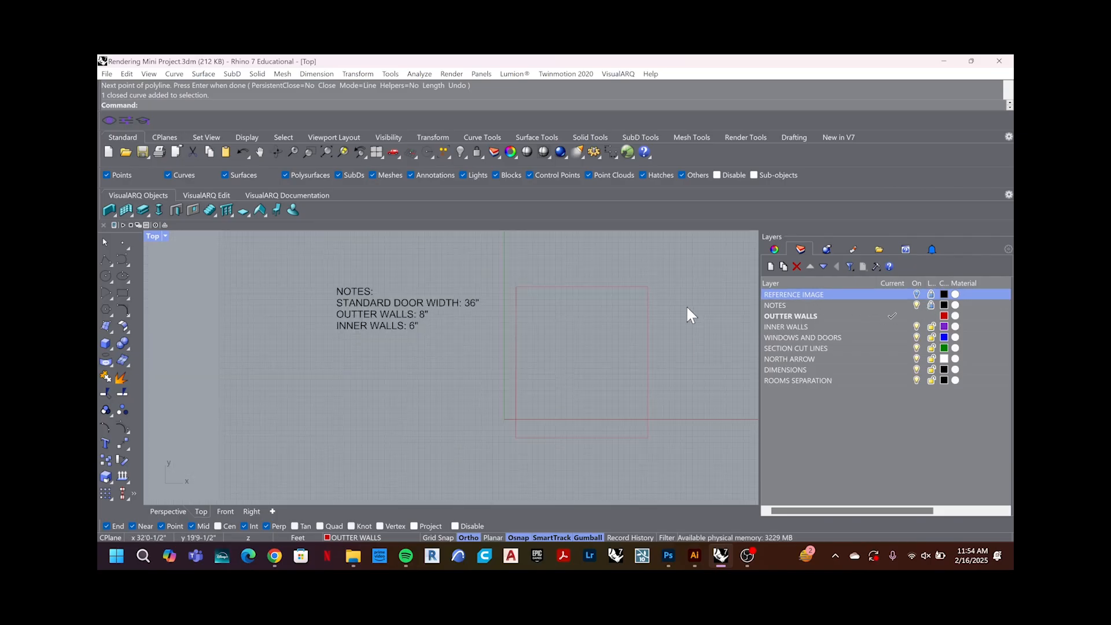
Step: Delete the closed perimeter polyline and turn the REFERENCE IMAGE layer back on
drag(650, 339, 644, 339)
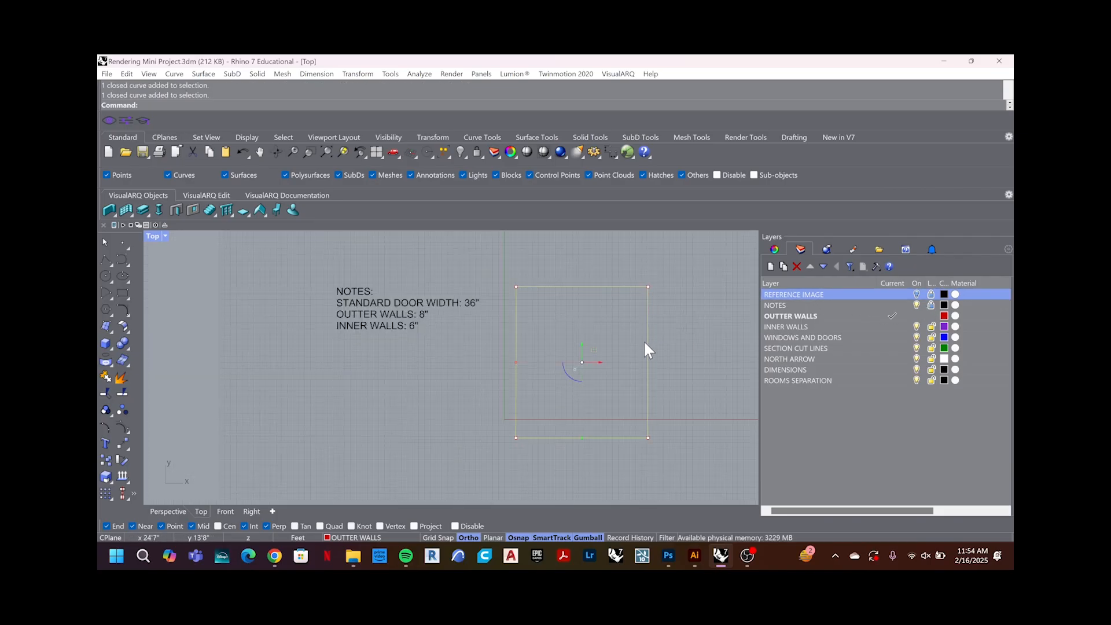
key(Delete)
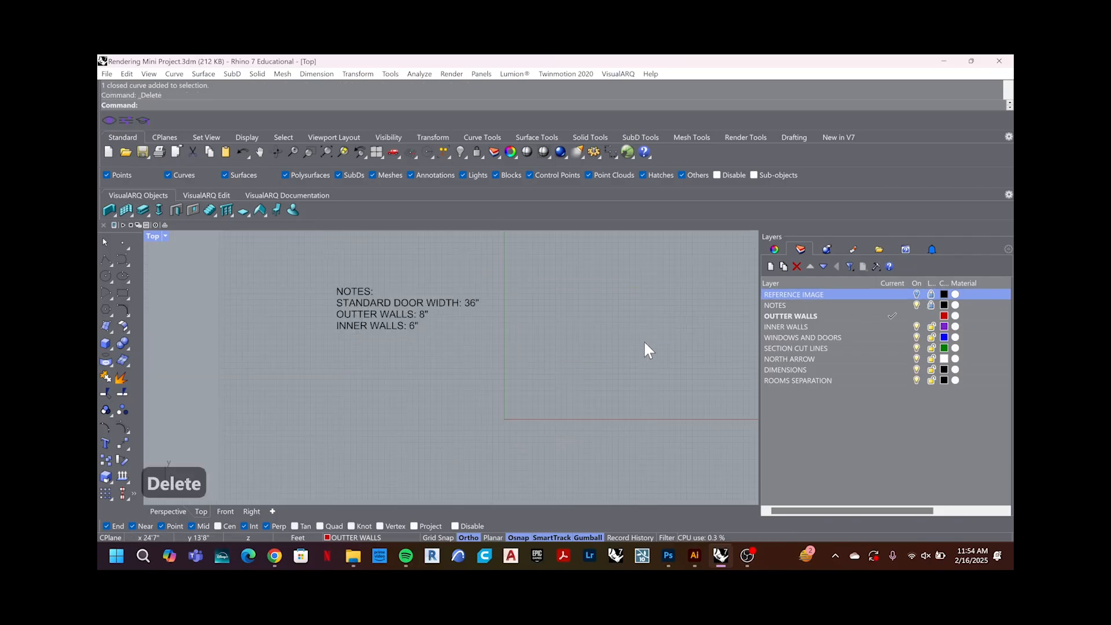
click(917, 294)
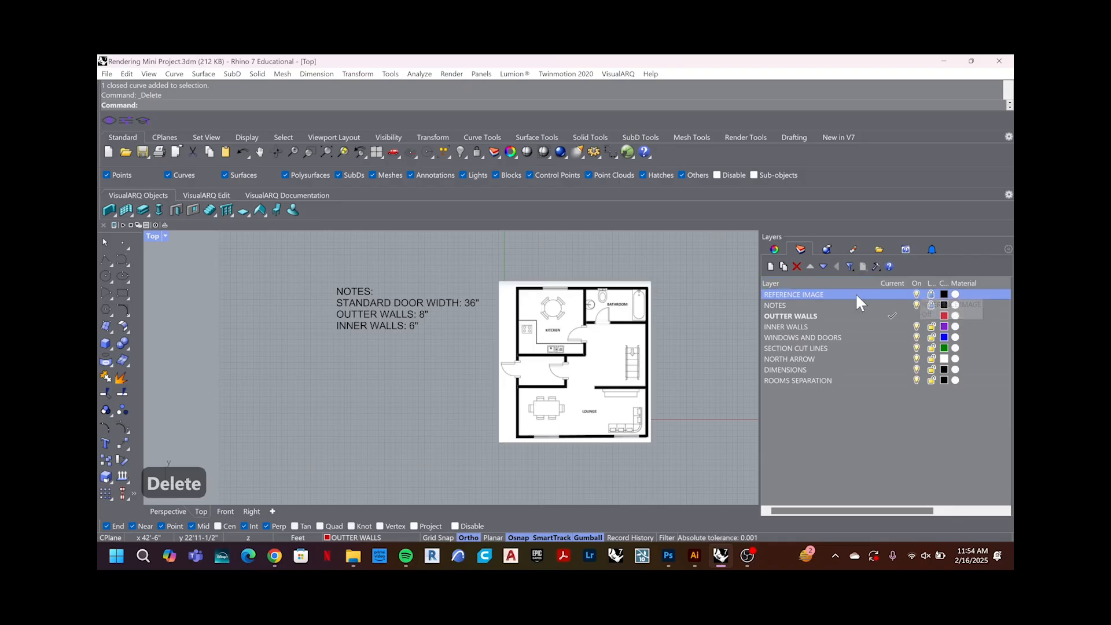
Step: Draw a line along the outer edge of the plan's upper wall, from the kitchen corner to the bathroom corner
key(Escape)
key(Escape)
text(line)
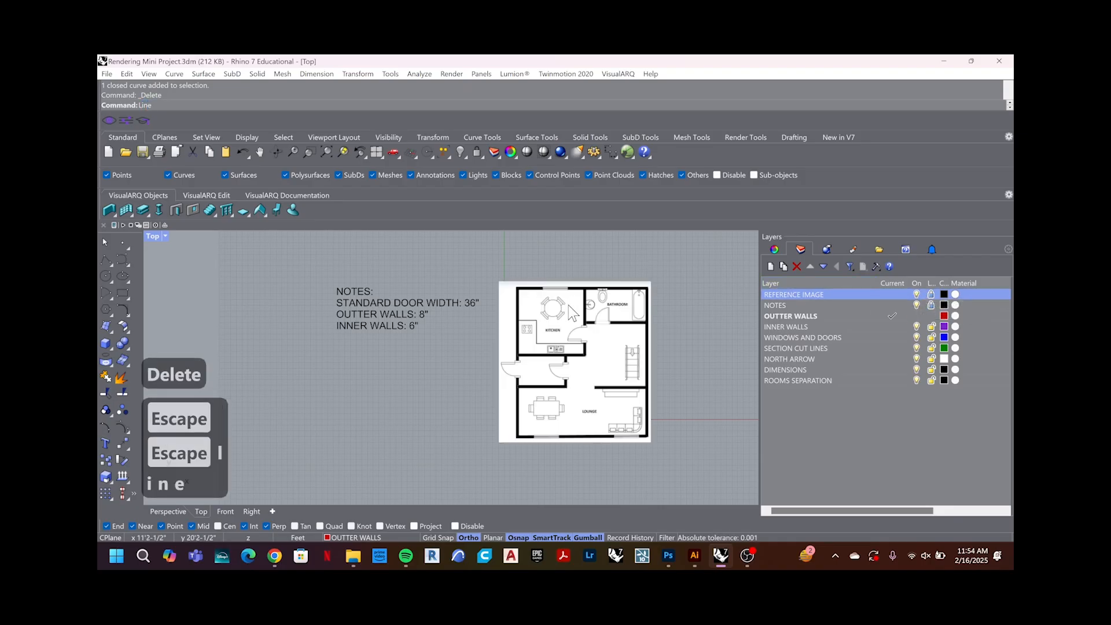
key(Return)
scroll(521, 283, up, 4)
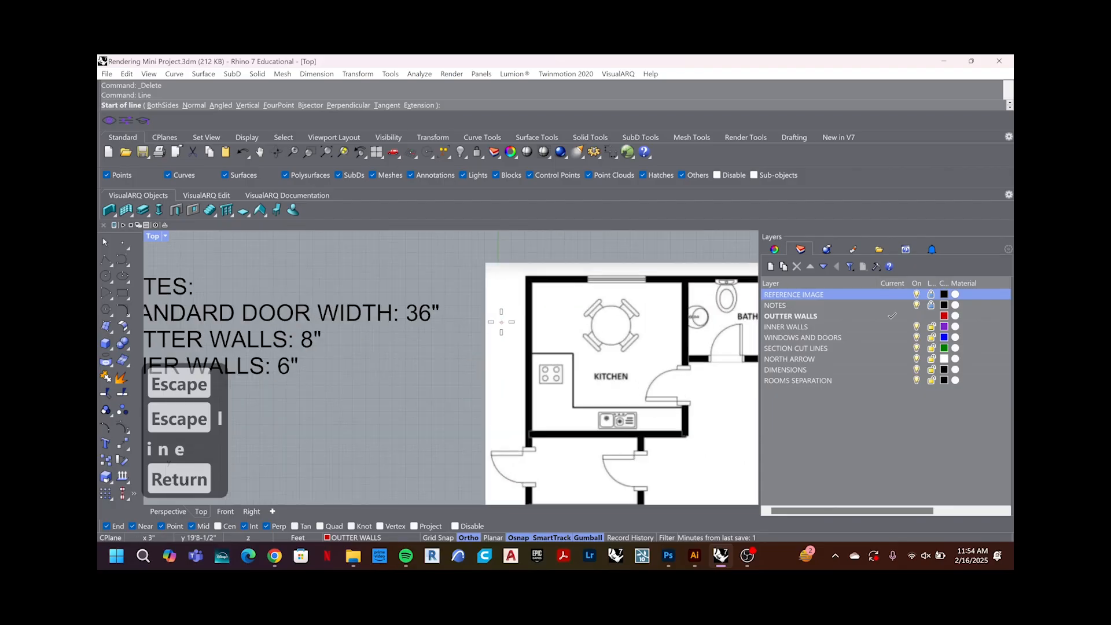
click(528, 281)
scroll(579, 301, down, 3)
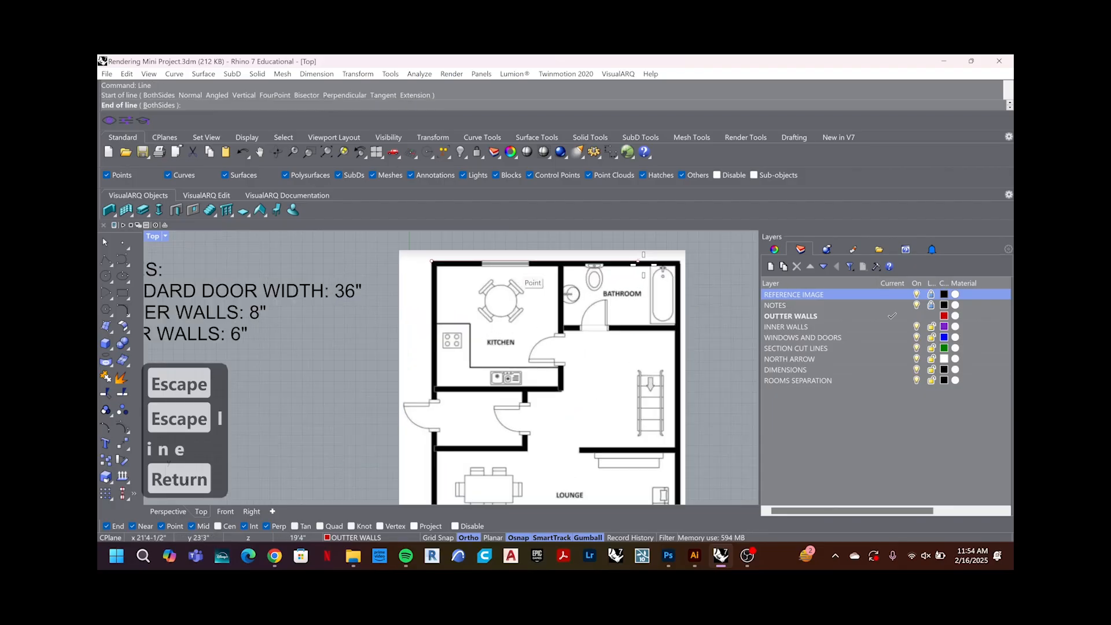
scroll(678, 261, up, 2)
click(688, 262)
Step: Draw a vertical line about 26'5" long along the plan's right outer wall, from the bathroom corner down to the lounge corner
key(Return)
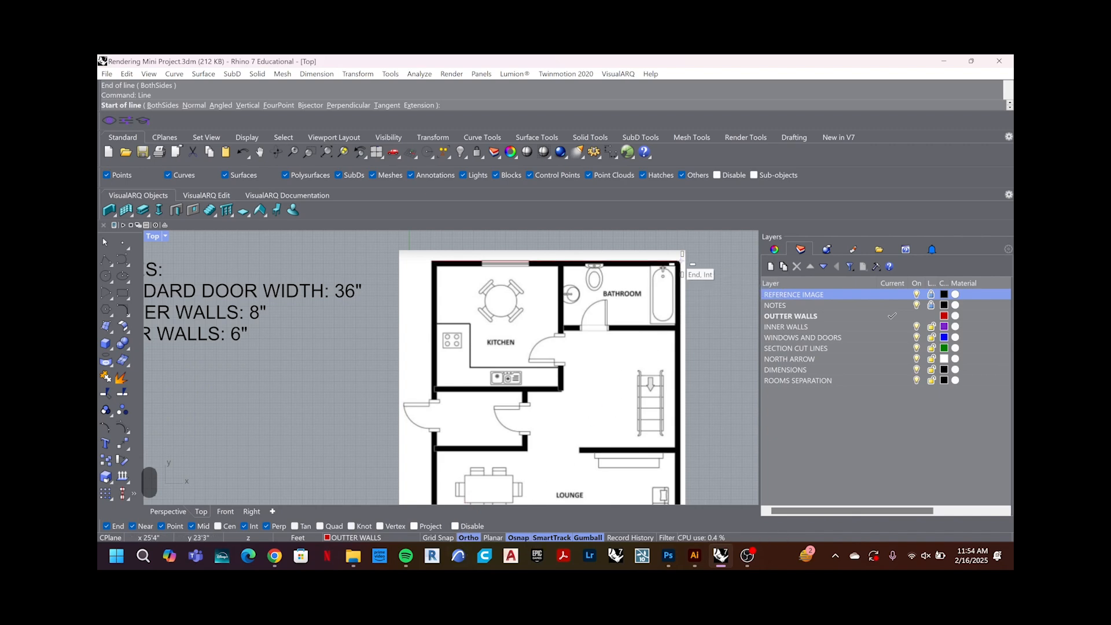
click(685, 265)
scroll(685, 266, down, 3)
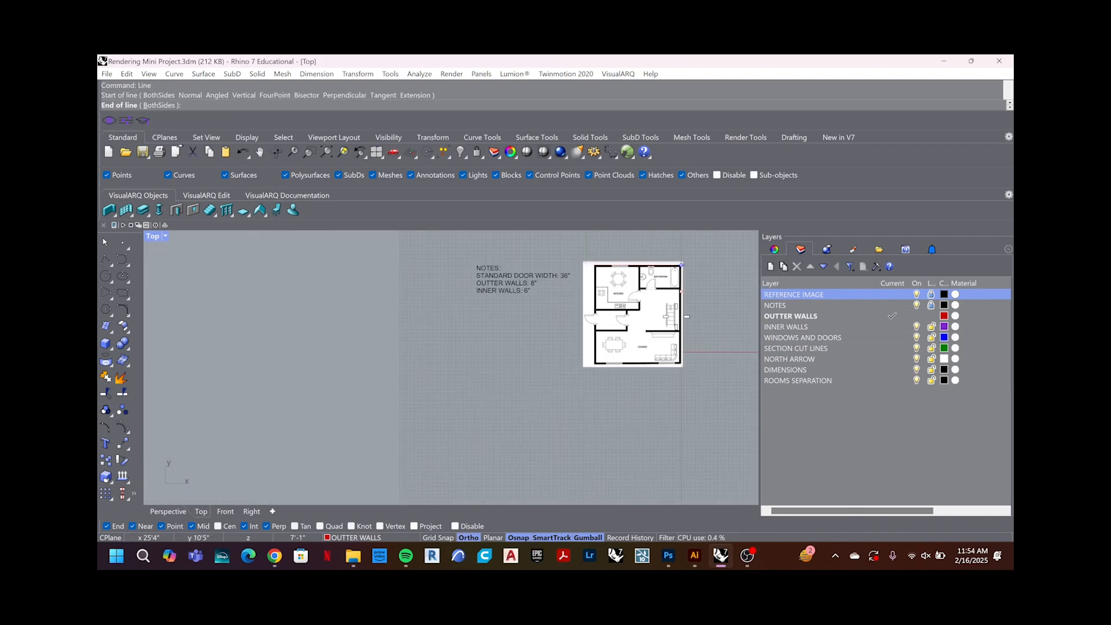
scroll(670, 372, up, 5)
scroll(697, 347, up, 2)
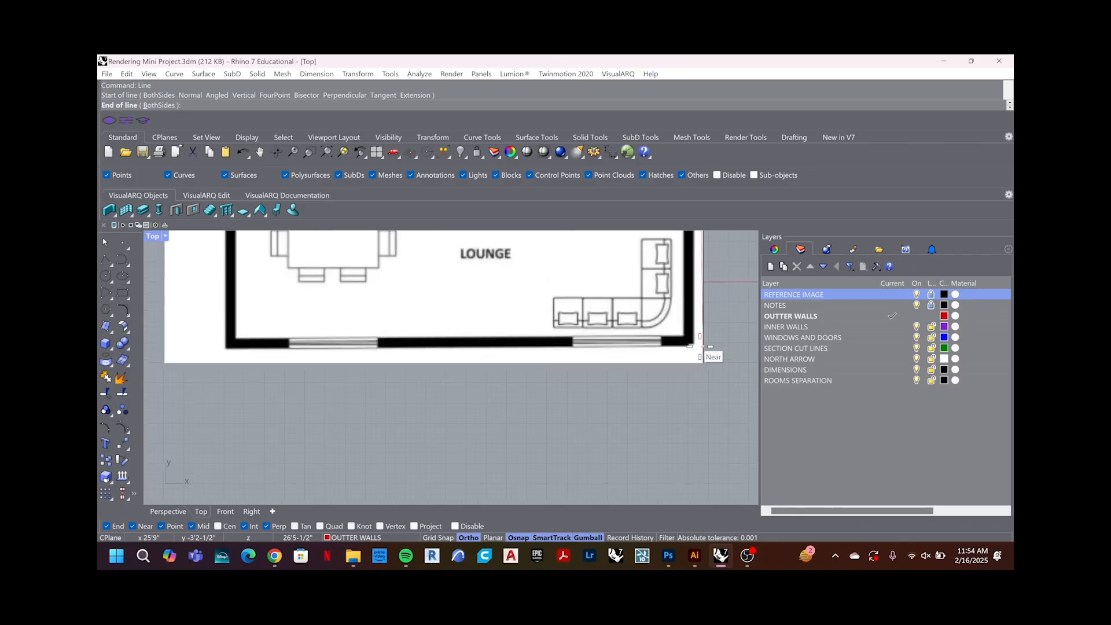
click(694, 350)
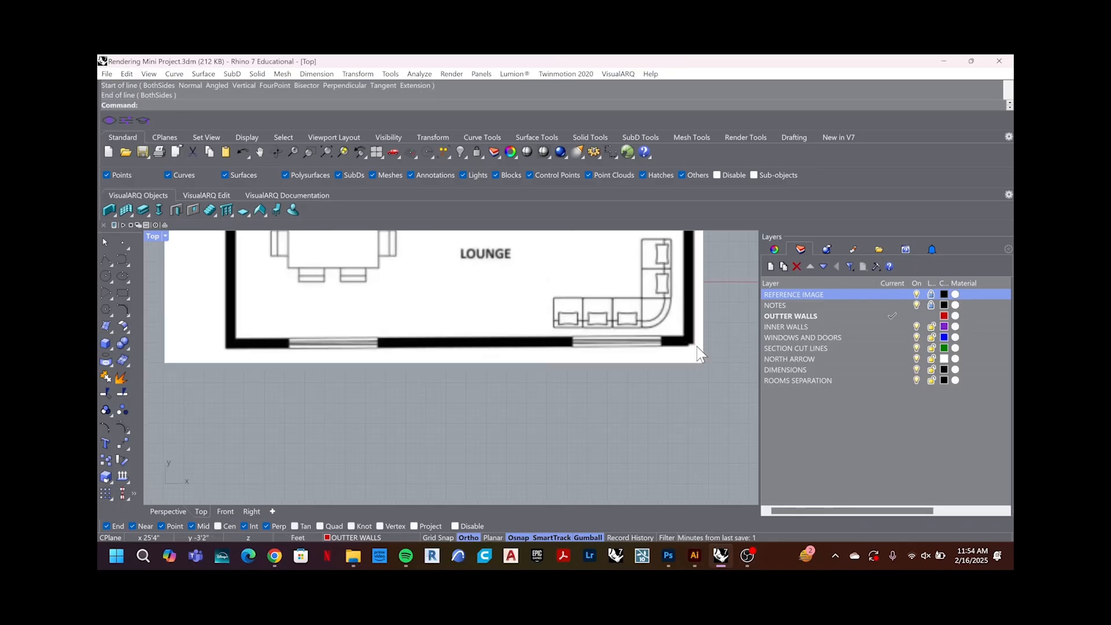
Step: Draw a horizontal line about 23' long along the lounge's lower outer wall, starting from the end of the right wall line
key(Return)
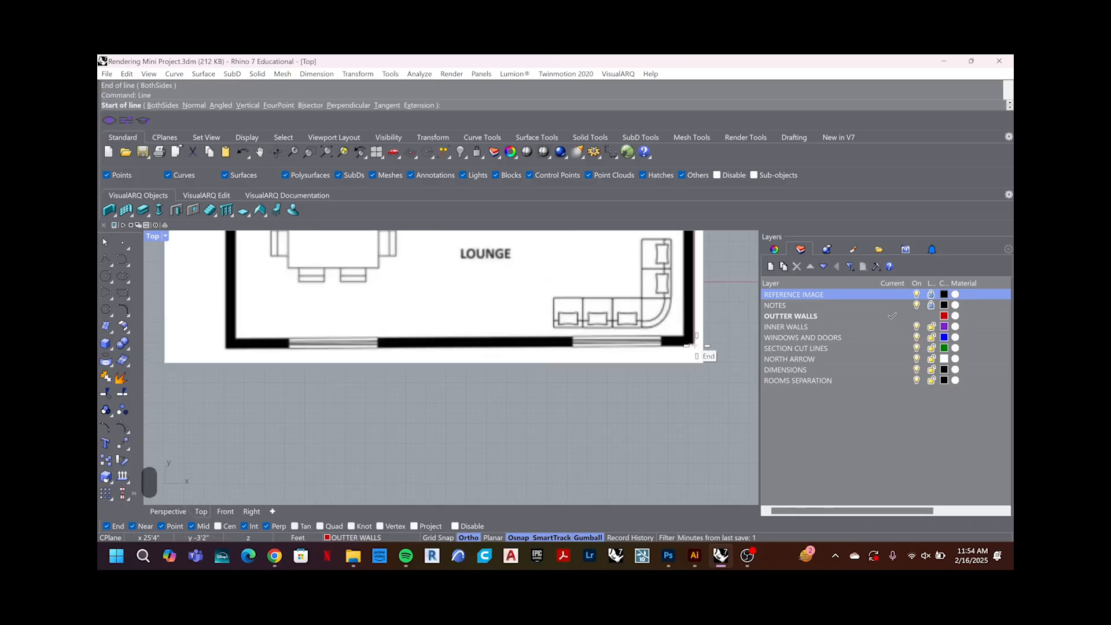
click(694, 346)
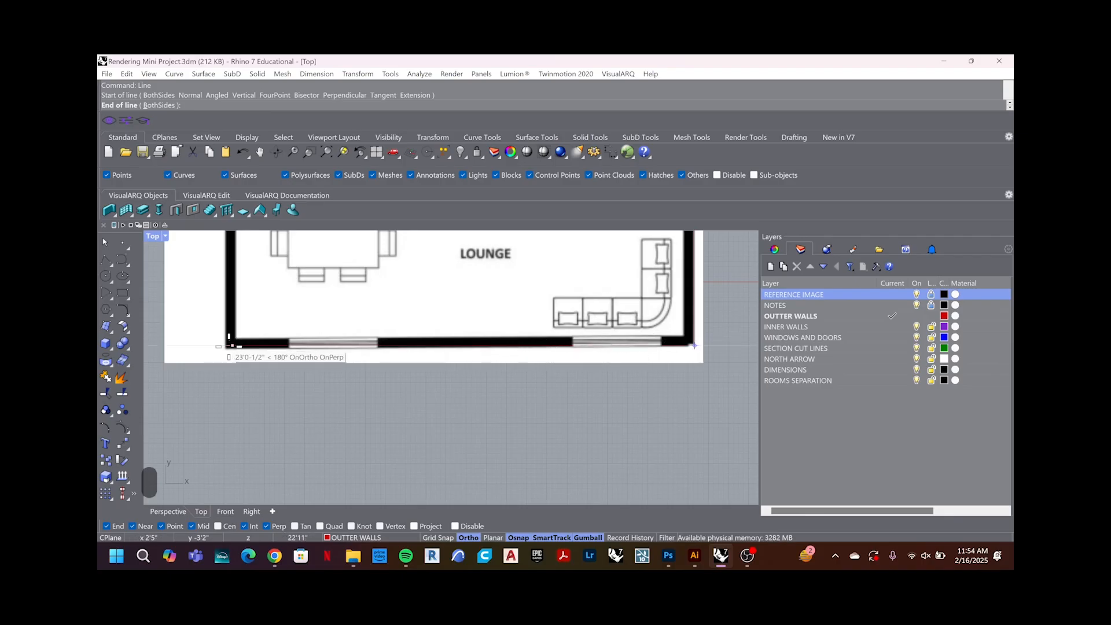
click(226, 346)
Step: Close the outline with a line about 26'5" long up the left outer wall to the start of the upper wall line
key(space)
click(225, 348)
scroll(376, 467, down, 12)
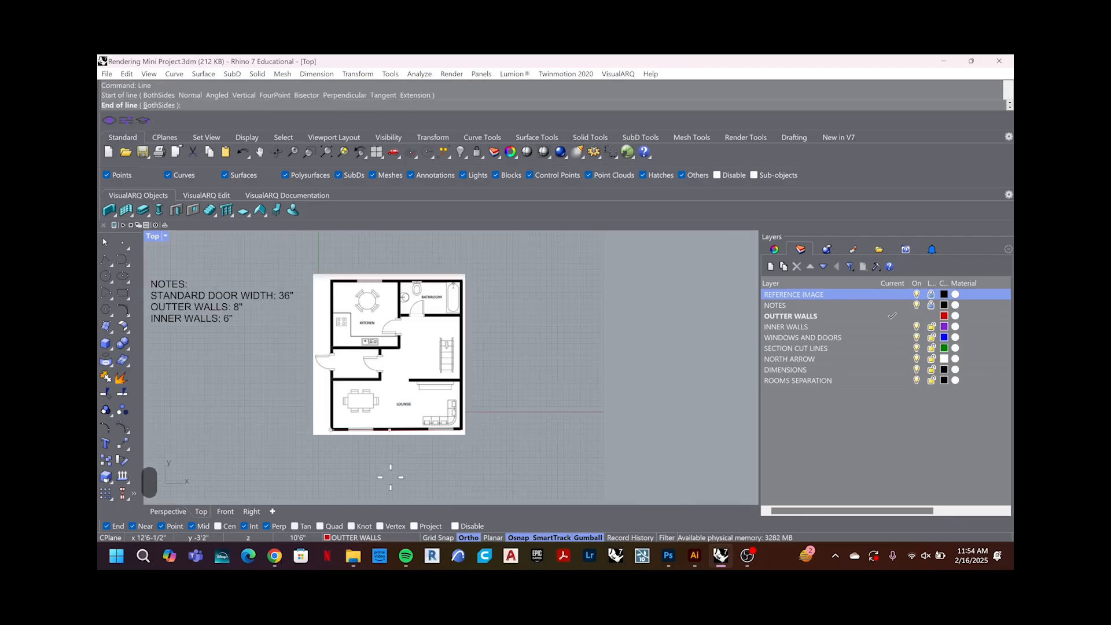
scroll(340, 290, up, 6)
scroll(327, 273, up, 6)
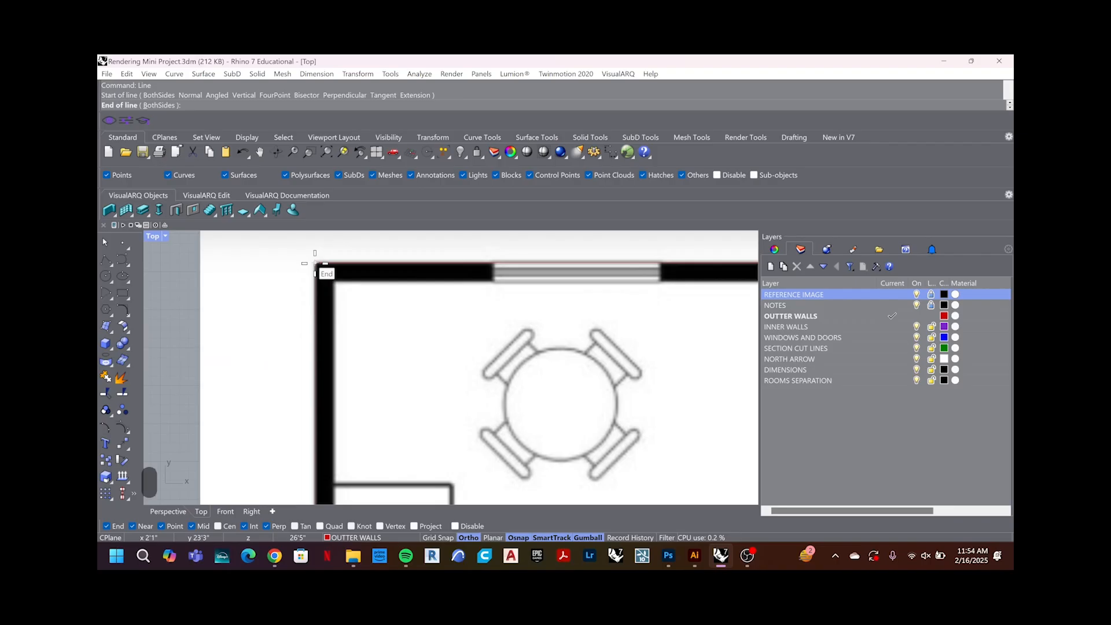
click(315, 263)
scroll(319, 269, down, 6)
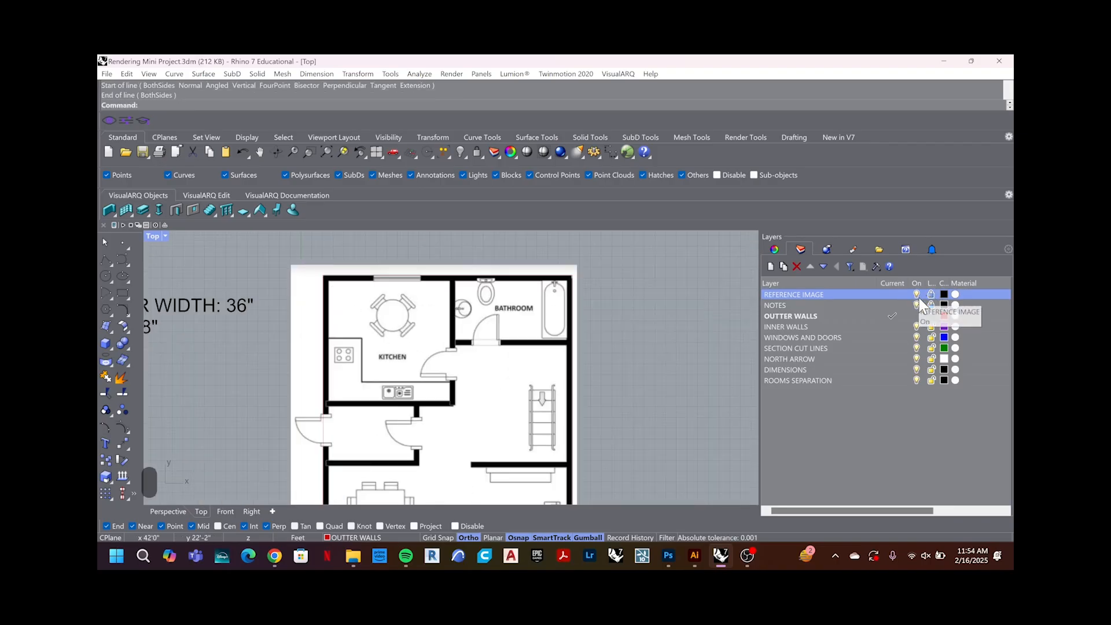
Step: Hide the REFERENCE IMAGE layer and select all four outer wall lines
click(918, 296)
scroll(569, 308, down, 3)
drag(589, 255, 491, 458)
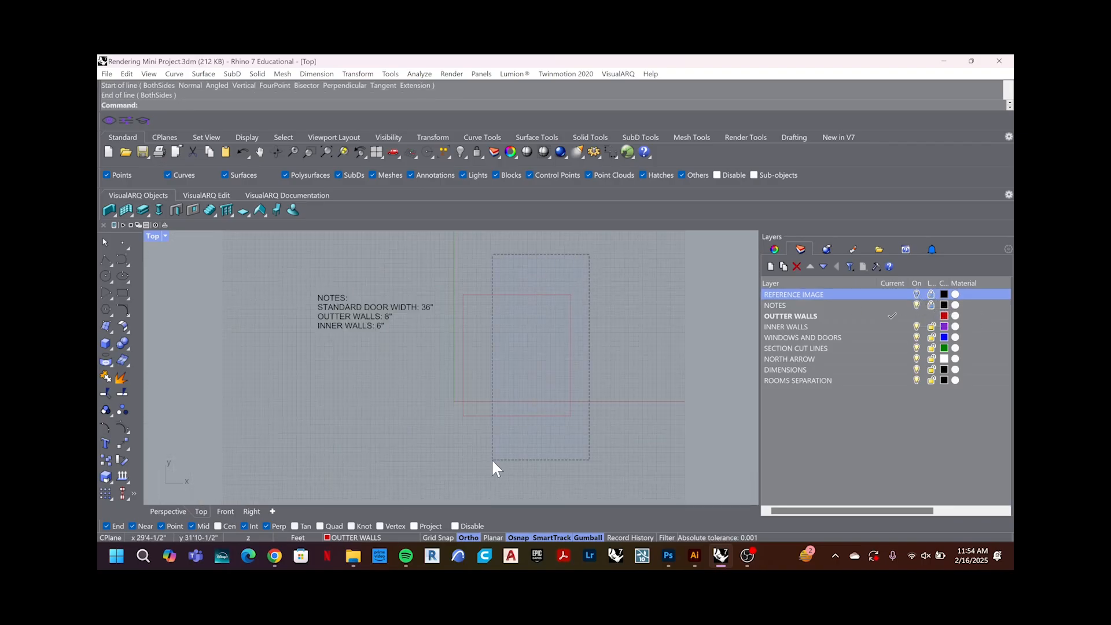
drag(601, 266, 449, 429)
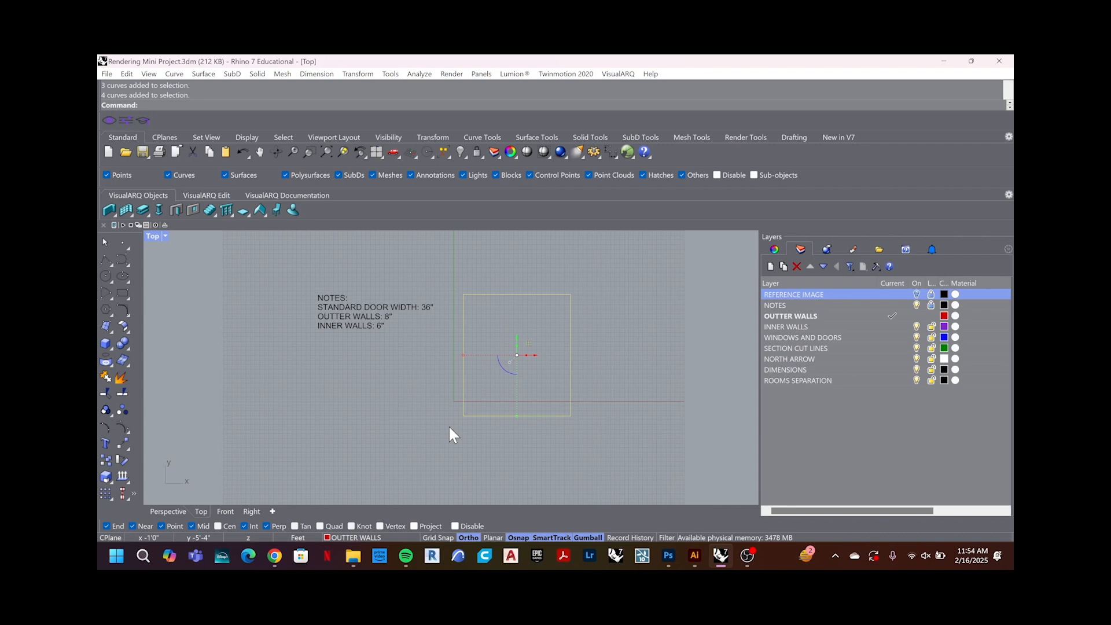
Step: Delete the four selected outer wall lines and show the REFERENCE IMAGE layer again
key(Delete)
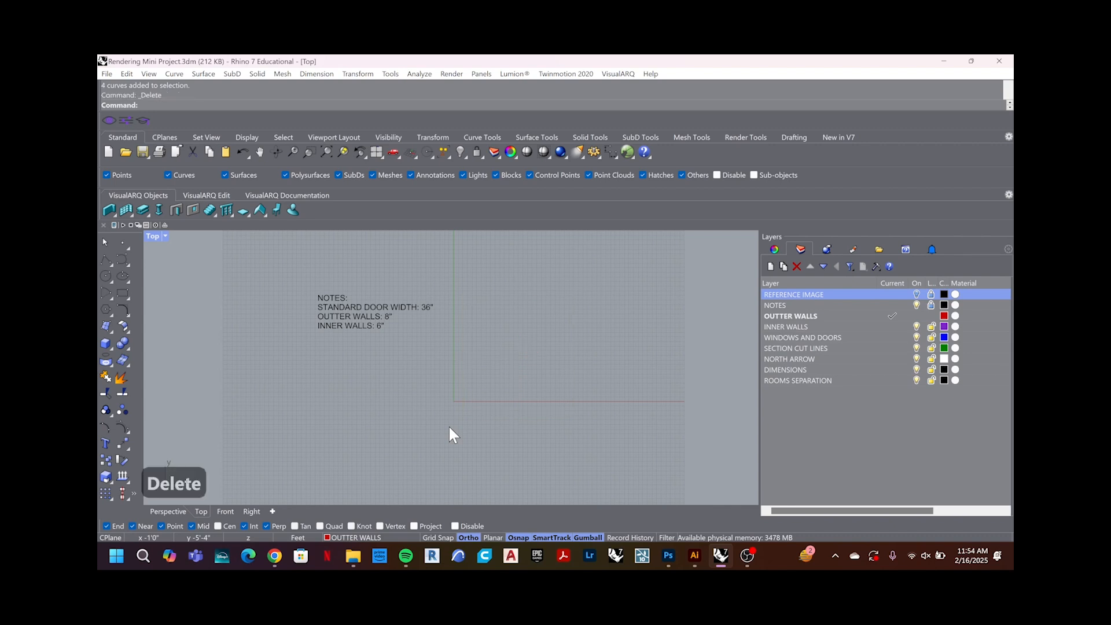
click(917, 294)
scroll(555, 342, up, 4)
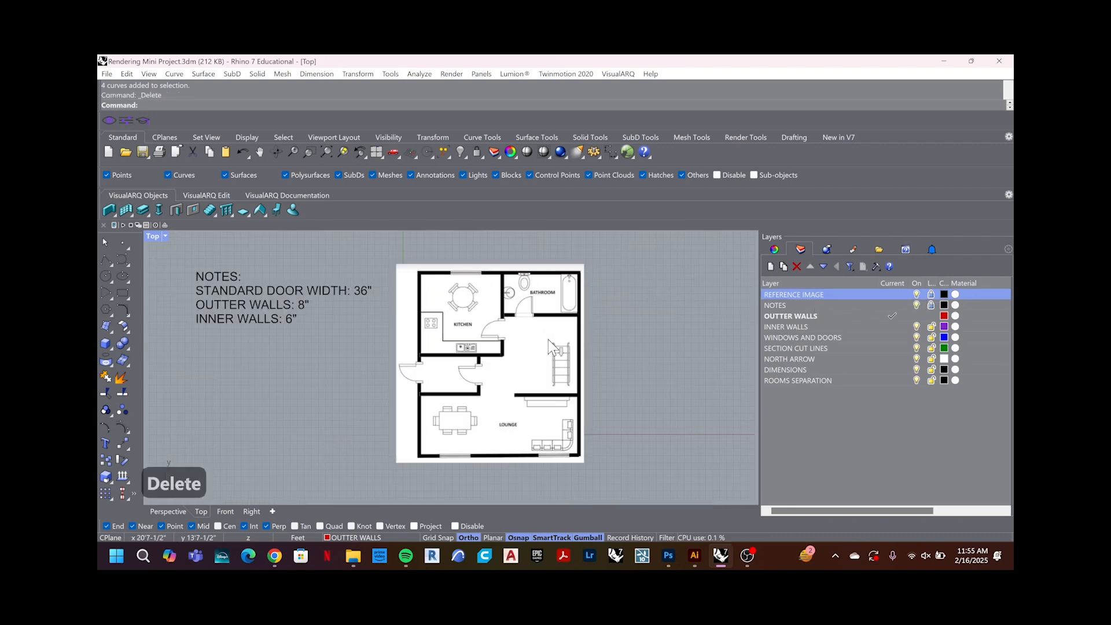
Step: Draw a rectangle about 23'3" by 26'4" around the plan's outer walls, from the kitchen's outer corner to the lounge's diagonally opposite outer corner
text(rec)
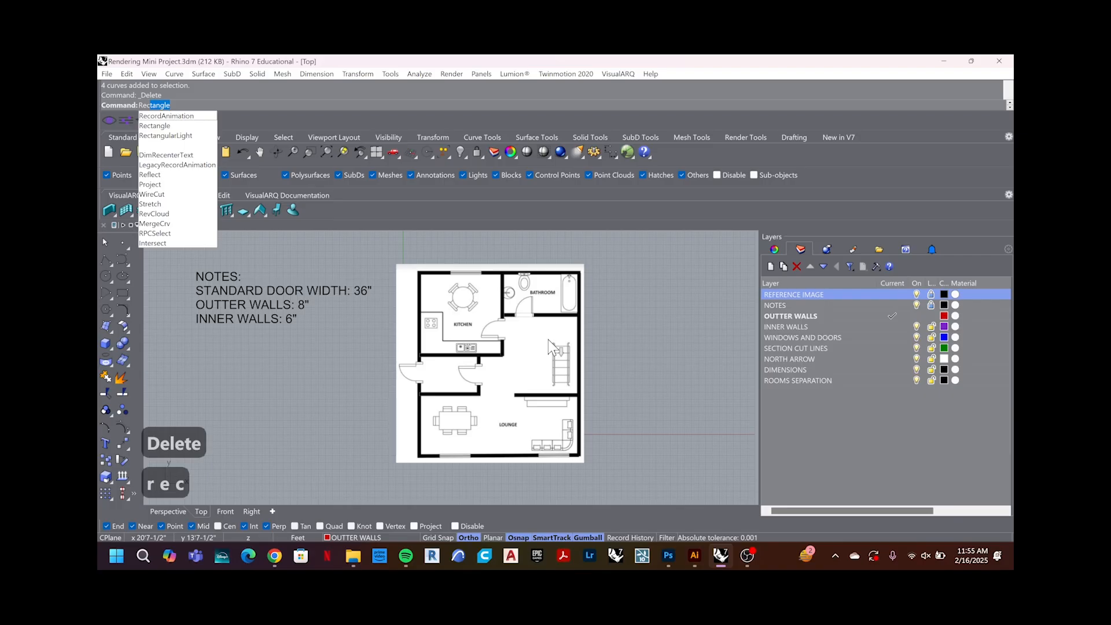
key(Return)
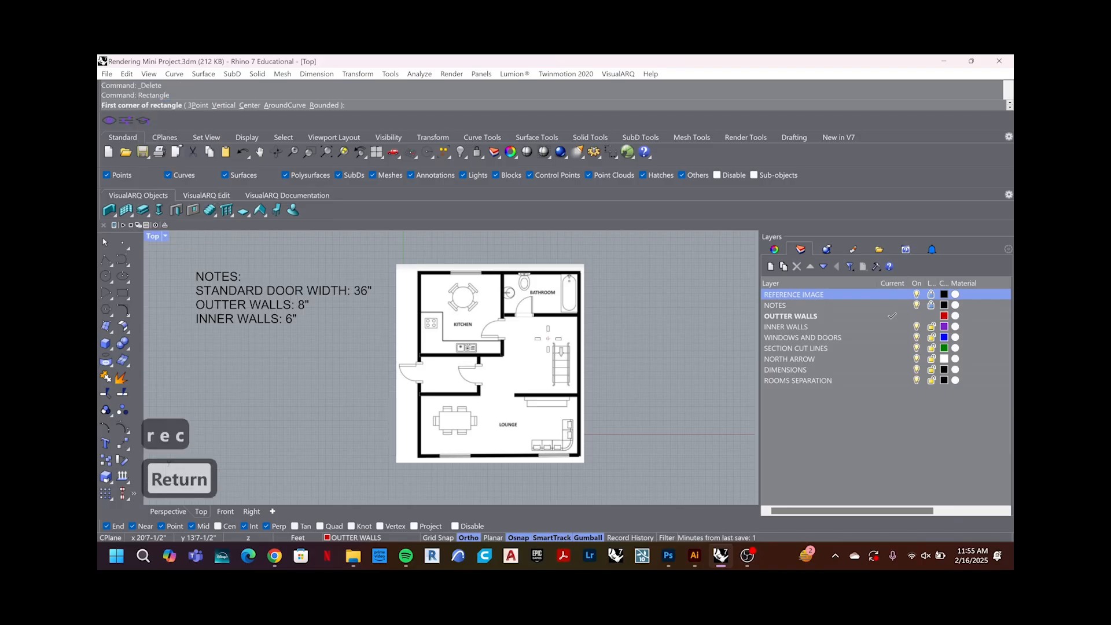
scroll(515, 278, up, 6)
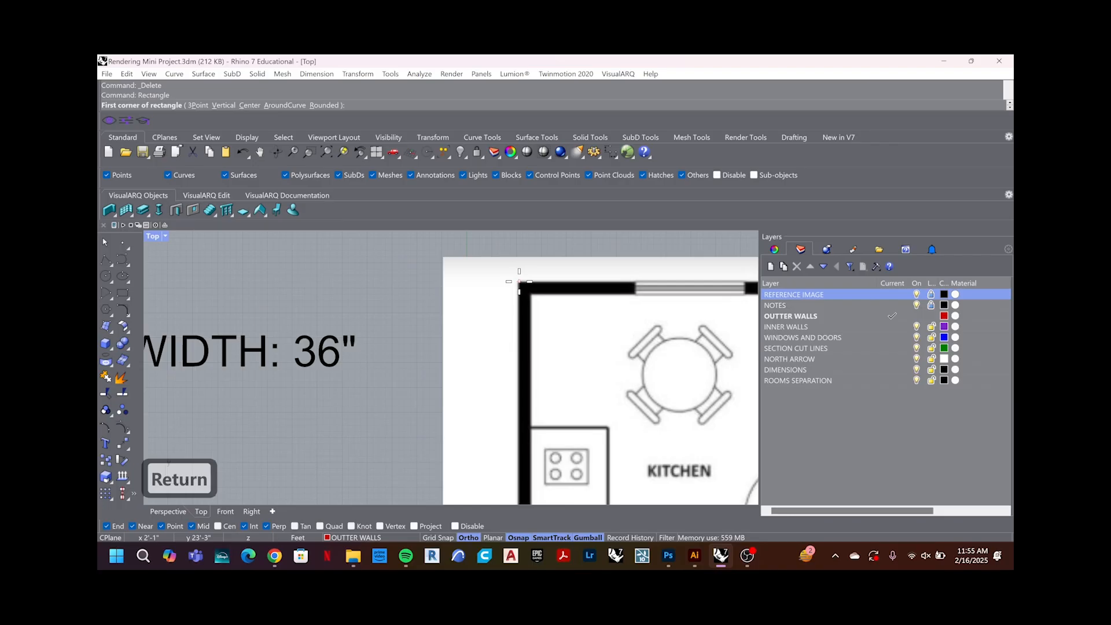
click(520, 282)
scroll(590, 382, down, 10)
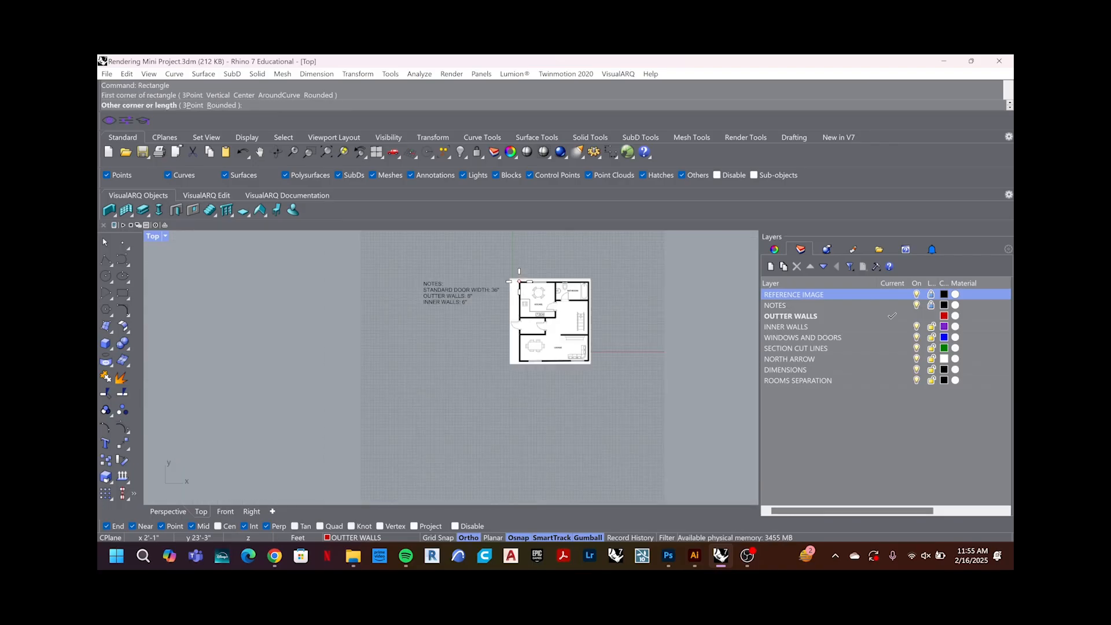
scroll(589, 378, up, 13)
scroll(601, 429, down, 4)
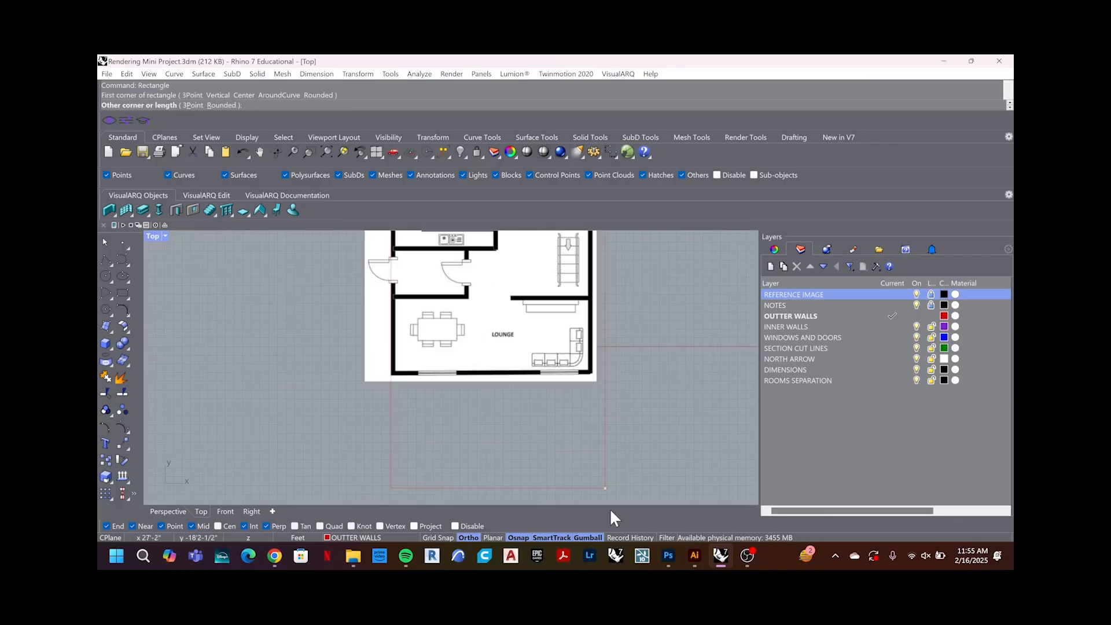
scroll(609, 508, down, 1)
scroll(514, 356, down, 4)
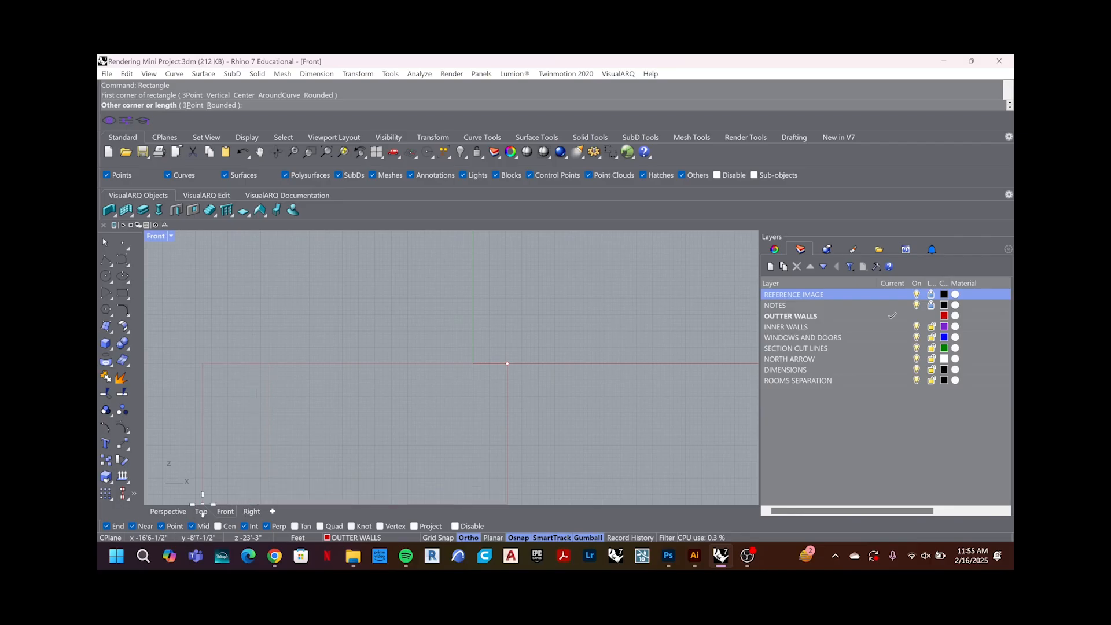
click(198, 514)
scroll(585, 405, up, 5)
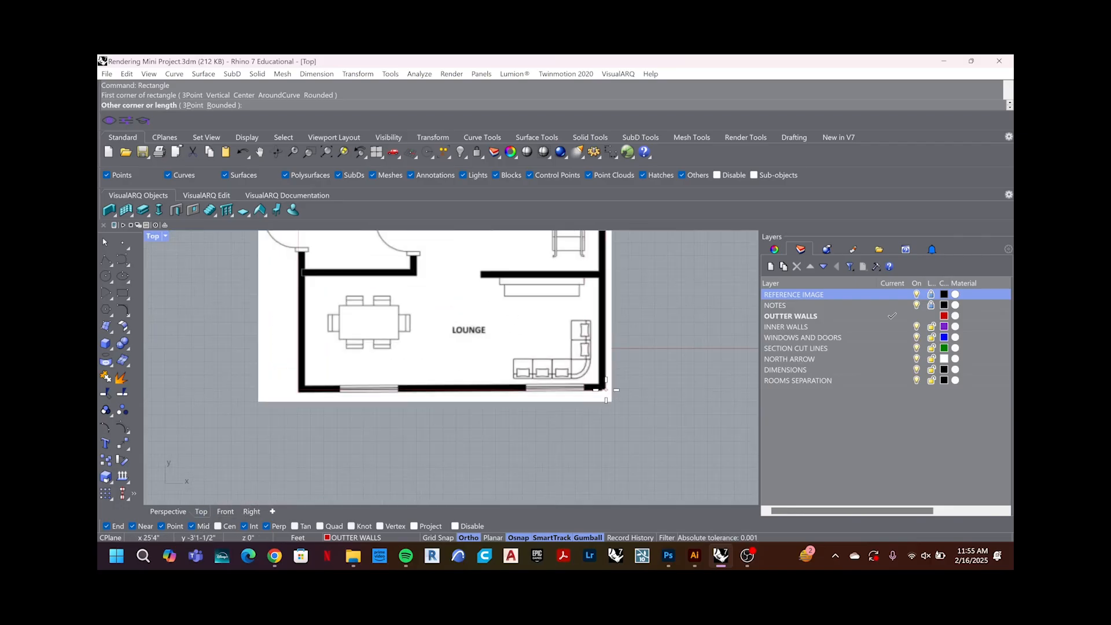
click(607, 392)
scroll(641, 447, down, 10)
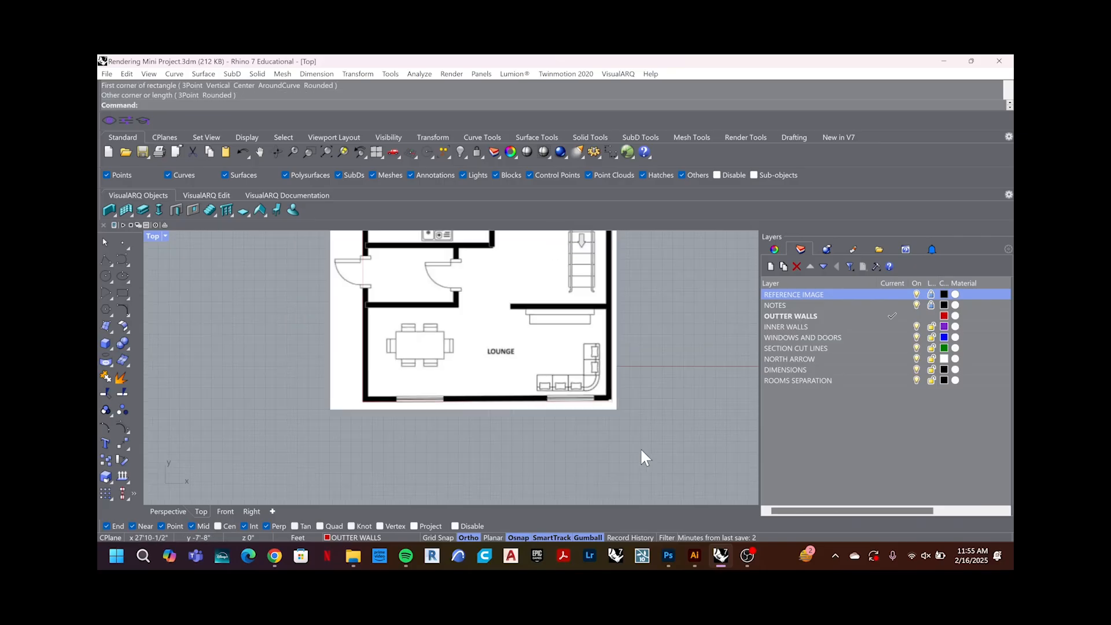
scroll(618, 365, up, 4)
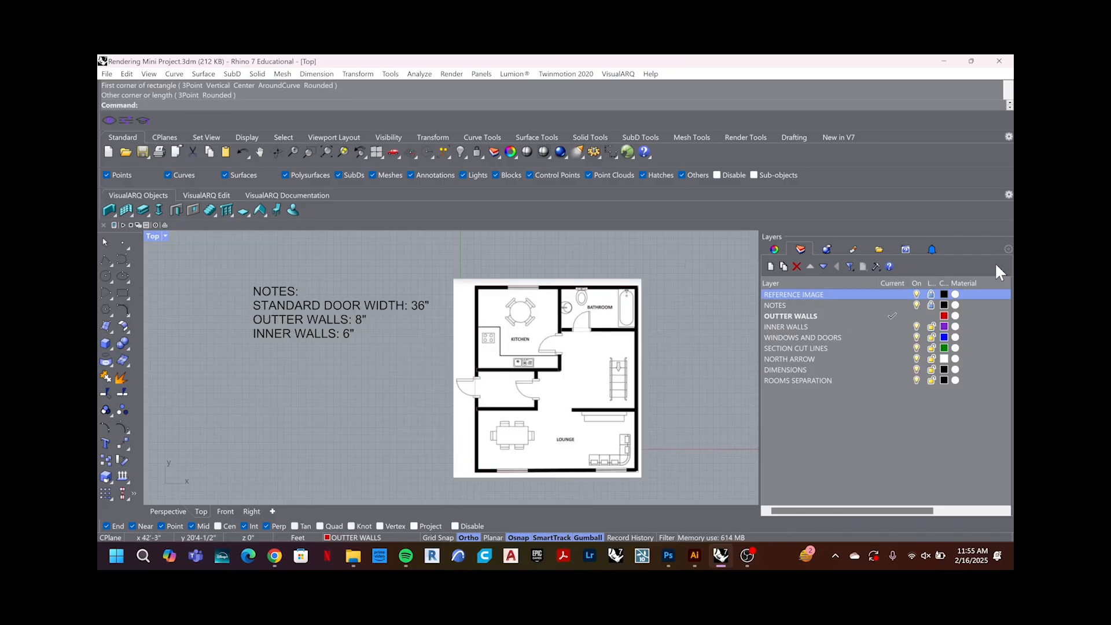
Step: Inspect the traced rectangle with the REFERENCE IMAGE layer temporarily hidden, and clear the selection
click(916, 295)
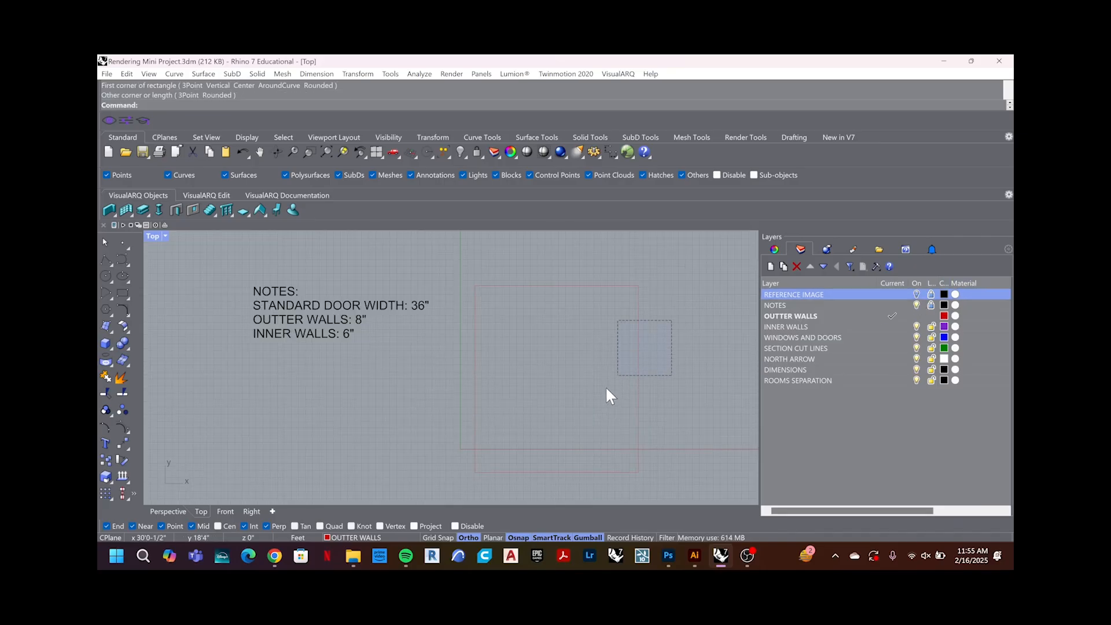
drag(606, 388, 606, 388)
drag(667, 321, 631, 371)
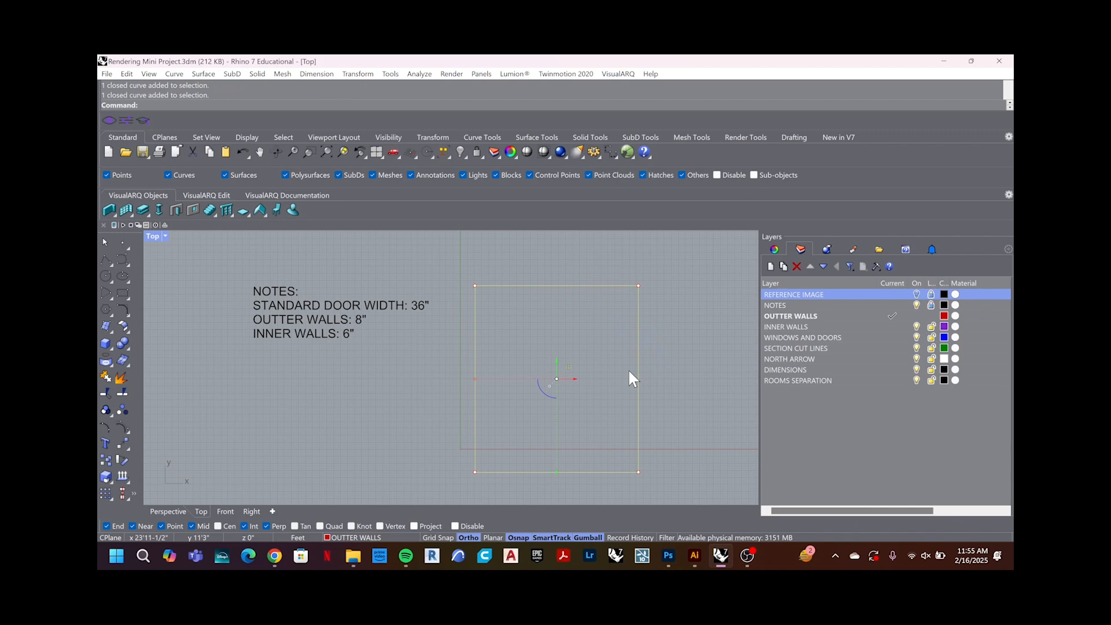
key(Escape)
key(Escape)
key(Escape)
click(917, 294)
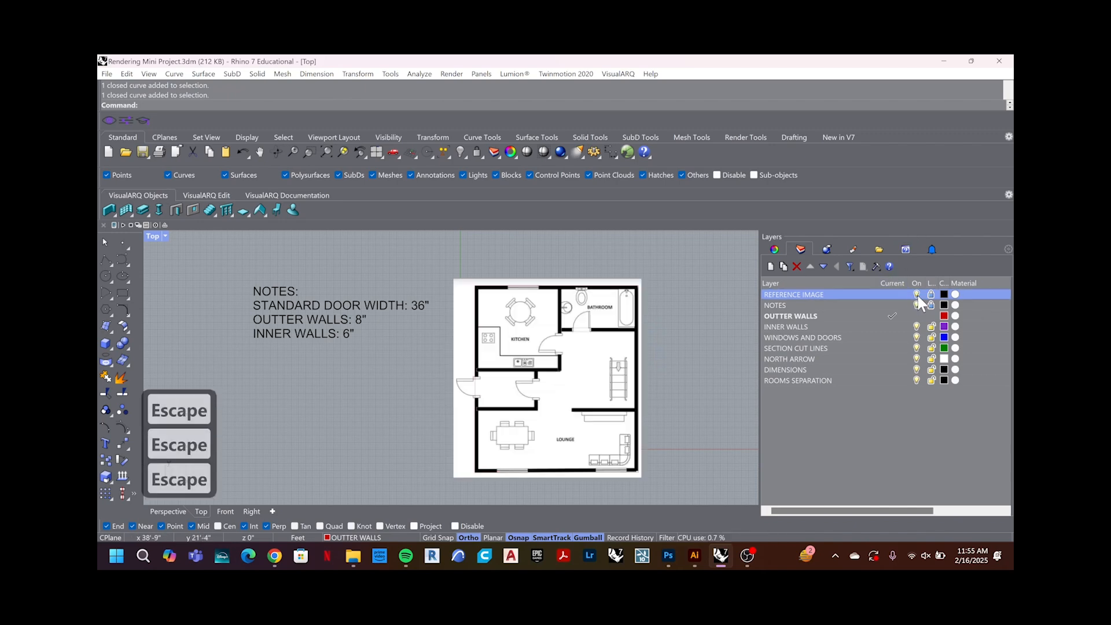
Step: Highlight the rectangle over the reference plan to compare it with the outer wall edges, and deselect it
scroll(643, 319, up, 5)
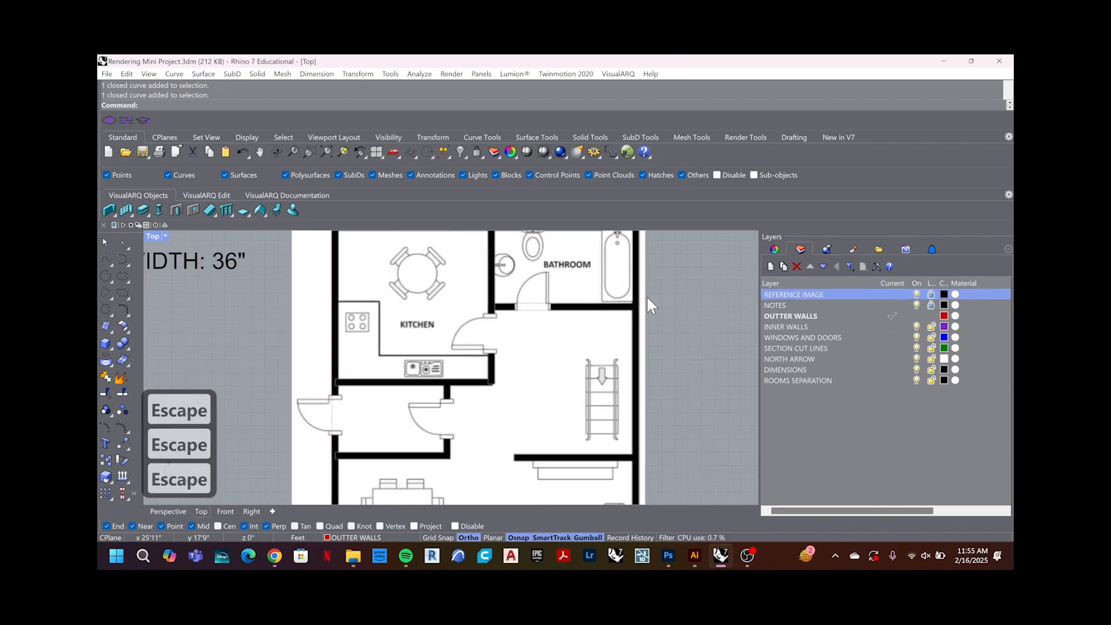
scroll(648, 301, down, 2)
drag(671, 290, 633, 351)
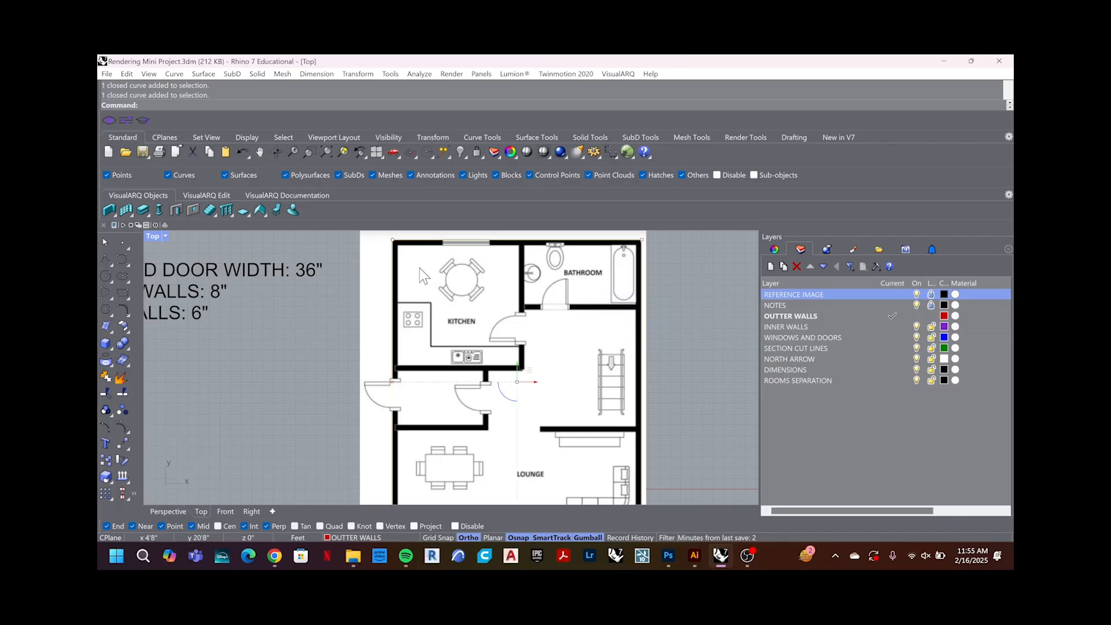
key(Escape)
key(Escape)
key(Escape)
key(Escape)
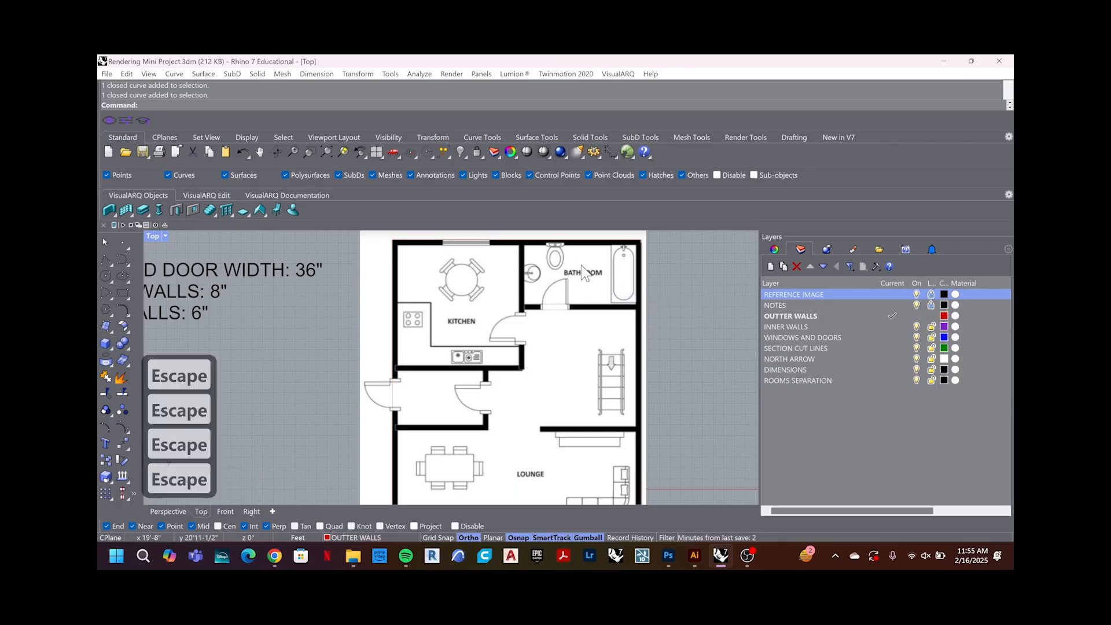
click(621, 247)
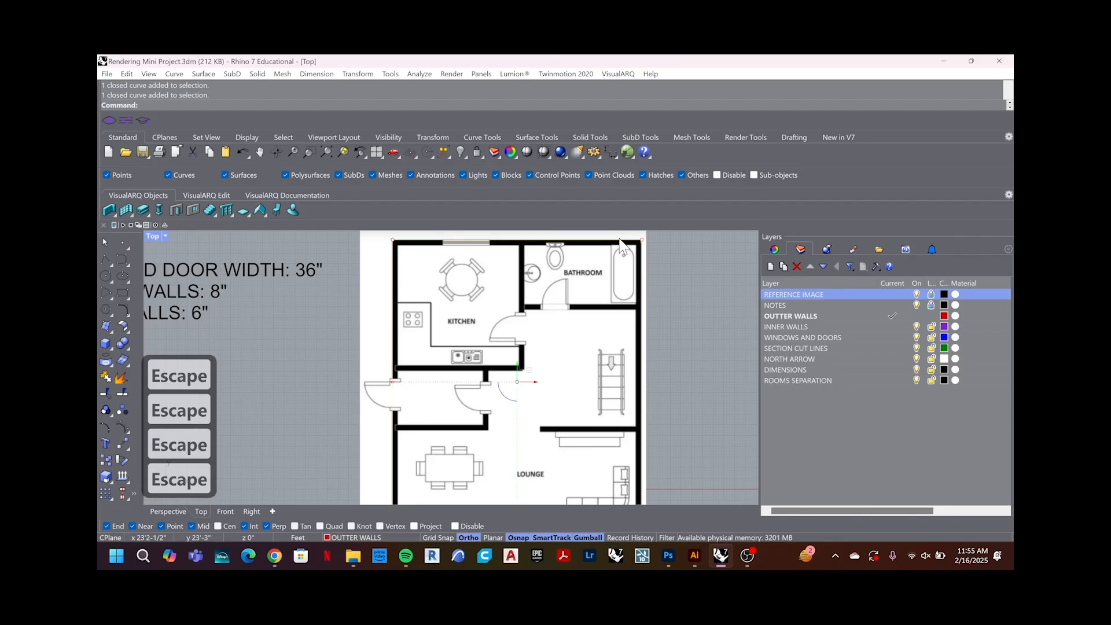
key(Escape)
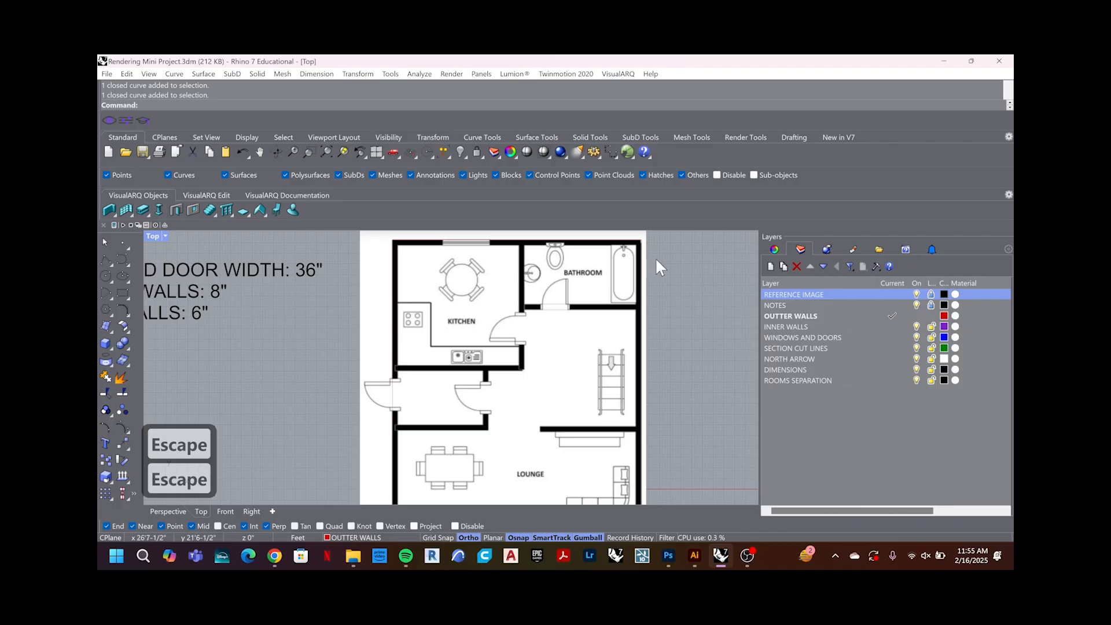
Step: Offset the outer wall rectangle 8" inward to form the inner face of the outer walls
right_drag(437, 305, 478, 303)
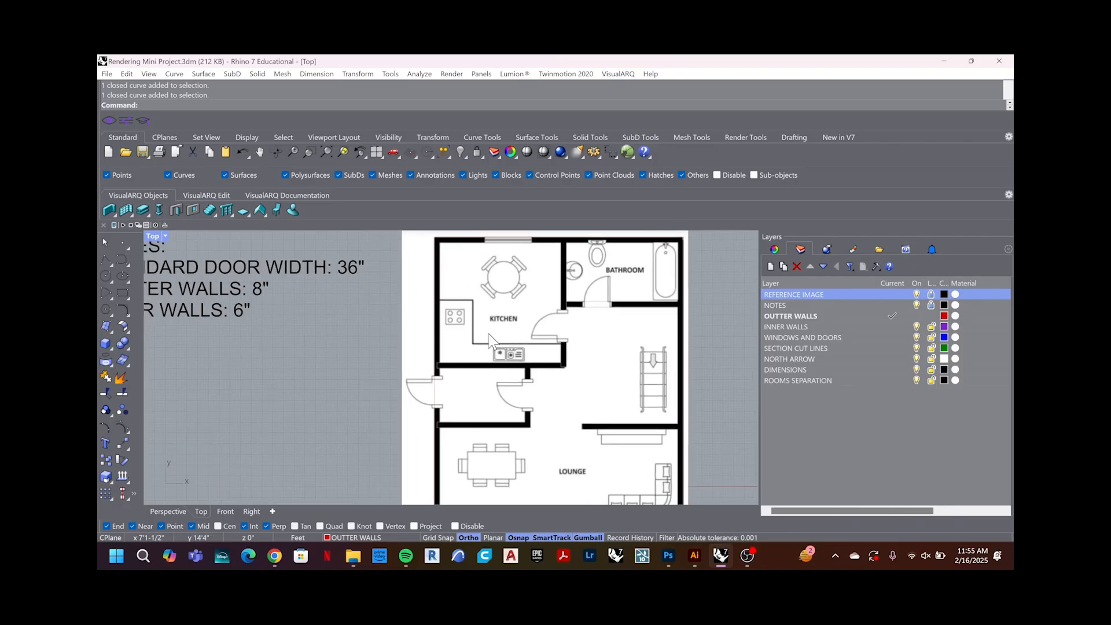
text(off)
key(Return)
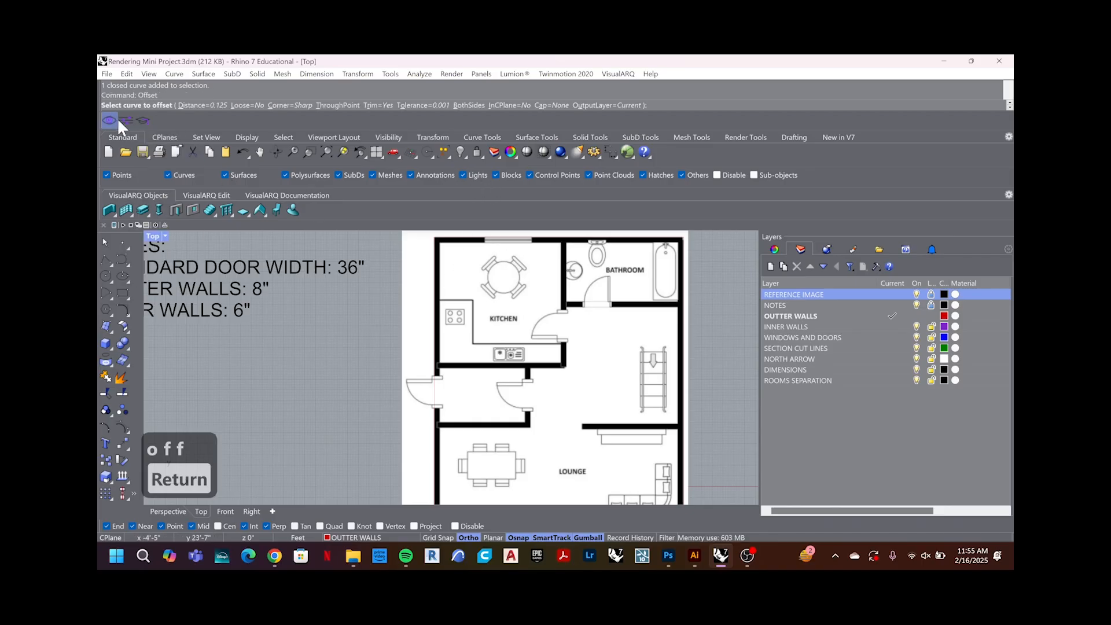
click(439, 314)
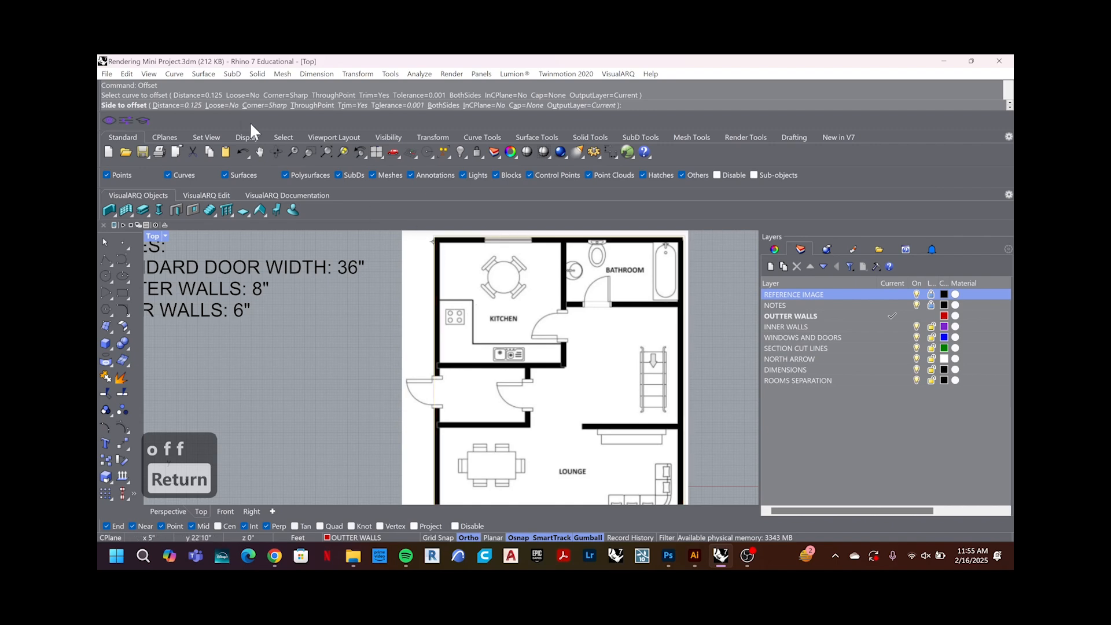
click(183, 104)
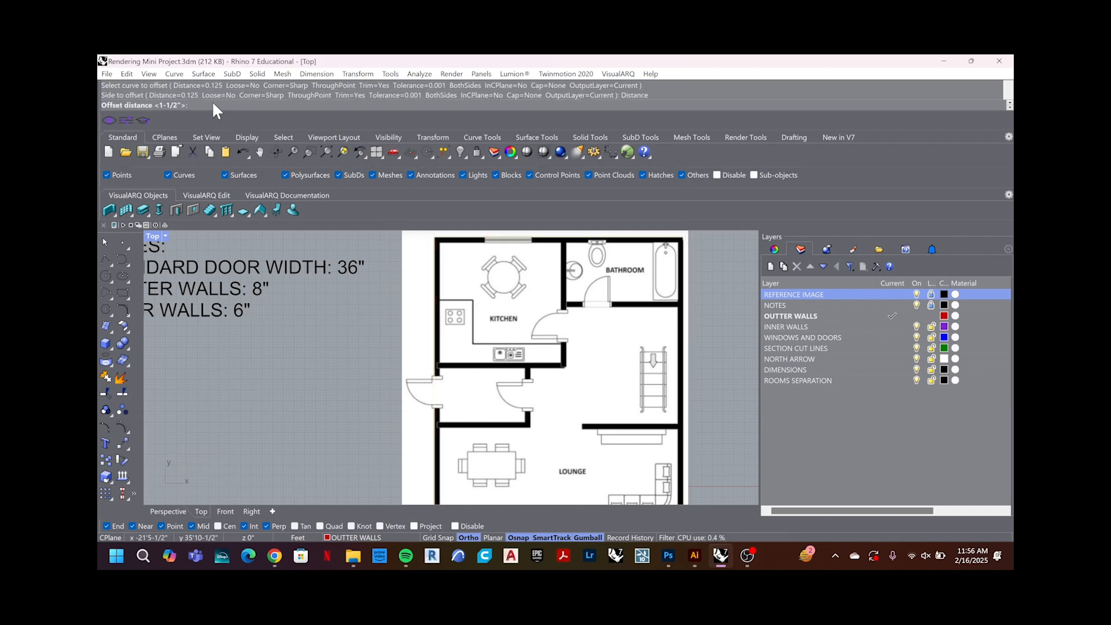
text(8")
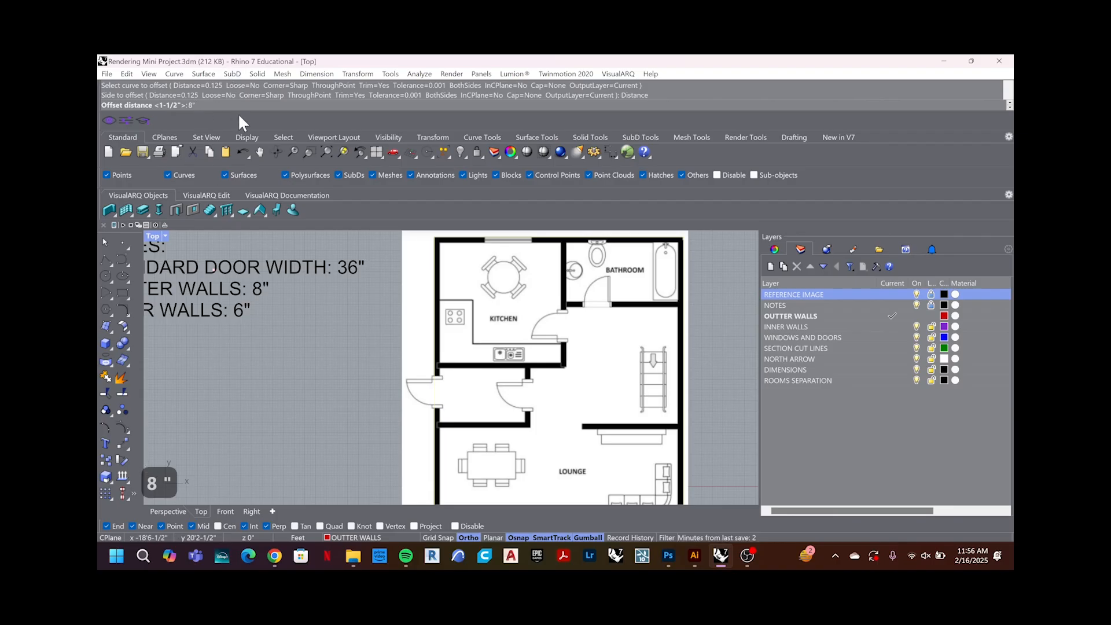
key(Return)
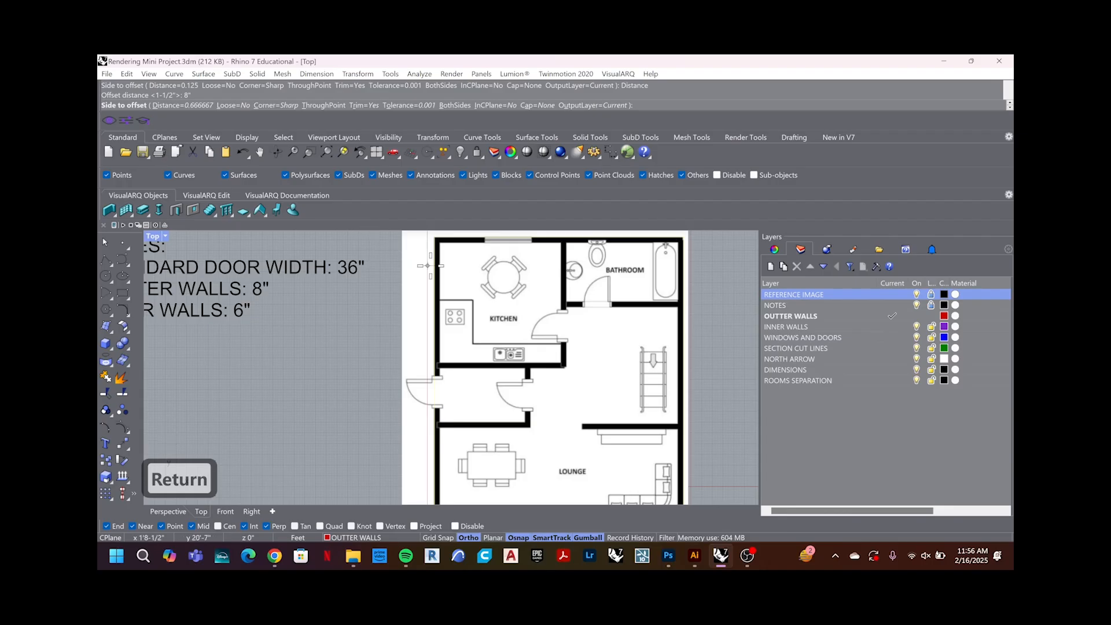
click(485, 284)
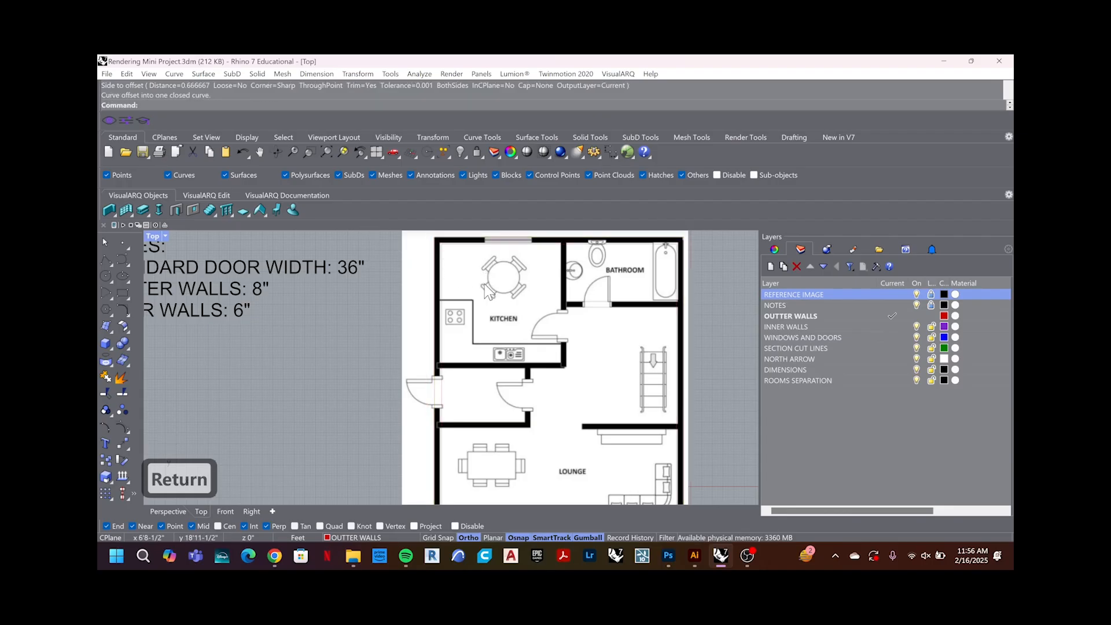
Step: Check both outer wall outlines with the REFERENCE IMAGE layer temporarily hidden, and clear the selection
click(916, 295)
drag(702, 252, 599, 327)
scroll(598, 327, down, 10)
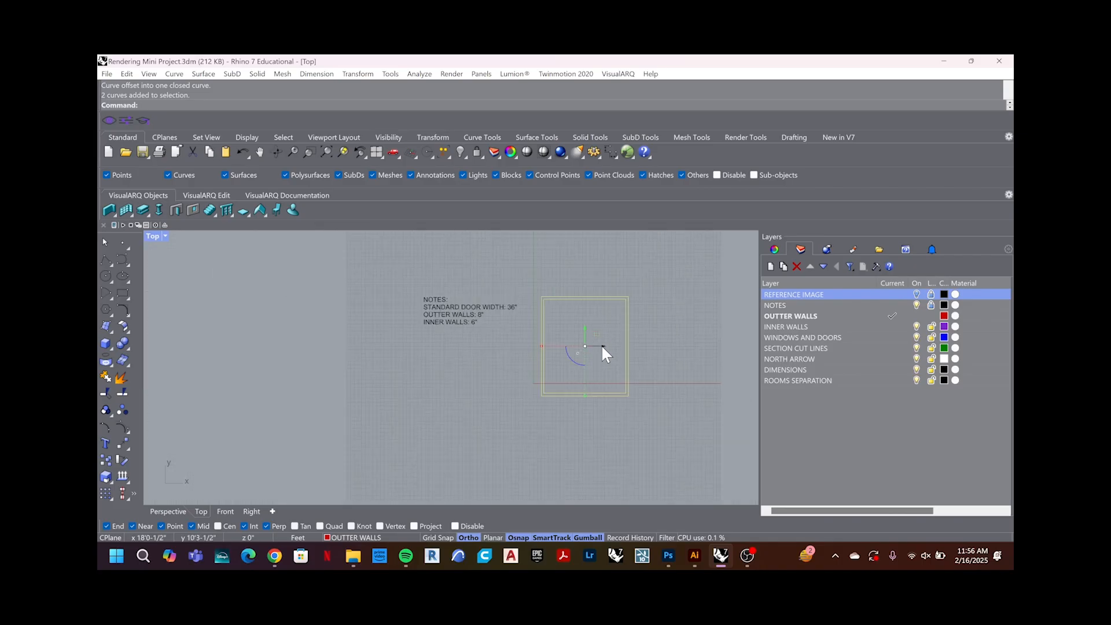
scroll(602, 345, up, 5)
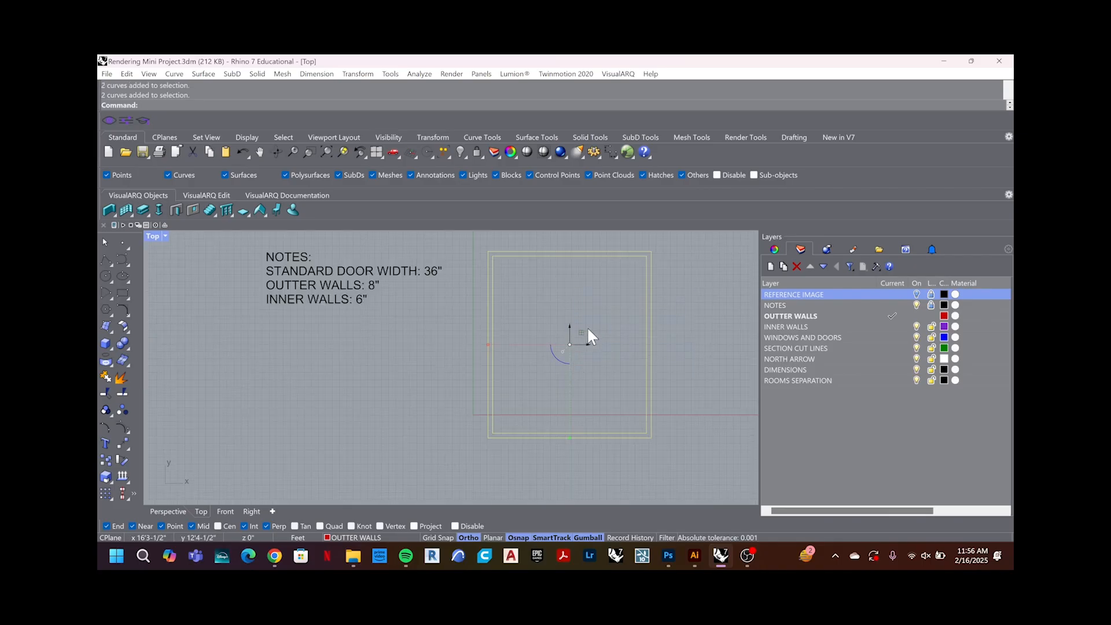
click(917, 294)
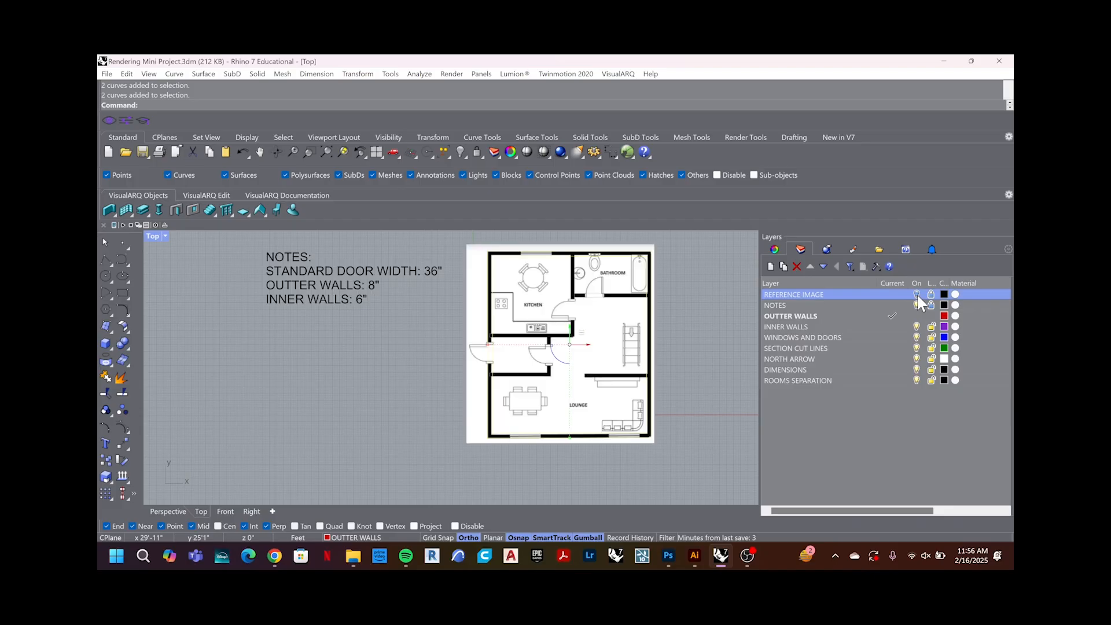
scroll(579, 359, up, 3)
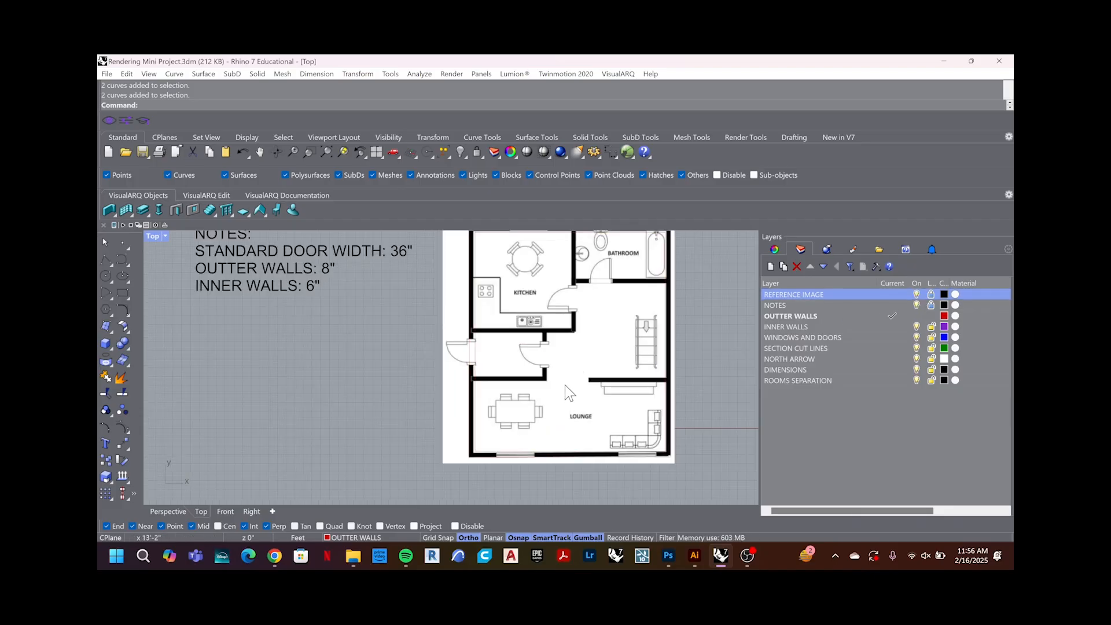
key(Escape)
key(Escape)
Step: Draw a horizontal line about 21'11" long along the lounge wall's lower edge, between the inner faces of the side outer walls
text(line)
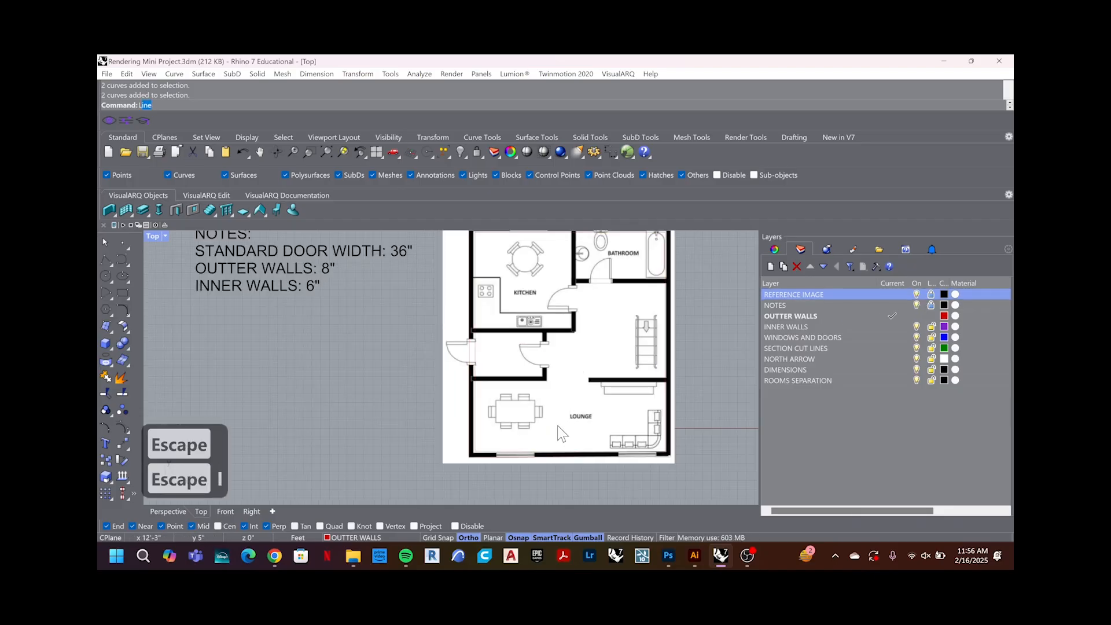
key(Escape)
key(Escape)
text(line)
key(Return)
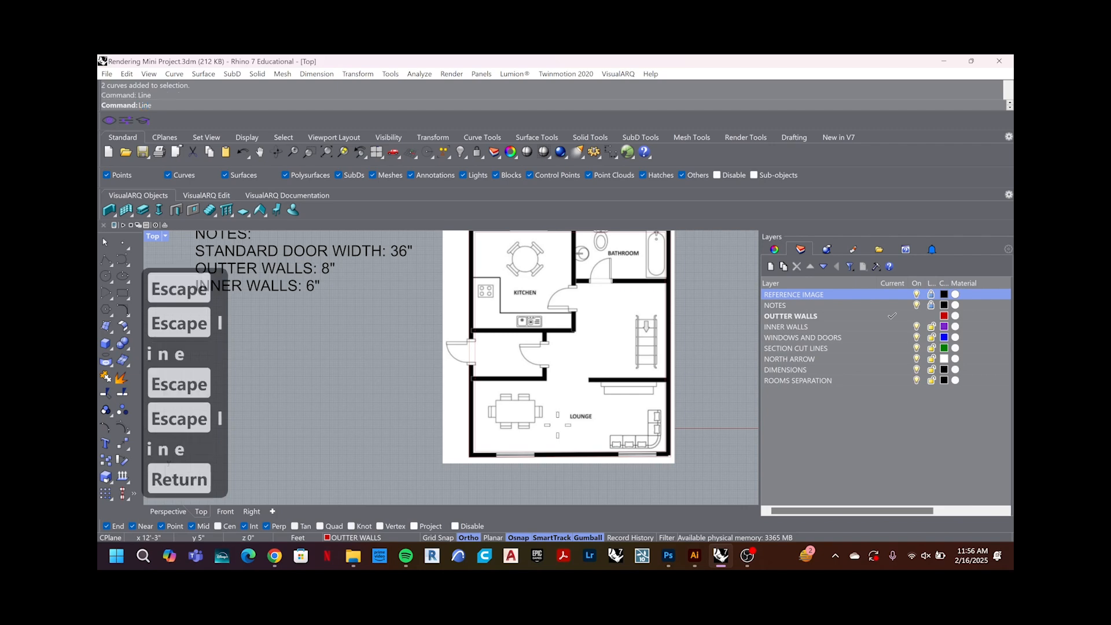
scroll(558, 424, up, 8)
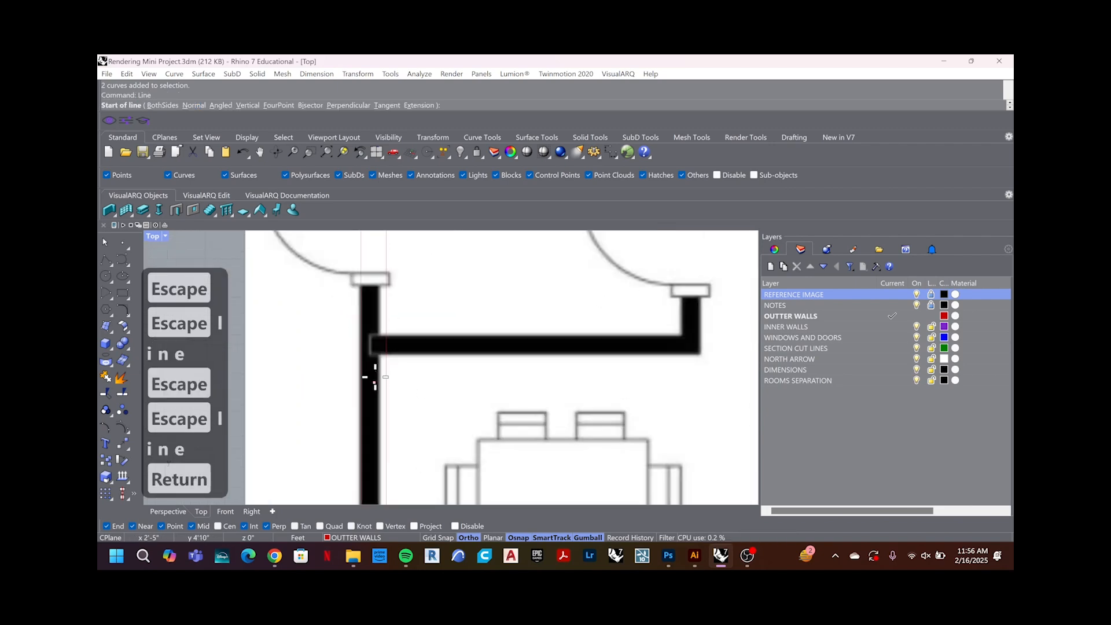
click(379, 358)
scroll(382, 359, down, 5)
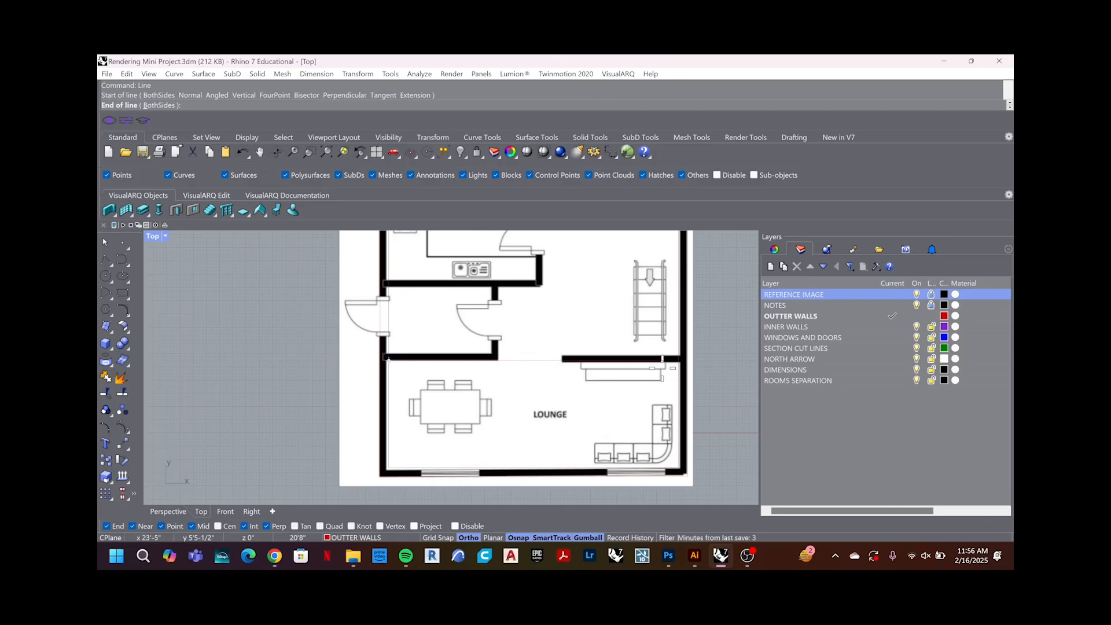
scroll(662, 359, up, 4)
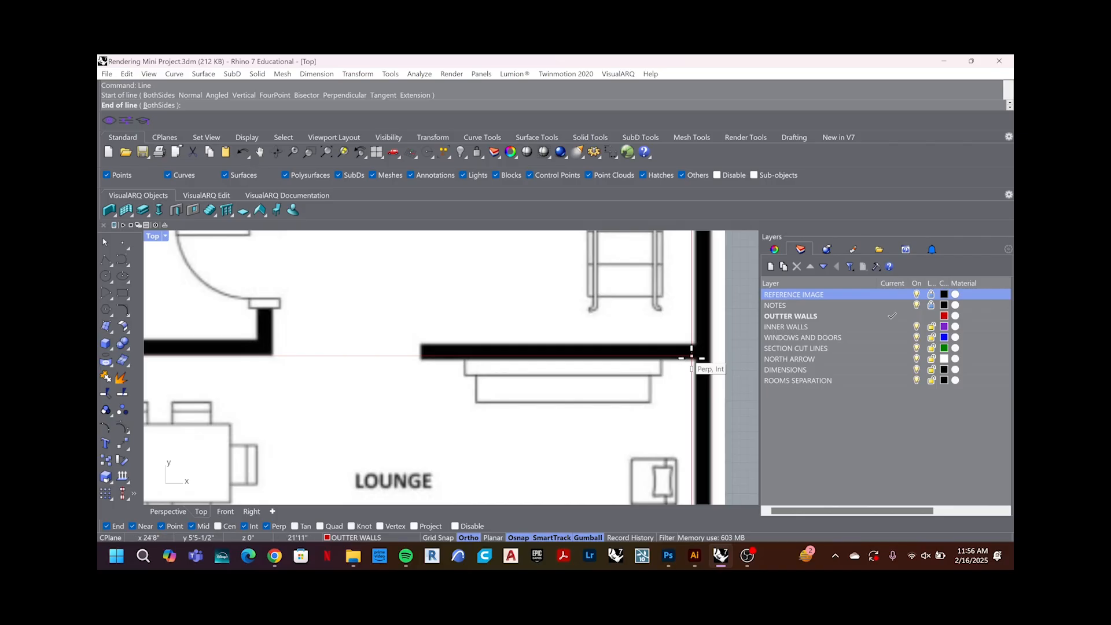
click(692, 356)
scroll(695, 362, down, 4)
right_drag(572, 349, 575, 393)
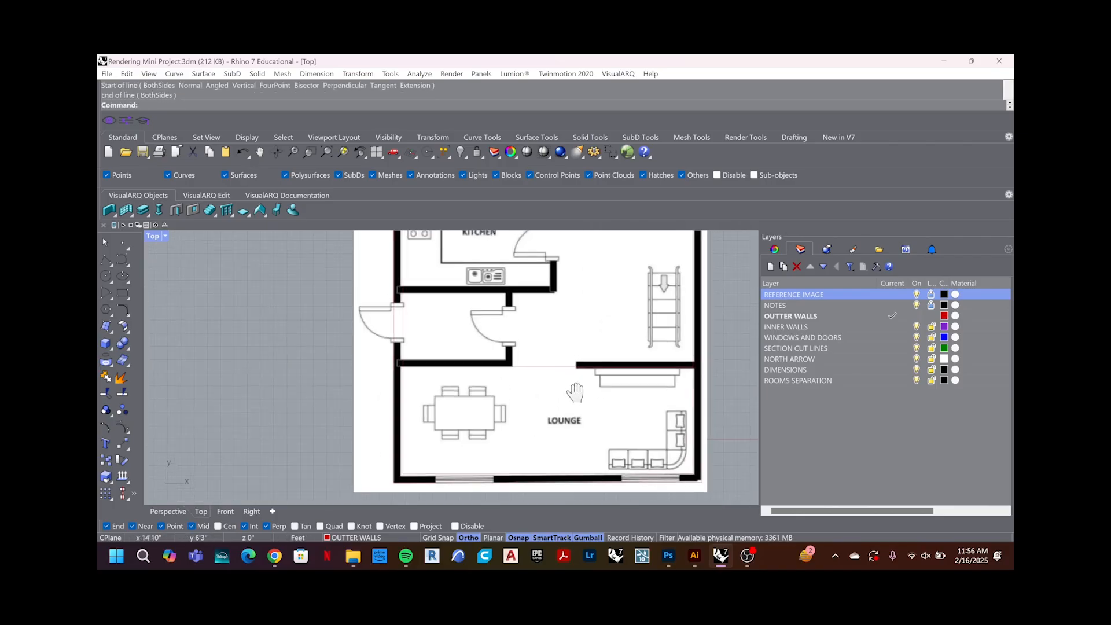
Step: Draw a horizontal line along the kitchen wall's lower edge, from the outer wall's inner face to the kitchen's outside corner
scroll(520, 402, up, 2)
right_click(520, 407)
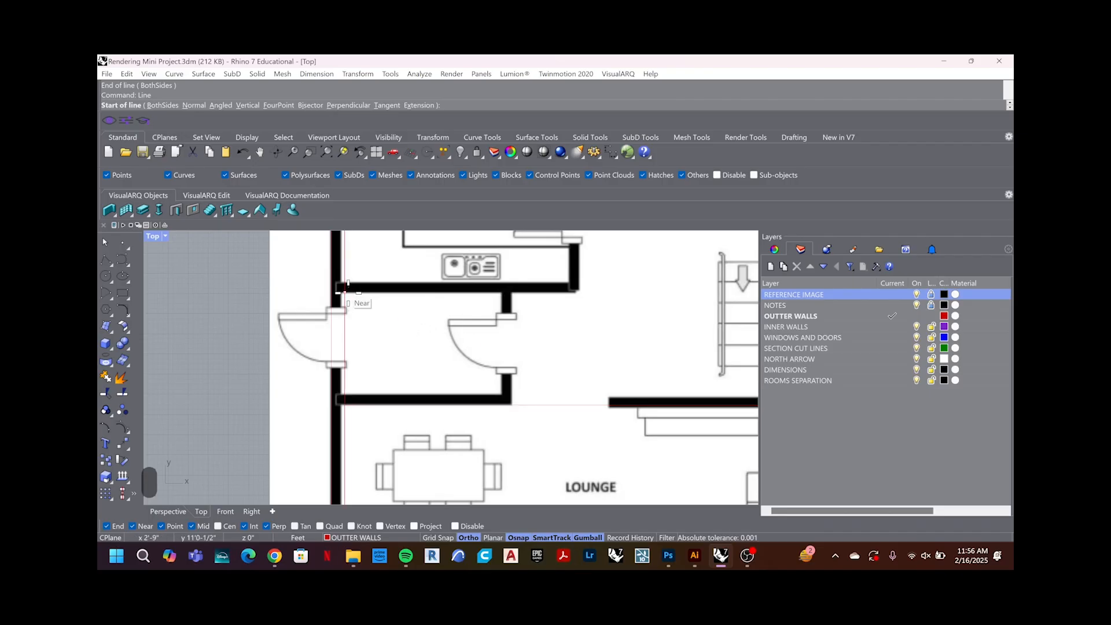
click(345, 292)
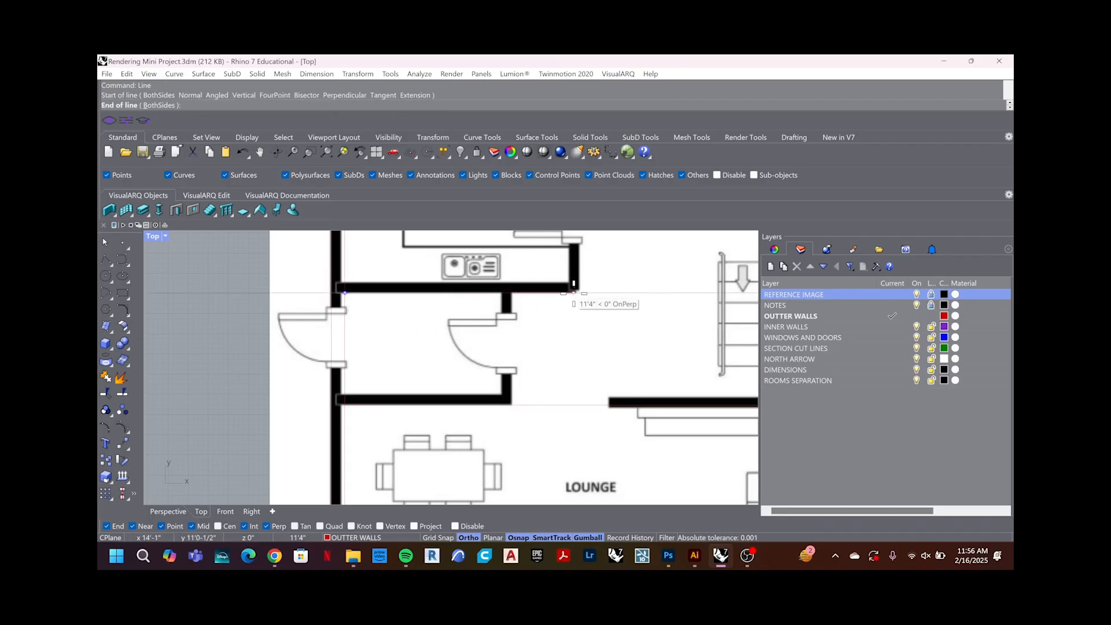
click(578, 293)
scroll(573, 324, down, 4)
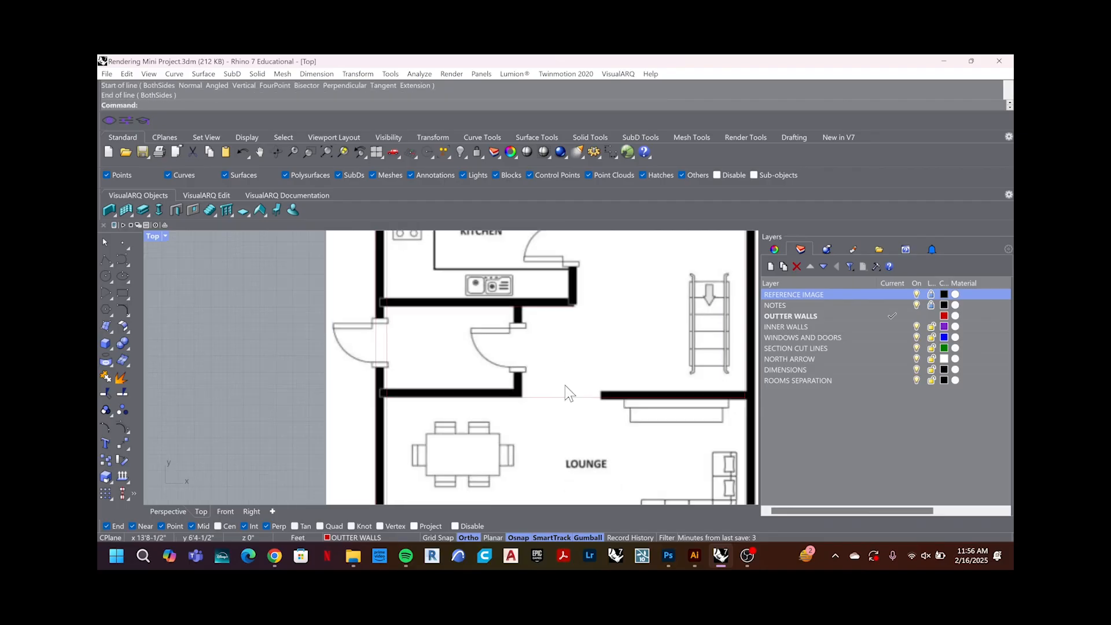
Step: Draw a vertical line about 11'3" long from the kitchen wall line's end up to the upper outer wall's inner face
scroll(567, 321, up, 5)
scroll(578, 321, down, 4)
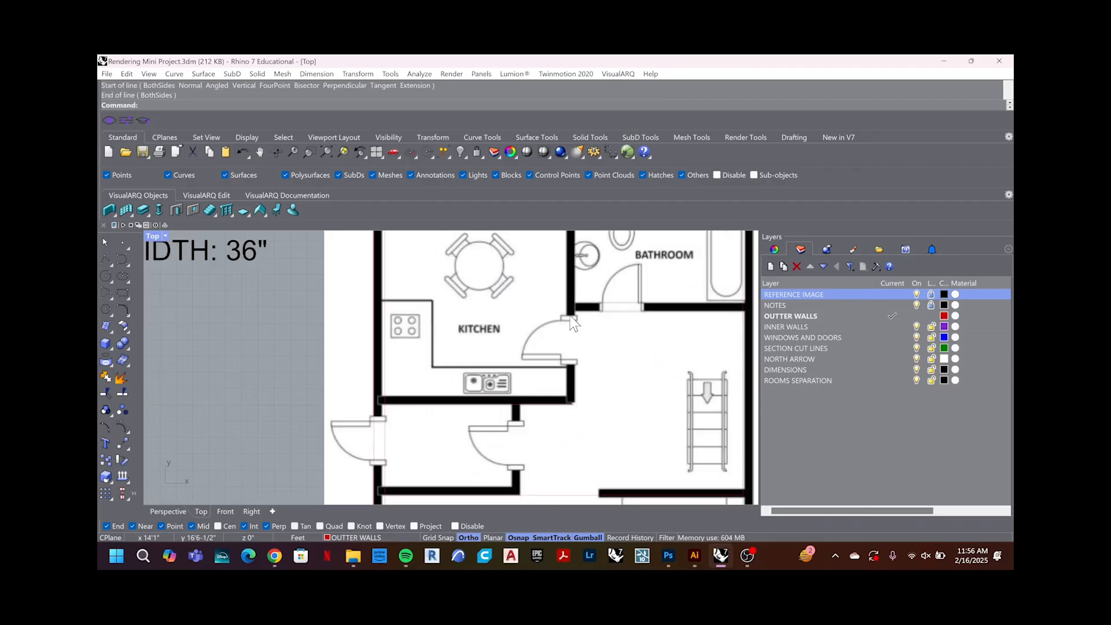
scroll(571, 317, up, 4)
scroll(573, 325, down, 7)
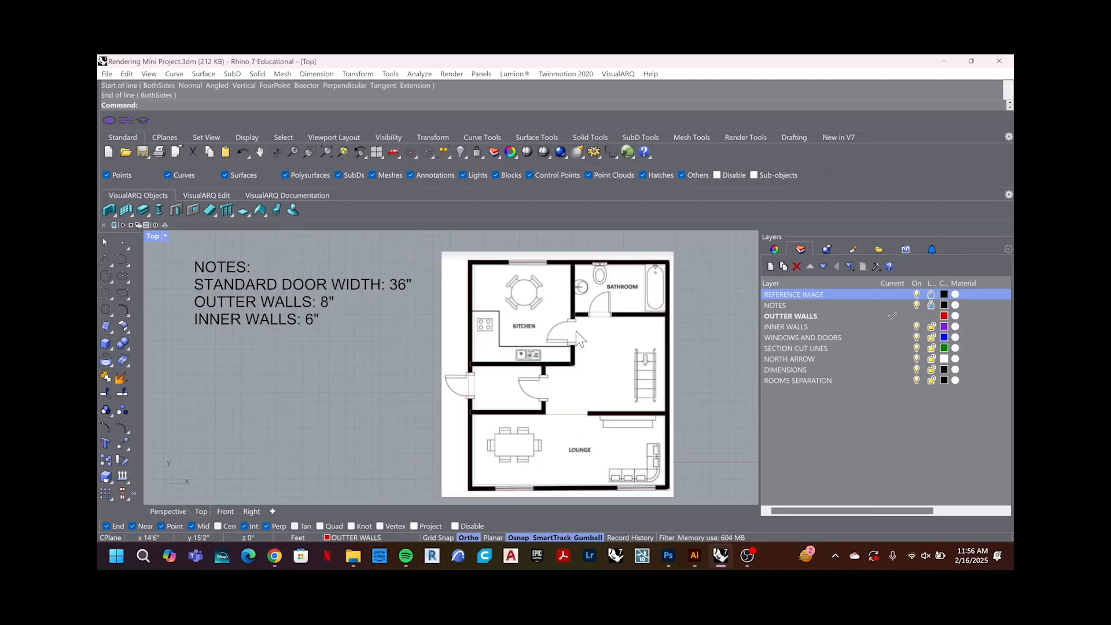
scroll(572, 382, up, 8)
right_click(573, 367)
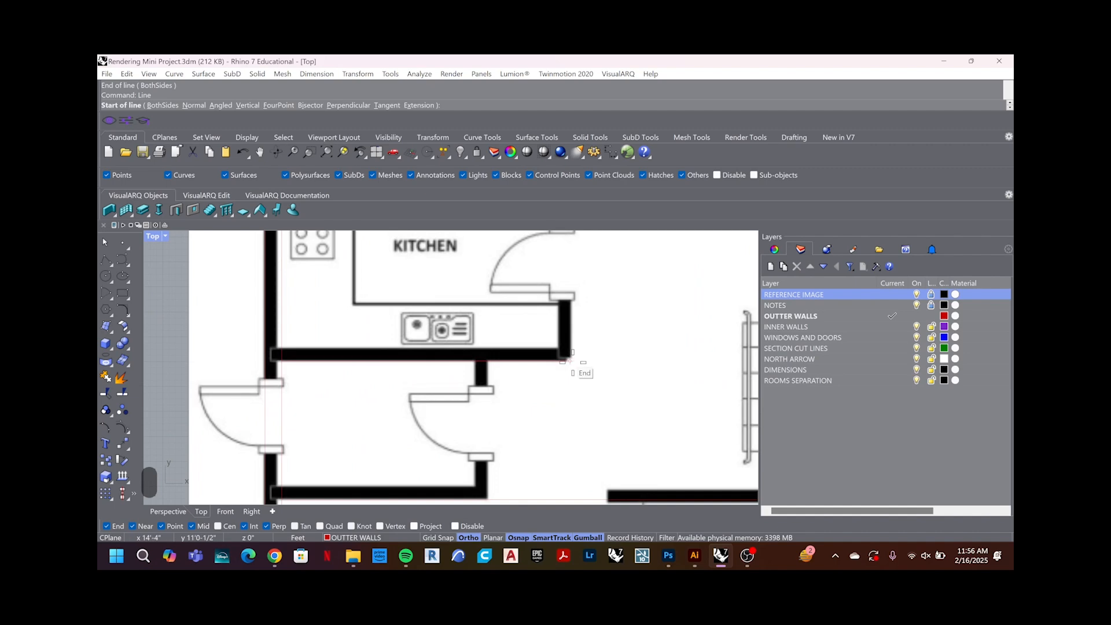
click(573, 366)
scroll(573, 367, down, 5)
scroll(560, 307, up, 5)
scroll(550, 304, up, 5)
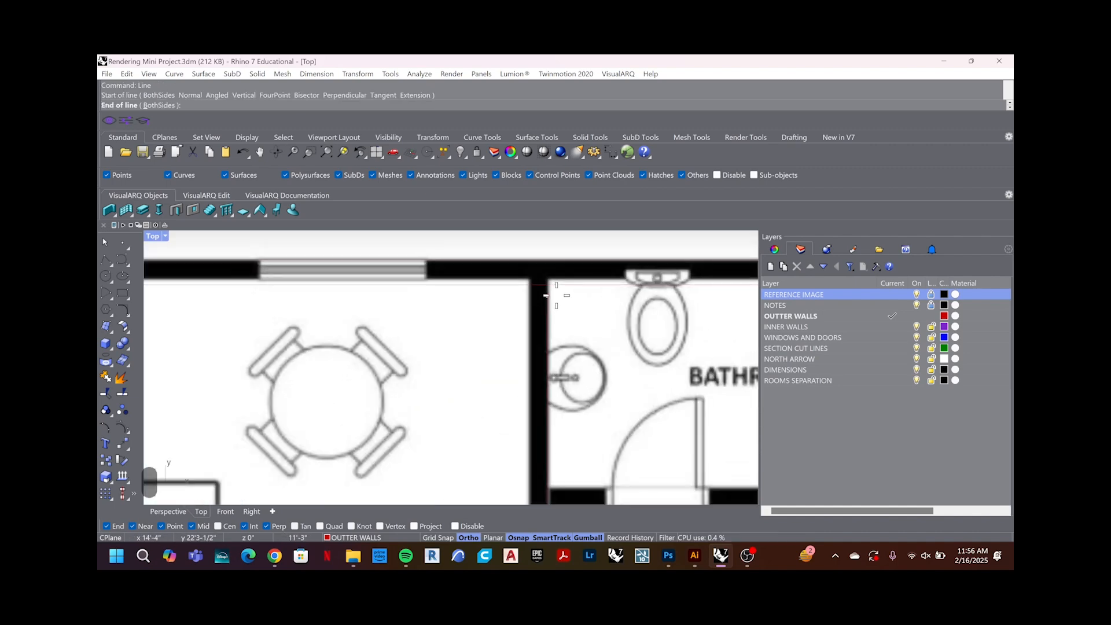
click(548, 284)
scroll(546, 454, down, 5)
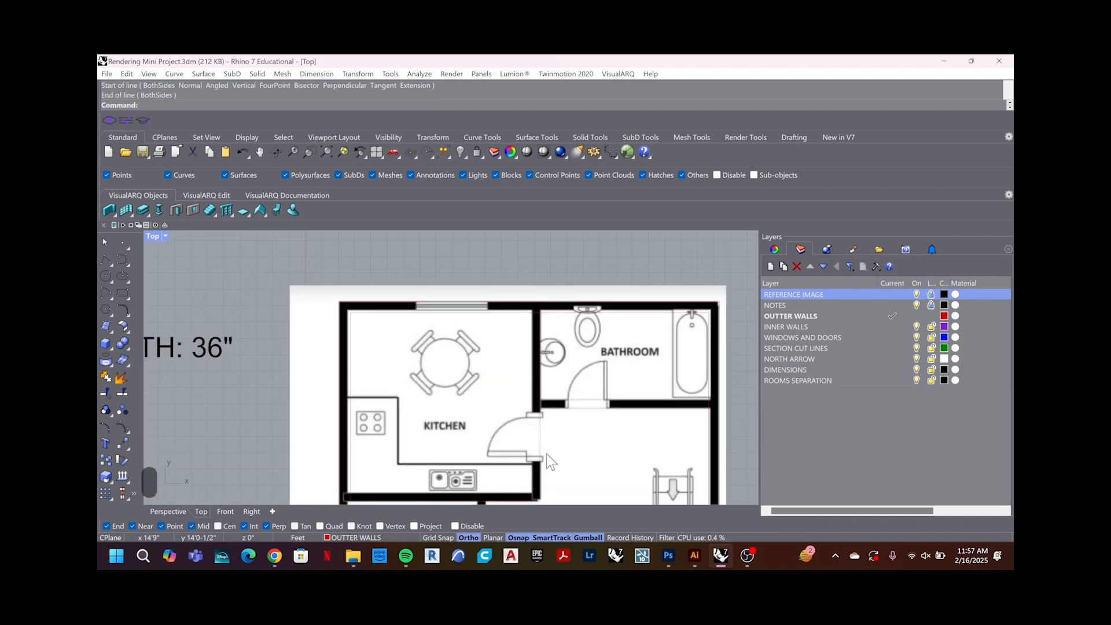
Step: Draw a horizontal line about 10 ft long along the bathroom wall's lower edge, from the kitchen wall line to the opposite outer wall's inner face
scroll(540, 353, up, 5)
right_click(541, 353)
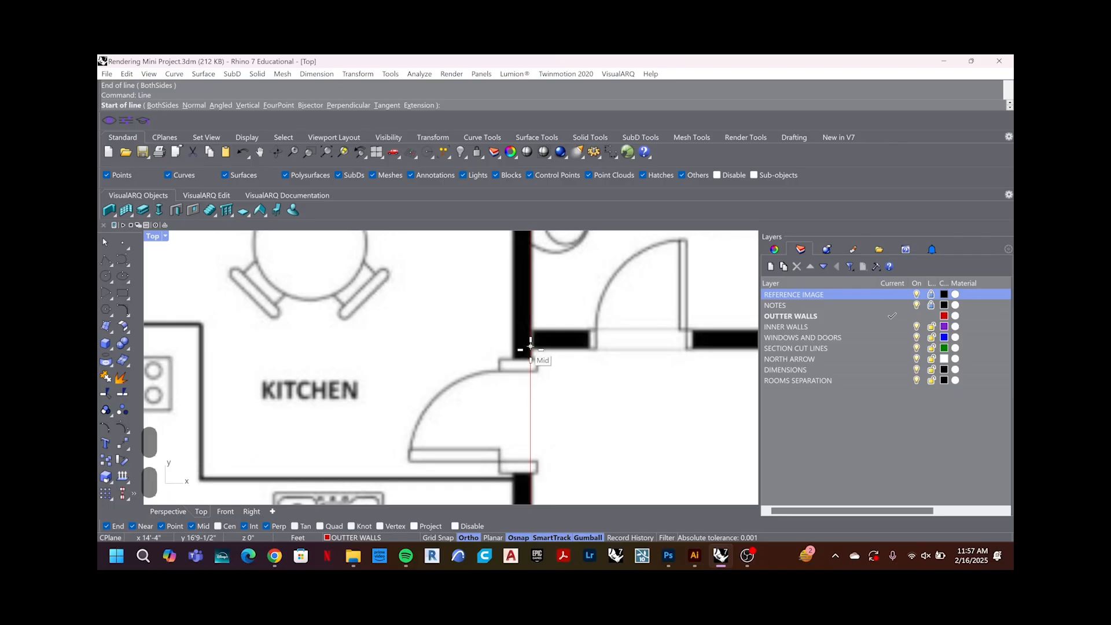
click(531, 347)
scroll(531, 347, down, 5)
scroll(688, 341, up, 5)
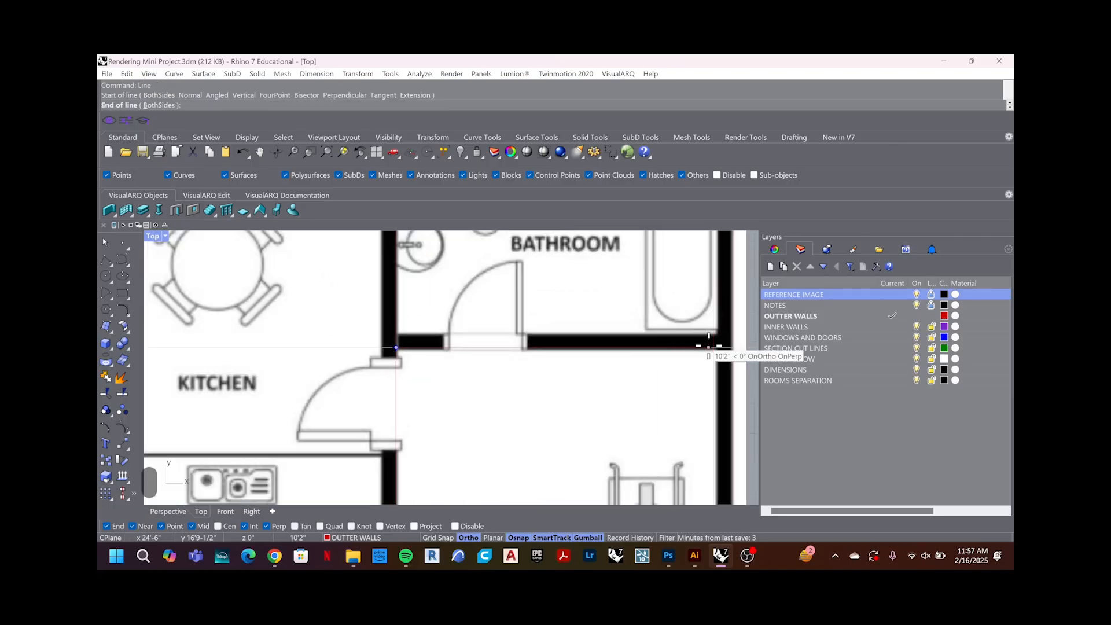
click(711, 347)
scroll(463, 404, down, 5)
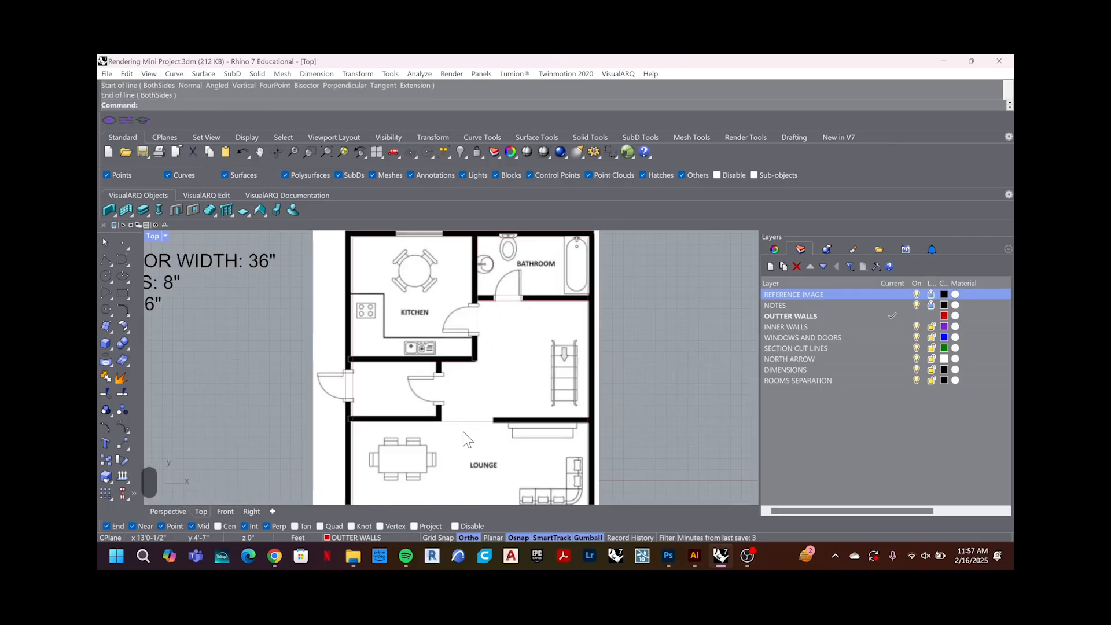
Step: Draw a vertical line about 5.5 ft long along the entrance hall's inner door wall, from the lounge wall line to the kitchen wall line
scroll(460, 434, up, 5)
right_click(458, 437)
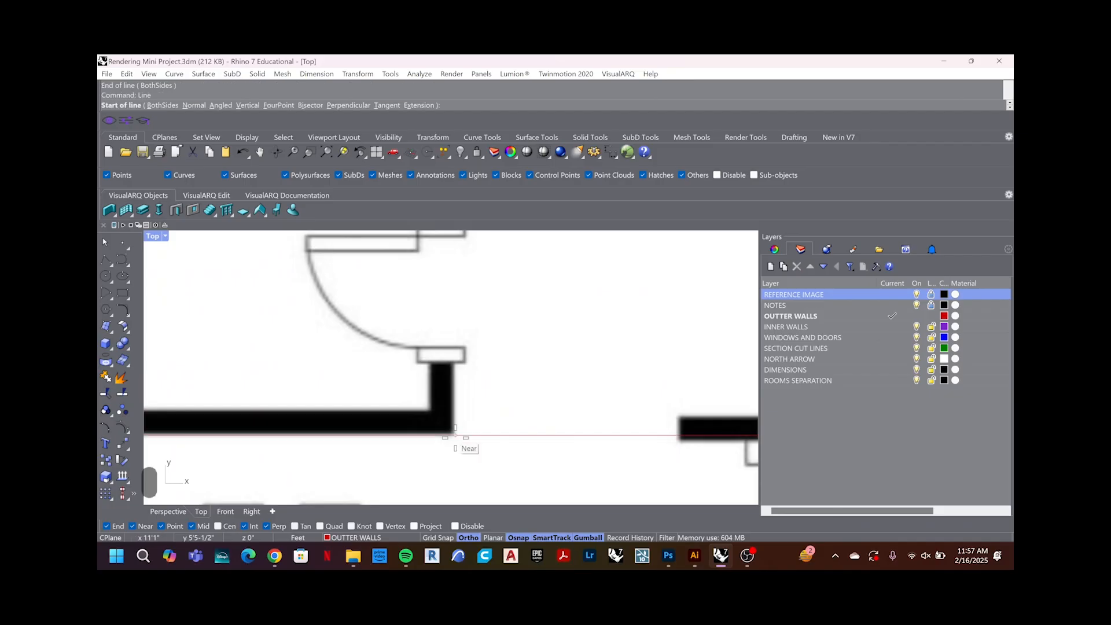
click(455, 433)
scroll(456, 433, down, 3)
scroll(452, 324, up, 4)
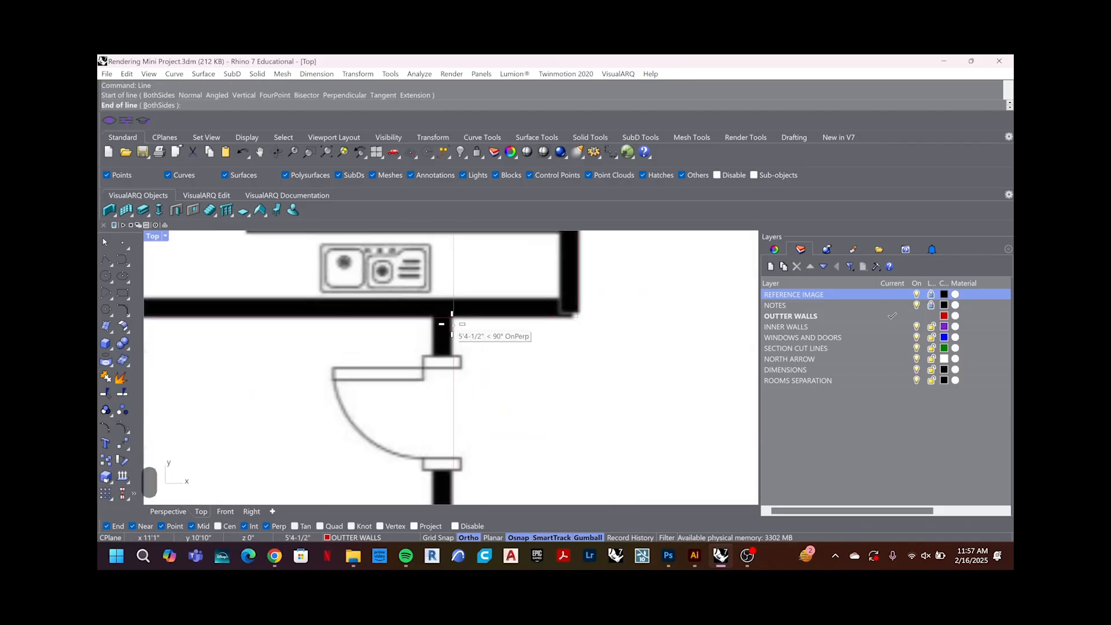
click(452, 324)
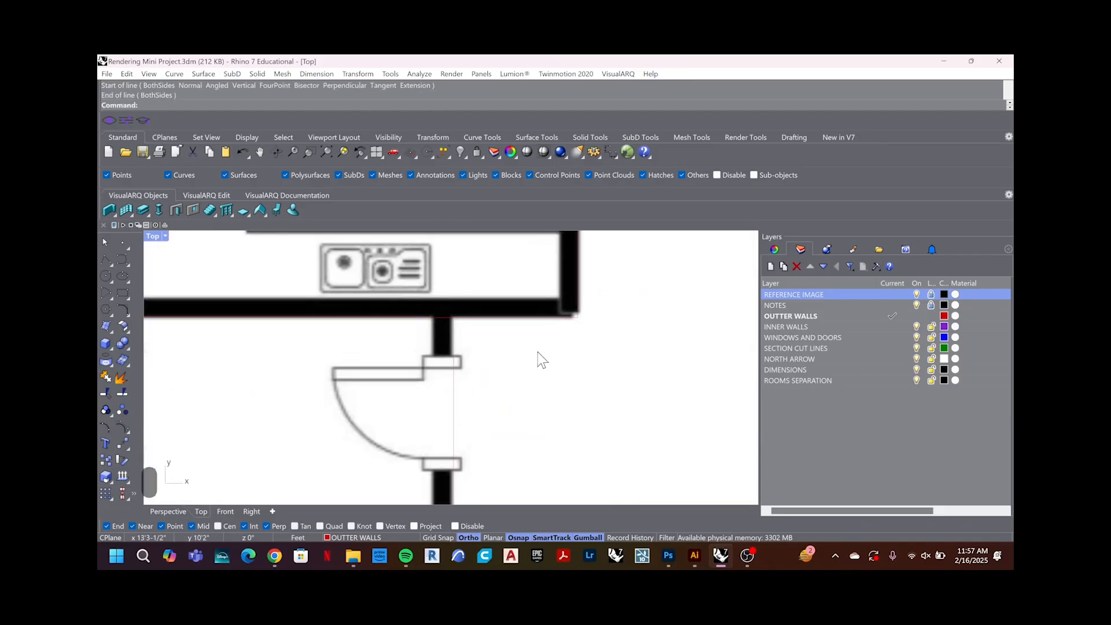
Step: Hide the REFERENCE IMAGE layer to inspect the traced interior wall lines
scroll(537, 352, down, 4)
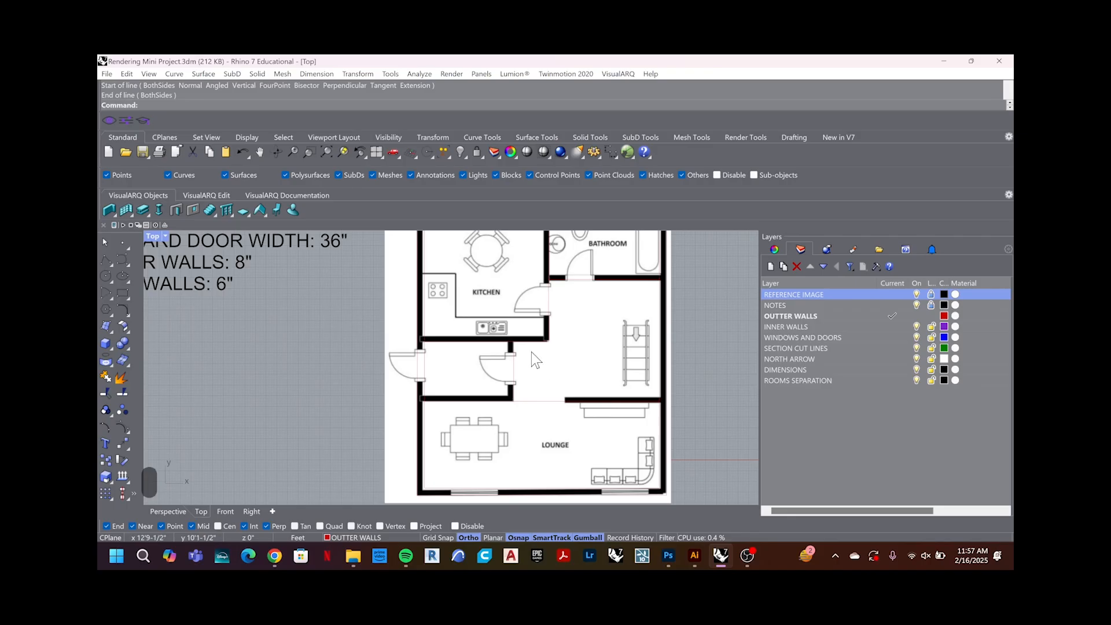
click(917, 294)
right_drag(577, 395, 575, 409)
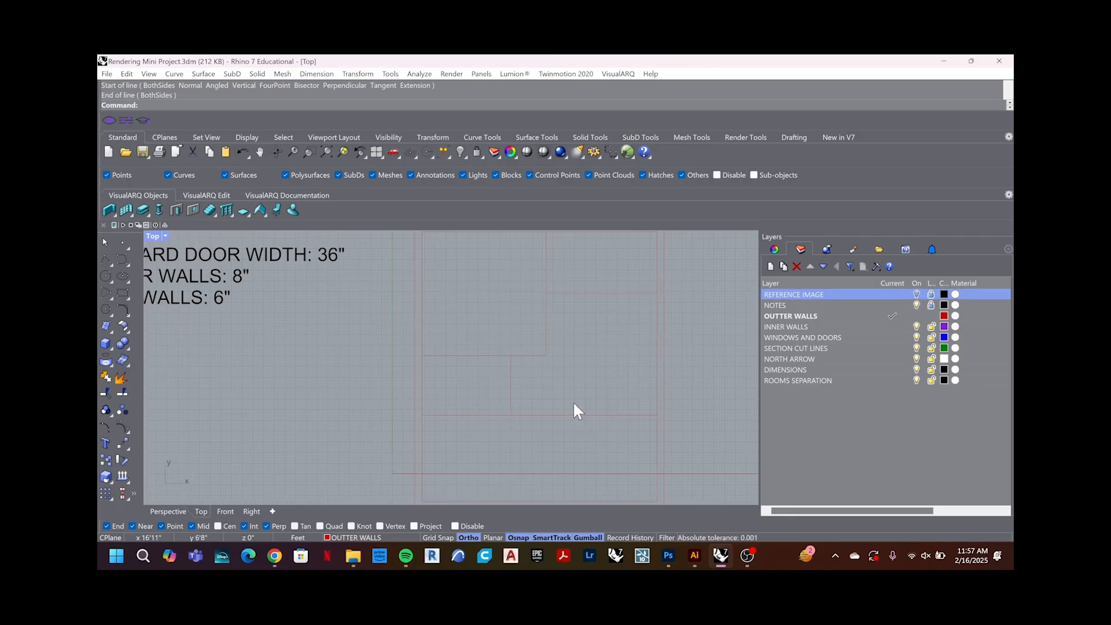
right_drag(516, 432, 436, 416)
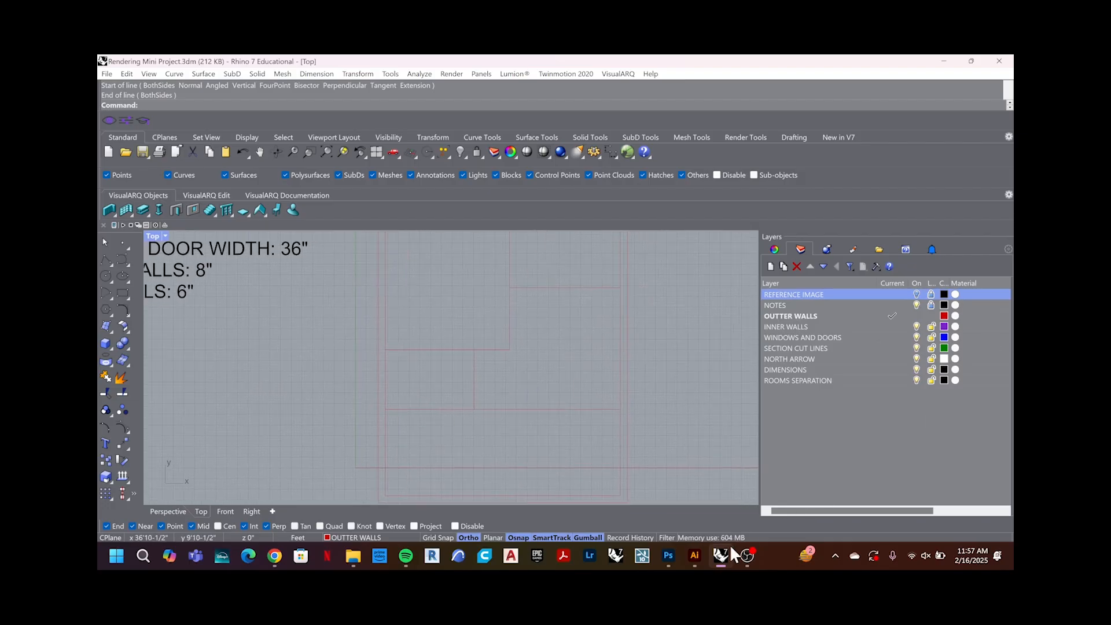
click(752, 563)
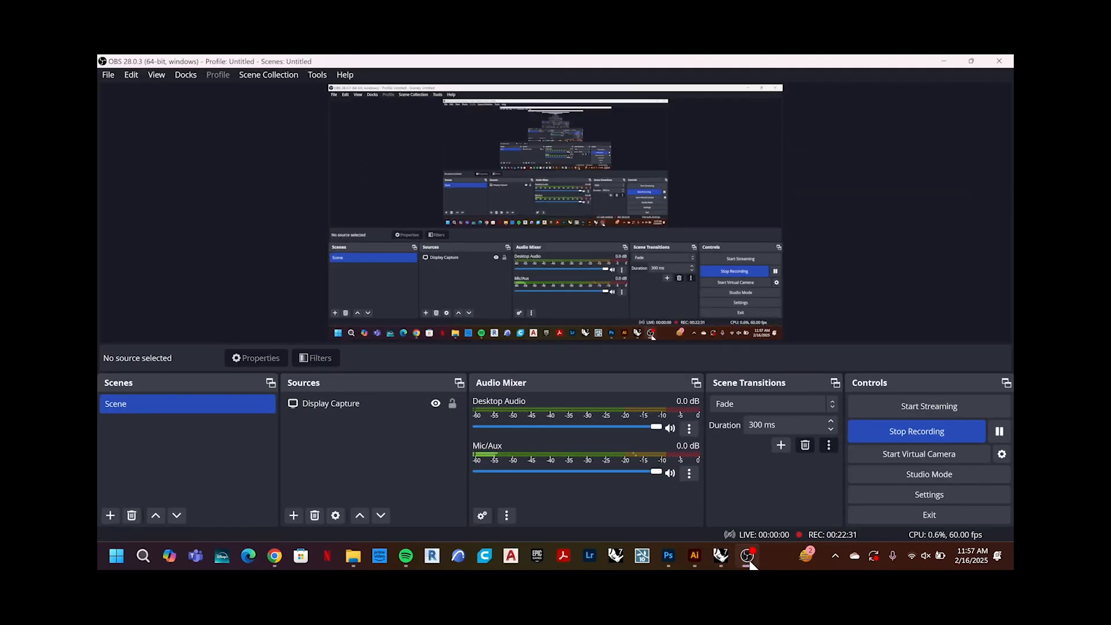
click(748, 559)
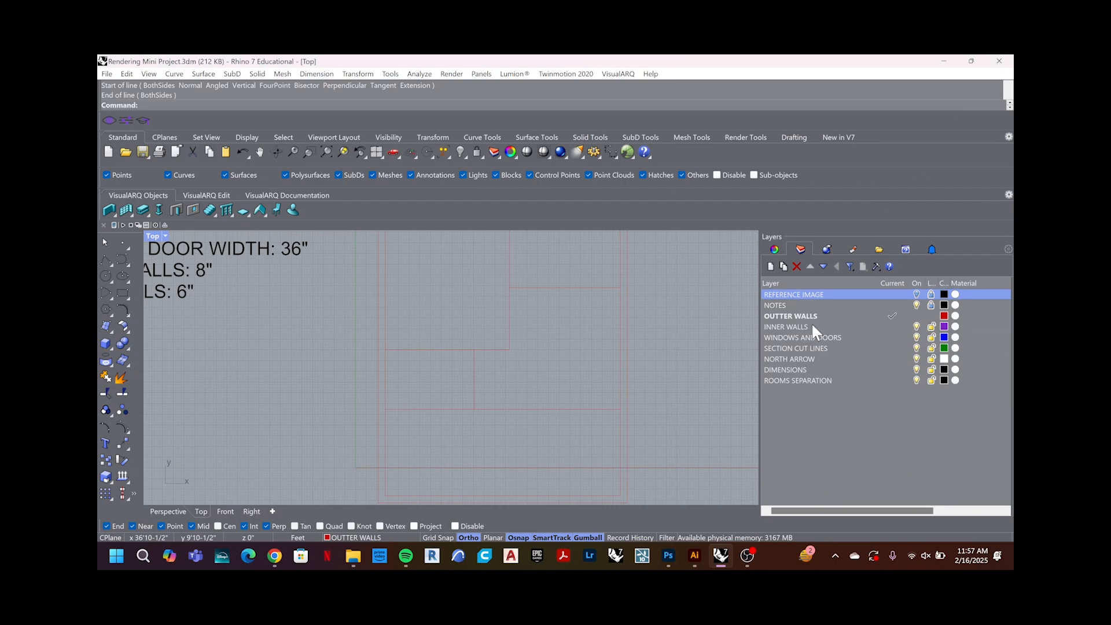
Step: Compare the interior wall lines with the plan by toggling the REFERENCE IMAGE layer's visibility, leaving it shown
click(918, 294)
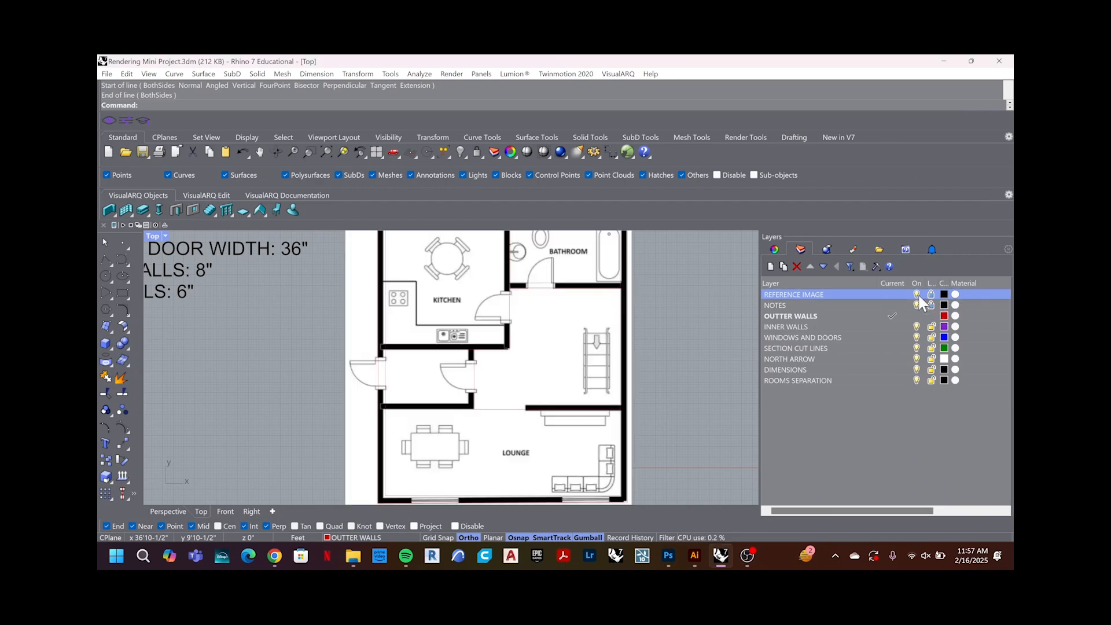
click(917, 294)
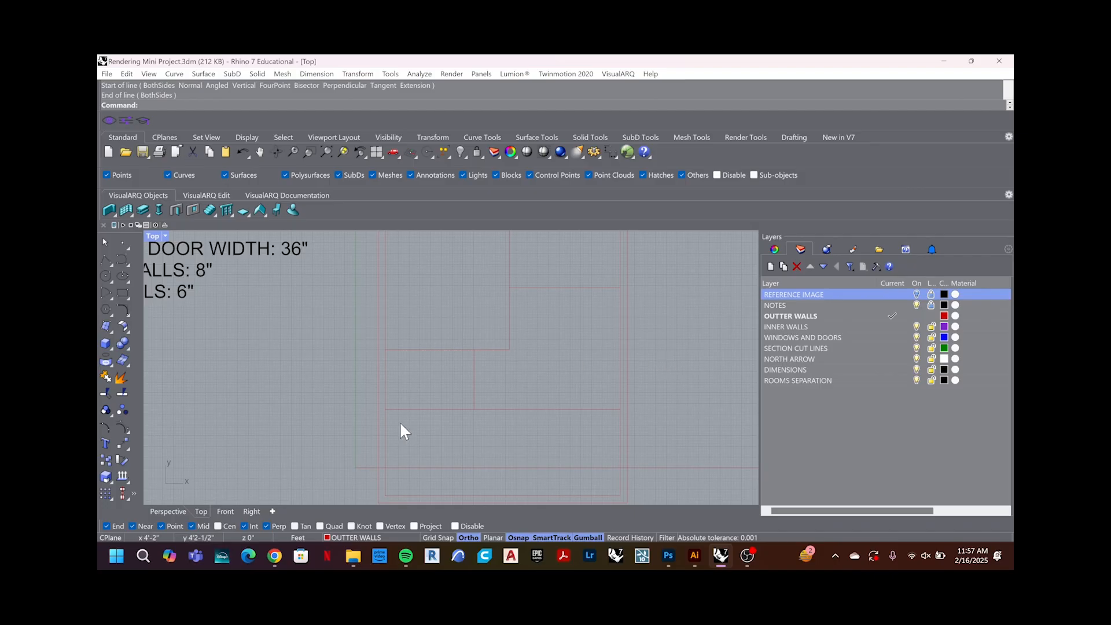
right_drag(480, 415, 511, 405)
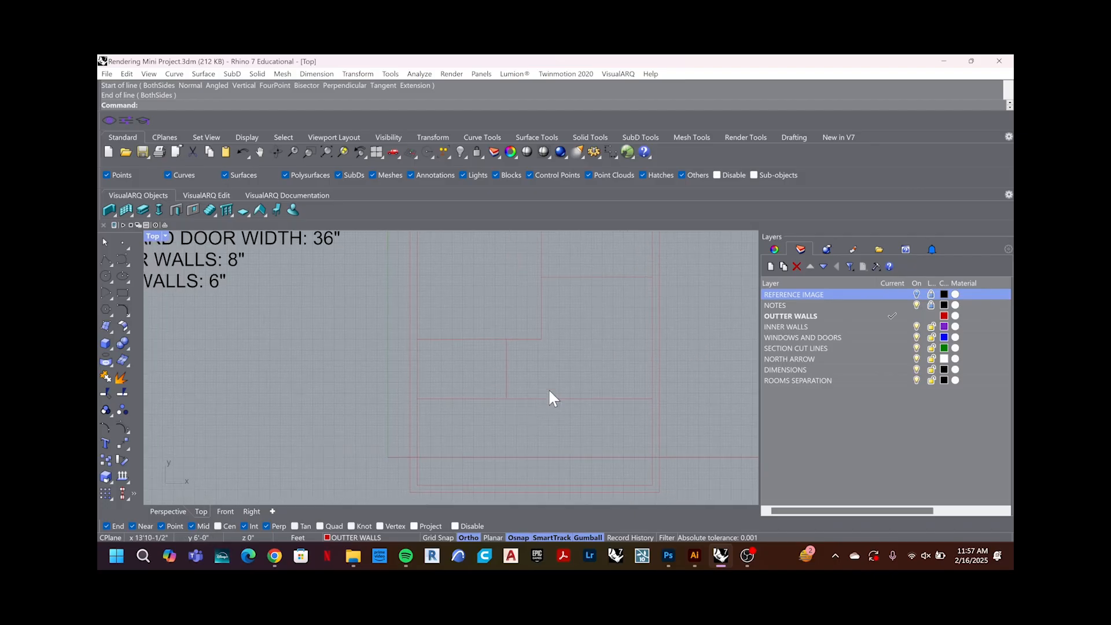
click(917, 285)
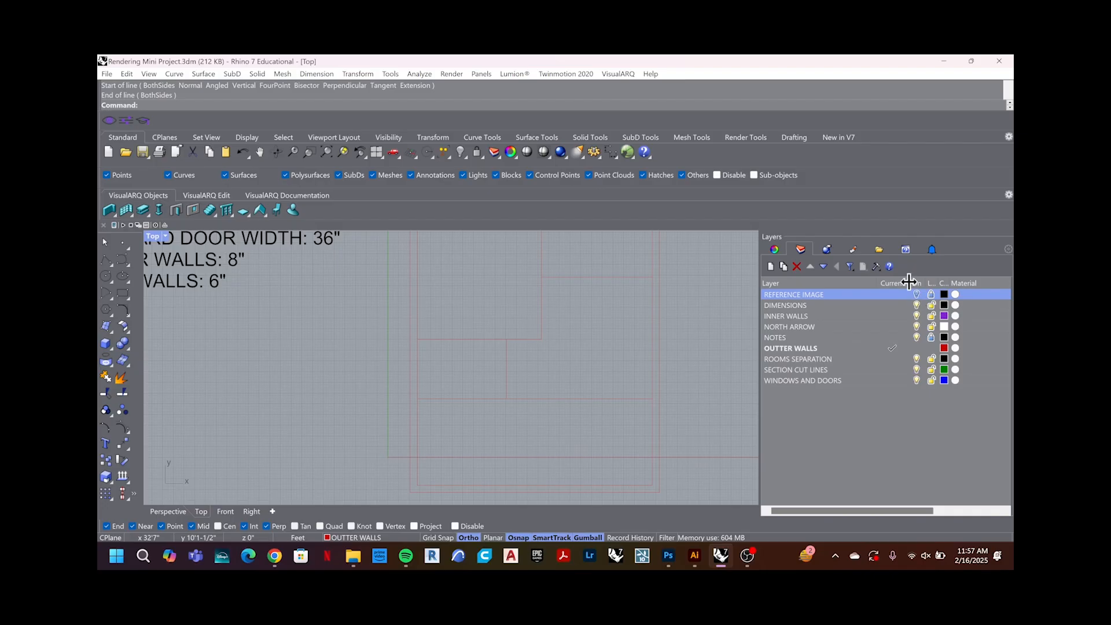
click(917, 294)
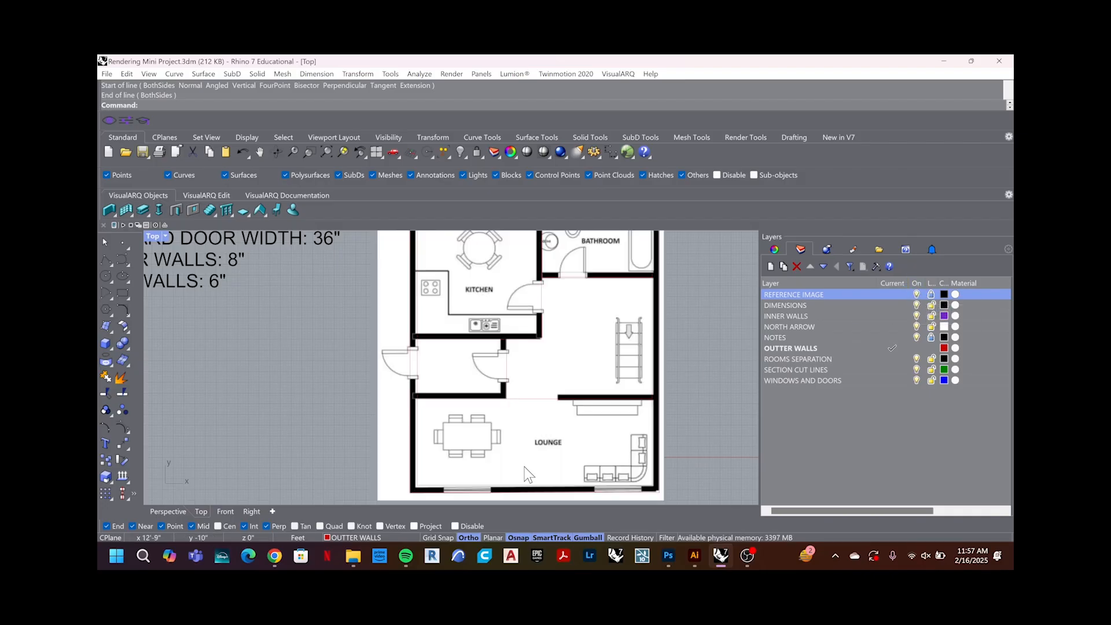
Step: Offset the lounge's upper wall line 6" toward the stair hall
key(Escape)
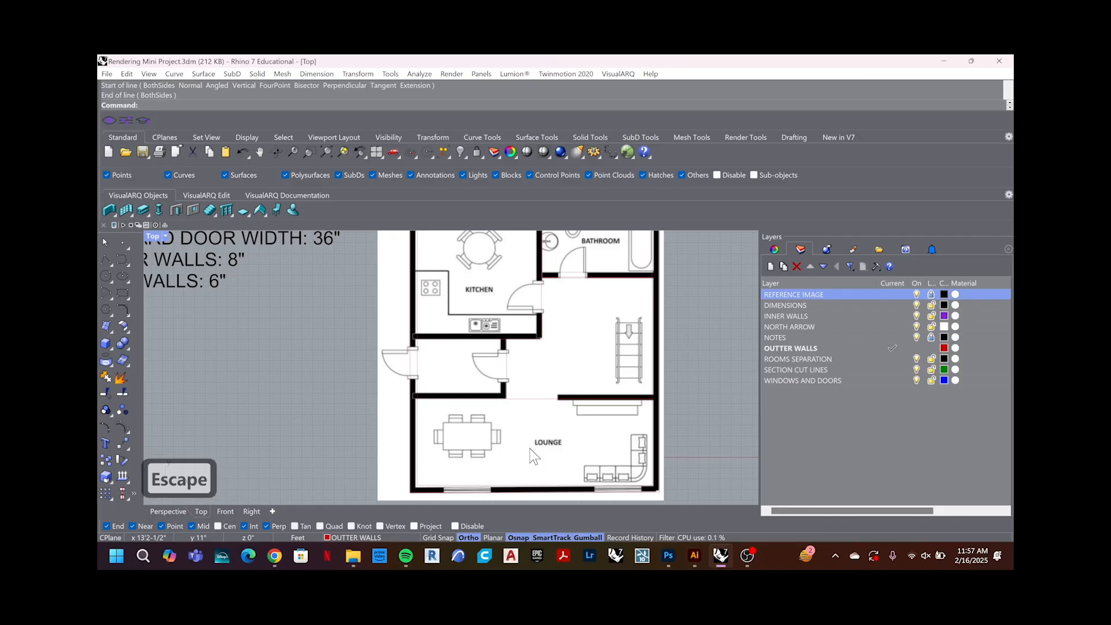
text(off)
key(Return)
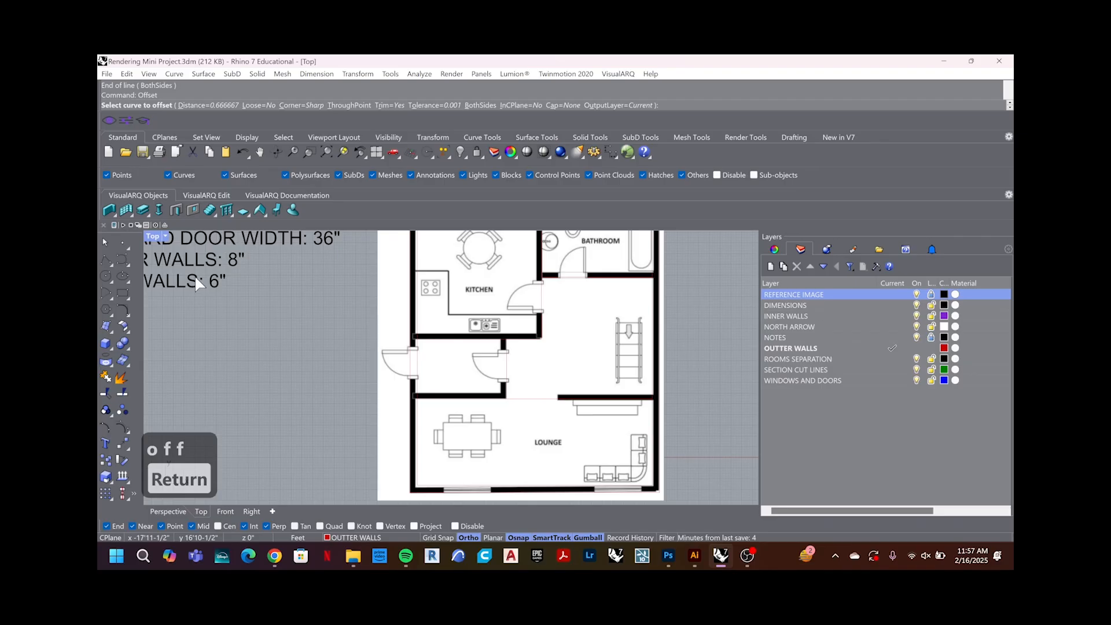
click(195, 105)
text(8)
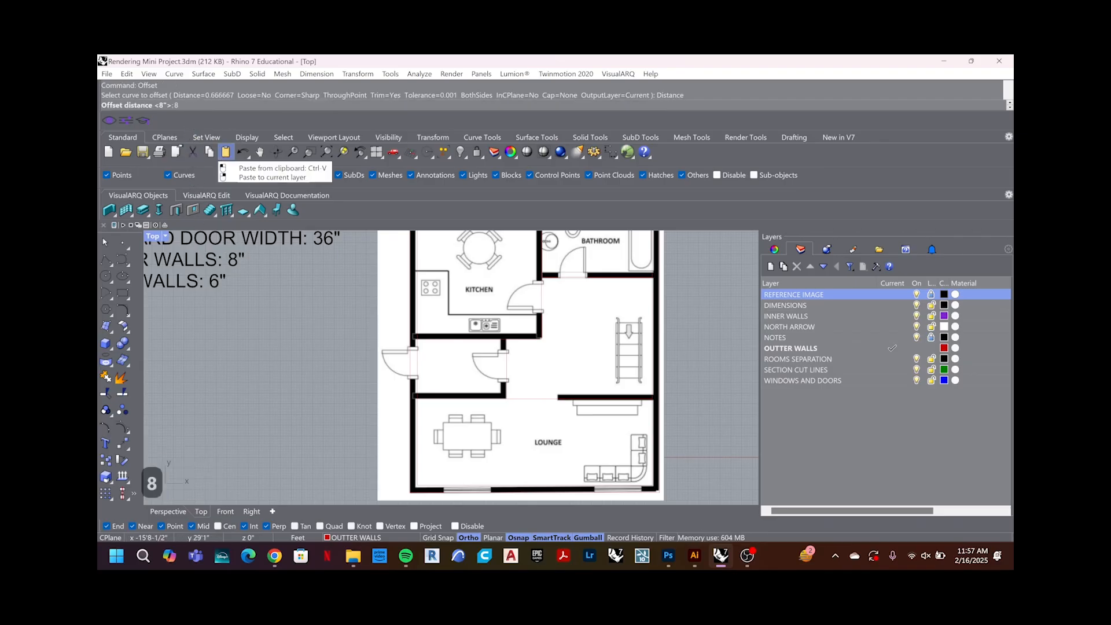
key(BackSpace)
text(6")
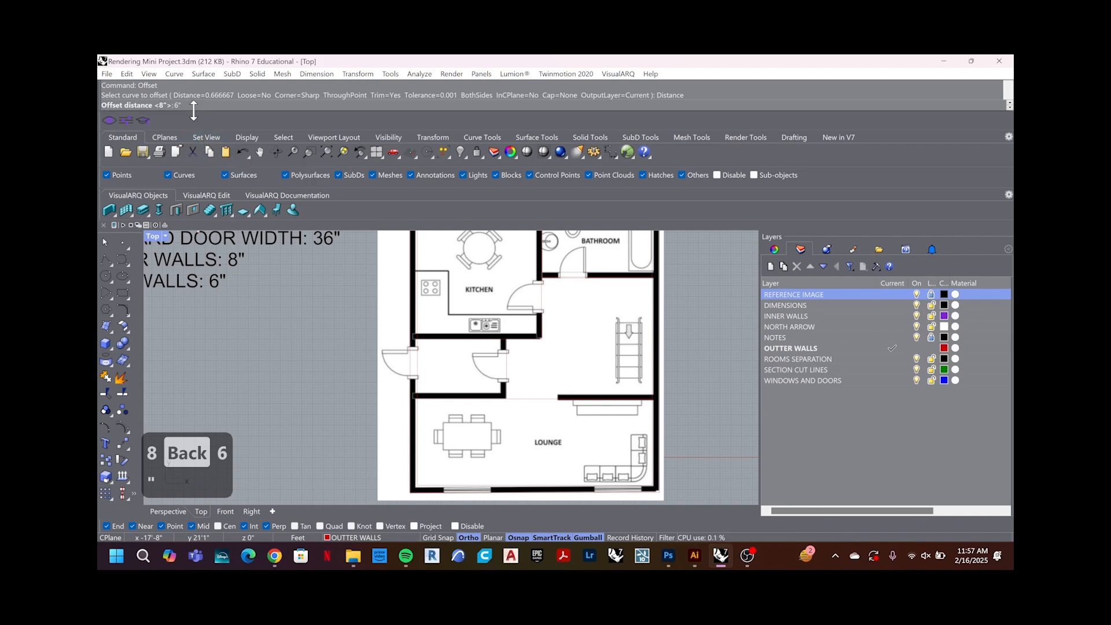
key(Return)
scroll(477, 415, up, 3)
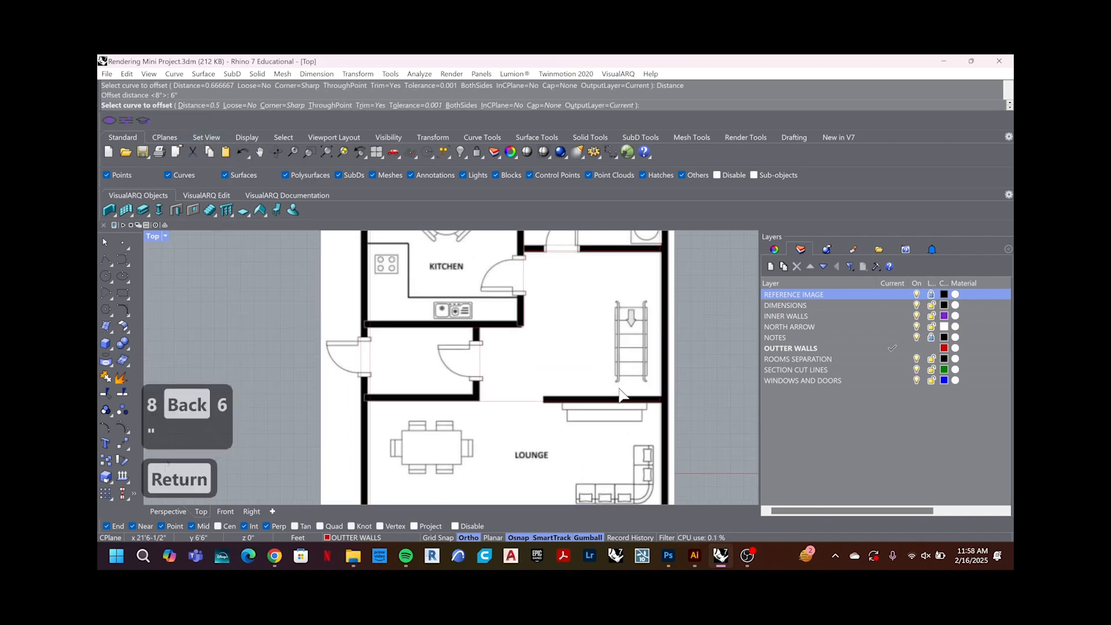
click(485, 404)
click(488, 368)
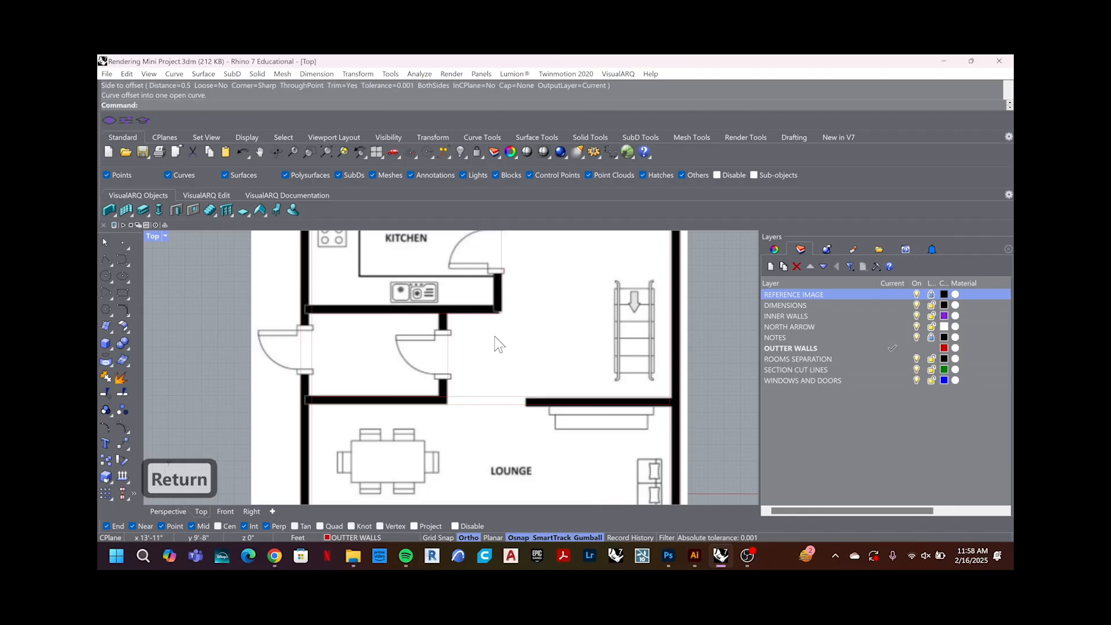
Step: Offset the entrance hall's inner door wall line 6" toward the entrance door
right_click(450, 372)
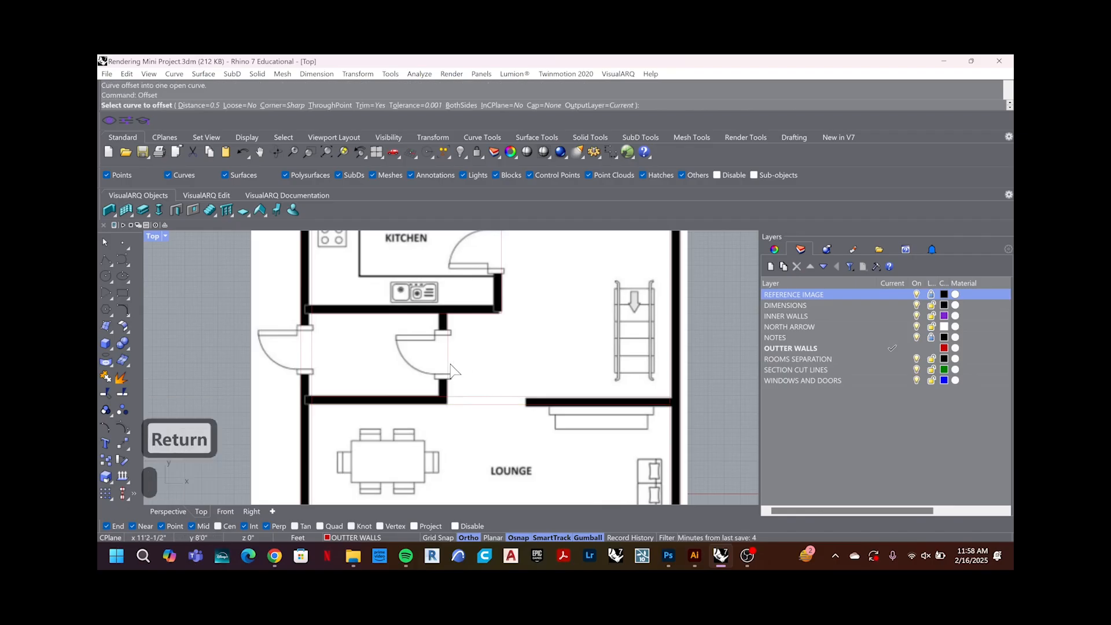
click(448, 366)
click(405, 364)
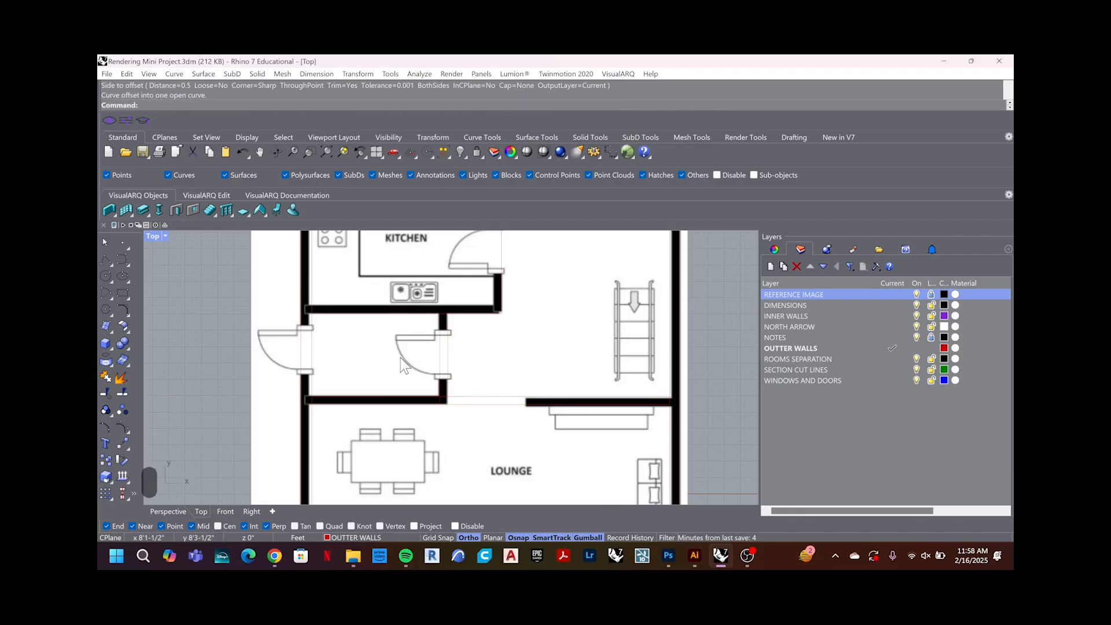
Step: Offset the remaining kitchen and bathroom wall lines 6" into their rooms, starting with the kitchen's lower wall
right_drag(471, 290, 467, 361)
right_click(468, 370)
click(460, 382)
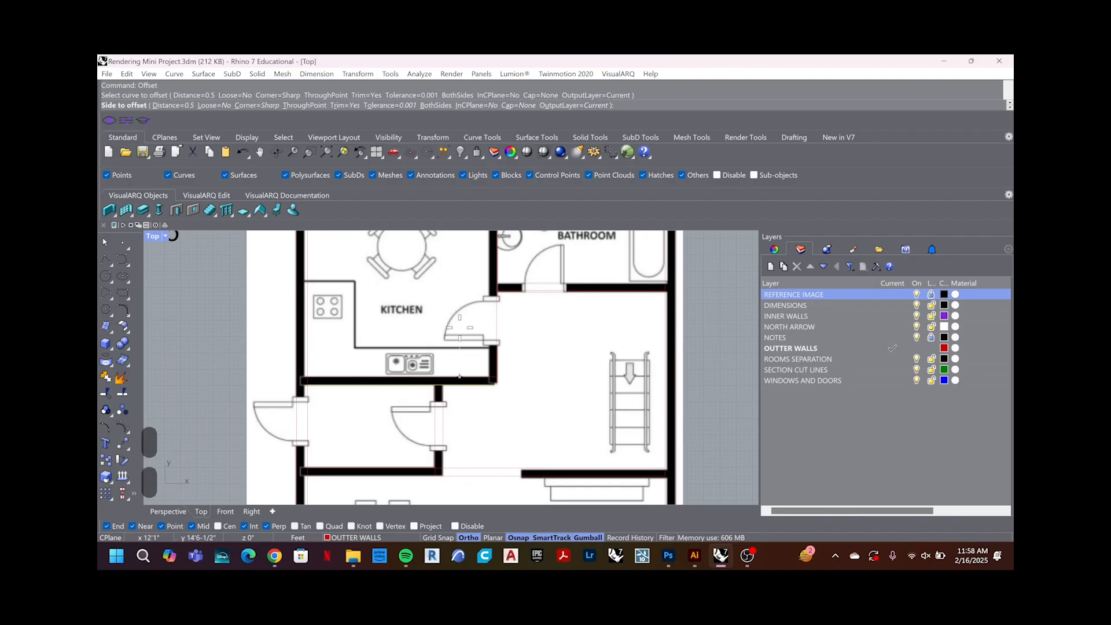
click(459, 328)
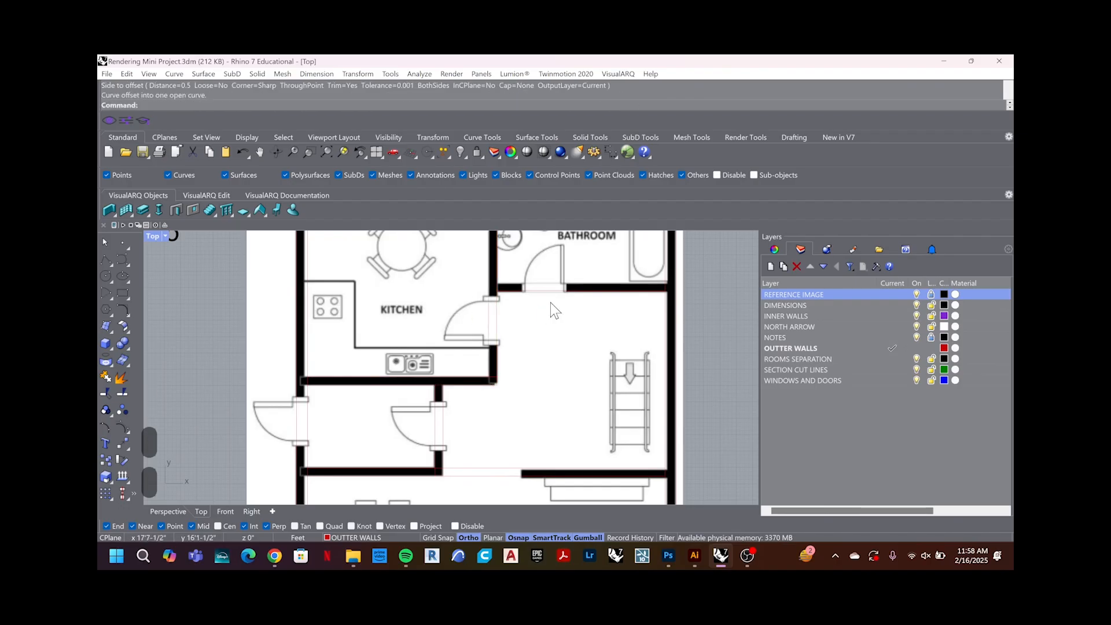
scroll(550, 384, down, 5)
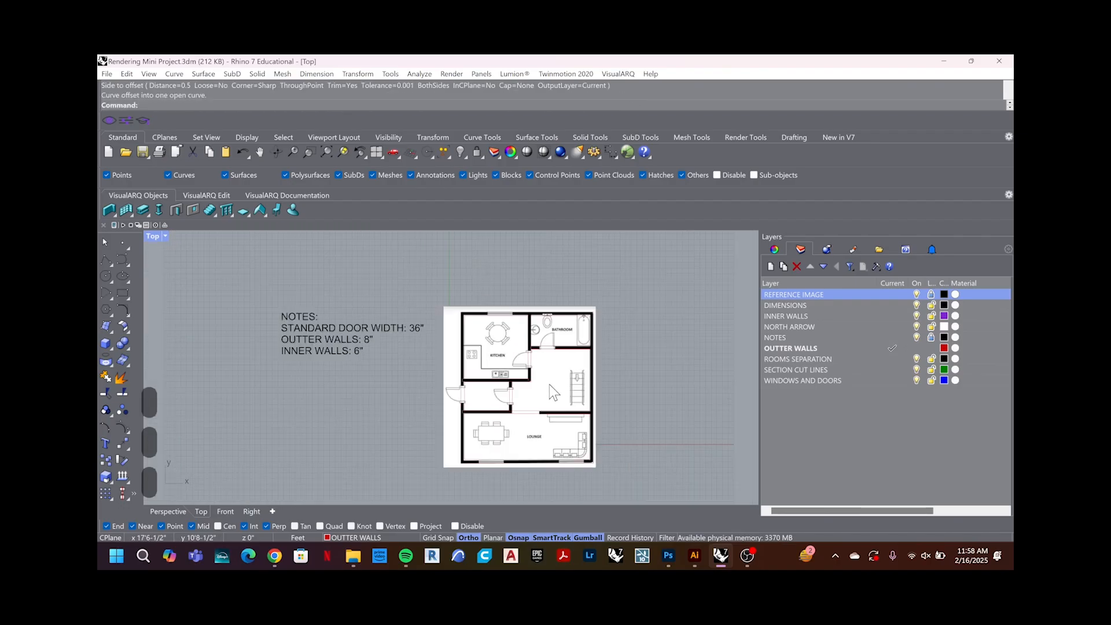
scroll(551, 382, up, 5)
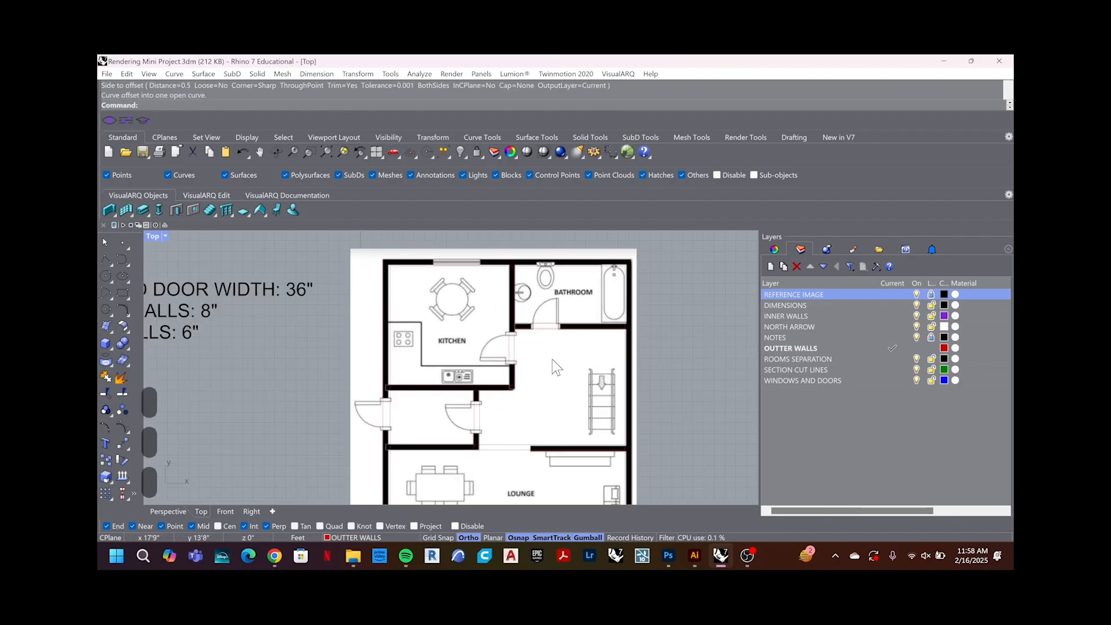
Step: Hide the REFERENCE IMAGE layer and examine the junctions and corners of the offset wall lines
click(916, 295)
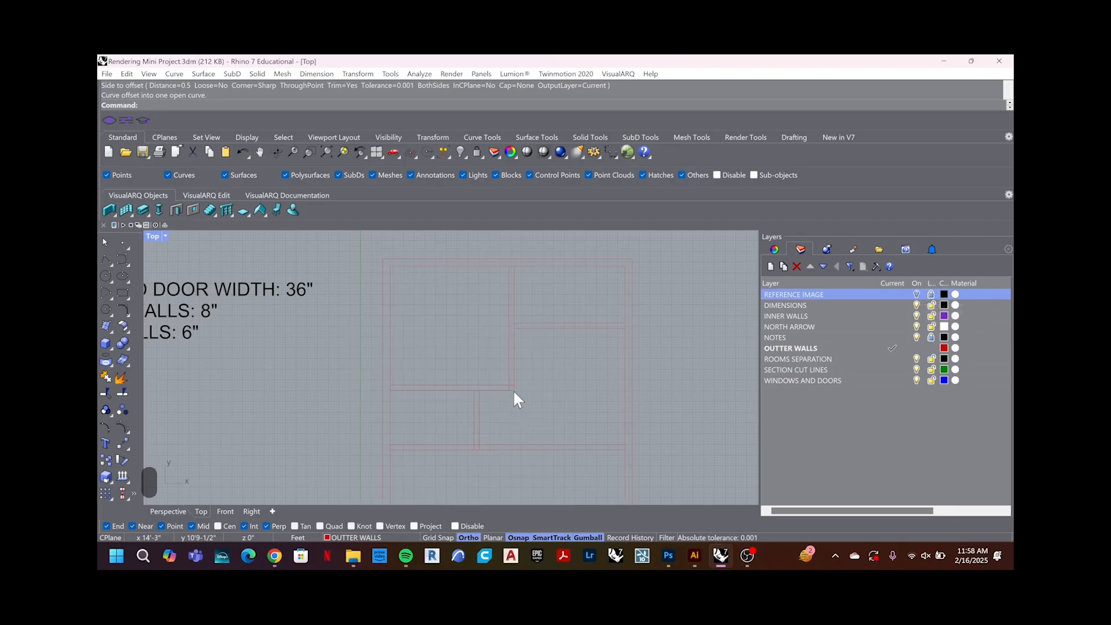
right_drag(513, 391, 531, 409)
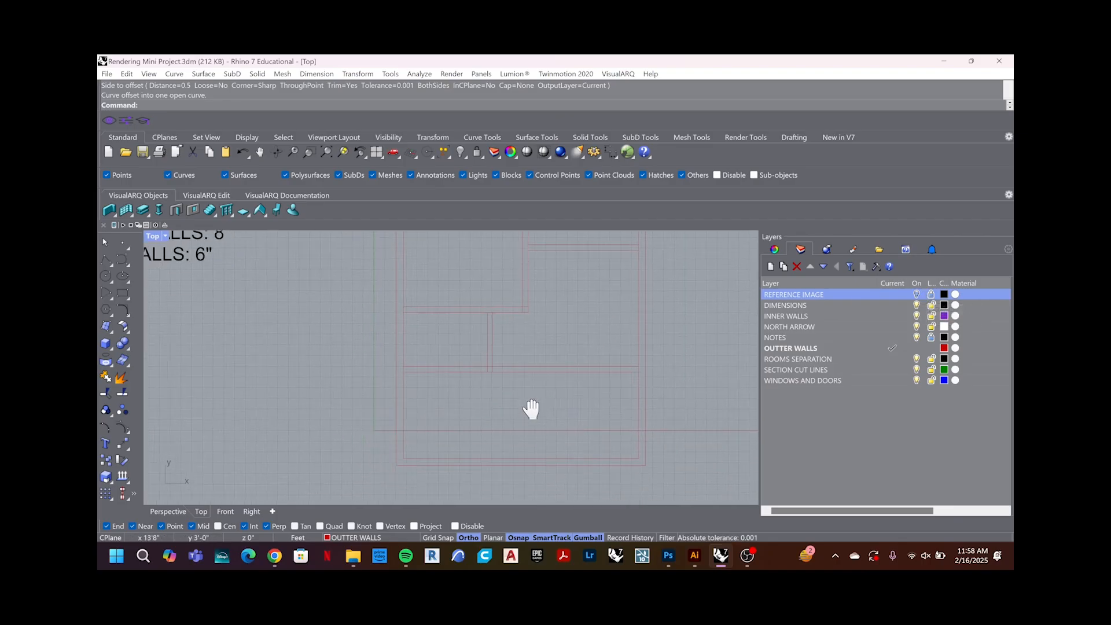
scroll(530, 399, down, 2)
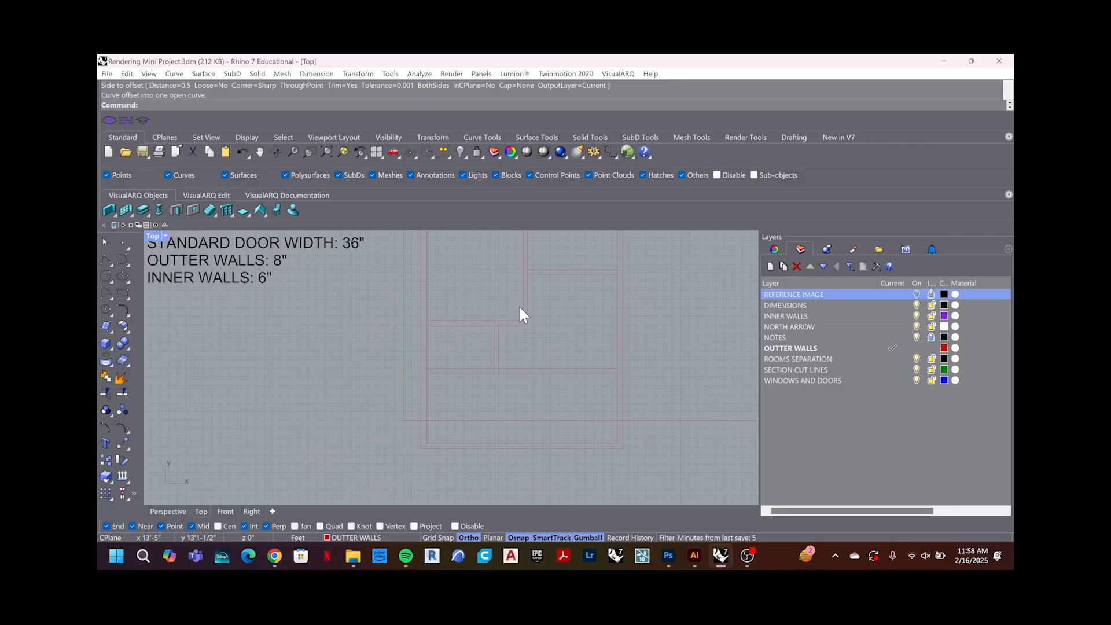
right_drag(521, 313, 518, 354)
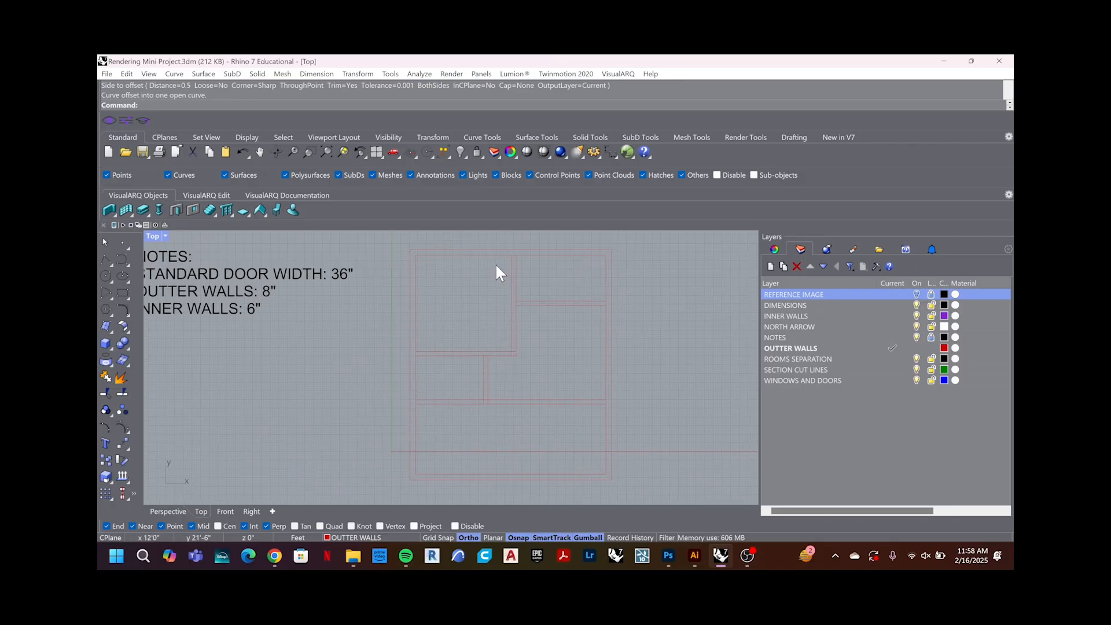
scroll(502, 259, up, 3)
drag(706, 270, 506, 376)
click(552, 358)
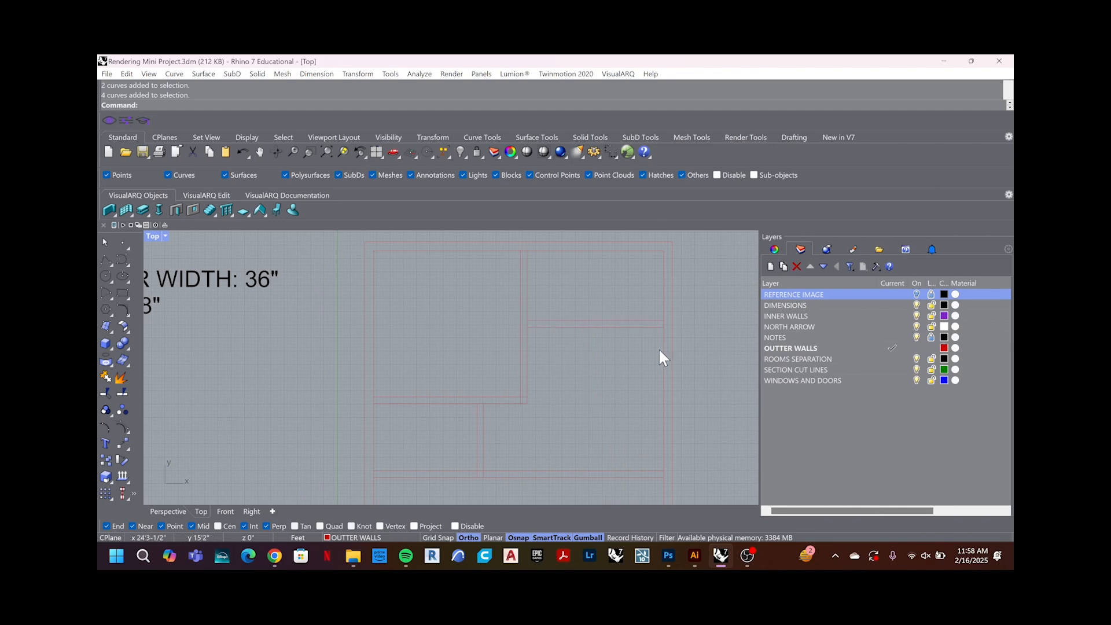
scroll(660, 324, up, 8)
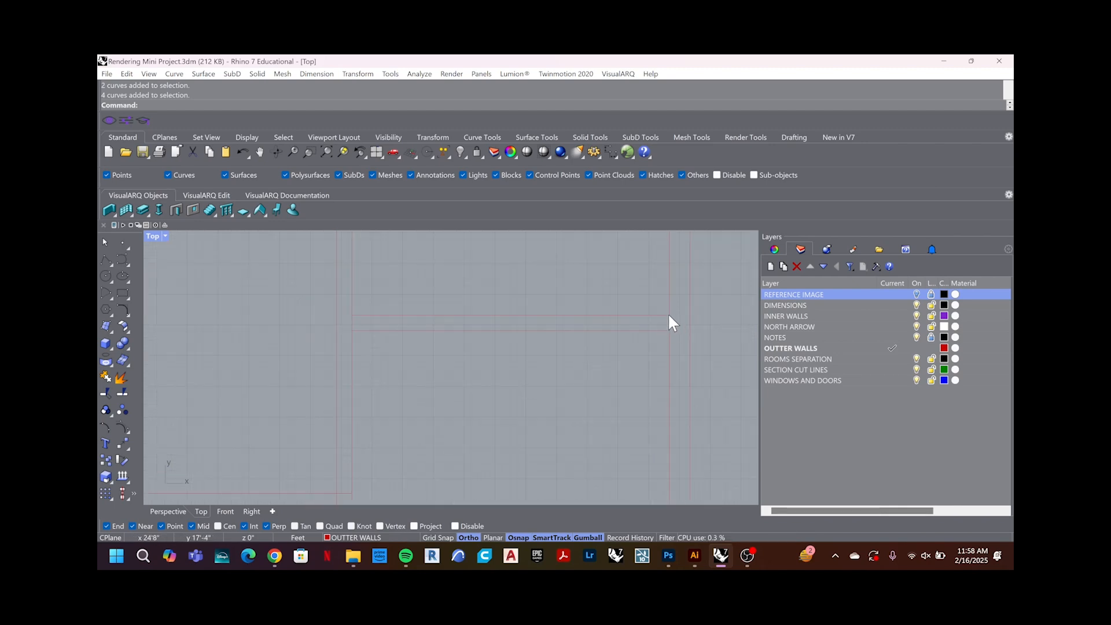
scroll(672, 328, down, 5)
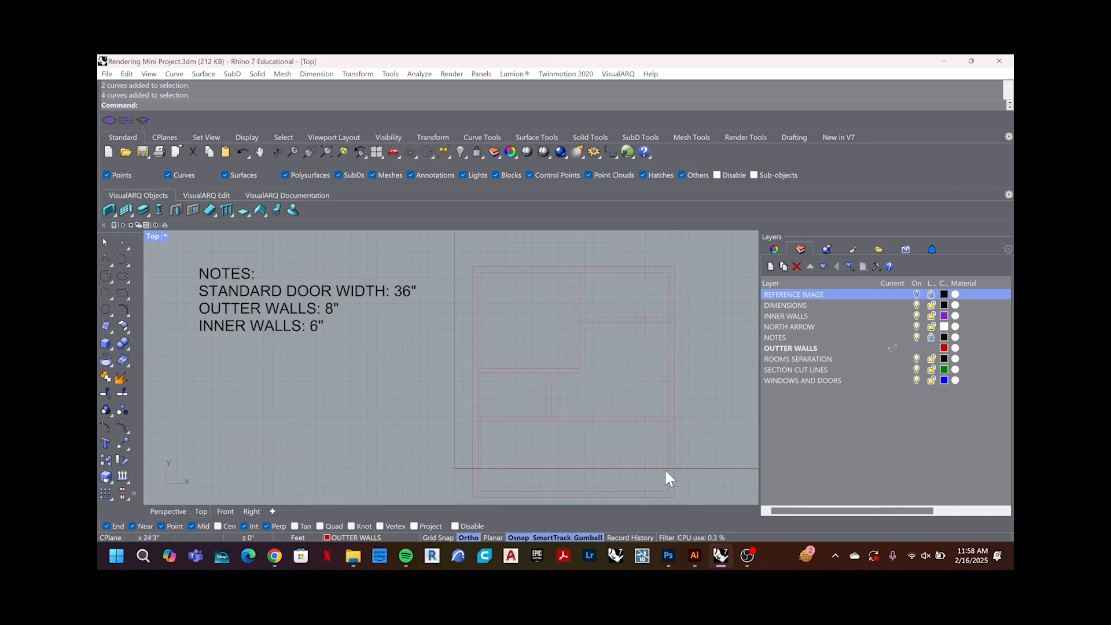
scroll(670, 478, up, 8)
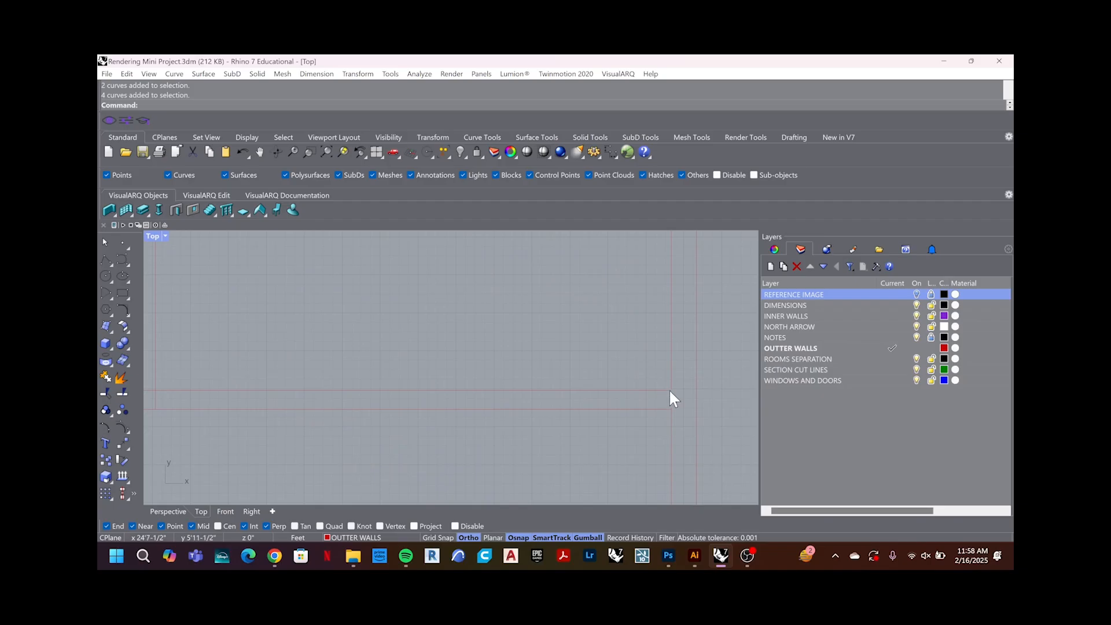
scroll(671, 395, down, 5)
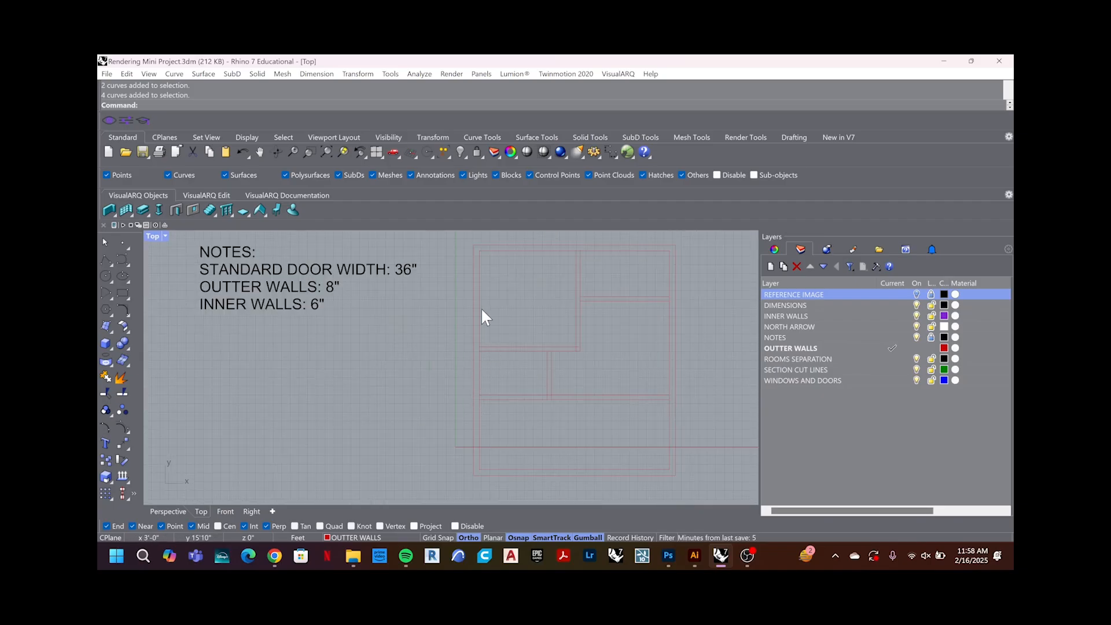
scroll(597, 342, up, 4)
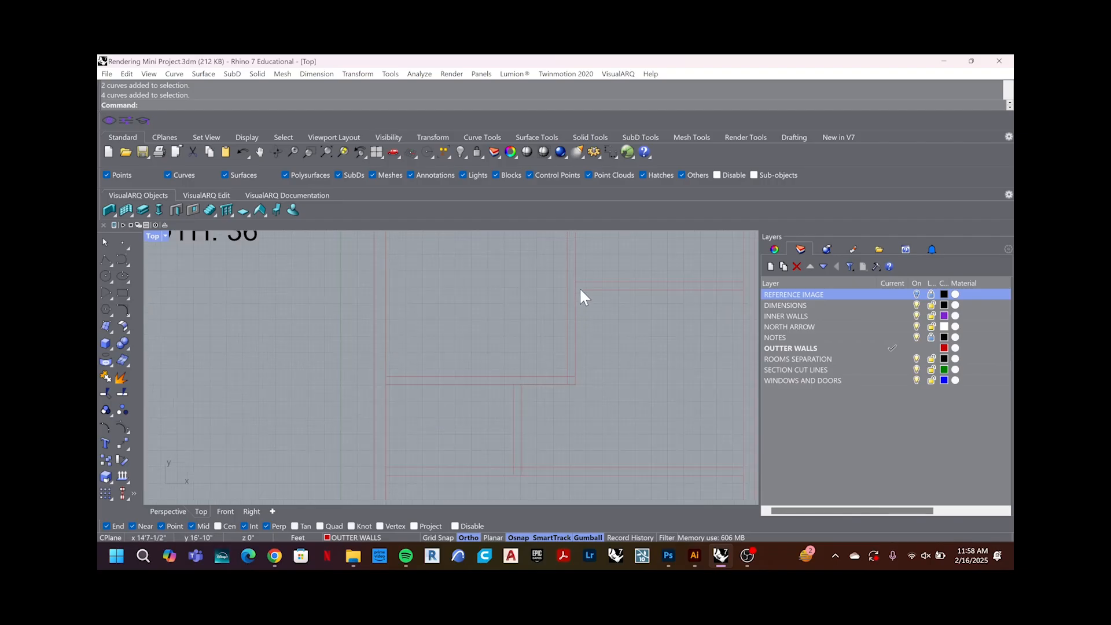
scroll(521, 385, down, 3)
click(520, 387)
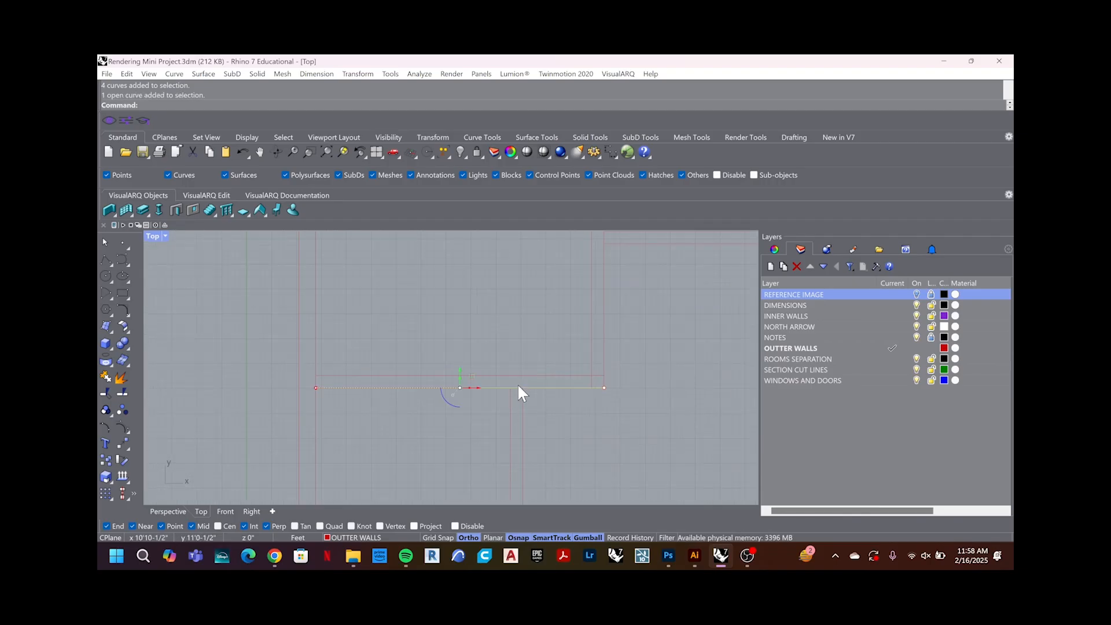
scroll(561, 492, down, 3)
scroll(491, 408, up, 4)
scroll(497, 385, up, 3)
scroll(542, 382, down, 7)
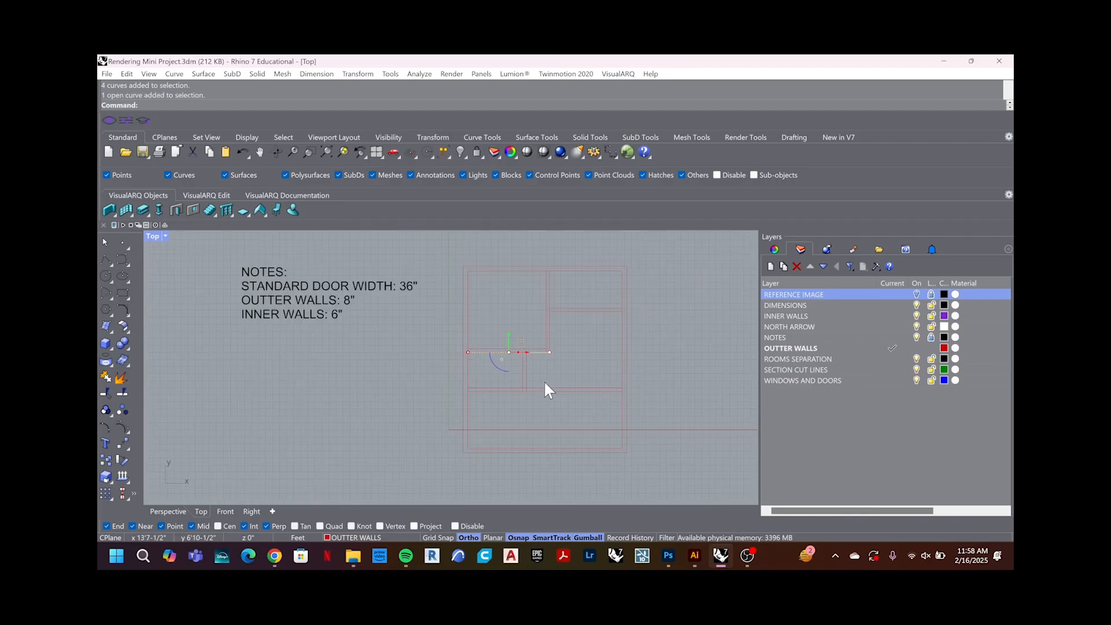
Step: Trim the kitchen side wall segment between the bathroom wall's two lines, using all wall lines as cutting edges
click(554, 412)
drag(667, 250, 424, 472)
text(trim)
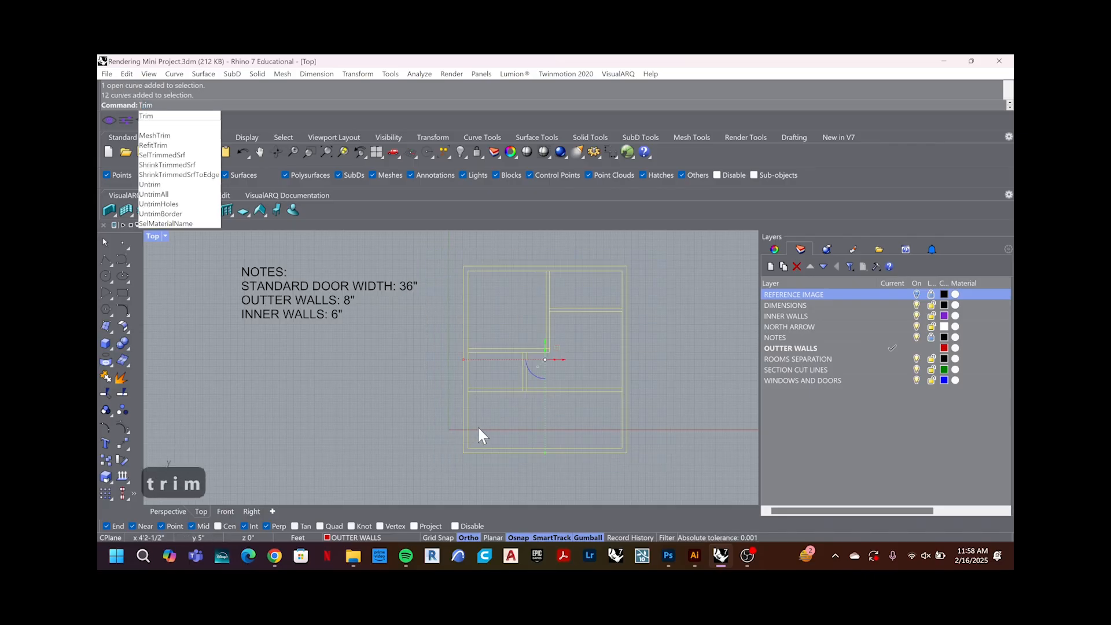
key(Return)
scroll(590, 336, up, 5)
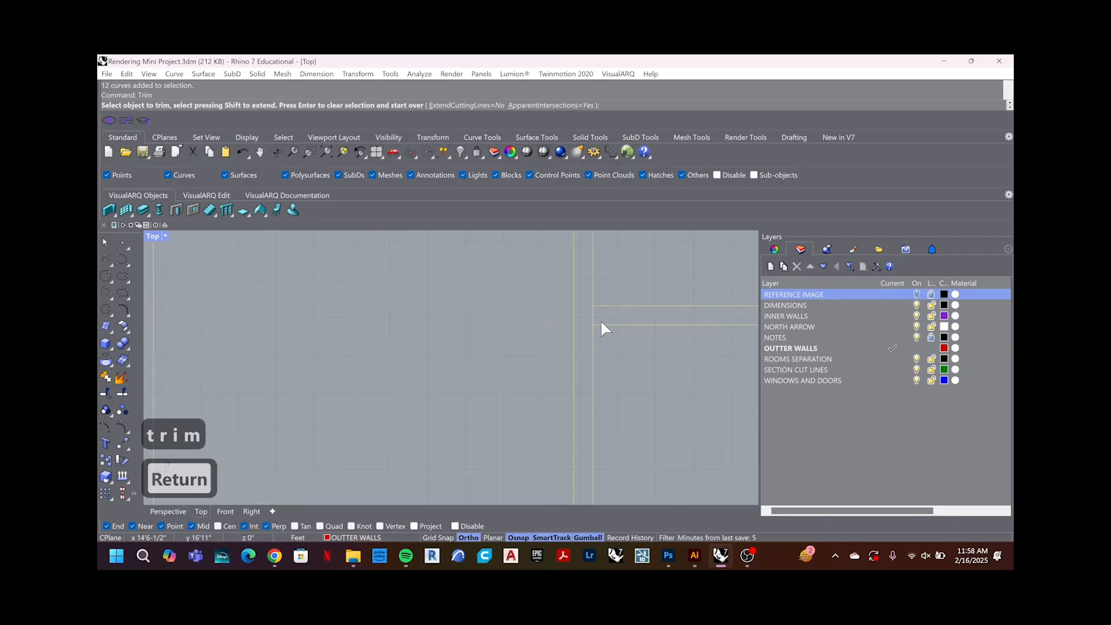
click(594, 313)
Step: Trim the overlapping lines at the kitchen's lower corner and the segment capping the entrance hall's inner door wall
scroll(596, 313, down, 9)
scroll(583, 382, up, 8)
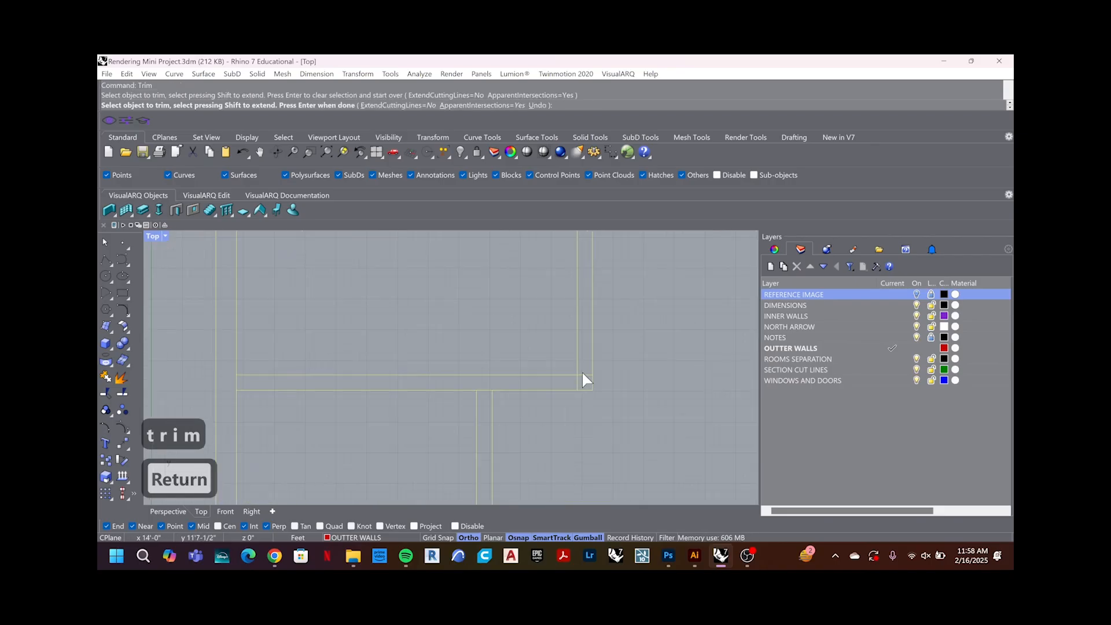
click(581, 375)
click(480, 390)
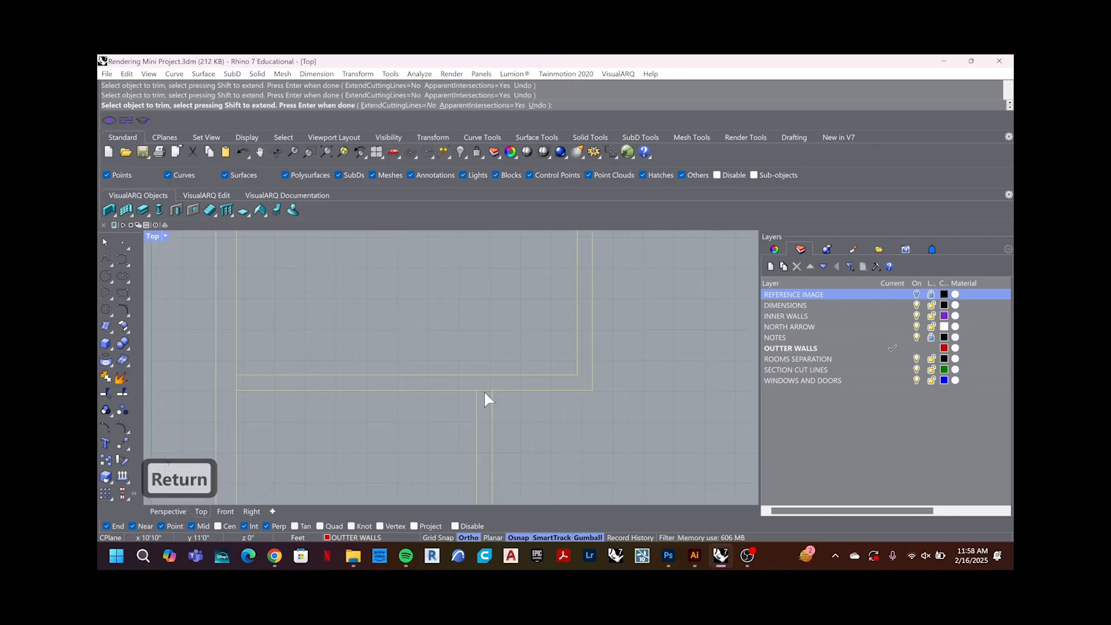
Step: Trim the overlapping lines where the entrance hall's inner door wall meets the lounge wall and finish trimming
scroll(497, 353, down, 7)
scroll(499, 352, up, 6)
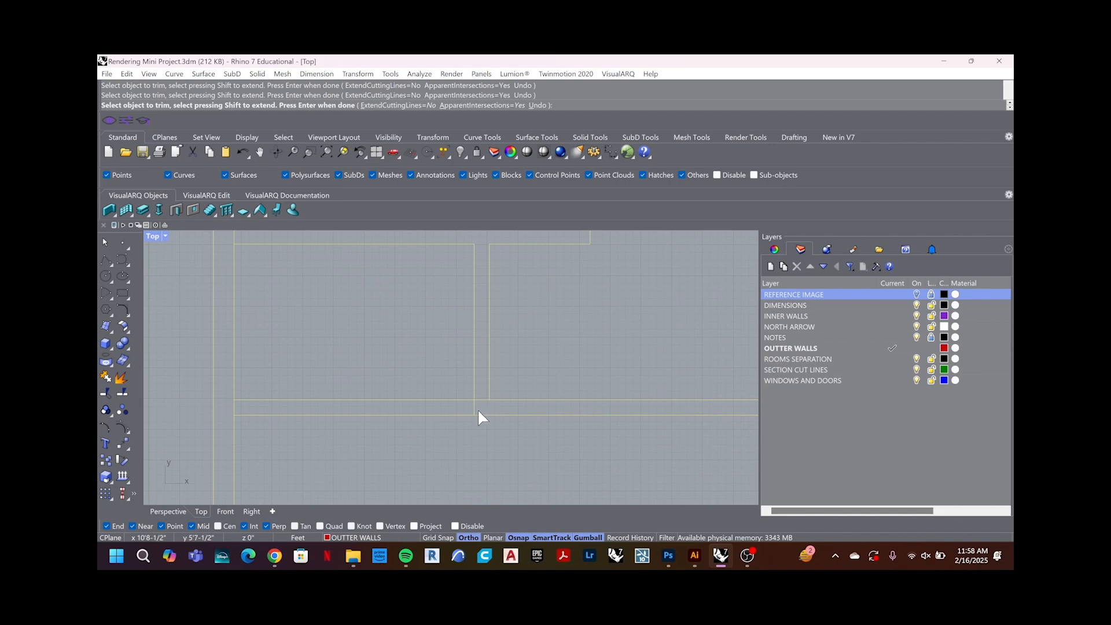
click(474, 412)
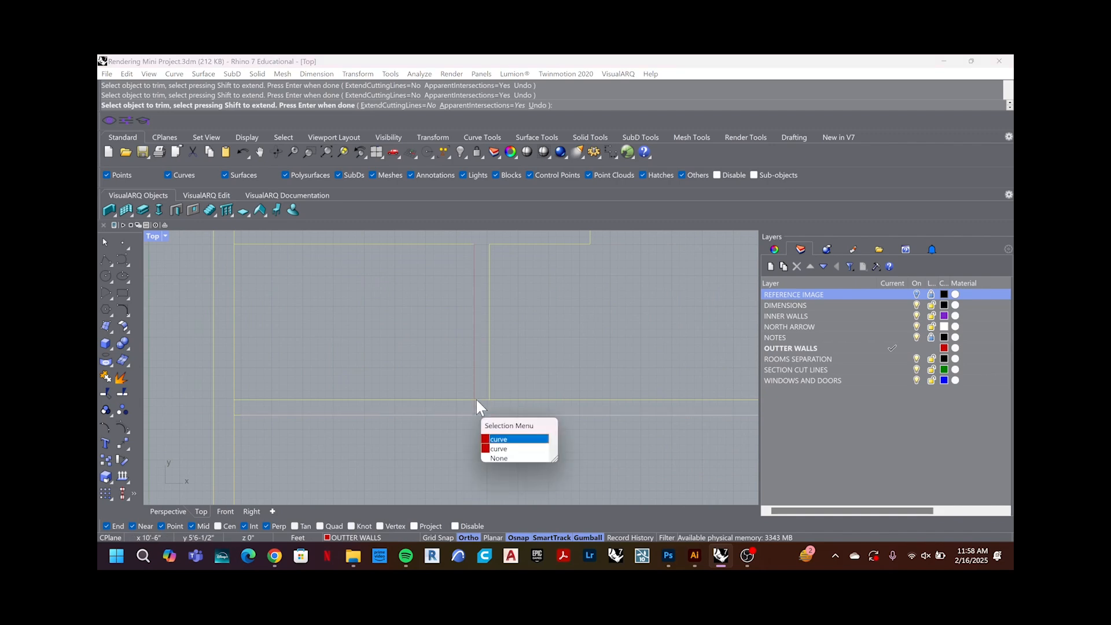
click(493, 450)
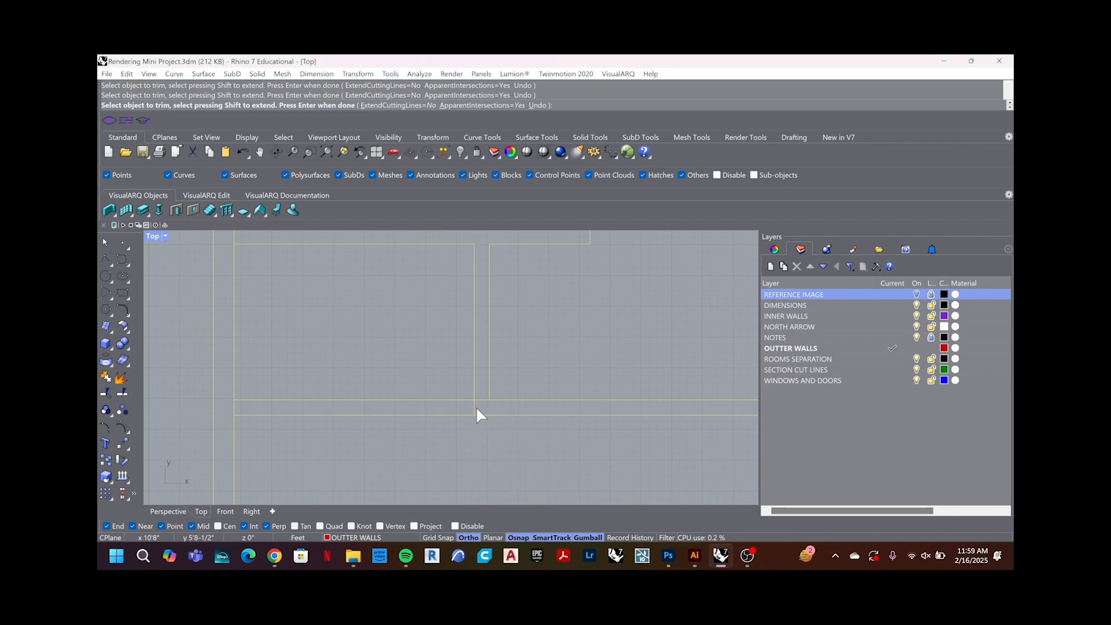
scroll(502, 397, down, 6)
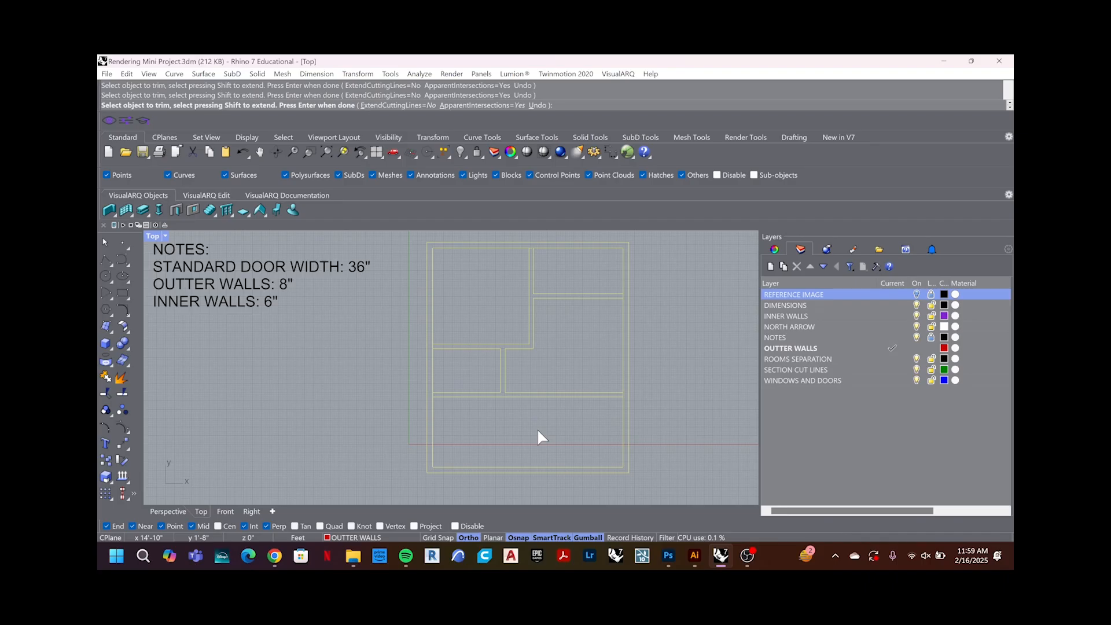
key(Return)
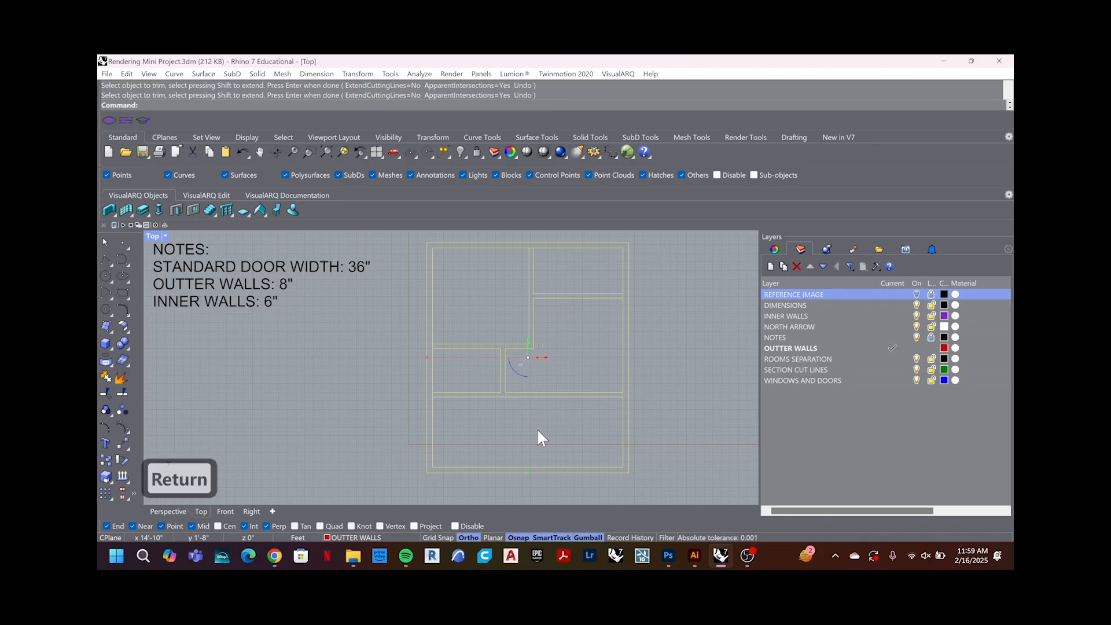
Step: Show the REFERENCE IMAGE layer and compare the trimmed walls with the plan around the lounge opening
click(916, 295)
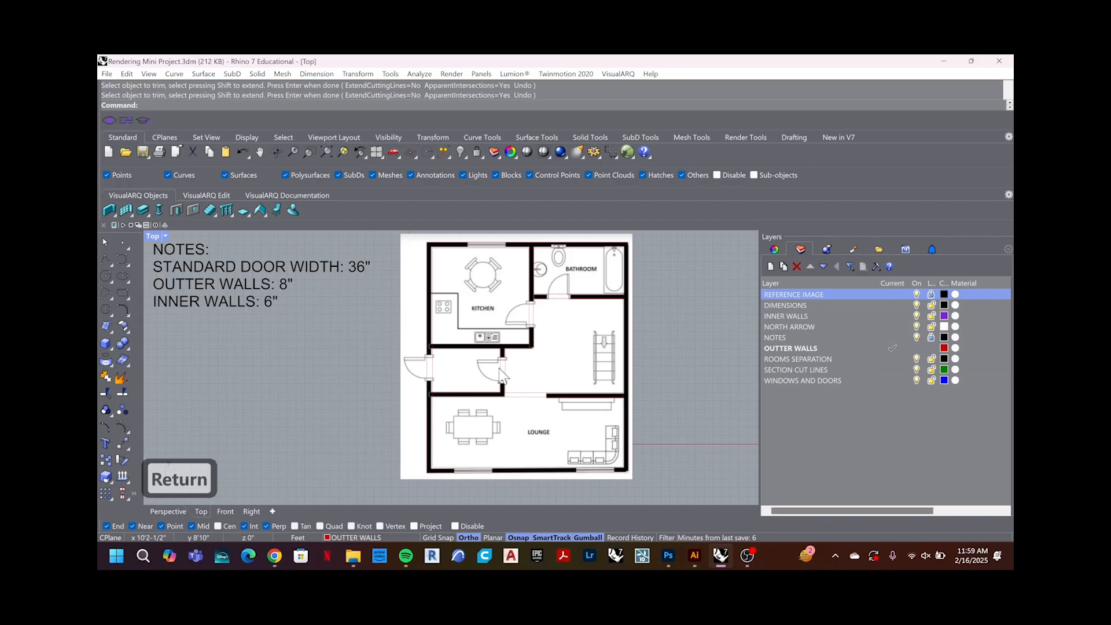
scroll(501, 367, up, 3)
scroll(513, 411, down, 2)
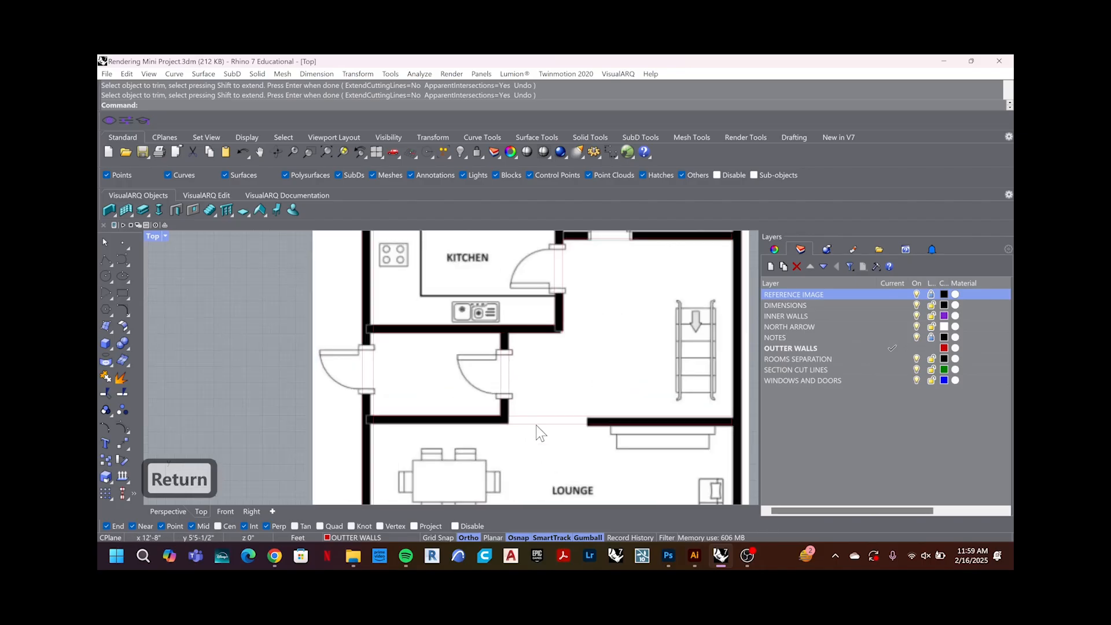
Step: Draw a line closing the wall end on the entrance hall side of the lounge opening
scroll(519, 432, up, 5)
scroll(516, 430, down, 1)
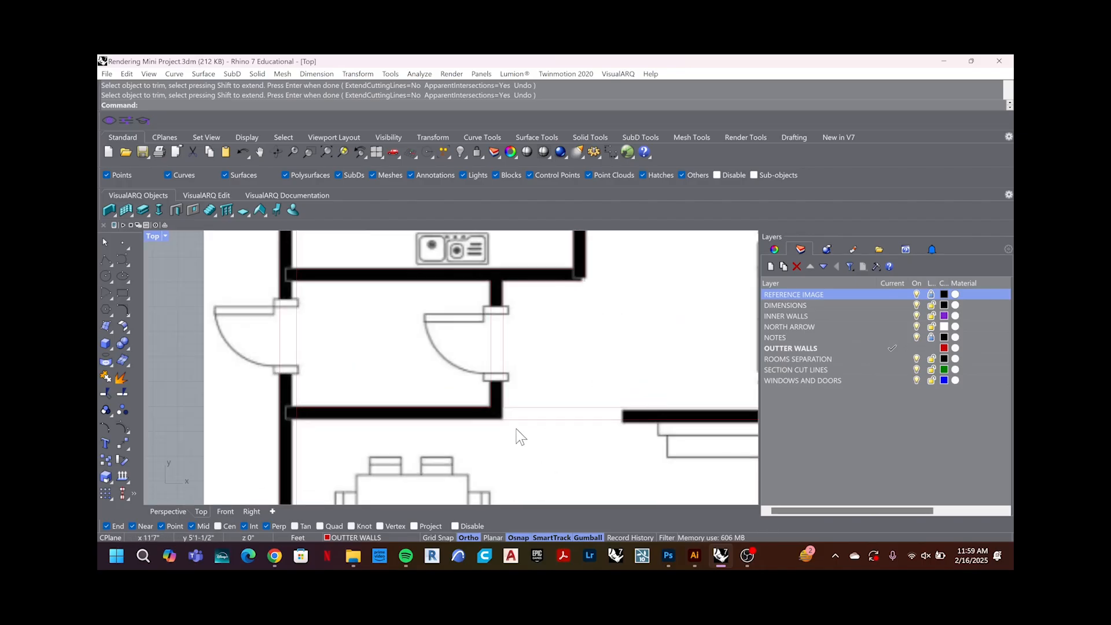
scroll(499, 419, up, 3)
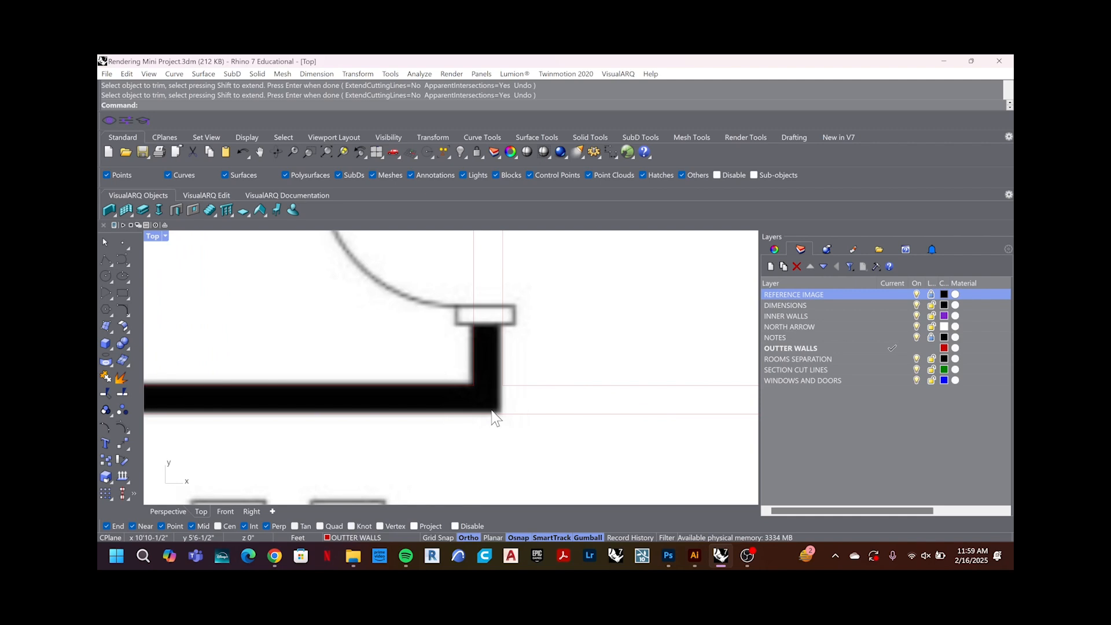
text(line)
key(Return)
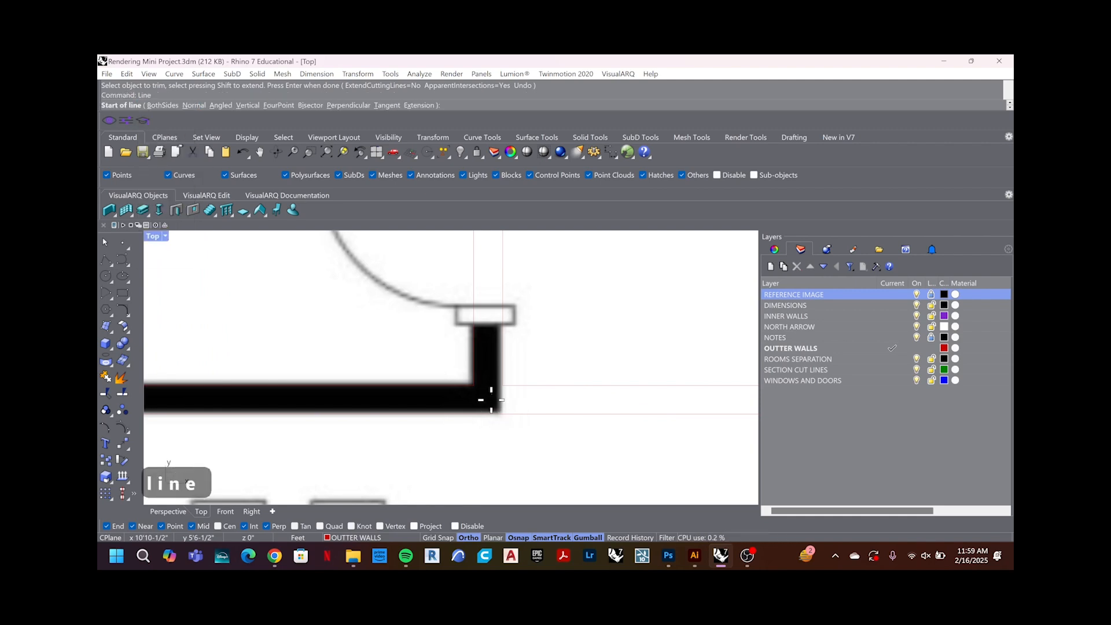
click(503, 385)
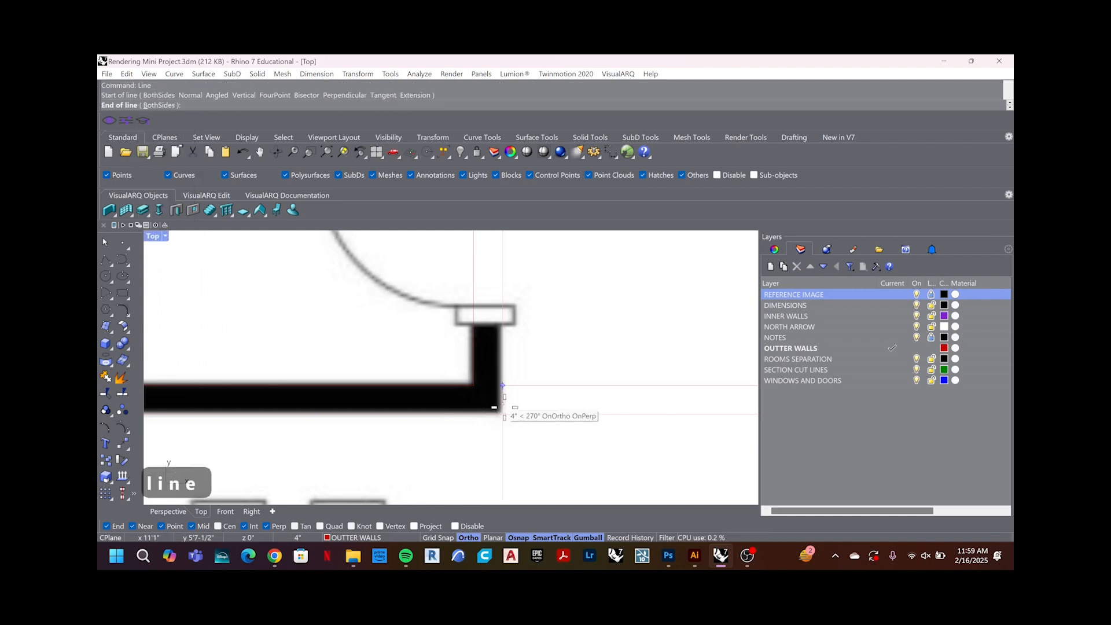
click(503, 411)
Step: Draw a line across the two wall lines at the opposite end of the lounge opening, where the solid wall starts
scroll(595, 354, down, 4)
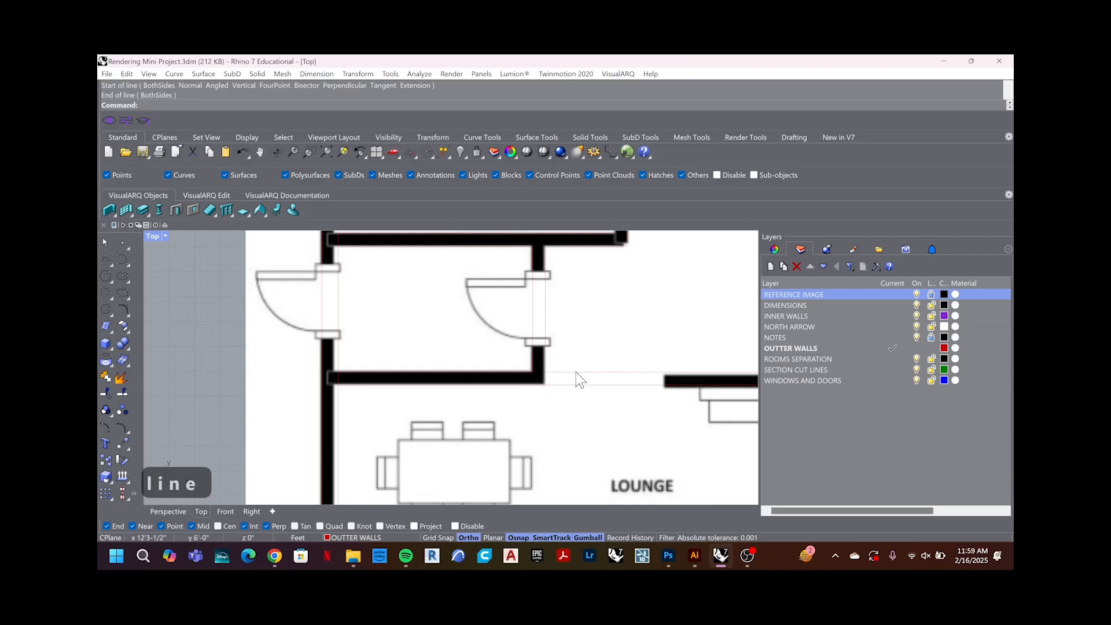
scroll(617, 376, up, 8)
key(space)
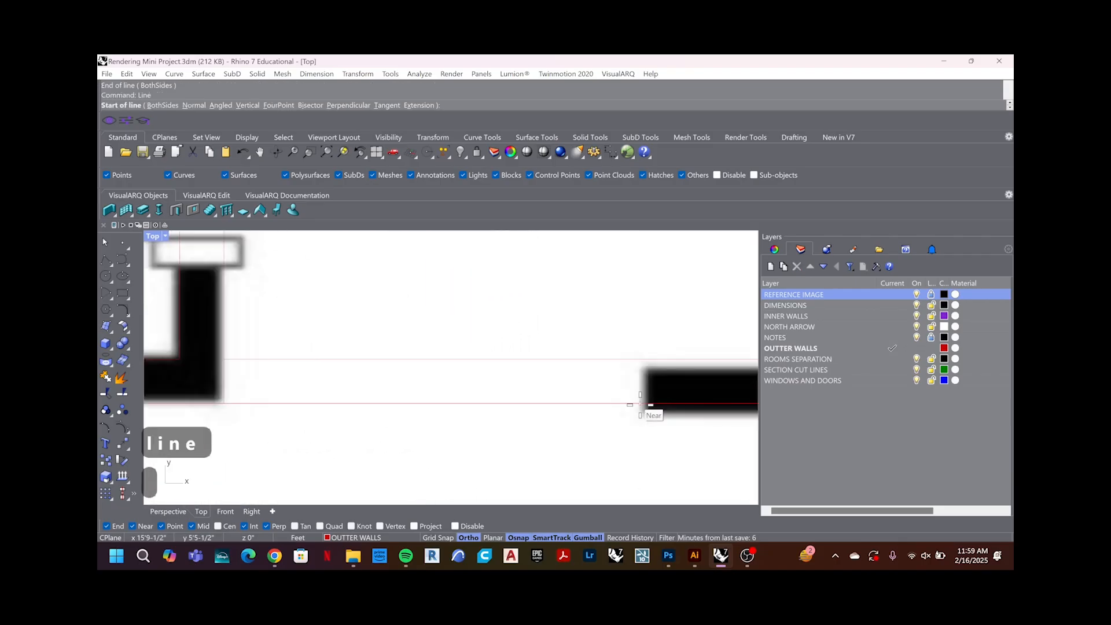
click(644, 403)
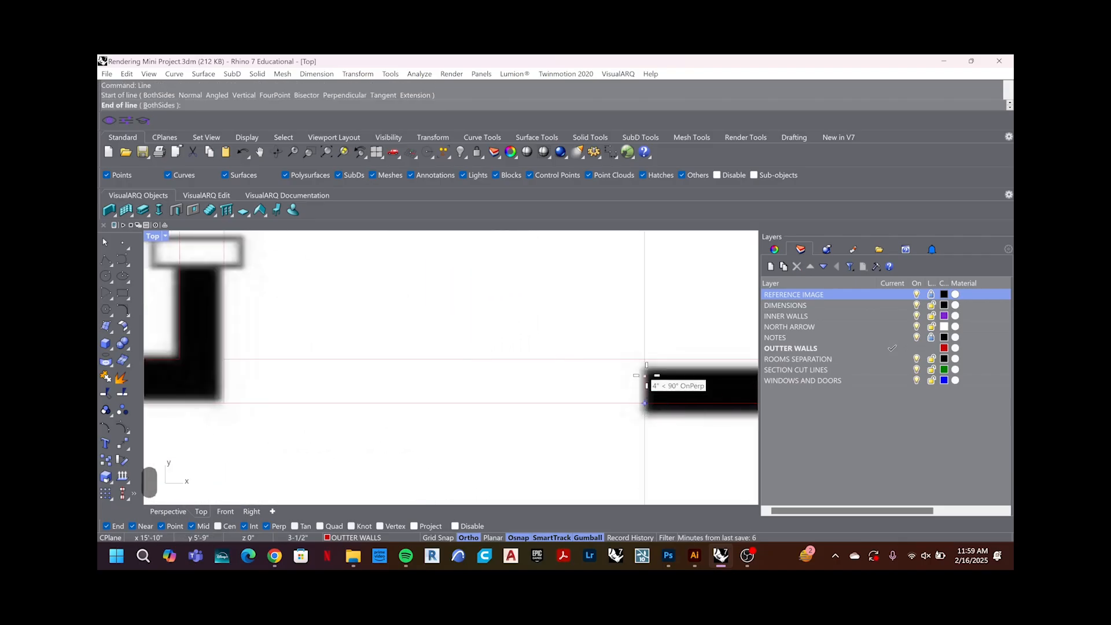
click(646, 376)
scroll(665, 405, down, 4)
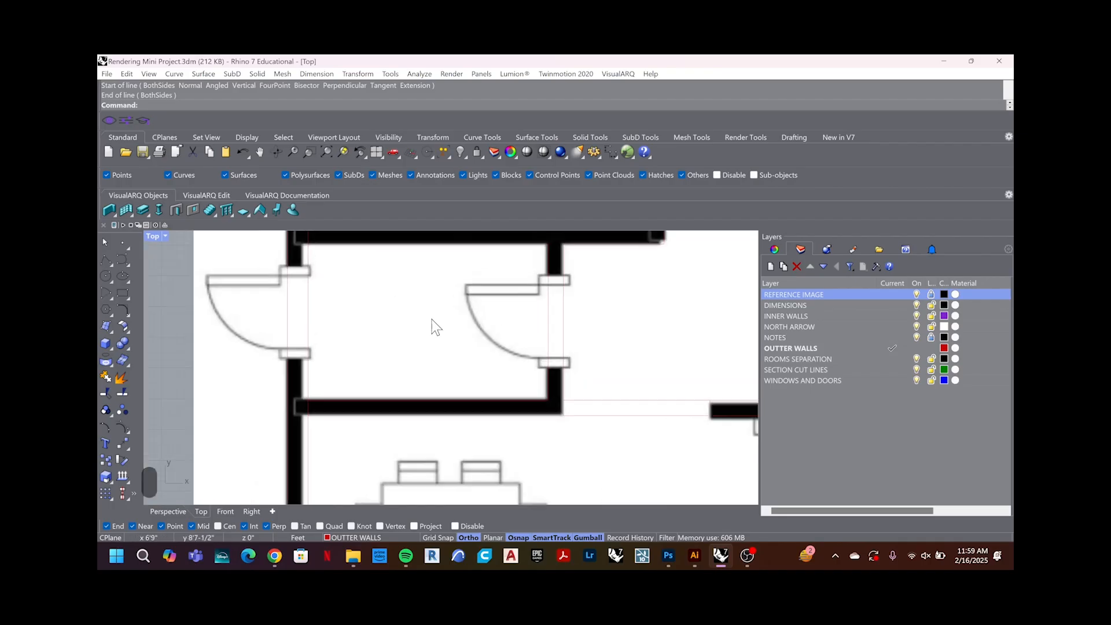
Step: Draw a line across the entrance hall's inner door wall at the door's lower jamb
scroll(529, 392, down, 8)
right_drag(600, 330, 575, 356)
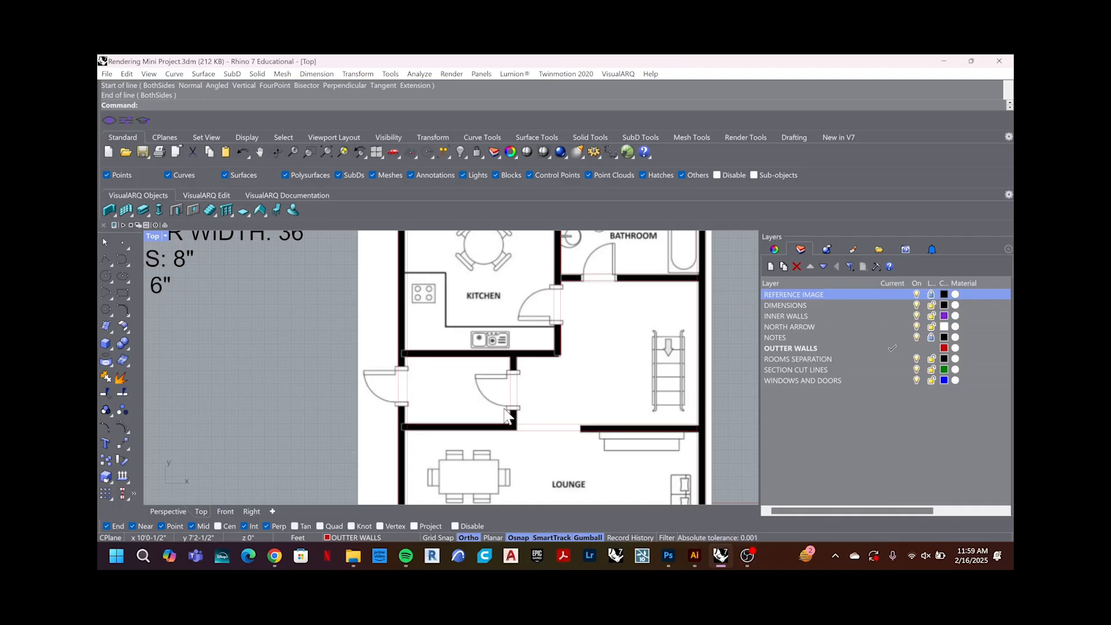
scroll(505, 409, up, 10)
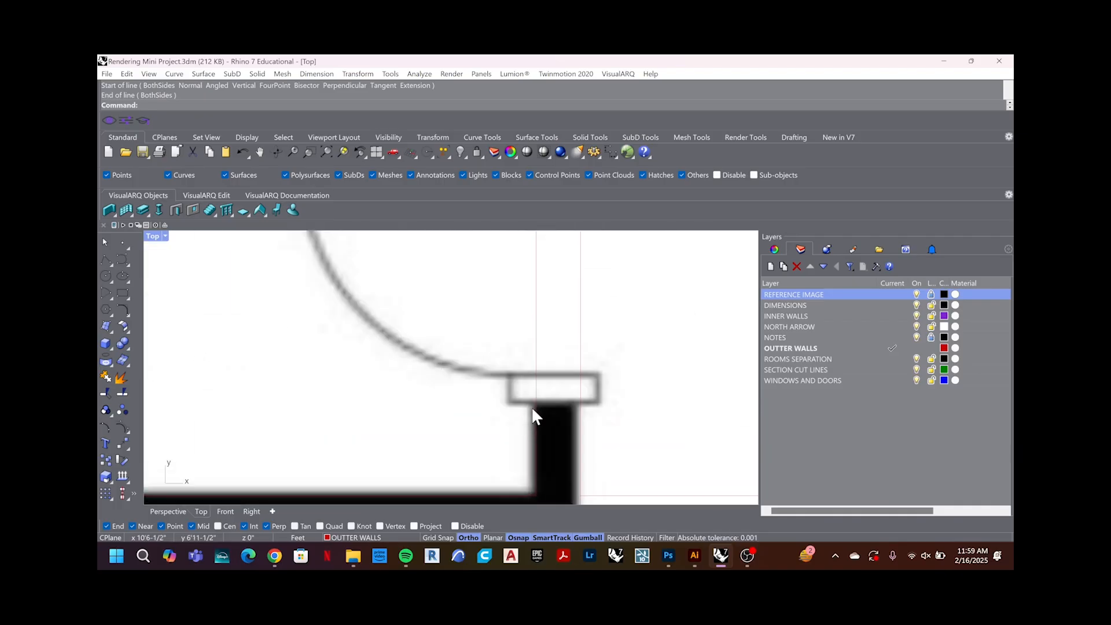
key(Return)
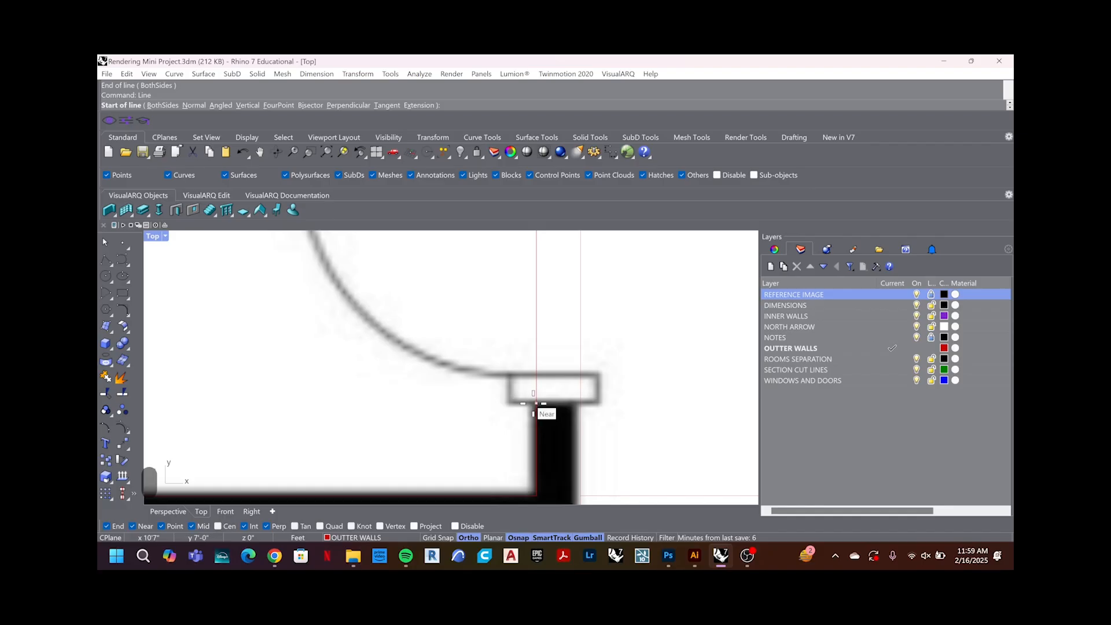
click(537, 403)
click(556, 404)
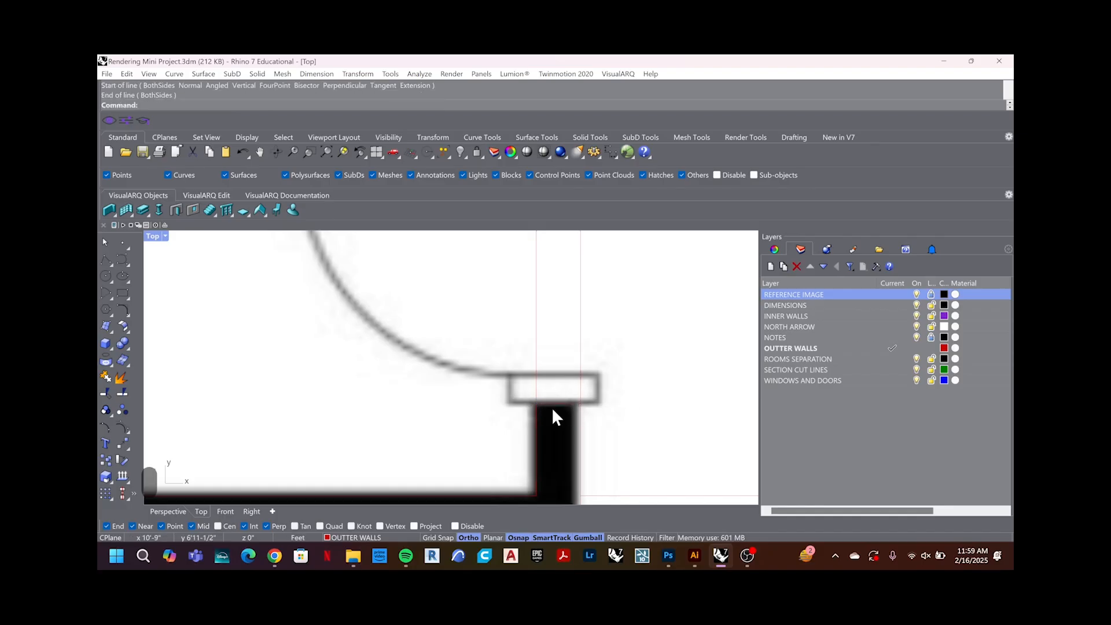
Step: Offset the inner door's lower jamb line 36" up the wall to mark the upper jamb
text(off)
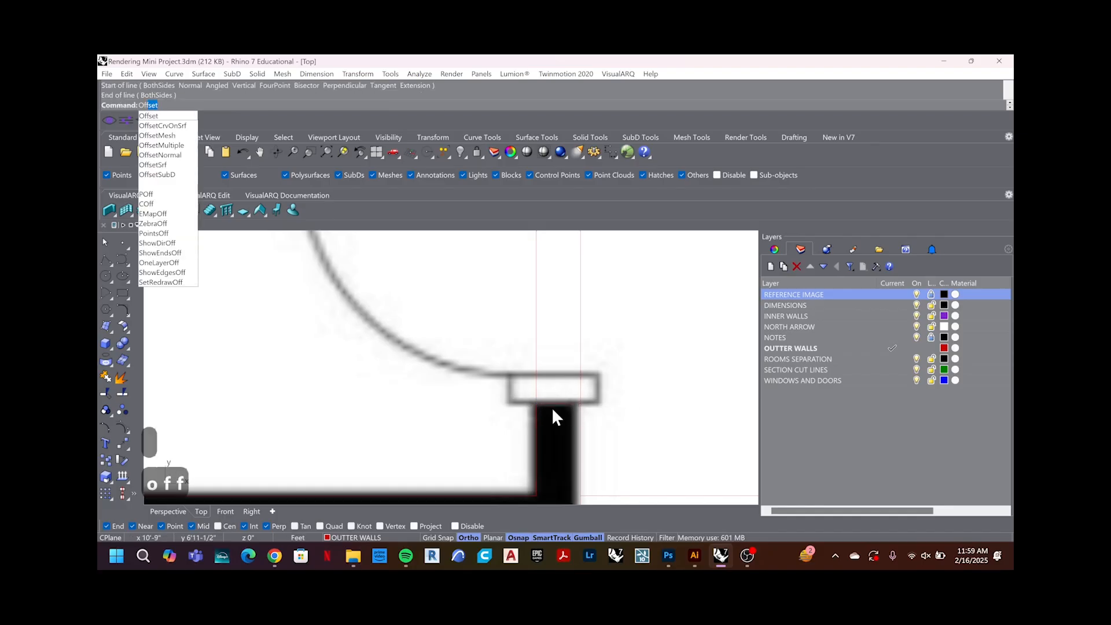
key(Return)
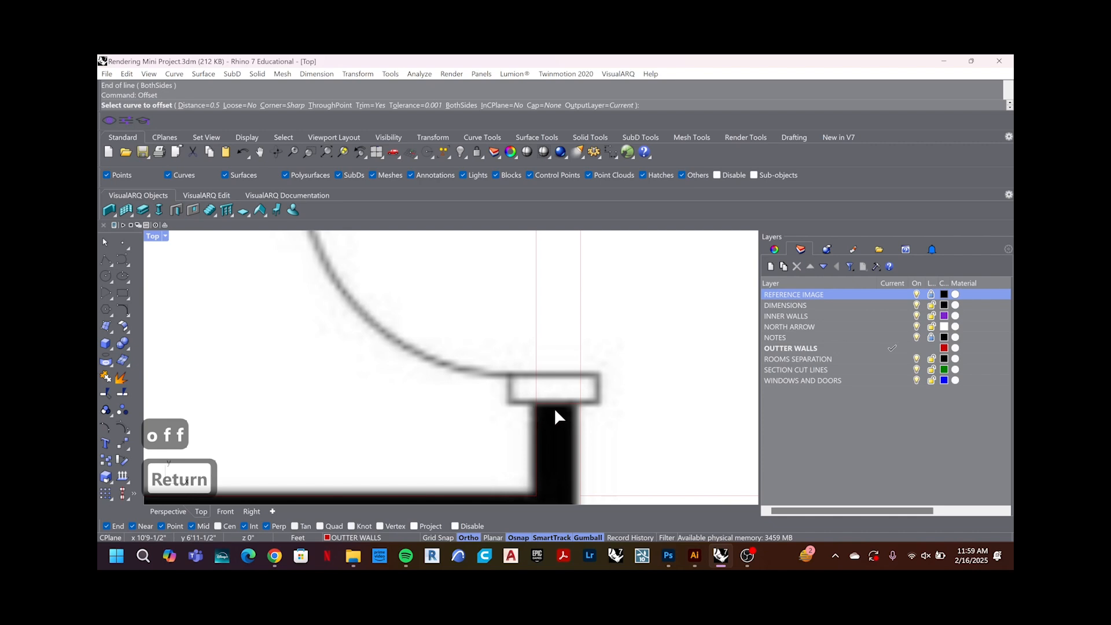
click(555, 402)
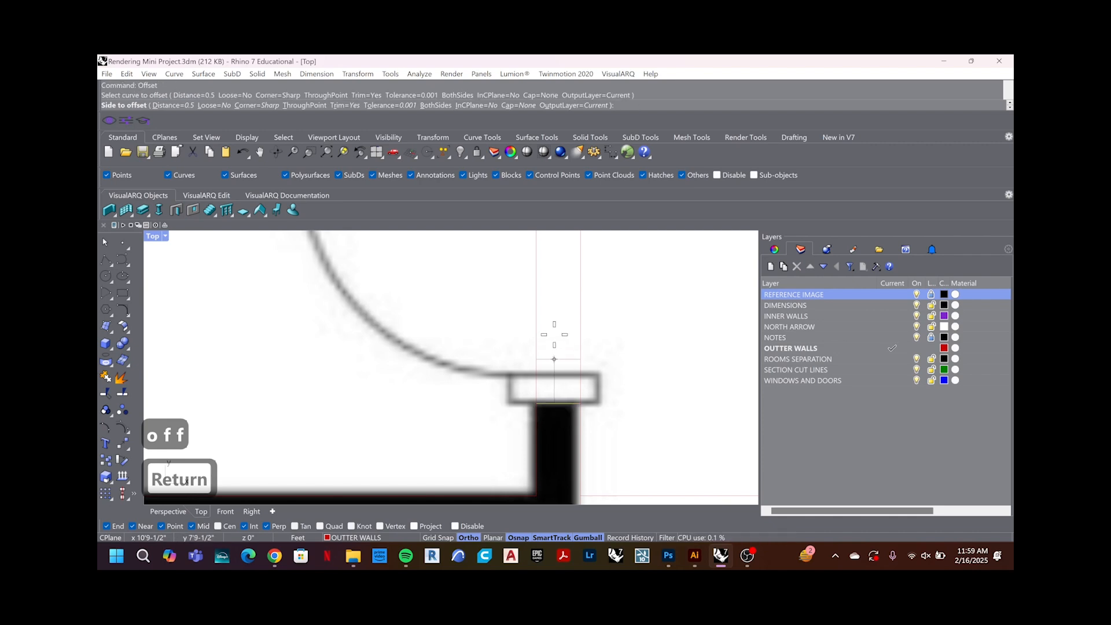
text(36")
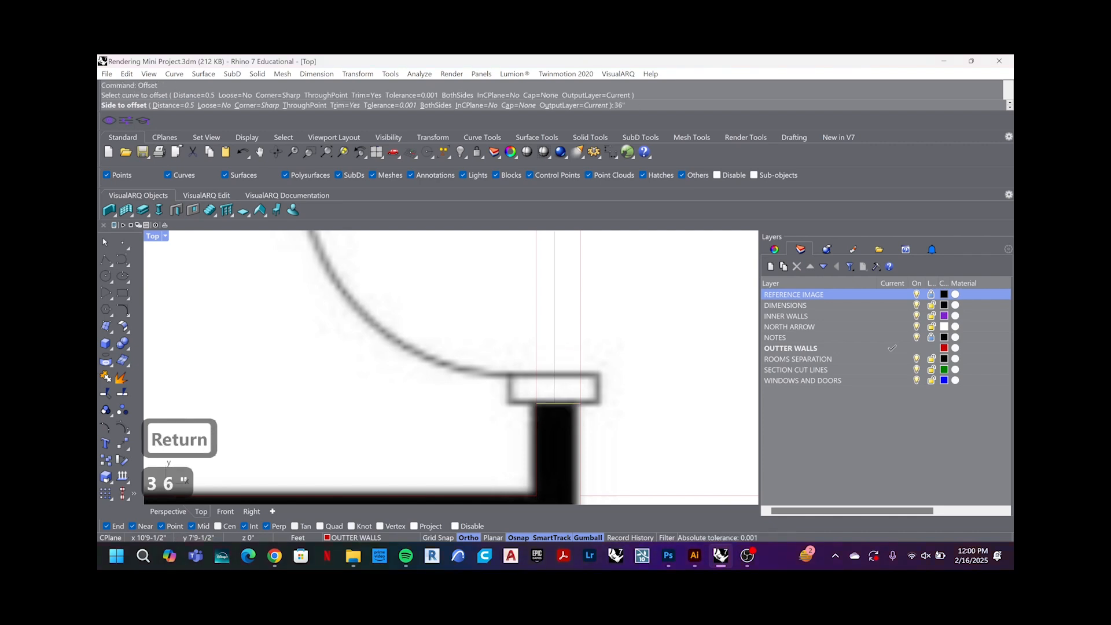
key(Return)
scroll(556, 410, down, 4)
scroll(555, 510, down, 2)
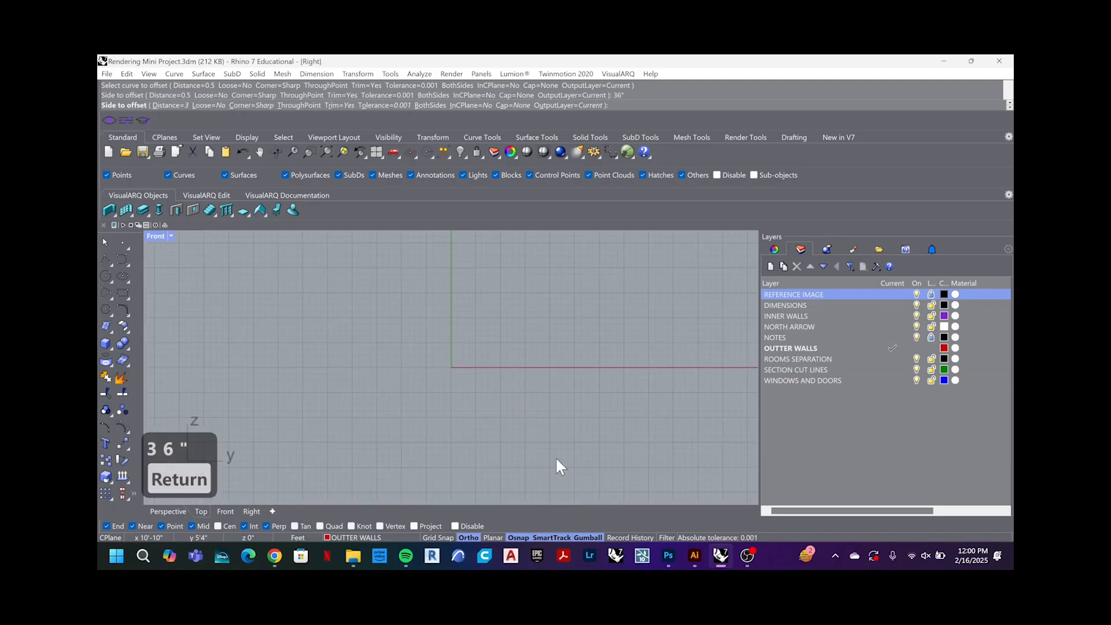
click(200, 511)
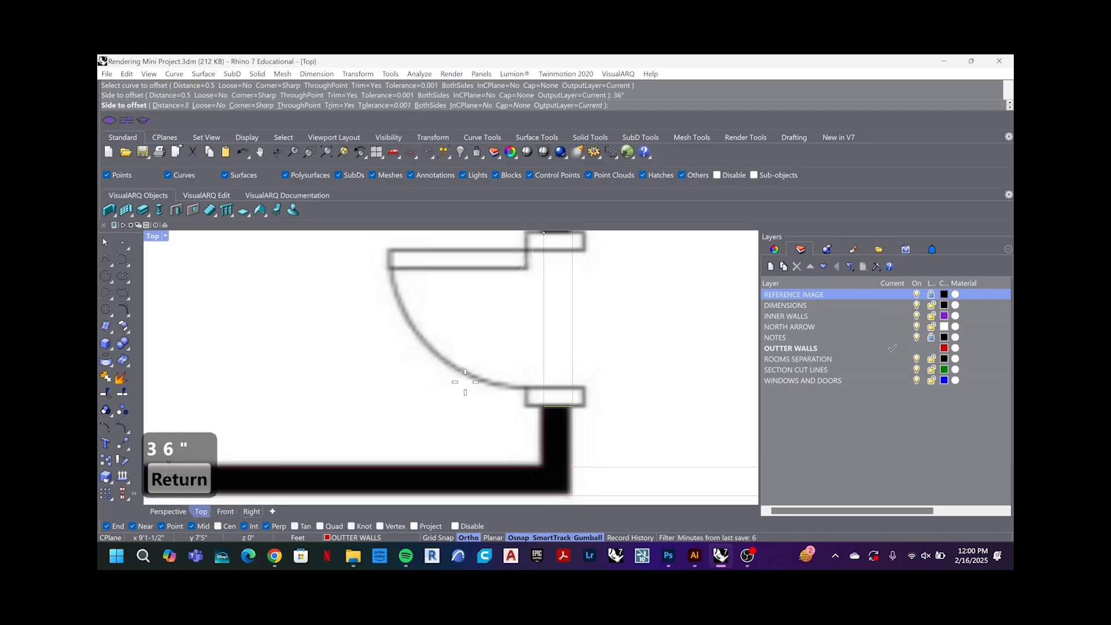
scroll(492, 371, down, 3)
scroll(512, 327, up, 3)
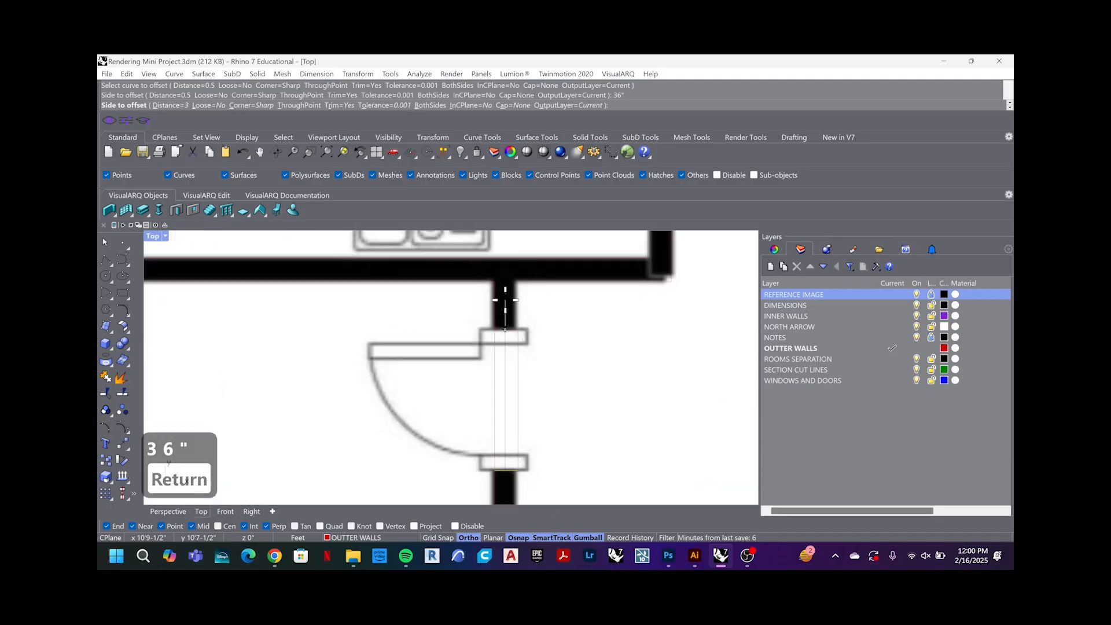
click(508, 324)
scroll(508, 336, up, 4)
click(504, 317)
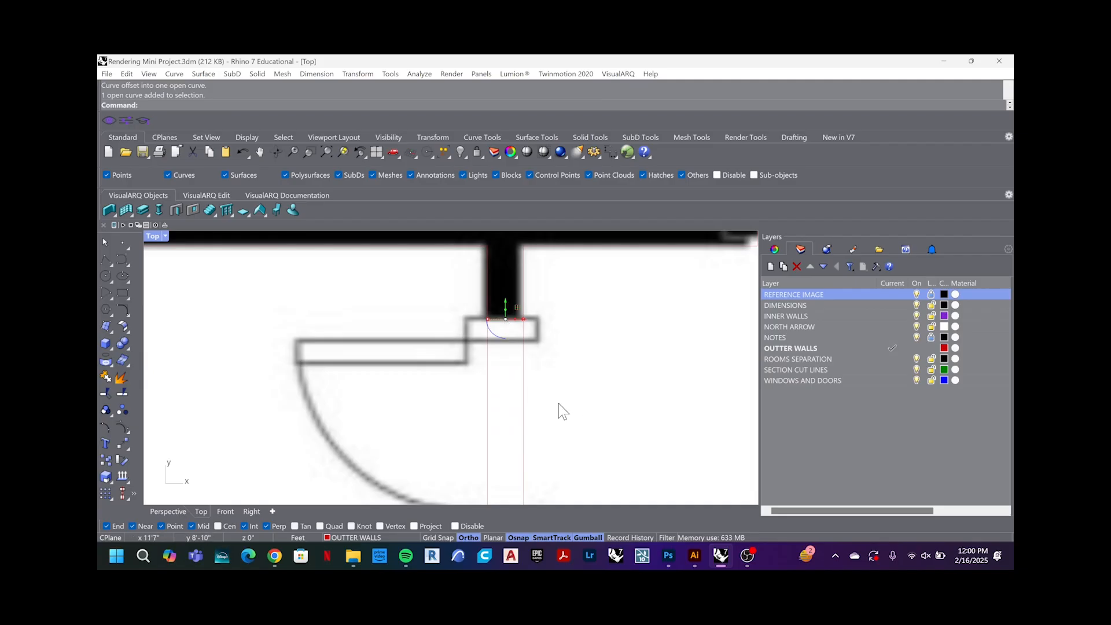
Step: Draw a line across the kitchen side wall at the kitchen door's lower jamb
scroll(558, 408, down, 5)
scroll(619, 331, up, 3)
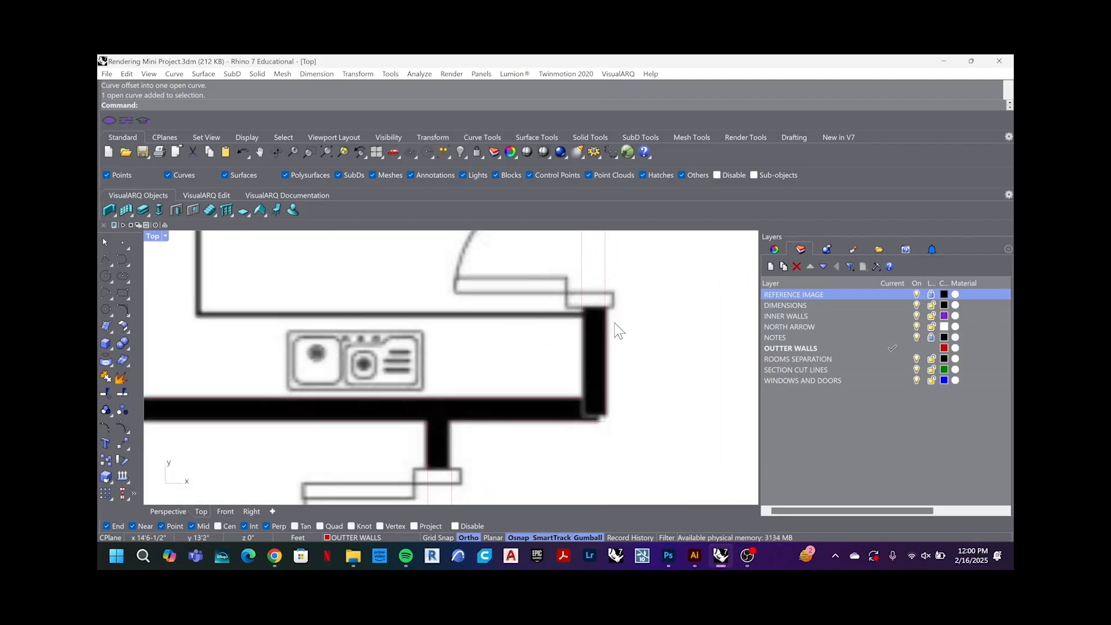
text(line)
key(Return)
scroll(614, 322, up, 3)
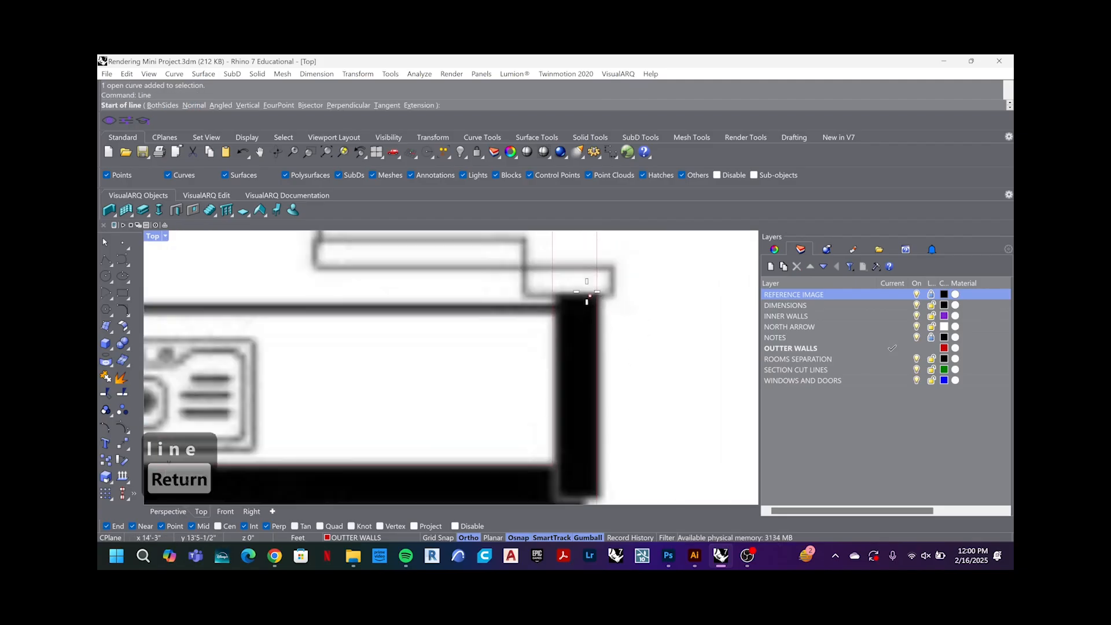
click(597, 293)
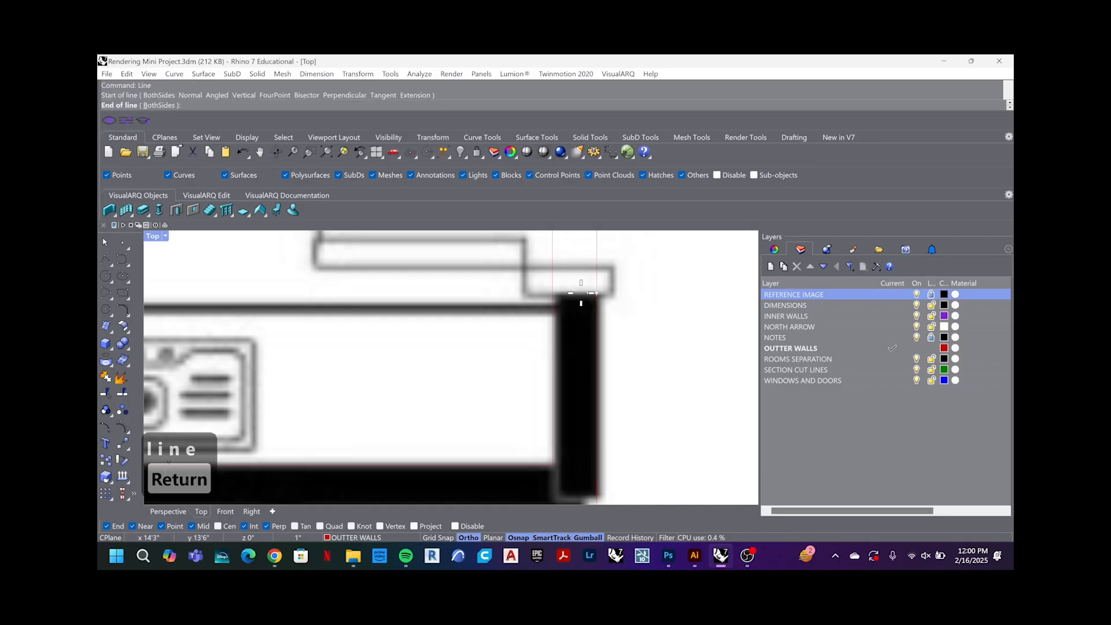
click(553, 294)
Step: Offset the kitchen door's lower jamb line 36" upward to mark the door's upper jamb
scroll(580, 349, down, 4)
scroll(586, 370, down, 4)
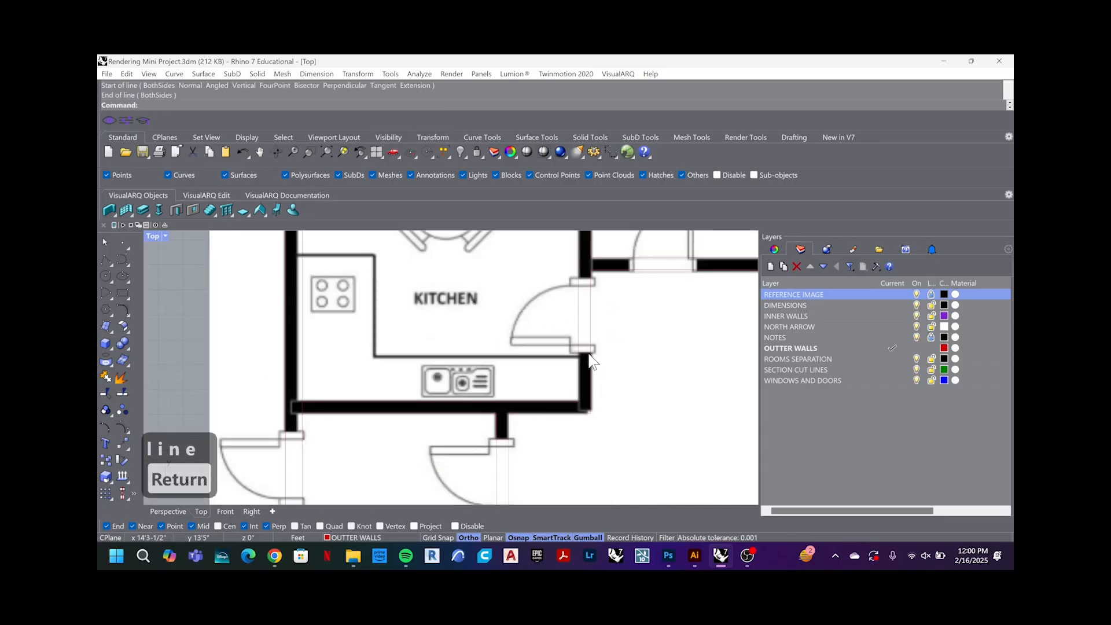
scroll(588, 354, up, 5)
text(off)
key(Return)
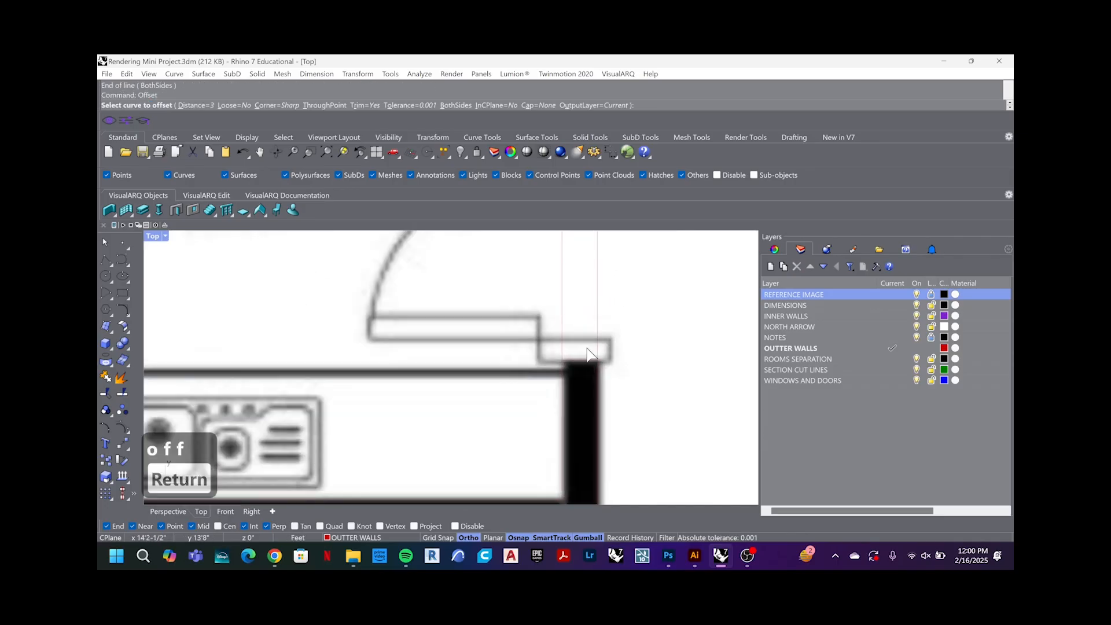
click(588, 360)
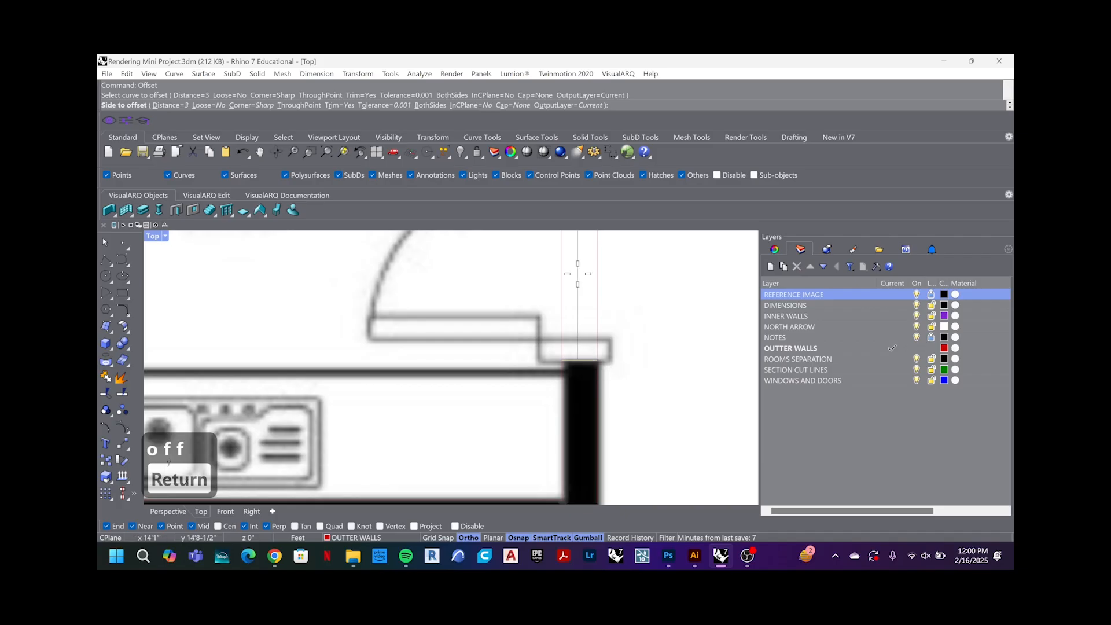
scroll(573, 421, down, 4)
scroll(564, 260, up, 3)
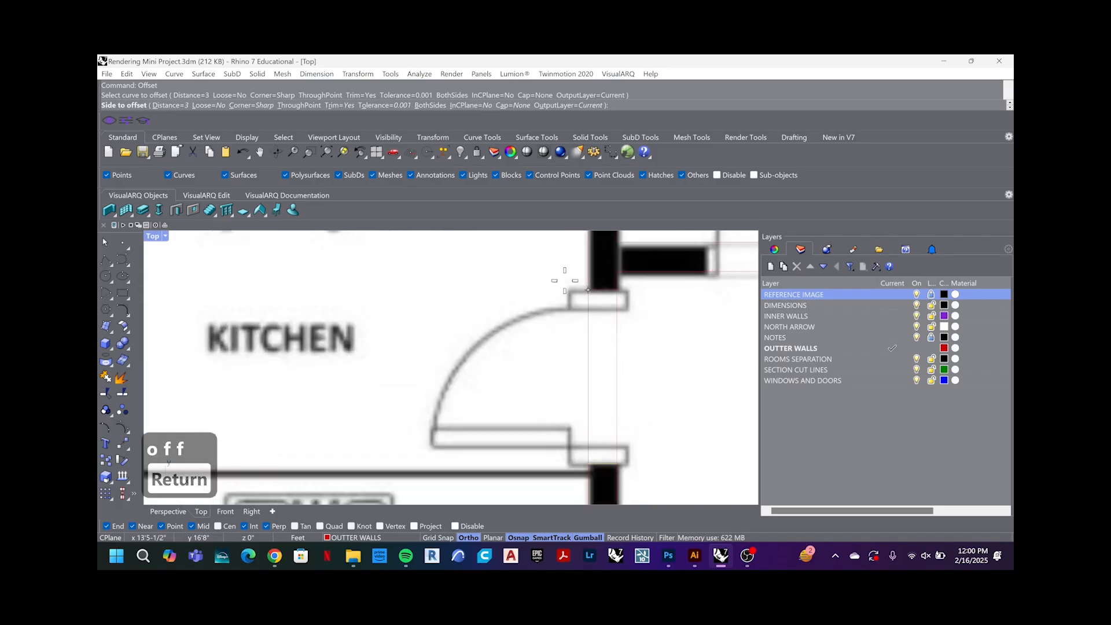
text(36")
key(Return)
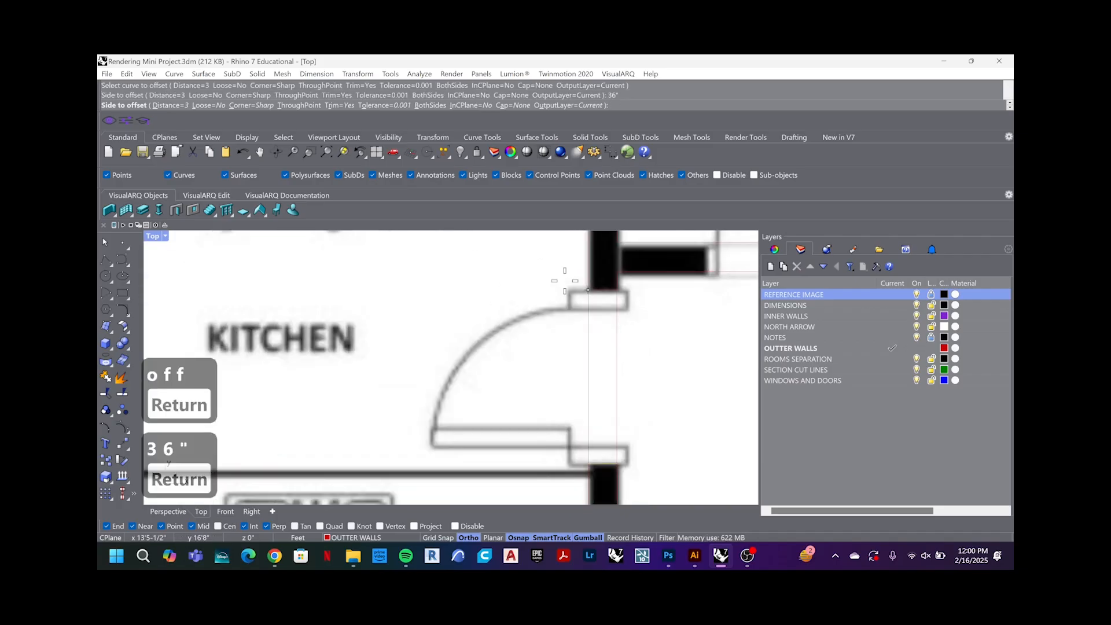
click(577, 296)
Step: Draw a line across the bathroom wall at the bathroom door jamb nearest the kitchen
right_drag(692, 243, 461, 324)
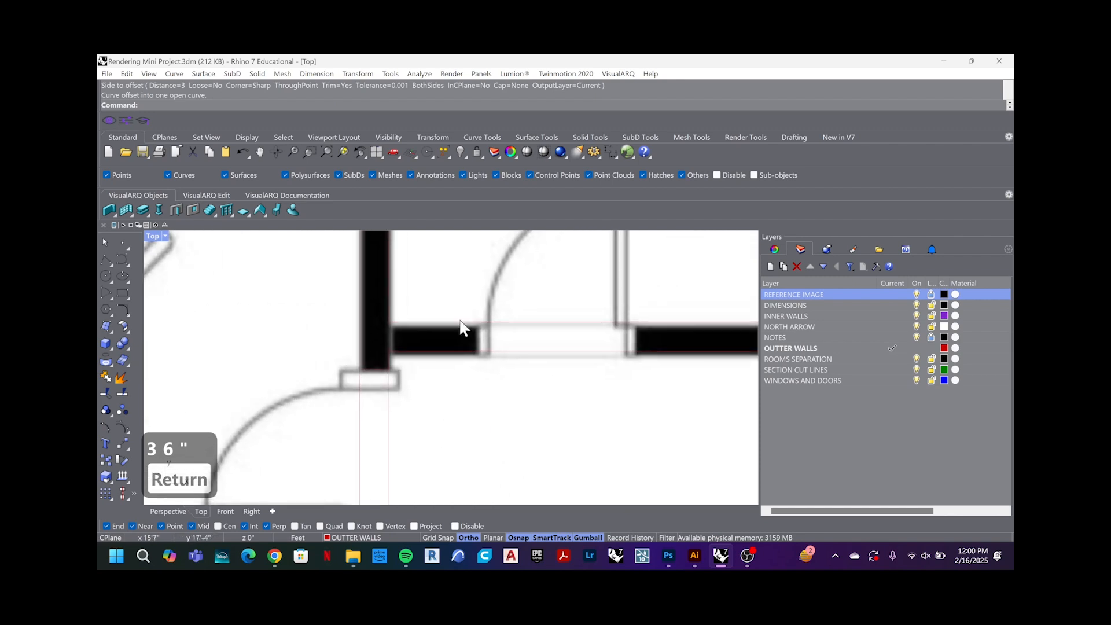
scroll(461, 325, up, 2)
key(Escape)
text(line)
key(Return)
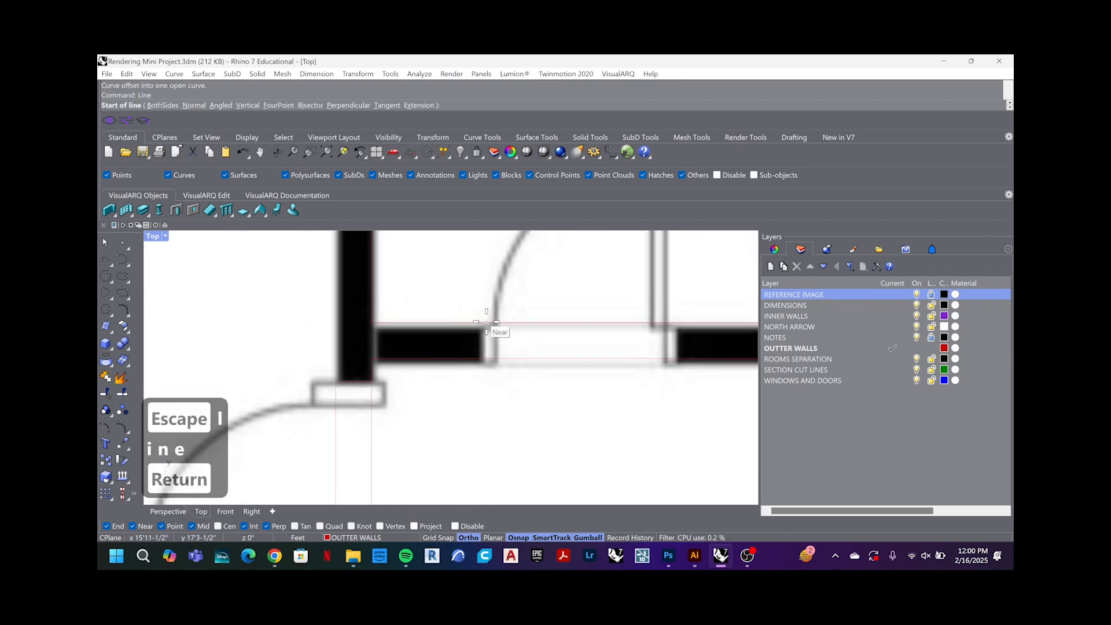
click(483, 323)
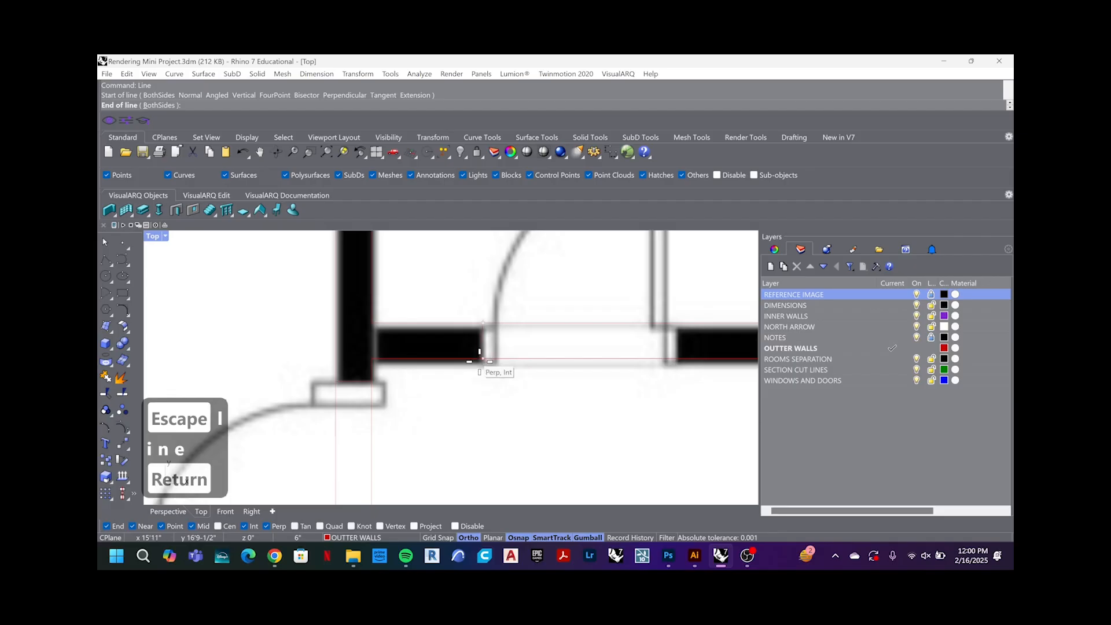
click(480, 359)
text(off)
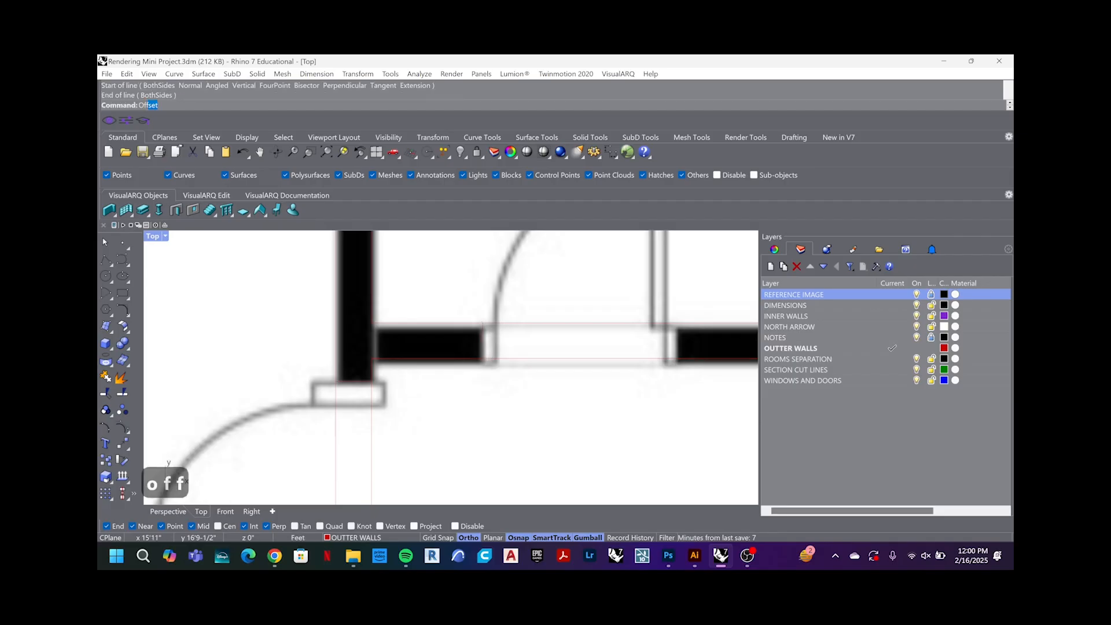
key(Return)
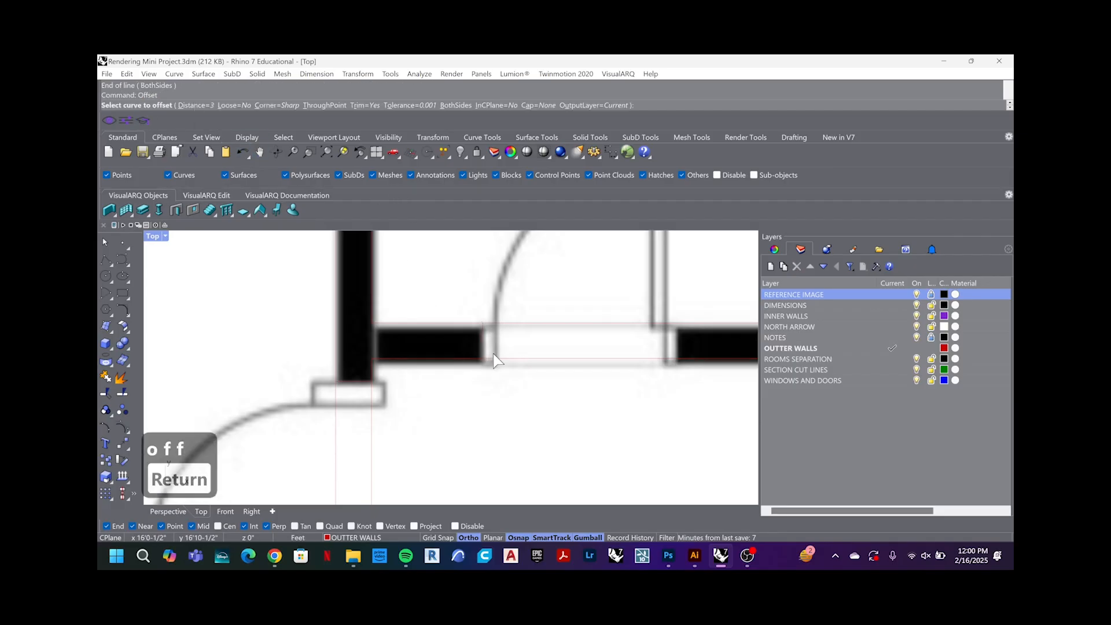
key(Return)
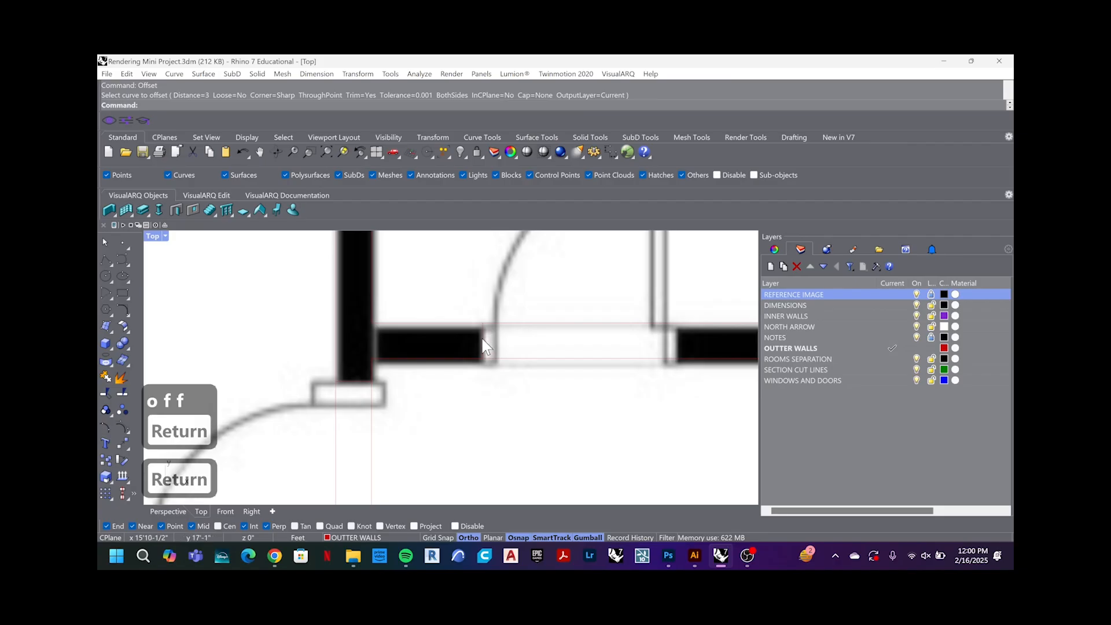
click(485, 346)
key(Escape)
key(Escape)
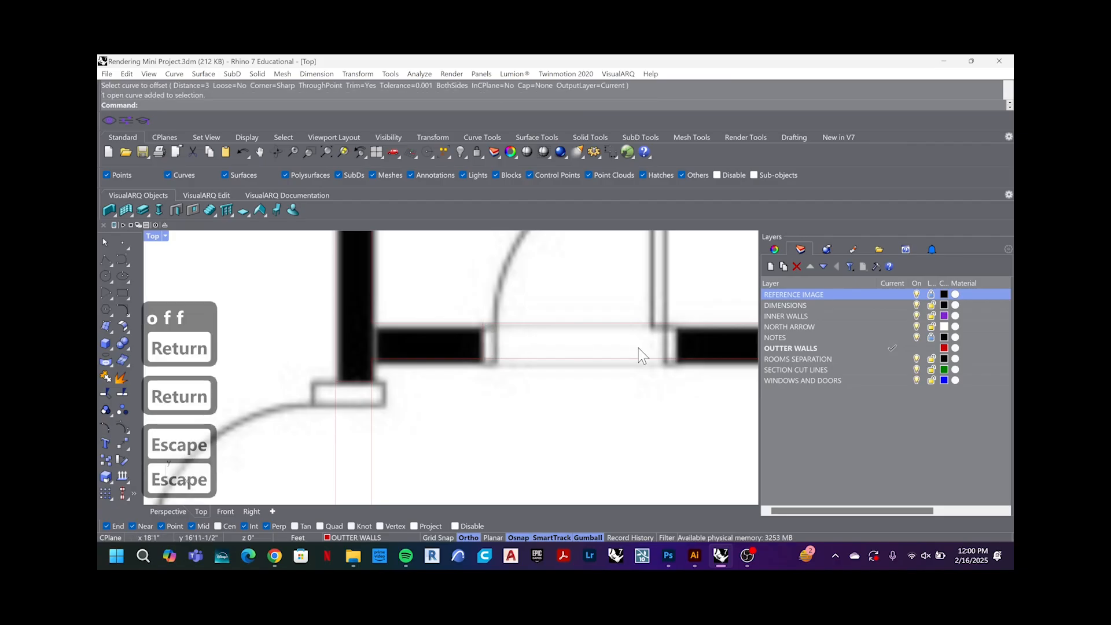
Step: Offset the bathroom door's jamb line 36" along the wall, away from the kitchen, to mark the opposite jamb
key(Return)
click(489, 348)
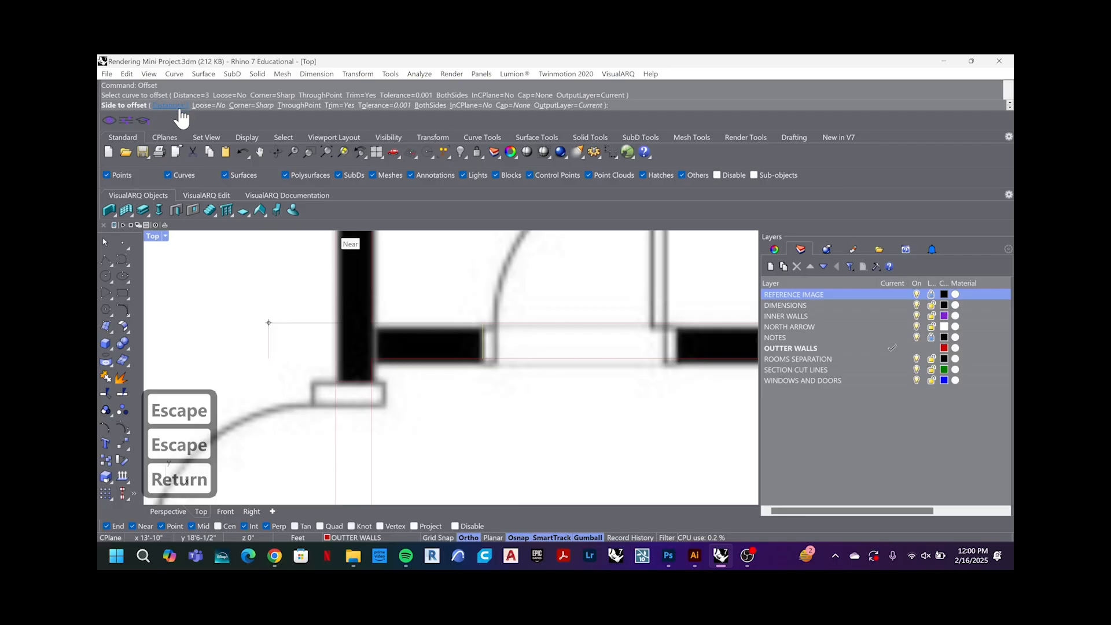
click(707, 340)
scroll(538, 379, down, 6)
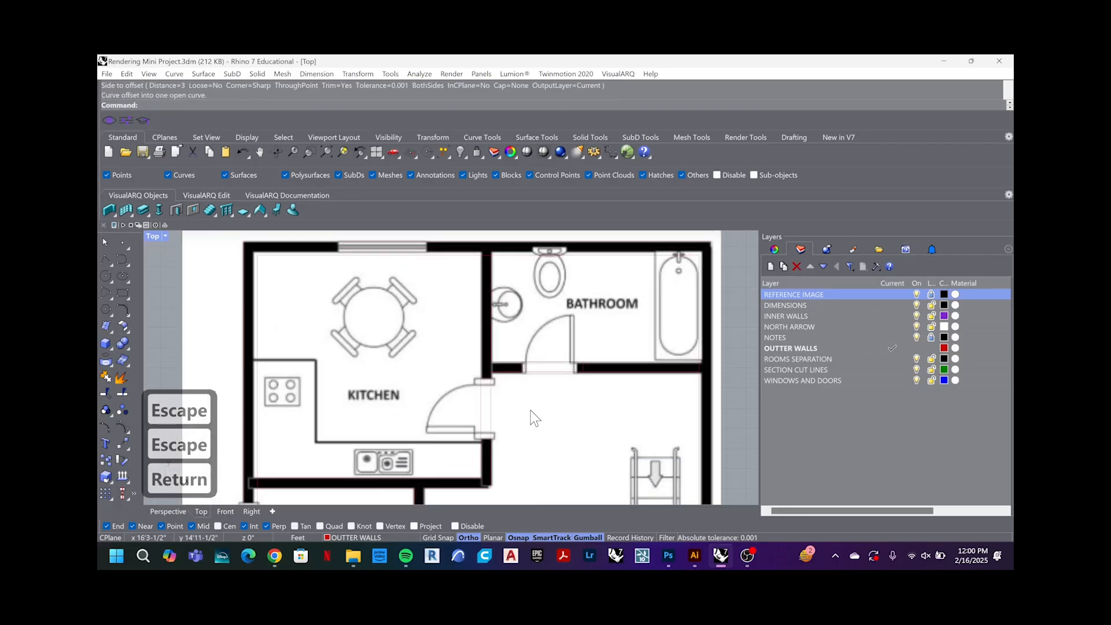
Step: Draw a line across the lounge's lower outer wall at the left edge of the window below the dining table
scroll(556, 446, down, 3)
right_drag(556, 446, 581, 301)
scroll(583, 351, down, 3)
key(Escape)
scroll(493, 453, up, 9)
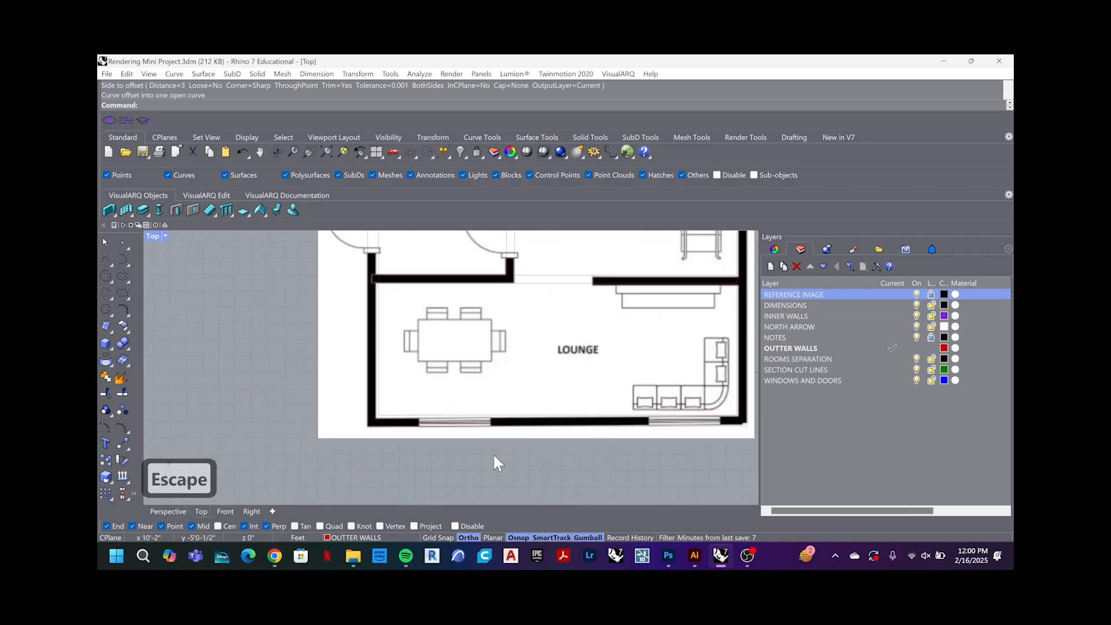
scroll(440, 437, up, 1)
text(lin)
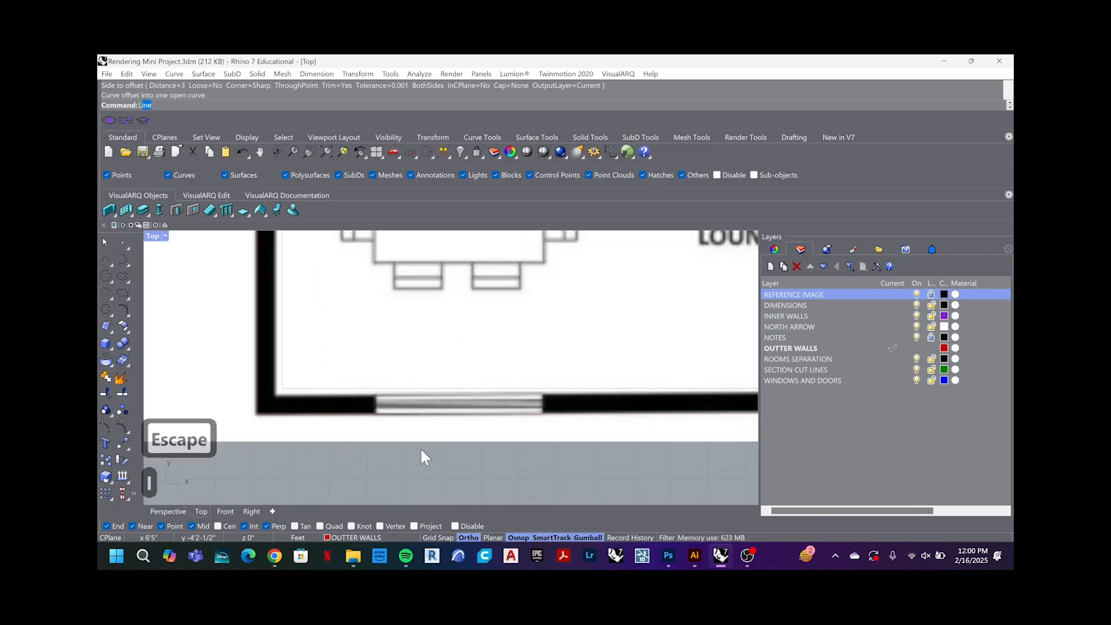
key(Escape)
key(Escape)
text(lin)
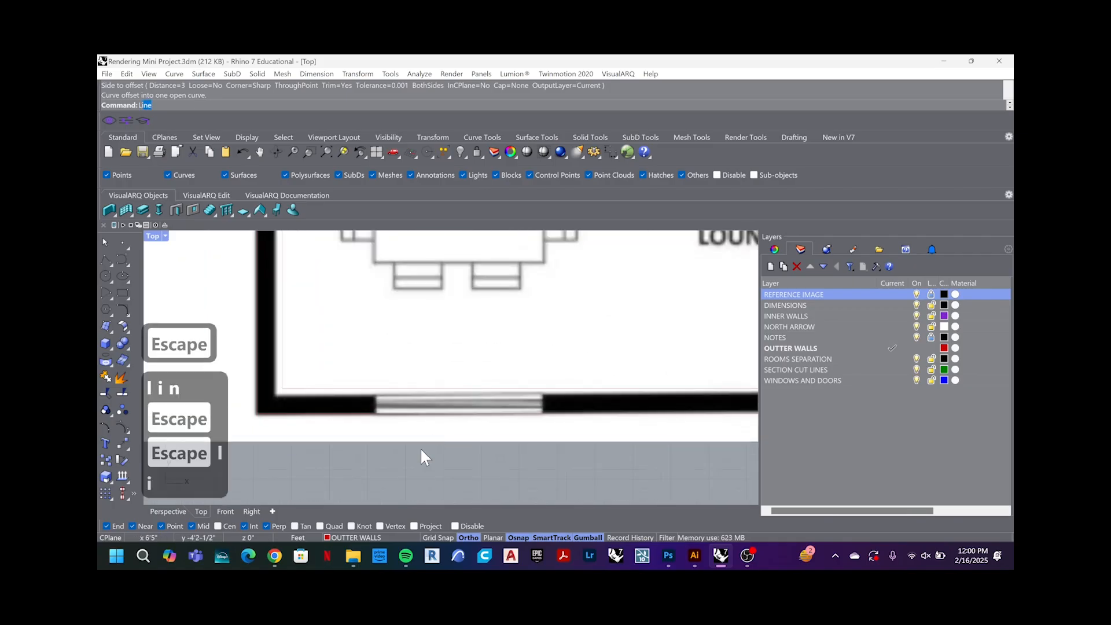
text(e)
key(Return)
scroll(369, 407, up, 3)
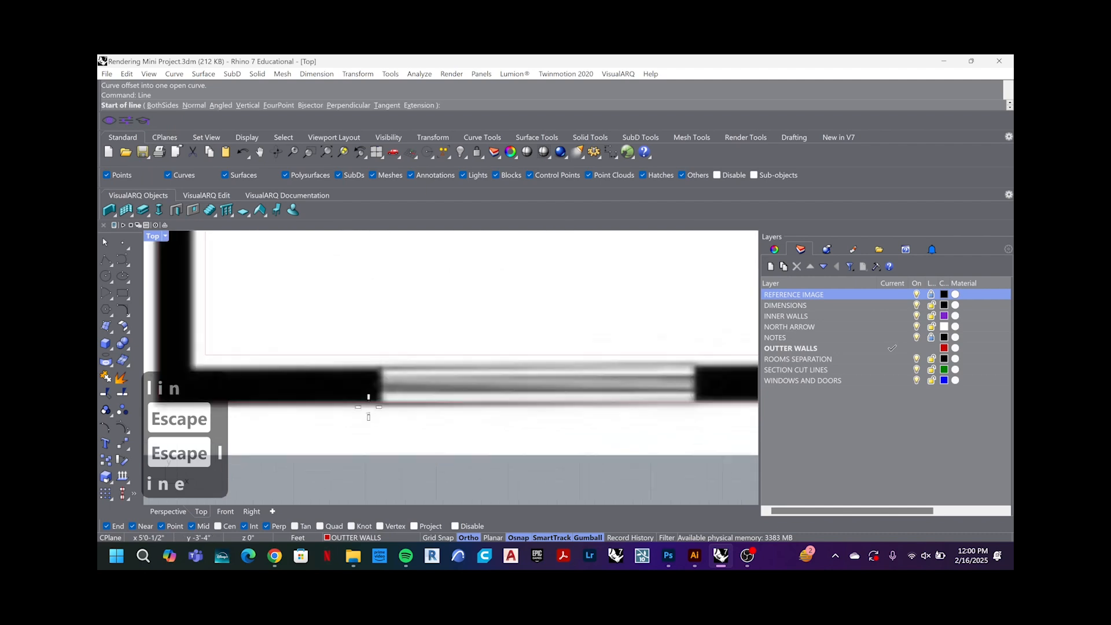
click(381, 402)
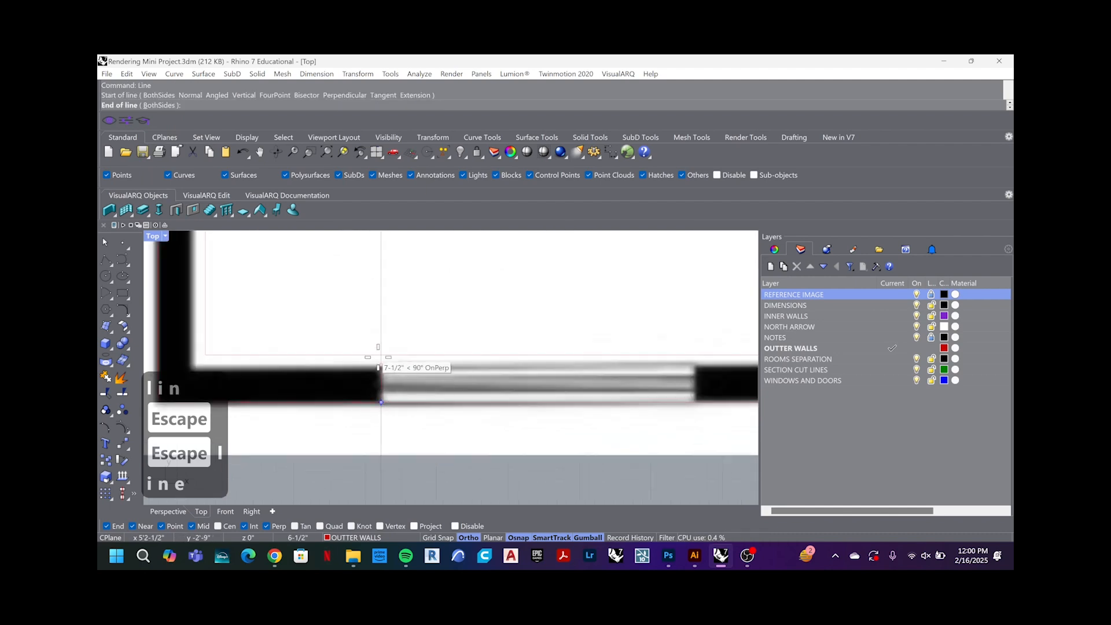
click(381, 356)
Step: Draw a line across the lower outer wall at the right edge of the dining-side lounge window
scroll(379, 366, down, 6)
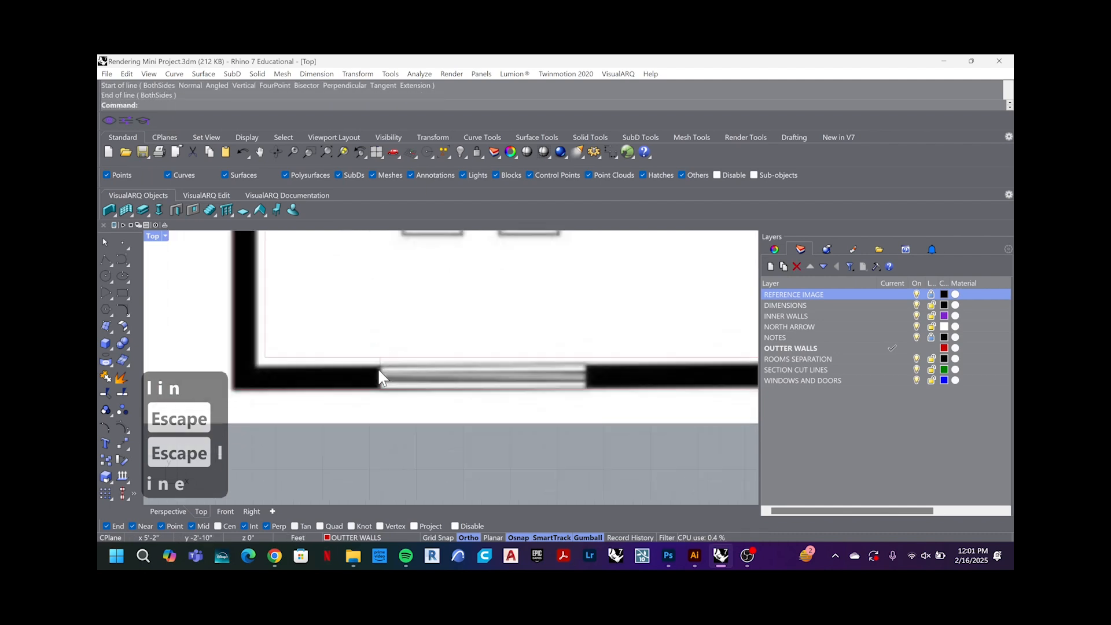
scroll(573, 387, up, 6)
key(space)
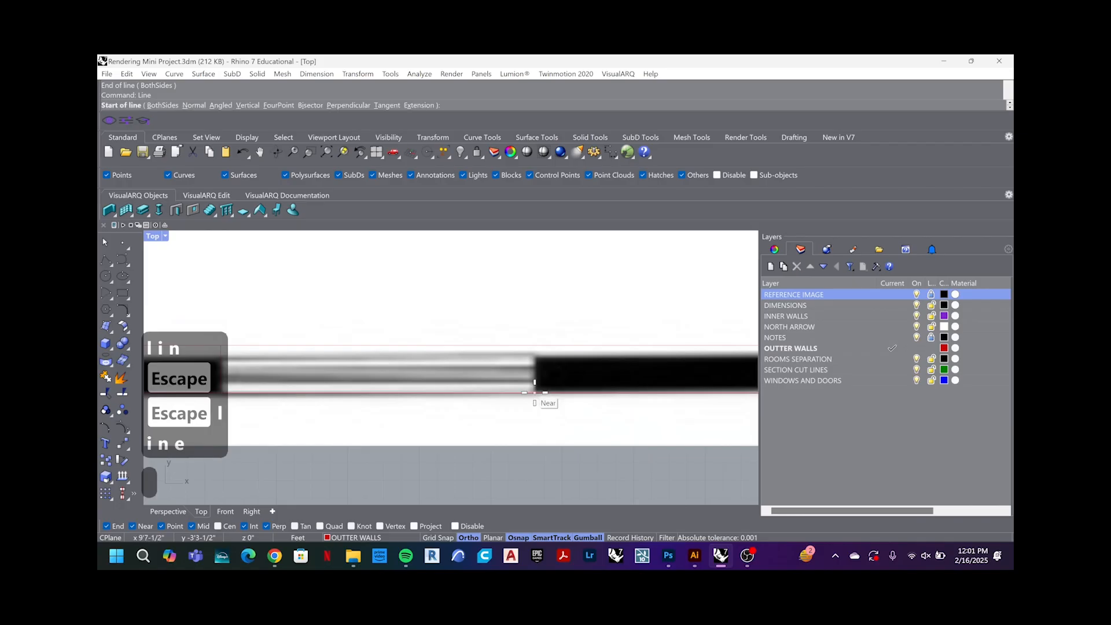
click(534, 393)
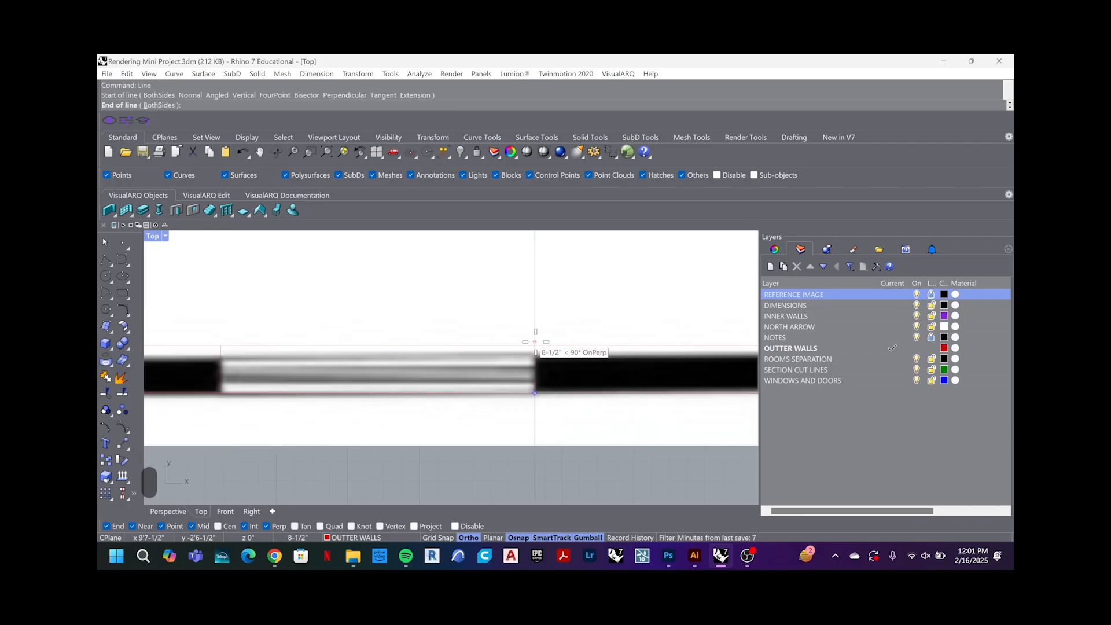
click(535, 343)
Step: Draw lines across the lower outer wall at both edges of the lounge window below the sofa
scroll(415, 384, down, 5)
scroll(542, 431, up, 5)
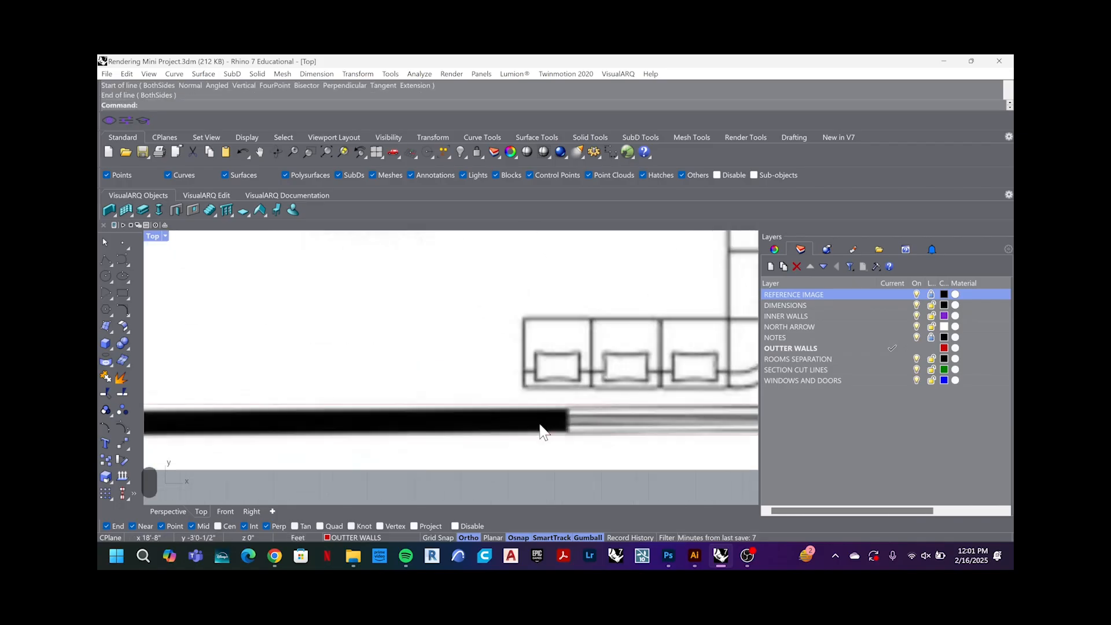
scroll(540, 432, up, 2)
key(space)
click(584, 394)
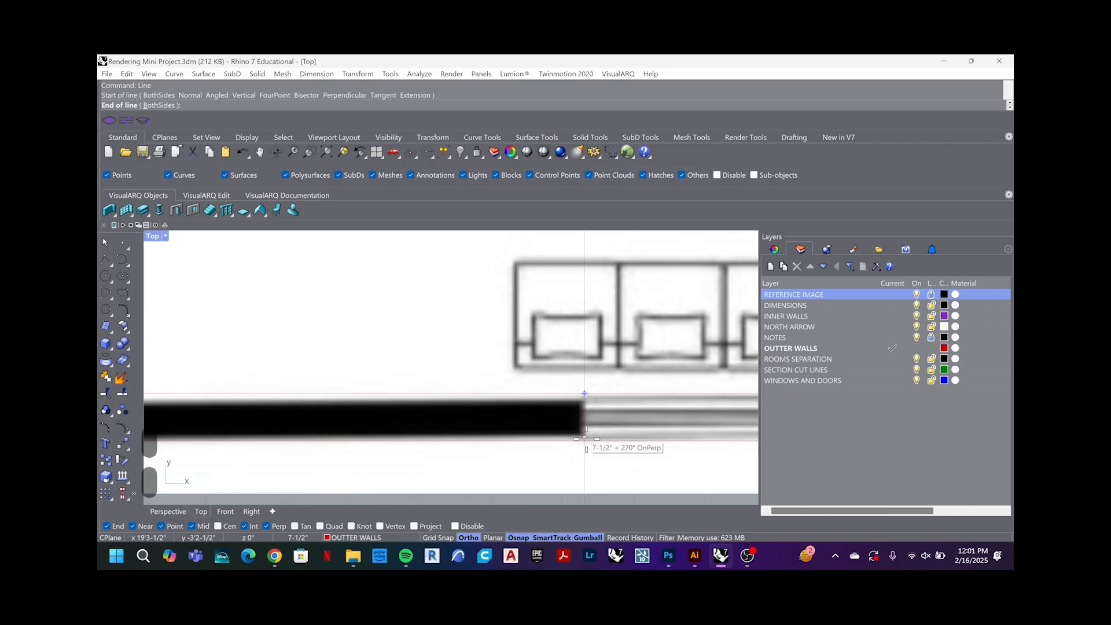
click(584, 438)
scroll(585, 438, down, 3)
scroll(558, 439, up, 3)
key(space)
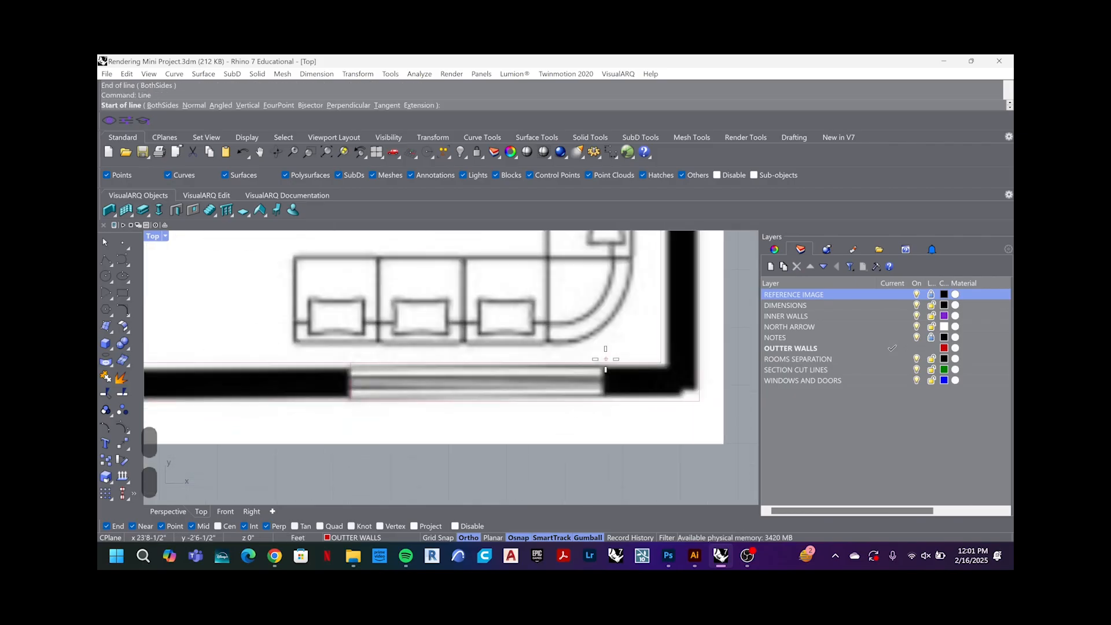
click(605, 366)
click(603, 400)
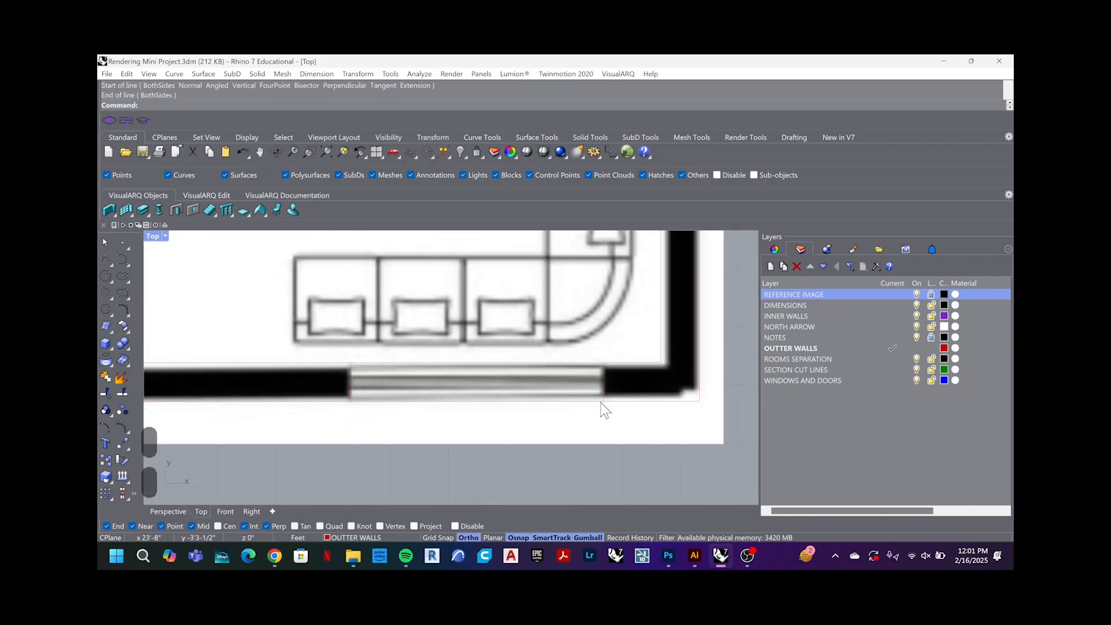
Step: Draw lines across the upper outer wall at both edges of the kitchen window
scroll(601, 402, down, 6)
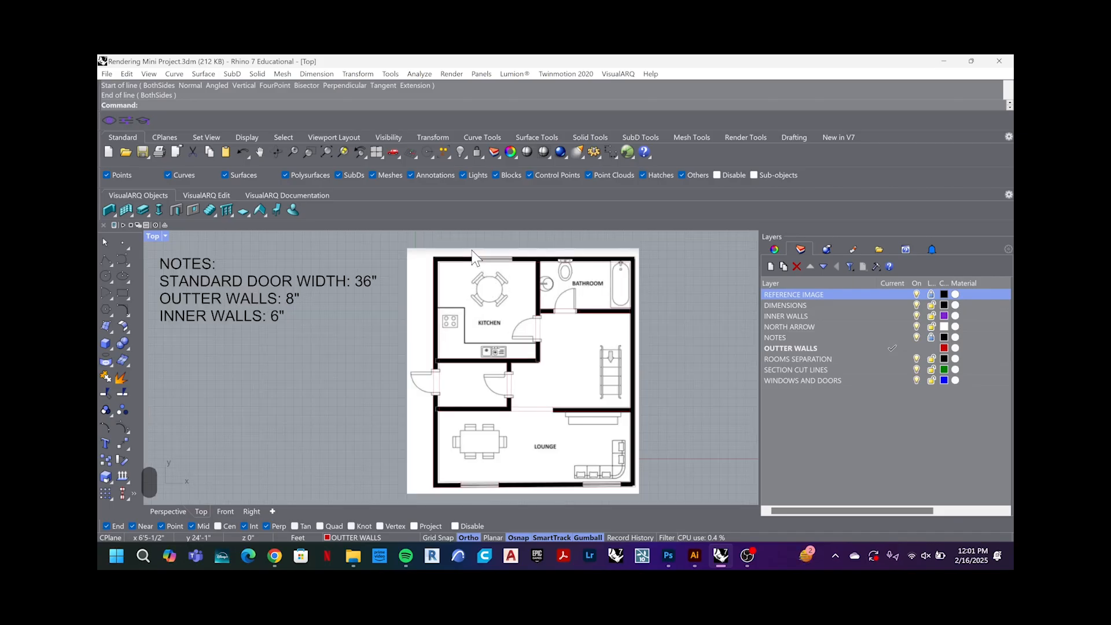
scroll(472, 256, up, 8)
key(space)
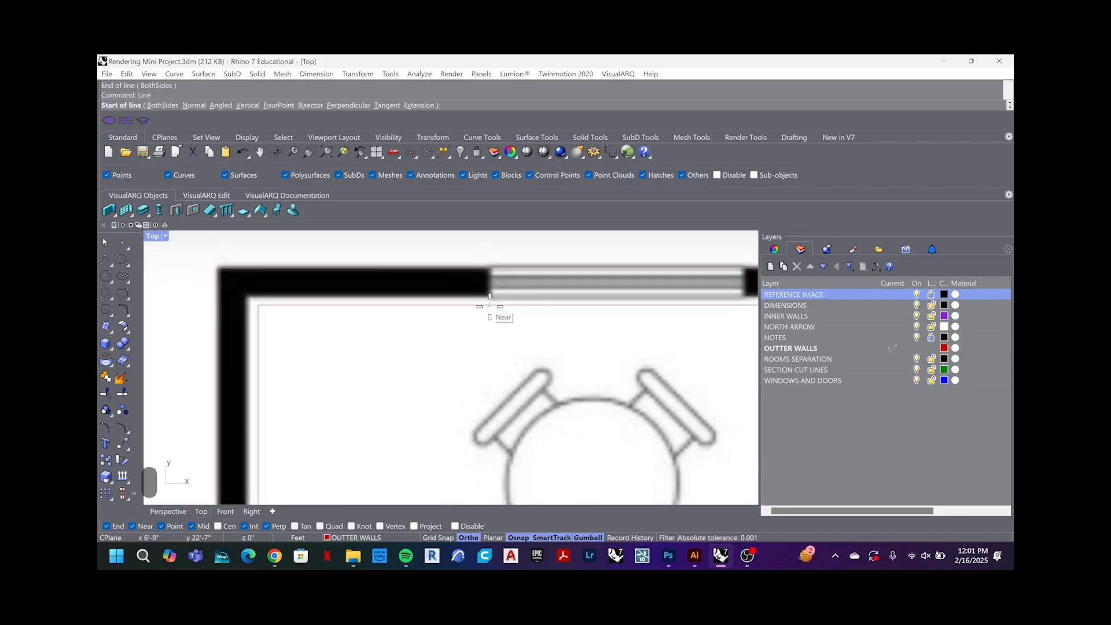
click(490, 305)
click(490, 267)
scroll(490, 272, down, 6)
scroll(628, 282, up, 8)
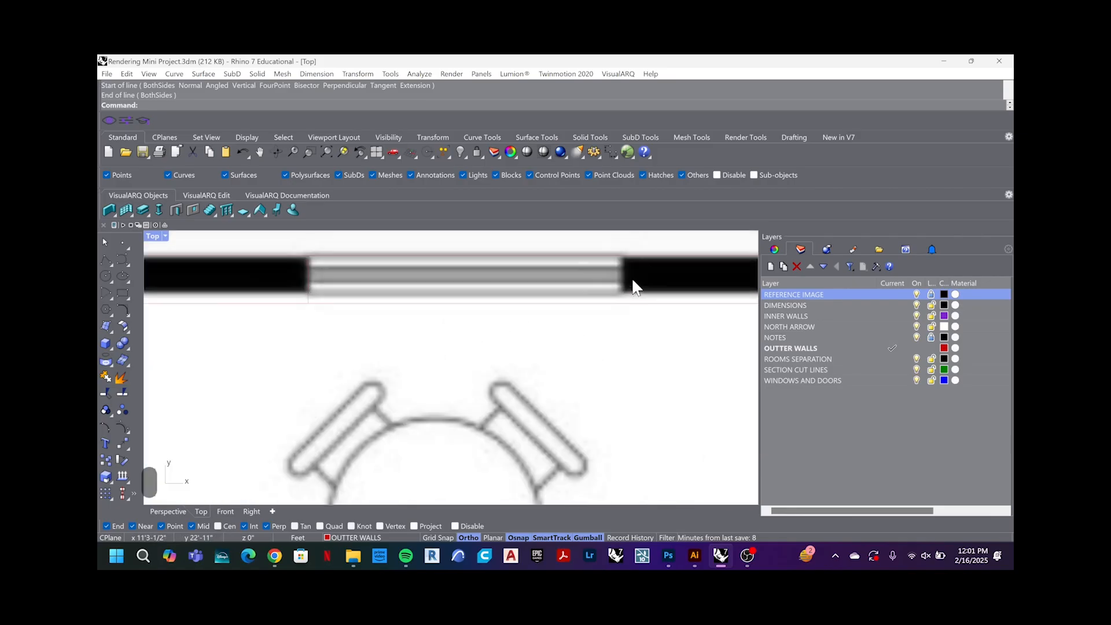
key(space)
click(621, 303)
click(619, 256)
Step: Draw a line across the left outer wall at the entrance door's upper jamb
scroll(617, 258, down, 8)
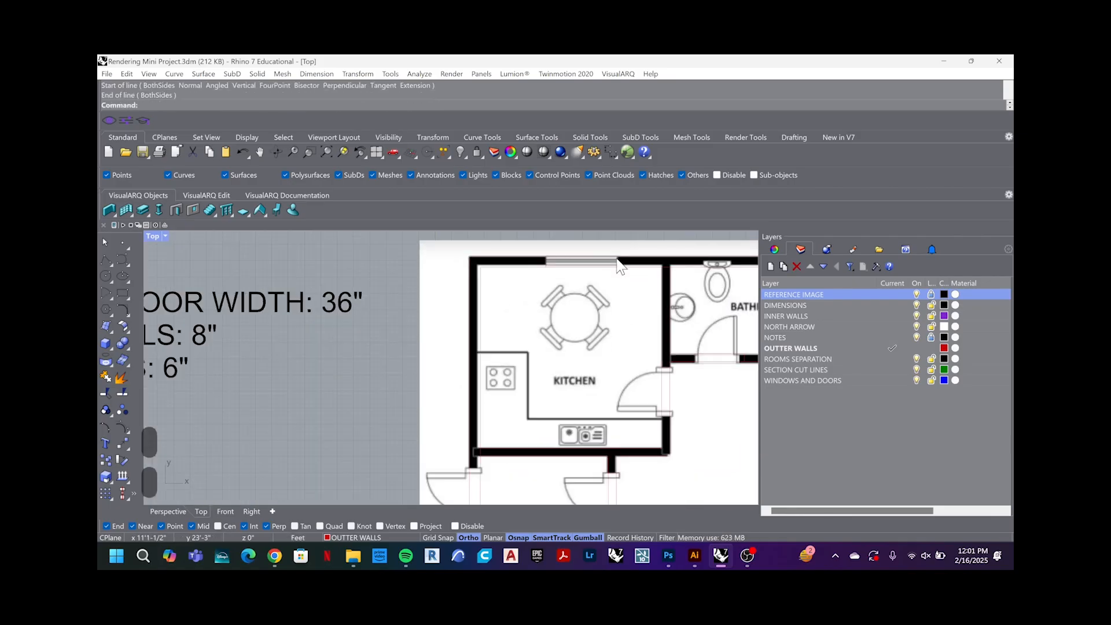
right_drag(447, 460, 469, 328)
scroll(475, 333, up, 5)
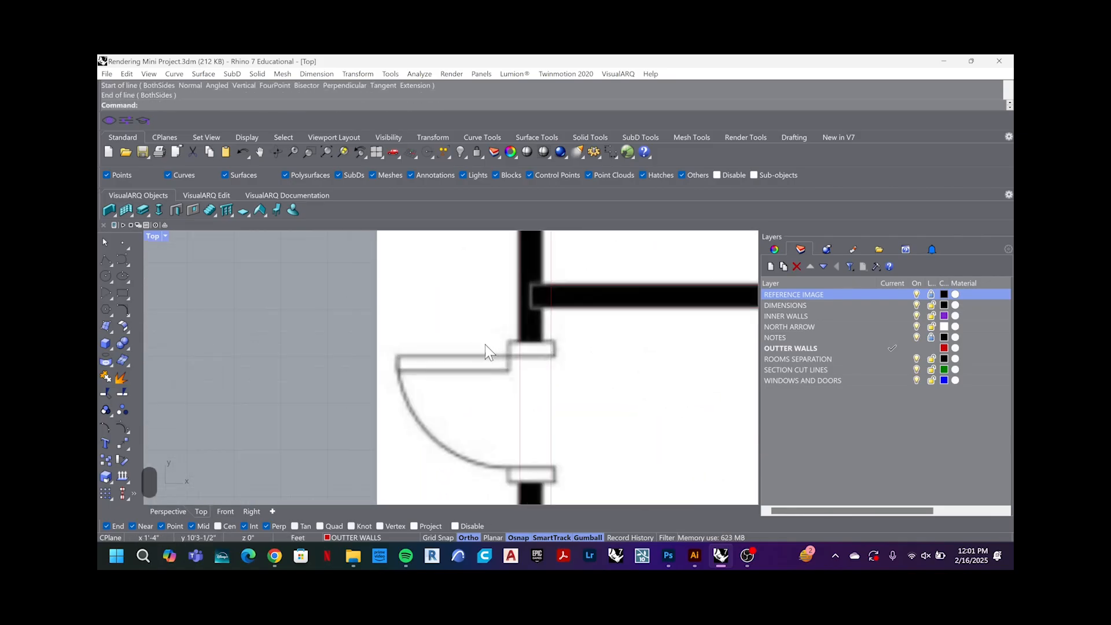
key(space)
click(520, 342)
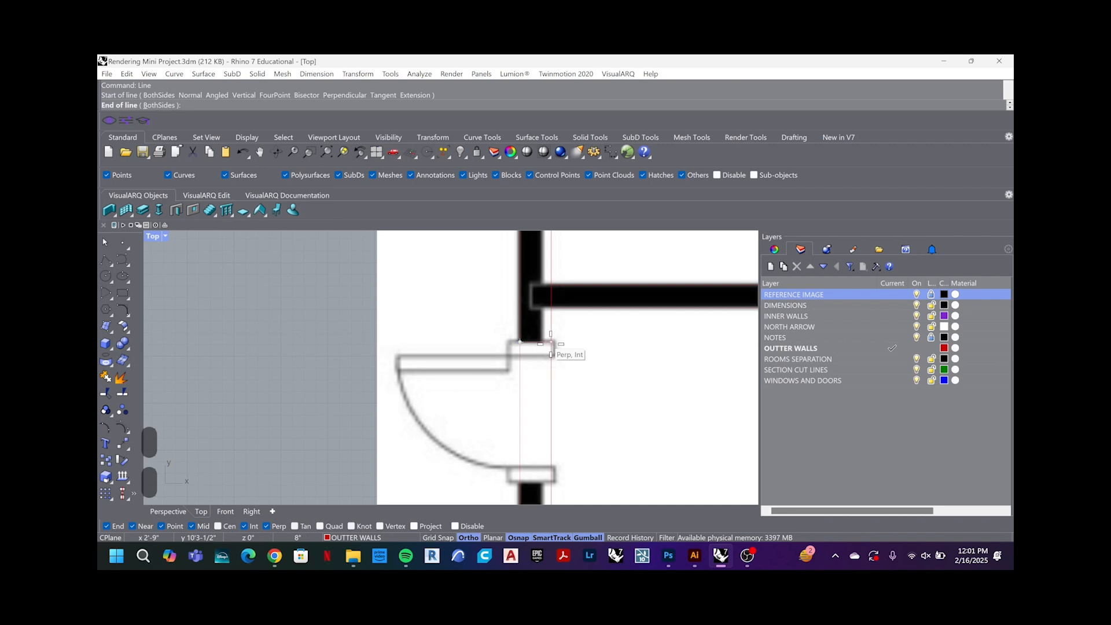
click(552, 343)
Step: Offset the entrance door's upper jamb line 36" downward to mark the lower jamb
text(off)
key(Return)
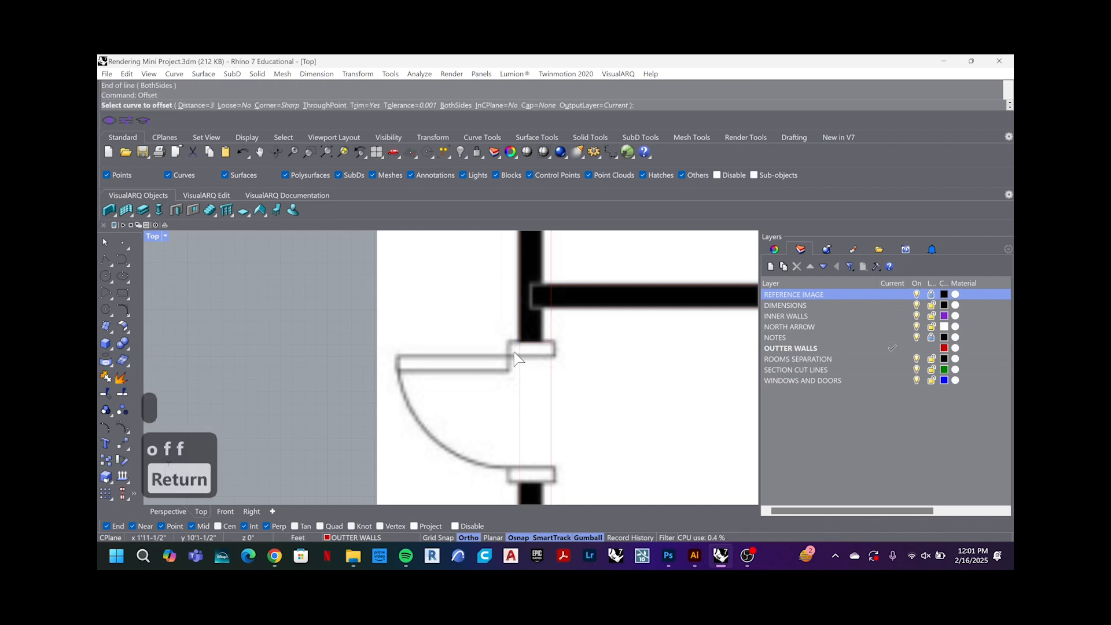
click(534, 351)
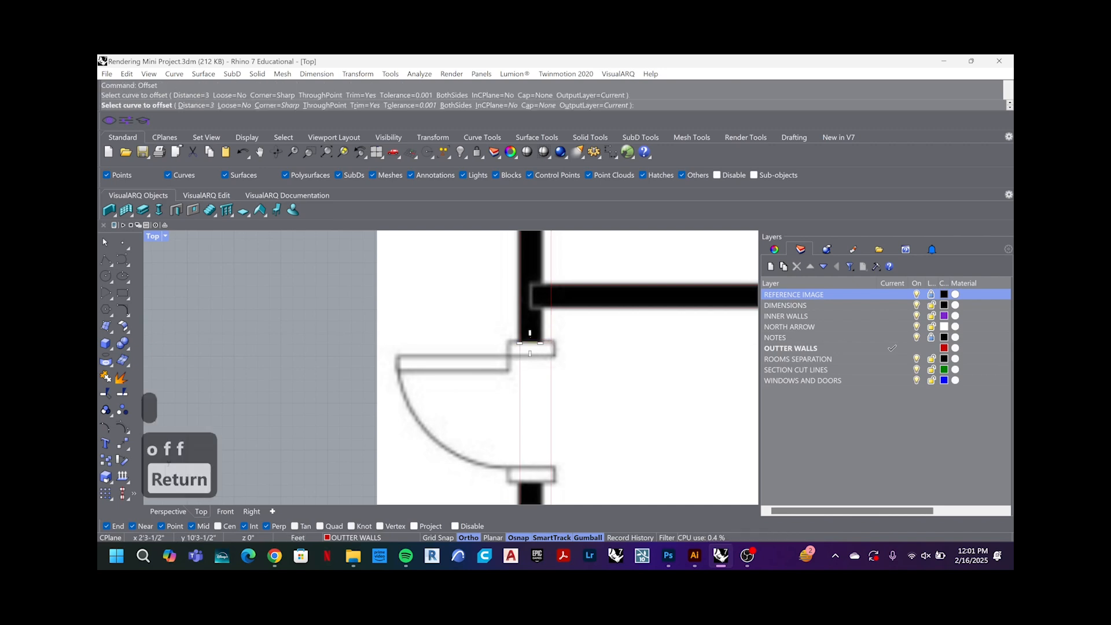
click(541, 447)
Step: Hide the REFERENCE IMAGE layer so that only the traced linework and notes are shown
scroll(478, 340, down, 6)
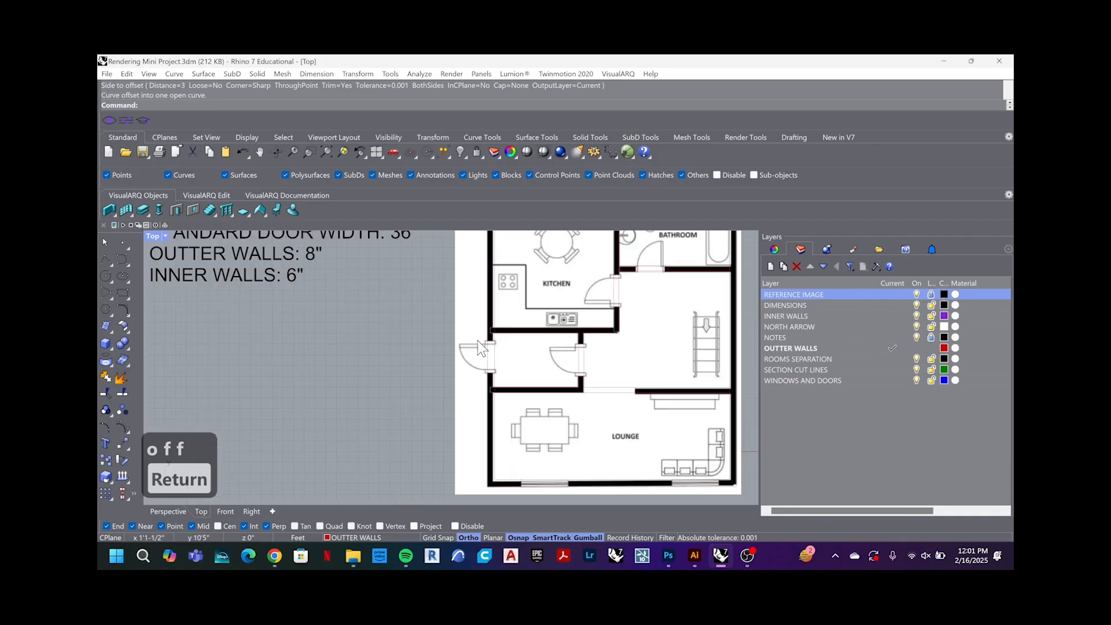
scroll(596, 342, up, 3)
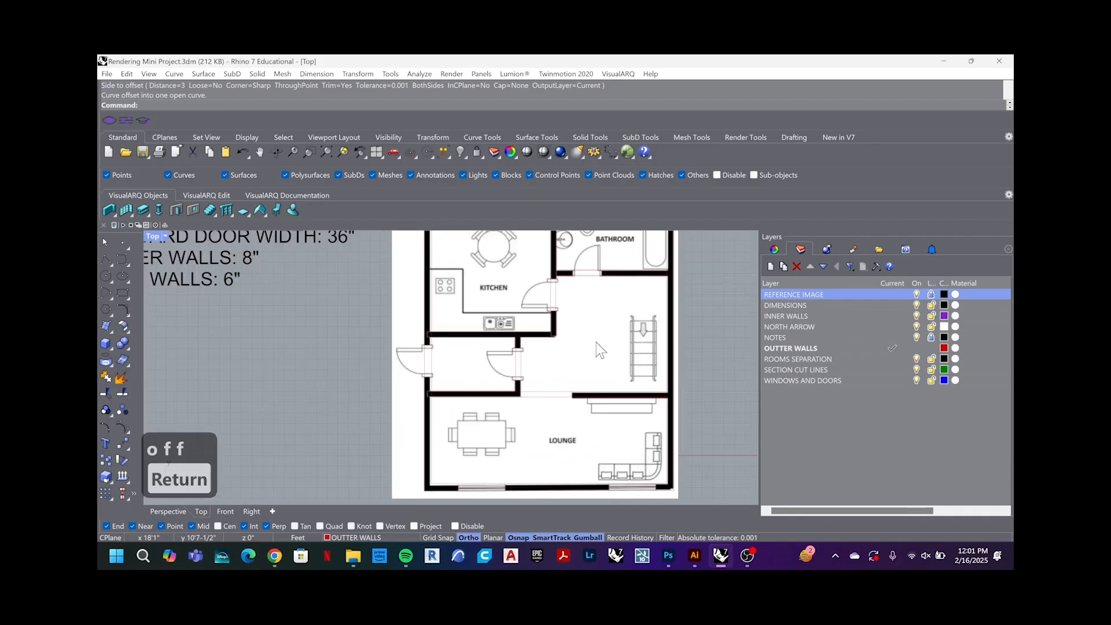
click(917, 294)
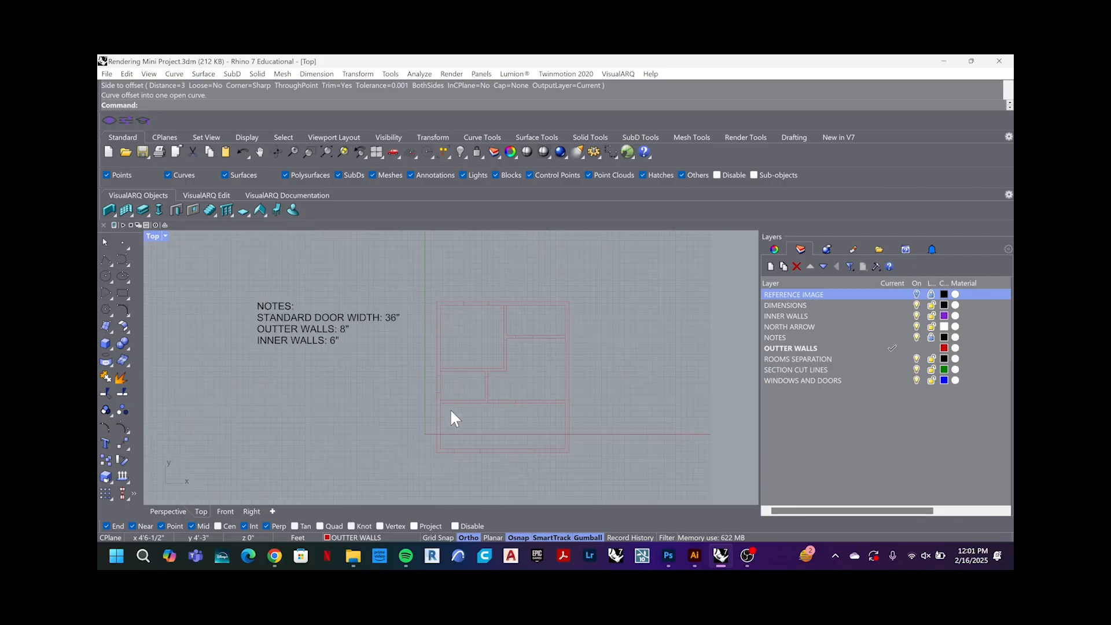
Step: Using all floor plan curves as cutting edges, trim both outer wall lines between the kitchen window's edge lines
right_drag(460, 428, 490, 417)
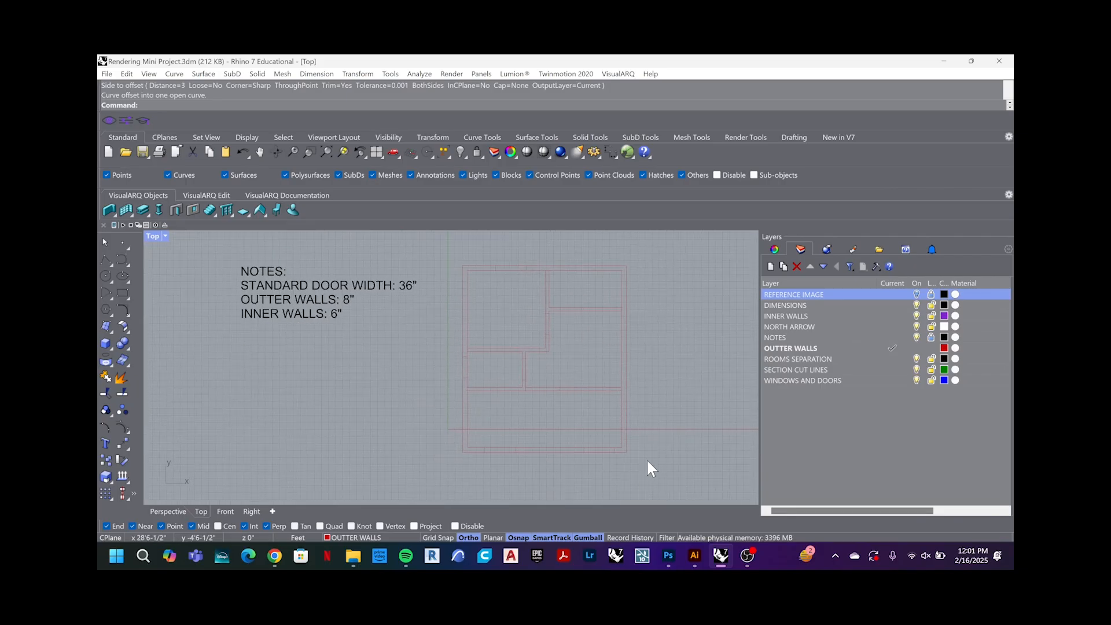
scroll(521, 397, up, 5)
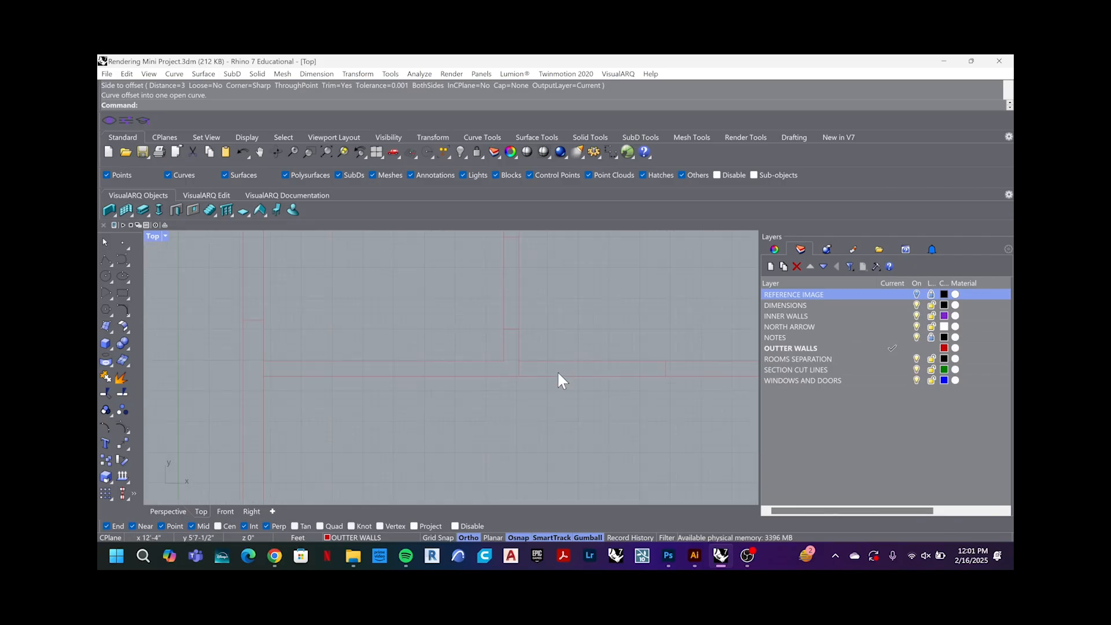
scroll(575, 372, down, 5)
right_drag(592, 422, 696, 470)
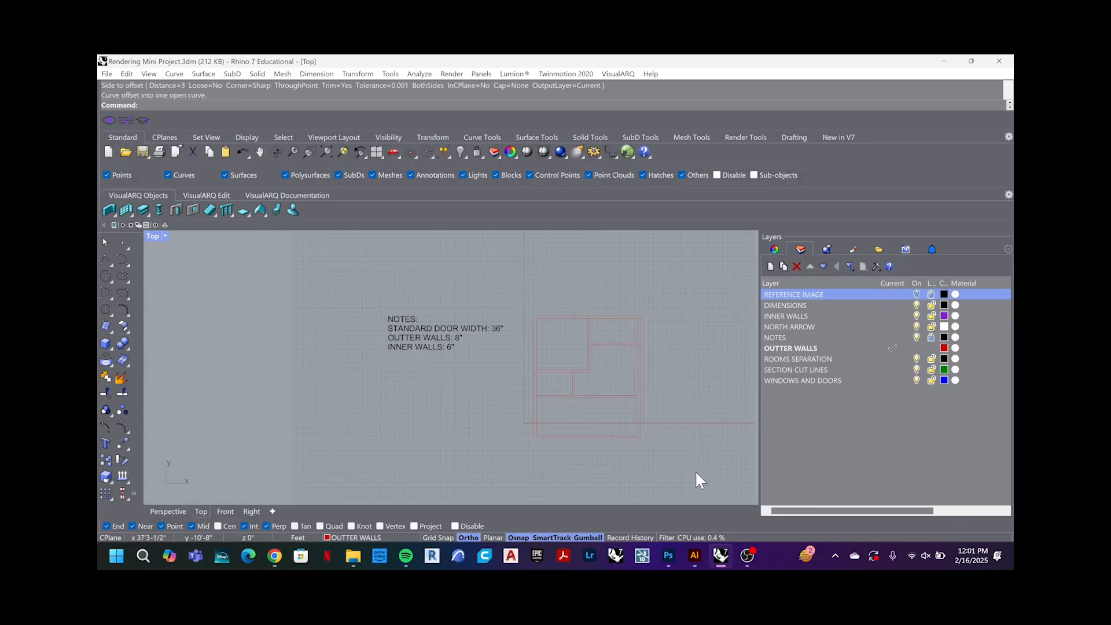
drag(697, 472, 528, 273)
text(im)
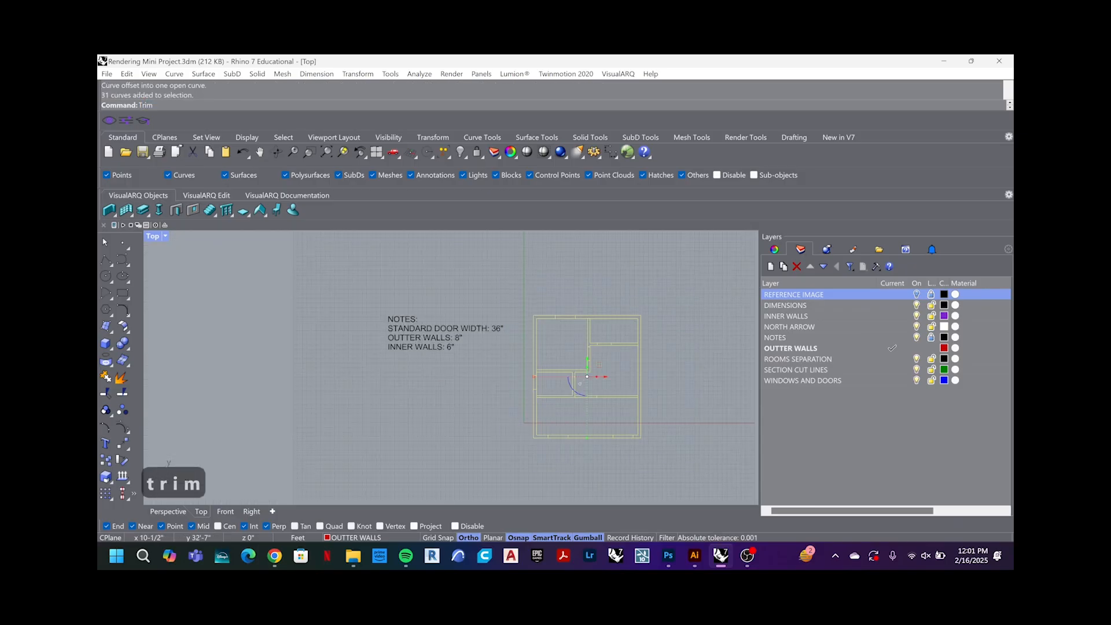
key(Return)
scroll(578, 371, up, 5)
scroll(550, 254, up, 2)
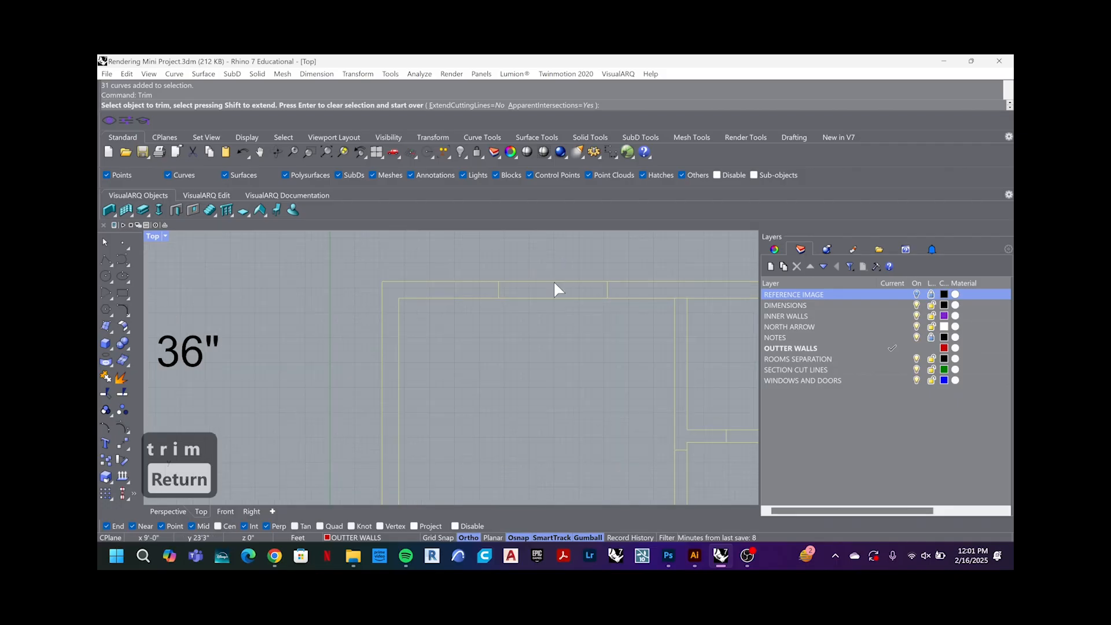
click(554, 283)
click(556, 297)
Step: Trim the wall lines between the jambs of the bathroom, kitchen, inner hall and entrance doors
scroll(559, 309, down, 5)
scroll(562, 317, up, 4)
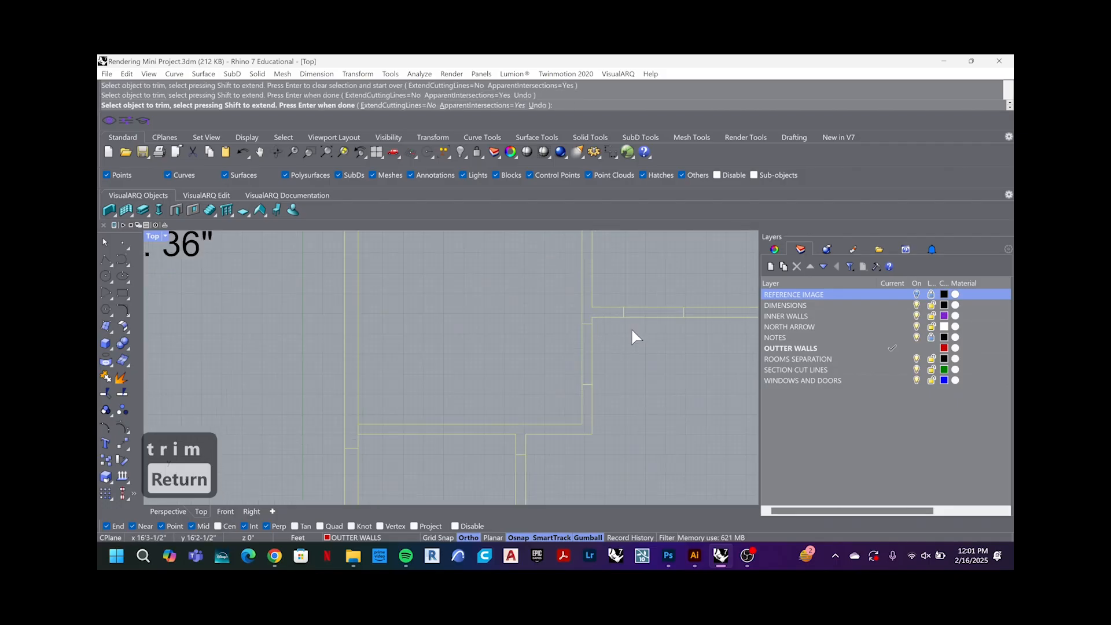
click(641, 319)
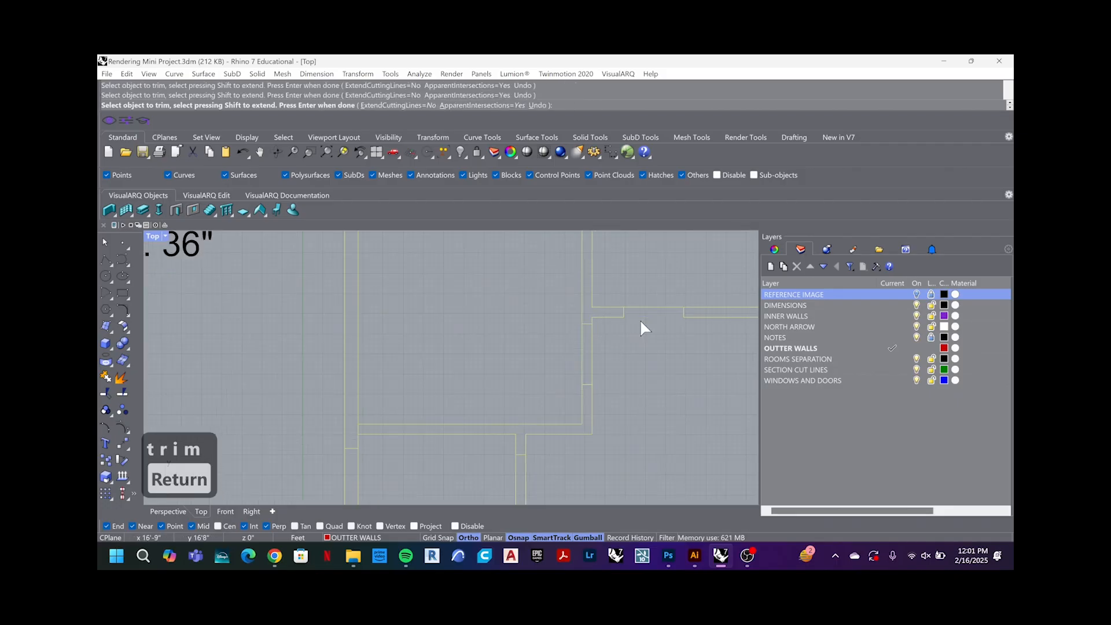
click(579, 360)
right_drag(506, 465, 527, 346)
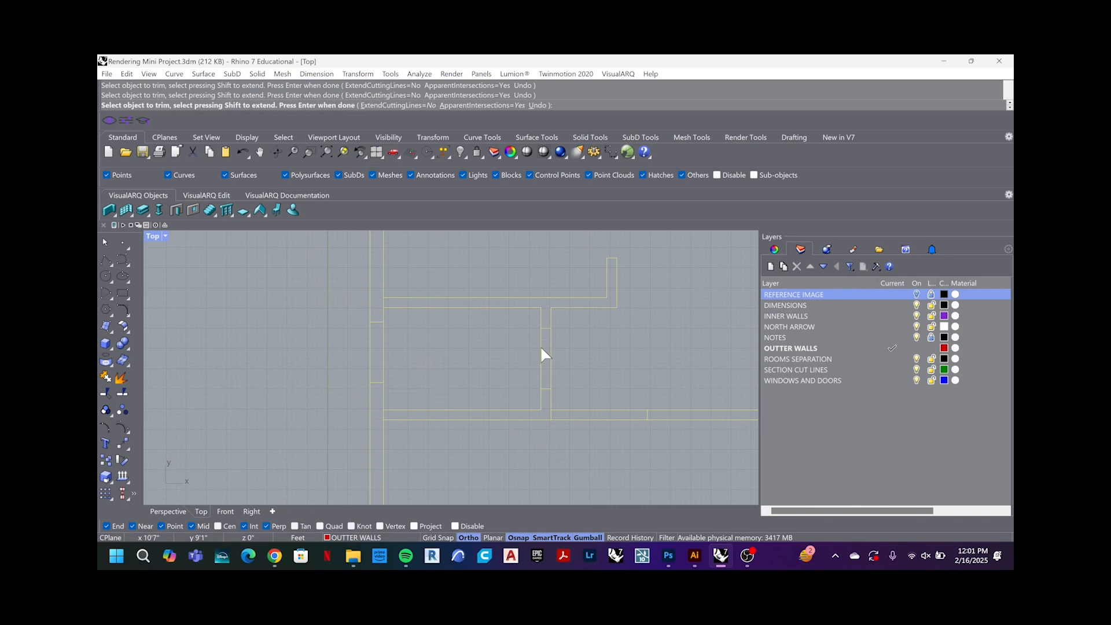
click(371, 349)
Step: Trim both wall lines across the lounge opening, between the inner hall wall and the opening's jamb line
right_drag(586, 382, 516, 375)
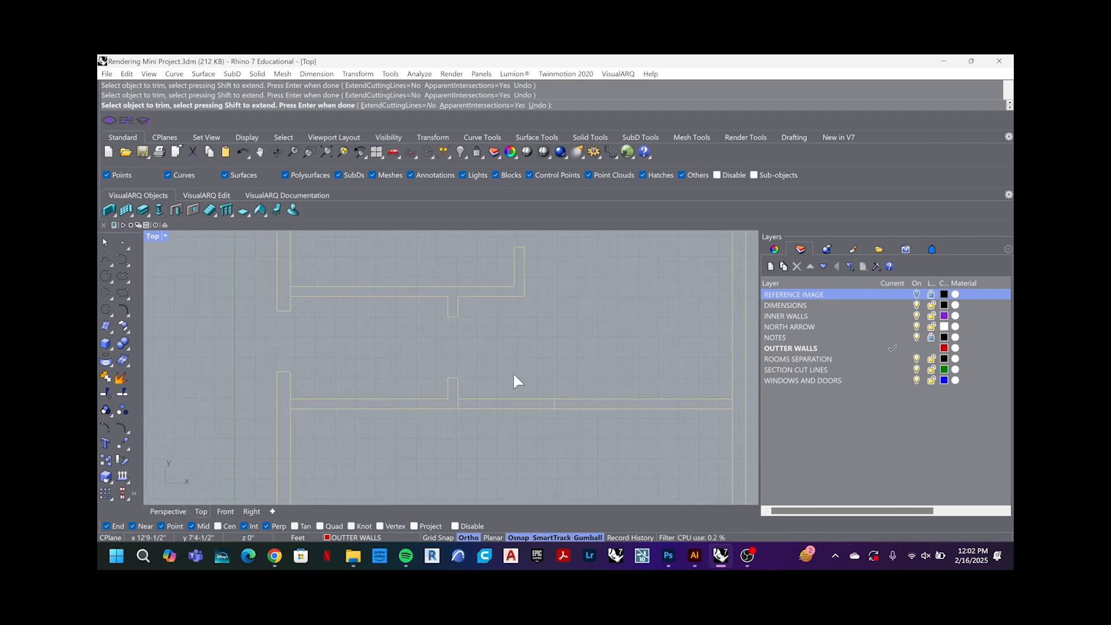
click(531, 397)
click(527, 408)
right_drag(518, 448, 545, 311)
scroll(545, 311, down, 2)
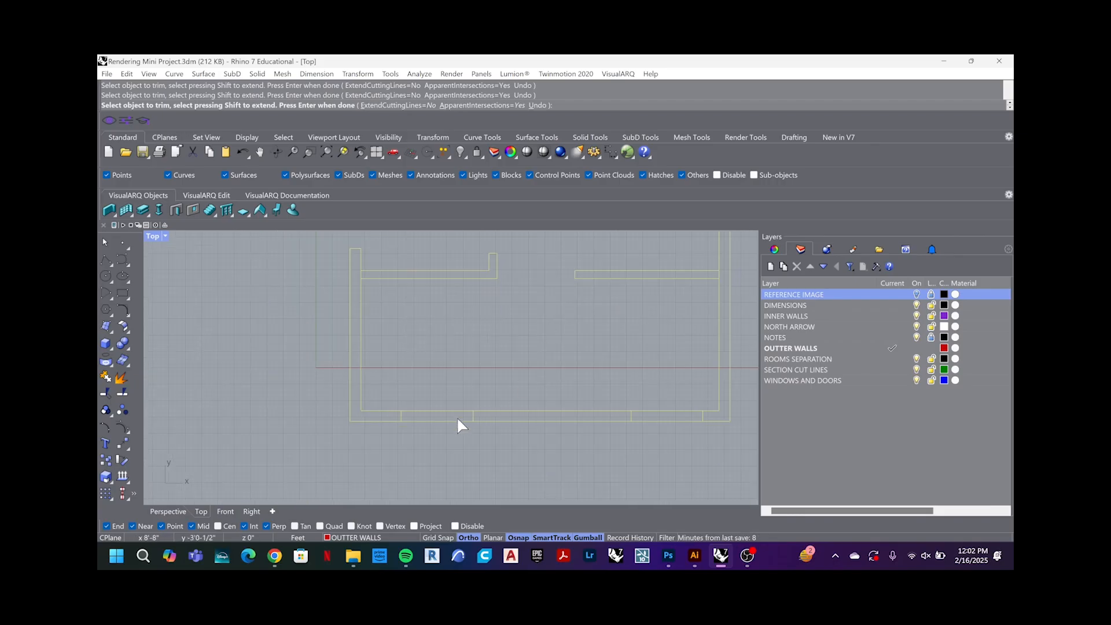
Step: Trim both outer wall lines between the edge lines of the two windows in the plan's lower outer wall
scroll(441, 420, up, 2)
scroll(441, 418, down, 2)
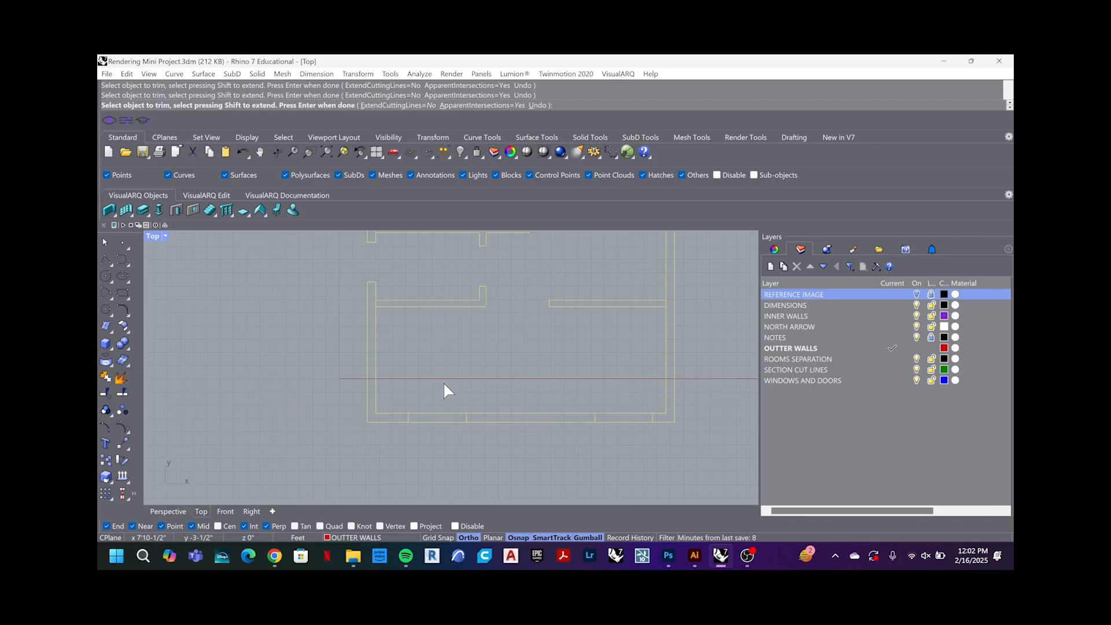
scroll(441, 418, up, 1)
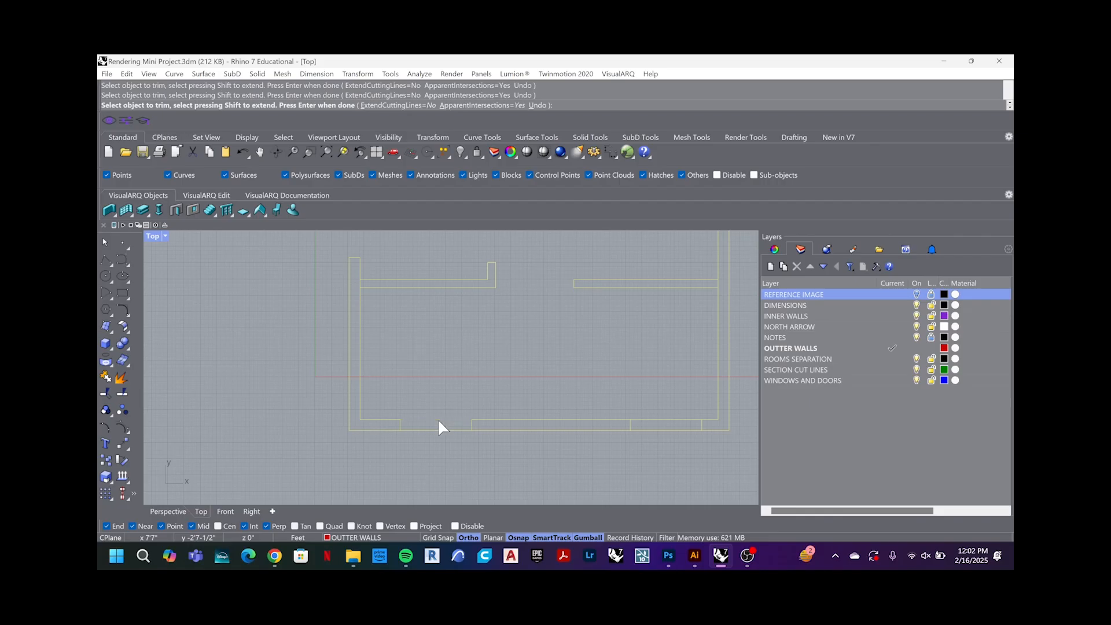
click(647, 419)
click(654, 430)
scroll(495, 398, down, 3)
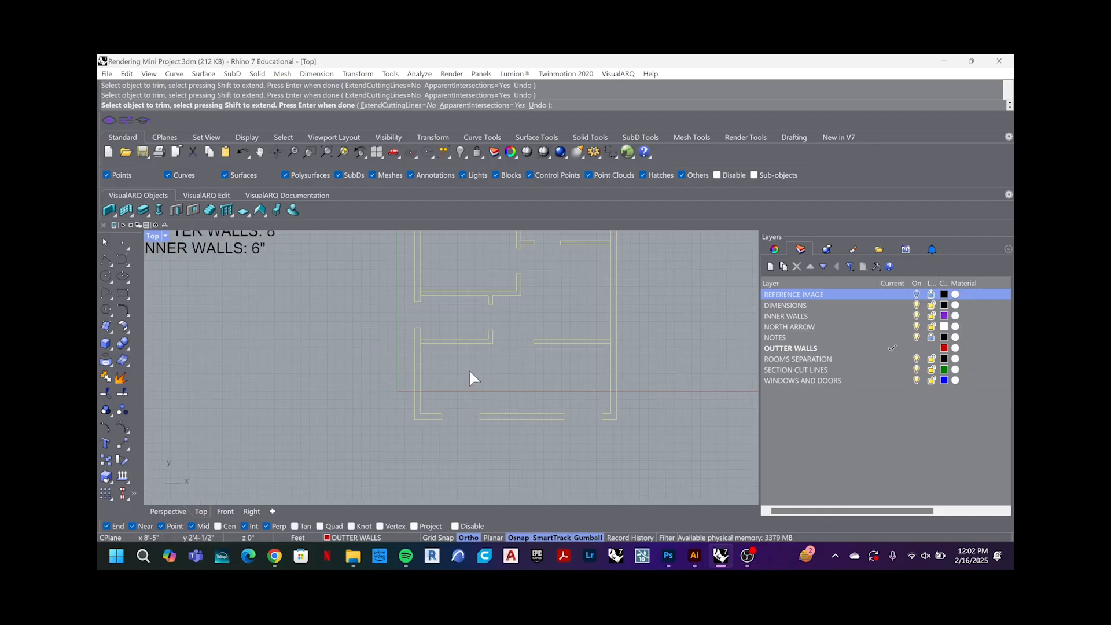
key(Return)
scroll(512, 321, down, 2)
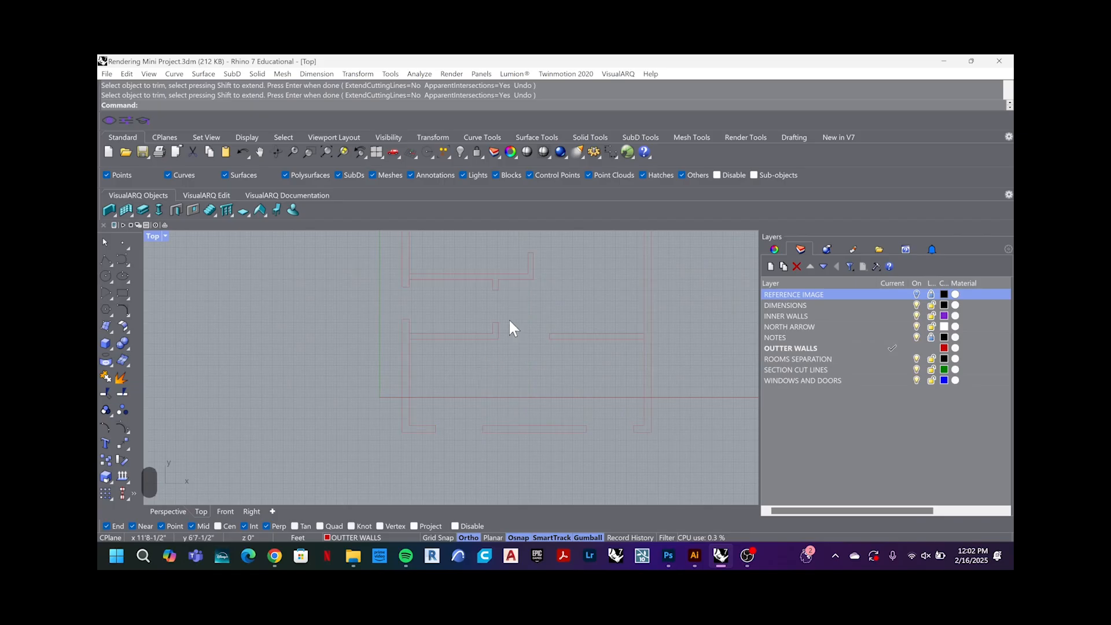
Step: Move all interior wall lines inside the outer walls to the INNER WALLS layer
scroll(525, 330, up, 3)
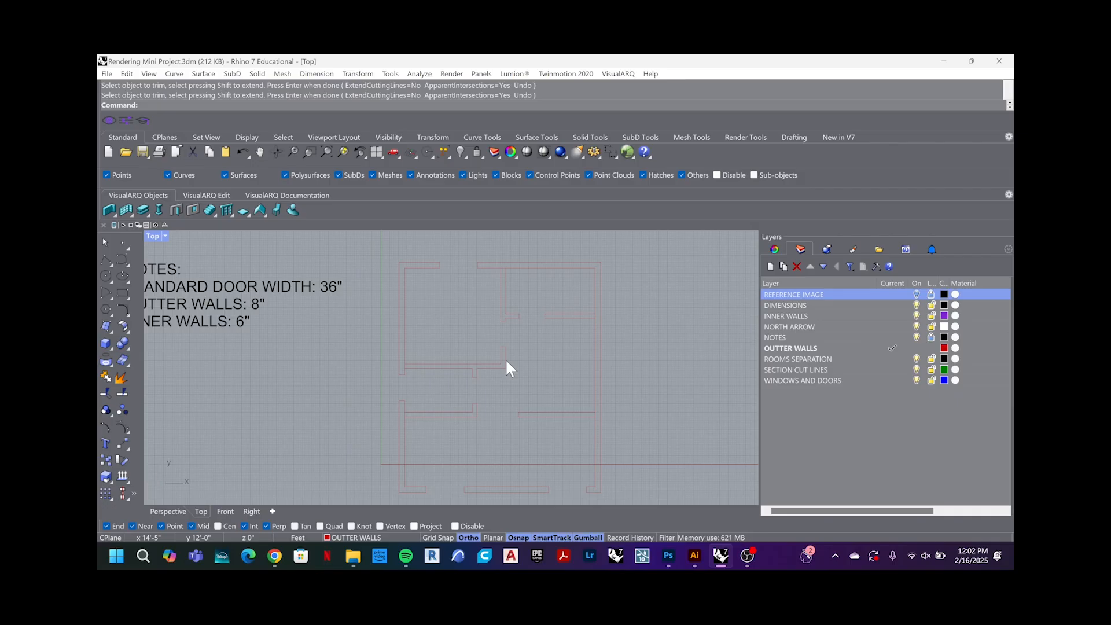
right_drag(522, 374, 534, 362)
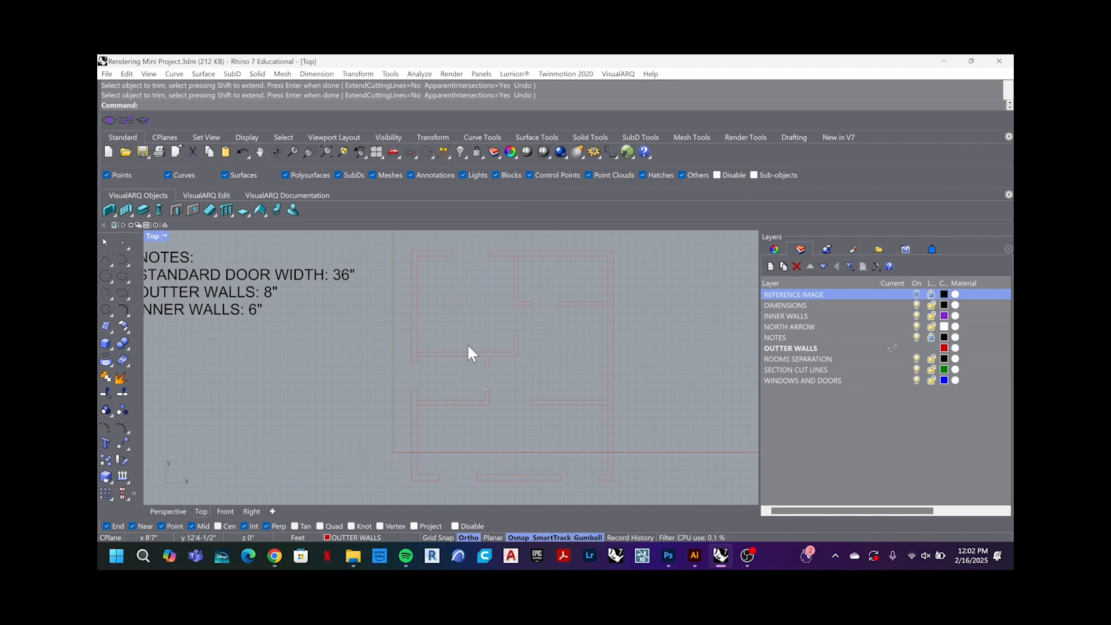
scroll(467, 343, down, 4)
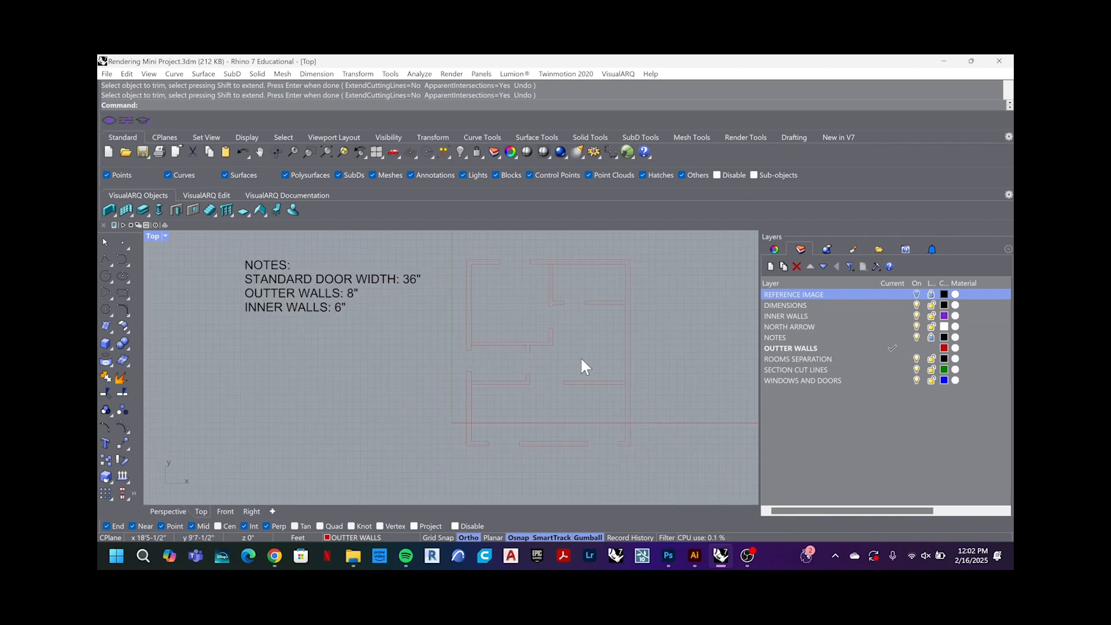
scroll(579, 365, up, 3)
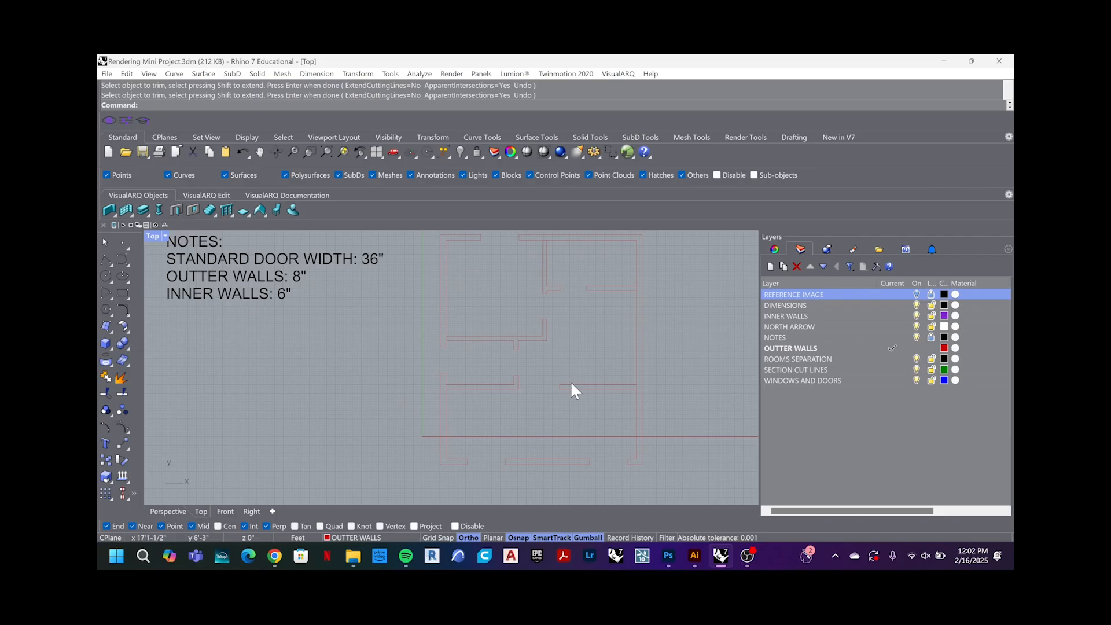
right_drag(573, 389, 573, 433)
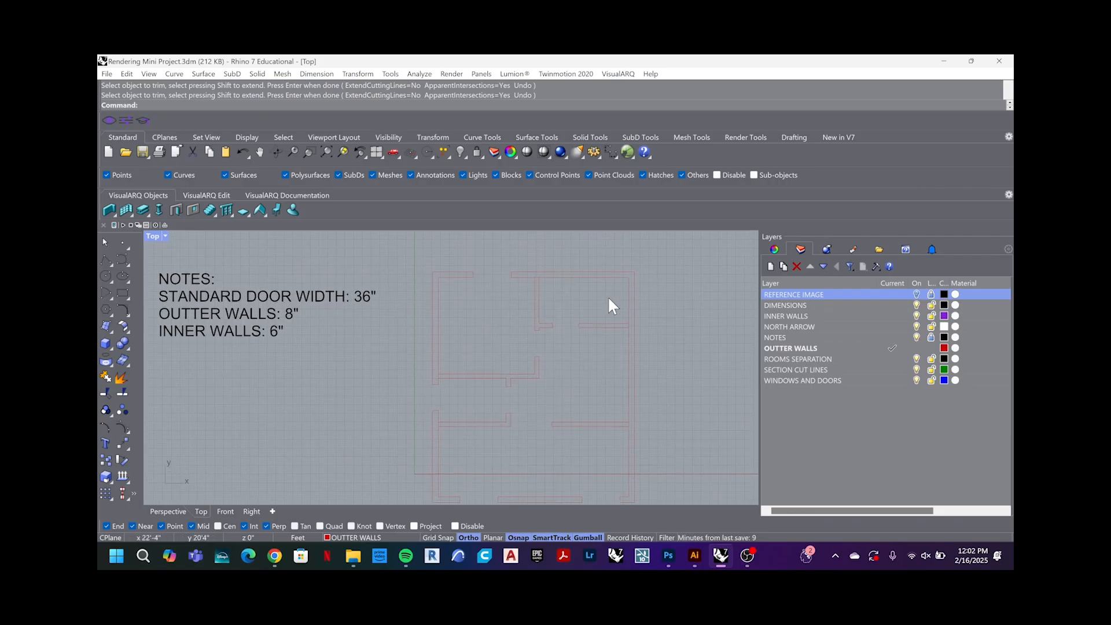
drag(622, 287, 443, 476)
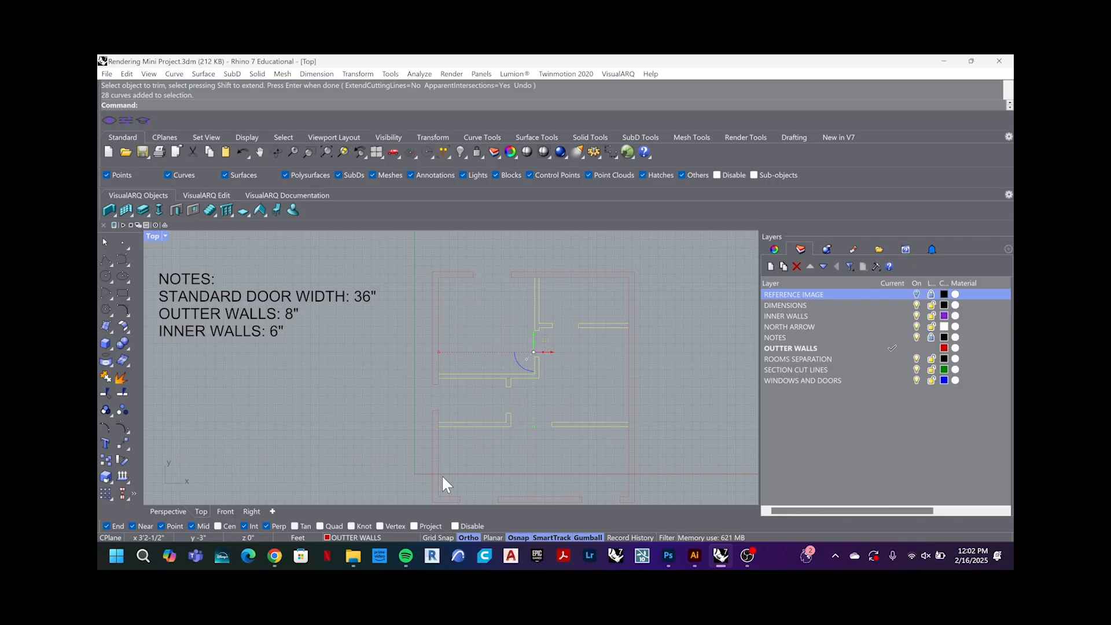
right_drag(447, 458, 467, 441)
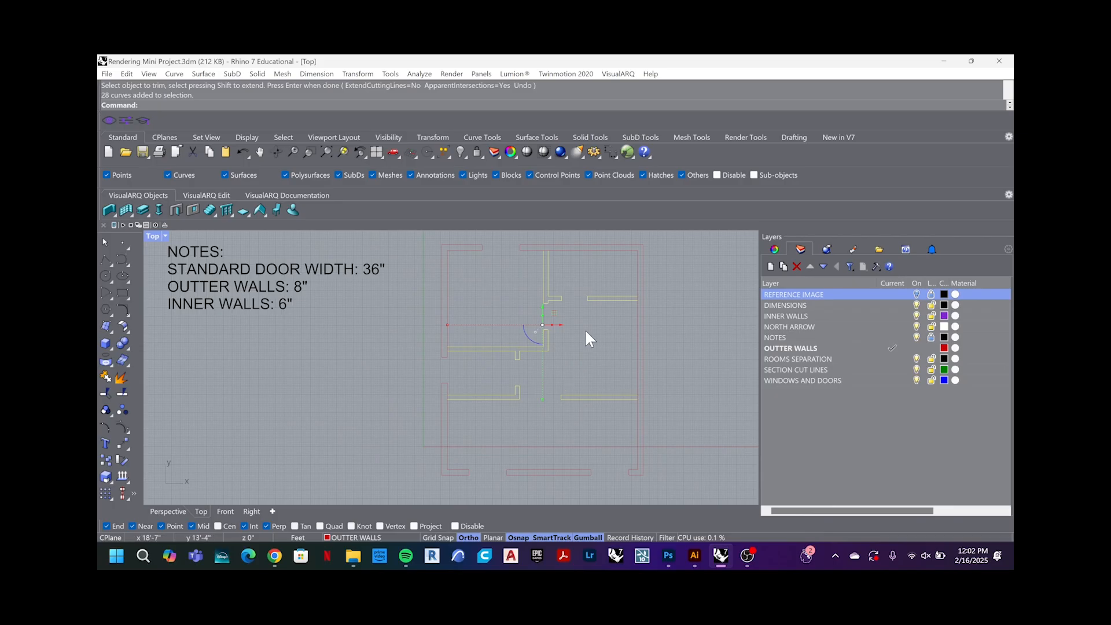
click(352, 534)
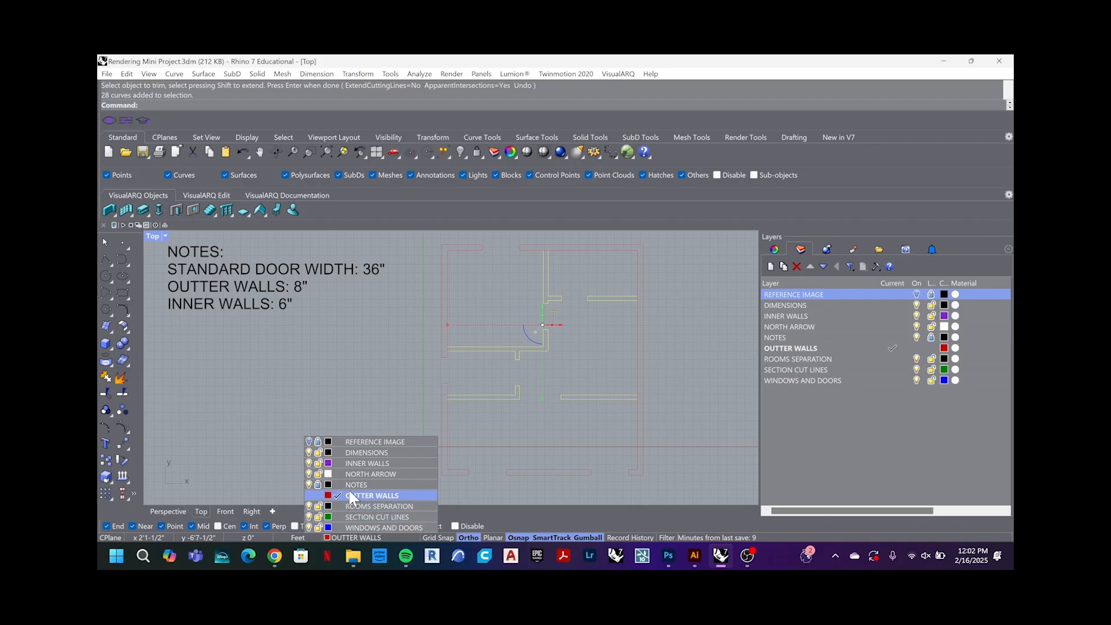
click(366, 464)
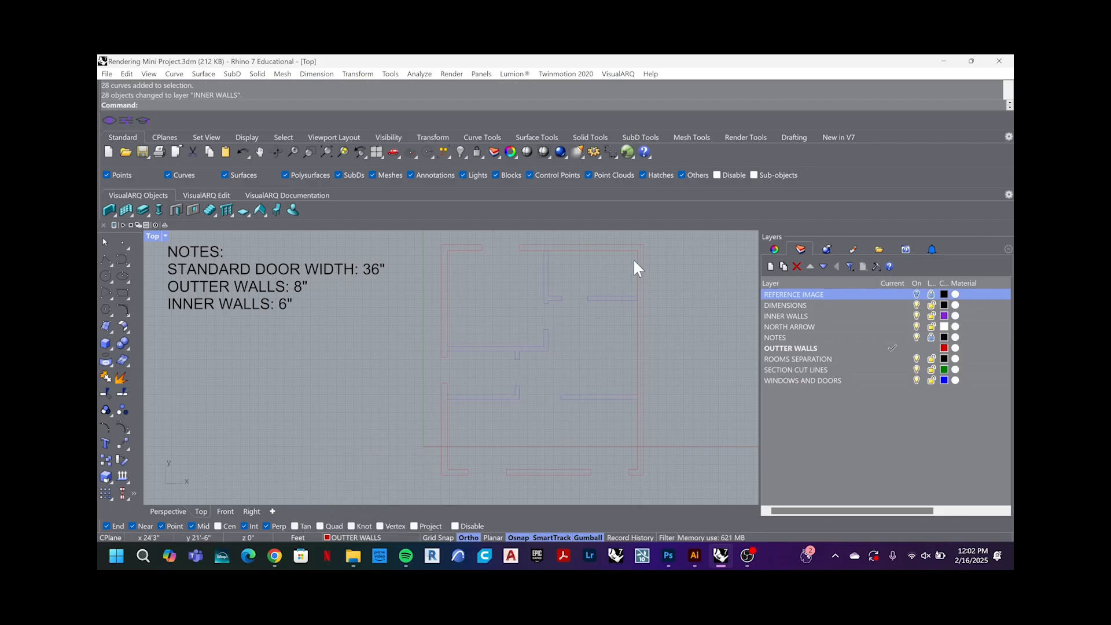
Step: Make WINDOWS AND DOORS the current layer
scroll(523, 387, down, 3)
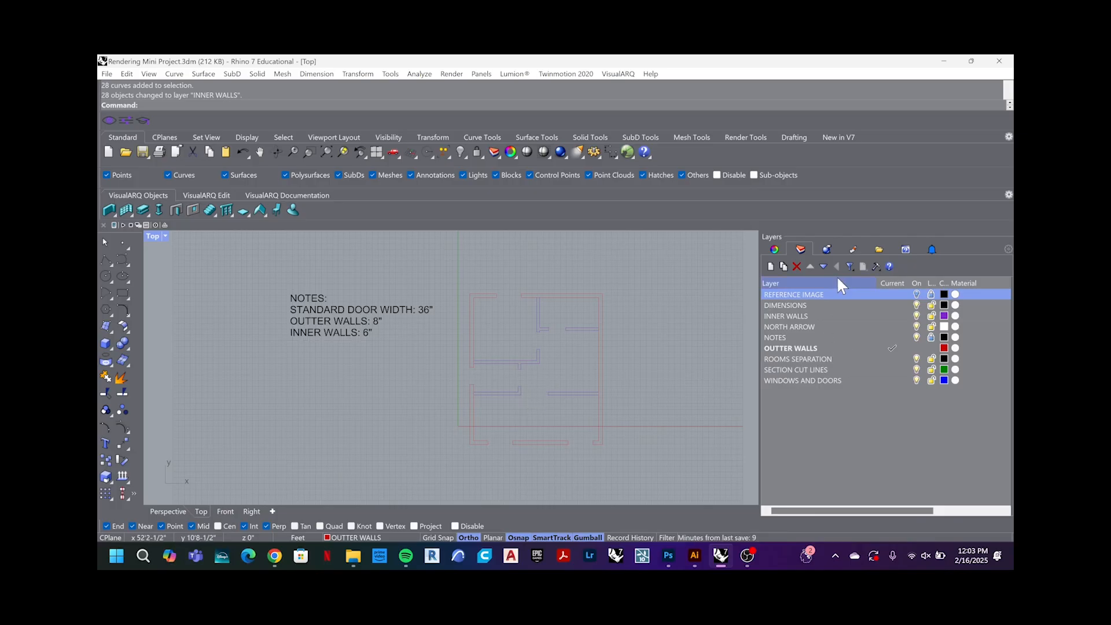
click(876, 267)
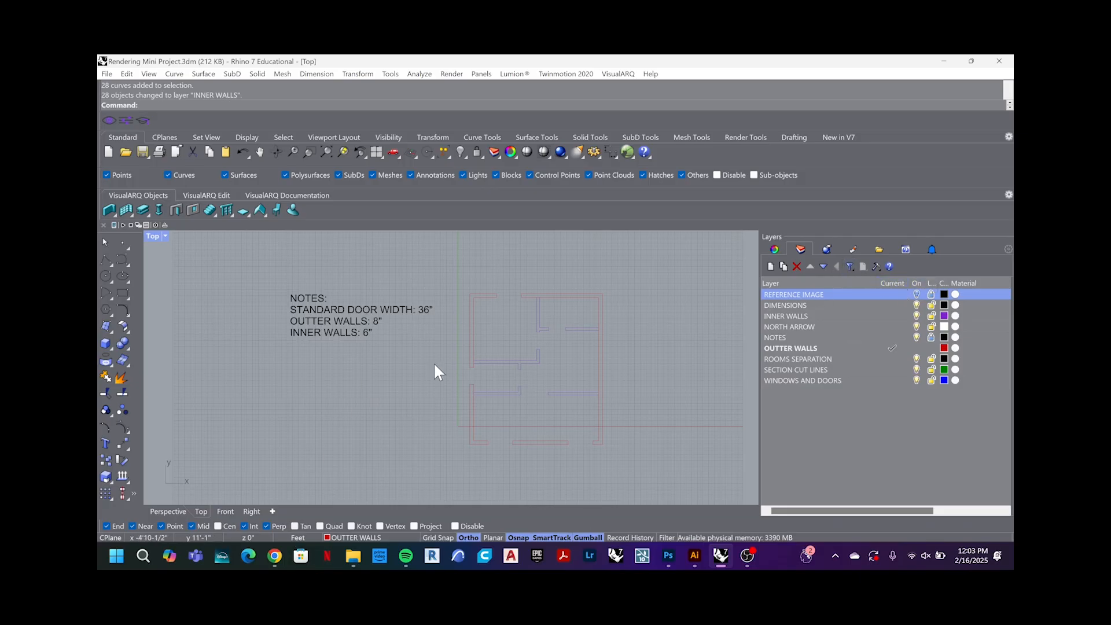
scroll(560, 461, up, 1)
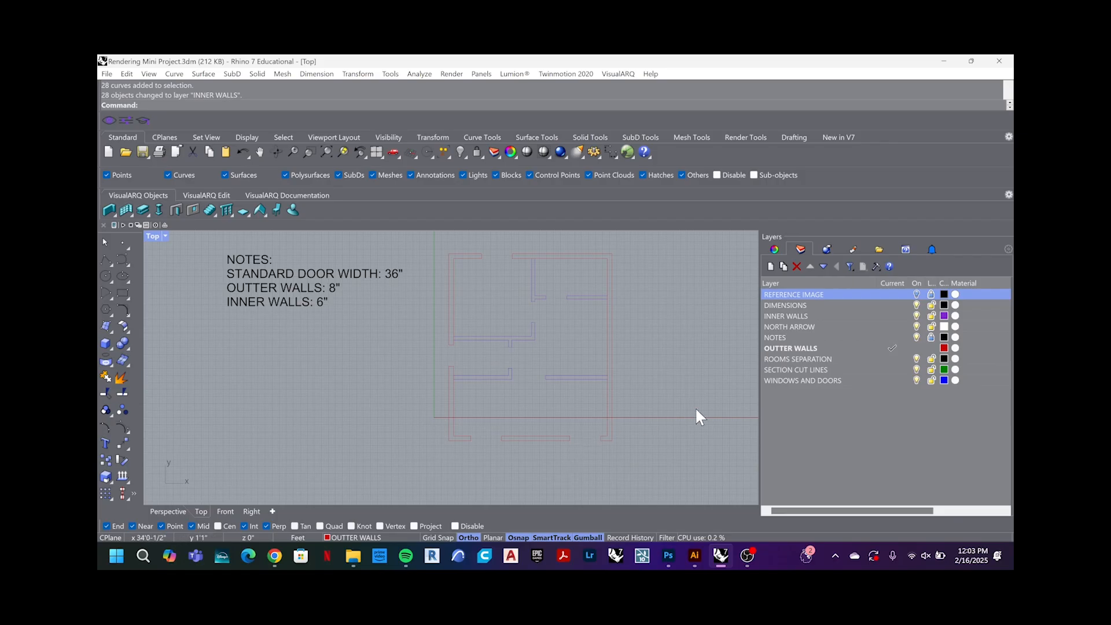
click(902, 380)
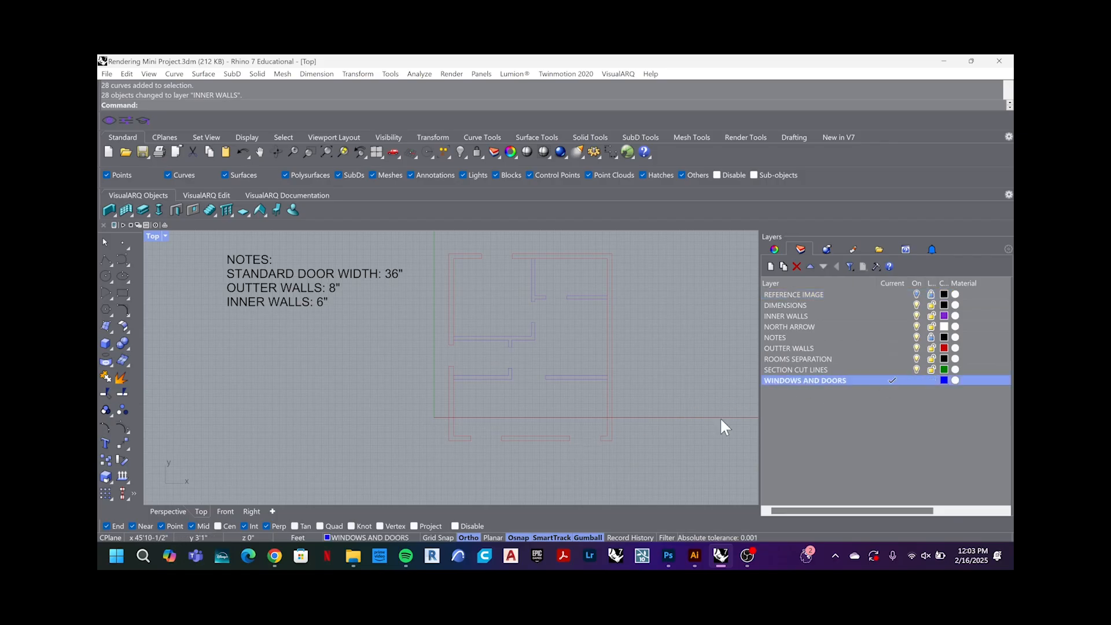
scroll(459, 462, up, 4)
scroll(537, 381, down, 2)
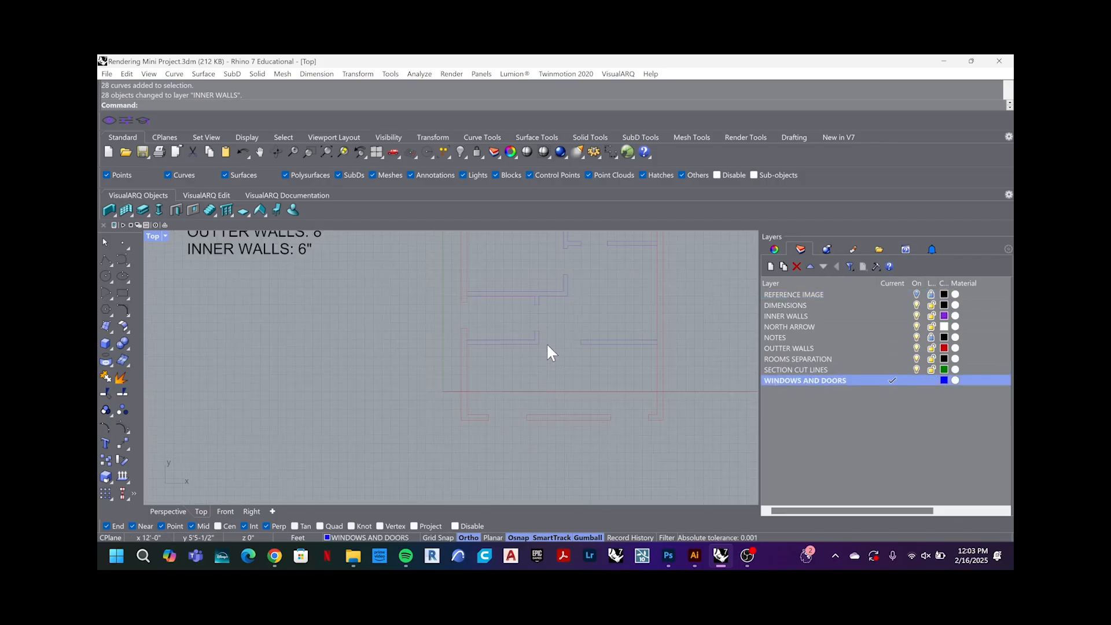
scroll(548, 347, up, 1)
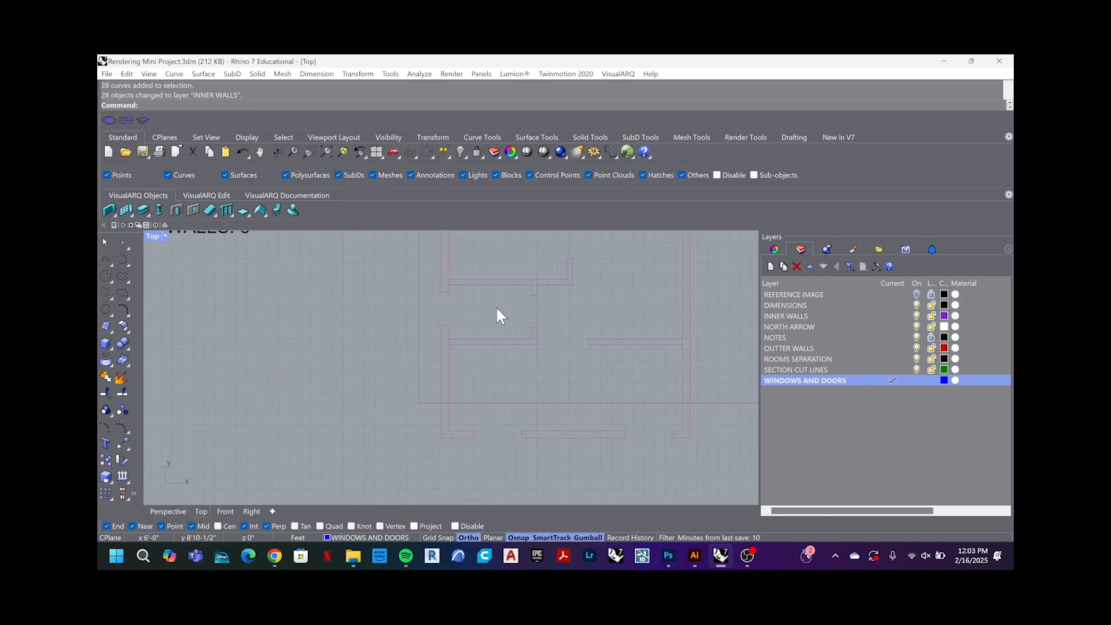
right_drag(528, 344, 487, 397)
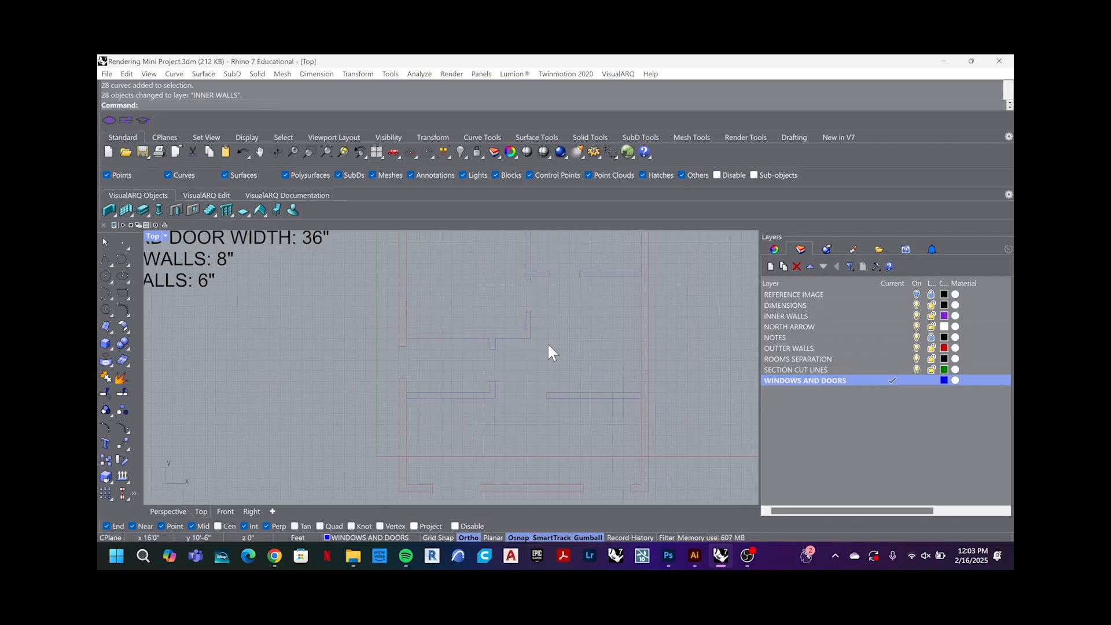
Step: Draw a 3' horizontal line in the open space between the upper rooms and the lounge wall as a door leaf
text(line)
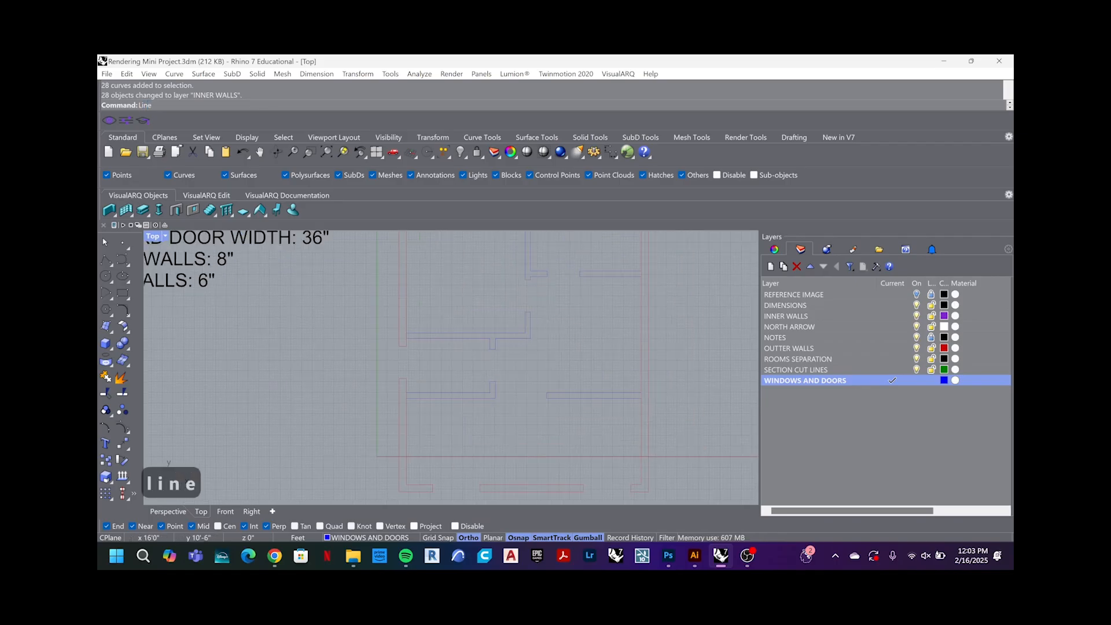
key(Return)
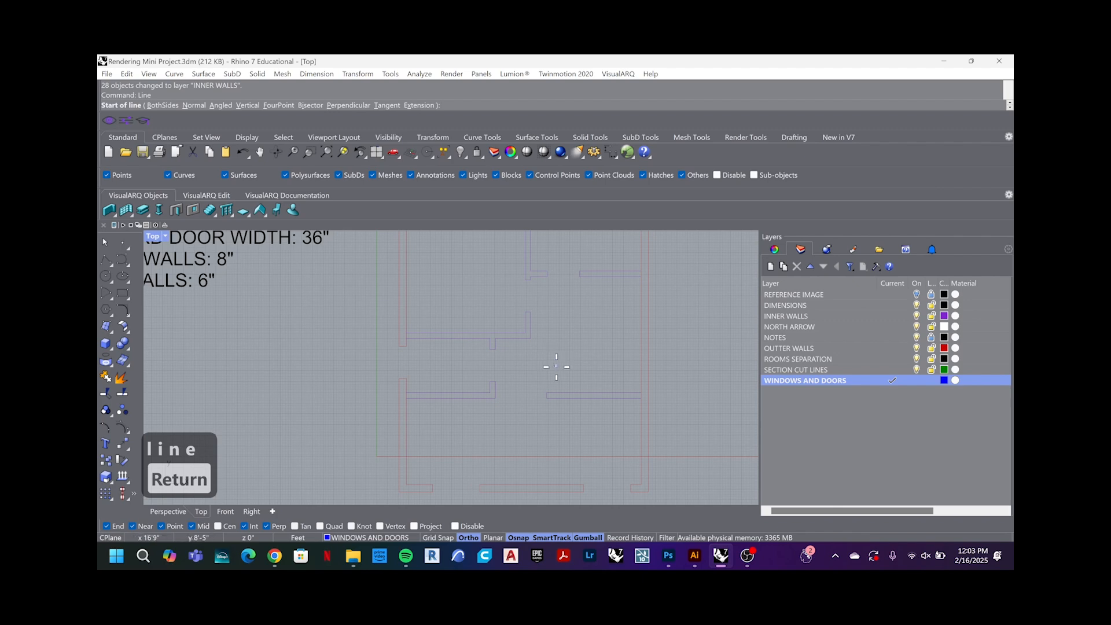
click(553, 364)
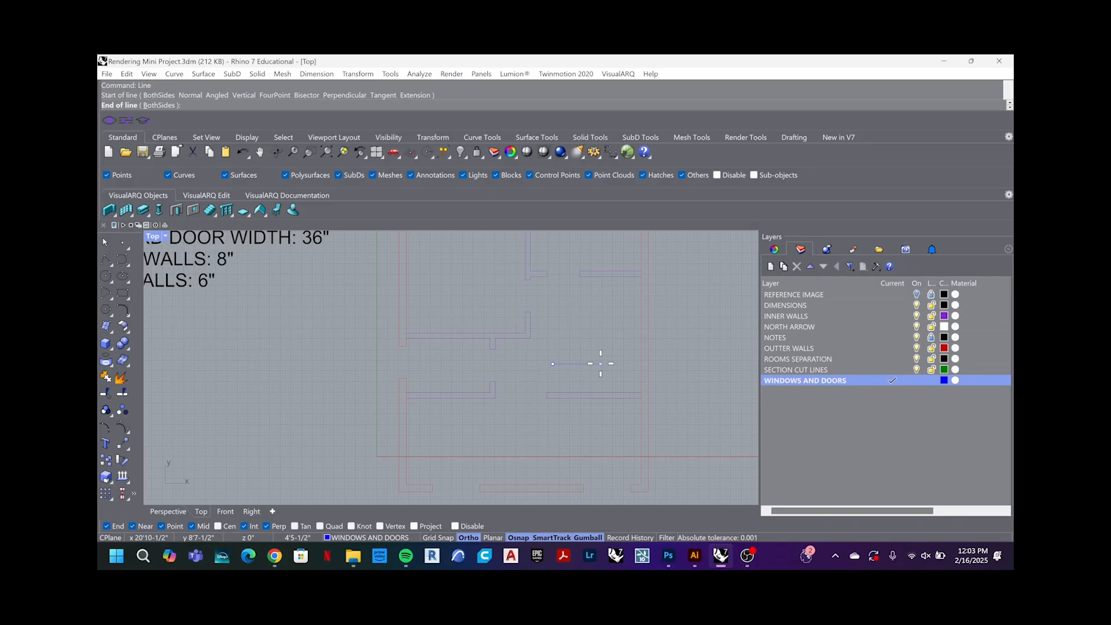
text(3')
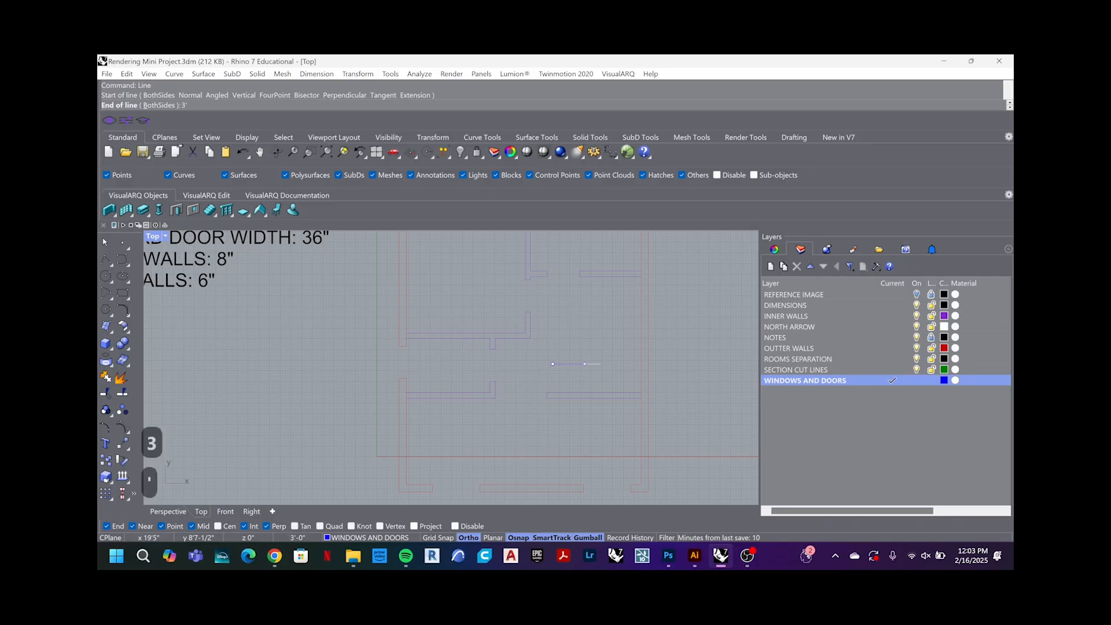
key(Return)
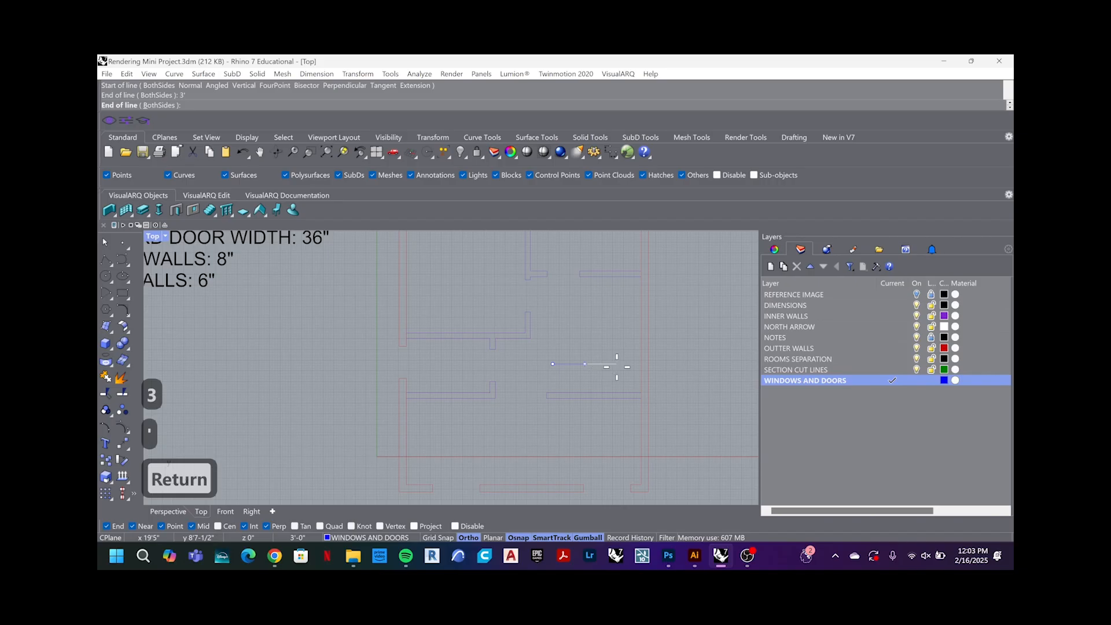
right_click(616, 365)
Step: Measure the door leaf line's length from end to end
scroll(592, 362, up, 2)
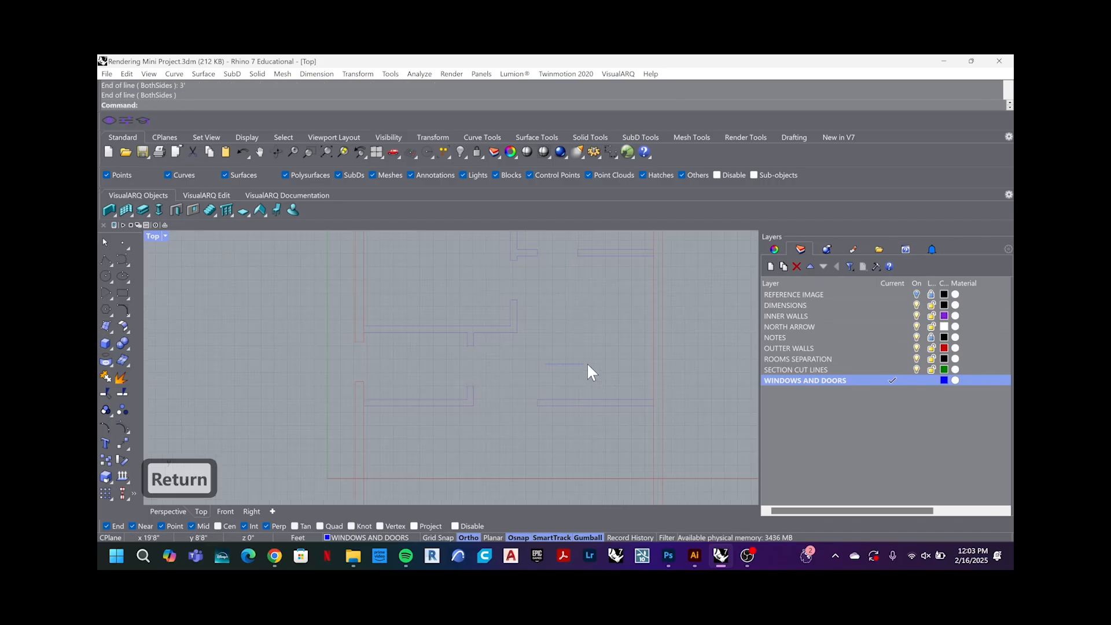
scroll(588, 365, up, 2)
text(dist)
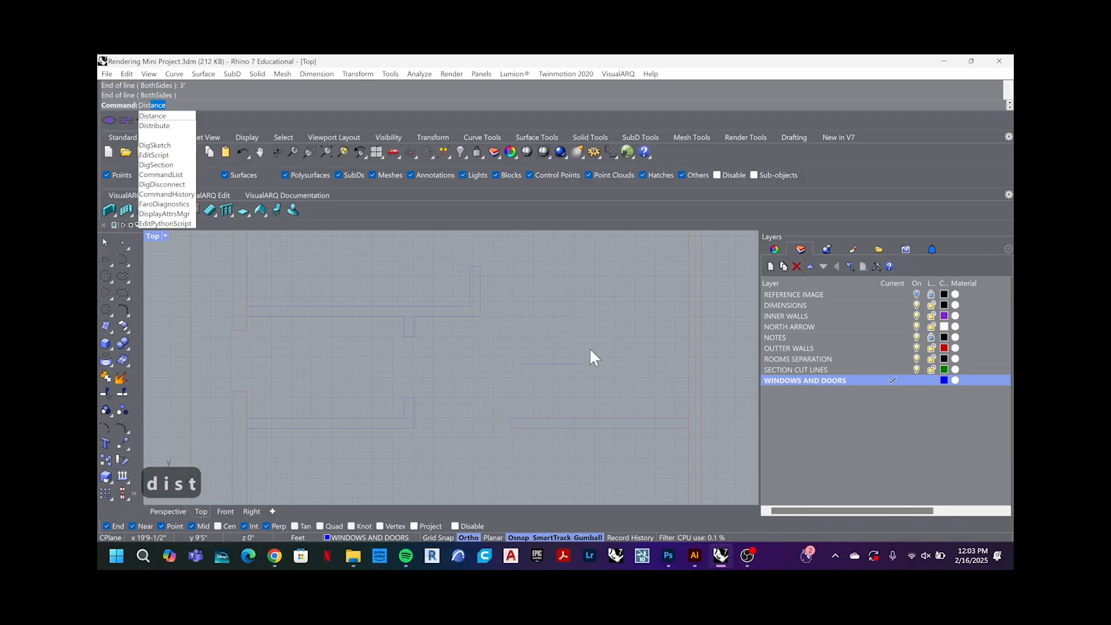
key(Return)
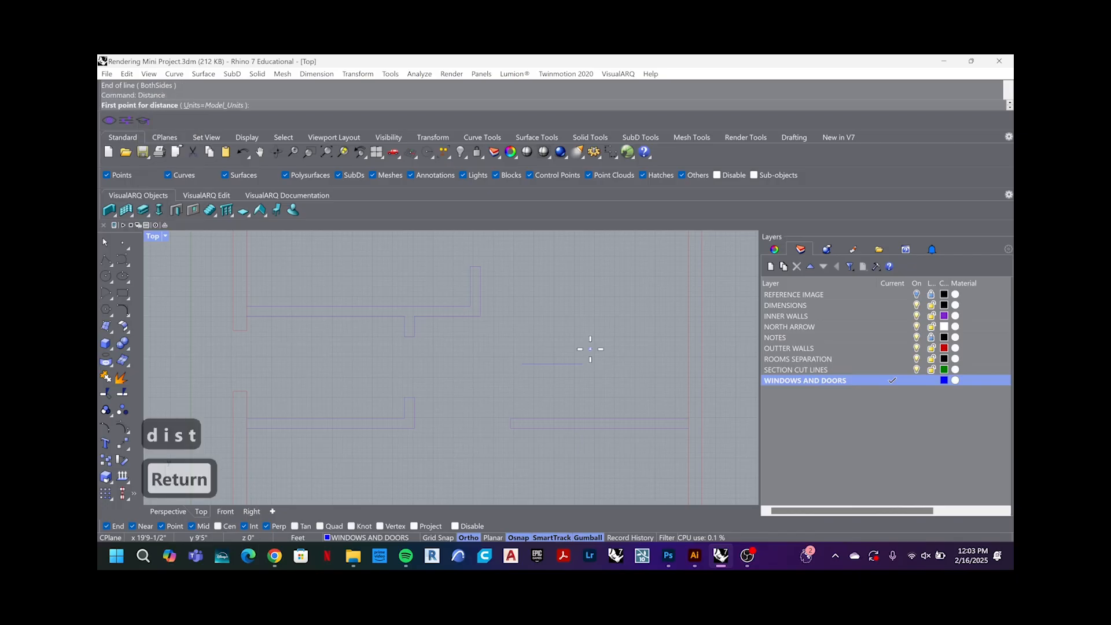
click(523, 365)
click(582, 365)
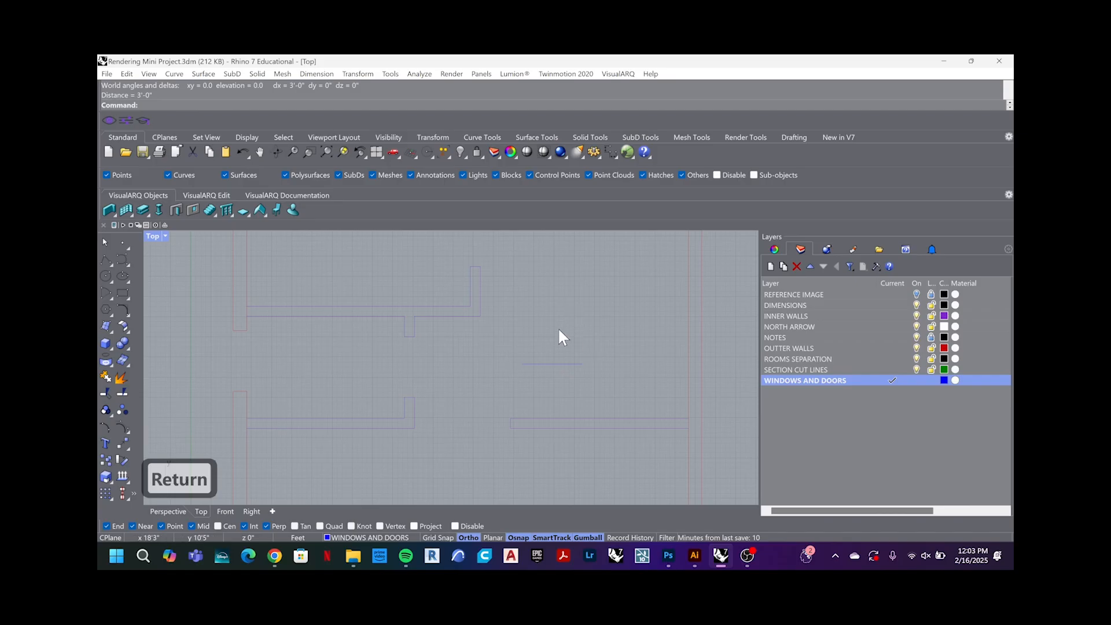
Step: Draw a circle centred on the door leaf line's left end, with its radius reaching the right end
text(c)
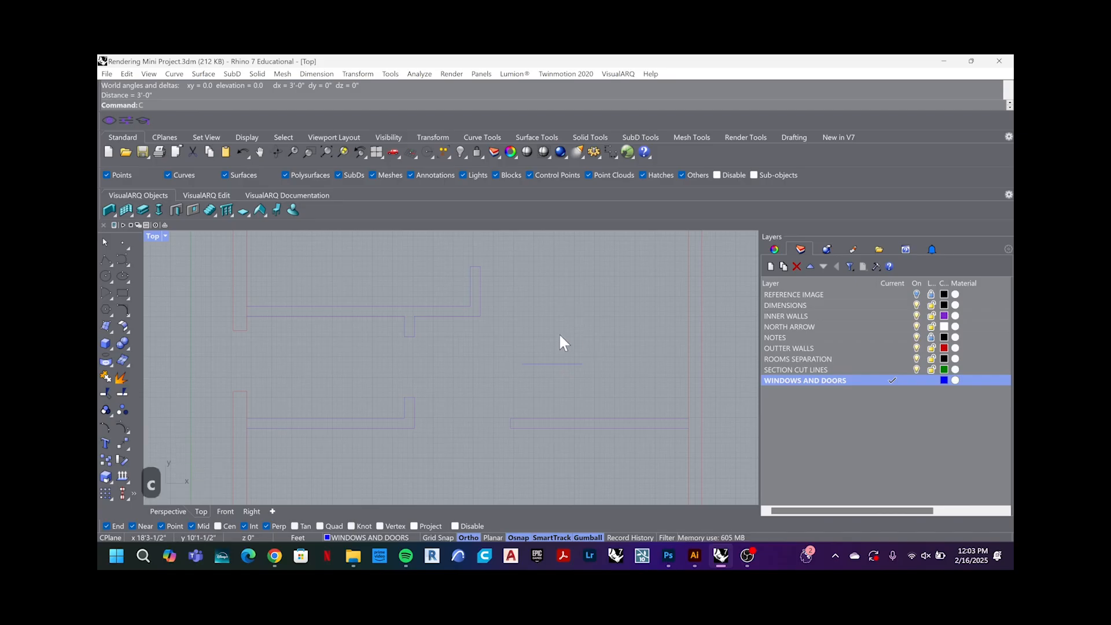
text(ircle)
key(Return)
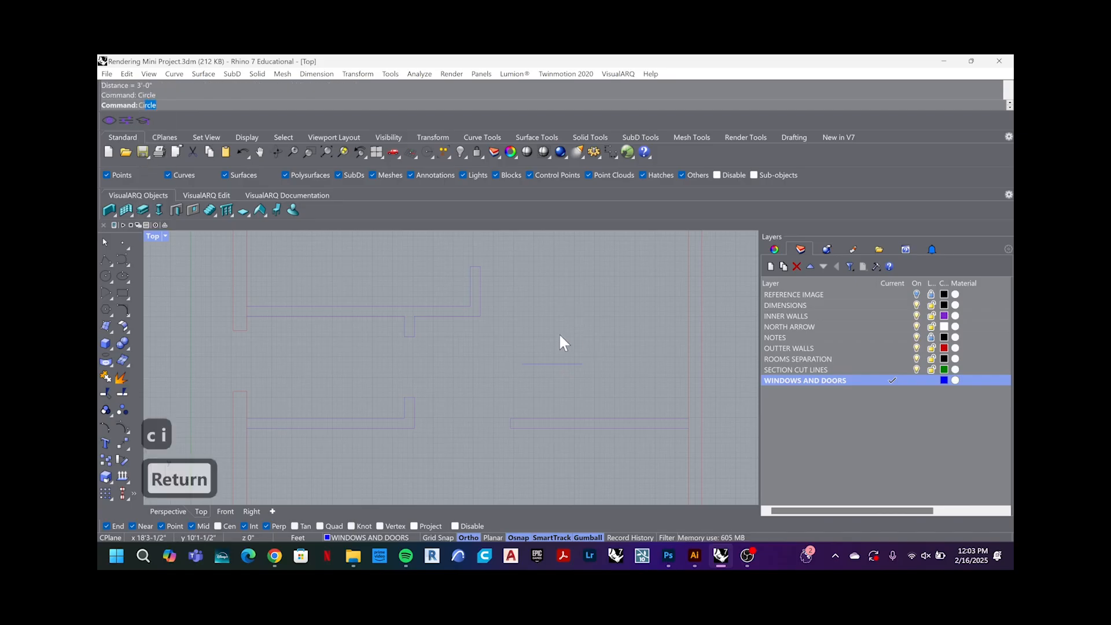
click(521, 365)
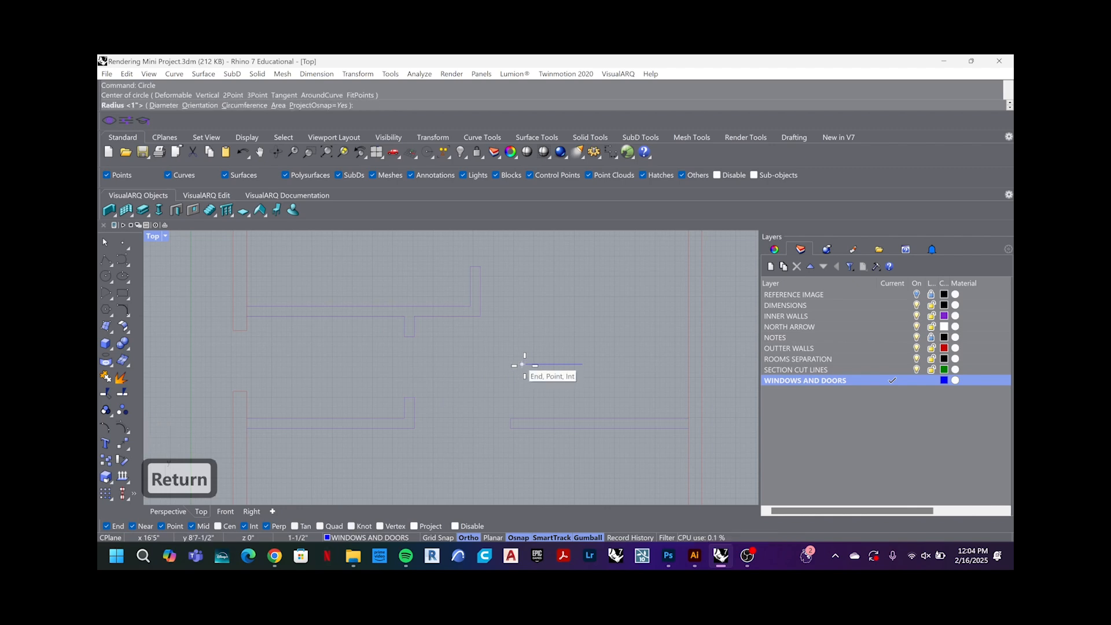
scroll(520, 364, up, 5)
scroll(520, 364, up, 3)
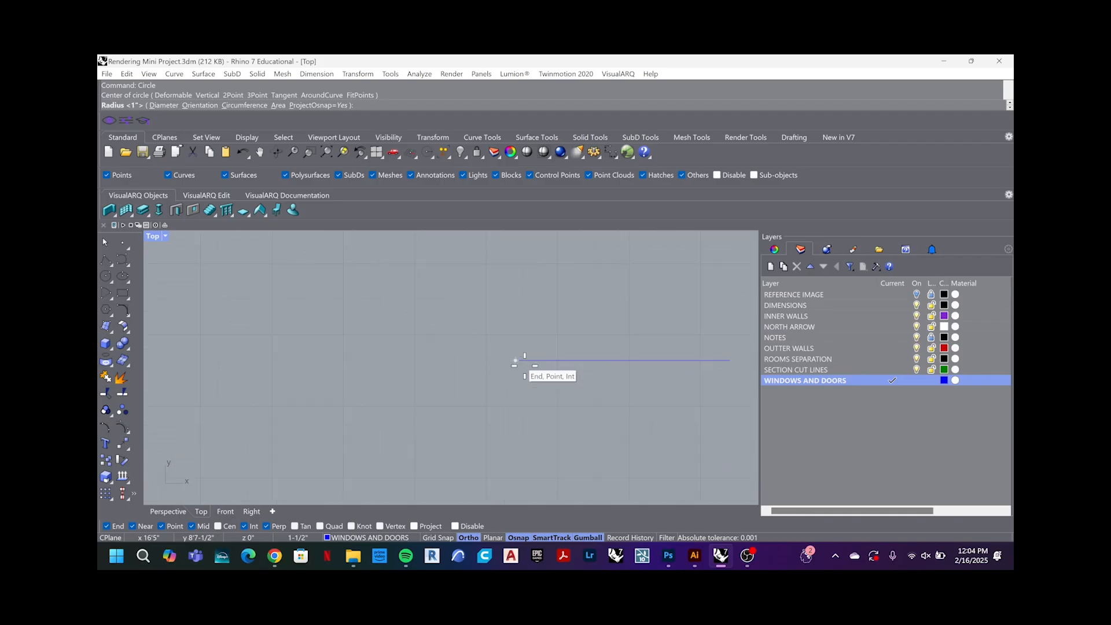
scroll(521, 363, down, 4)
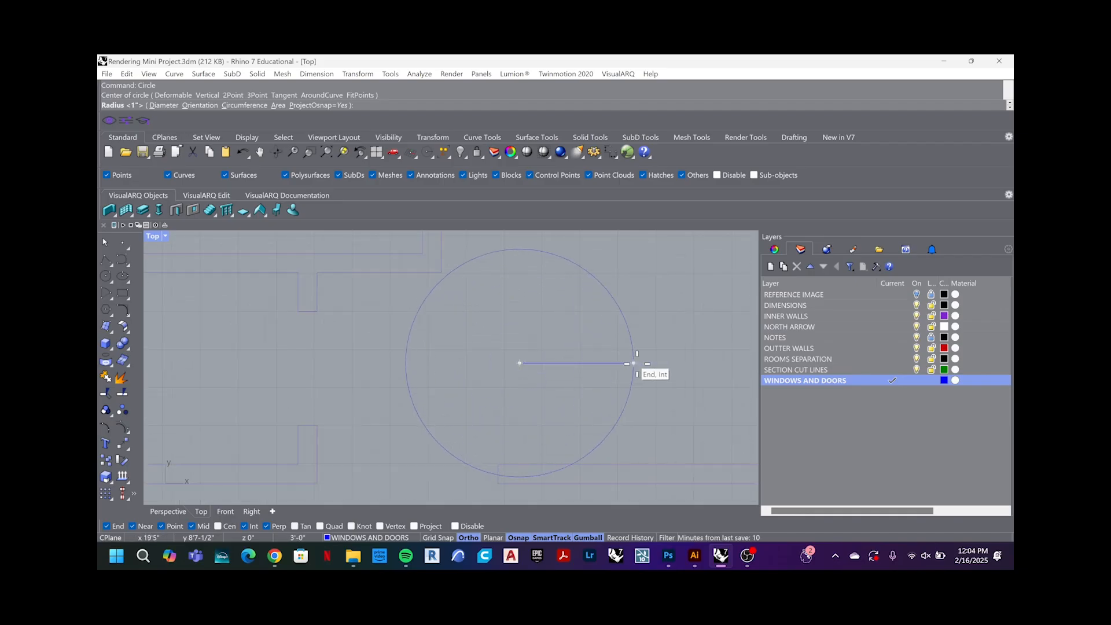
click(633, 363)
Step: Draw a vertical line about 3'1-1/2" long from the circle's centre to just past the top of the circle
text(line)
key(Return)
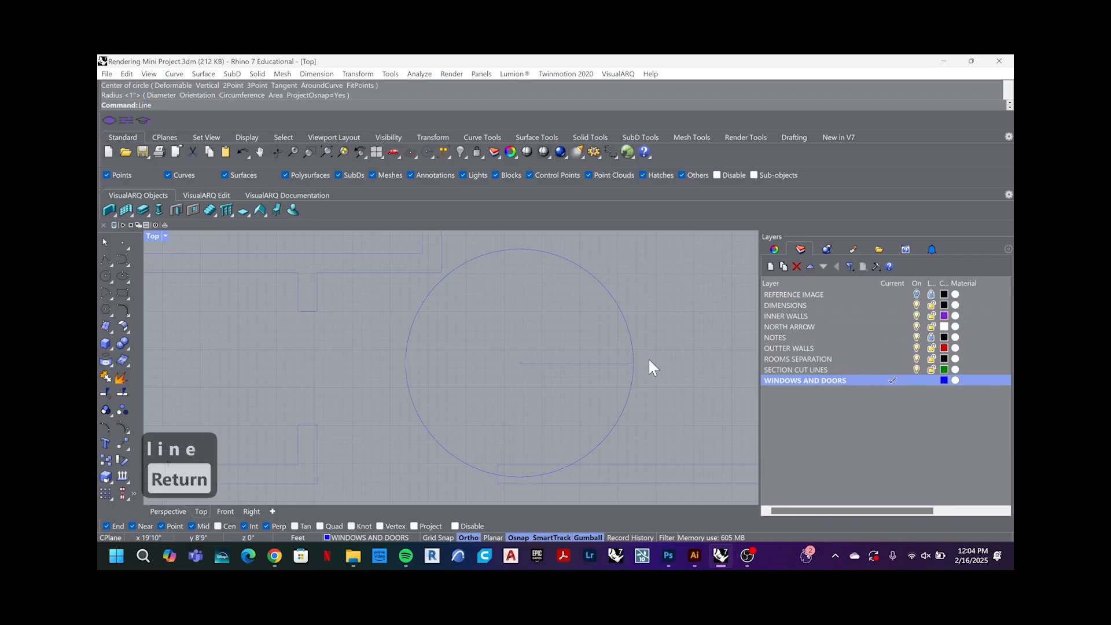
click(521, 361)
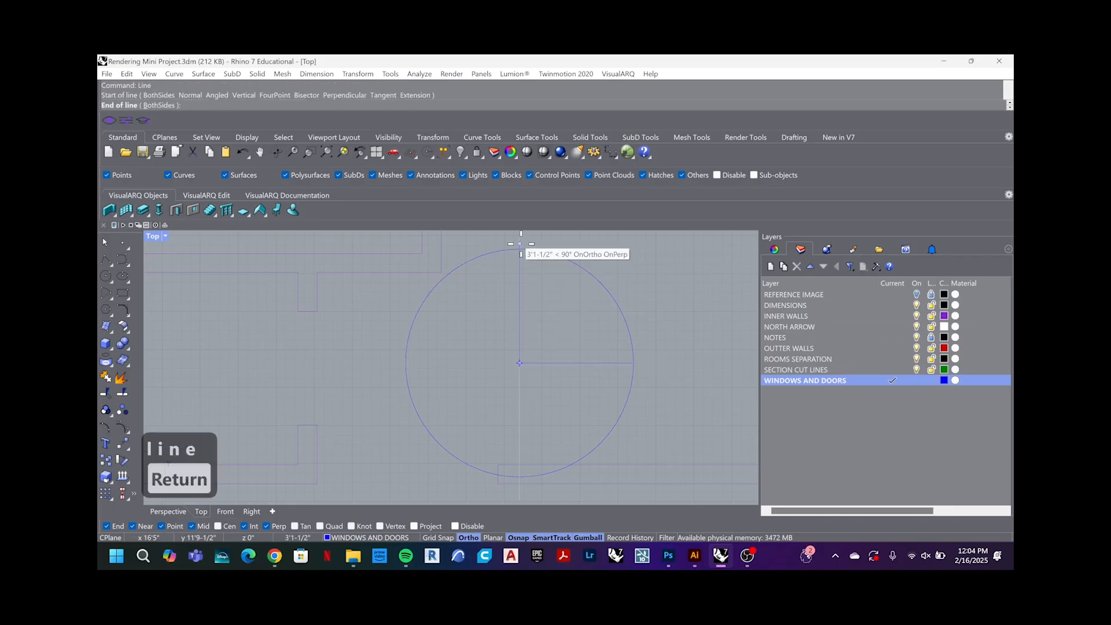
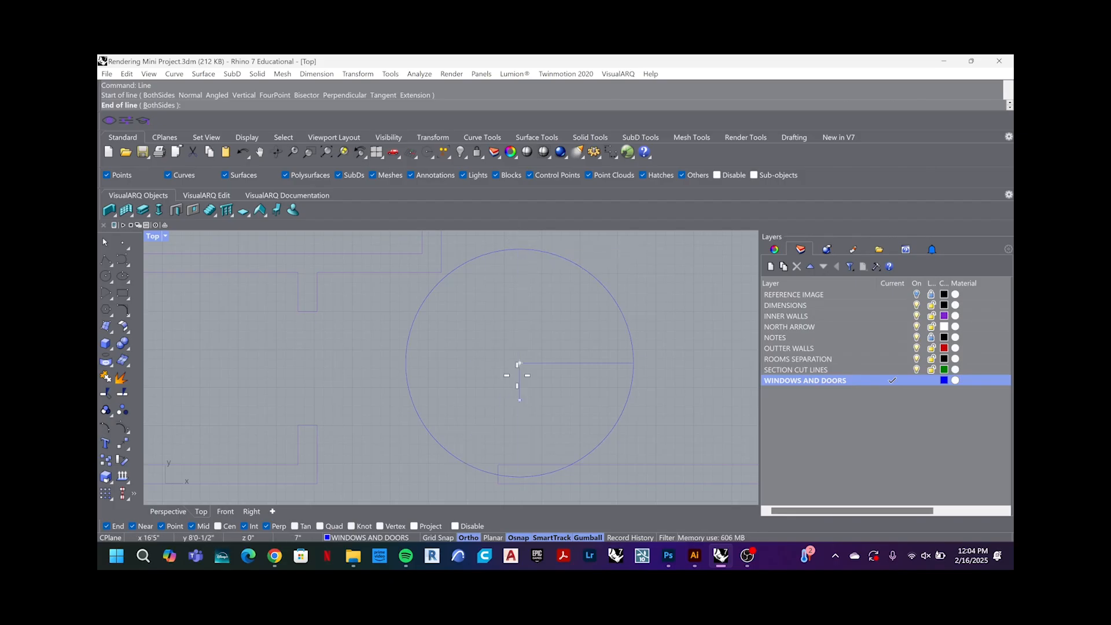
right_drag(518, 372, 513, 400)
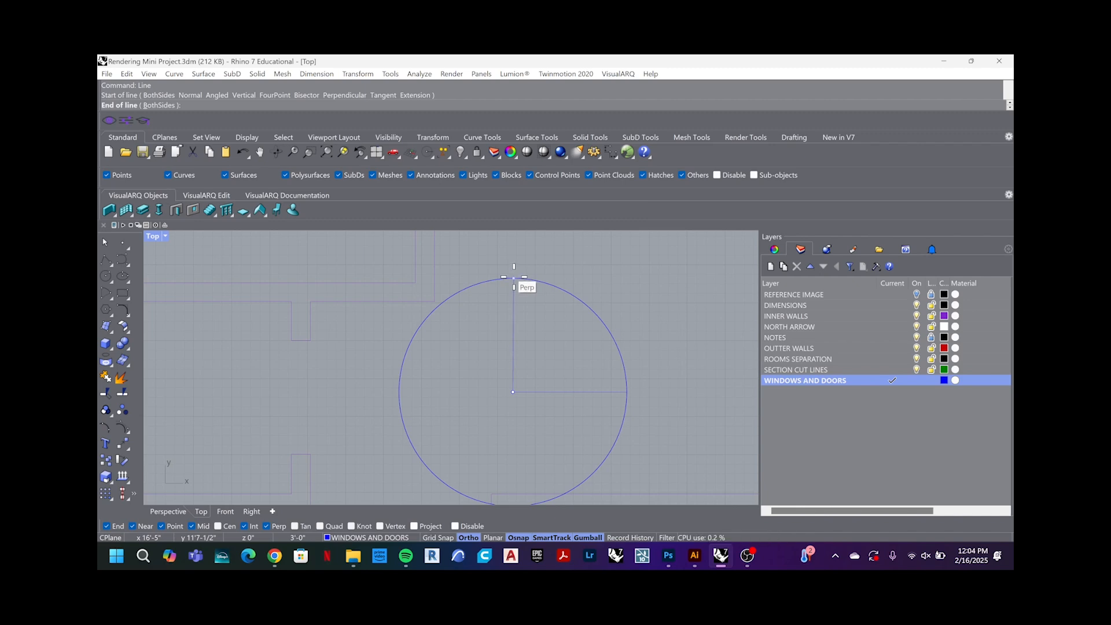
scroll(514, 272, up, 2)
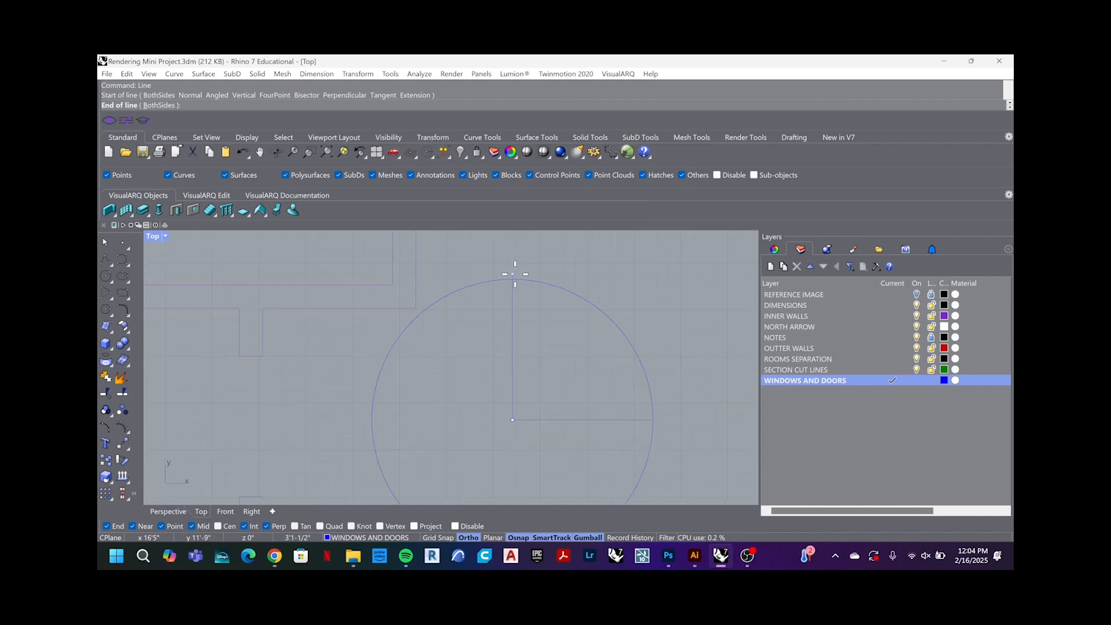
scroll(515, 280, up, 1)
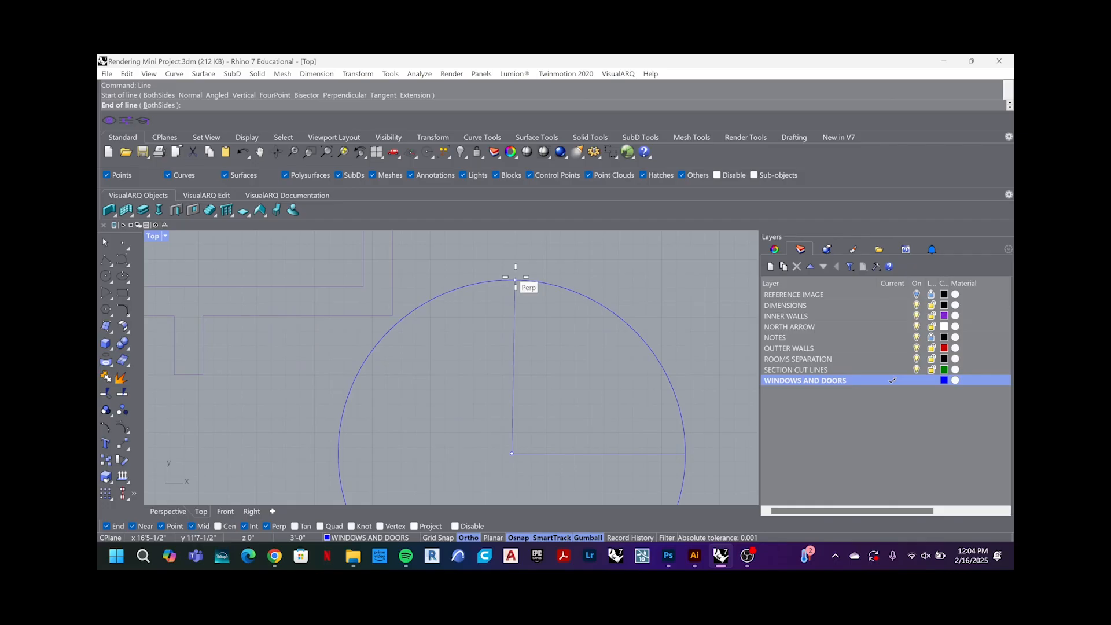
scroll(515, 280, down, 1)
scroll(515, 280, up, 1)
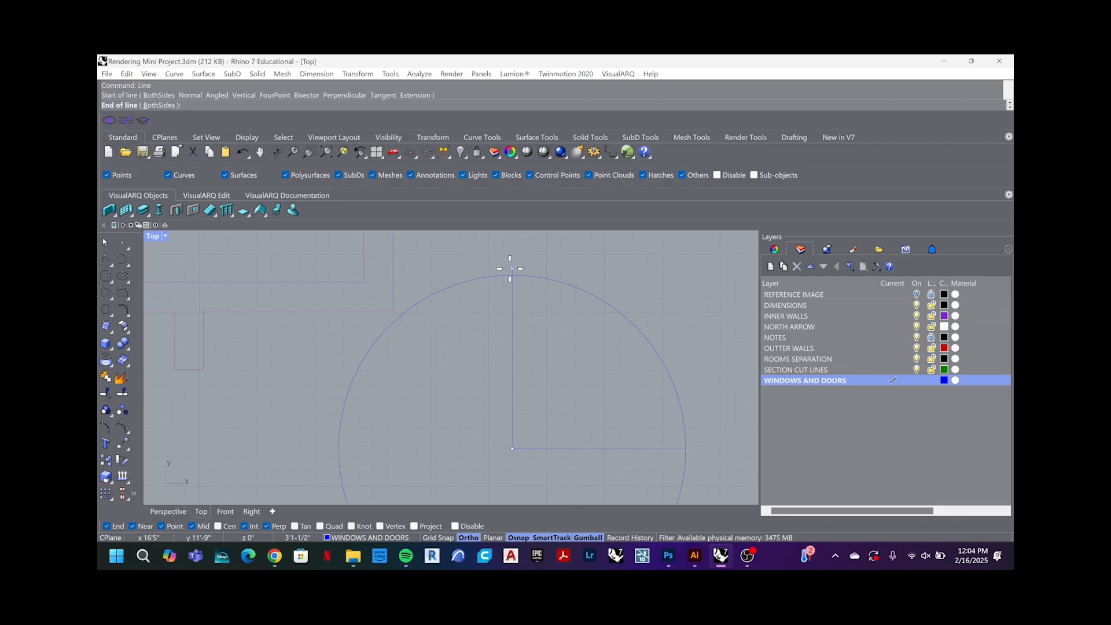
click(510, 268)
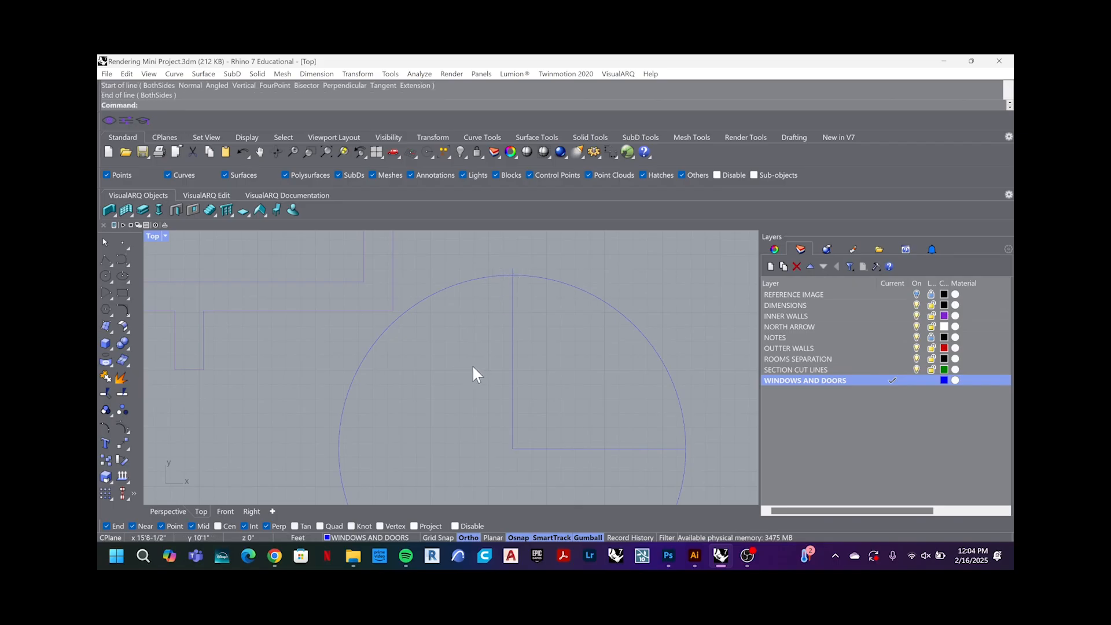
key(Escape)
key(Escape)
Step: Draw a thin upright rectangle for the door panel, from the vertical line's top end down to the horizontal 3' line
text(re)
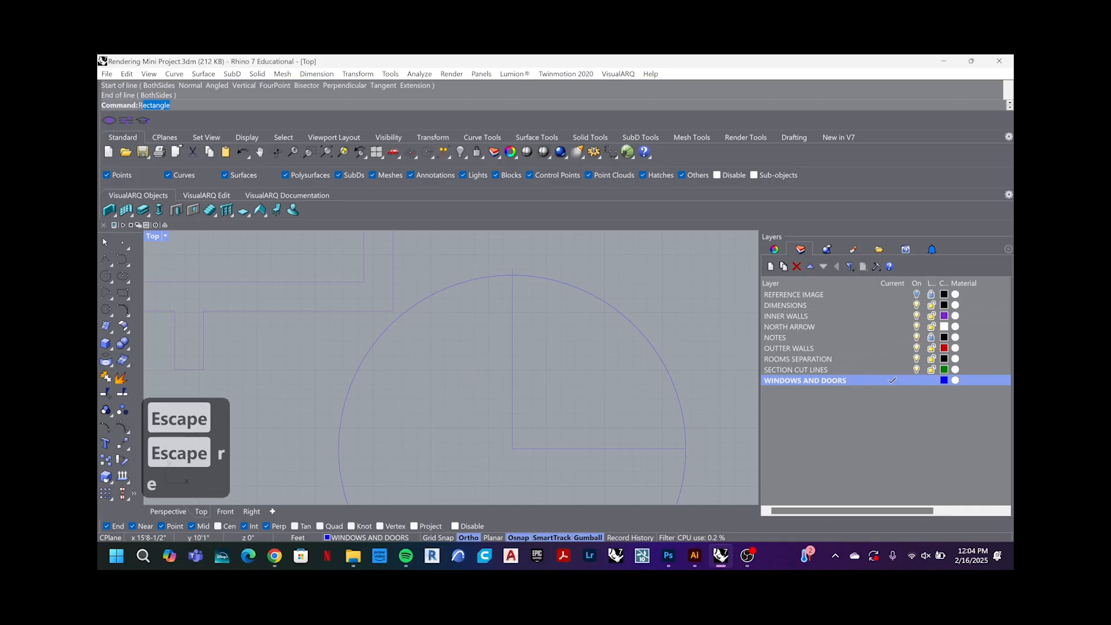
key(Return)
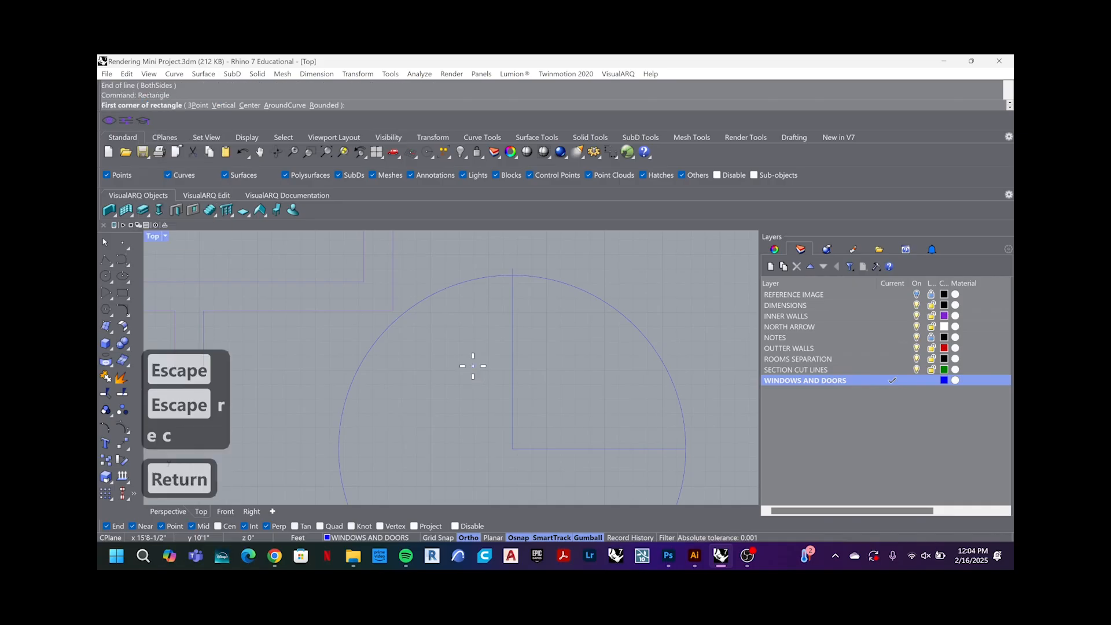
click(512, 268)
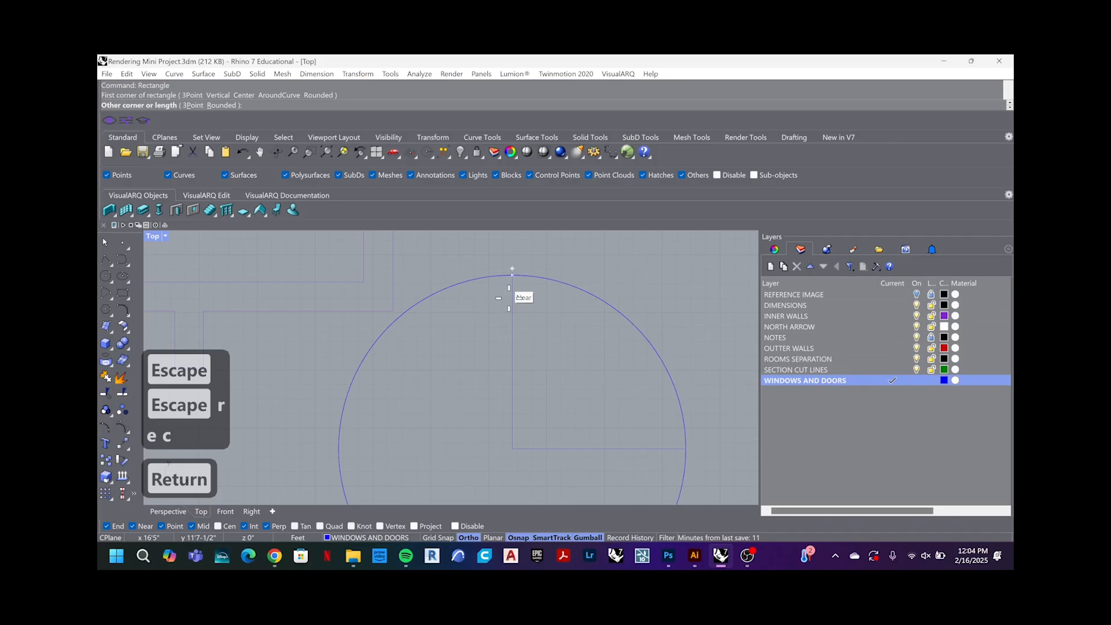
click(521, 448)
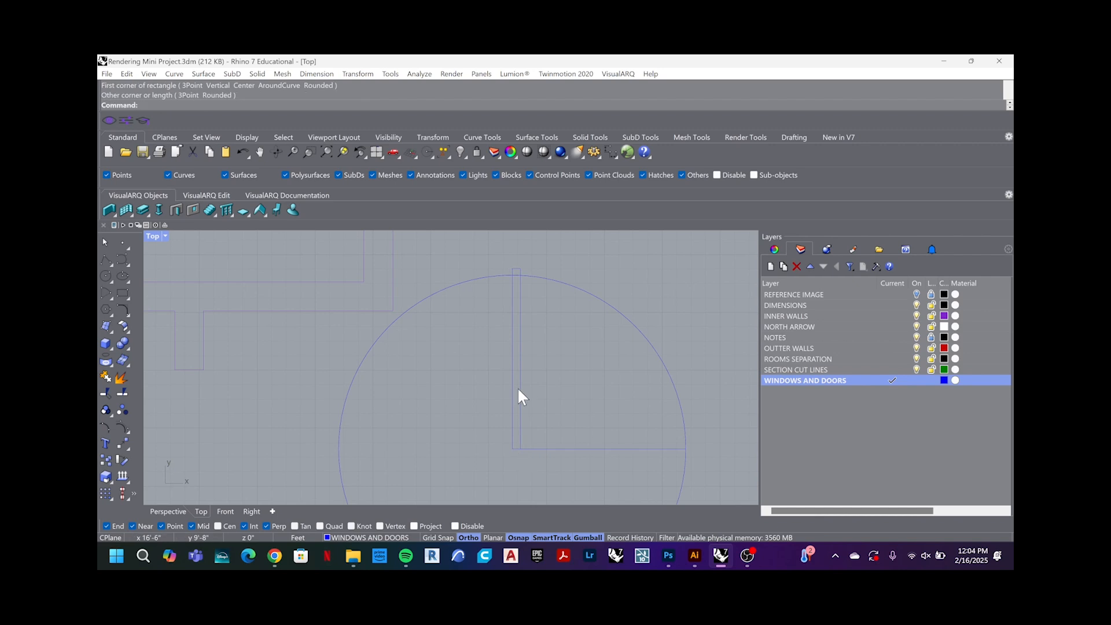
Step: Delete the vertical guide line that overlaps the door panel rectangle's left side, keeping the rectangle
click(517, 387)
key(Escape)
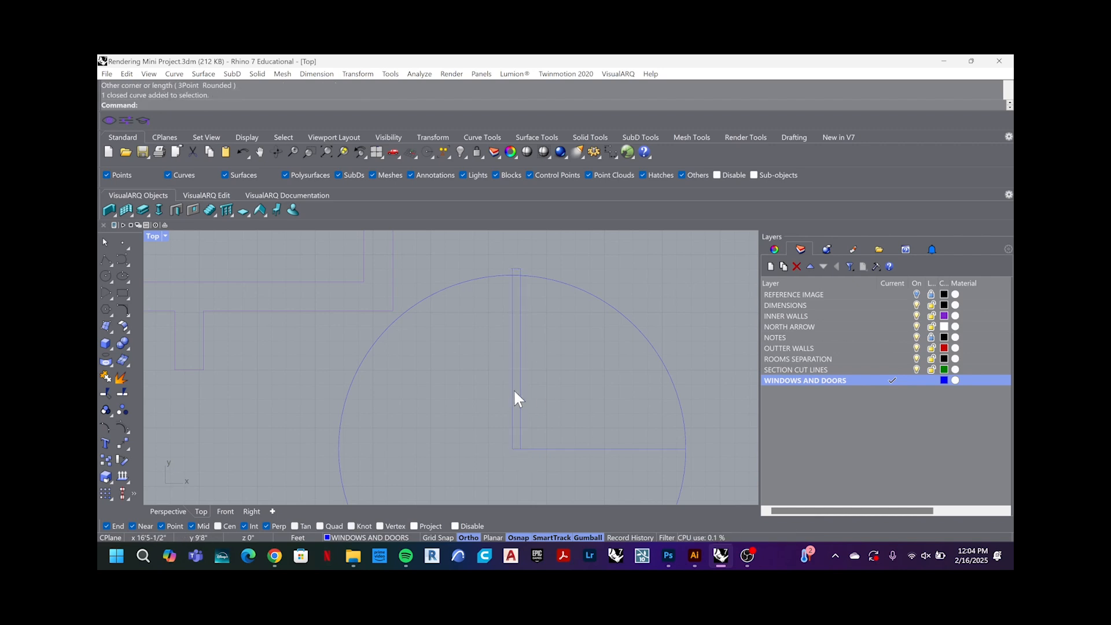
click(513, 389)
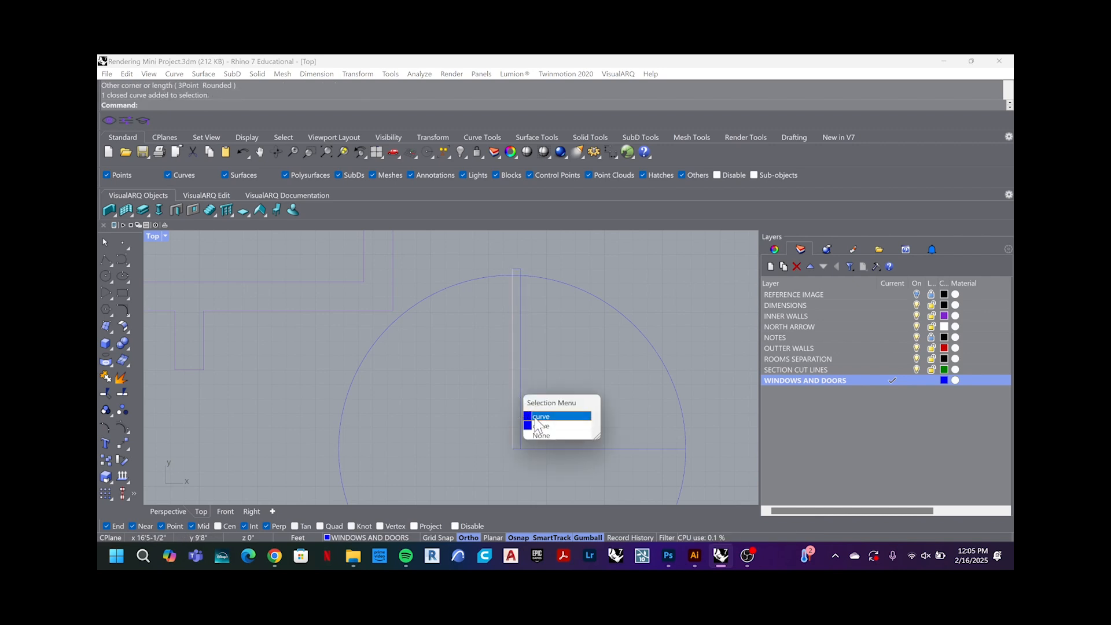
click(578, 322)
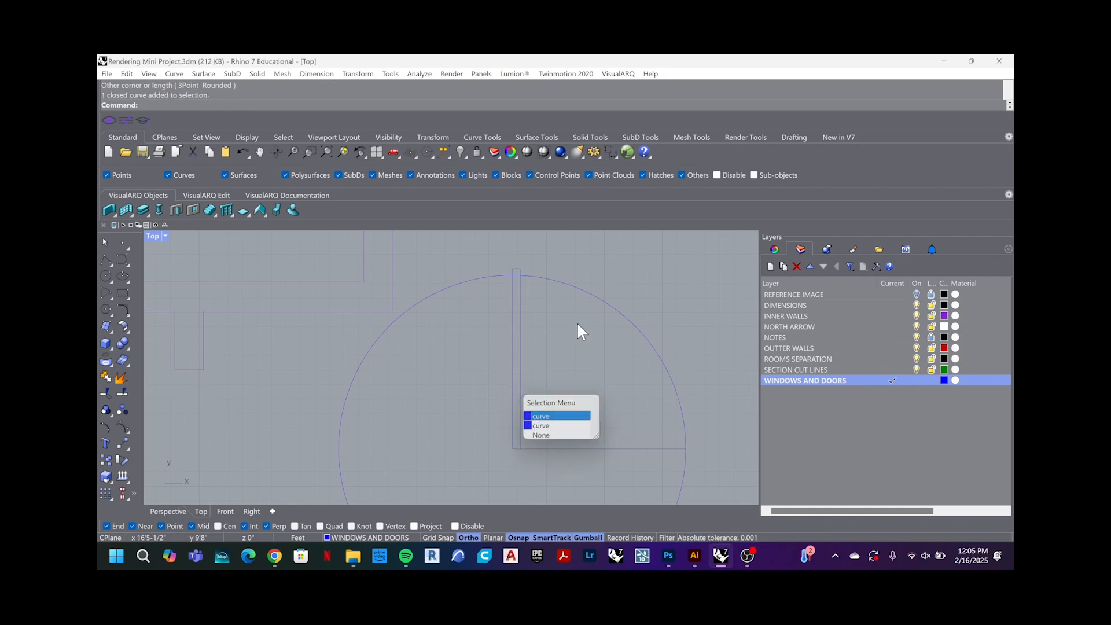
click(510, 333)
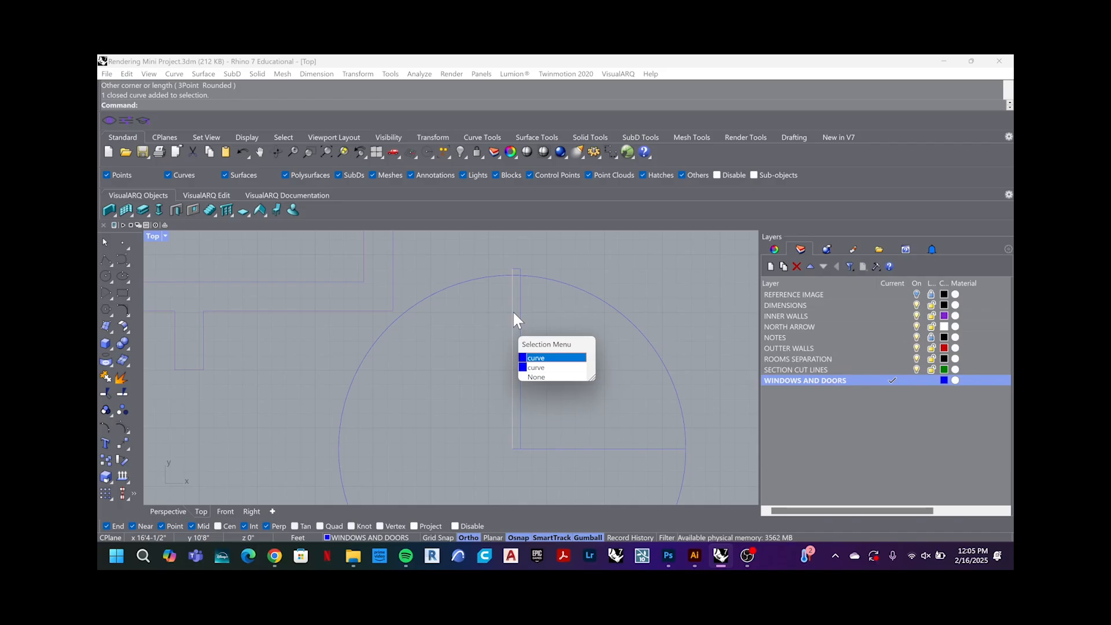
click(536, 312)
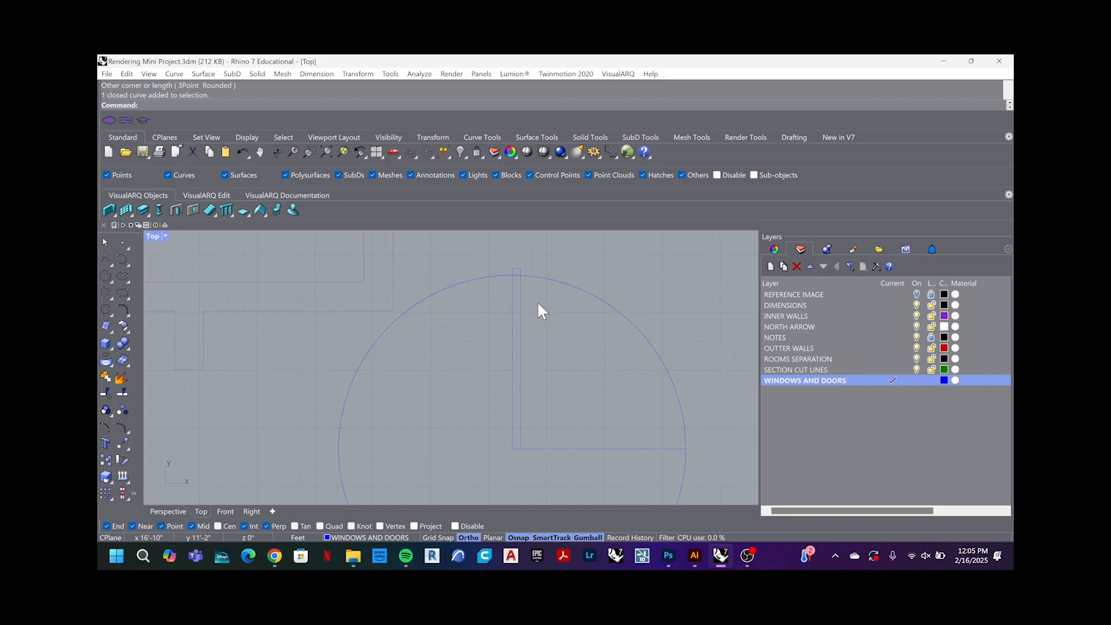
click(512, 315)
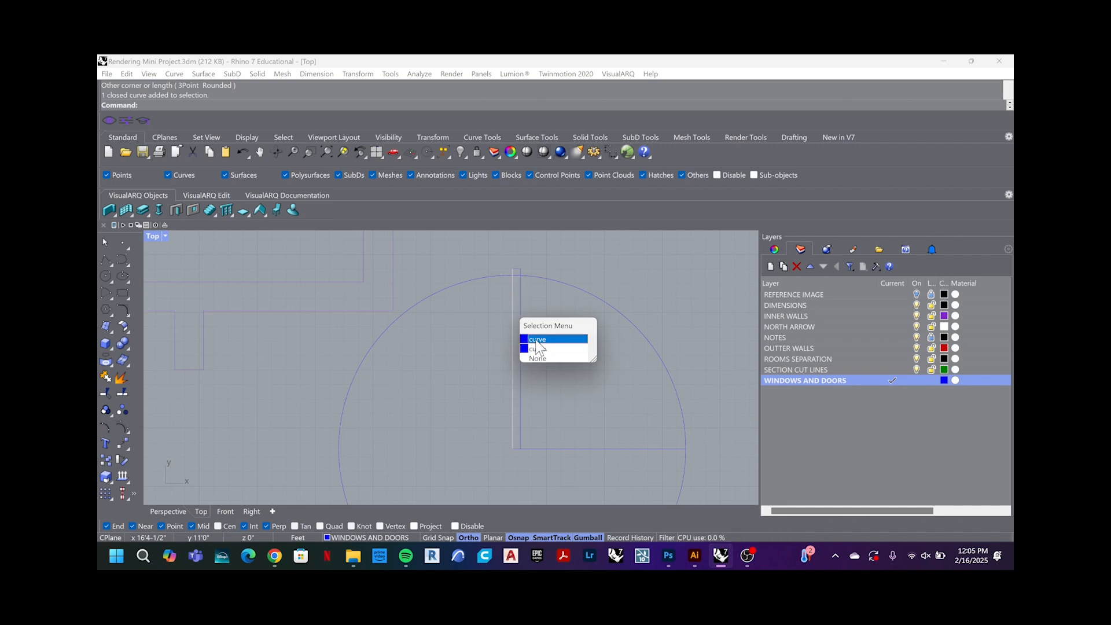
click(537, 341)
key(Delete)
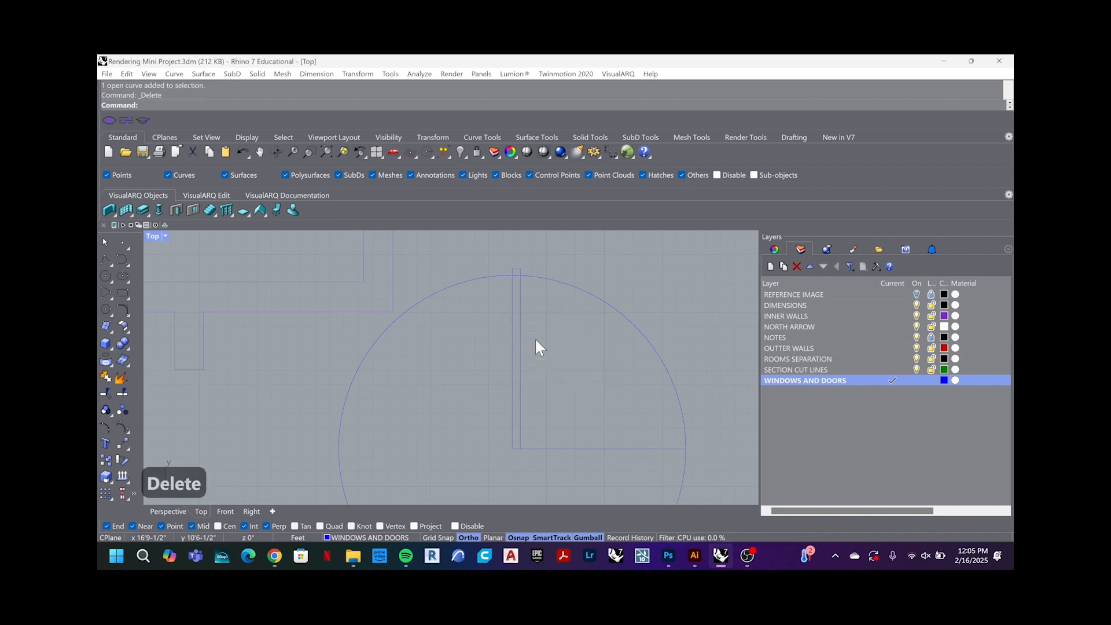
Step: Trim the circle with the horizontal line and panel rectangle, leaving only the quarter swing arc and removing the piece inside the panel
scroll(536, 342, down, 3)
scroll(537, 343, up, 1)
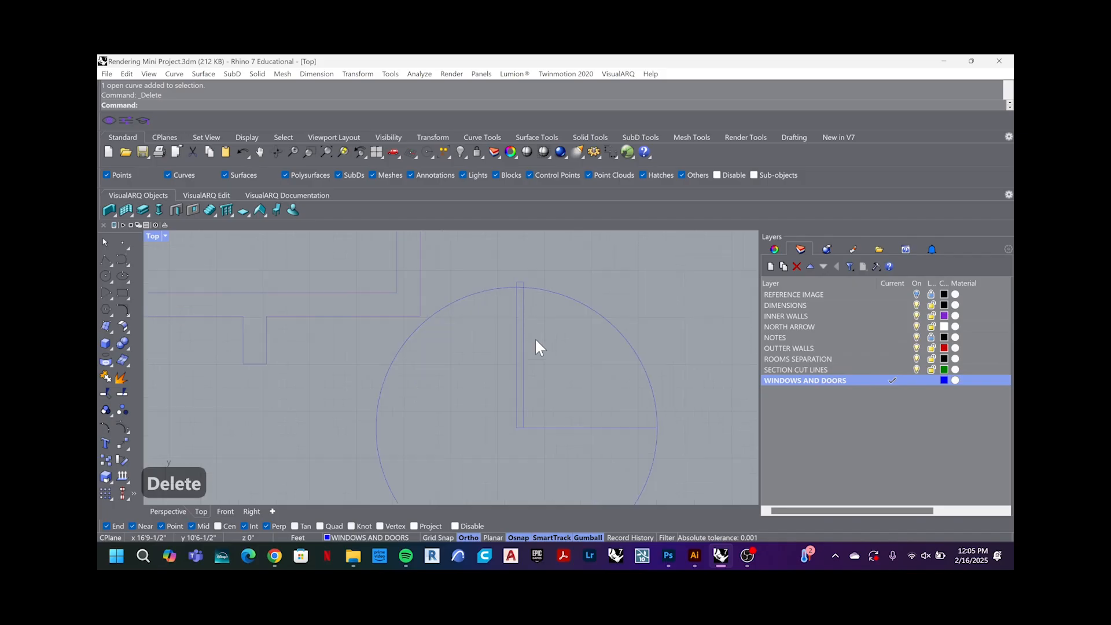
text(trim)
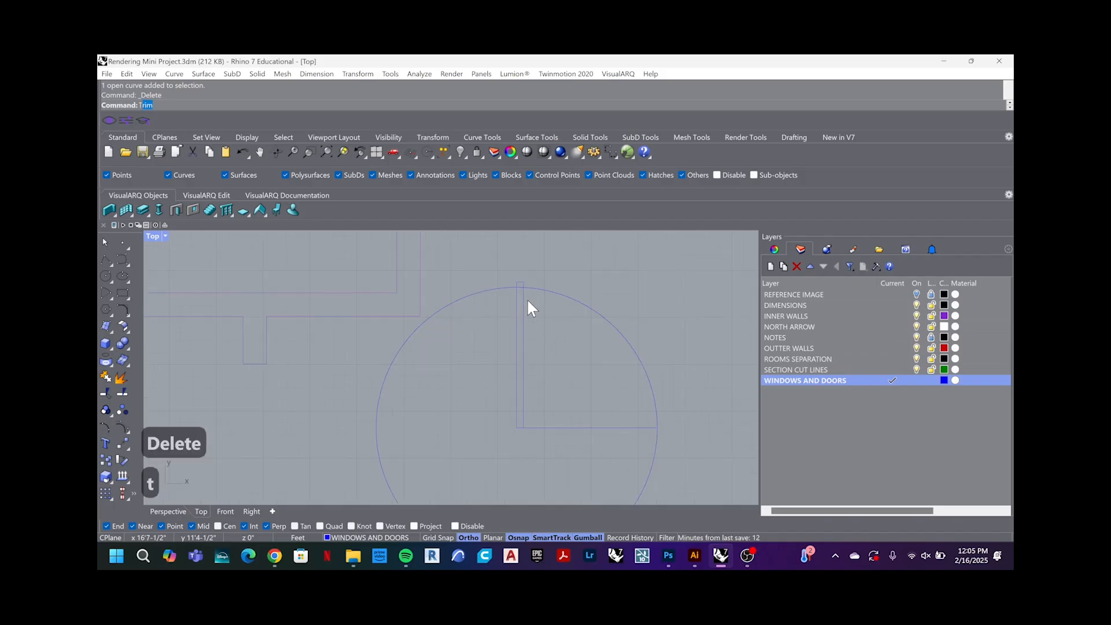
key(Return)
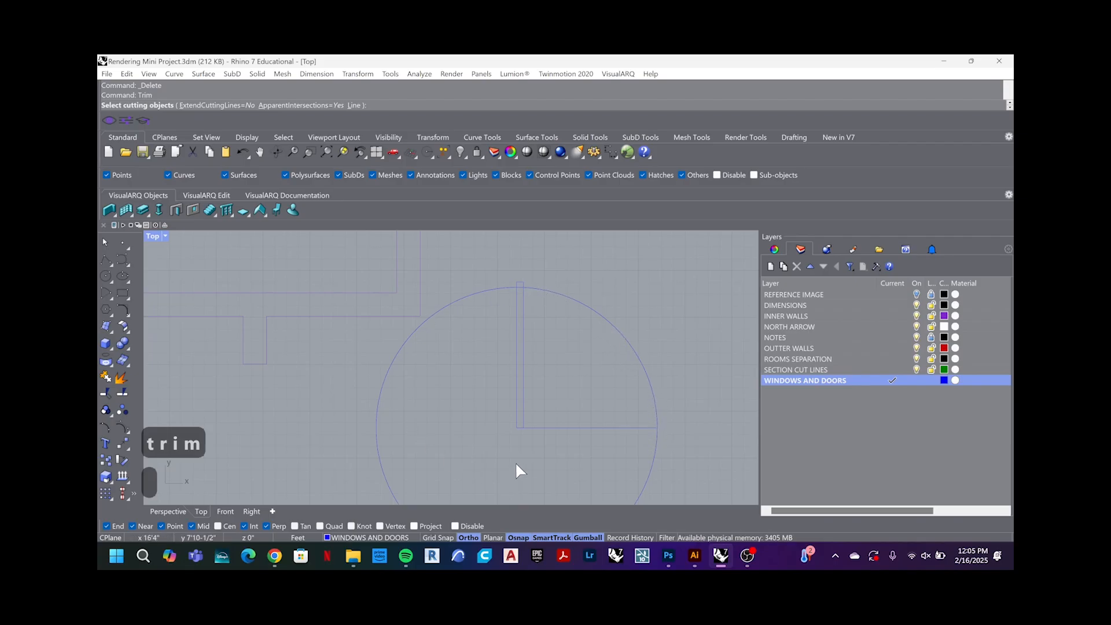
click(555, 427)
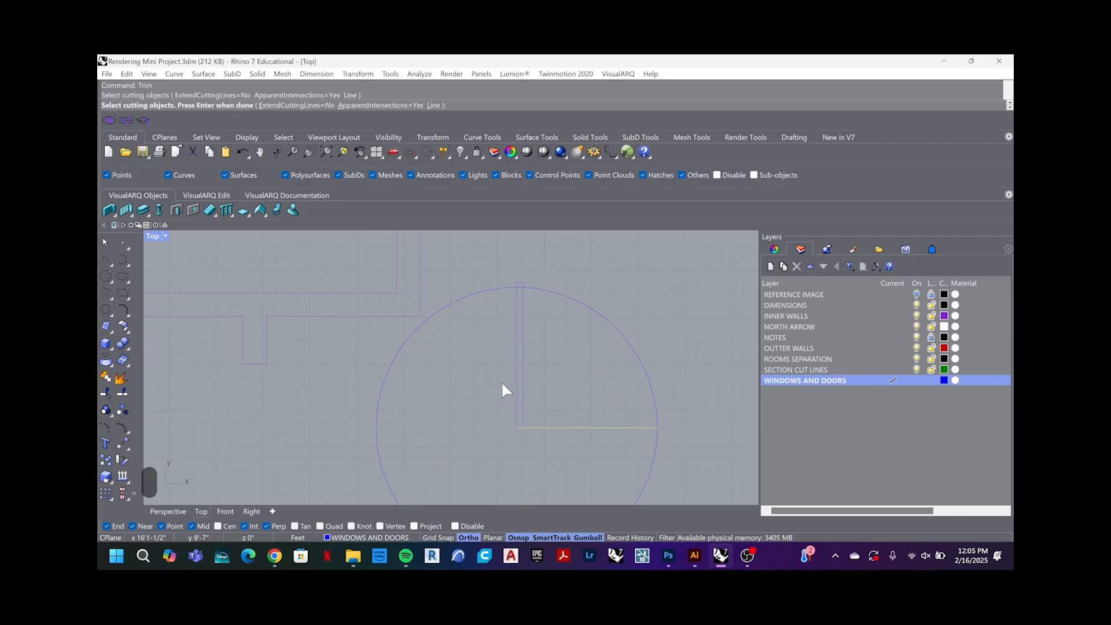
click(517, 347)
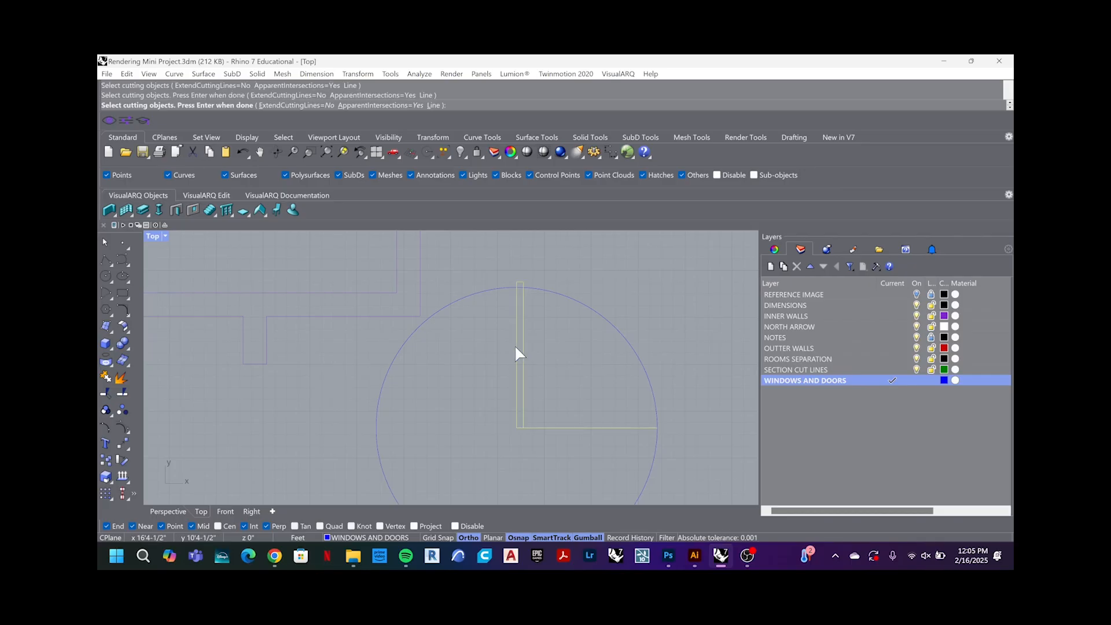
key(Return)
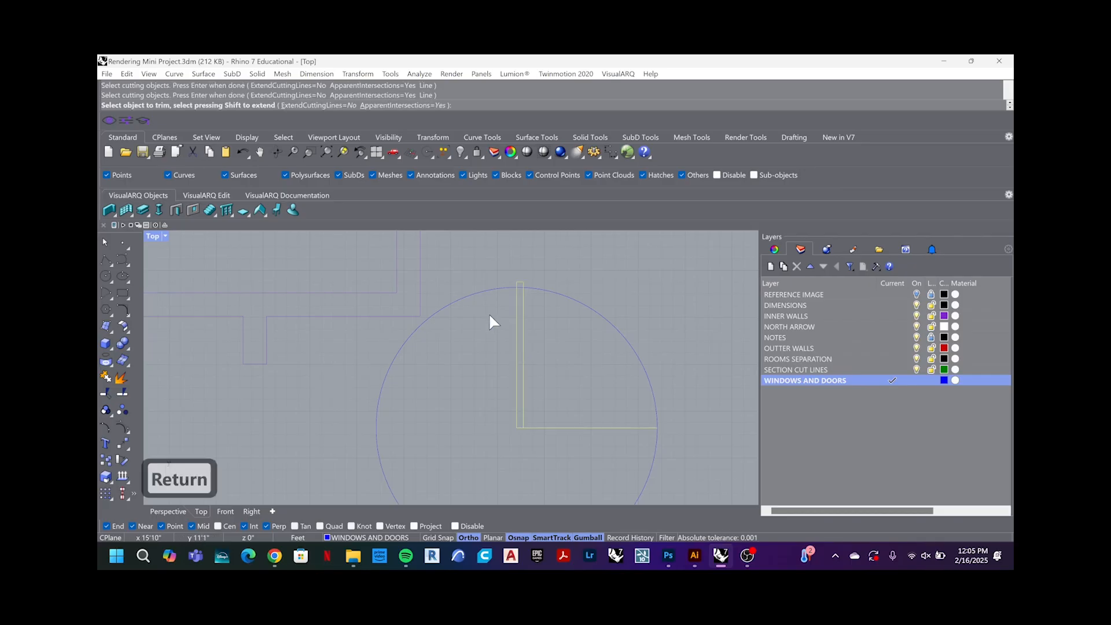
click(497, 291)
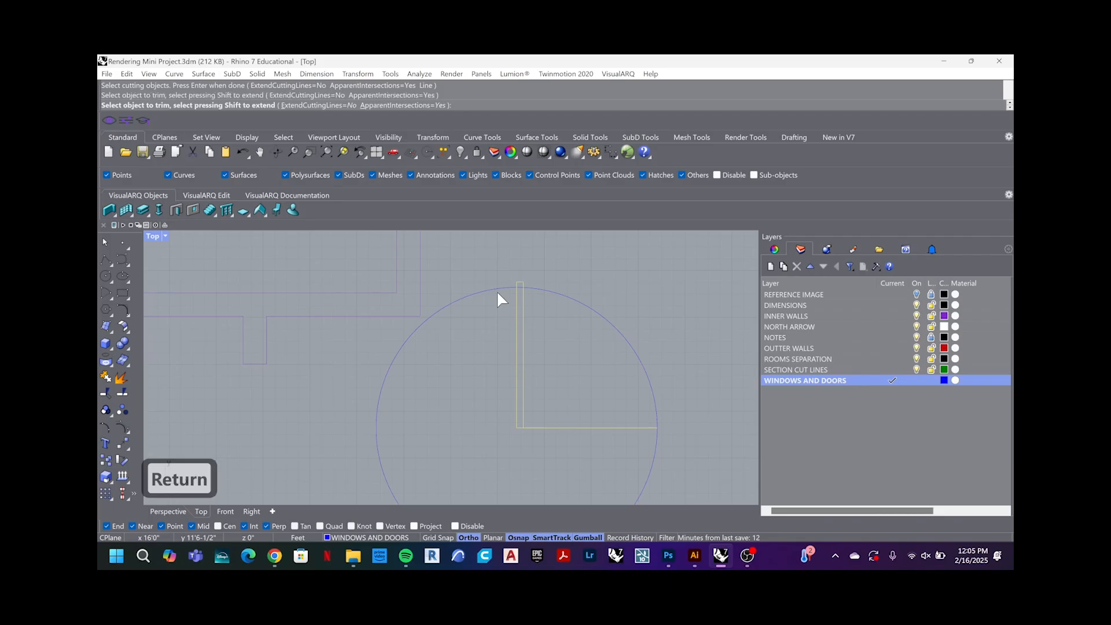
scroll(516, 288, up, 5)
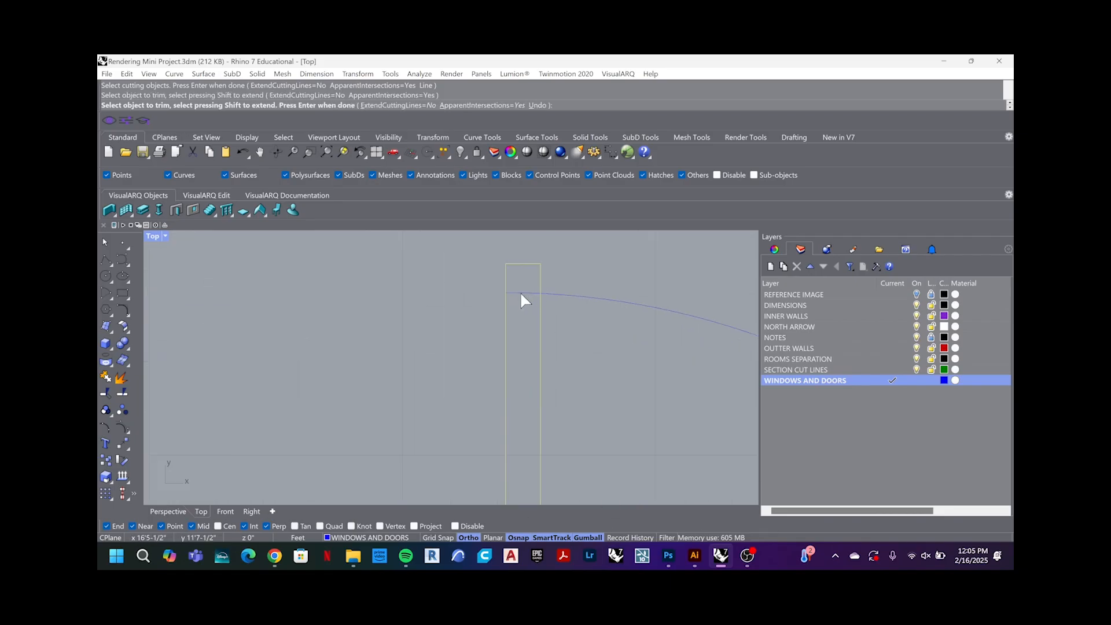
click(520, 292)
scroll(521, 292, down, 4)
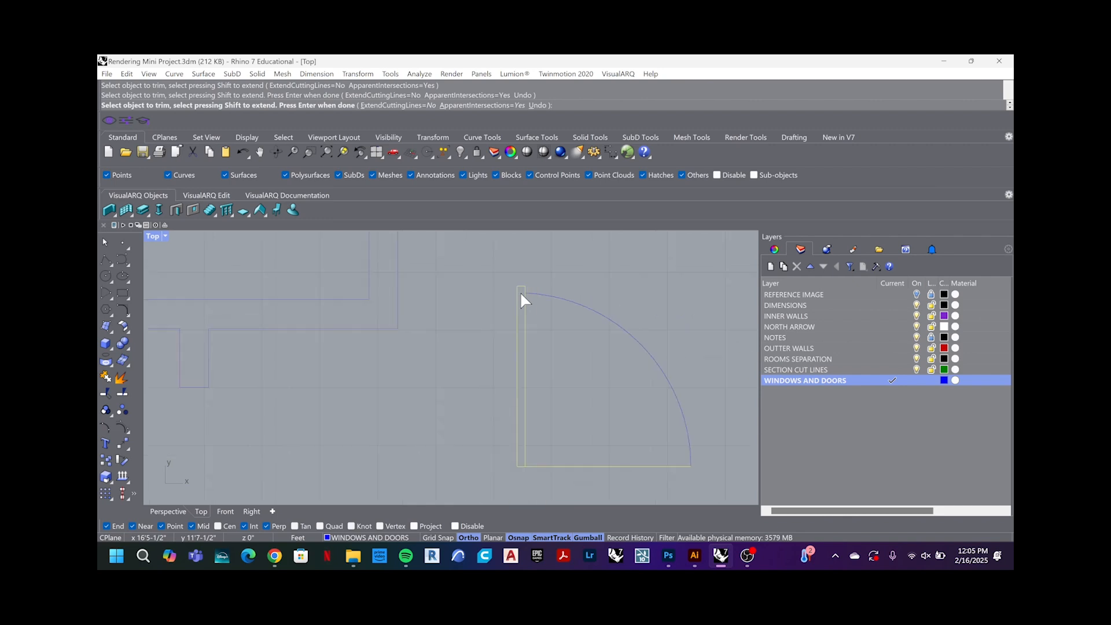
key(Return)
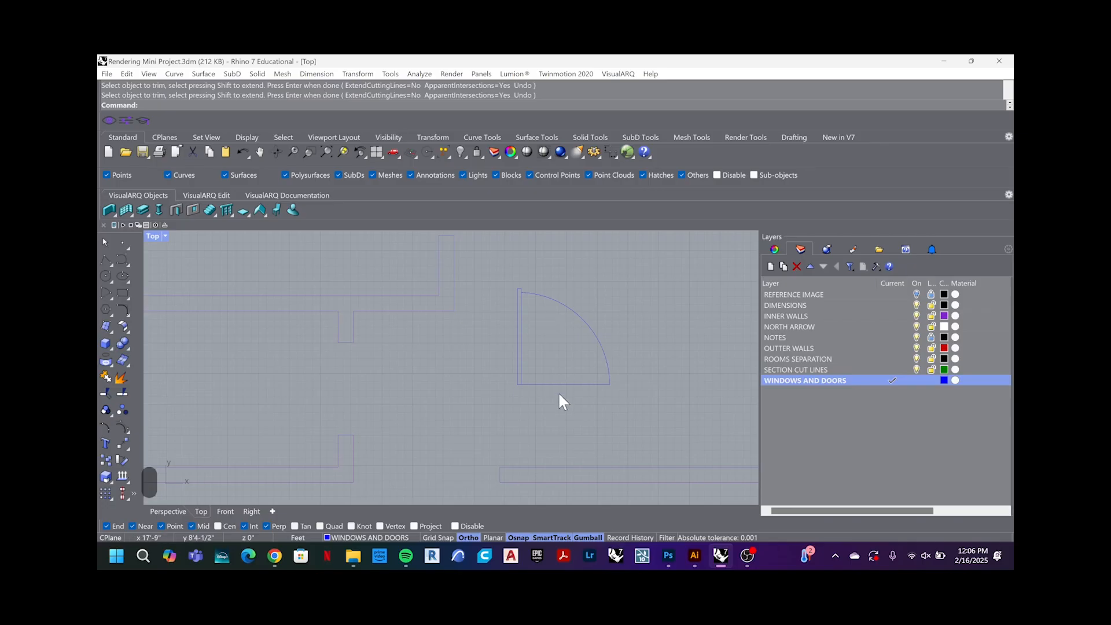
Step: Delete the horizontal 3' line at the base of the door symbol
scroll(558, 394, up, 2)
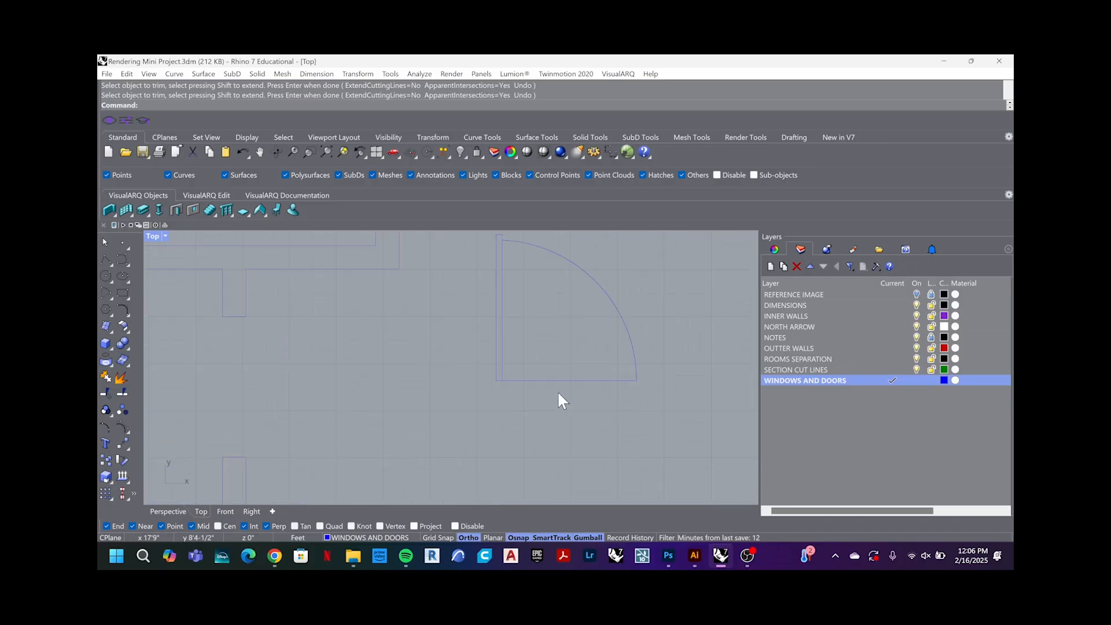
scroll(559, 400, down, 3)
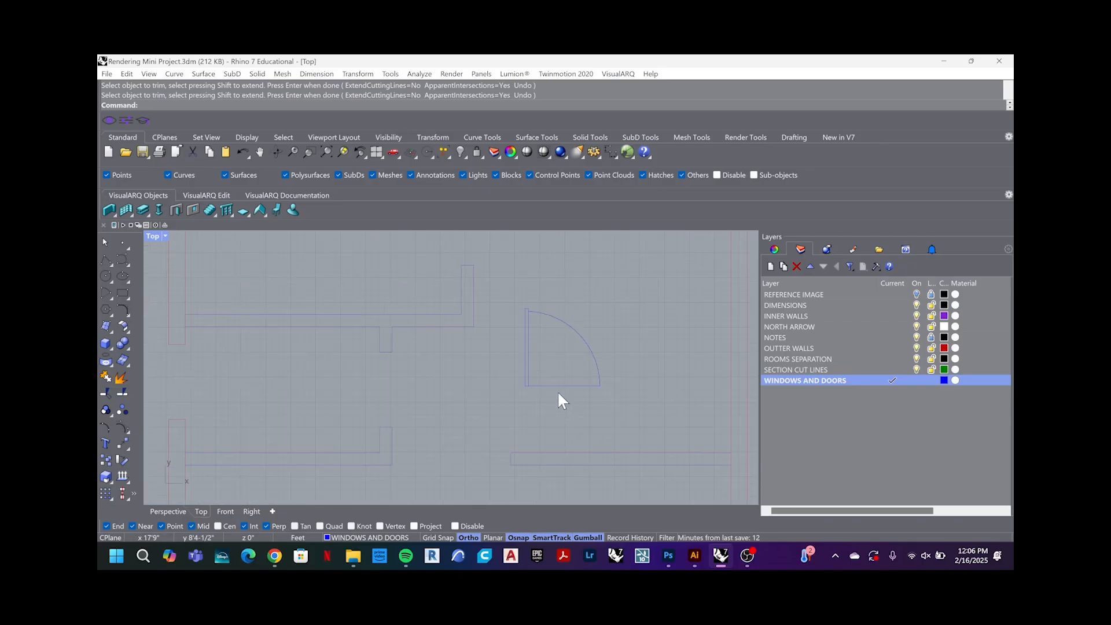
scroll(558, 394, up, 2)
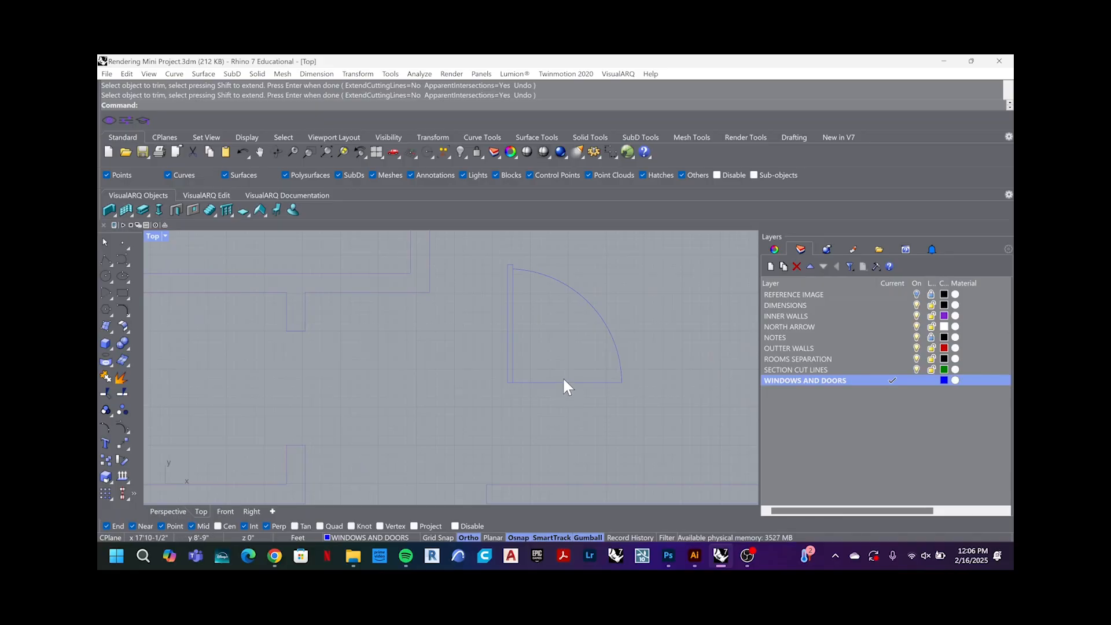
click(564, 382)
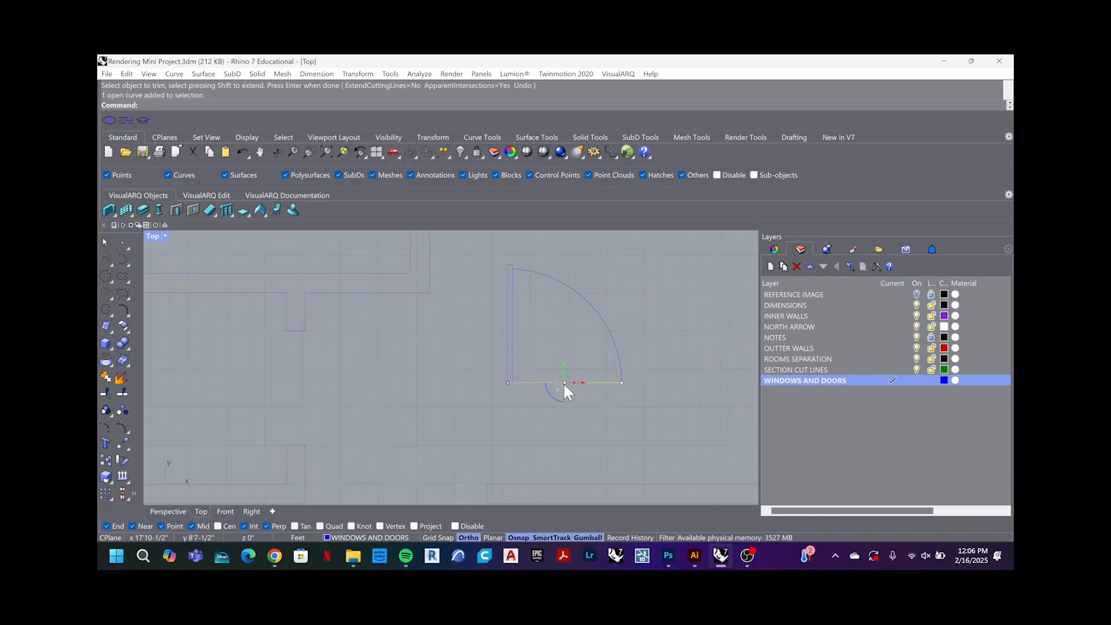
key(Delete)
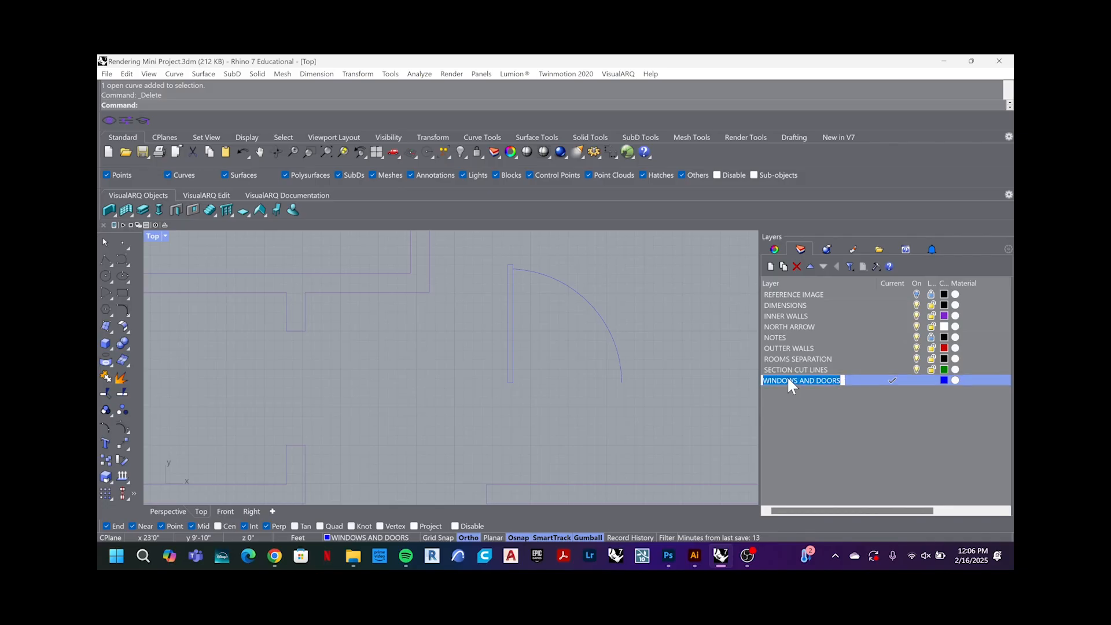
Step: Create a sublayer named OPENING under the WINDOWS AND DOORS layer
click(785, 268)
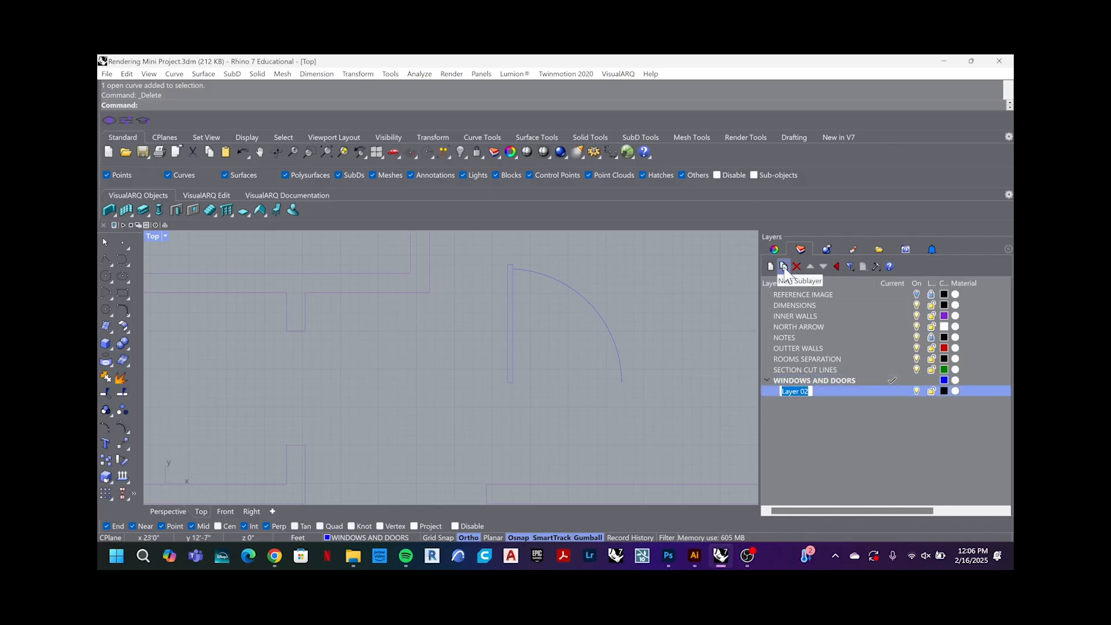
key(Caps_Lock)
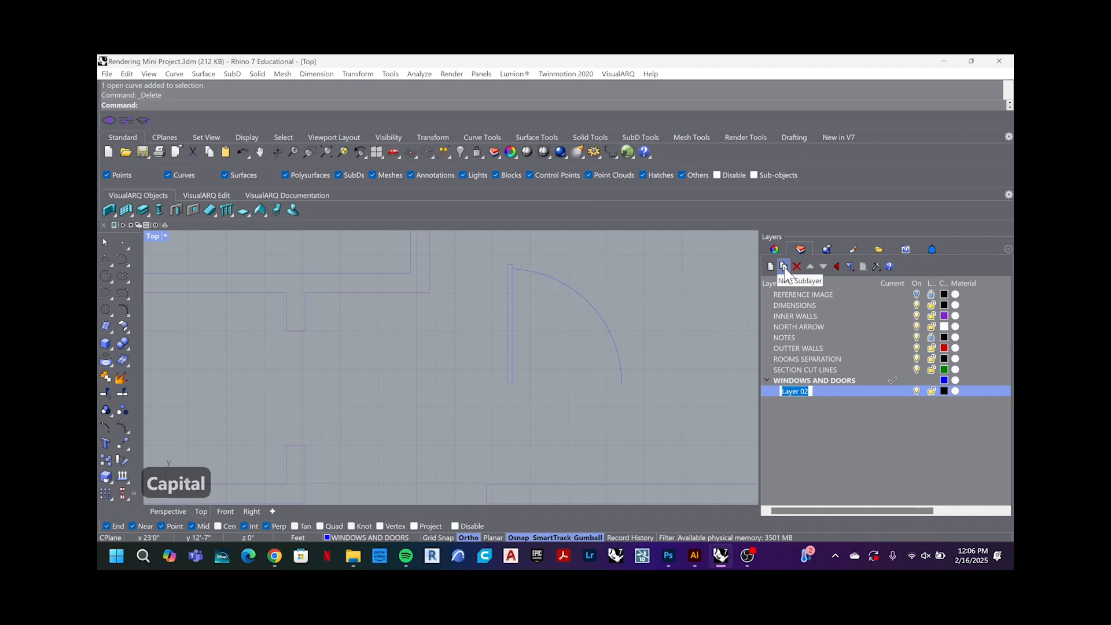
text(OPENING)
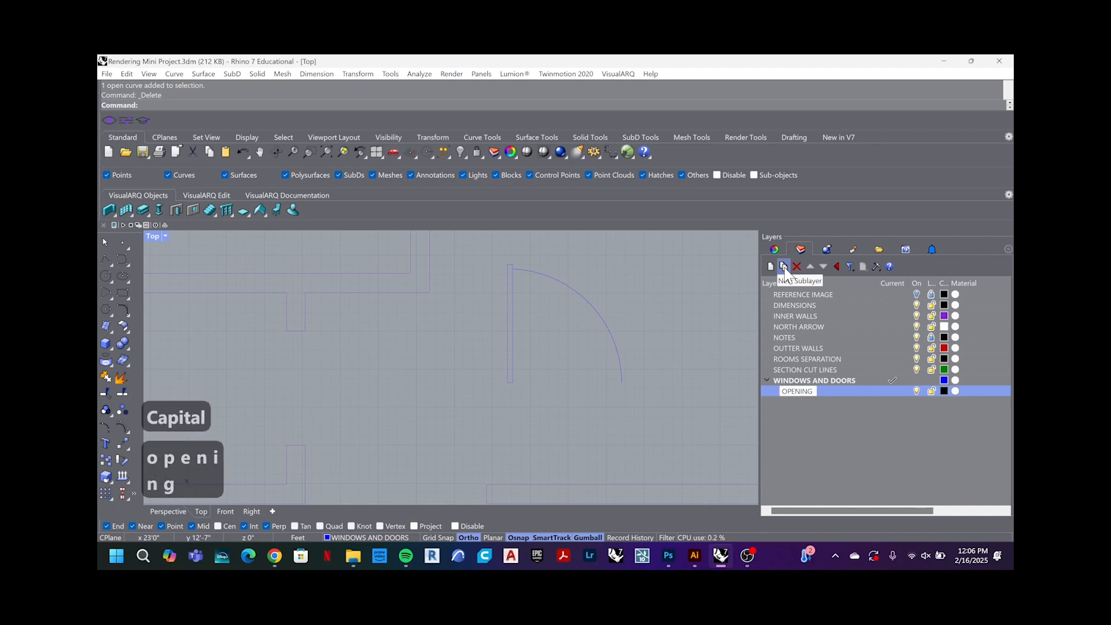
click(764, 454)
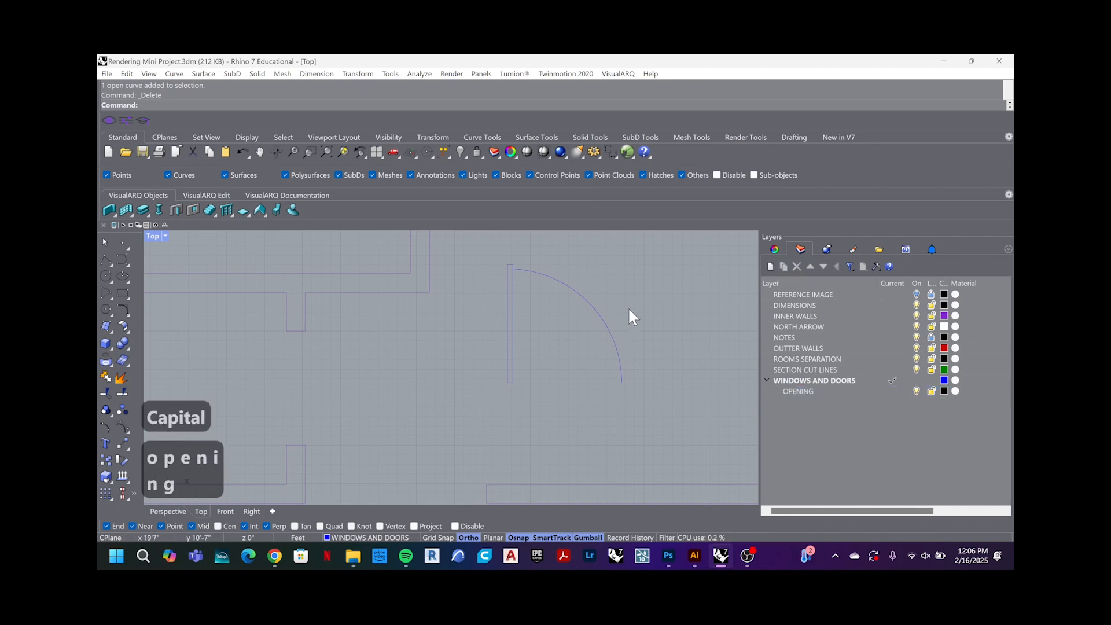
Step: Move the door's quarter swing arc to the OPENING sublayer, leaving the panel rectangle on its layer
drag(629, 305, 579, 357)
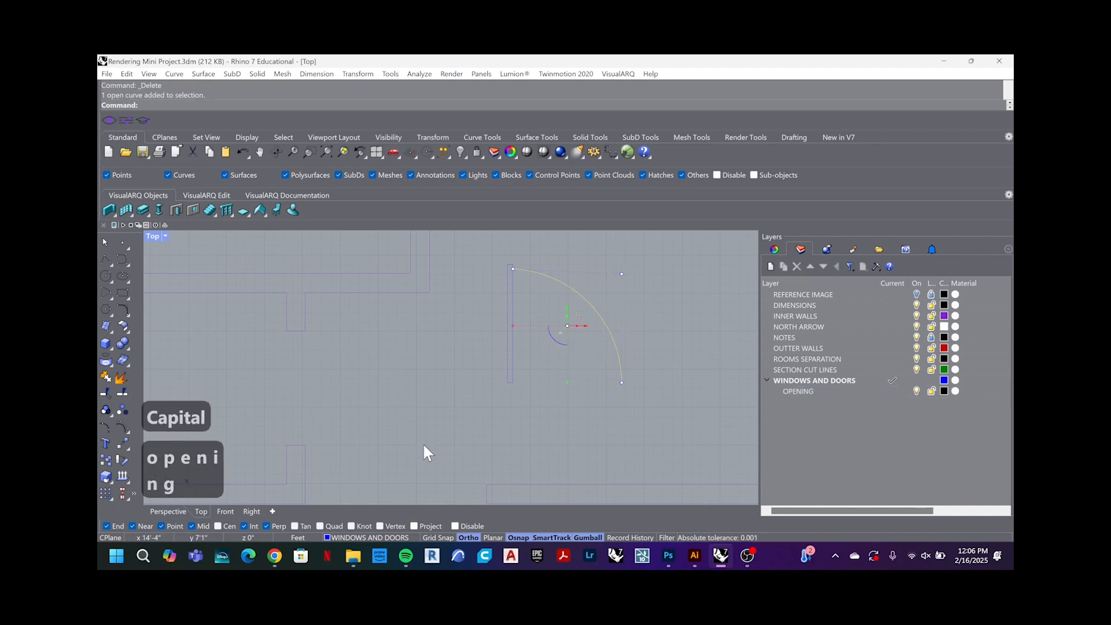
click(346, 537)
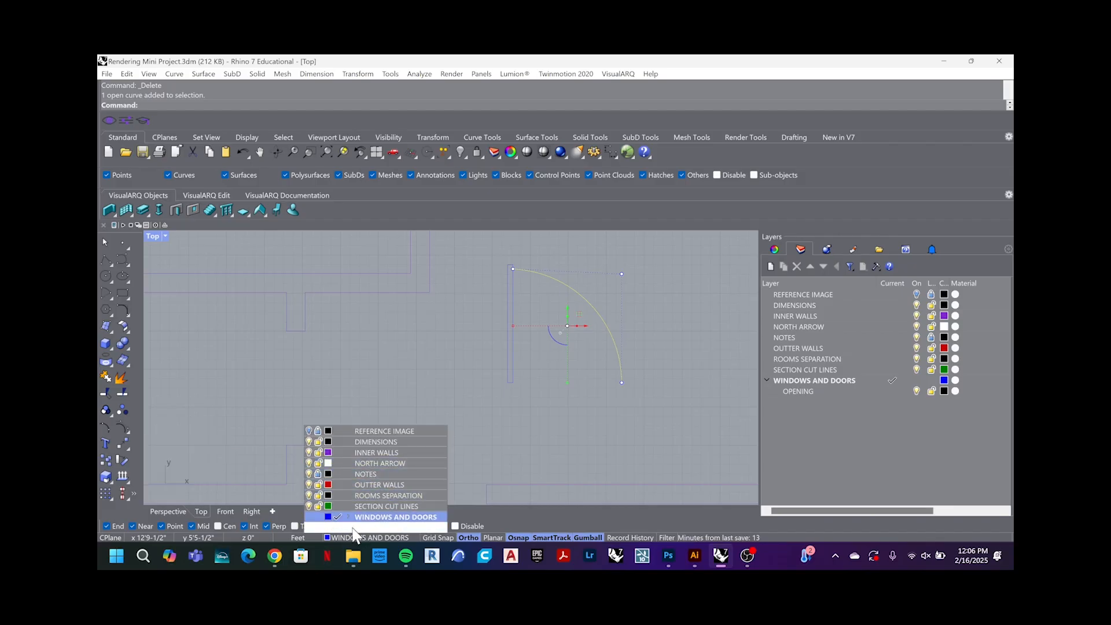
click(348, 517)
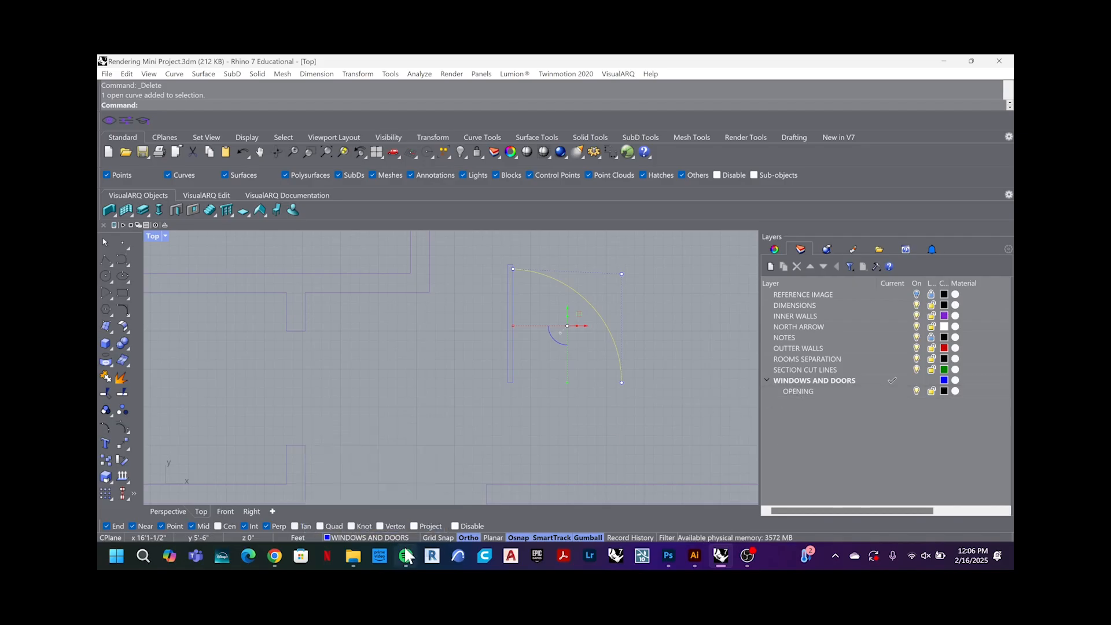
click(386, 537)
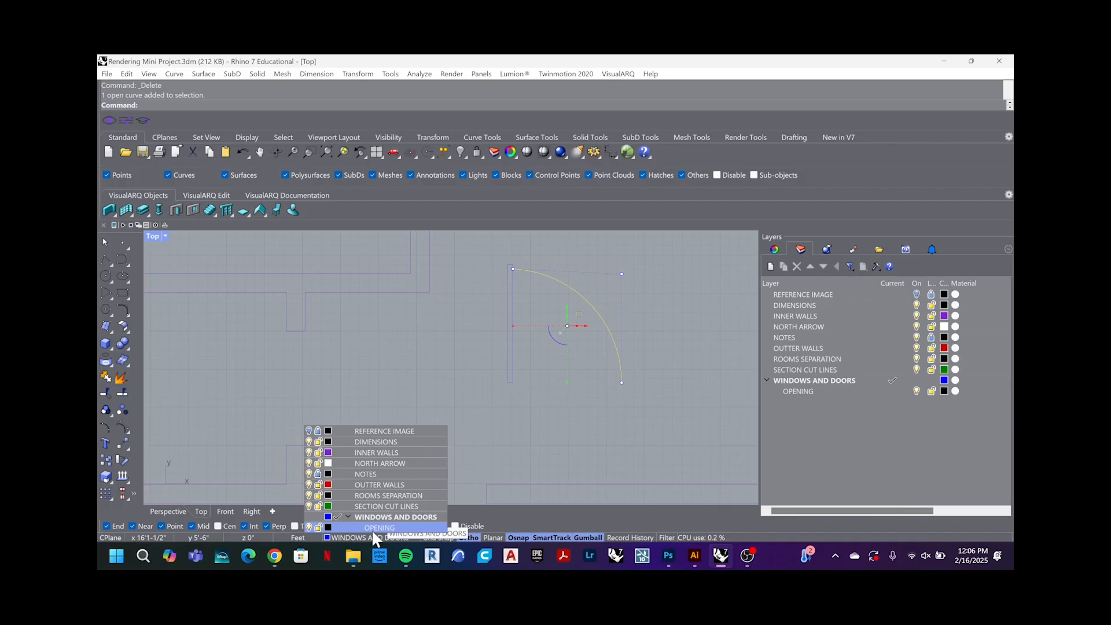
click(372, 531)
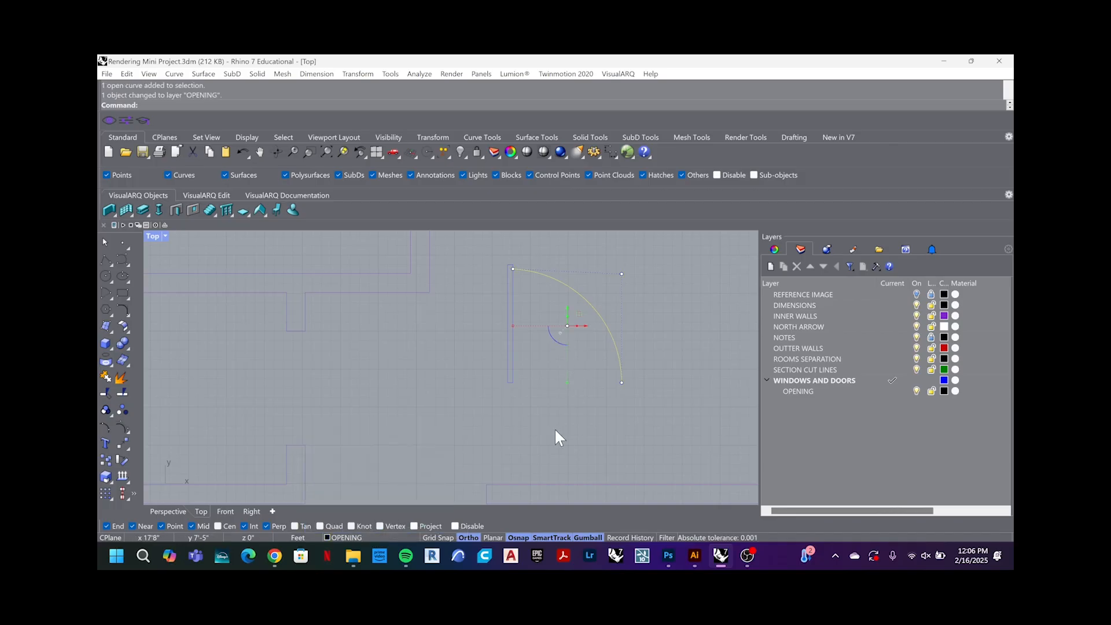
key(Escape)
scroll(581, 331, down, 2)
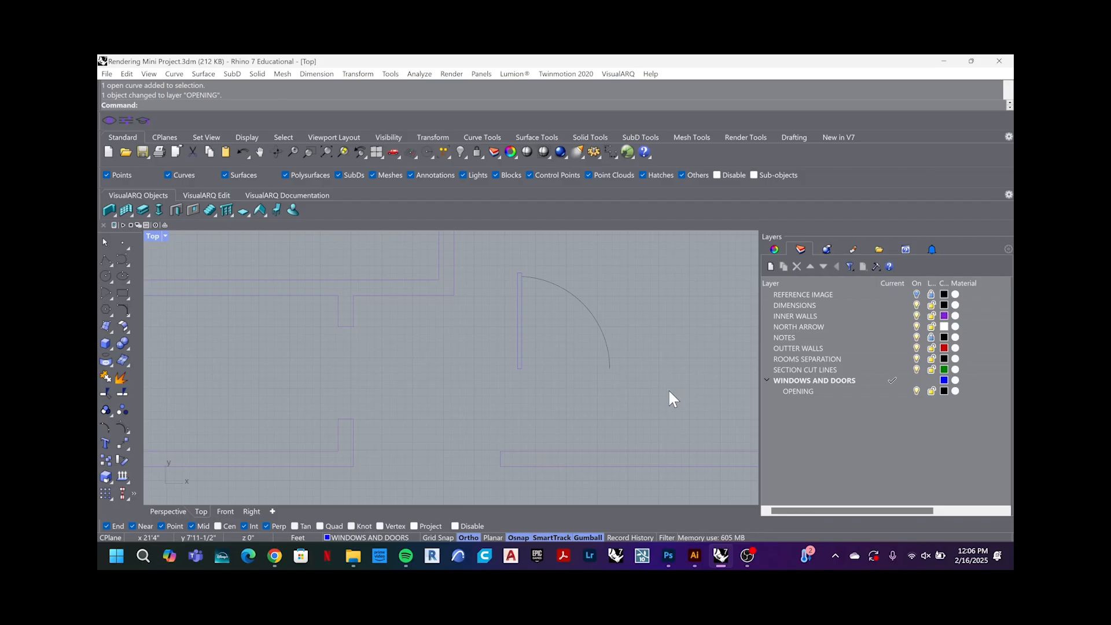
drag(668, 388, 476, 242)
drag(662, 451, 498, 242)
key(ctrl+z)
key(Escape)
key(Escape)
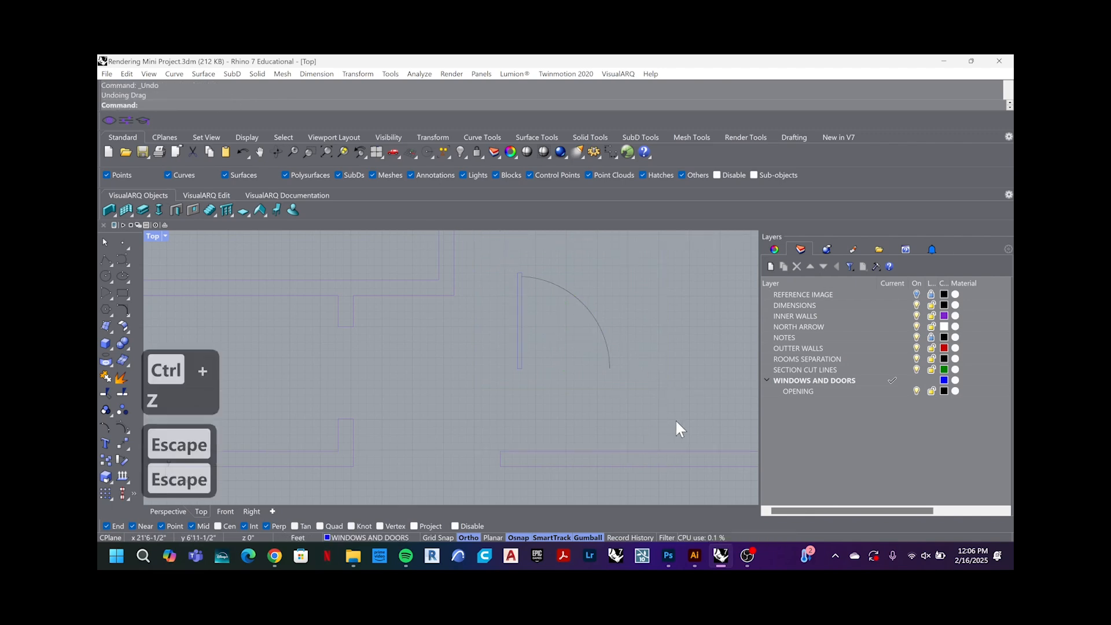
Step: Group the door leaf and its swing arc into one object
drag(676, 419, 497, 255)
text(gro)
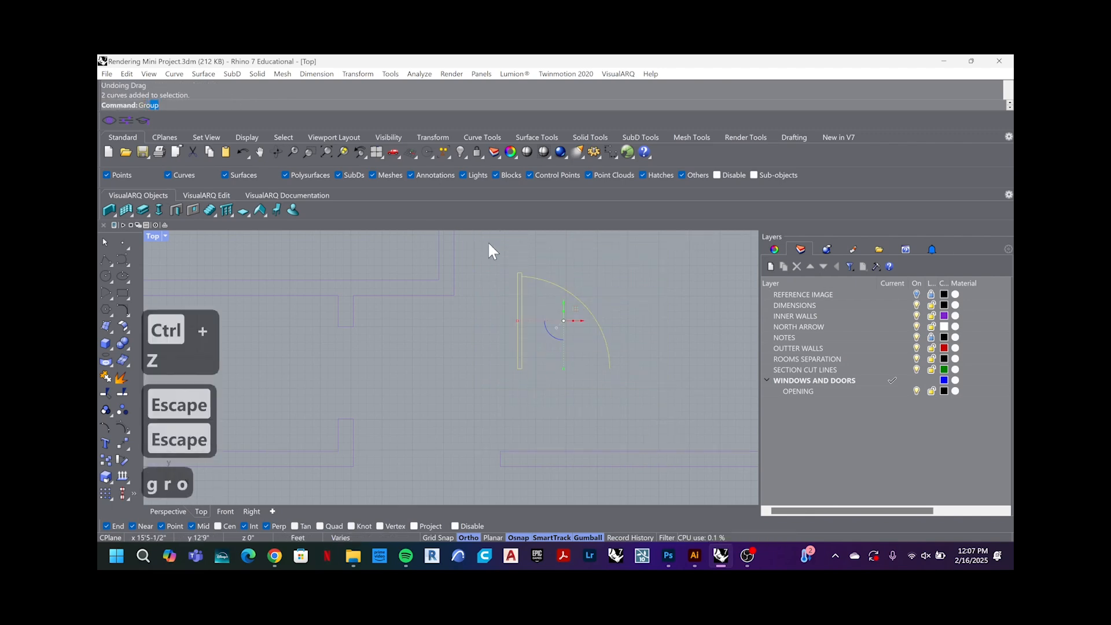
key(Return)
Step: Move the grouped door by its arc's free end to the right wall corner of the upper-right room's doorway
scroll(525, 288, down, 11)
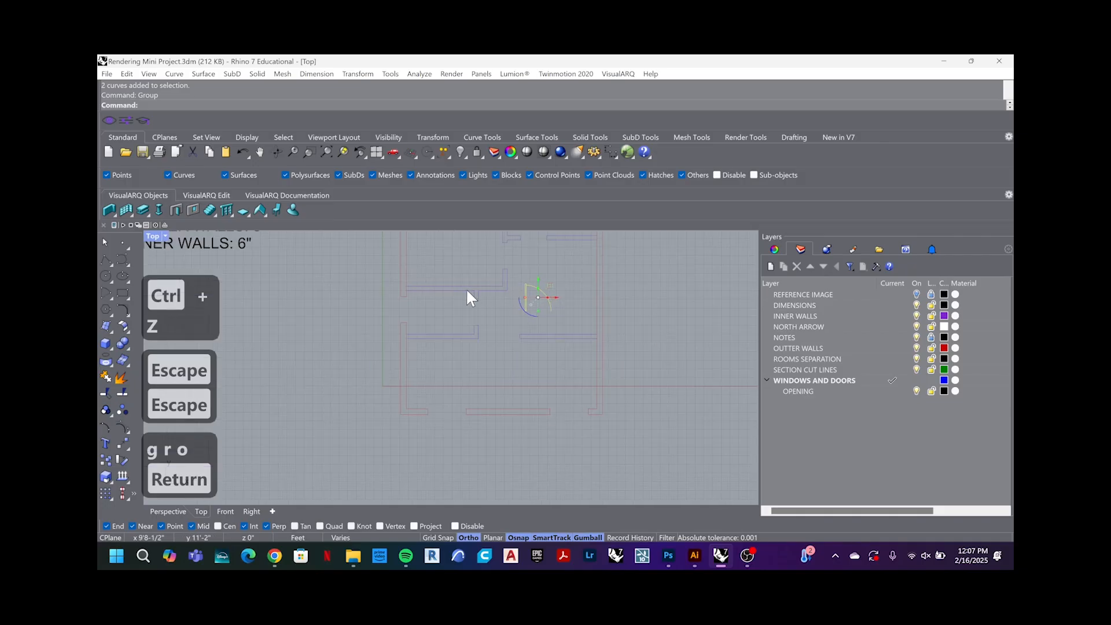
scroll(466, 288, up, 2)
right_drag(467, 288, 456, 374)
scroll(524, 341, up, 2)
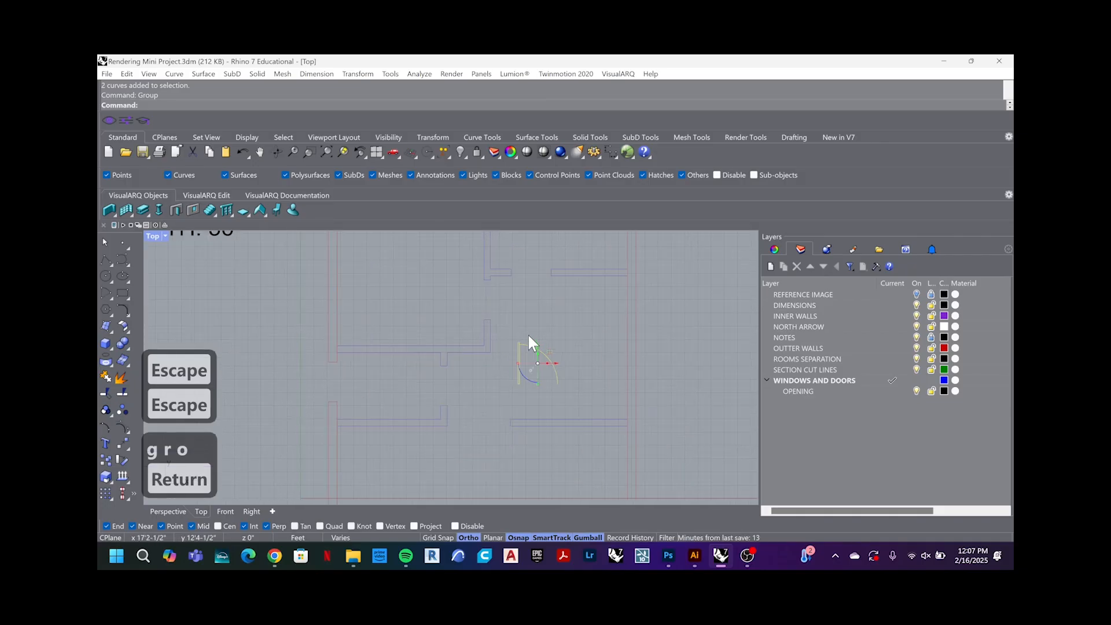
text(move)
key(Return)
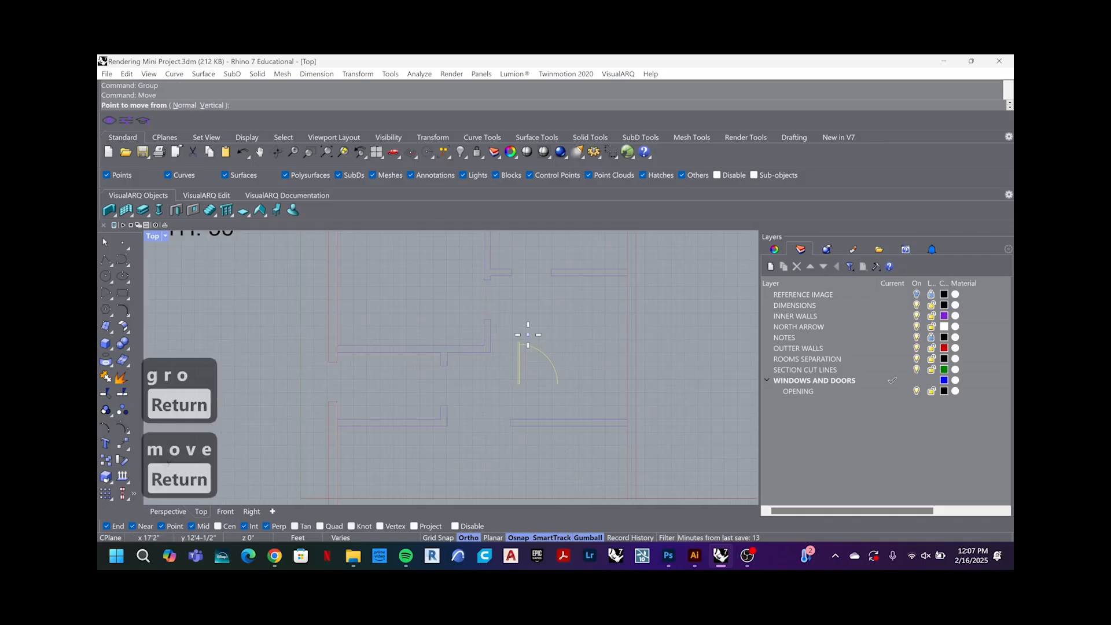
click(558, 383)
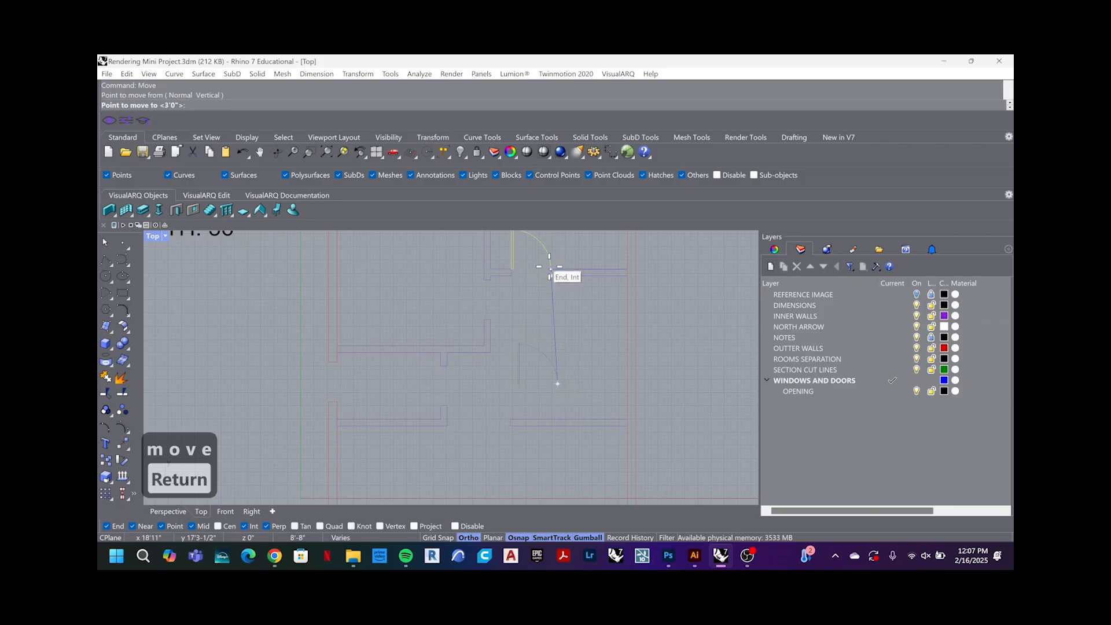
click(550, 277)
Step: Copy the door from its arc end to the two remaining interior doorways on the left and the left outer wall's doorway
scroll(524, 337, down, 2)
text(c)
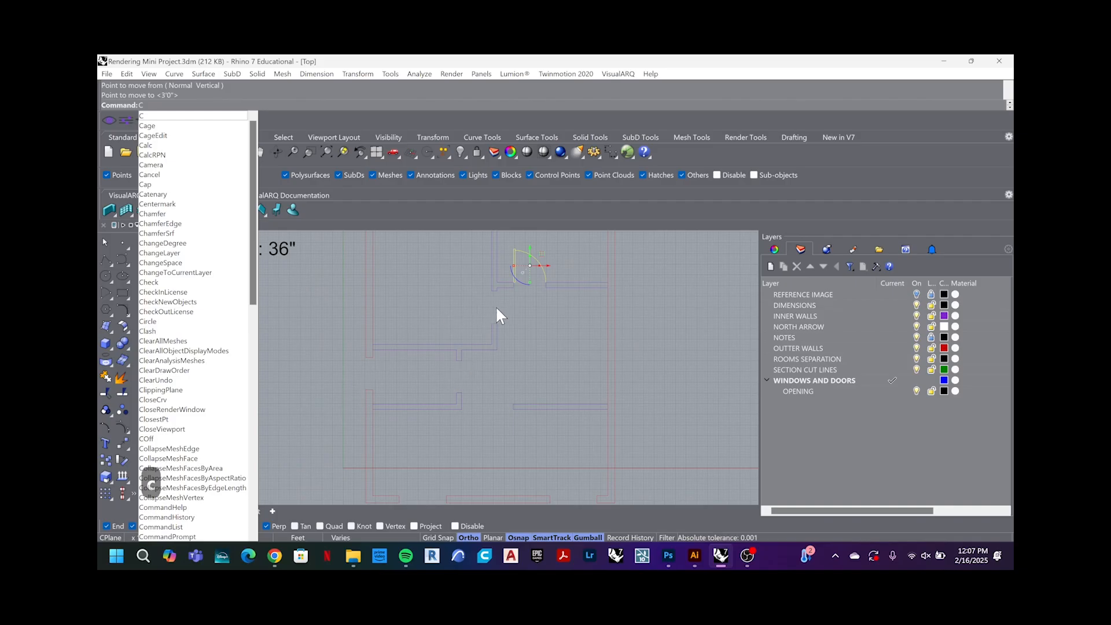
text(opy)
key(Return)
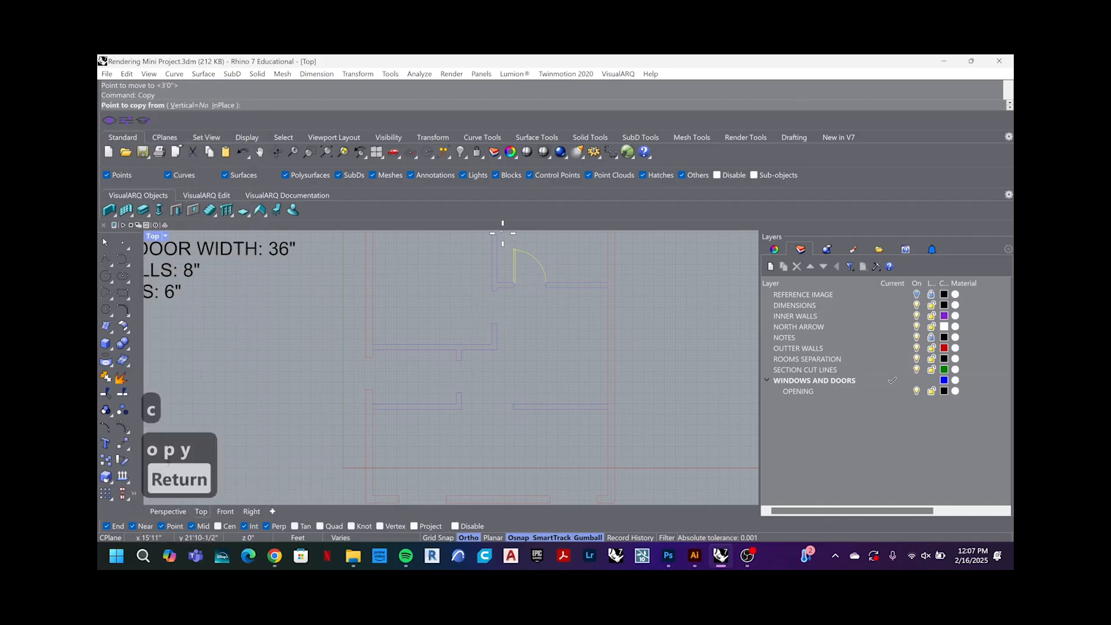
click(547, 285)
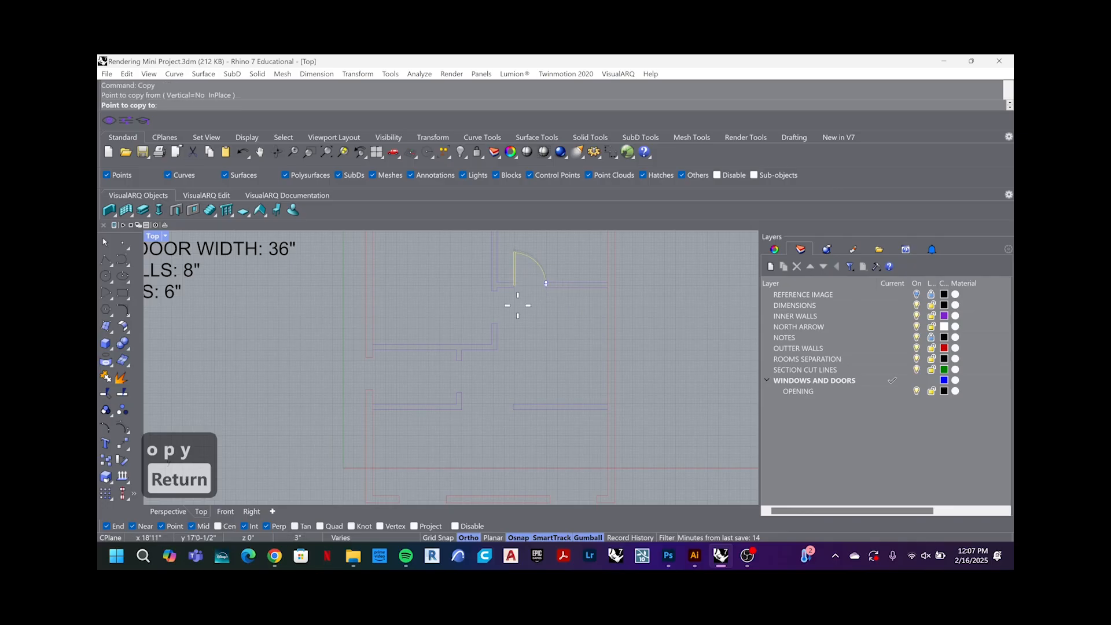
scroll(517, 305, up, 3)
click(486, 264)
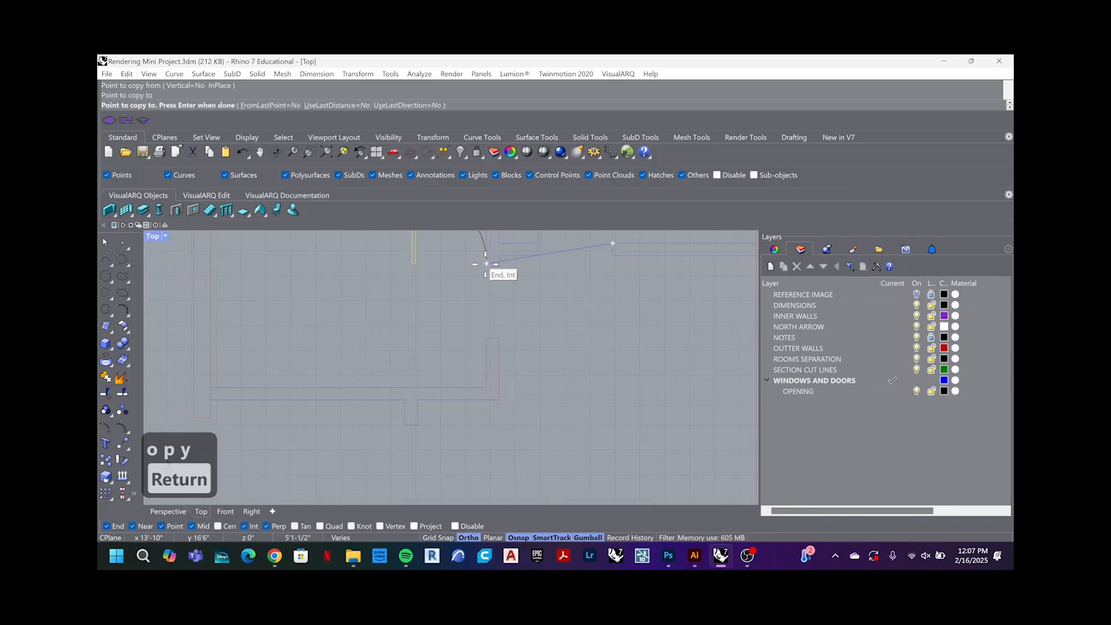
scroll(476, 367, down, 4)
scroll(425, 418, up, 2)
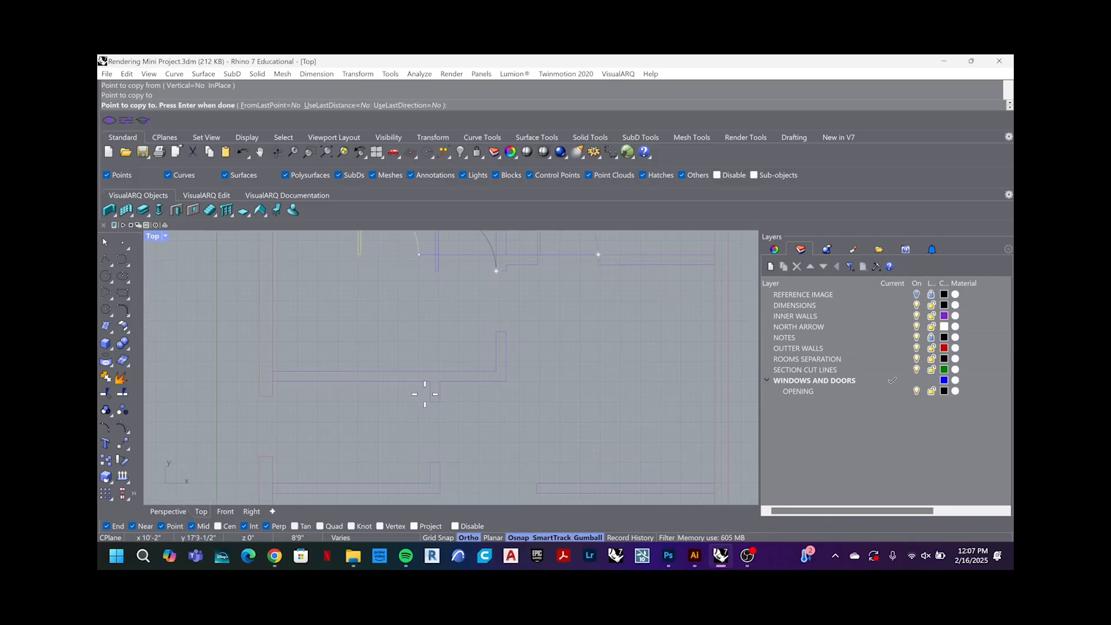
click(434, 399)
scroll(434, 399, down, 3)
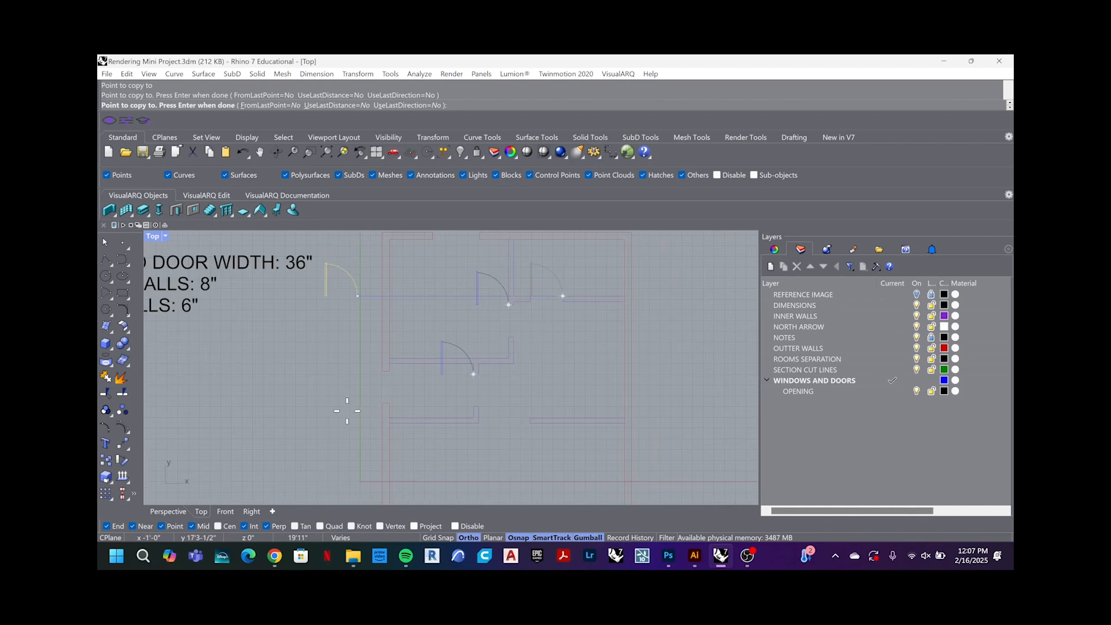
scroll(347, 411, up, 1)
click(400, 350)
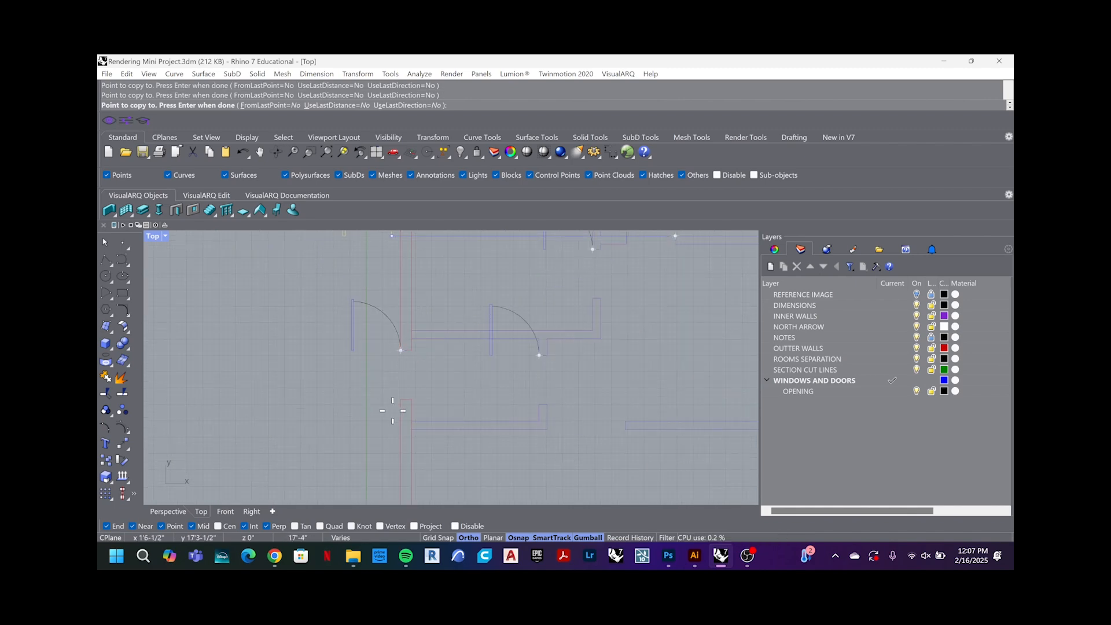
key(Return)
Step: Rotate the door copy of the upper-left room 90 degrees counterclockwise about its arc end so it spans the vertical doorway
scroll(454, 425, down, 2)
scroll(540, 328, up, 1)
scroll(509, 300, up, 1)
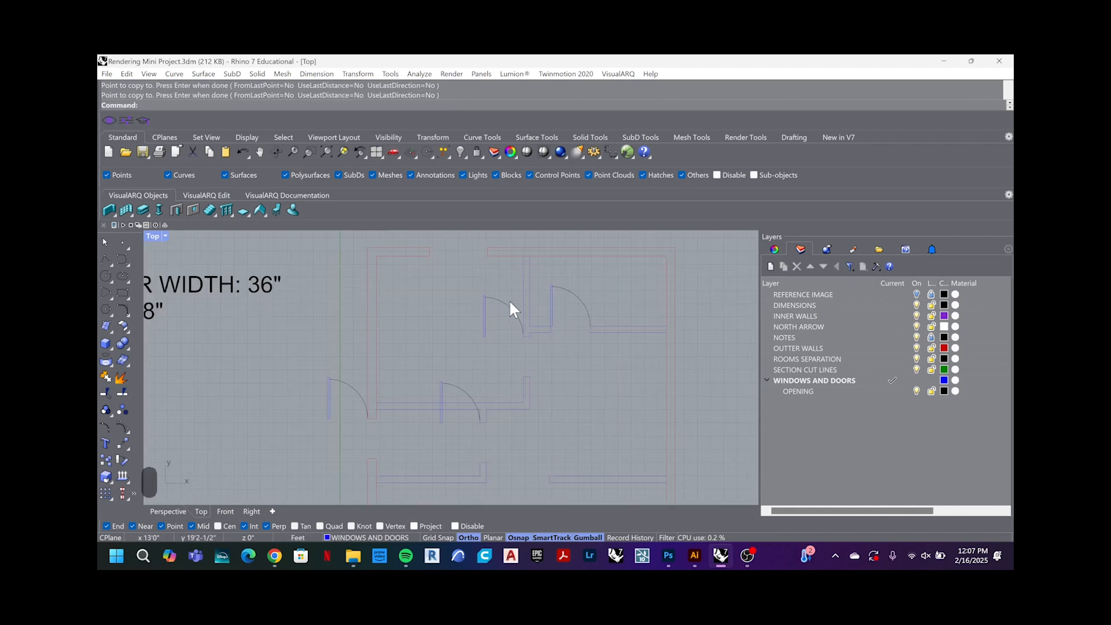
scroll(510, 302, up, 1)
scroll(496, 322, down, 1)
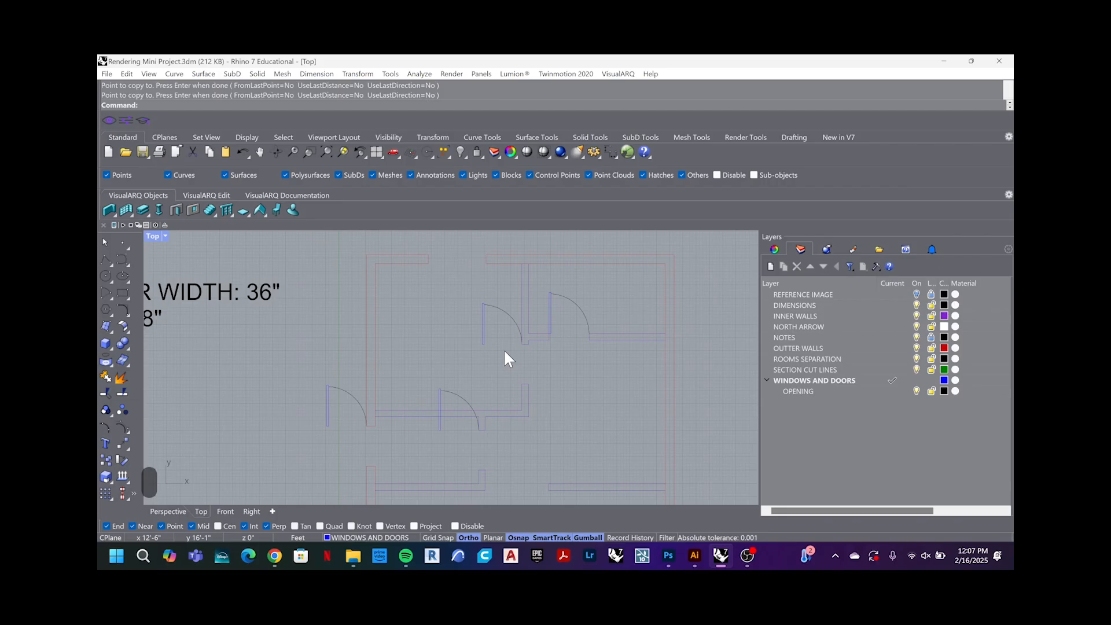
click(494, 309)
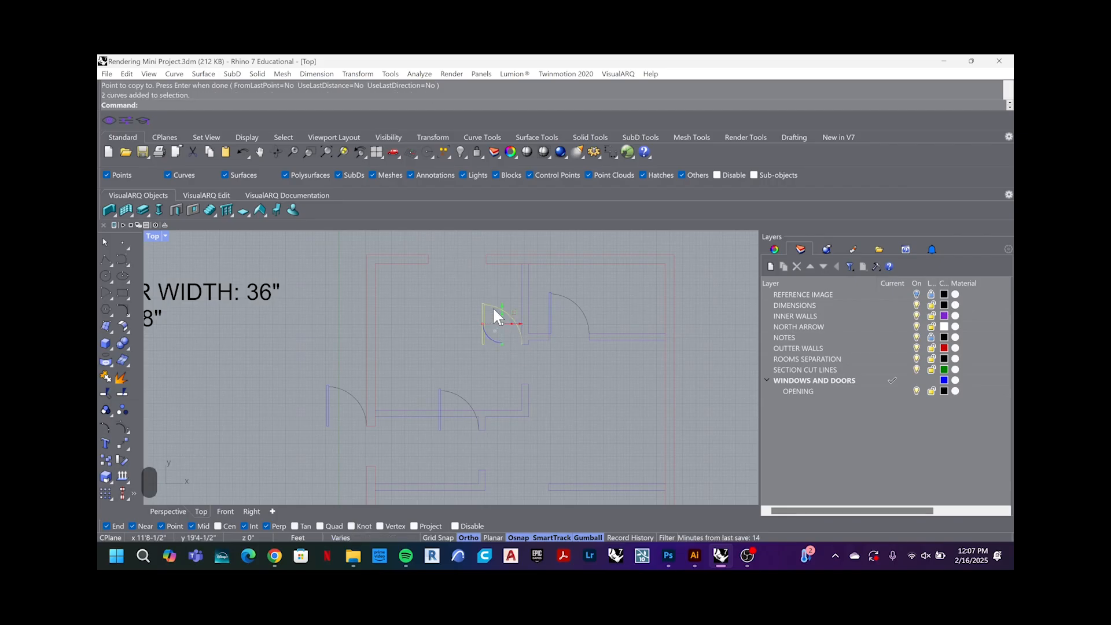
text(rot)
key(Return)
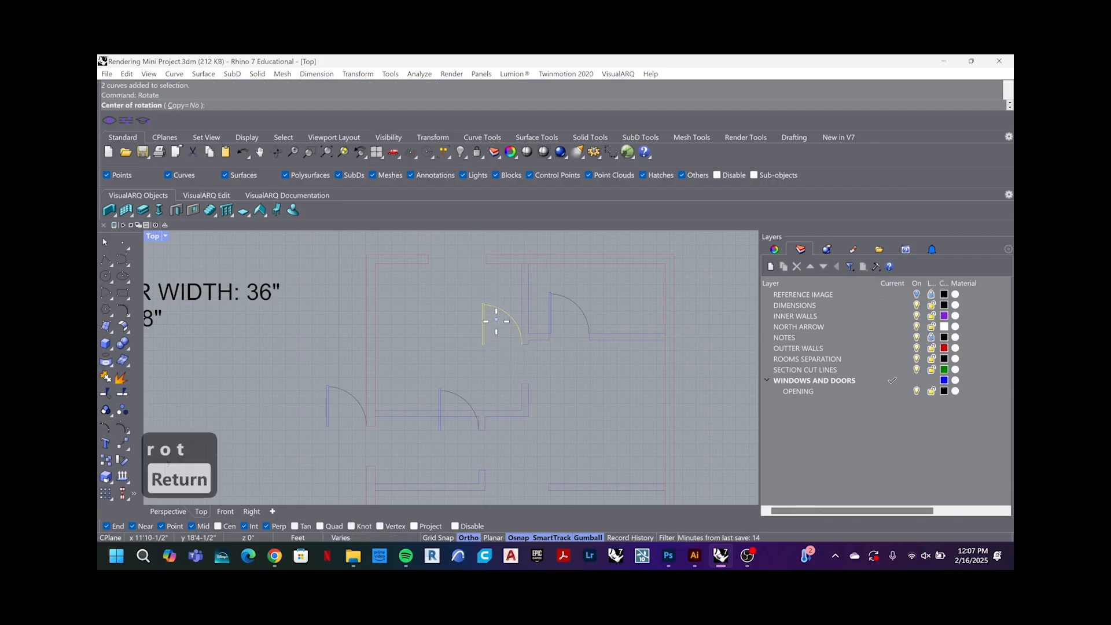
scroll(503, 341, up, 5)
click(556, 332)
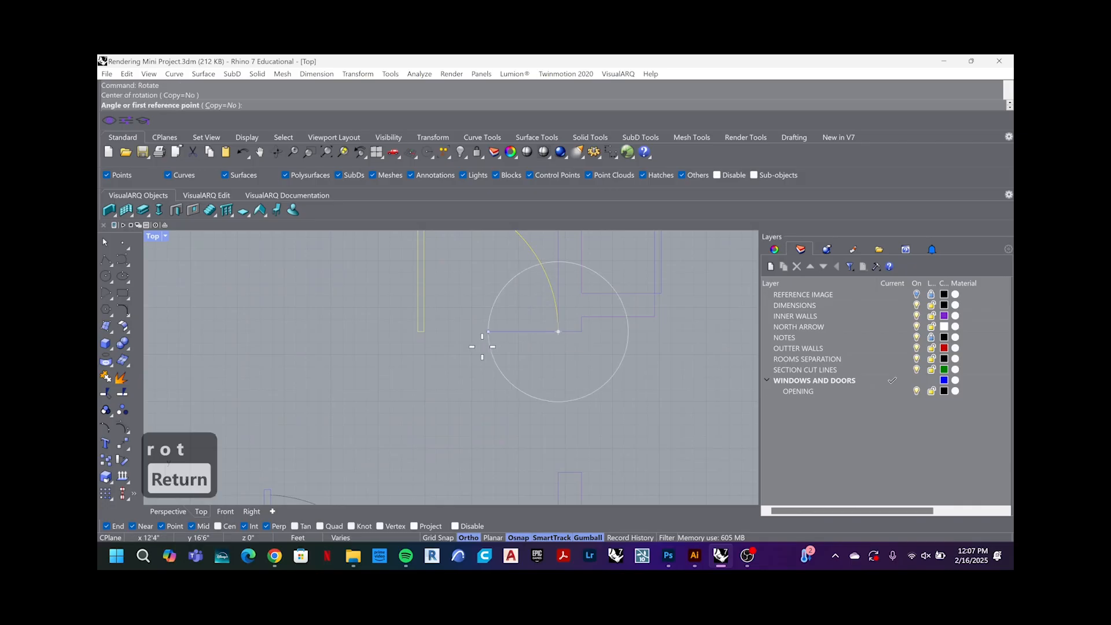
click(417, 331)
scroll(498, 358, down, 4)
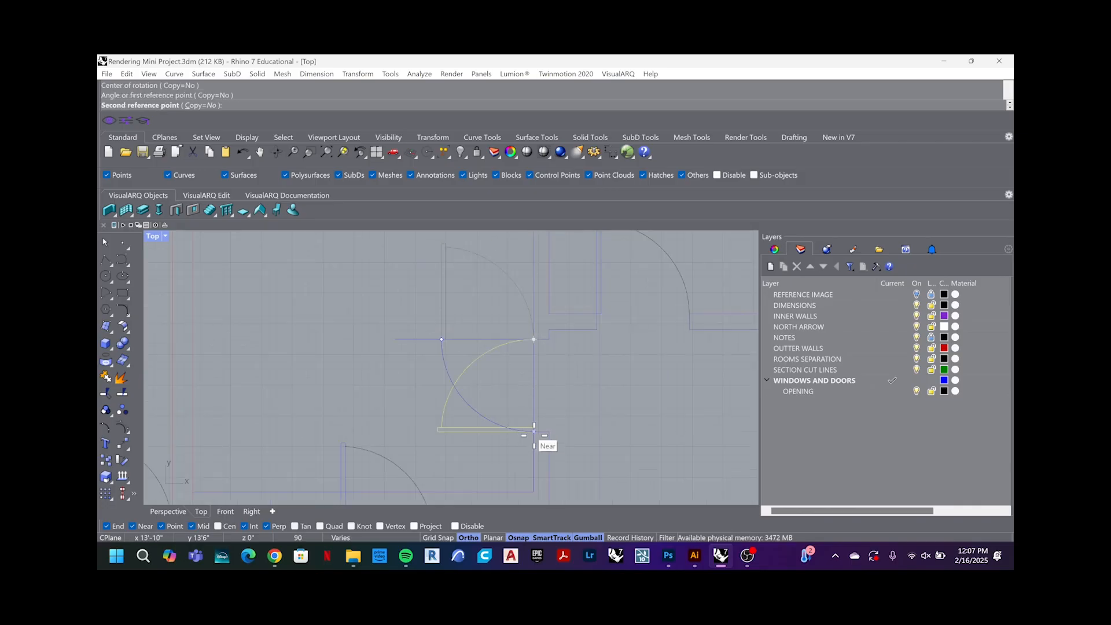
click(534, 431)
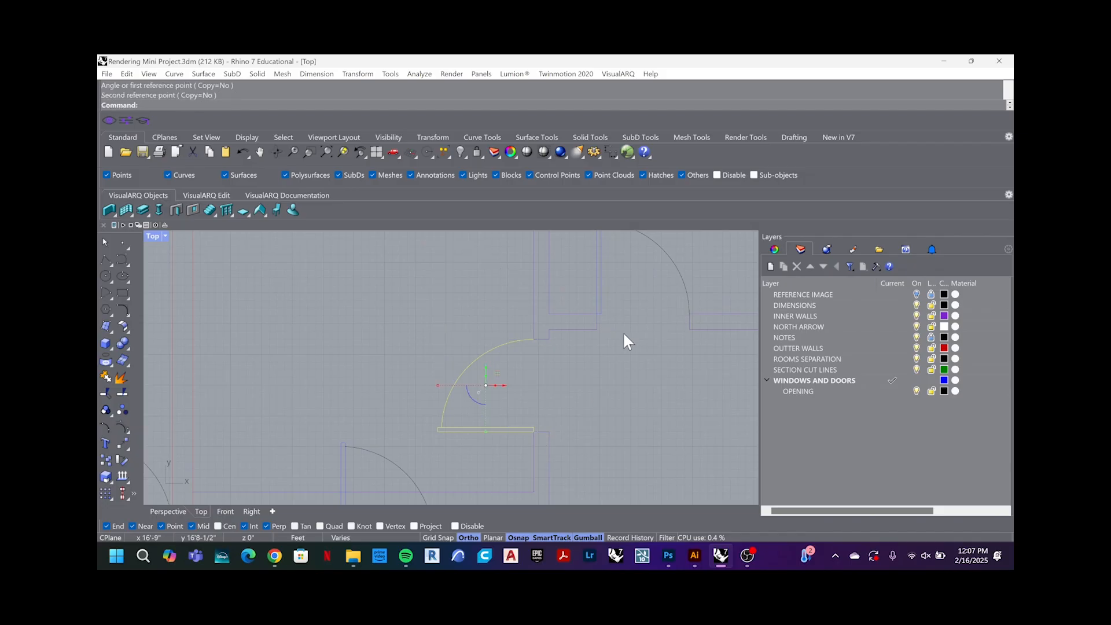
Step: Rotate the lower interior door copy 90 degrees counterclockwise about its arc end, with the leaf at the doorway's lower wall end
scroll(622, 331, down, 3)
click(412, 453)
click(477, 402)
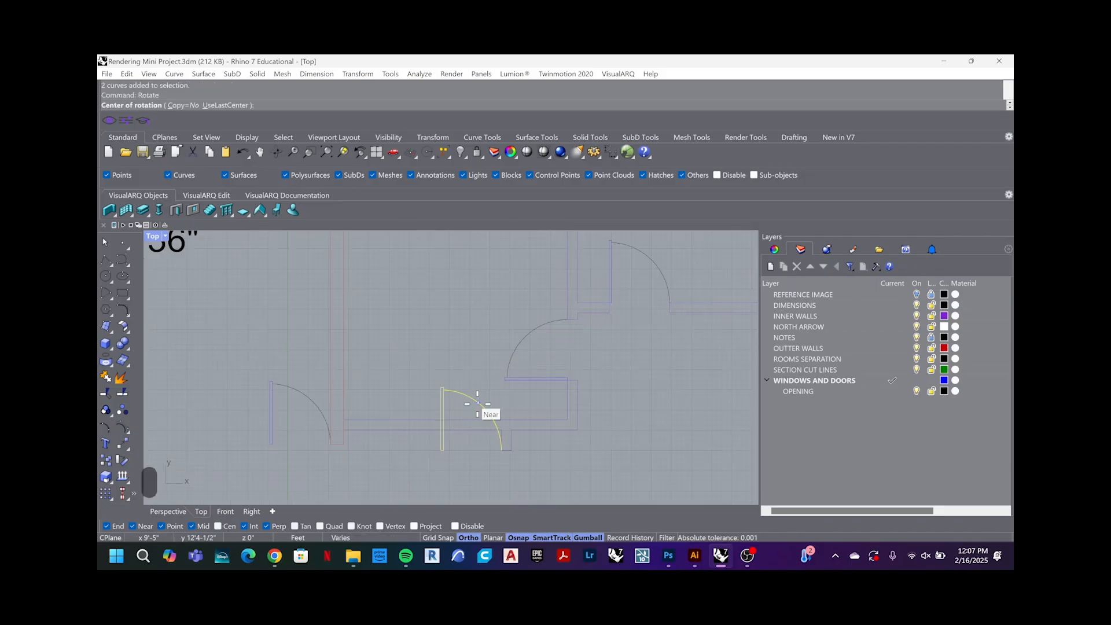
key(Return)
scroll(497, 452, up, 3)
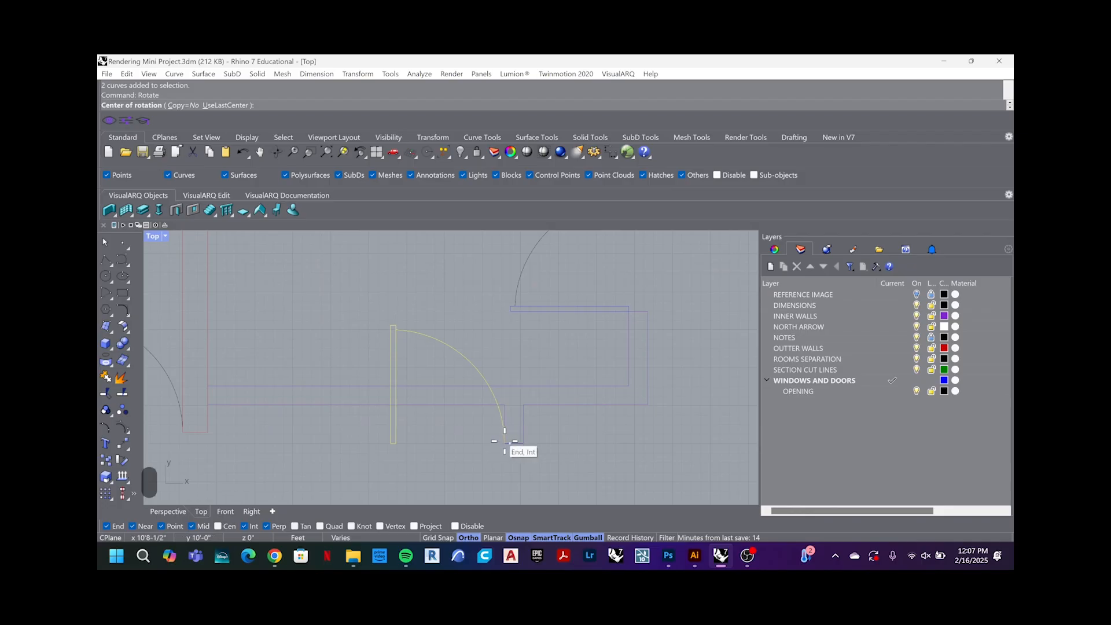
click(504, 444)
click(385, 448)
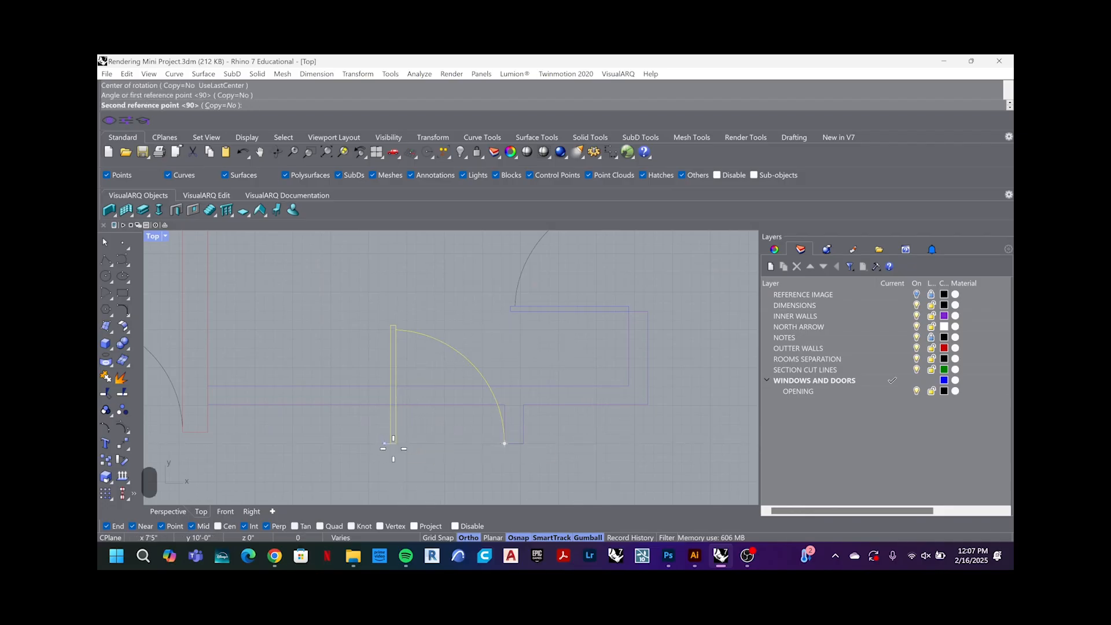
scroll(487, 347, down, 9)
scroll(488, 423, up, 6)
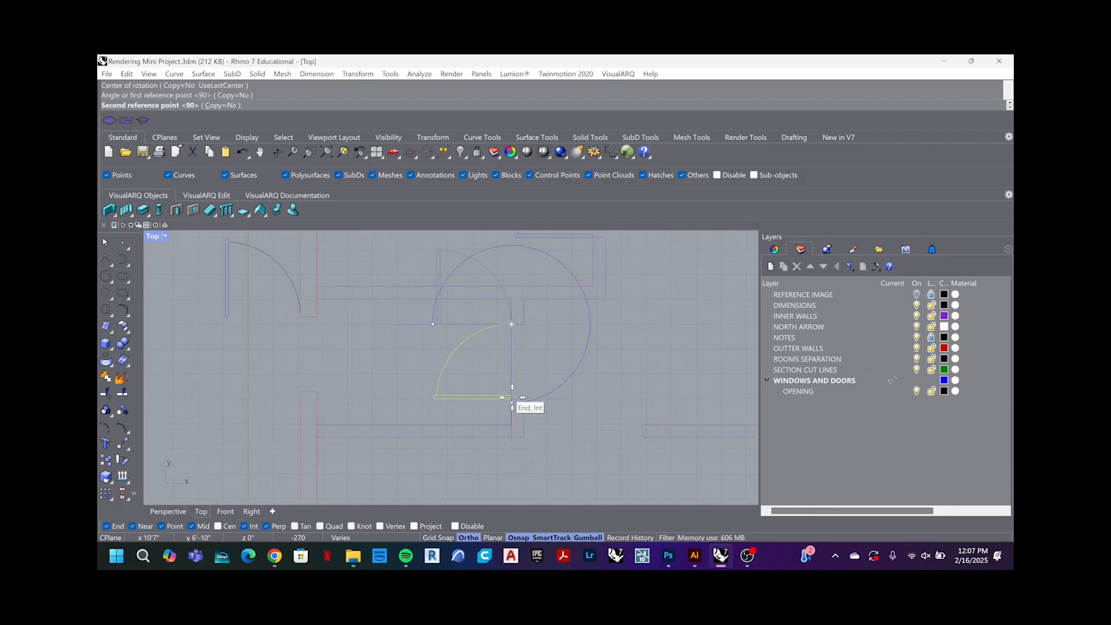
click(511, 400)
Step: Rotate the left outer wall's door copy 90 degrees counterclockwise about its arc end to fit the entrance opening
scroll(507, 402, down, 1)
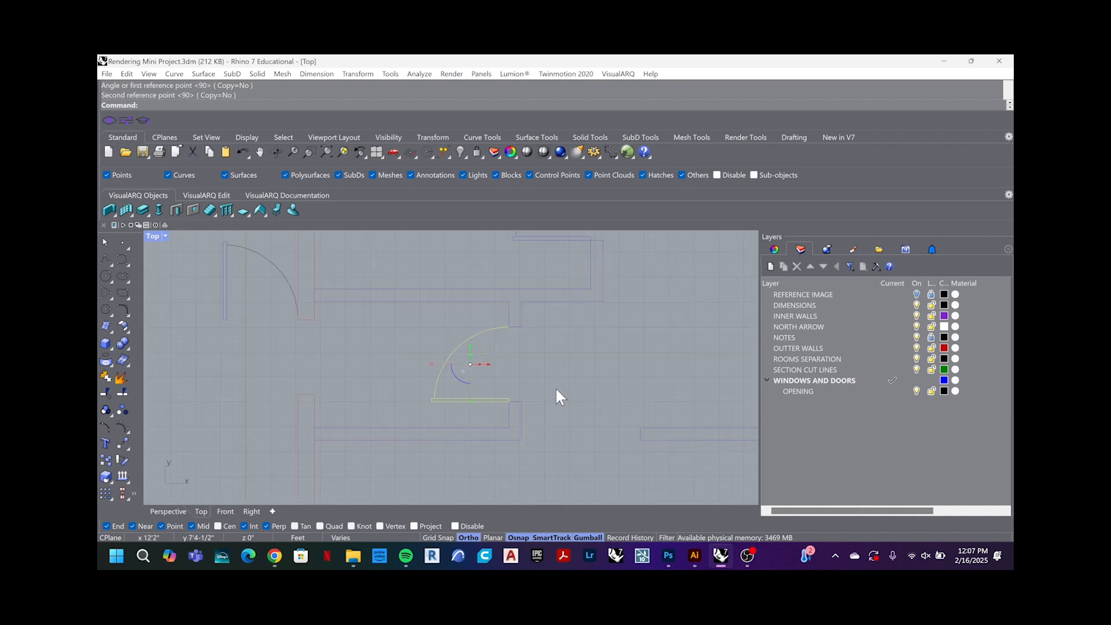
scroll(571, 378, down, 4)
scroll(368, 321, up, 4)
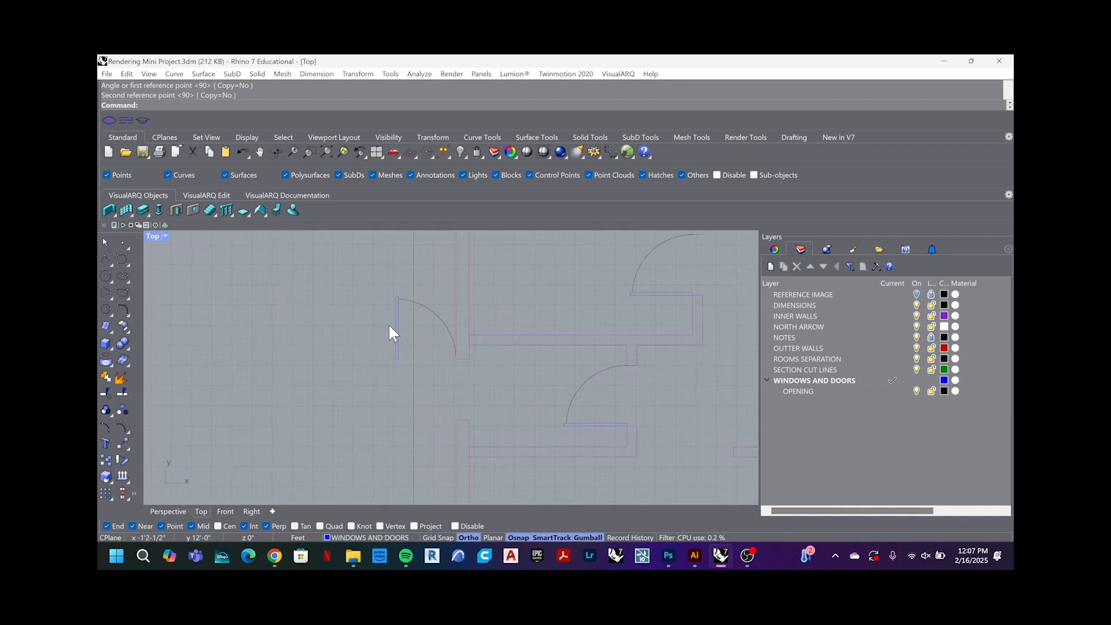
click(394, 324)
key(Return)
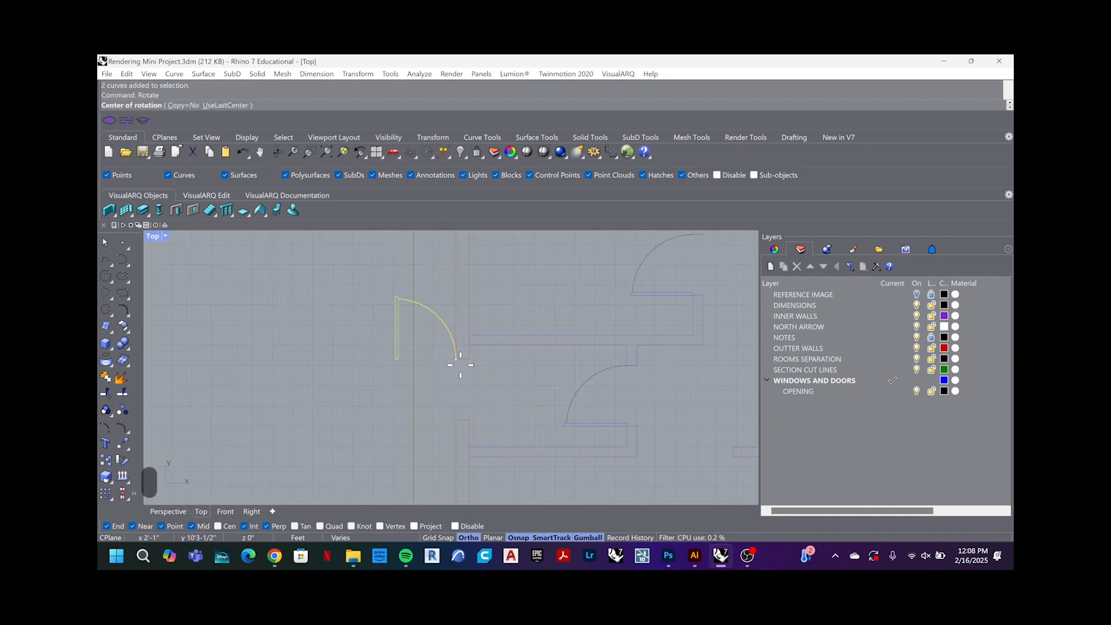
click(456, 357)
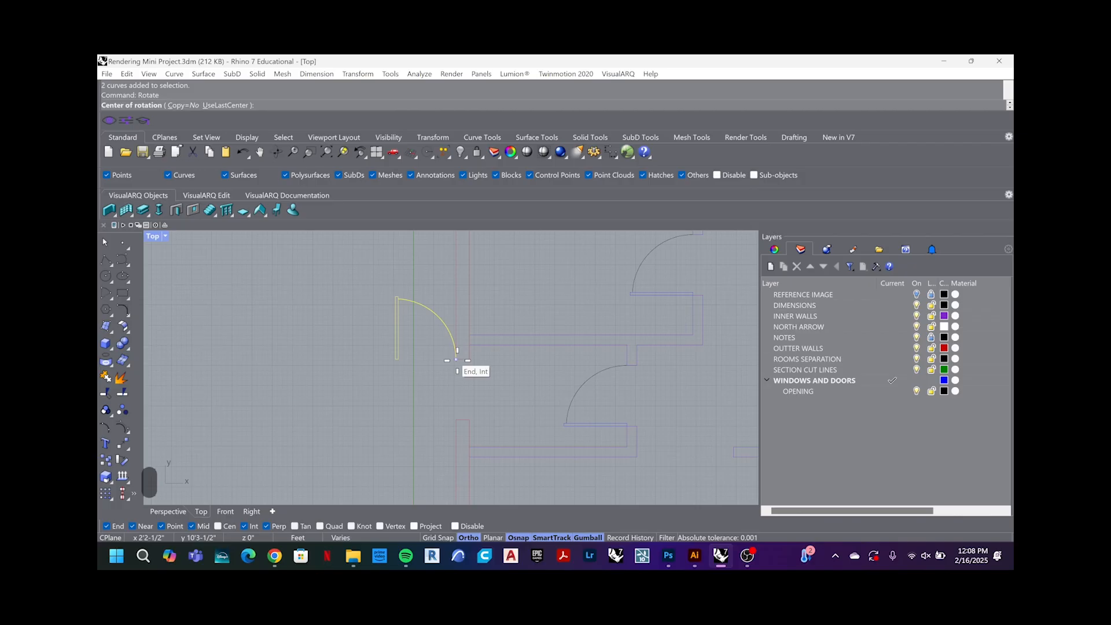
click(394, 363)
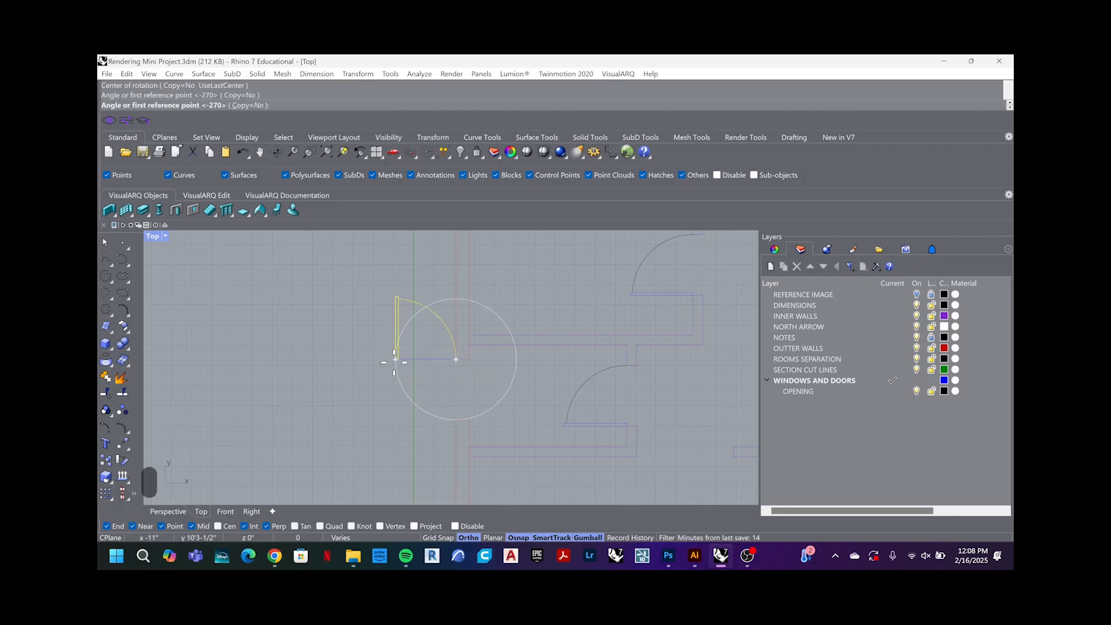
click(455, 421)
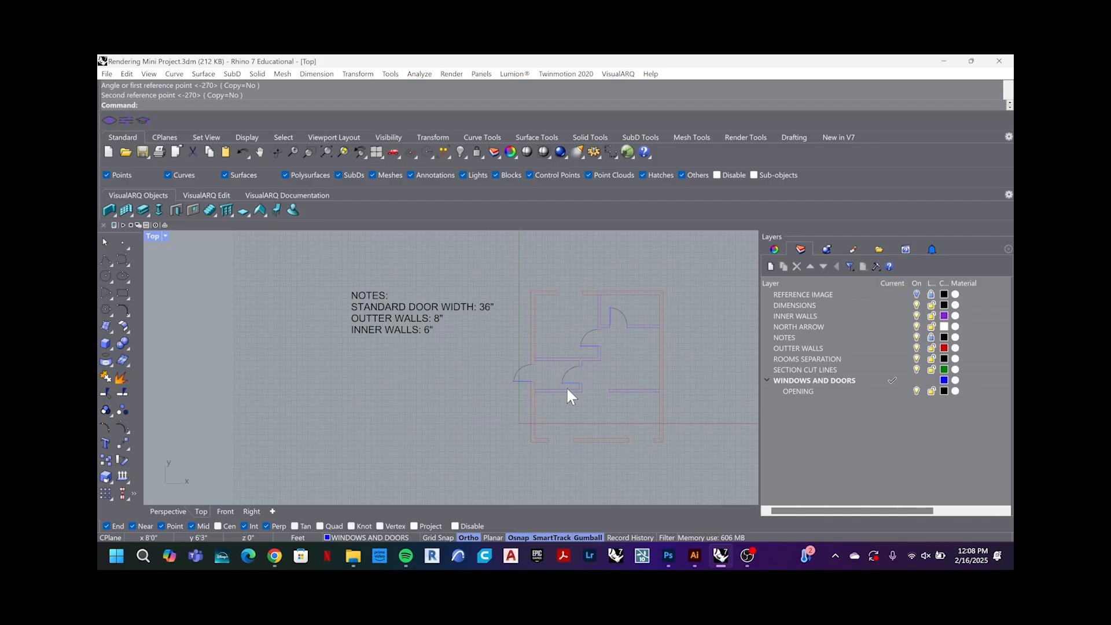
Step: Draw a window line across the upper outer wall's opening, connecting the midpoints of the two wall ends
scroll(566, 387, up, 5)
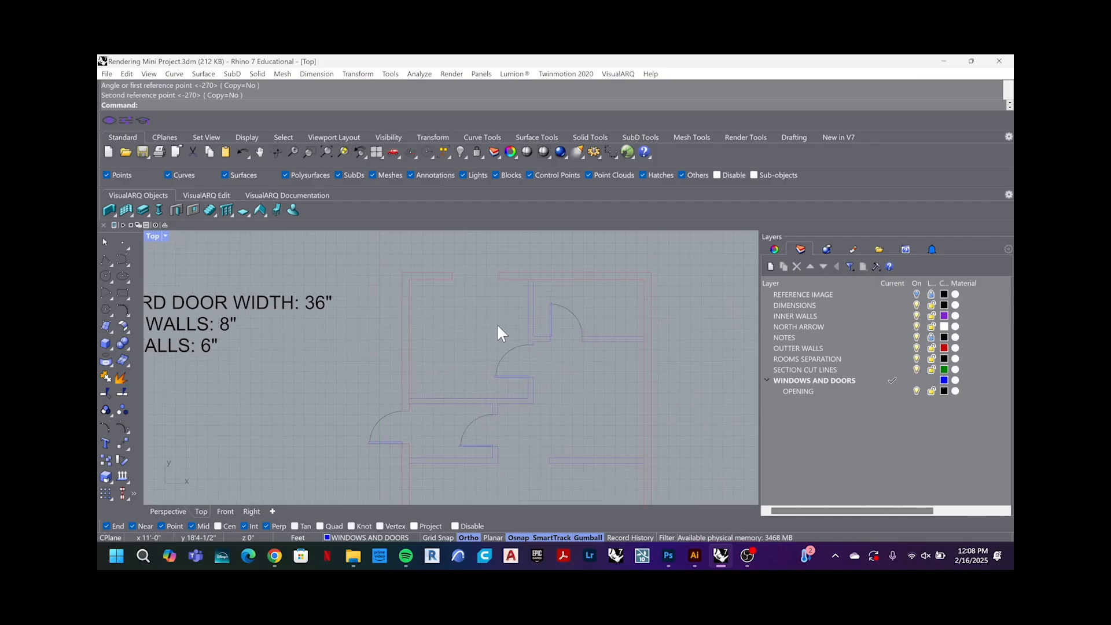
scroll(466, 297, up, 2)
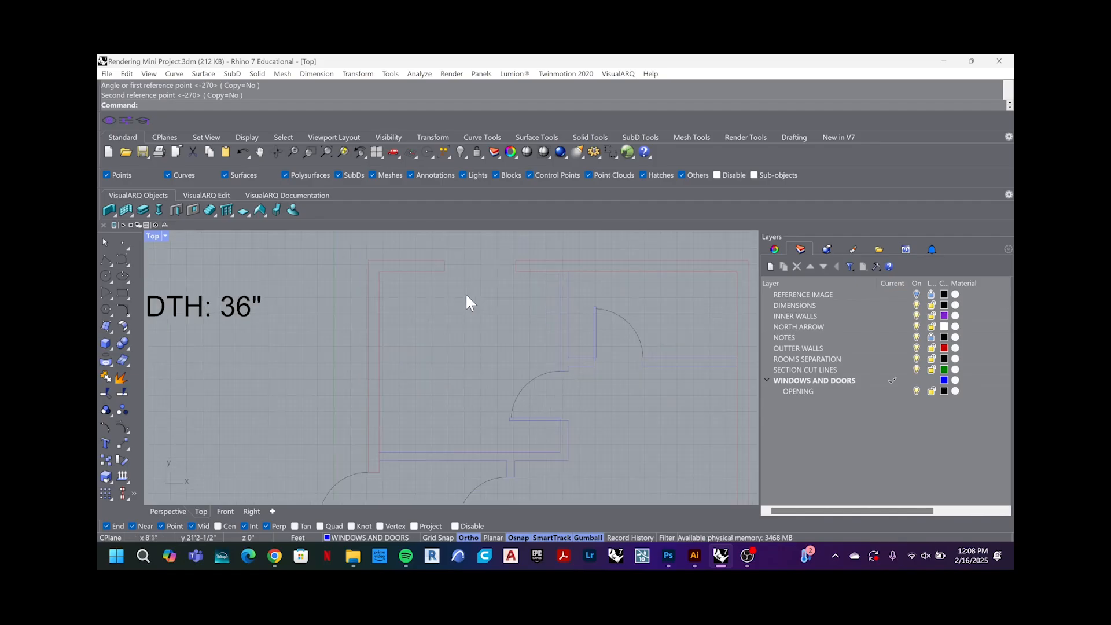
key(Escape)
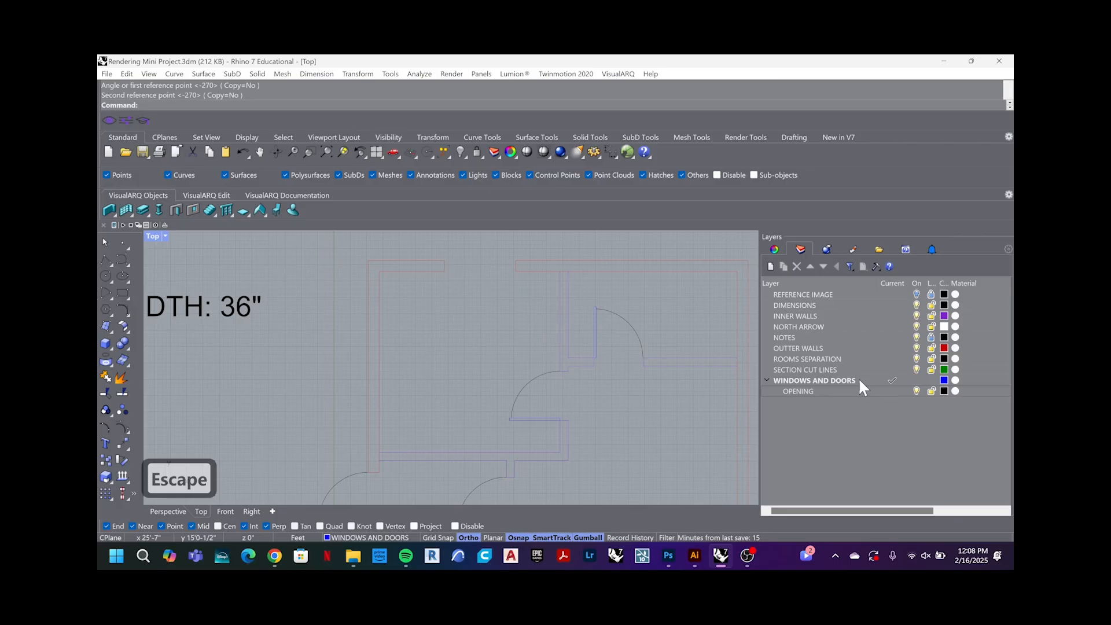
text(line)
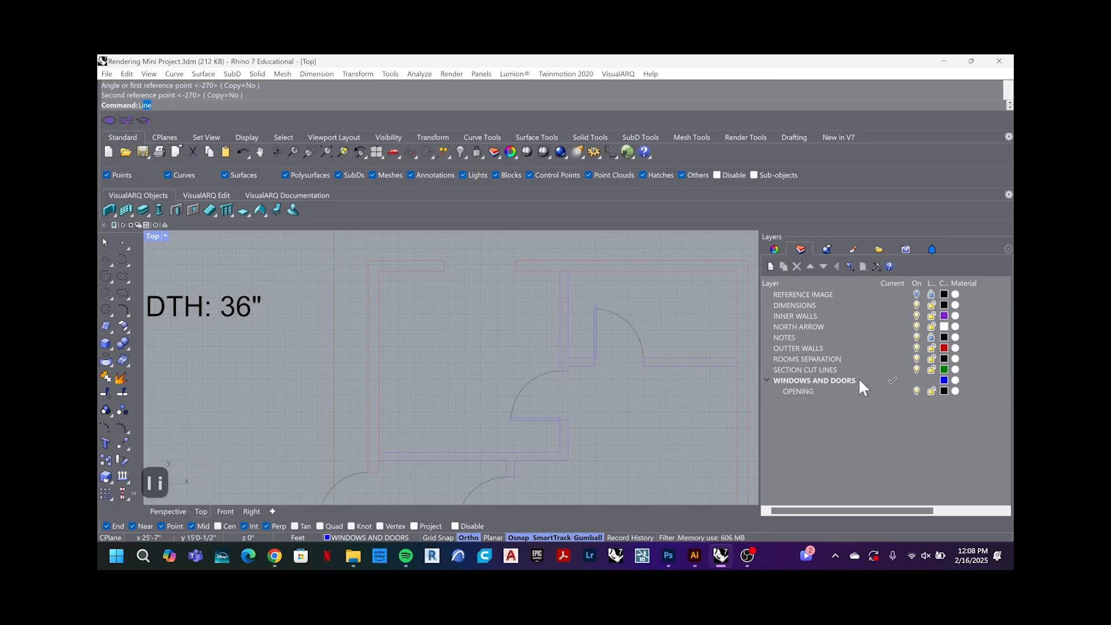
key(Return)
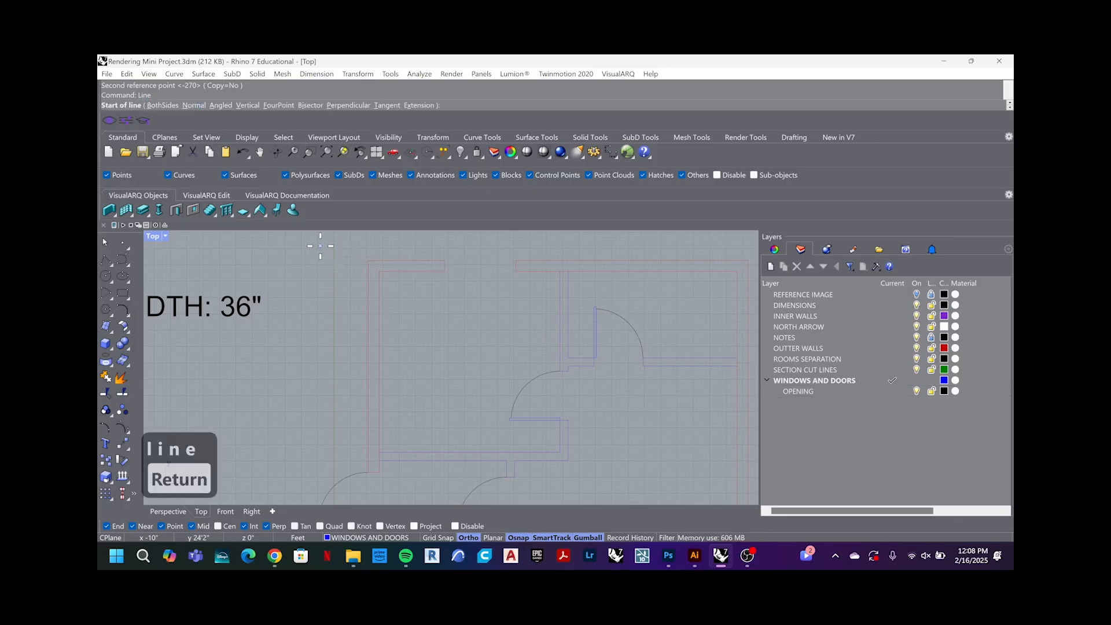
scroll(417, 273, up, 3)
scroll(444, 267, up, 2)
click(473, 260)
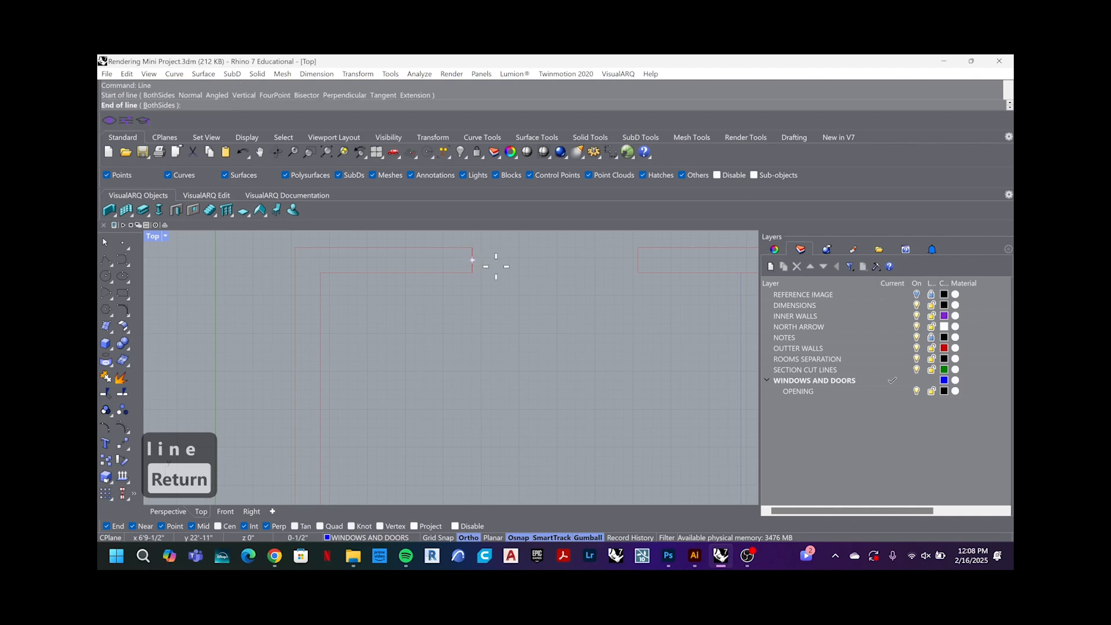
click(636, 260)
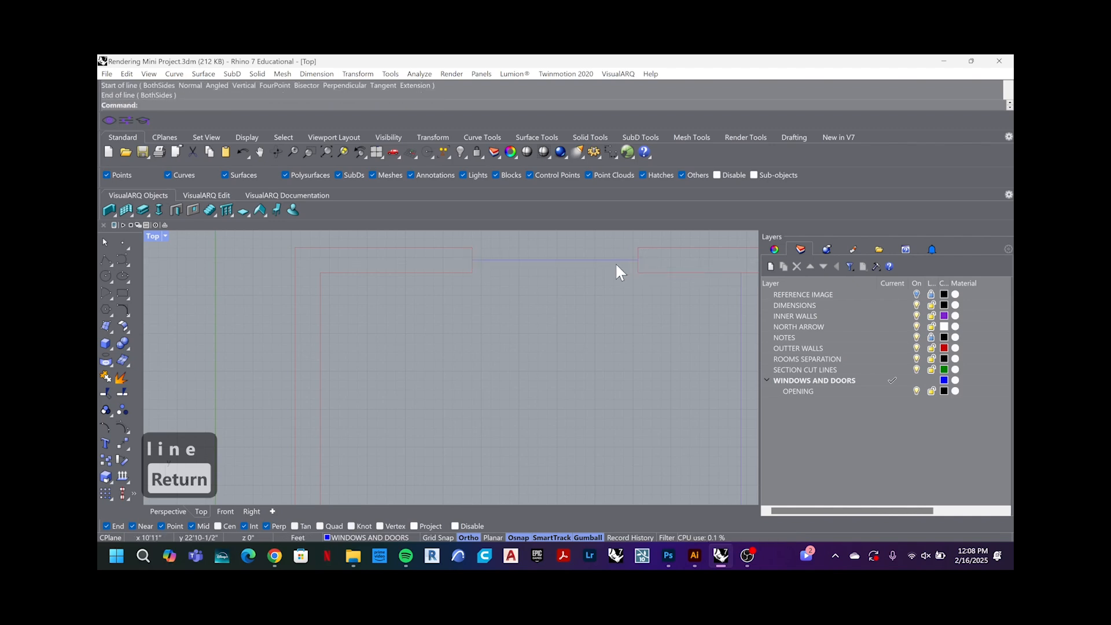
Step: Offset the upper wall's window line by 3" to both sides to form the window symbol
text(off)
key(Return)
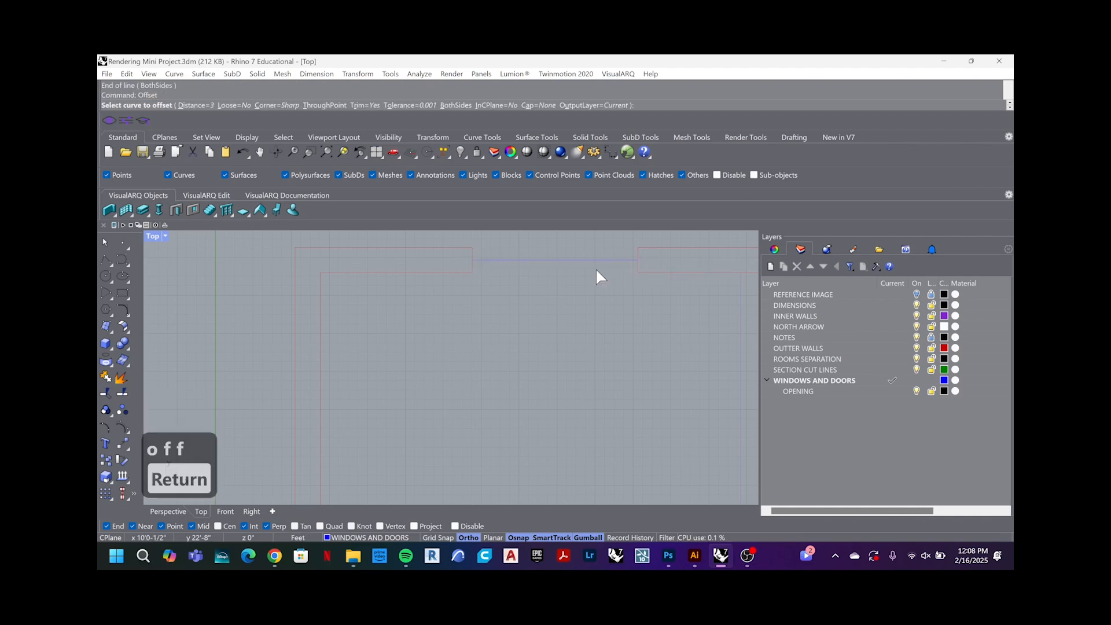
click(578, 260)
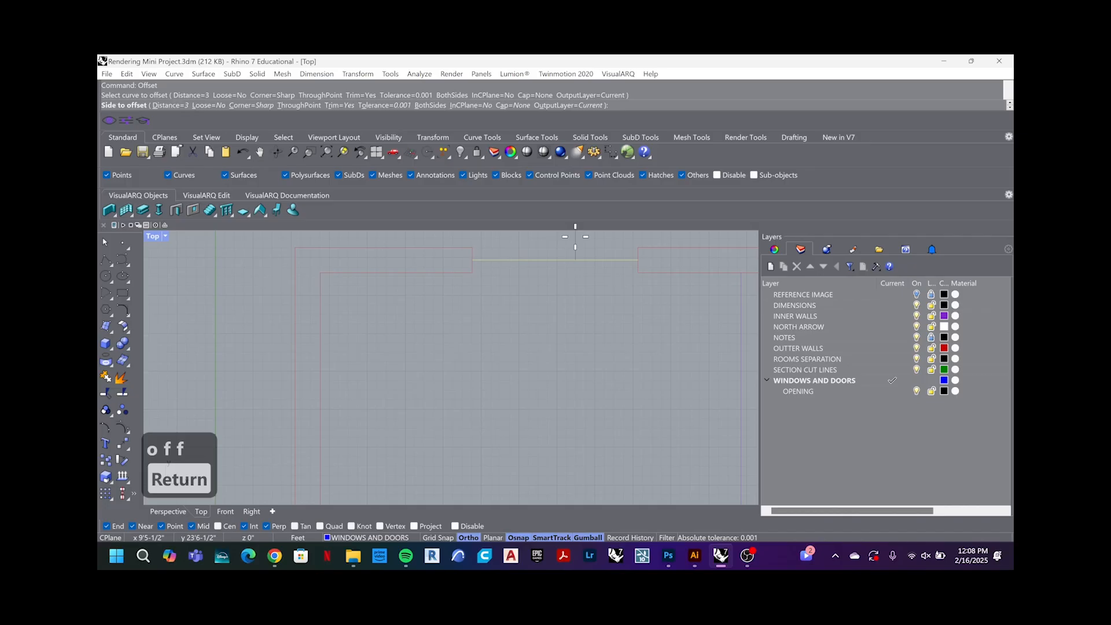
text(3")
key(Return)
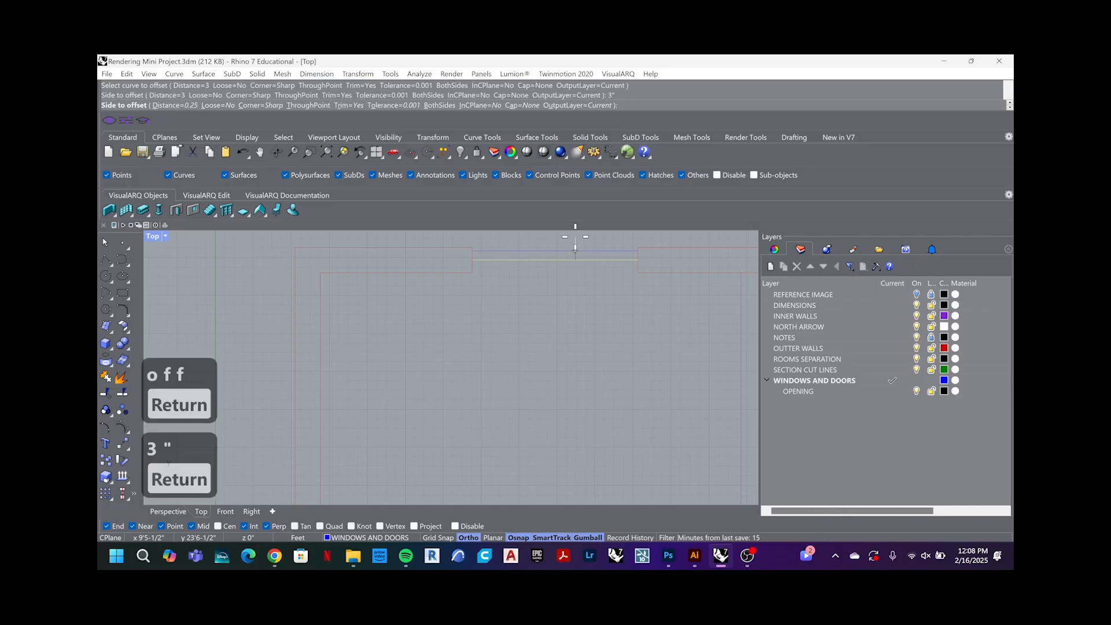
click(575, 250)
key(Return)
key(Escape)
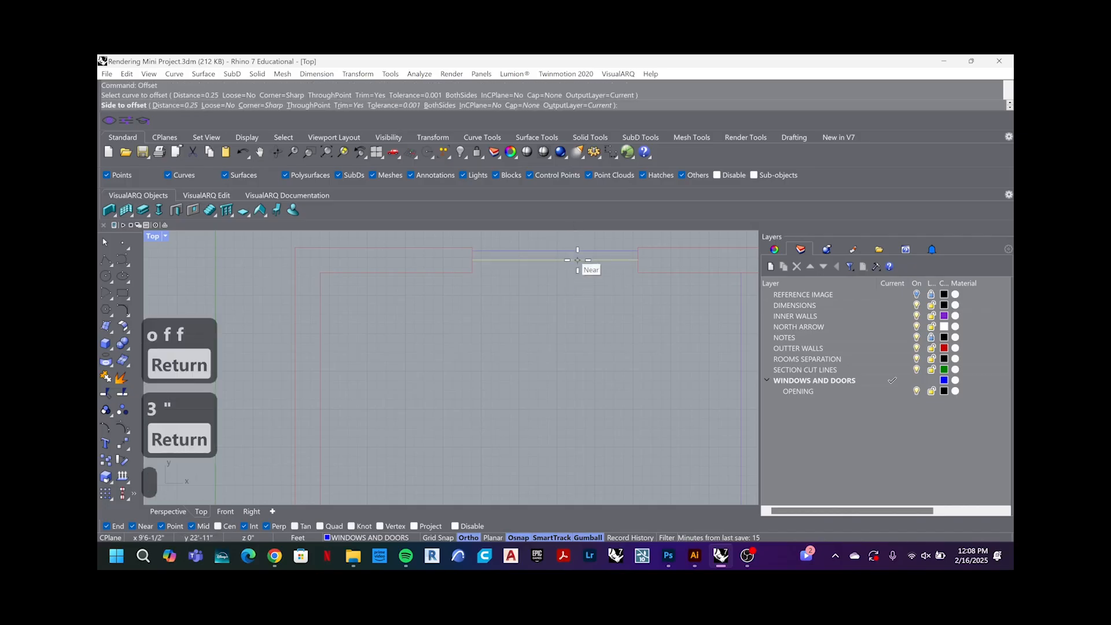
Step: Draw a window line between the wall-end midpoints of the lower outer wall's right opening
scroll(458, 310, down, 10)
scroll(510, 315, up, 8)
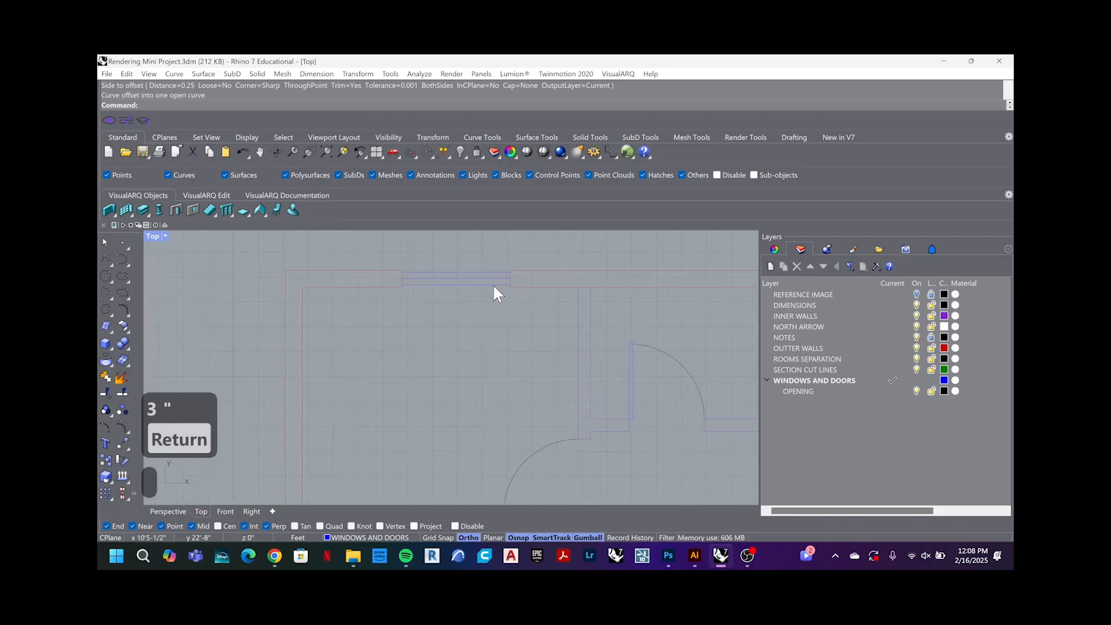
right_drag(557, 317, 468, 273)
scroll(353, 313, down, 8)
right_drag(521, 427, 524, 368)
scroll(509, 363, down, 4)
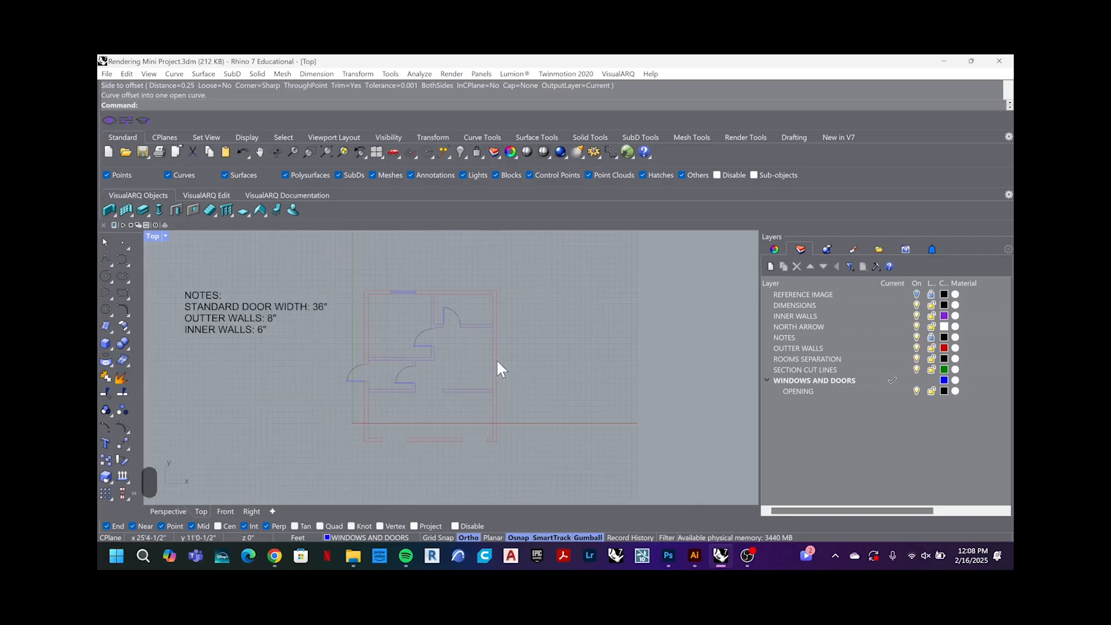
scroll(478, 428, up, 10)
text(line)
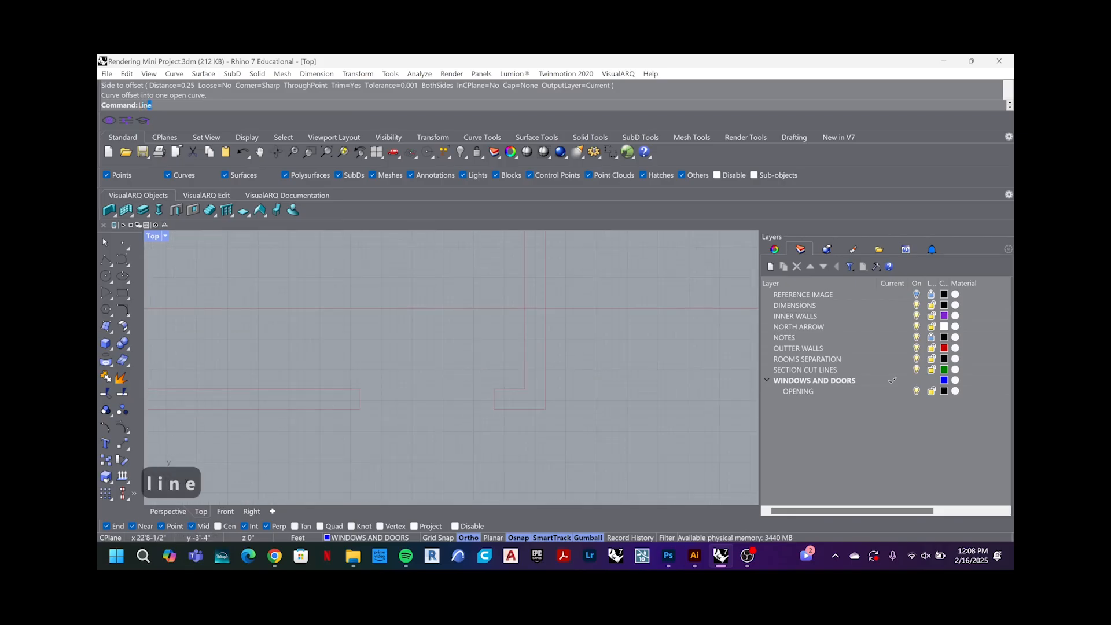
key(Return)
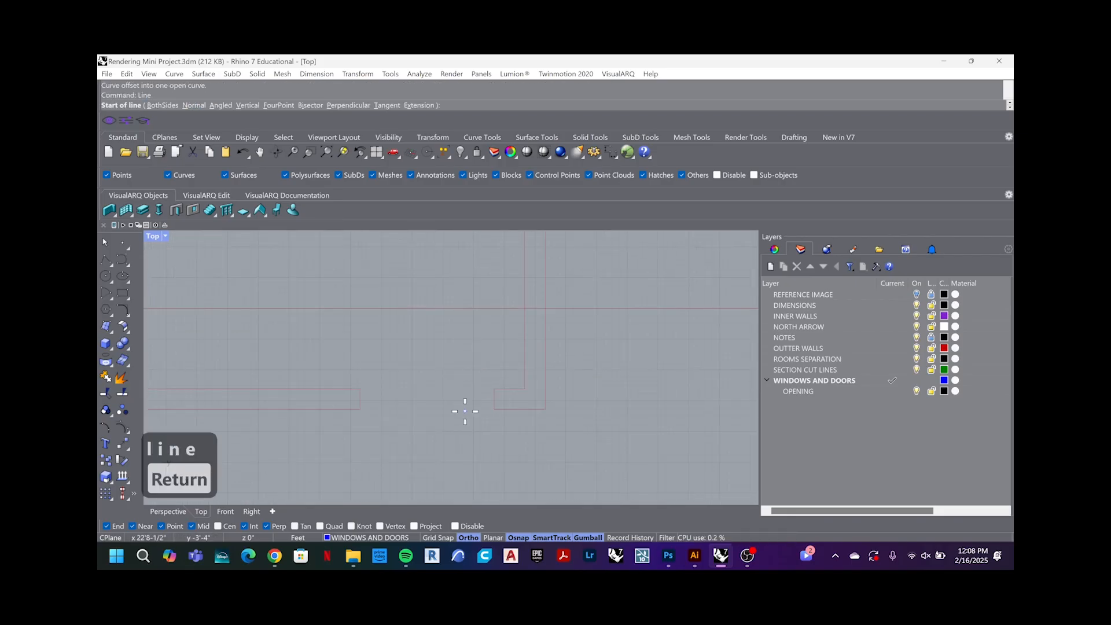
click(359, 399)
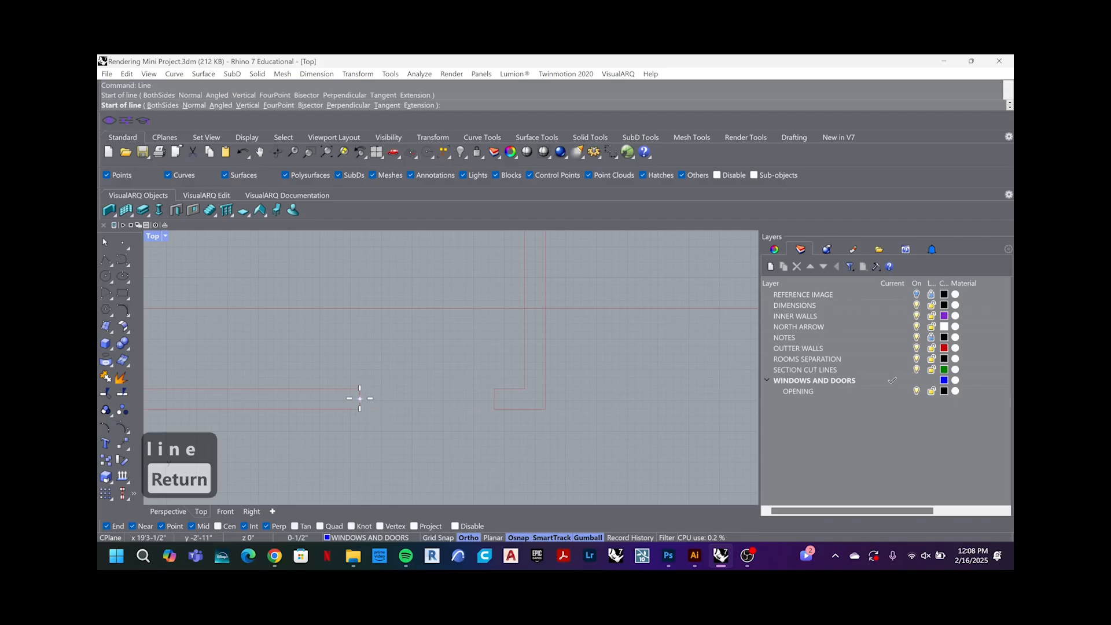
click(494, 398)
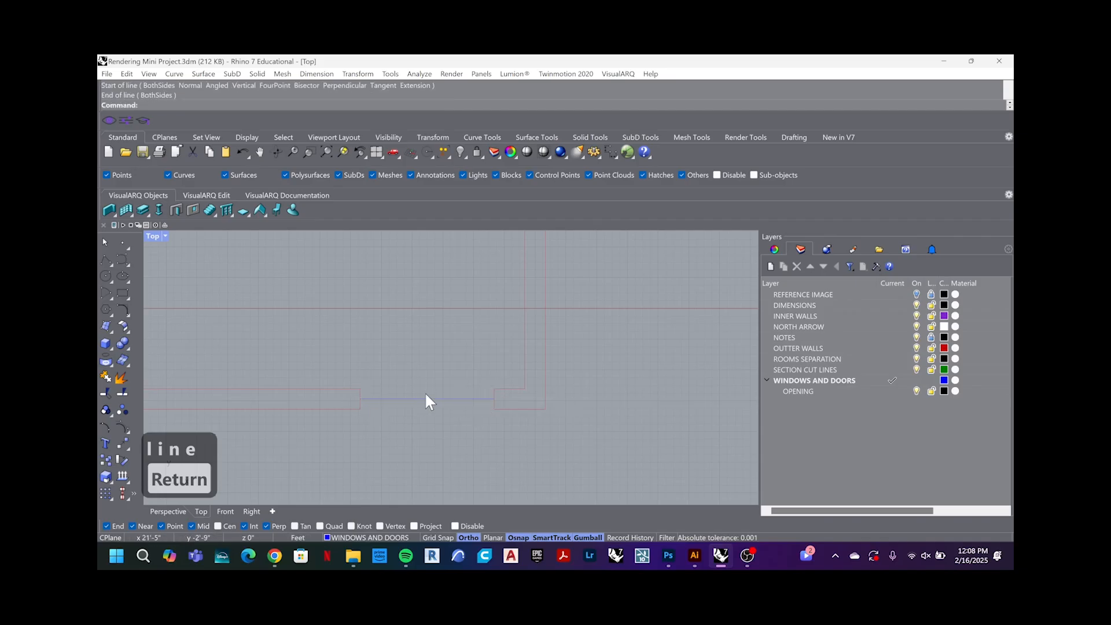
Step: Set the offset distance to 3" and offset the lower wall's right window line to both sides
text(off)
key(Return)
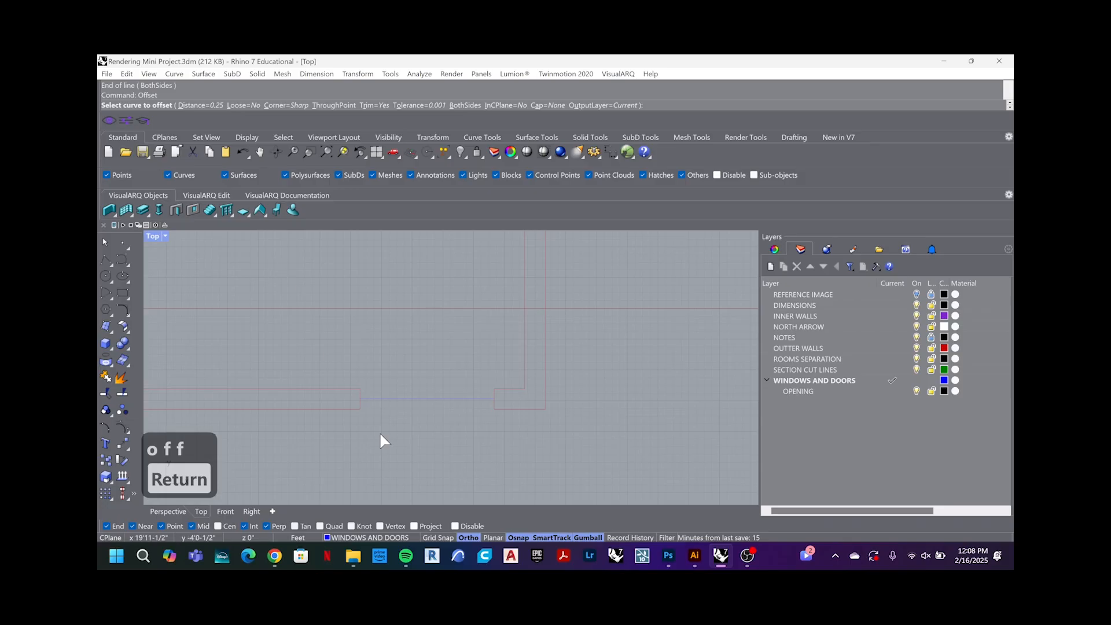
click(196, 105)
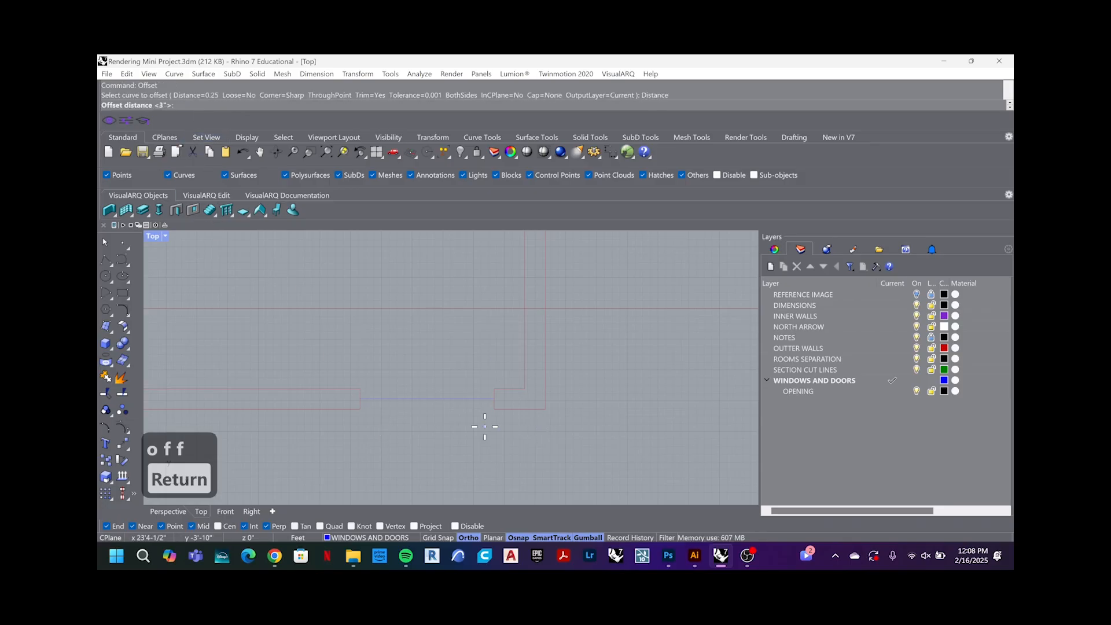
text(3")
key(Return)
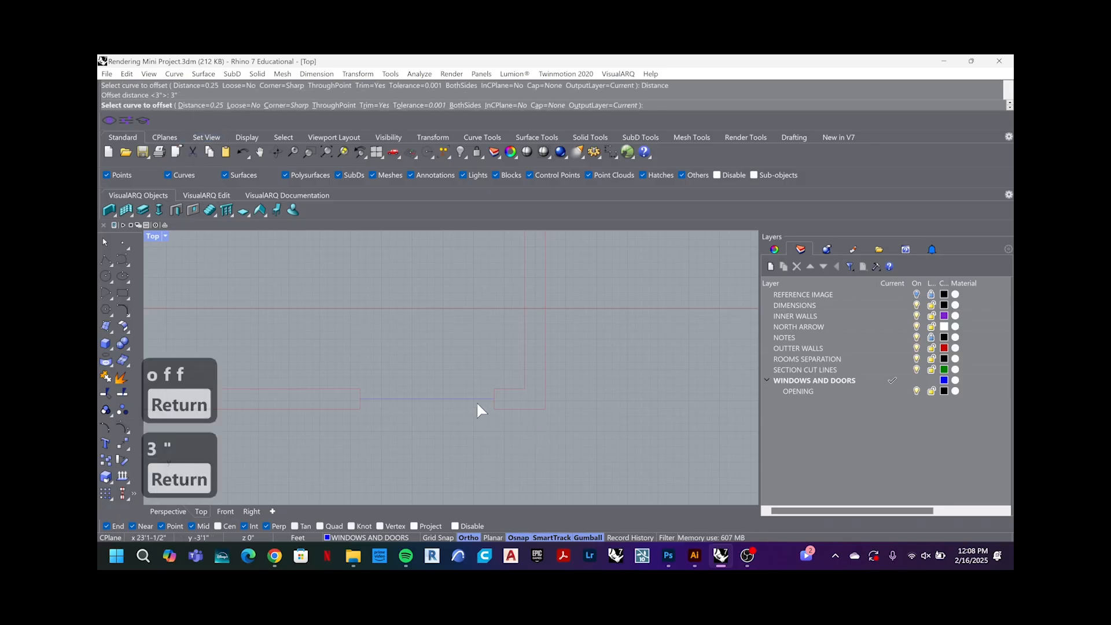
click(475, 372)
right_click(453, 399)
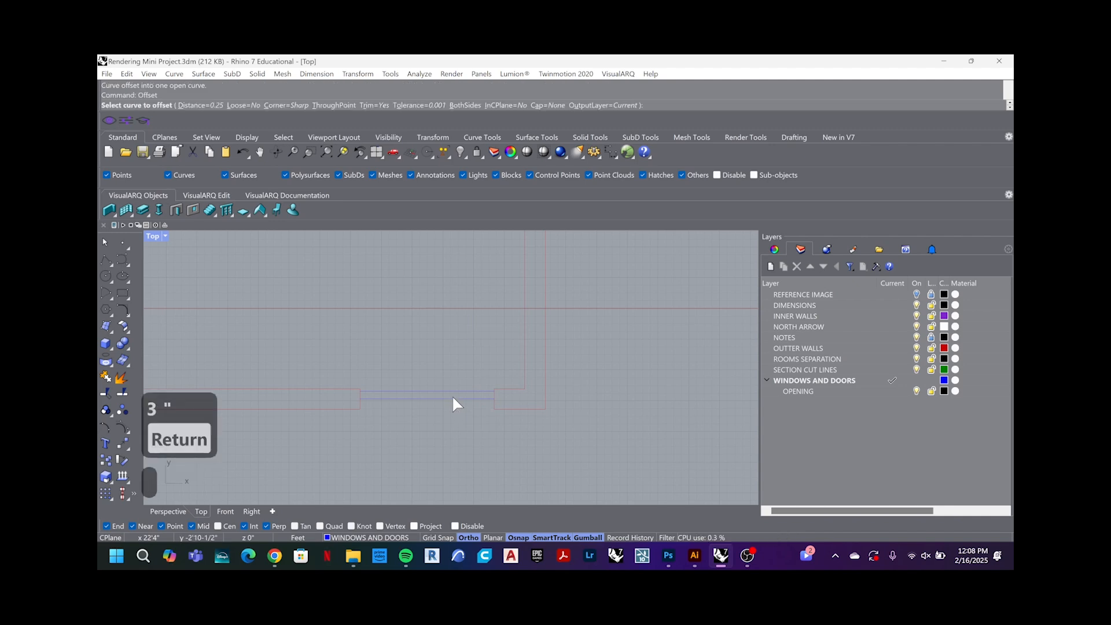
click(453, 398)
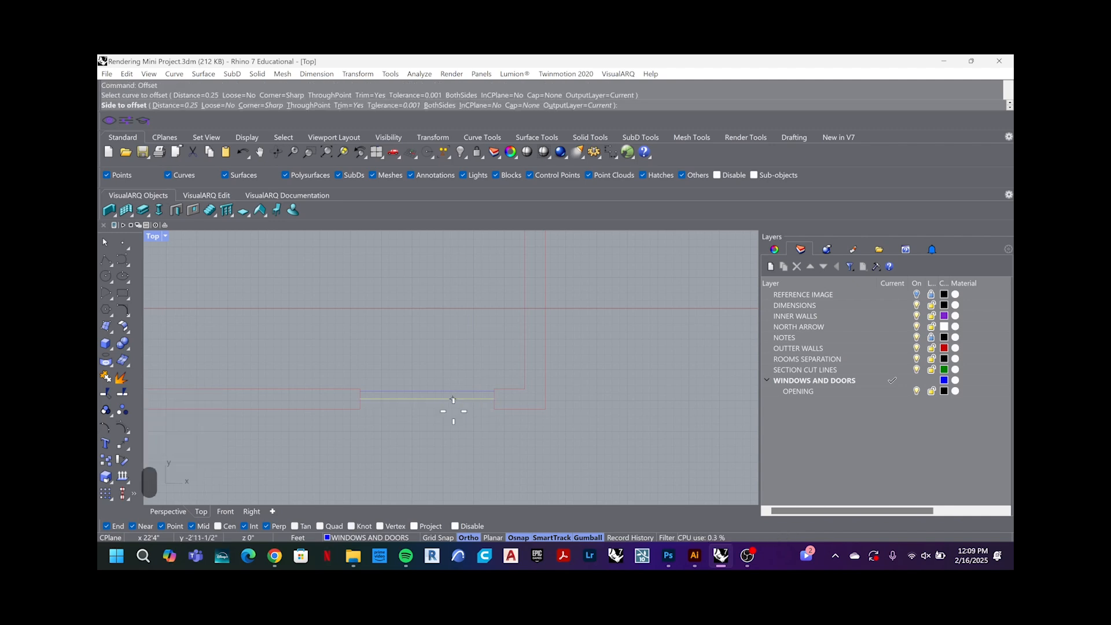
click(454, 460)
Step: Draw a window line between the wall-end midpoints of the lower outer wall's left opening
scroll(450, 429, down, 2)
scroll(394, 408, up, 3)
text(line)
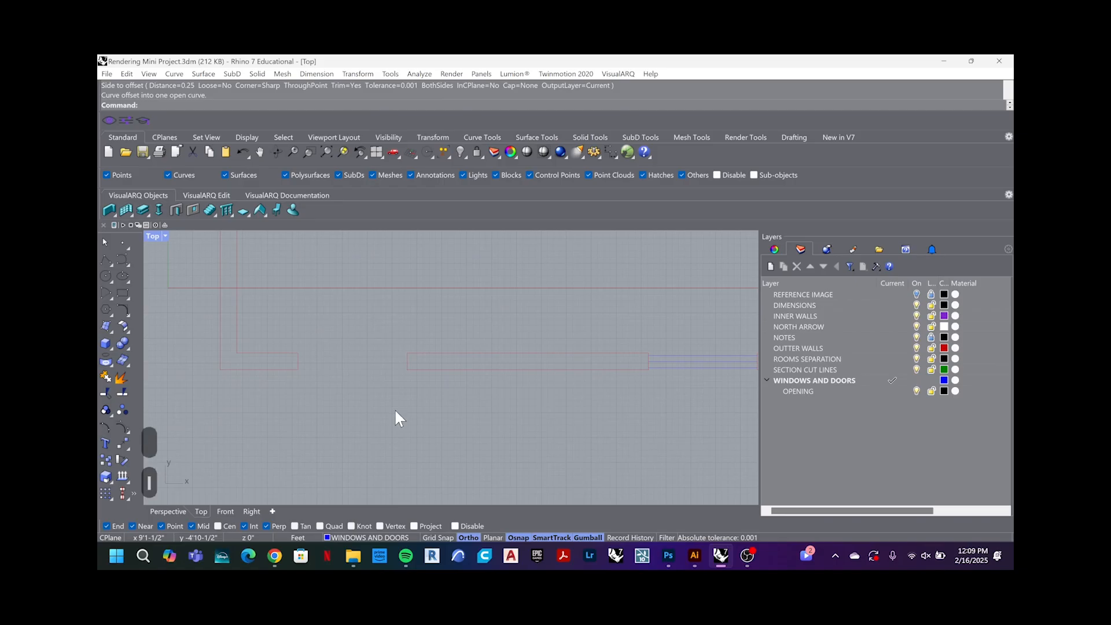
key(Return)
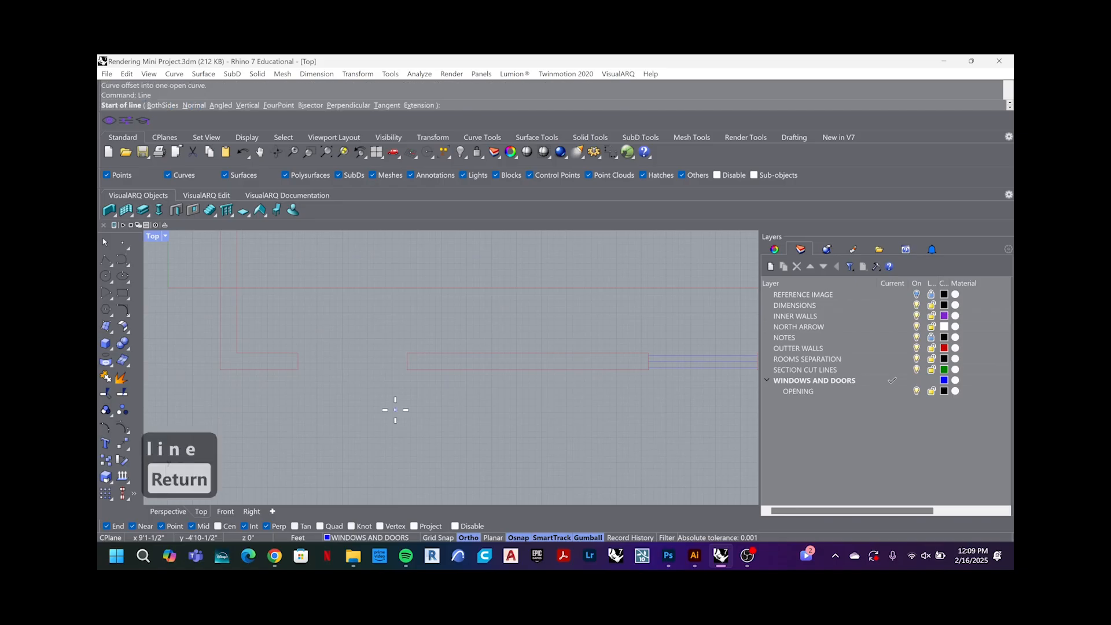
click(299, 362)
click(386, 362)
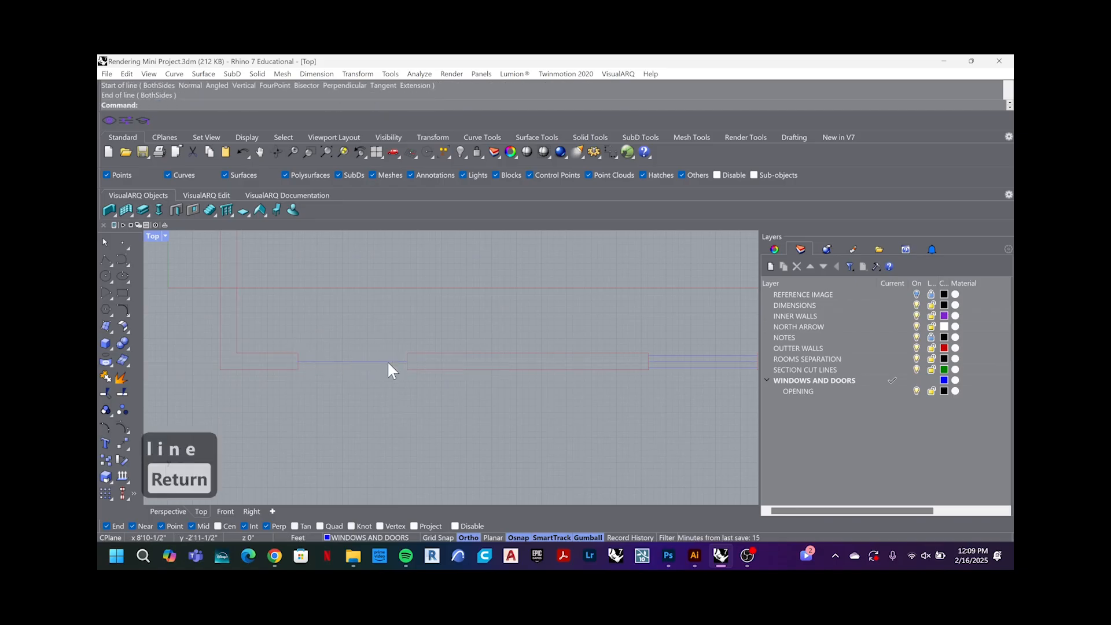
Step: Offset the lower wall's left window line by 3" to both sides
text(off)
key(Return)
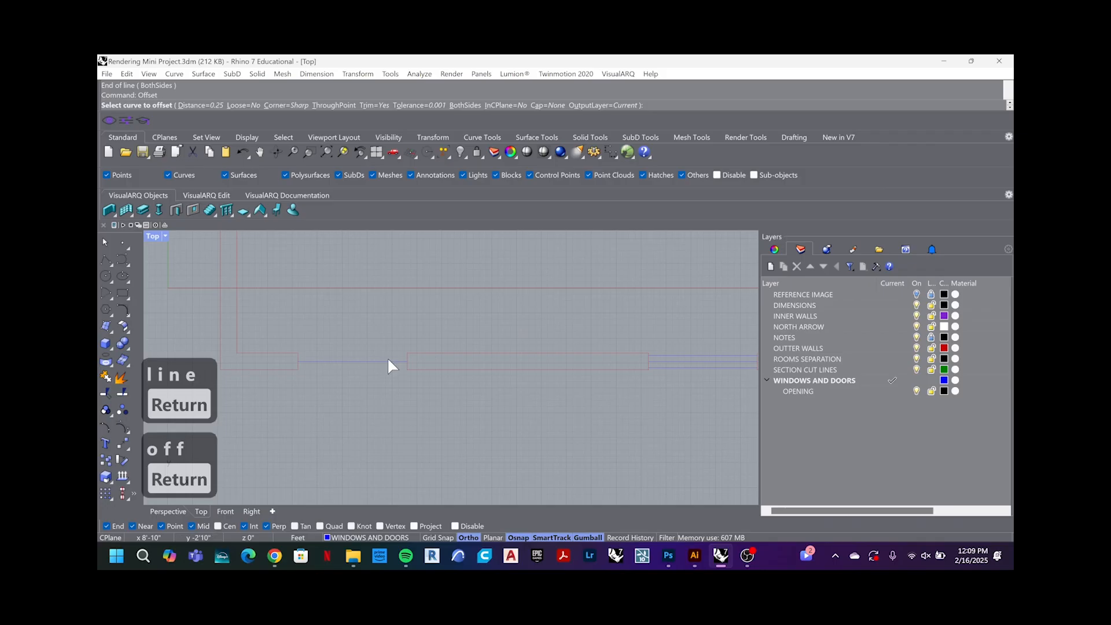
click(387, 358)
click(385, 323)
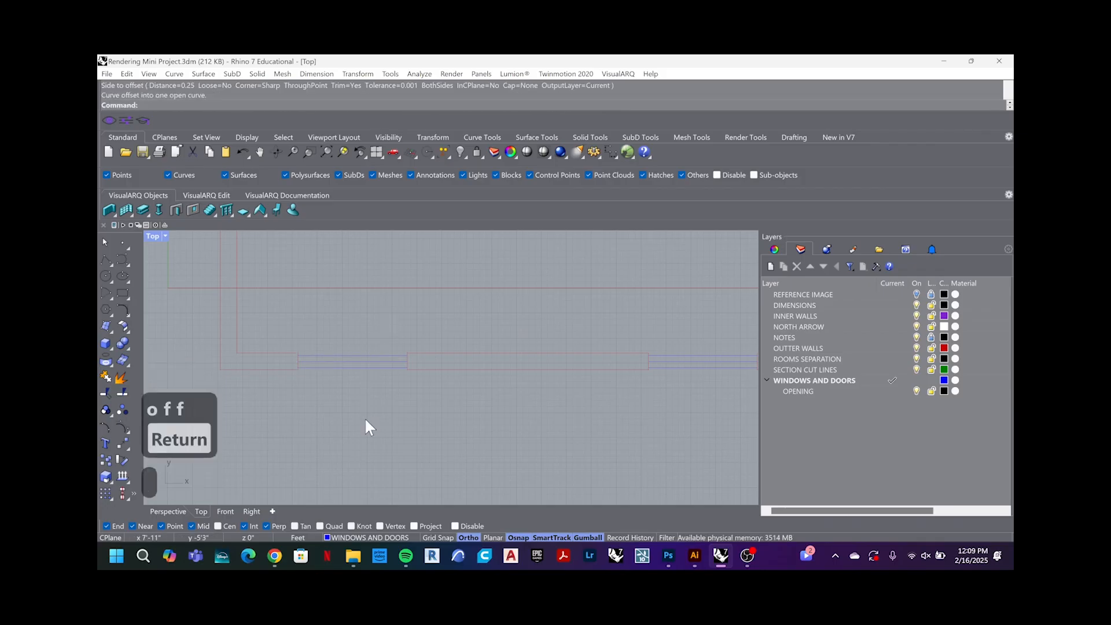
Step: Temporarily show the REFERENCE IMAGE layer to compare the drafted doors and windows with the reference plan
scroll(393, 359, down, 10)
scroll(404, 329, down, 2)
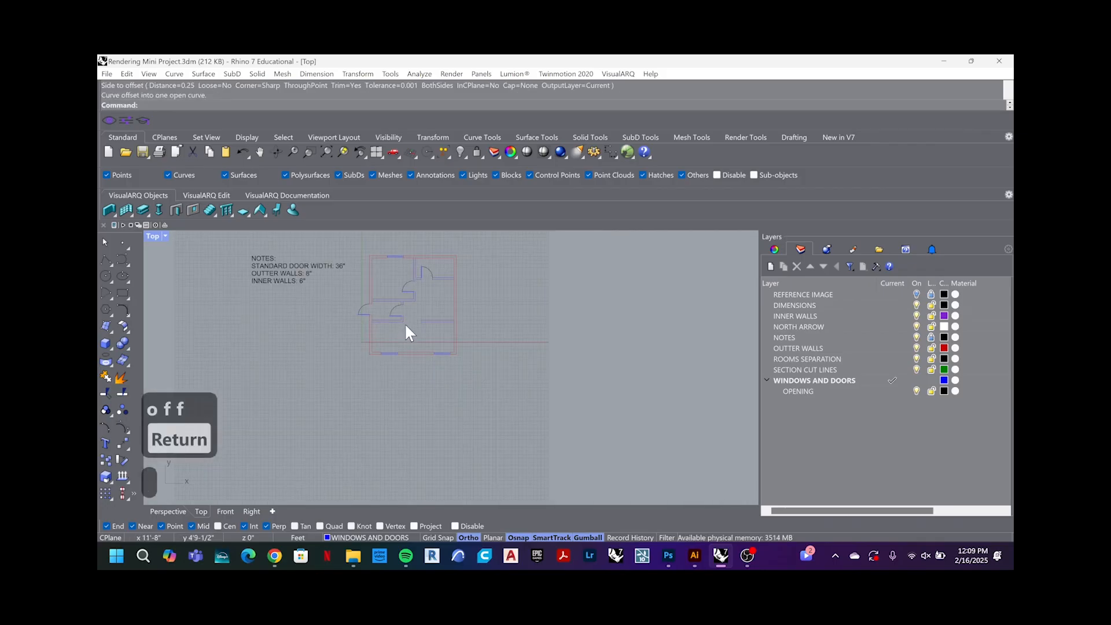
scroll(405, 325, up, 4)
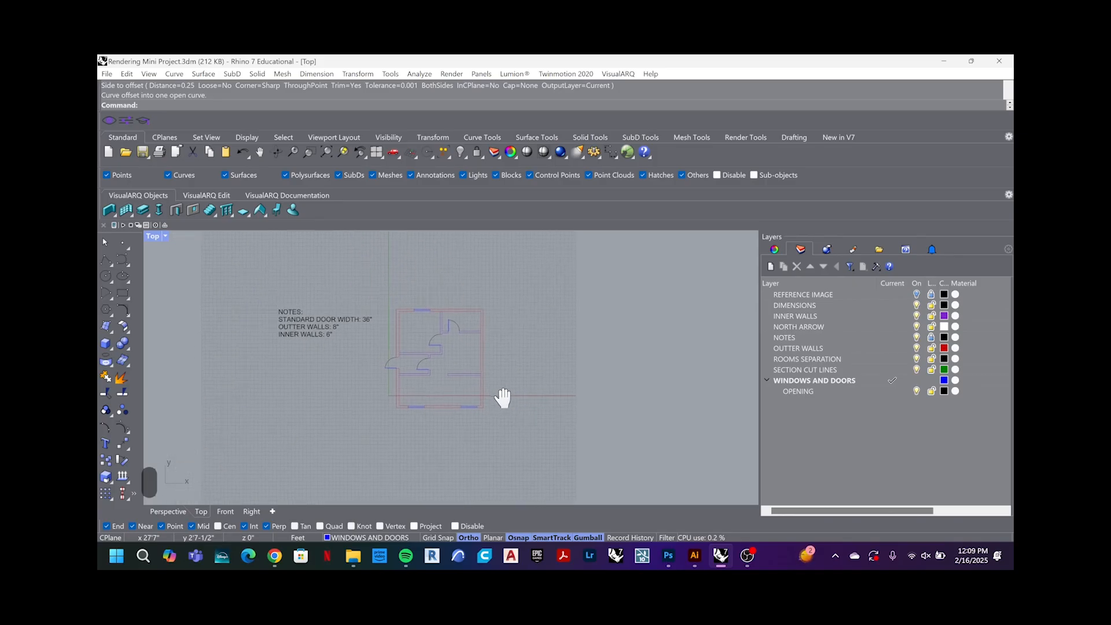
scroll(422, 407, up, 2)
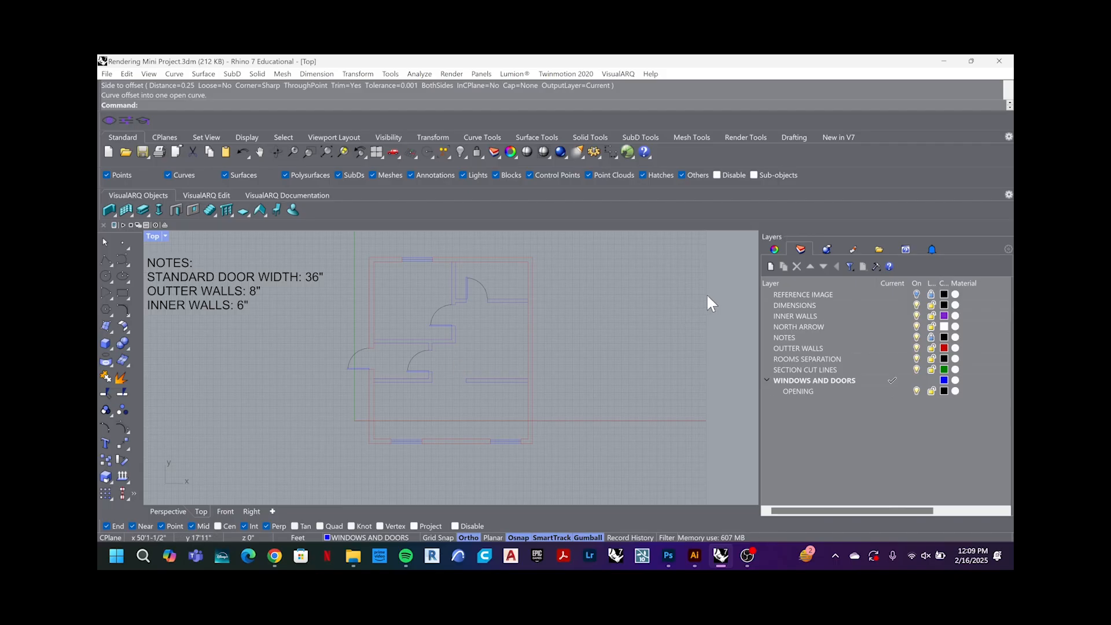
click(915, 293)
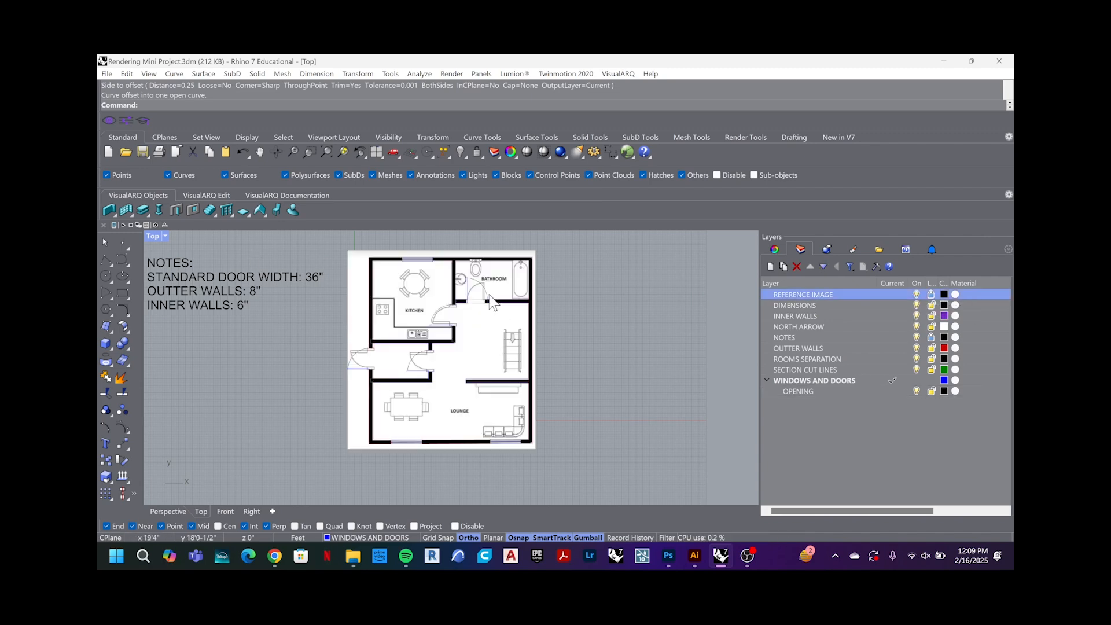
scroll(471, 299, up, 6)
scroll(471, 299, down, 6)
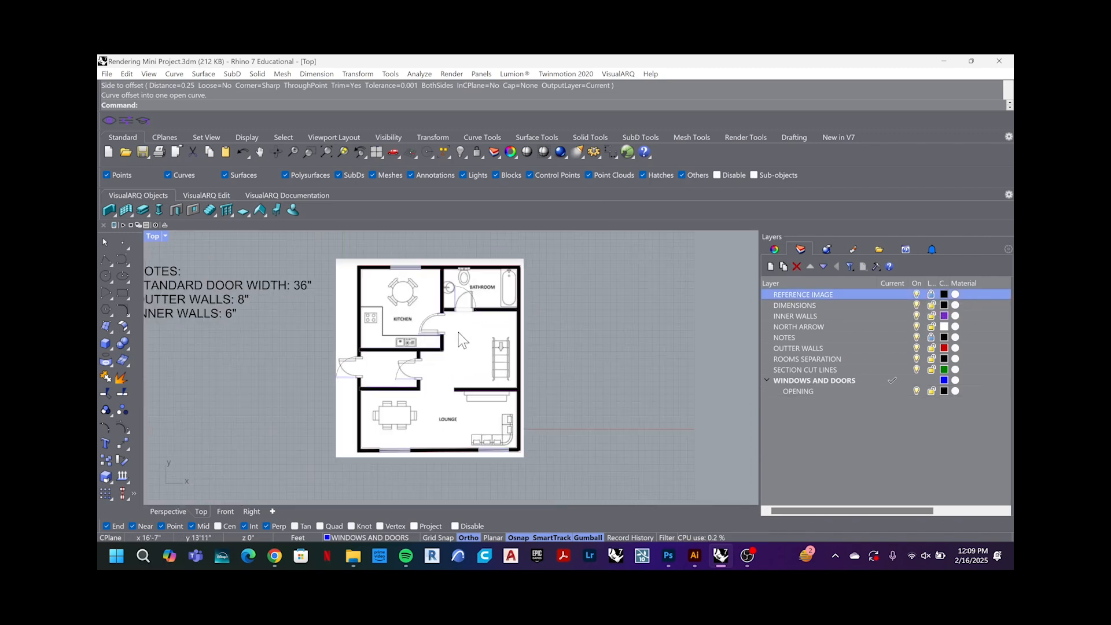
scroll(461, 342, up, 6)
scroll(398, 376, down, 5)
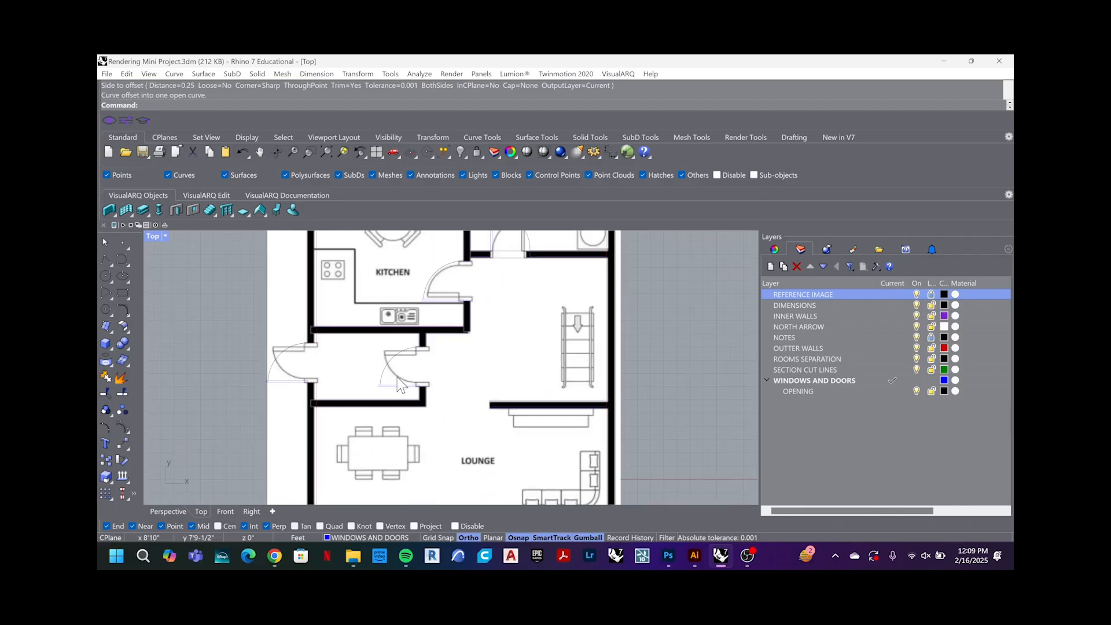
scroll(398, 377, up, 6)
scroll(397, 377, down, 6)
right_drag(464, 301, 451, 342)
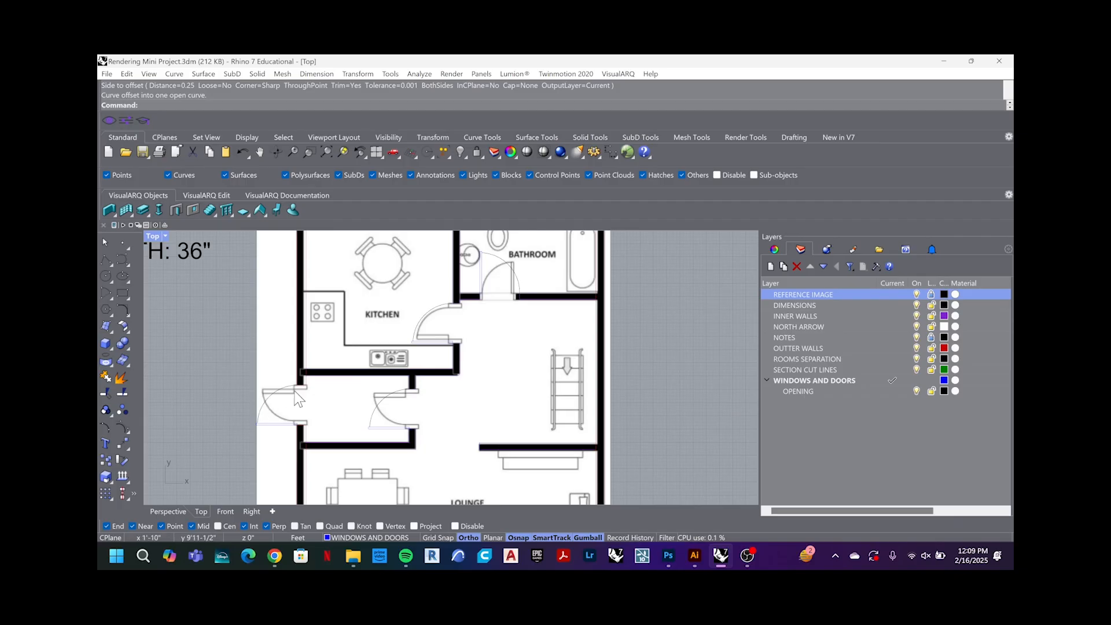
click(916, 294)
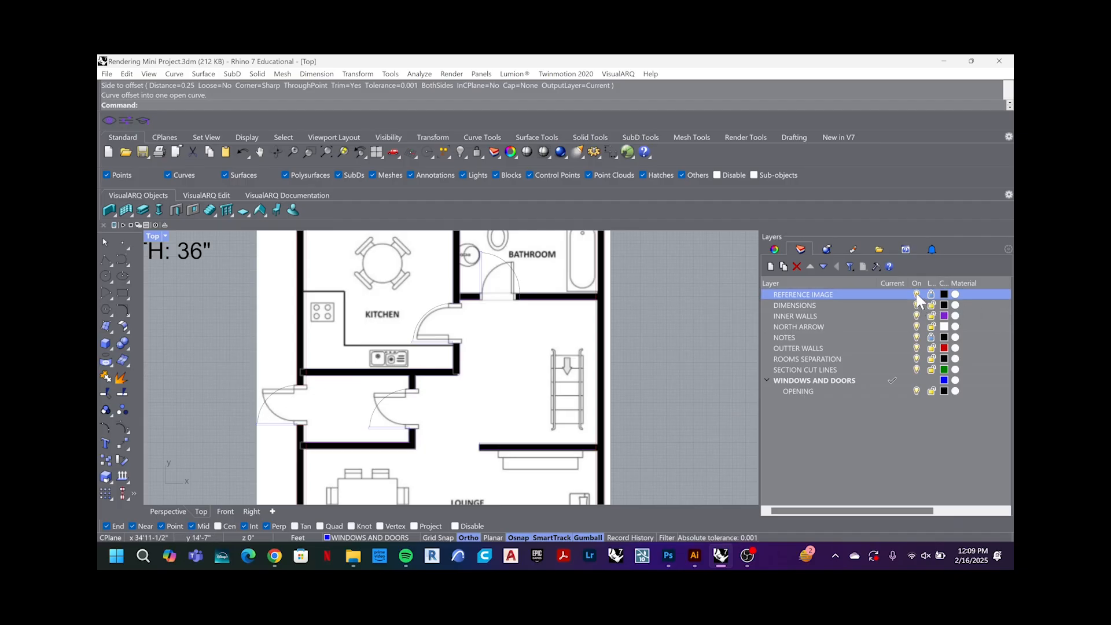
Step: Draw a line across the bathroom door opening along the lower face of its wall
text(line)
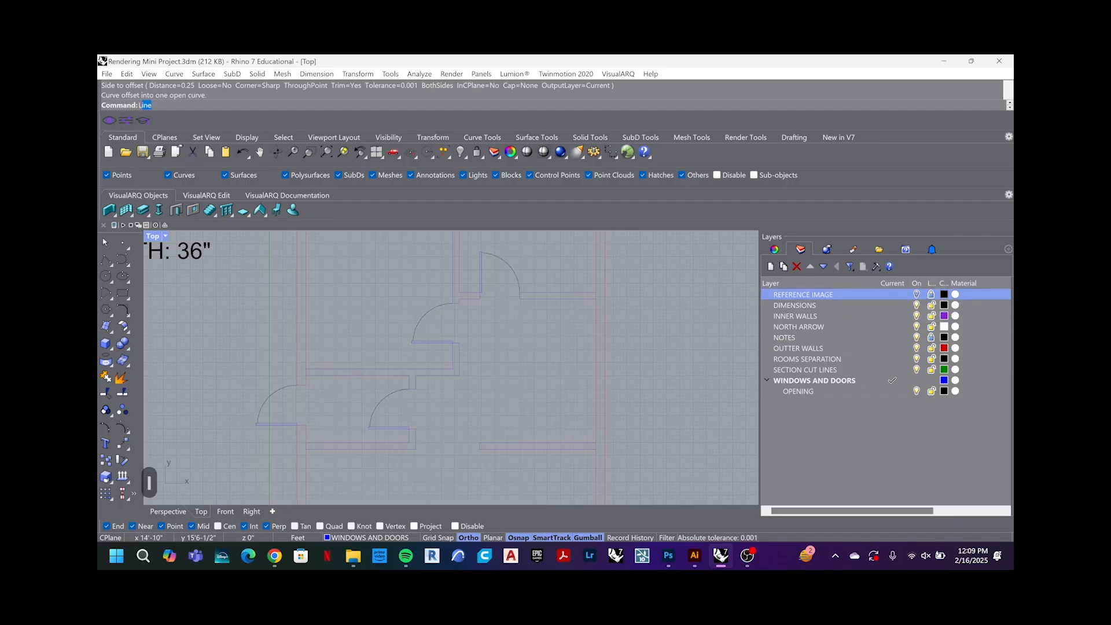
key(Return)
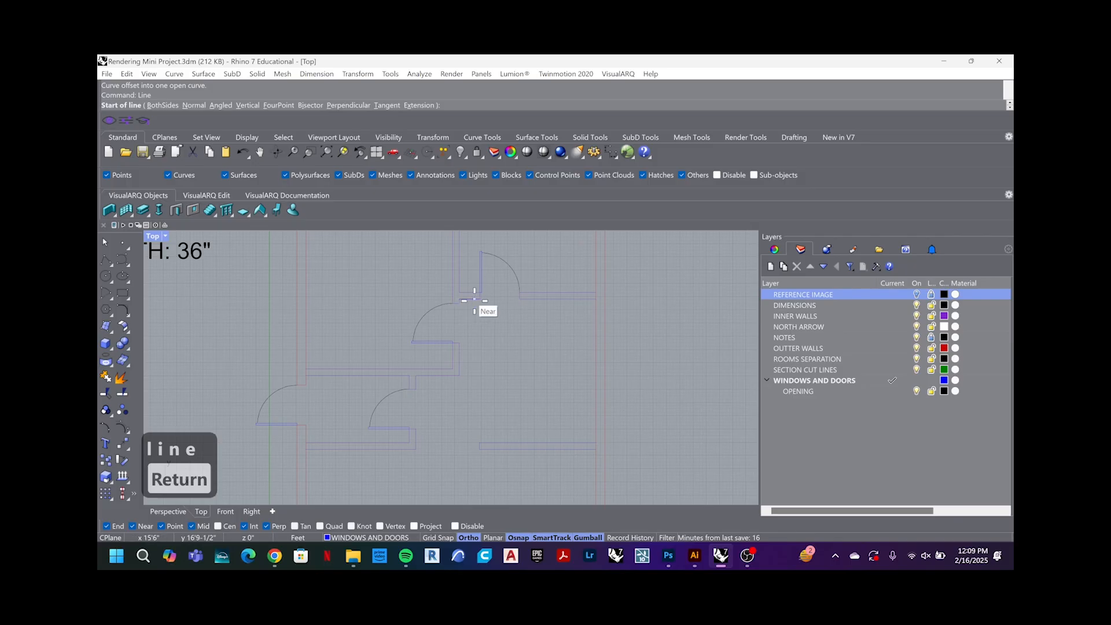
click(480, 299)
click(520, 299)
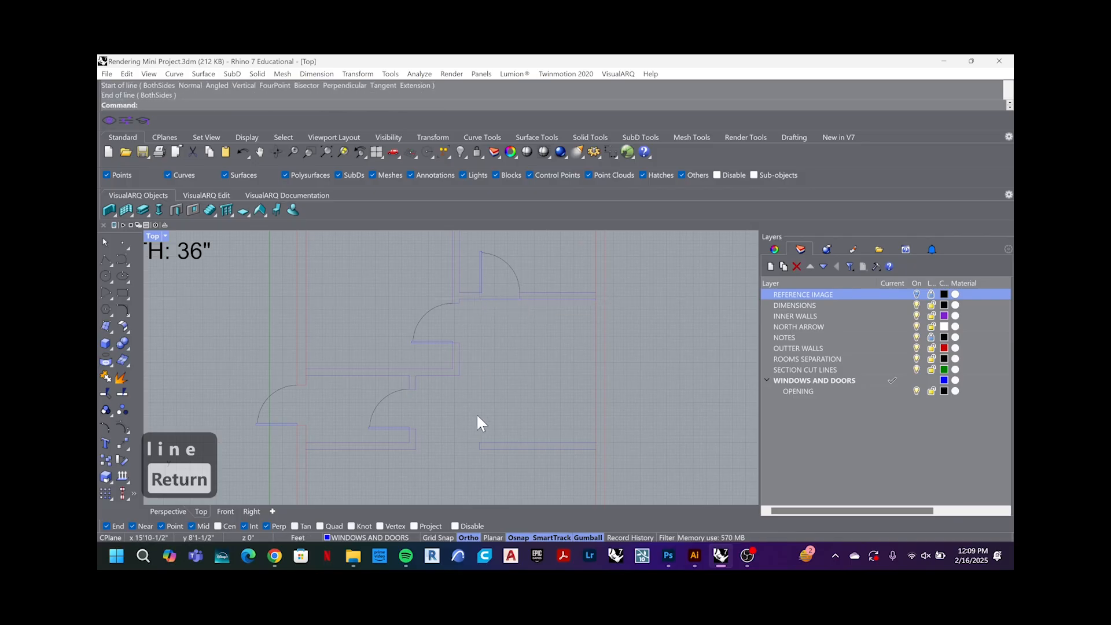
Step: Draw lines across the interior hall door opening and the entrance door opening along each wall's right-hand face
key(space)
click(415, 389)
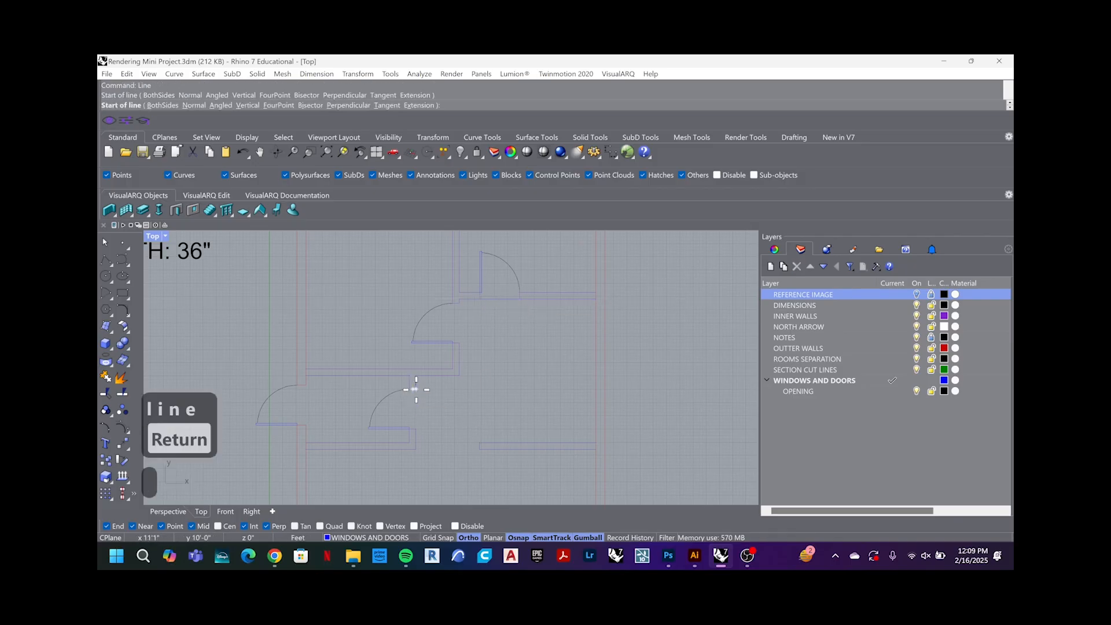
click(415, 428)
key(space)
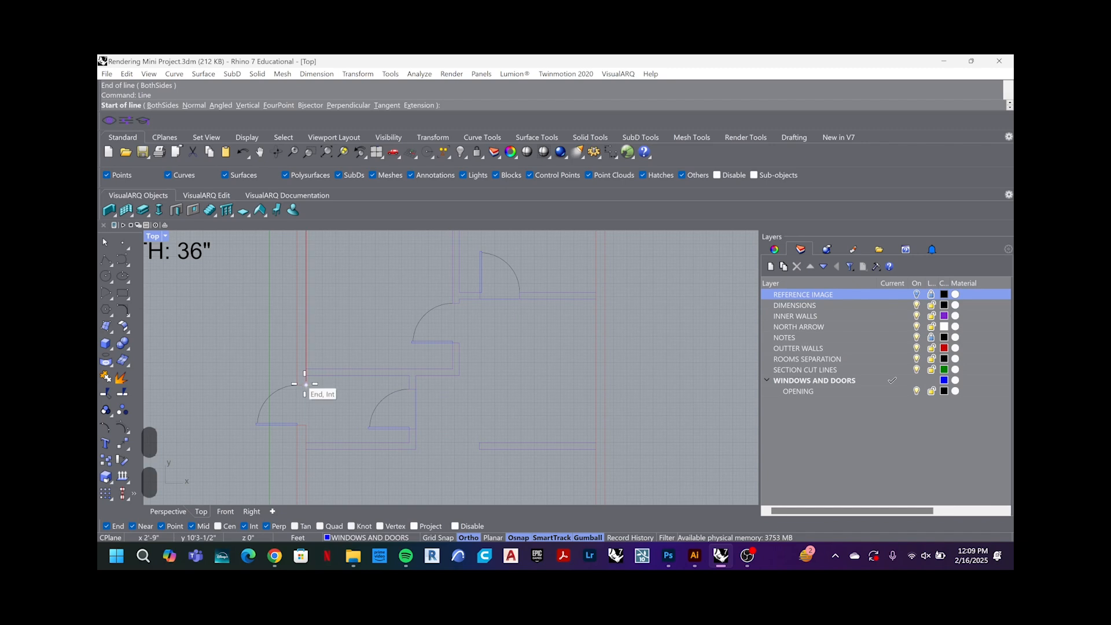
click(306, 385)
click(306, 426)
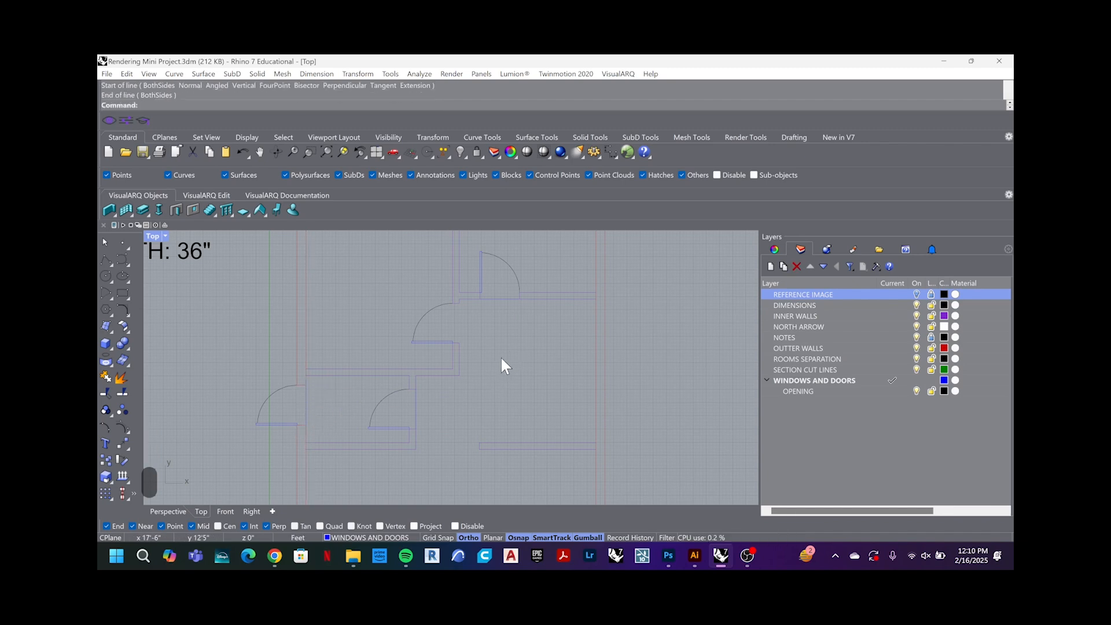
text(mir)
key(Return)
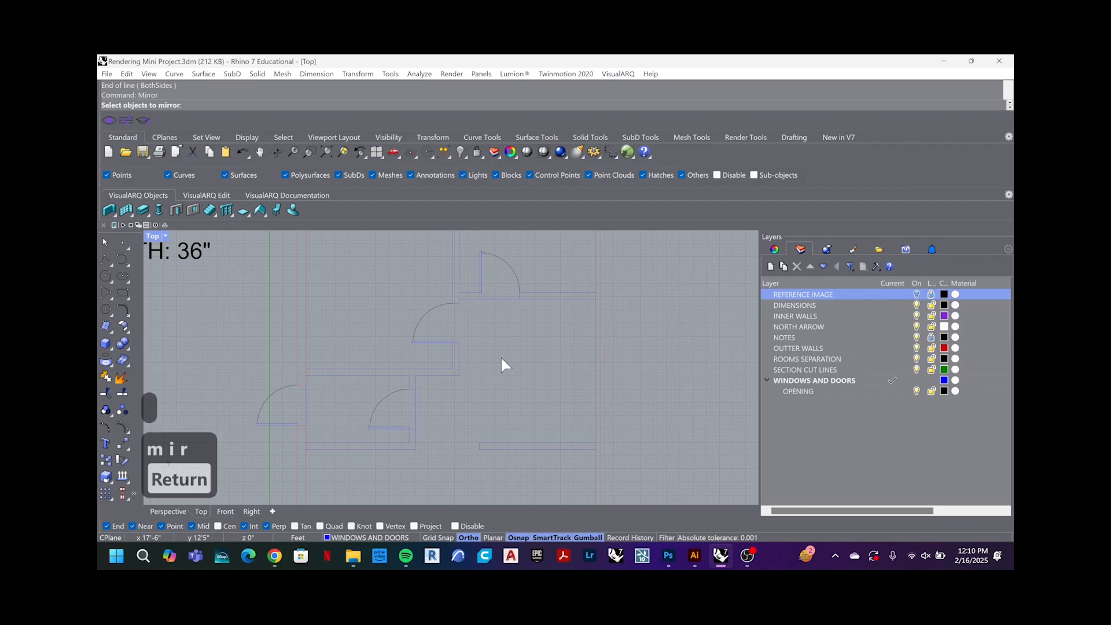
click(481, 277)
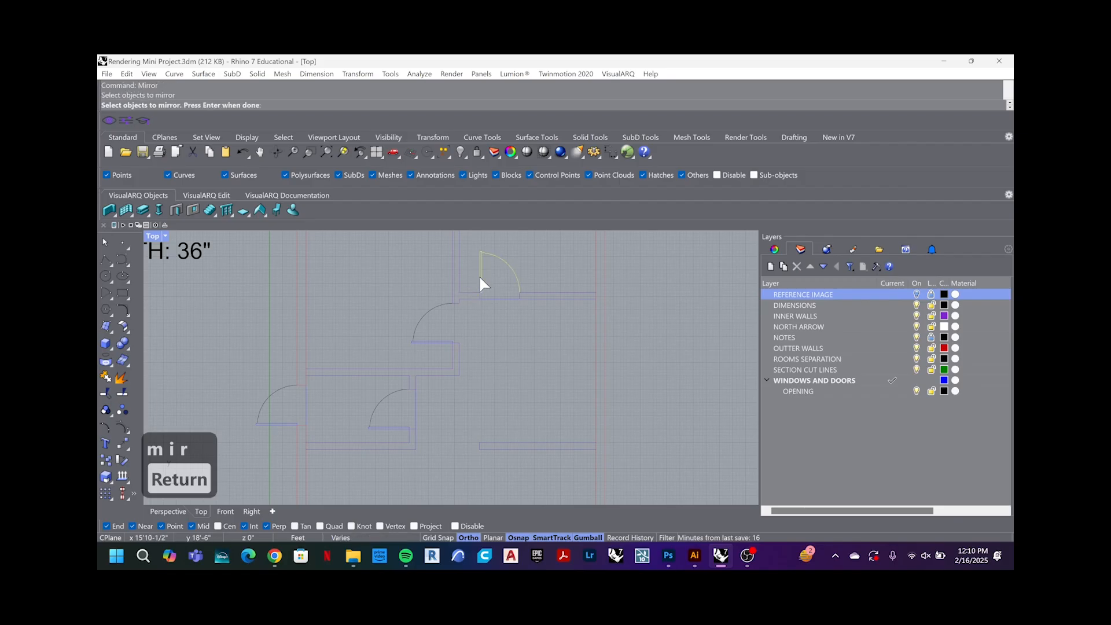
key(Escape)
key(Escape)
Step: Mirror the bathroom door symbol about a vertical axis through its opening's midpoint and delete the original symbol
text(mirr)
key(Return)
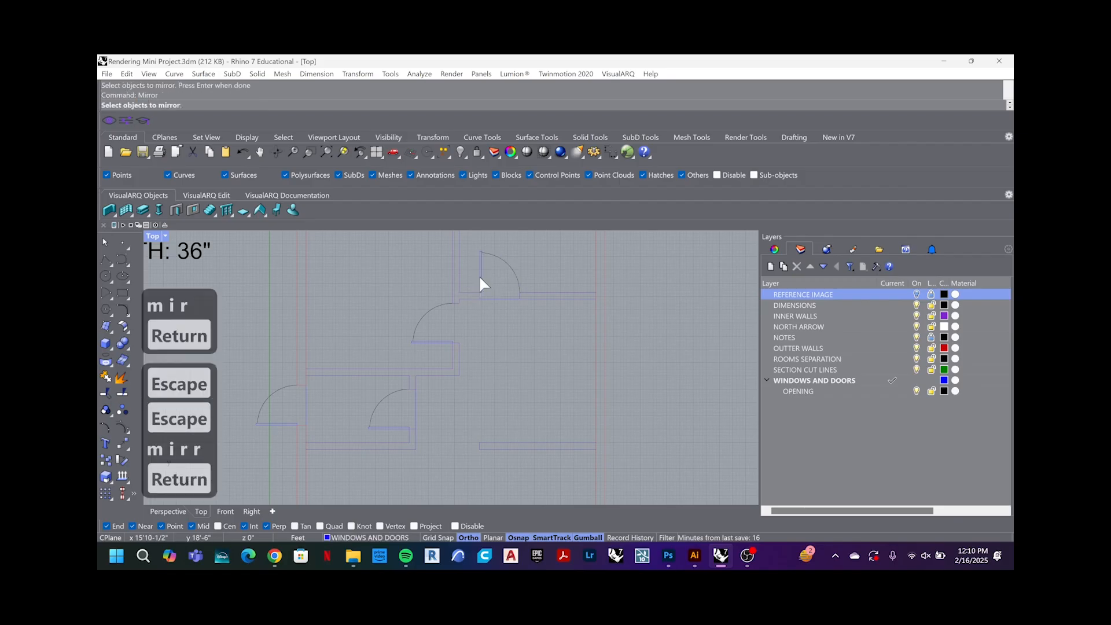
click(480, 277)
key(space)
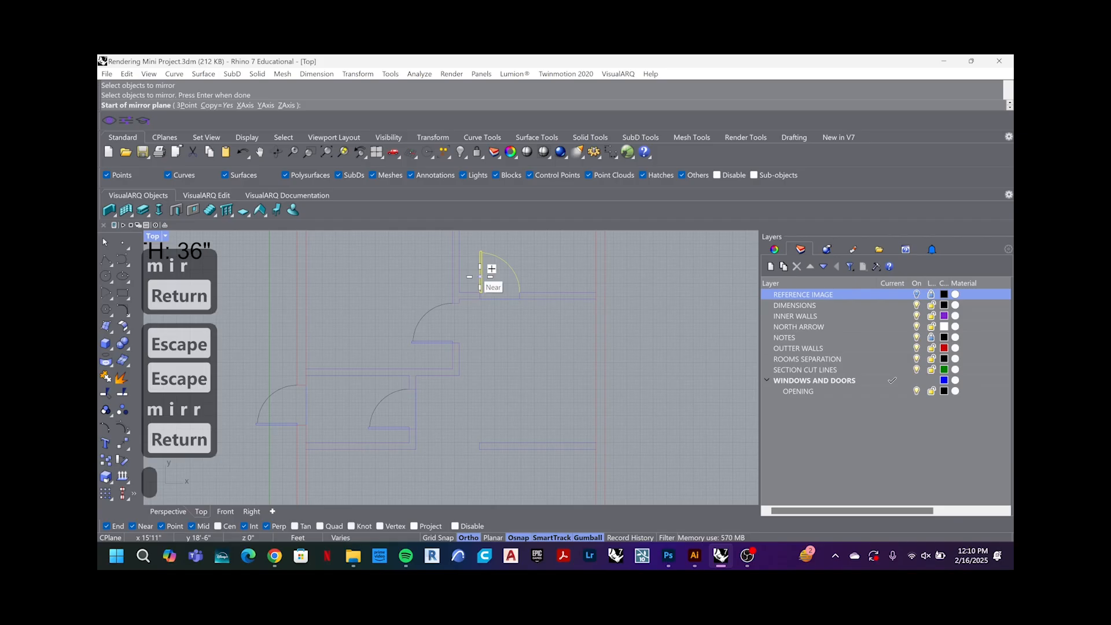
click(501, 300)
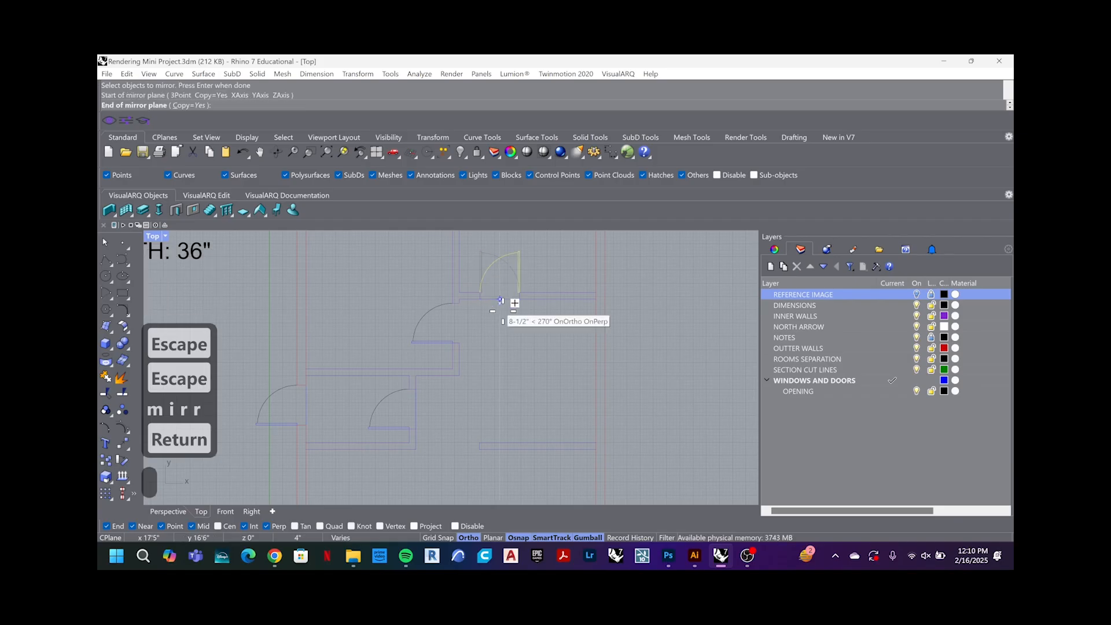
click(506, 396)
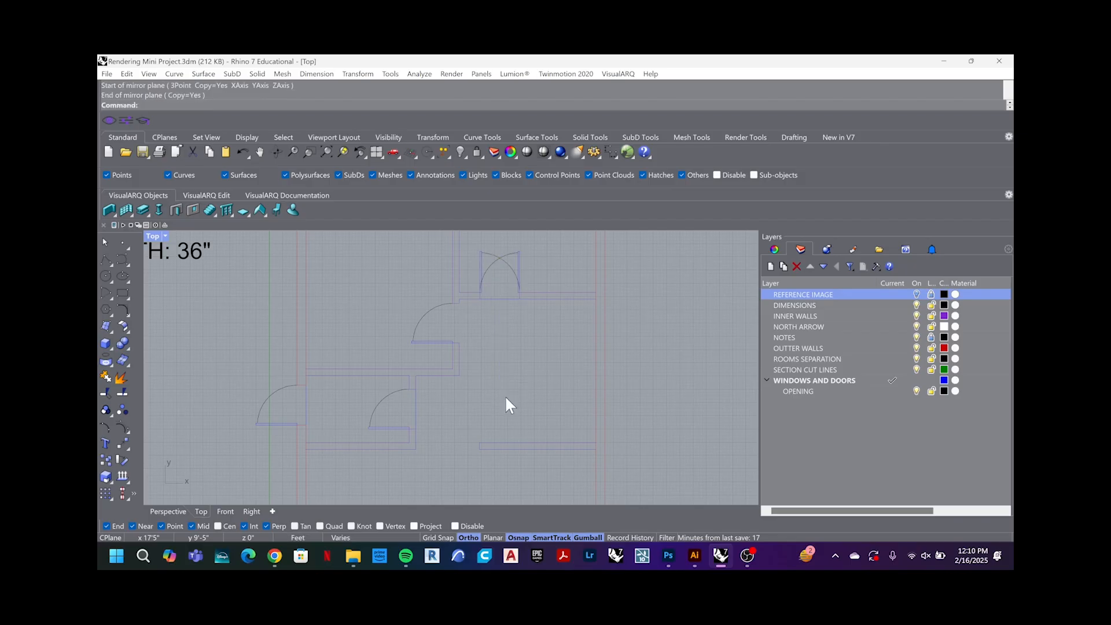
click(480, 260)
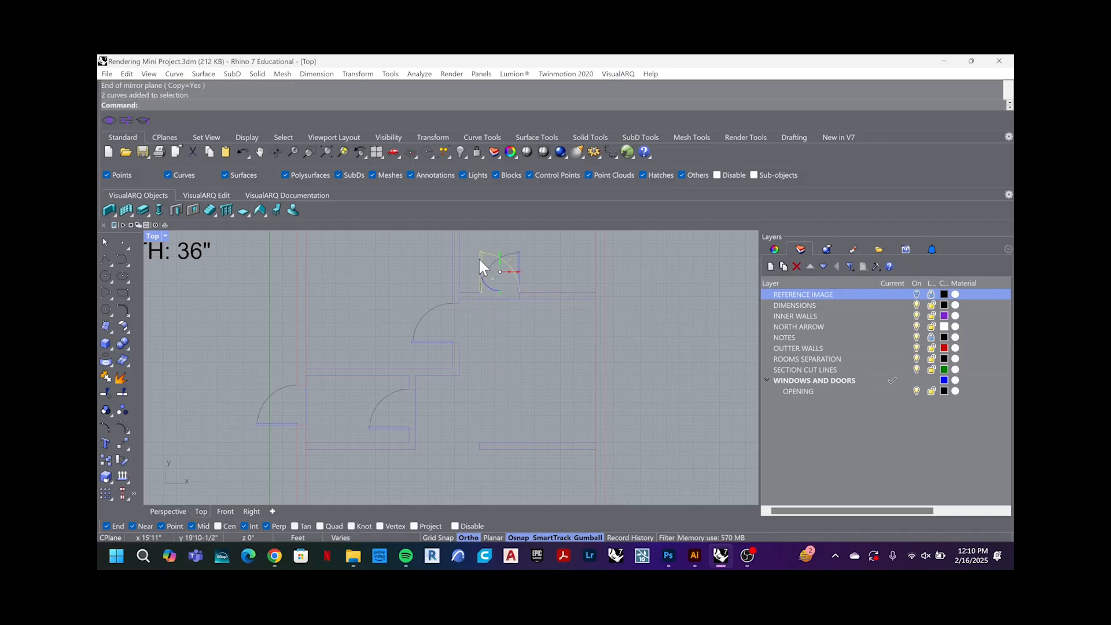
key(Delete)
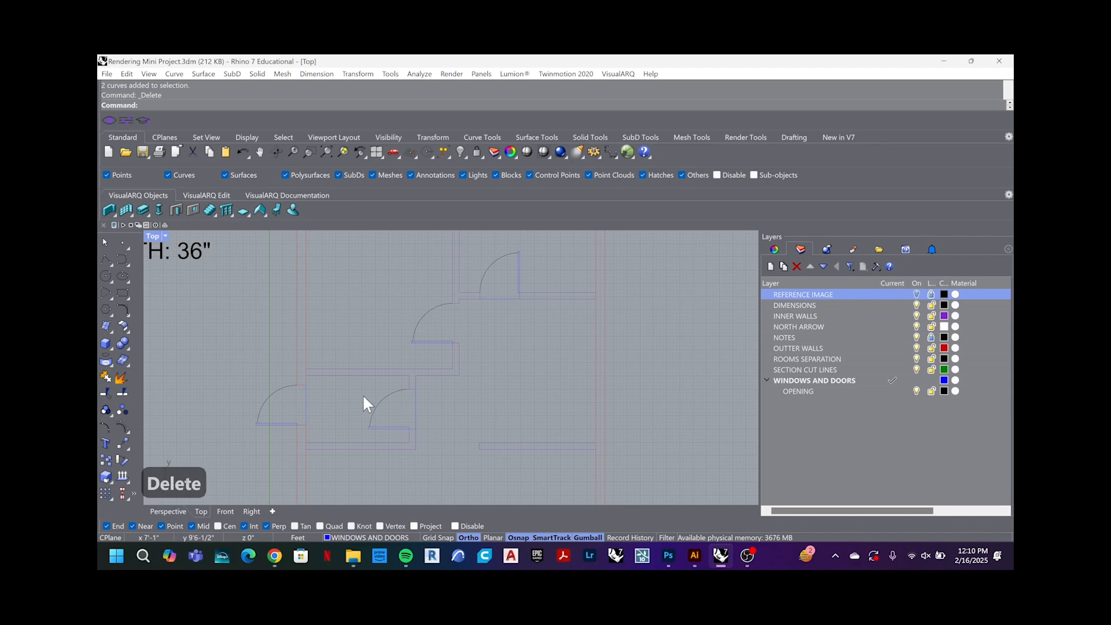
Step: Mirror the interior hall door symbol about a horizontal axis through its opening's midpoint and delete the original symbol
click(377, 401)
text(mi)
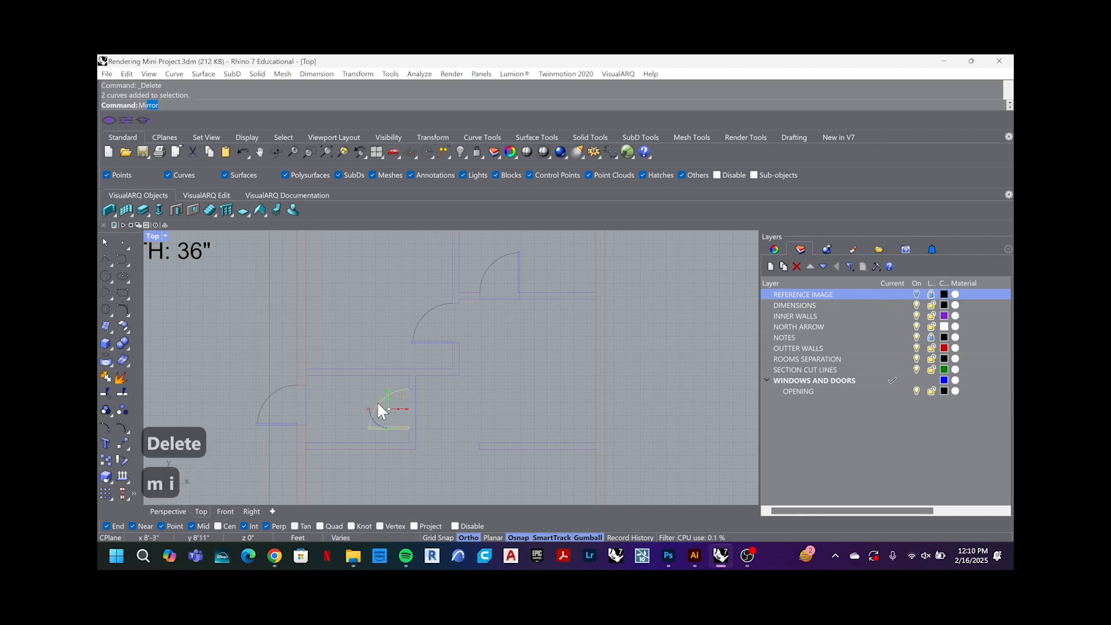
text(r)
key(Return)
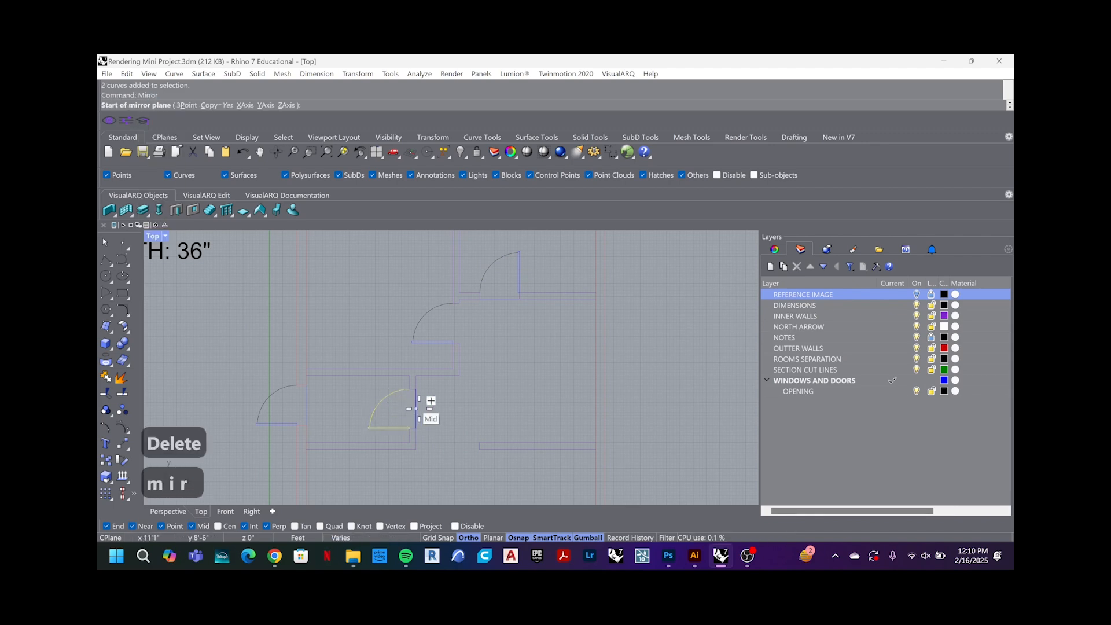
click(414, 409)
click(513, 409)
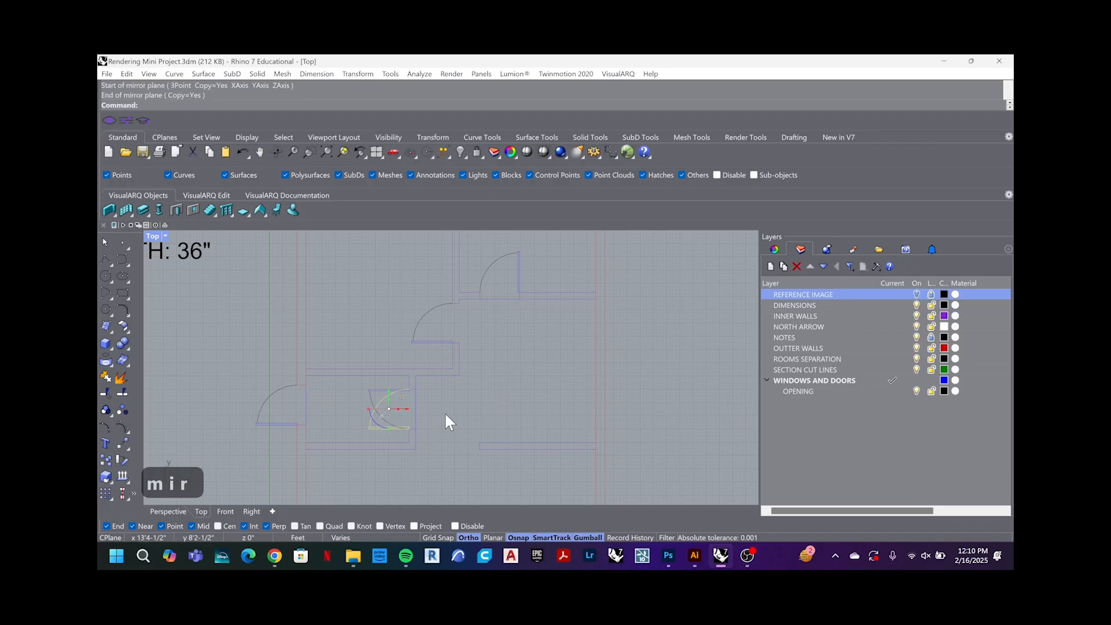
key(Delete)
Step: Mirror the entrance door symbol in the left outer wall about its opening's horizontal centre axis and delete the original
click(276, 425)
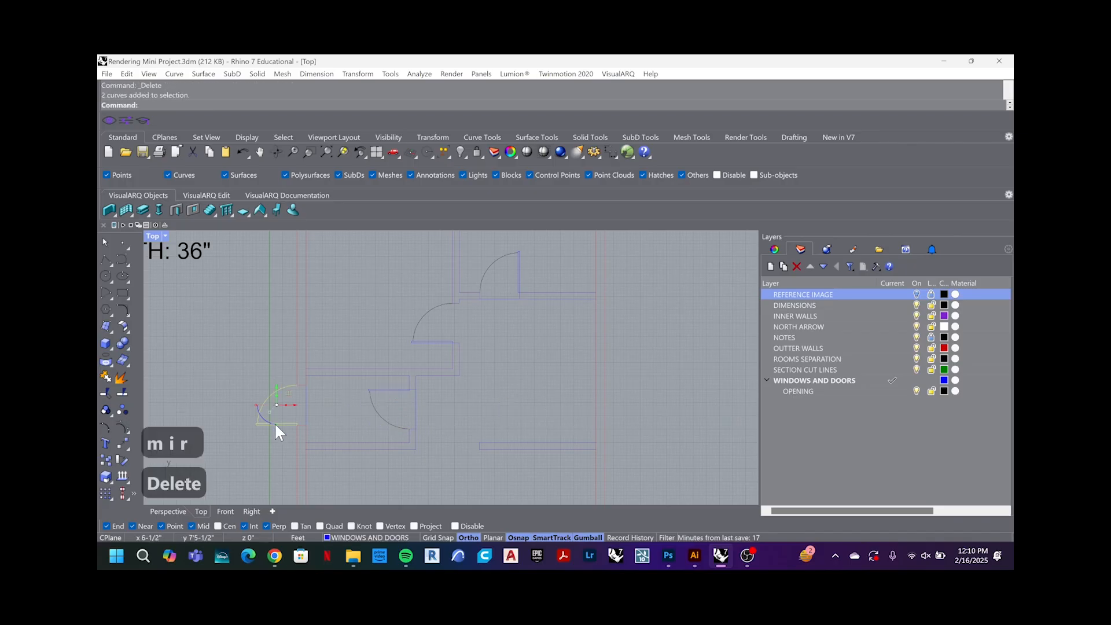
key(space)
click(307, 405)
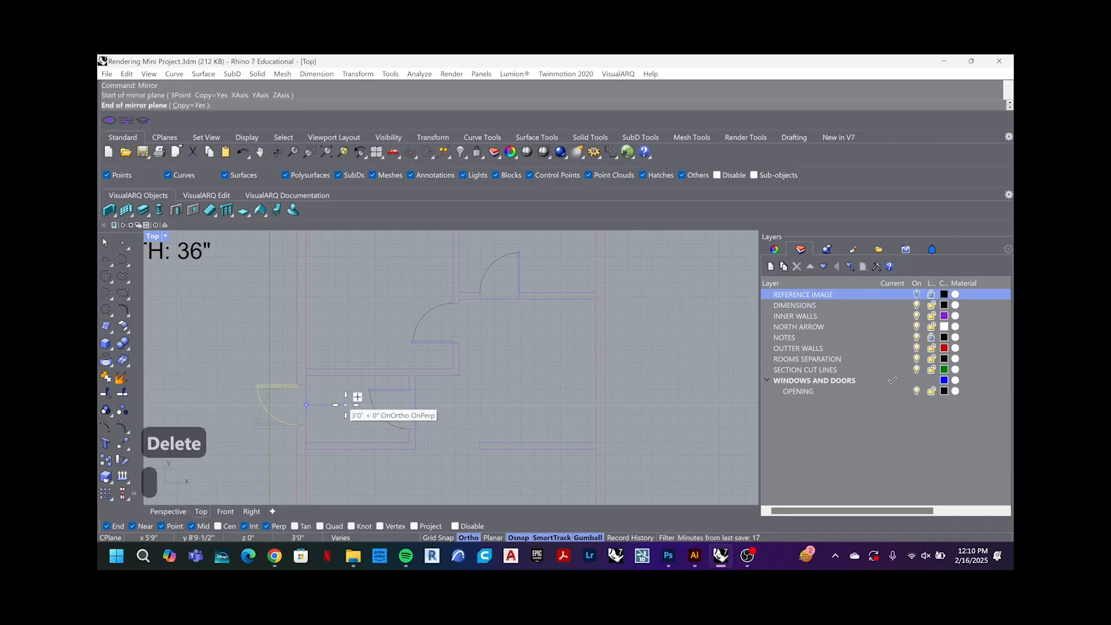
click(346, 405)
key(Delete)
Step: Move the INNER WALLS layer up in the layer order, directly above DIMENSIONS
scroll(452, 425, down, 5)
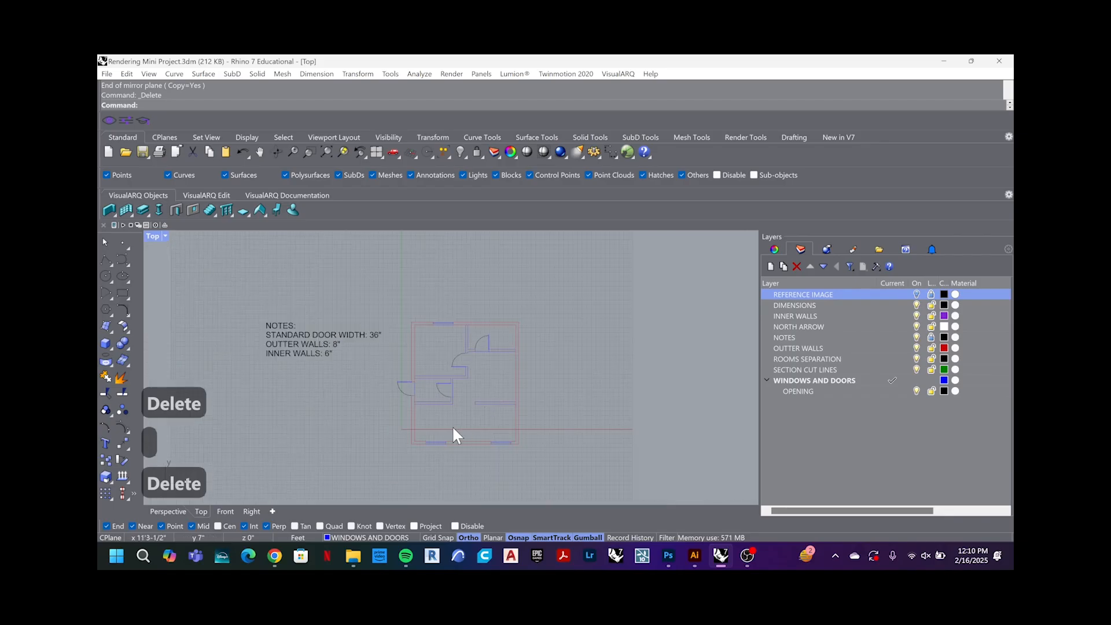
scroll(453, 427, up, 2)
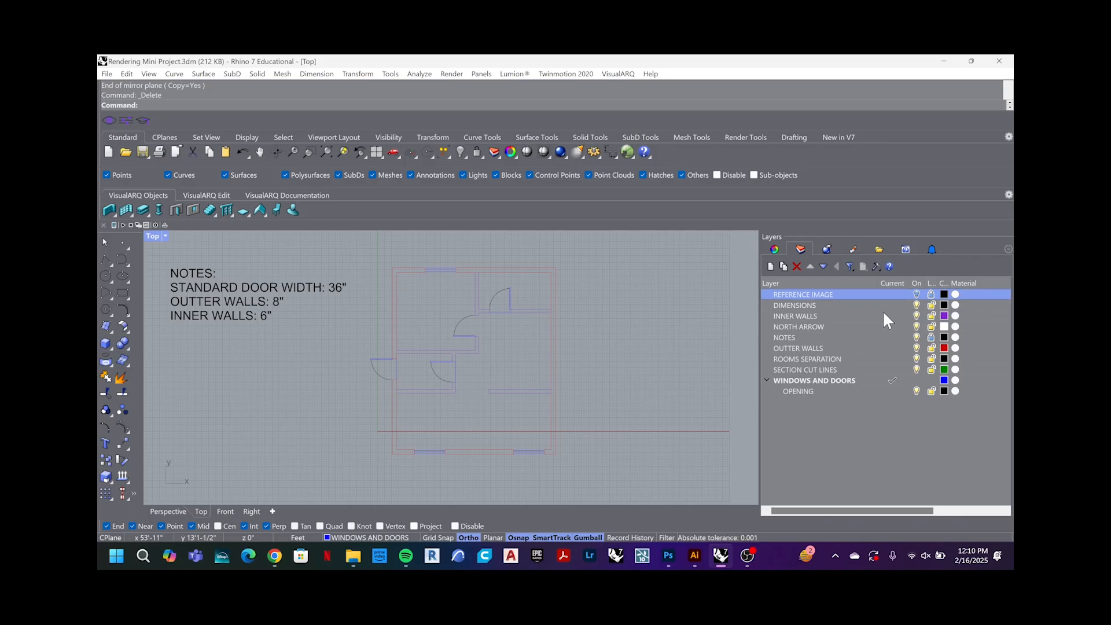
click(867, 308)
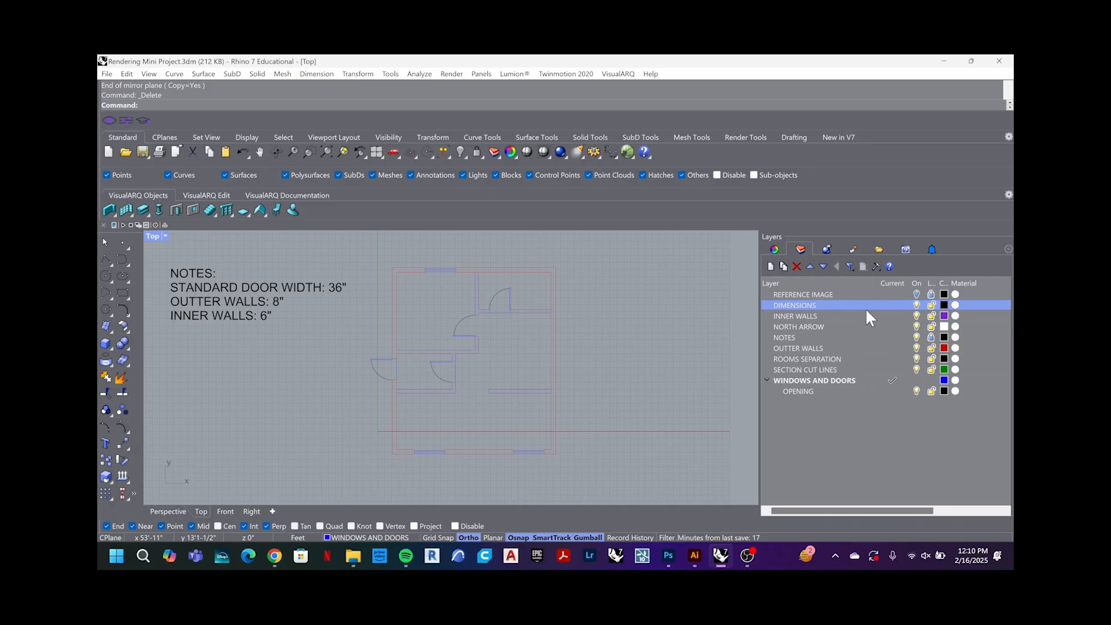
click(849, 318)
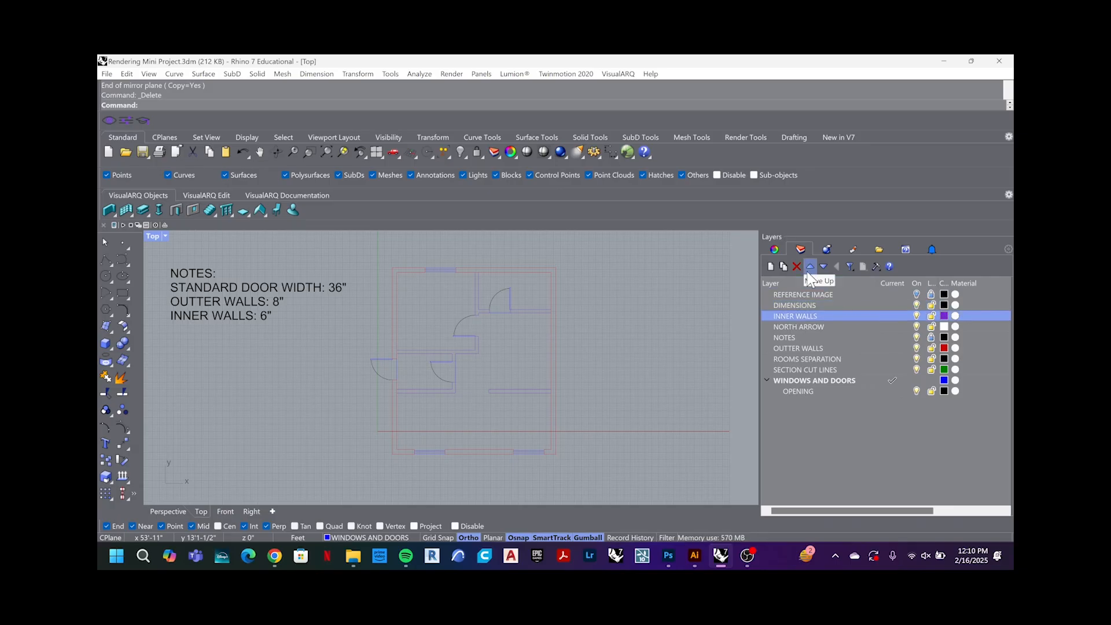
click(811, 268)
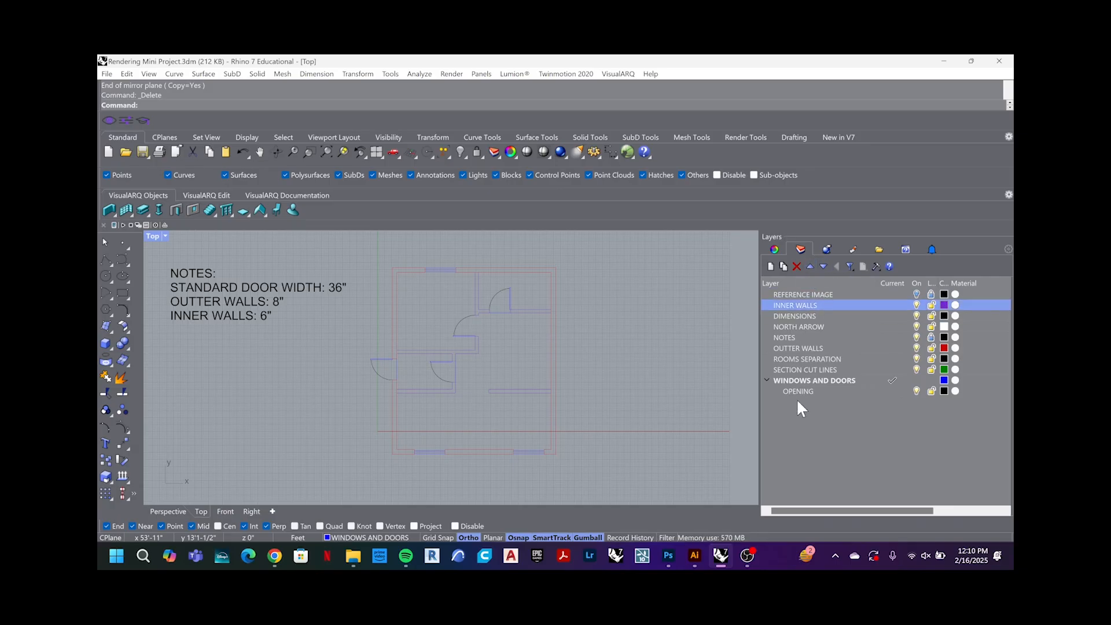
Step: Move the WINDOWS AND DOORS layer with its OPENING sublayer up to directly below INNER WALLS
click(796, 380)
click(810, 268)
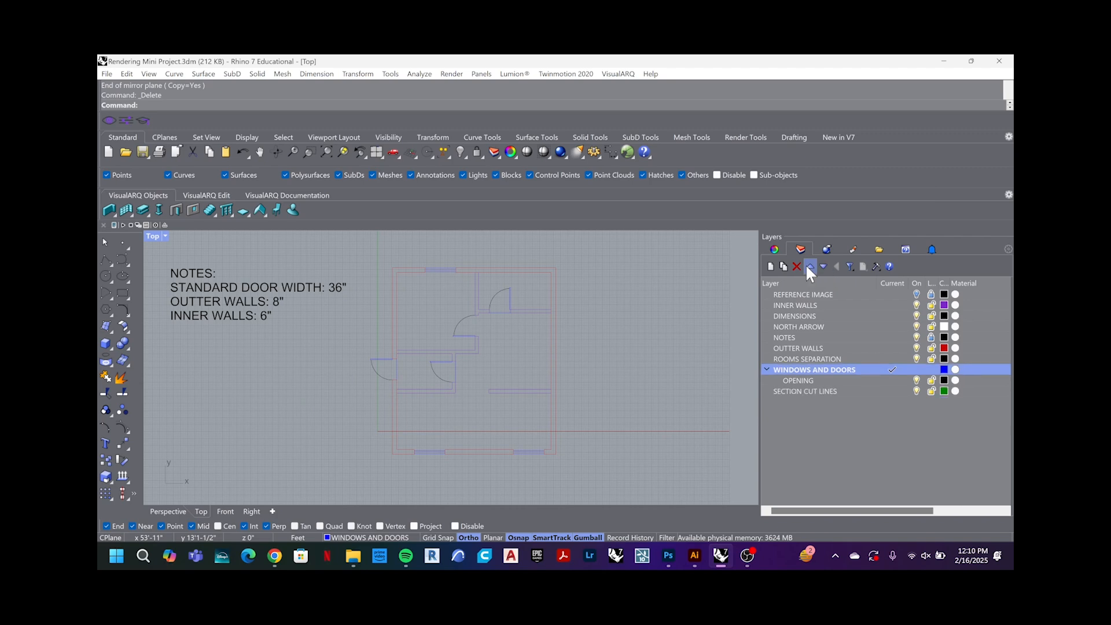
click(809, 267)
click(809, 267)
click(809, 267)
click(810, 267)
click(809, 267)
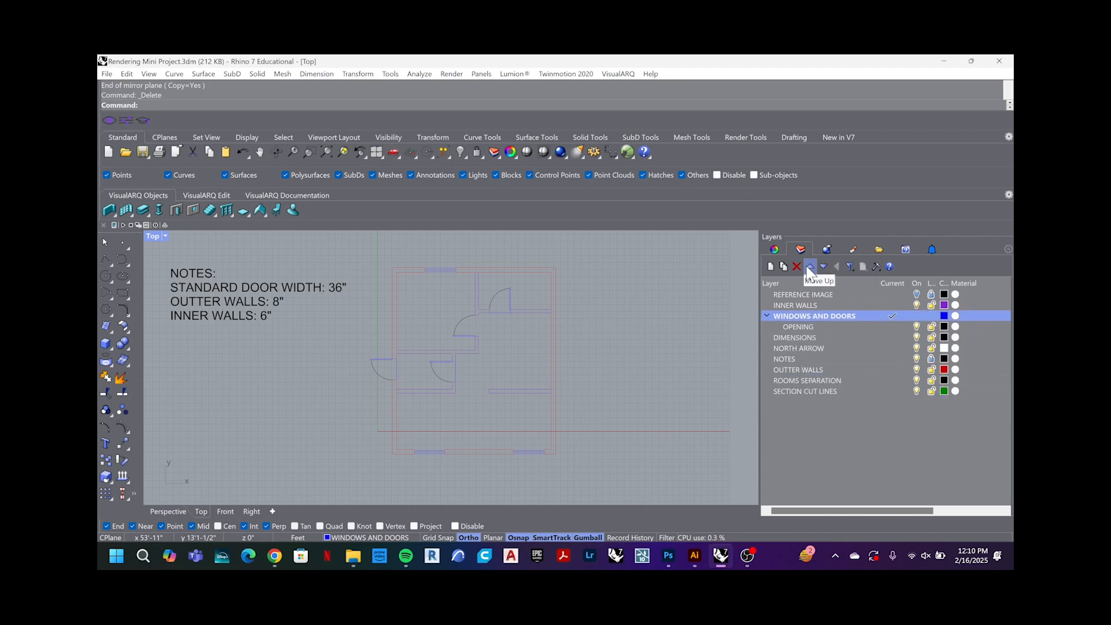
Step: Move the OUTTER WALLS layer up to directly below the WINDOWS AND DOORS layer group
click(808, 371)
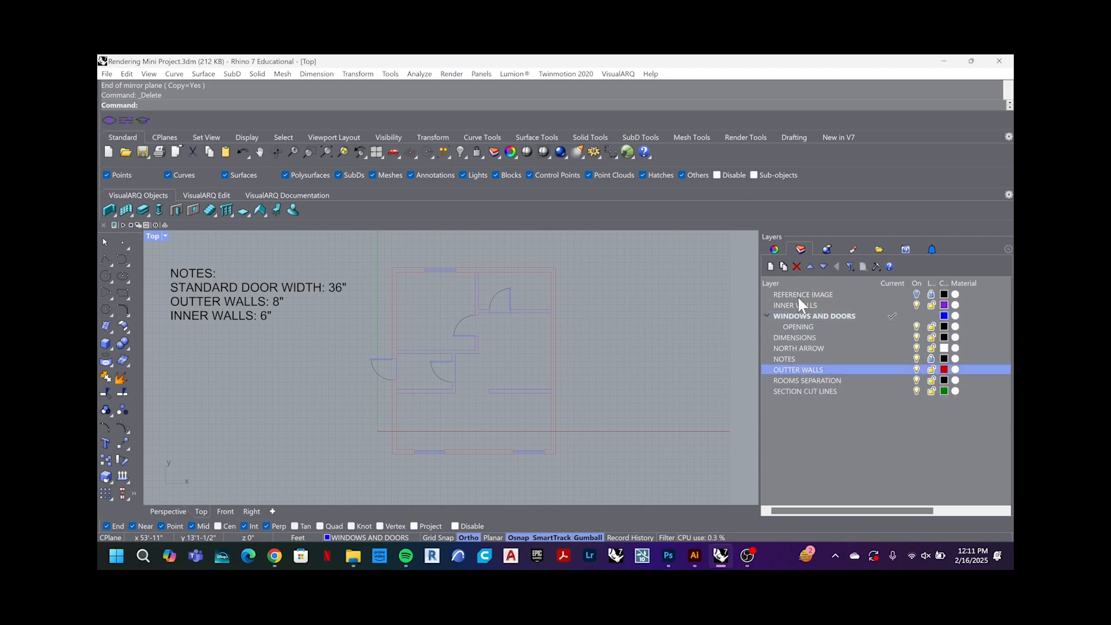
click(811, 267)
click(811, 267)
click(810, 267)
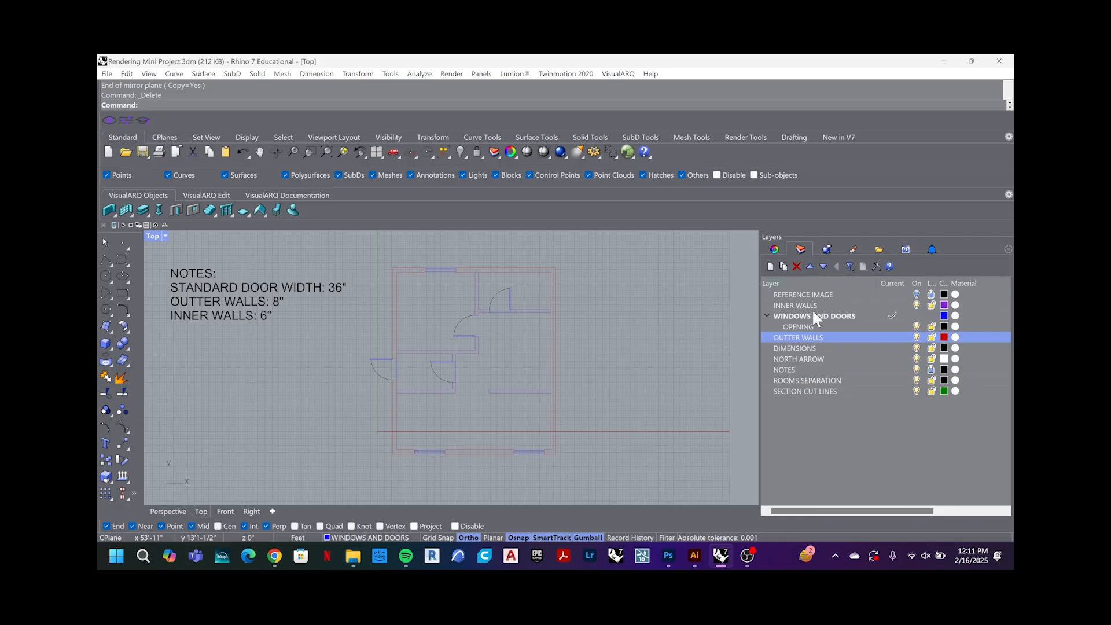
Step: Move the NOTES layer up to directly below OUTTER WALLS and clear the layer selection
click(804, 369)
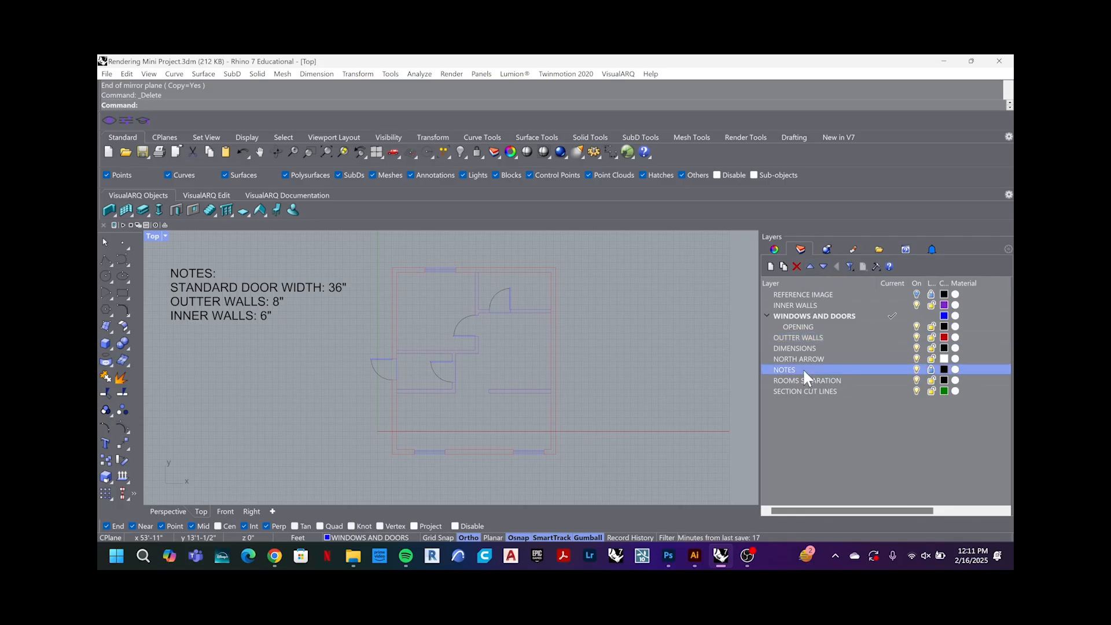
click(811, 267)
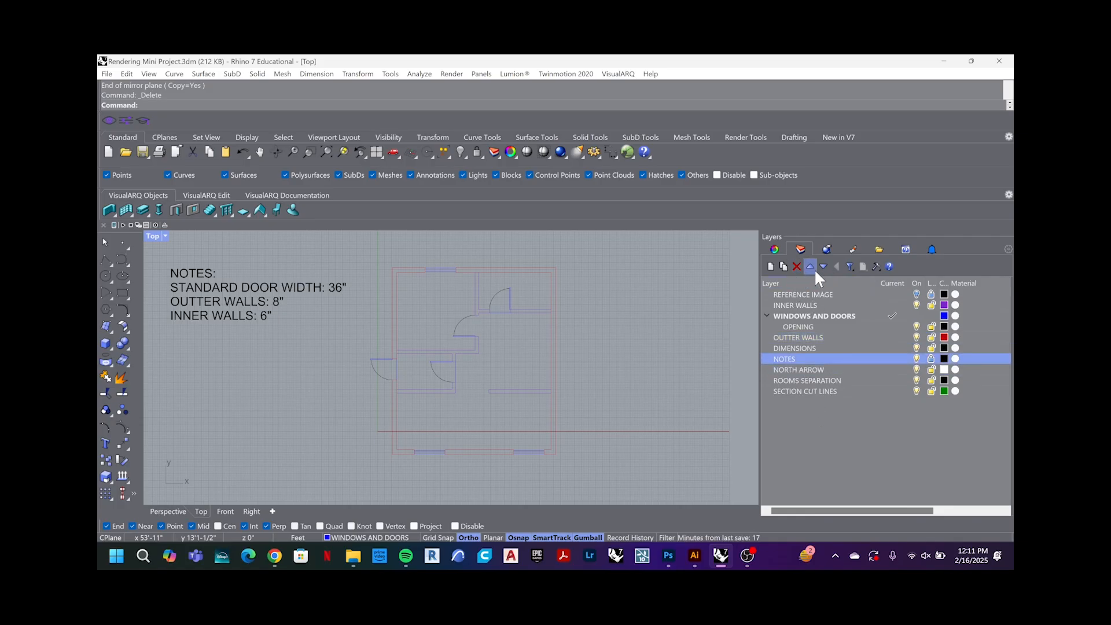
click(811, 267)
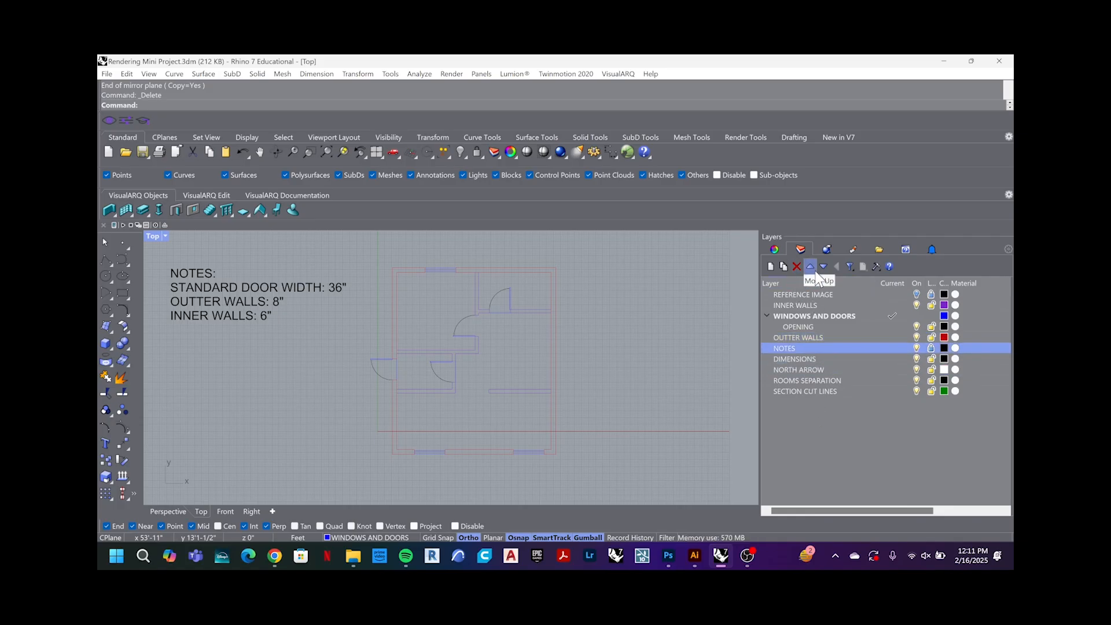
click(837, 461)
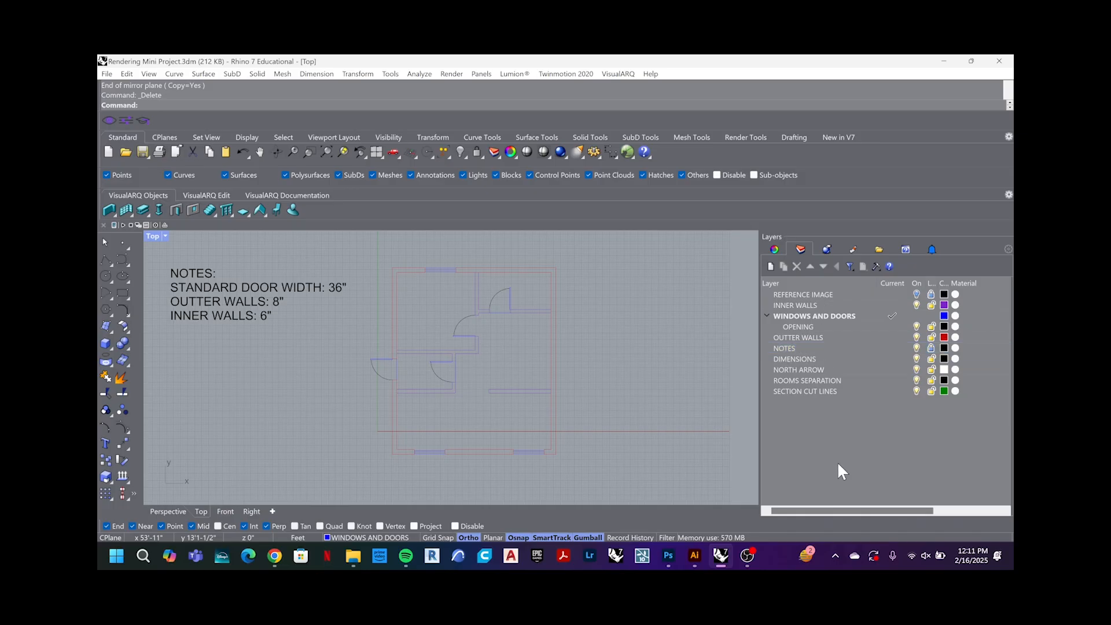
Step: Move the NORTH ARROW layer up to directly below NOTES and make it the current layer
click(826, 371)
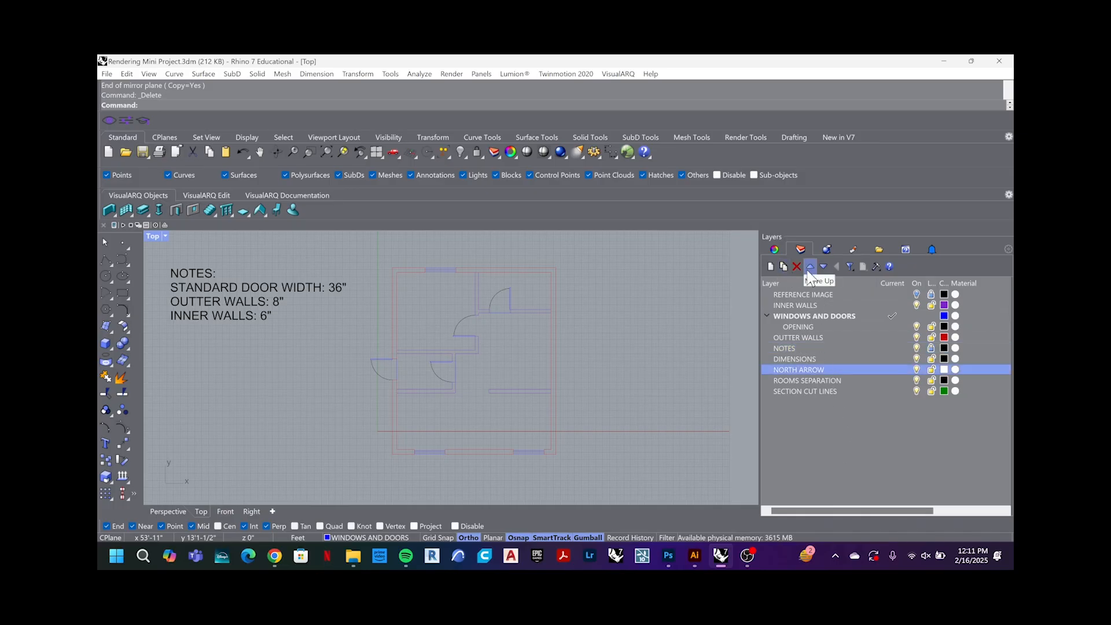
click(810, 267)
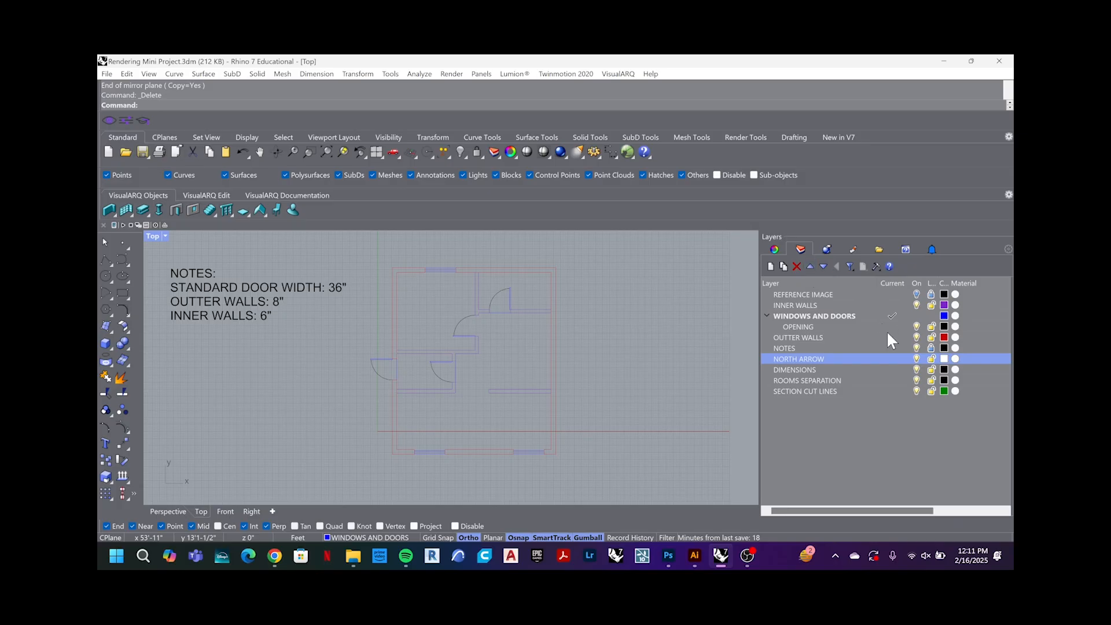
click(906, 358)
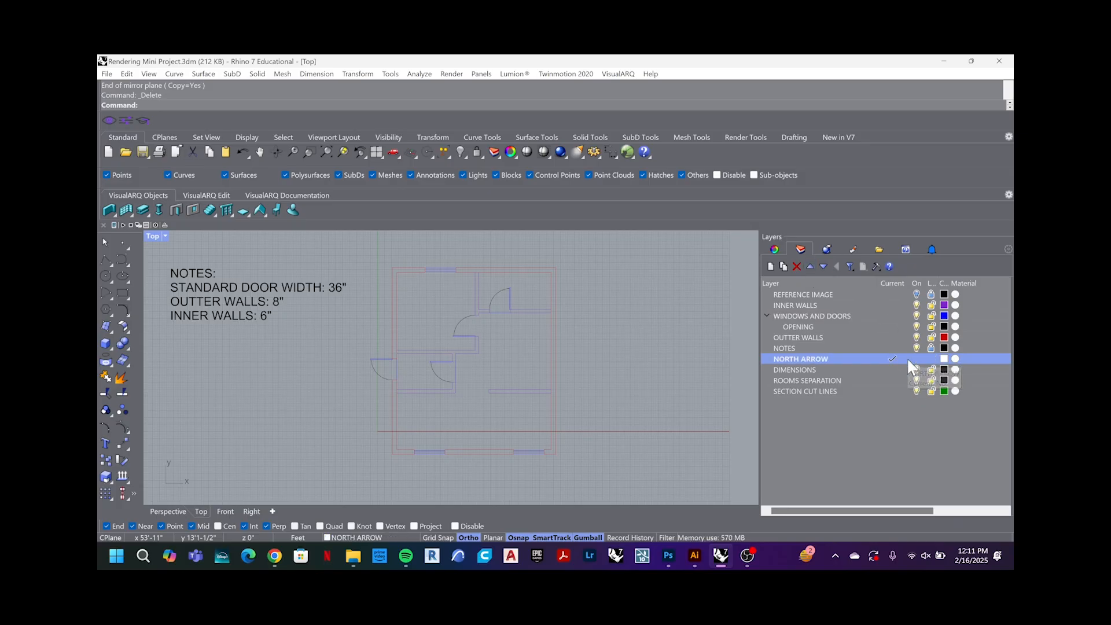
Step: Draw a circle with a radius of about 1'-6" outside the plan's lower-right corner and move it farther right from the wall
scroll(571, 411, up, 1)
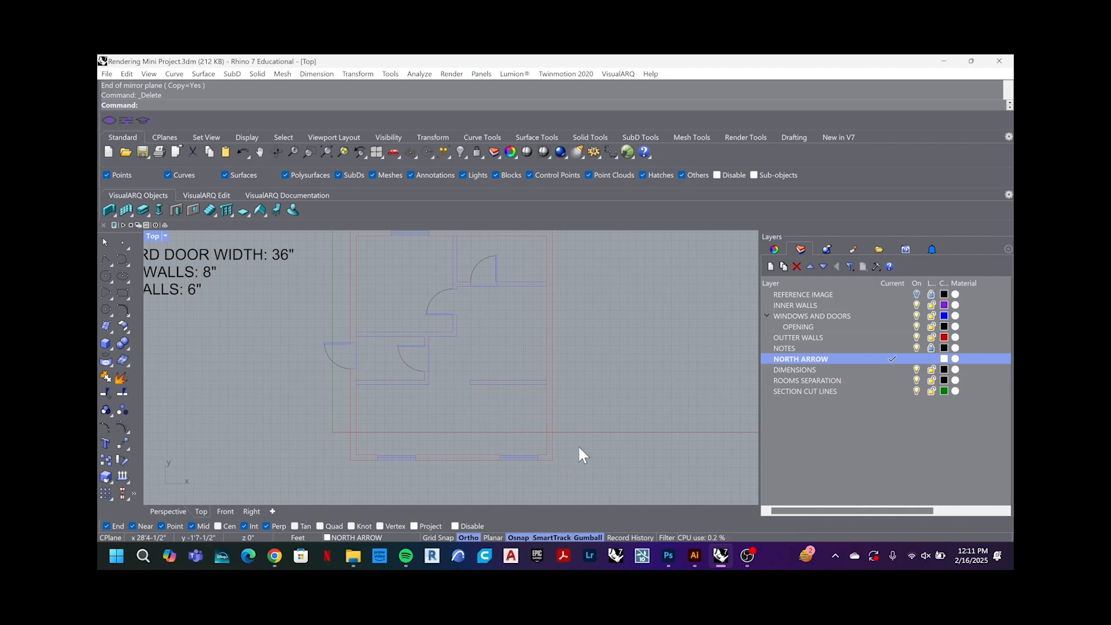
text(cir)
key(Return)
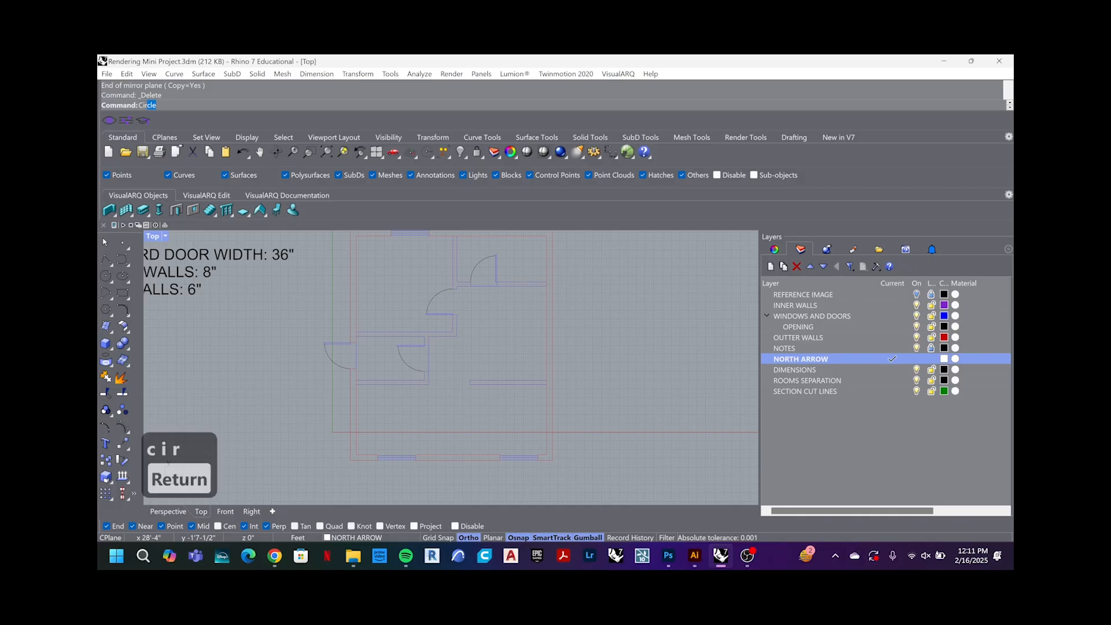
scroll(579, 446, up, 4)
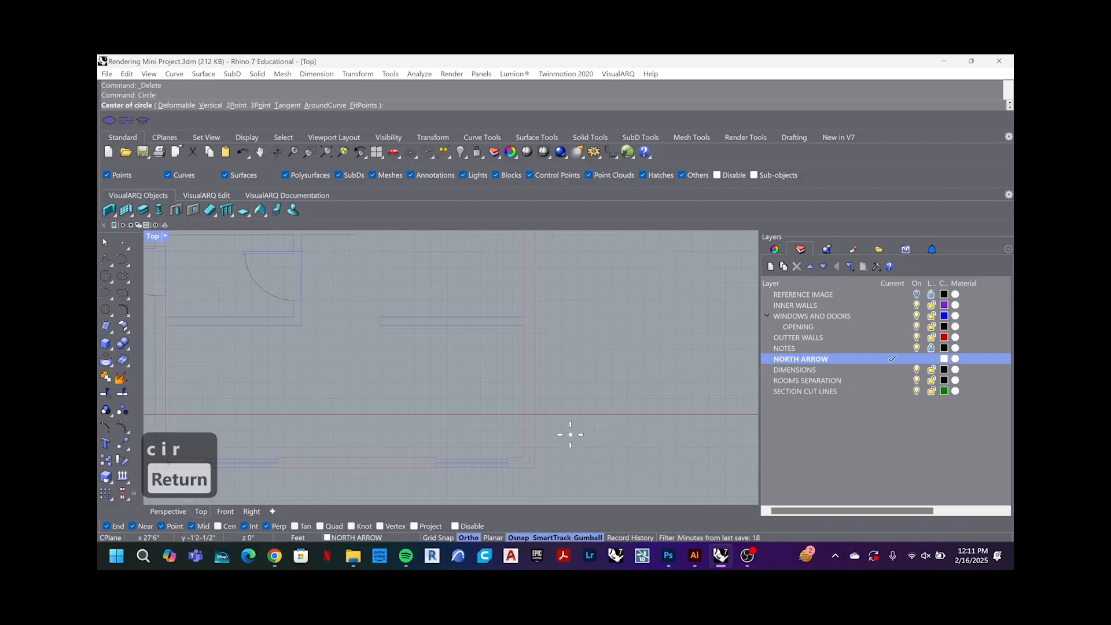
click(577, 442)
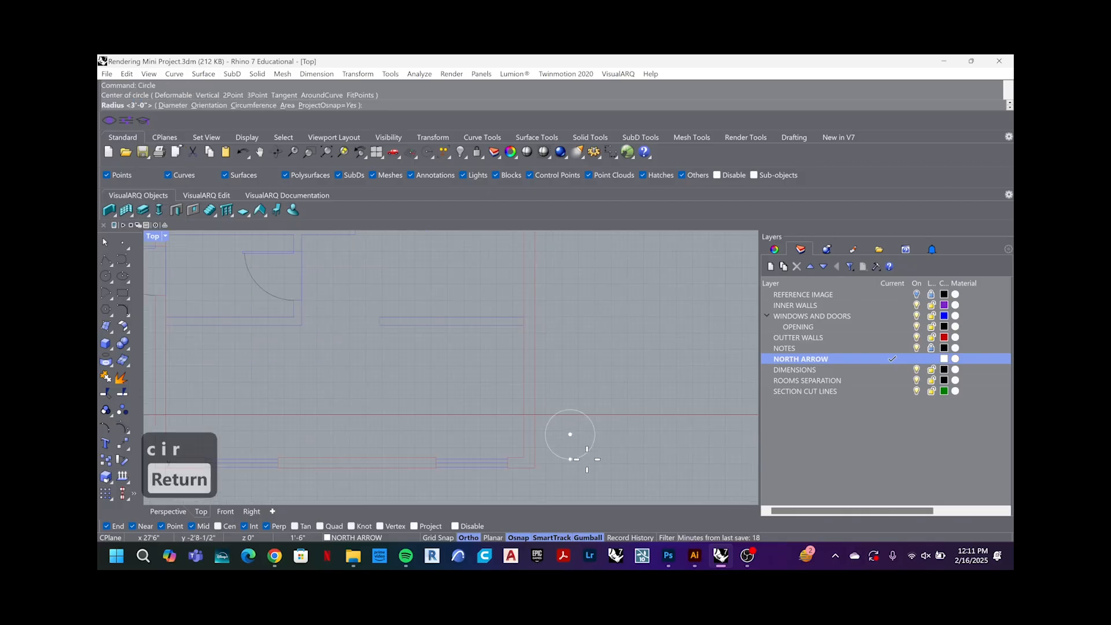
click(584, 460)
click(596, 434)
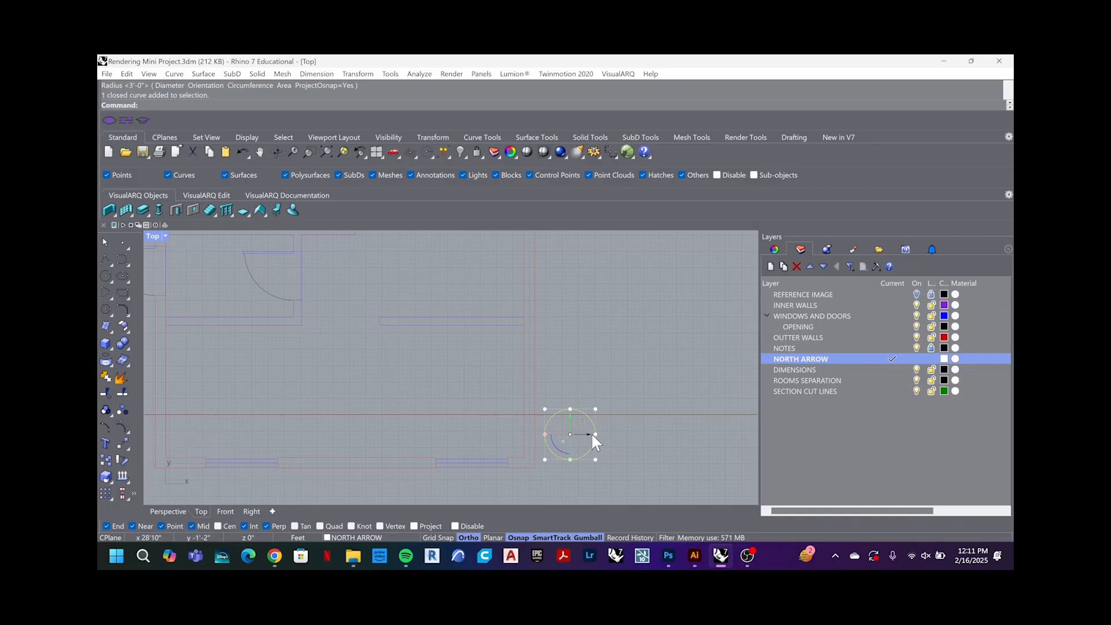
drag(592, 433, 627, 436)
Step: Draw a vertical diameter line across the circle from its bottom quadrant to its top quadrant
text(line)
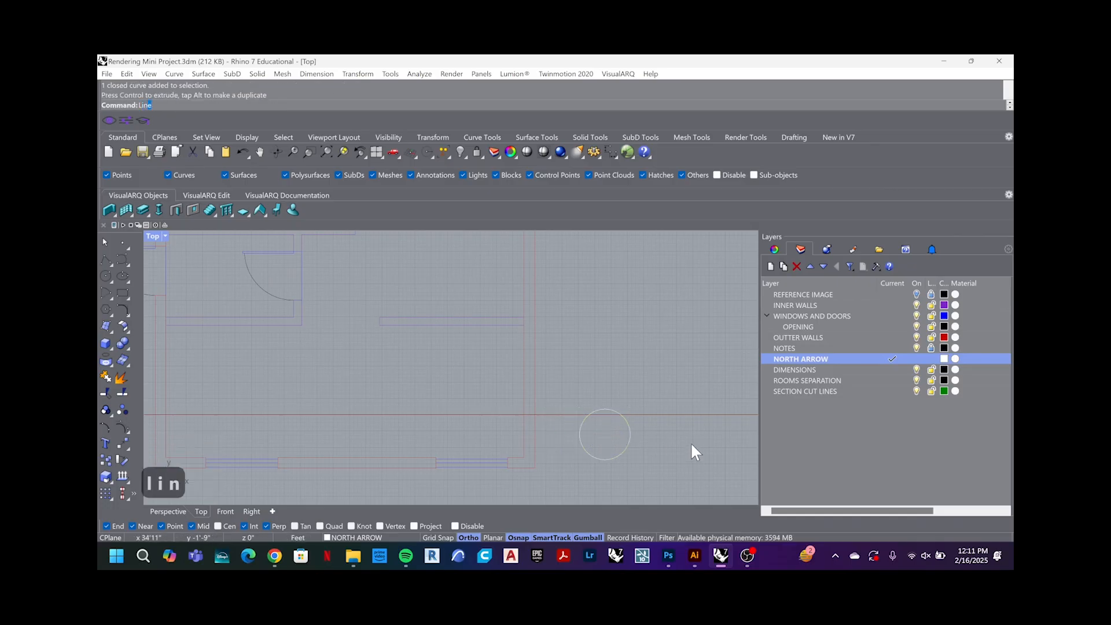
key(Return)
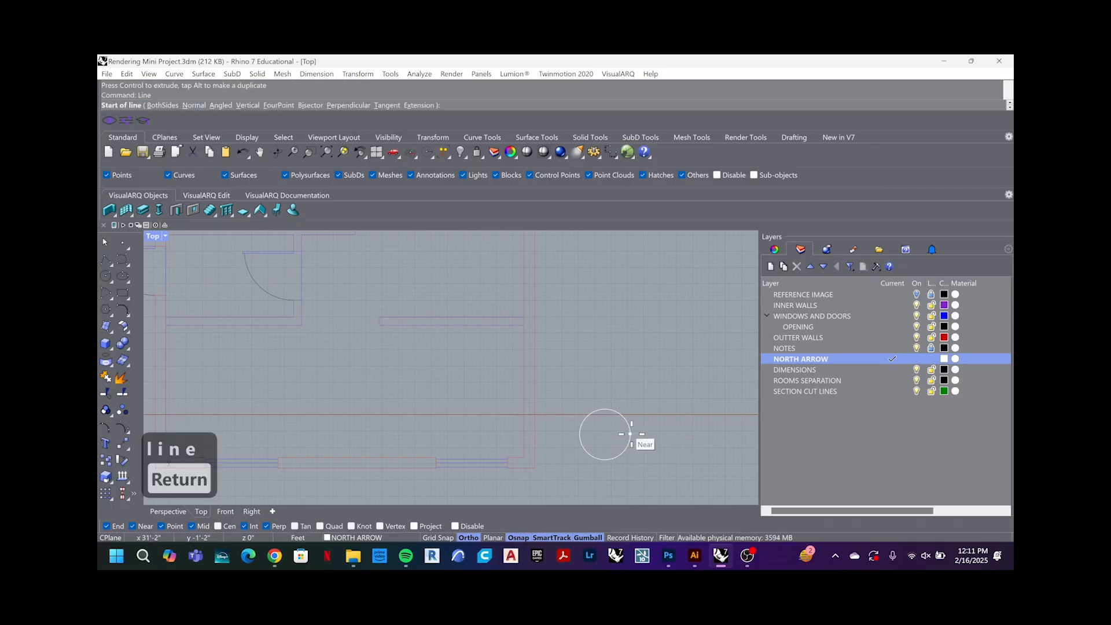
click(605, 461)
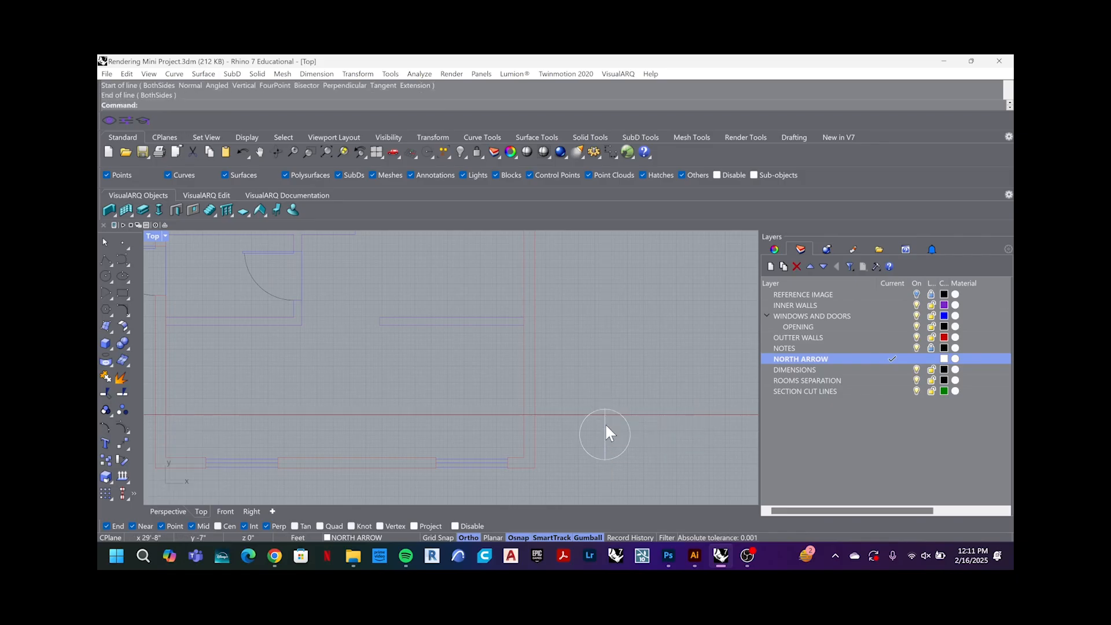
click(606, 426)
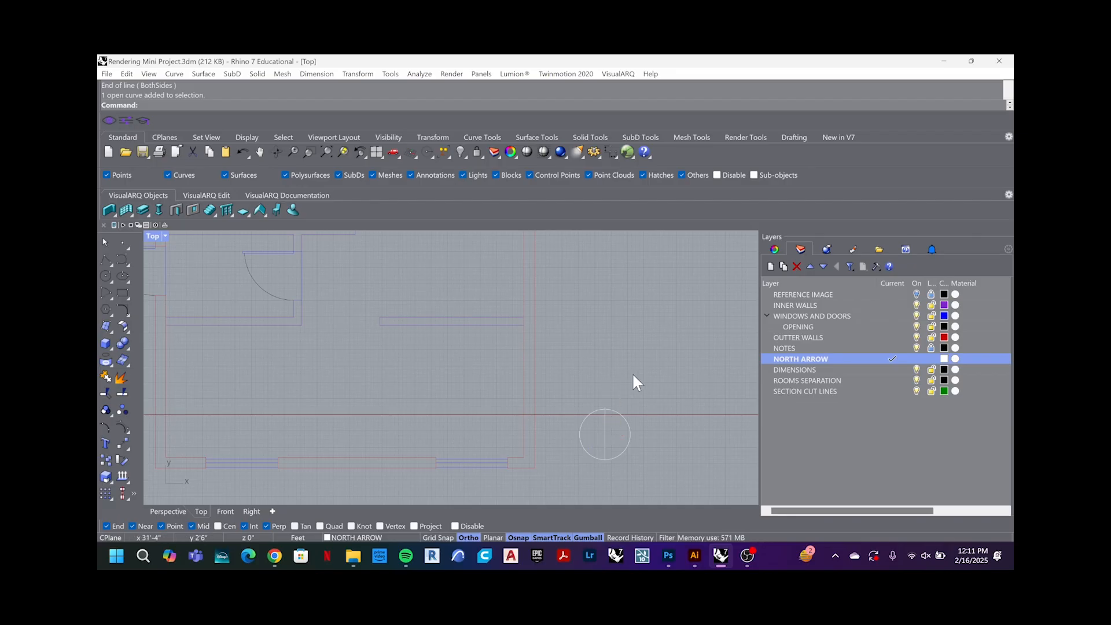
drag(638, 390, 616, 464)
Step: Draw a narrow rectangle from the circle's centre up to its upper edge, along the right side of the diameter line
text(re)
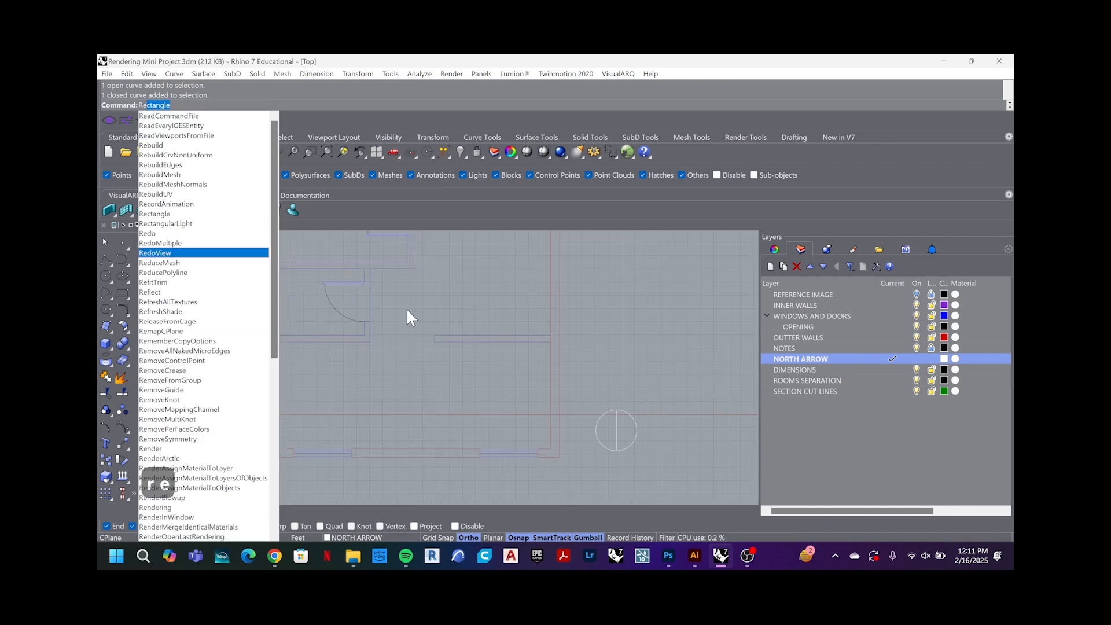
key(Return)
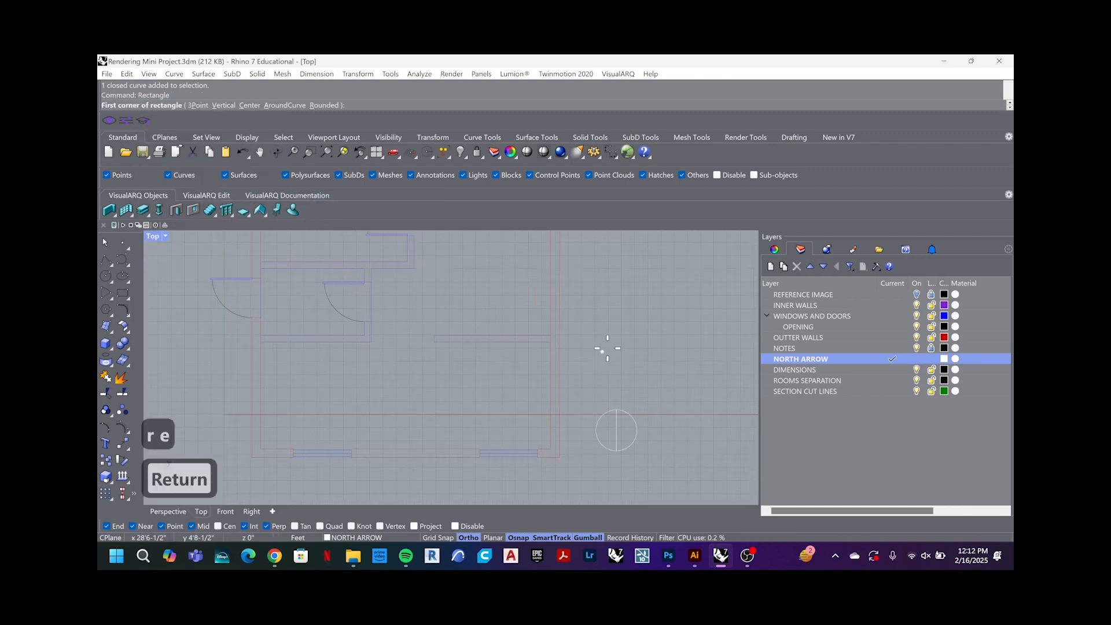
scroll(636, 433, up, 3)
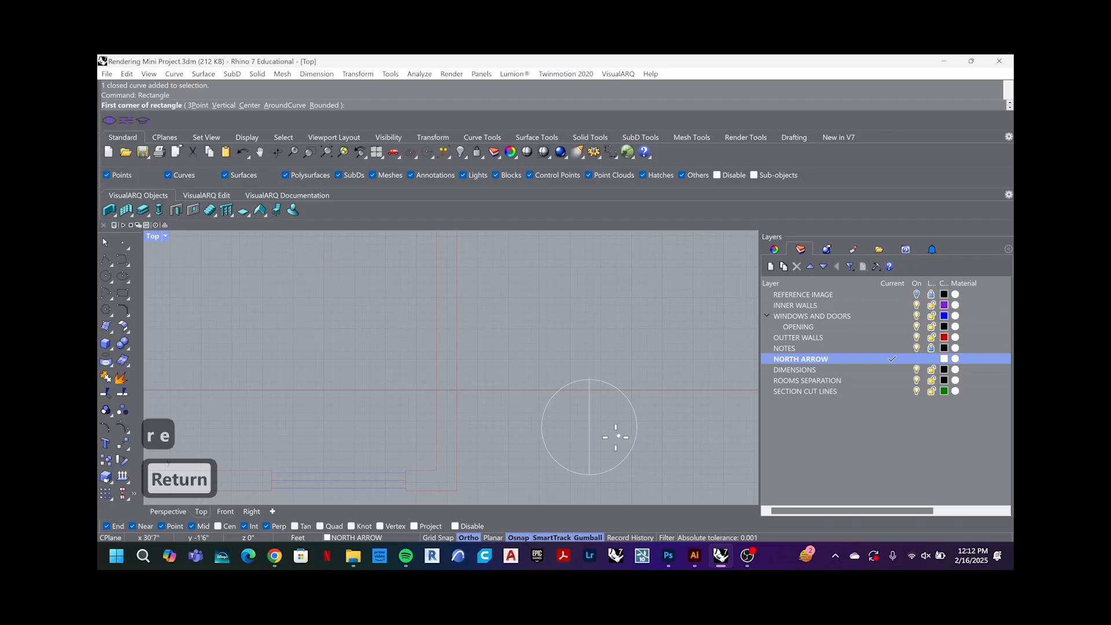
click(589, 426)
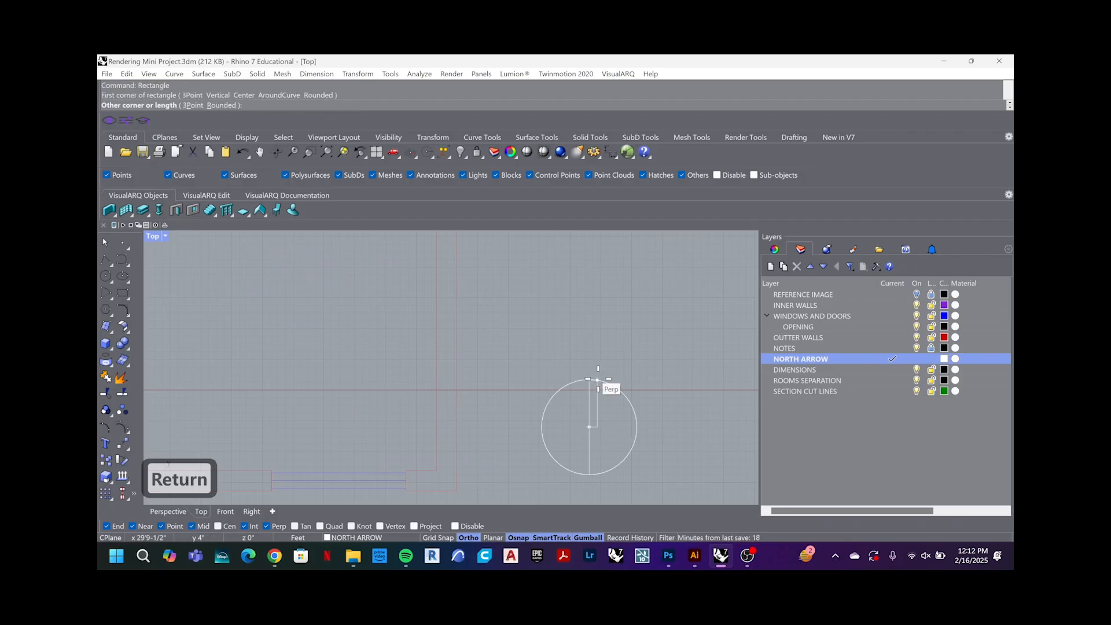
click(598, 380)
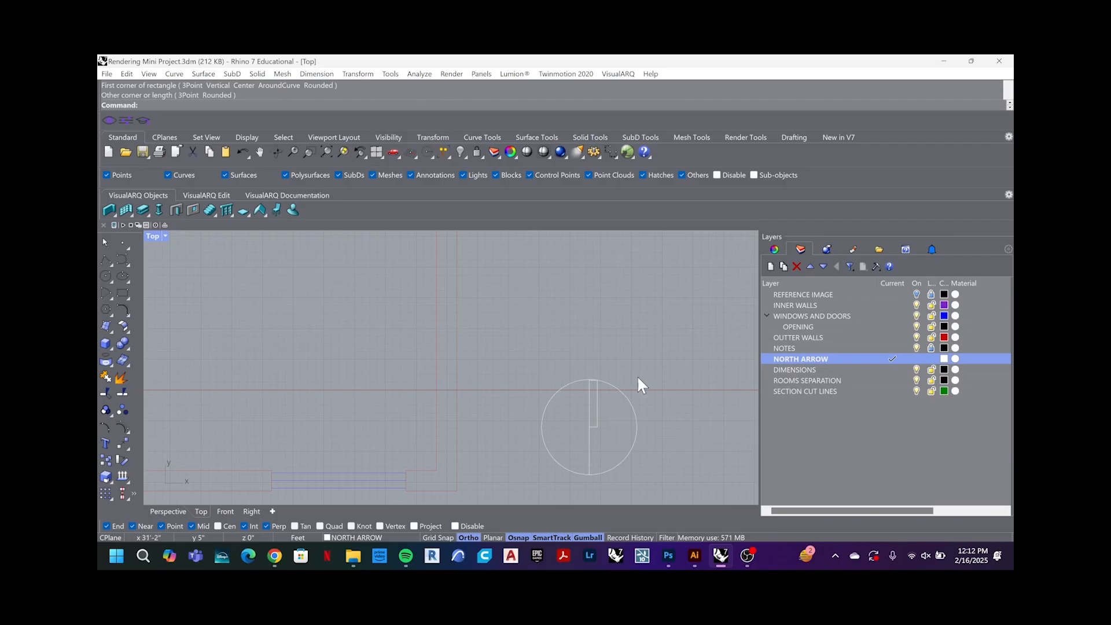
Step: Group the circle, diameter line and narrow rectangle into one north arrow object
scroll(639, 383, down, 5)
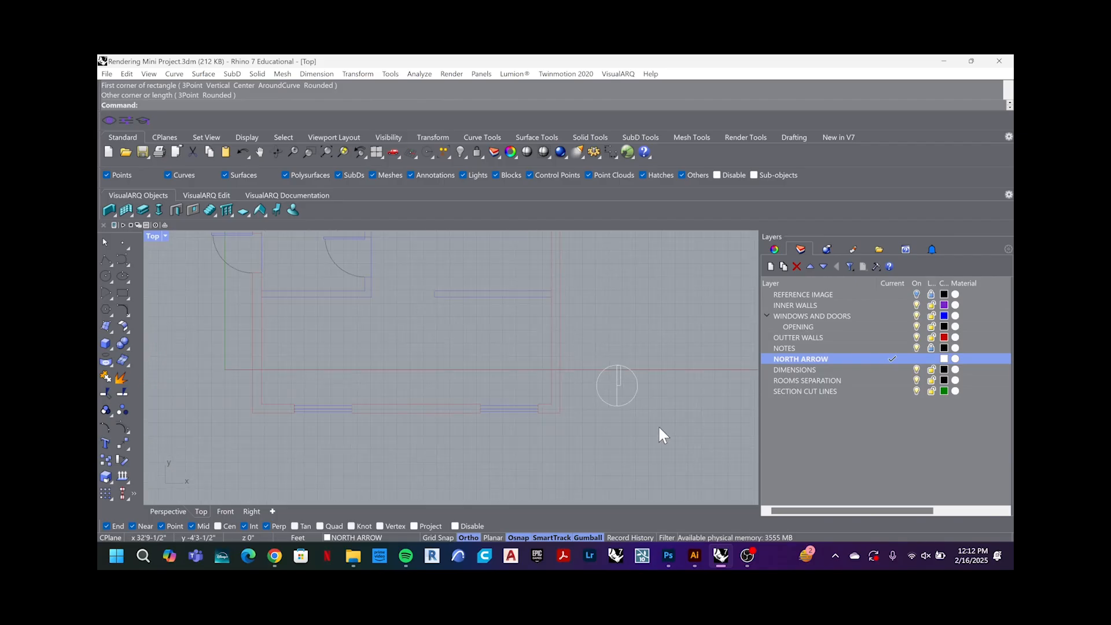
scroll(645, 369, up, 3)
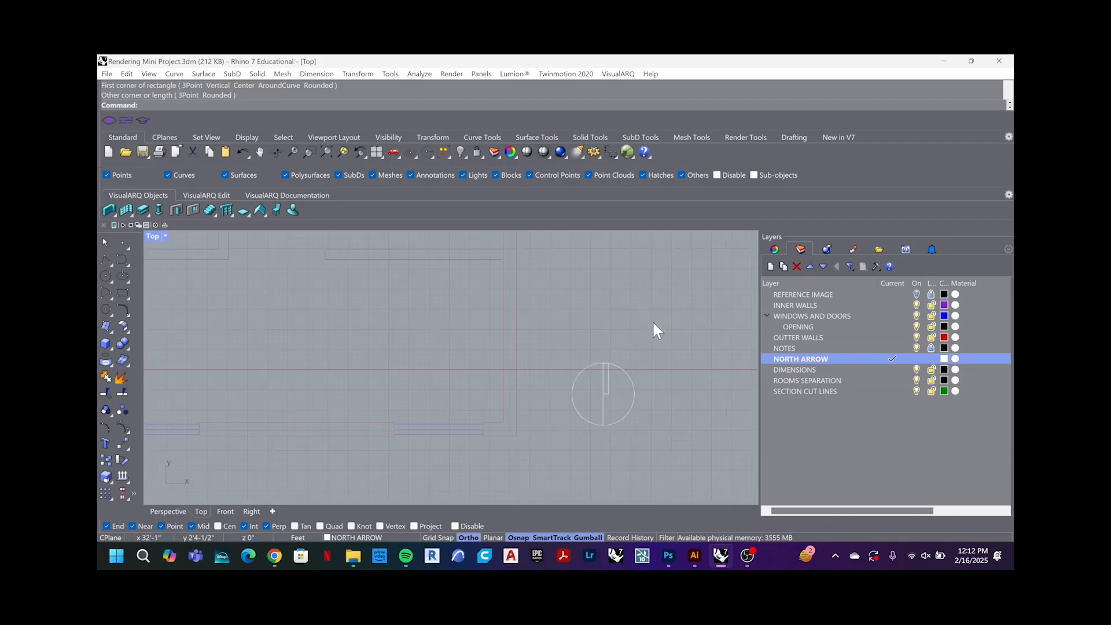
drag(655, 323, 563, 469)
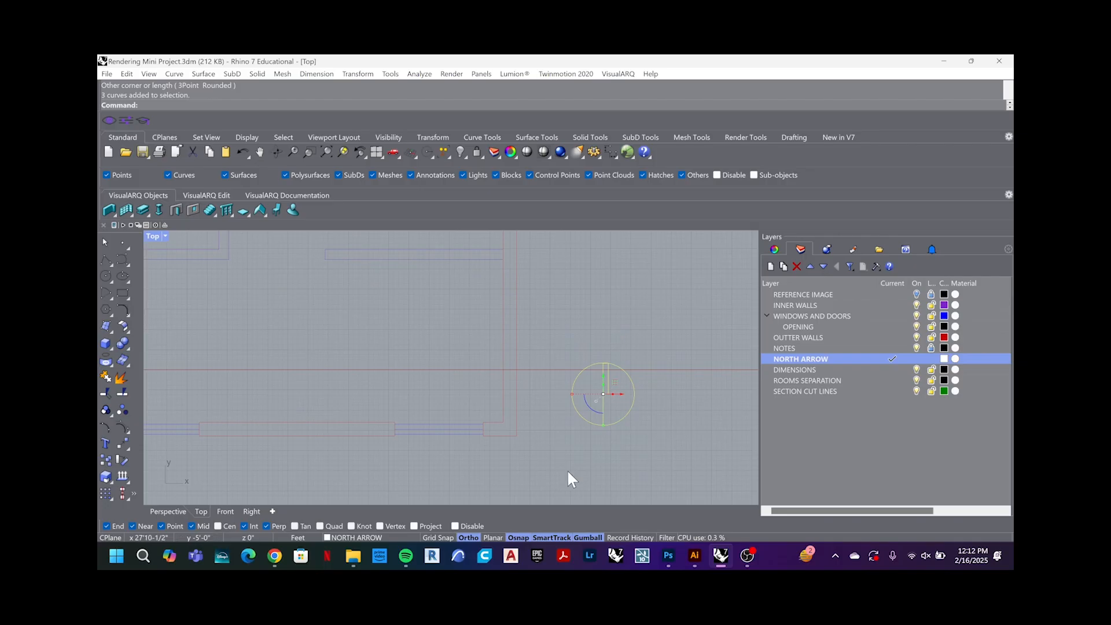
text(gro)
key(Return)
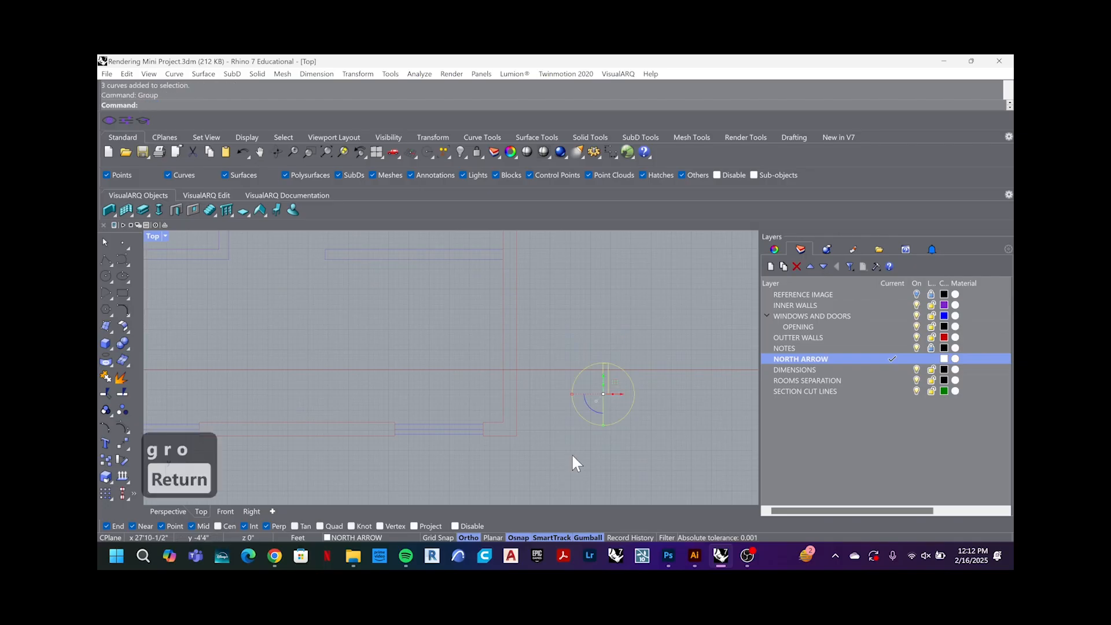
Step: Rotate the north arrow group counterclockwise so it tilts toward the upper left, and deselect it
scroll(575, 444, down, 3)
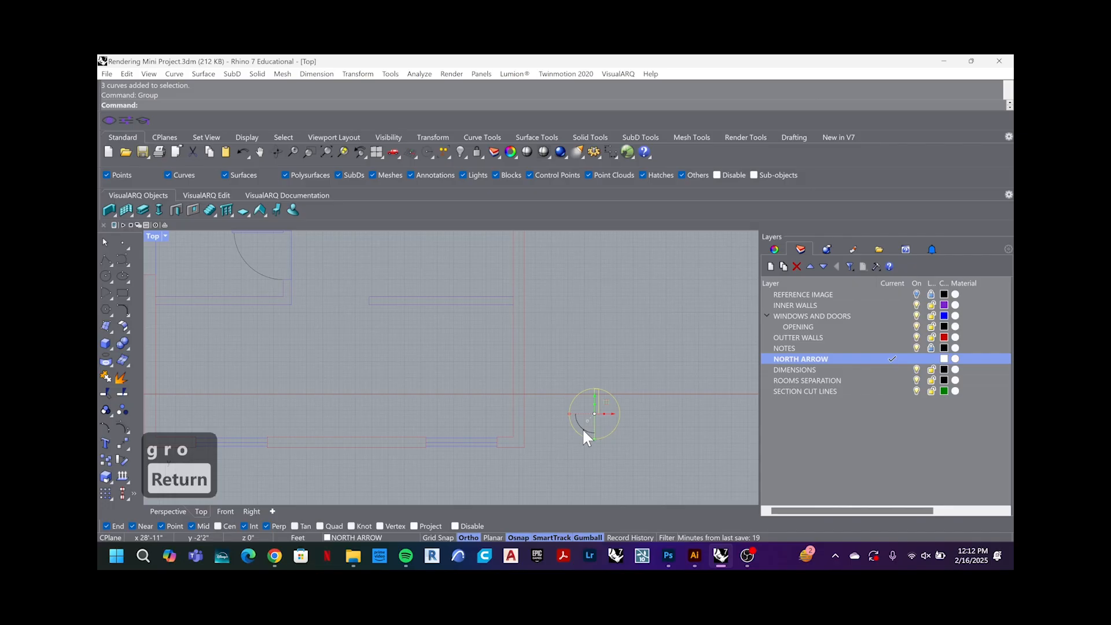
mouse_move(583, 428)
mouse_down()
mouse_move(599, 431)
mouse_move(585, 433)
mouse_move(591, 443)
mouse_up()
key(Escape)
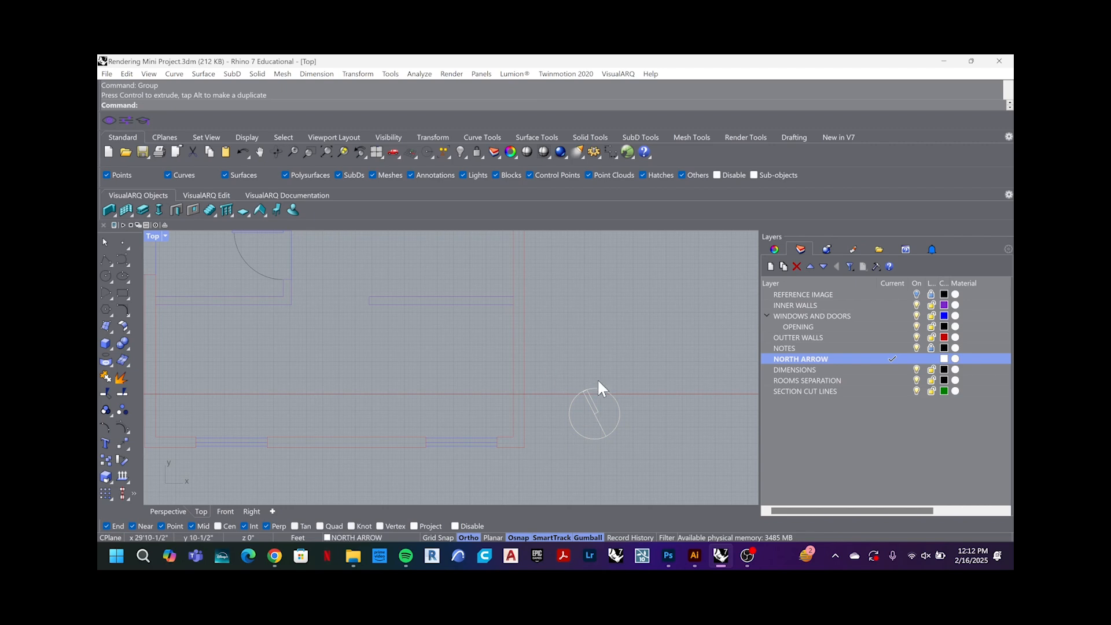
scroll(593, 405, down, 2)
scroll(592, 408, up, 2)
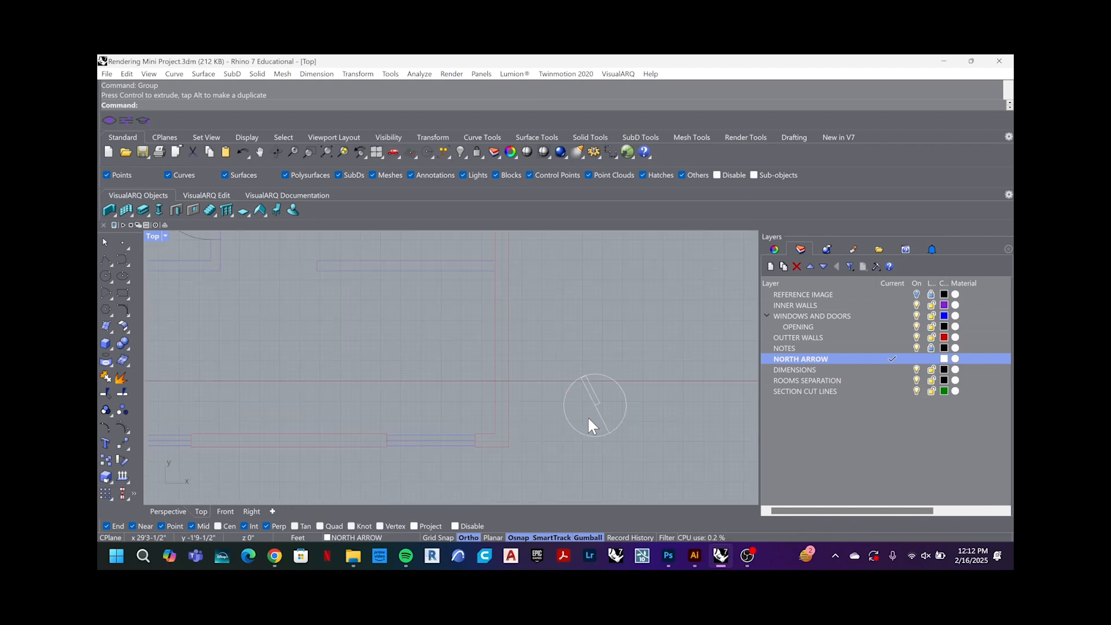
drag(643, 453, 613, 426)
click(621, 444)
click(612, 427)
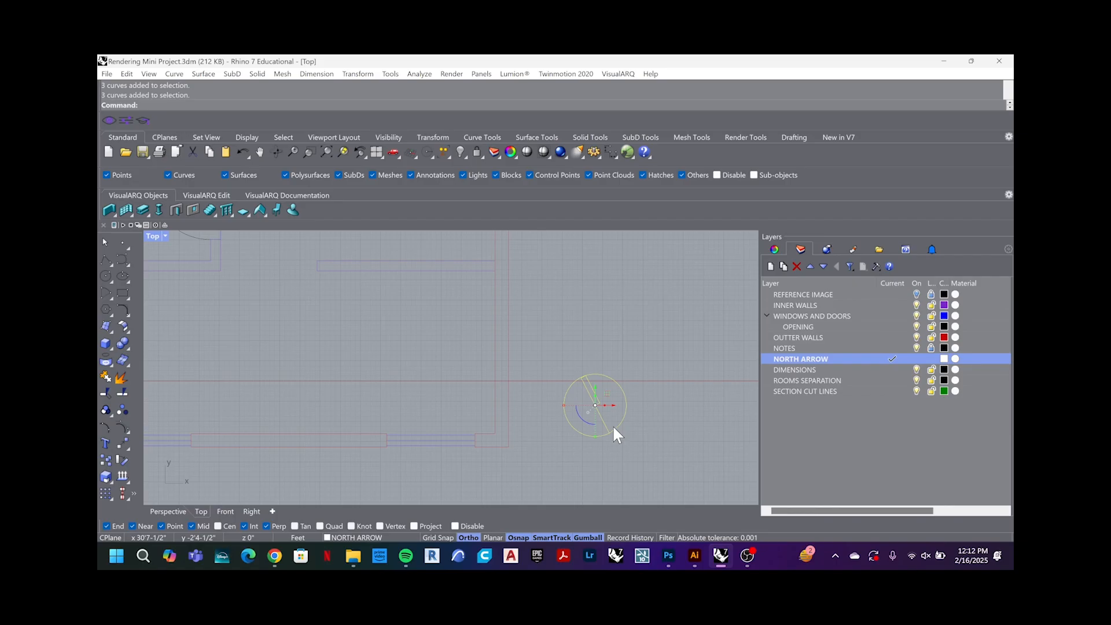
click(614, 440)
scroll(614, 444, up, 1)
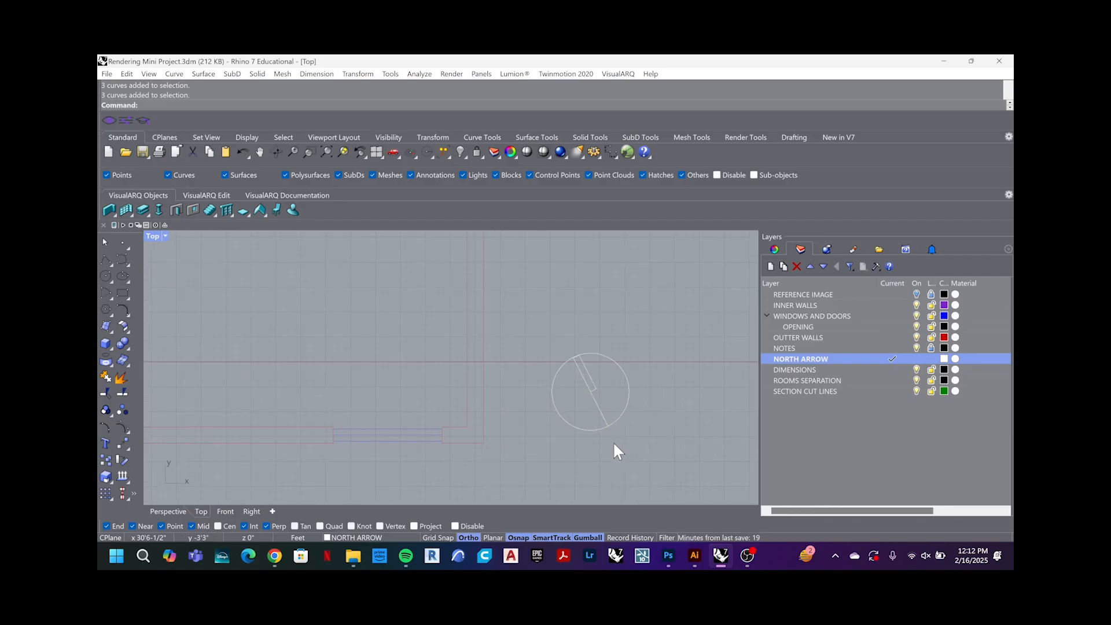
Step: Try moving the north arrow group horizontally and then vertically with the Gumball, undoing each move
click(609, 427)
click(587, 537)
click(599, 429)
drag(611, 392, 720, 405)
key(ctrl+z)
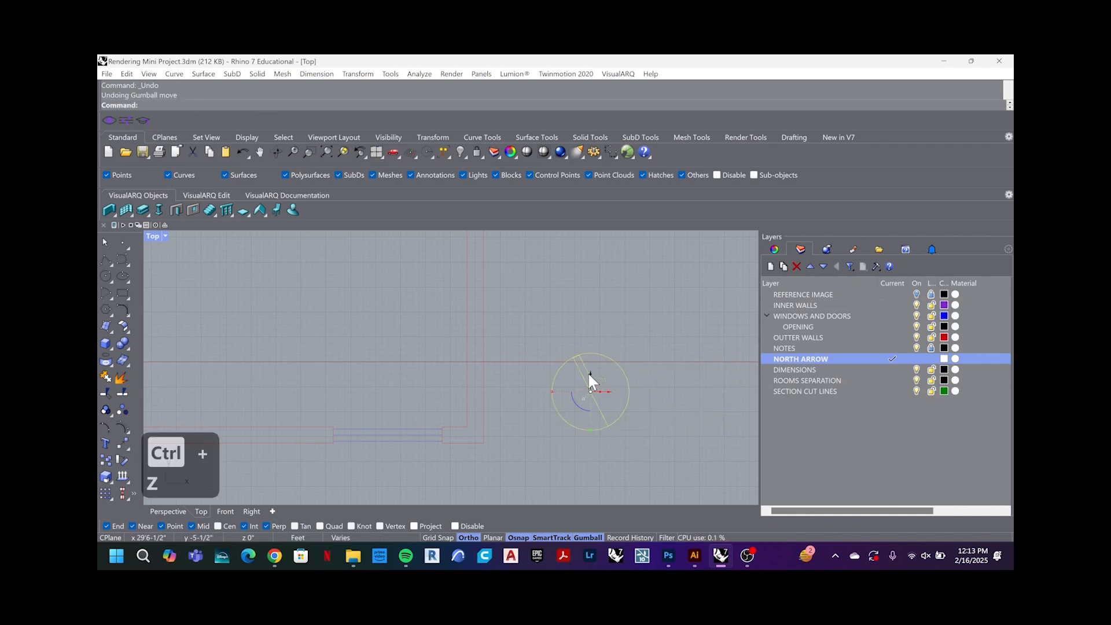
drag(588, 373, 583, 304)
key(ctrl+z)
Step: Rotate the north arrow group farther counterclockwise so it points diagonally to the upper left, and deselect it
drag(575, 401, 575, 401)
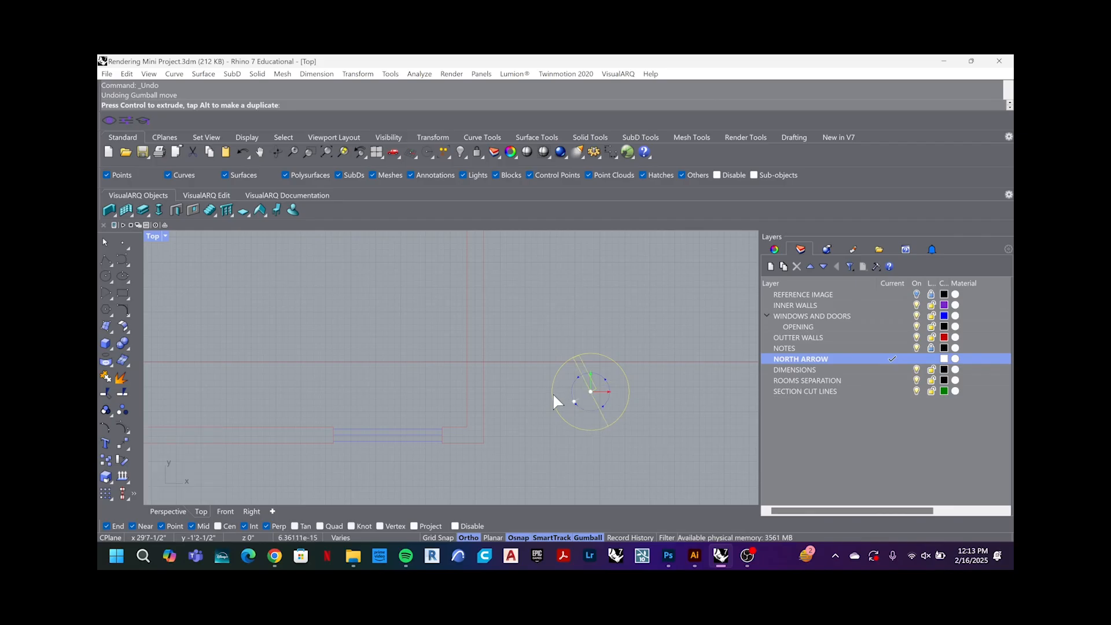
drag(552, 407, 551, 410)
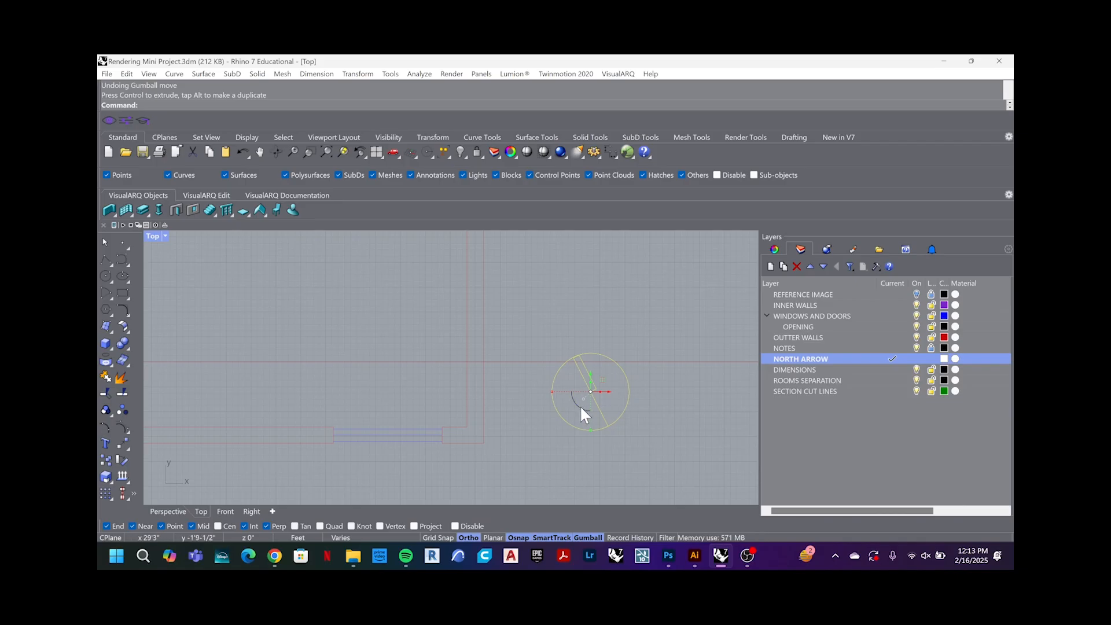
mouse_move(580, 410)
mouse_down()
mouse_move(589, 414)
mouse_move(559, 401)
mouse_move(602, 423)
mouse_move(567, 407)
mouse_move(579, 427)
mouse_move(539, 415)
mouse_move(588, 432)
mouse_move(575, 431)
mouse_up()
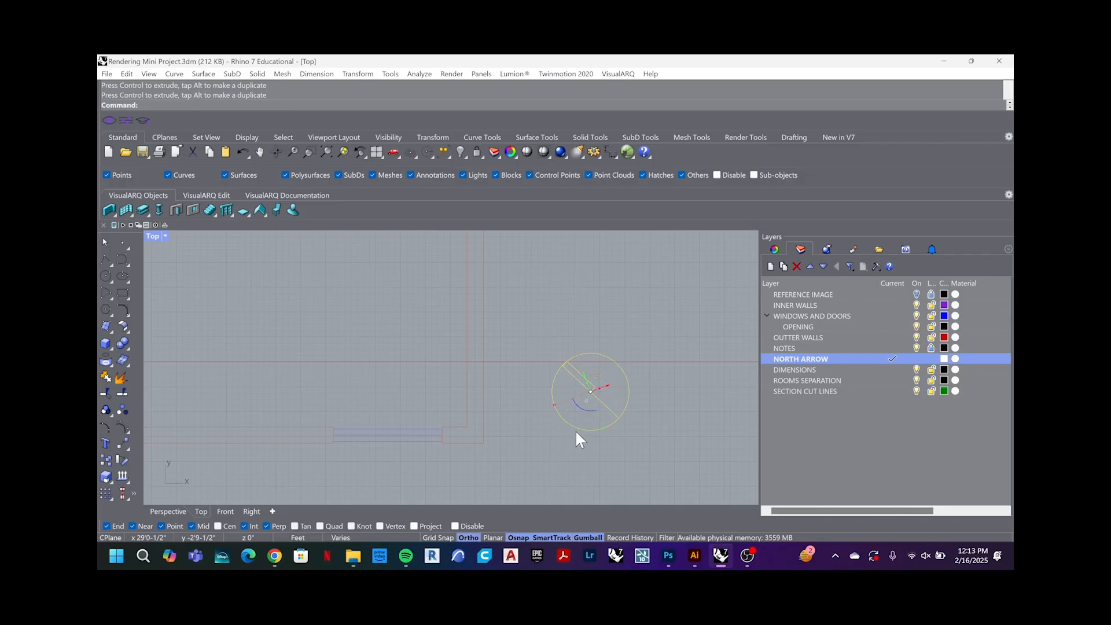
click(662, 377)
Step: Examine the north arrow's size, orientation and placement relative to the whole floor plan
scroll(650, 376, down, 11)
scroll(602, 377, down, 4)
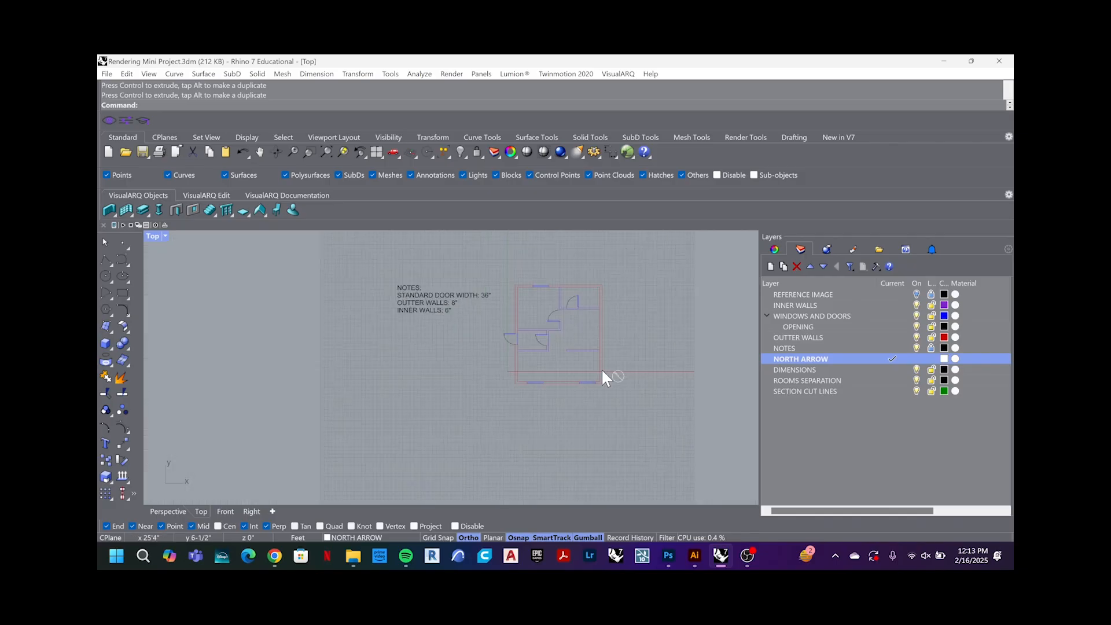
scroll(689, 411, up, 10)
drag(606, 432, 592, 451)
scroll(597, 406, down, 5)
scroll(605, 409, up, 5)
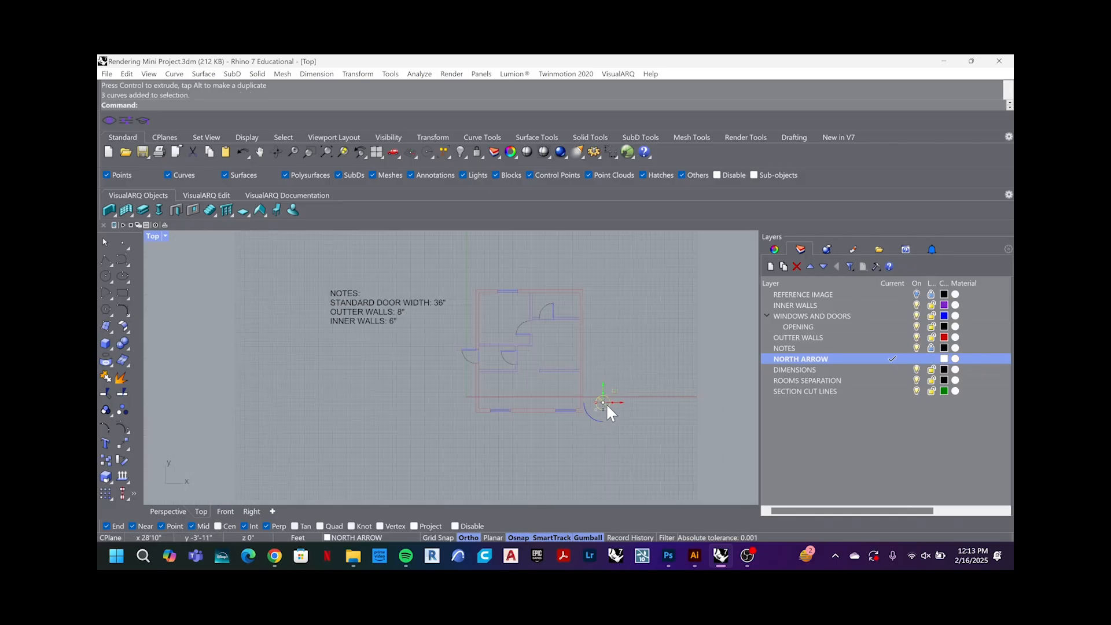
scroll(625, 371, down, 8)
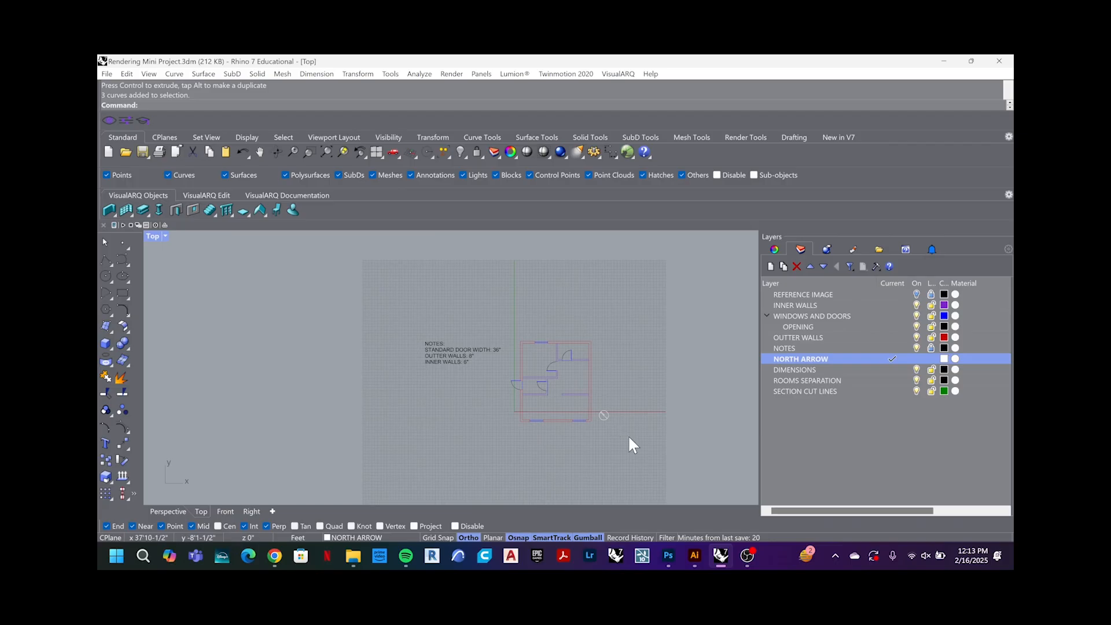
scroll(629, 436, up, 5)
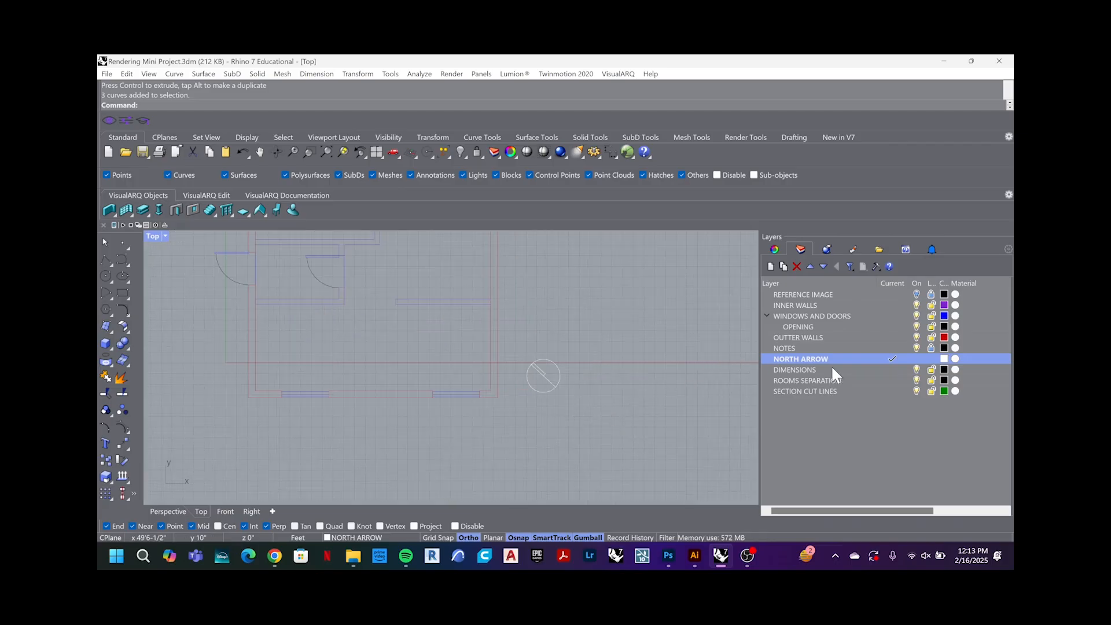
Step: Make ROOMS SEPARATION the current layer and move it up to directly below NORTH ARROW
click(867, 380)
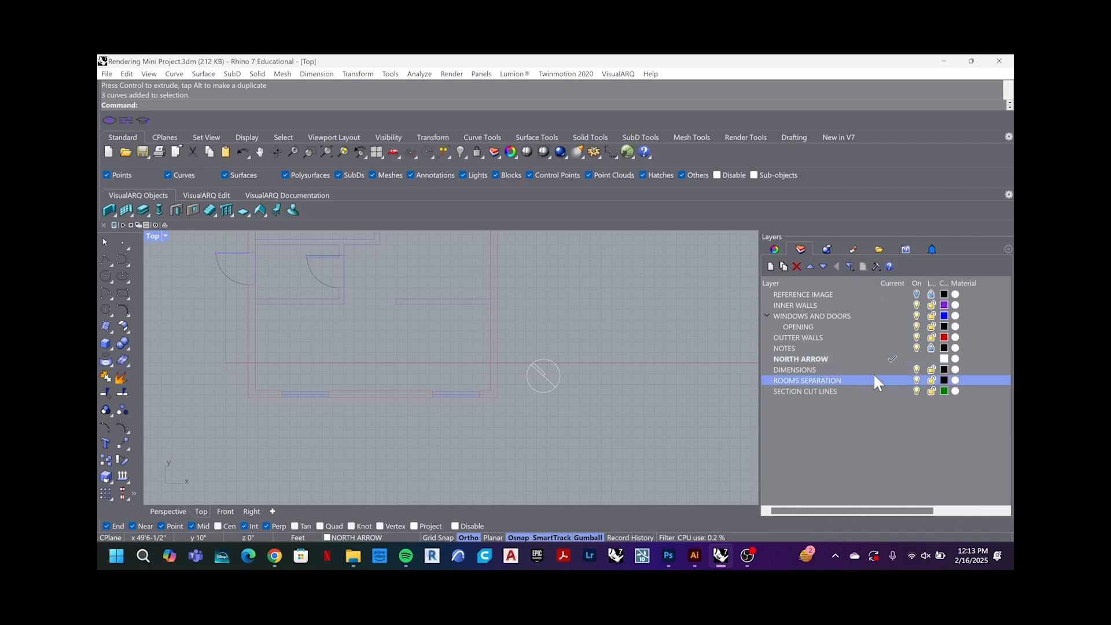
click(887, 380)
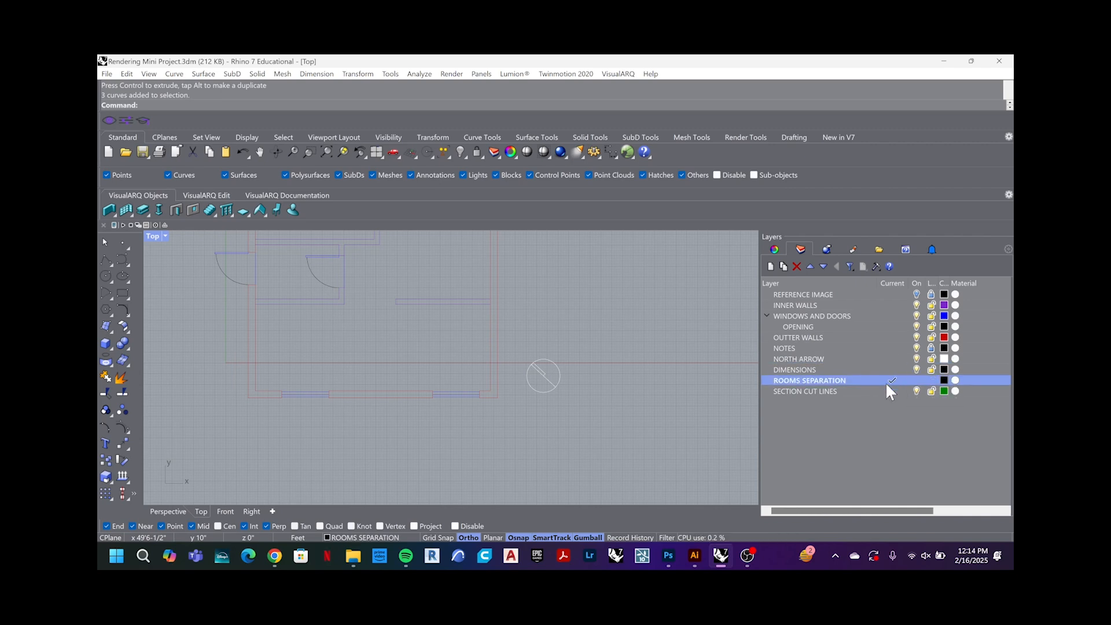
click(811, 268)
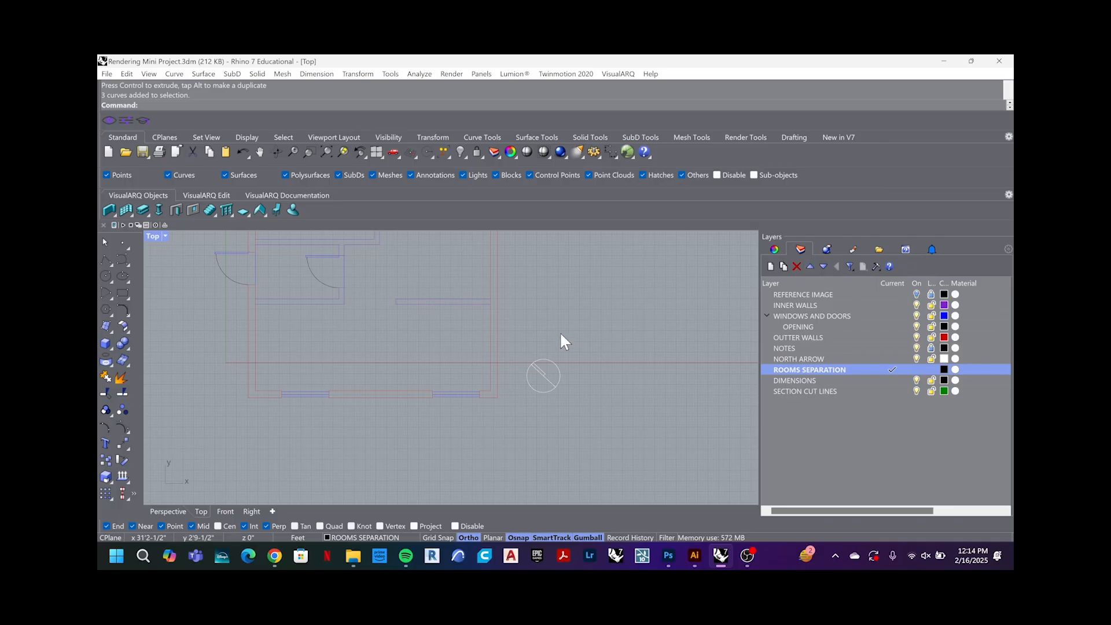
right_drag(561, 336, 577, 397)
scroll(544, 391, down, 2)
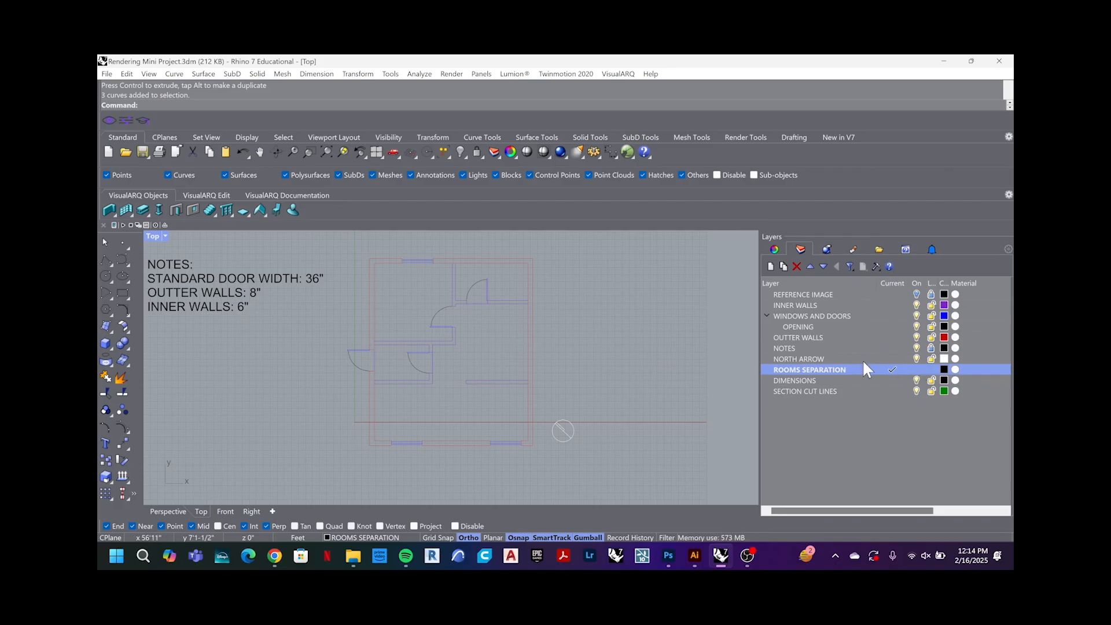
Step: Delete the wall lines that cross the upper-right door opening, the lower interior door opening and the entrance door opening
scroll(449, 342, up, 5)
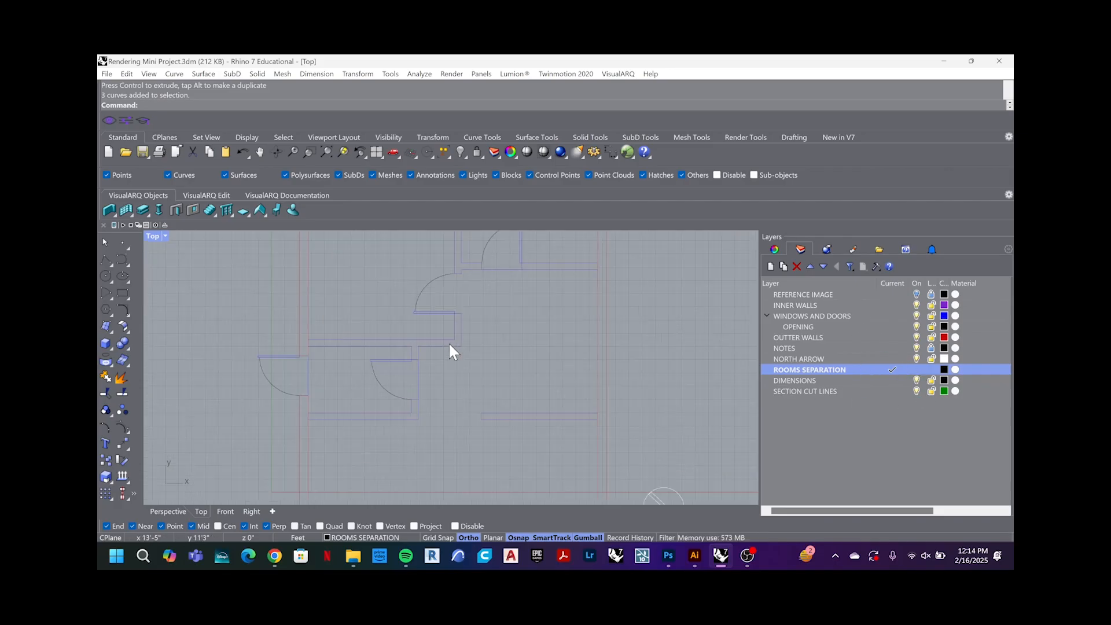
click(508, 268)
key(Delete)
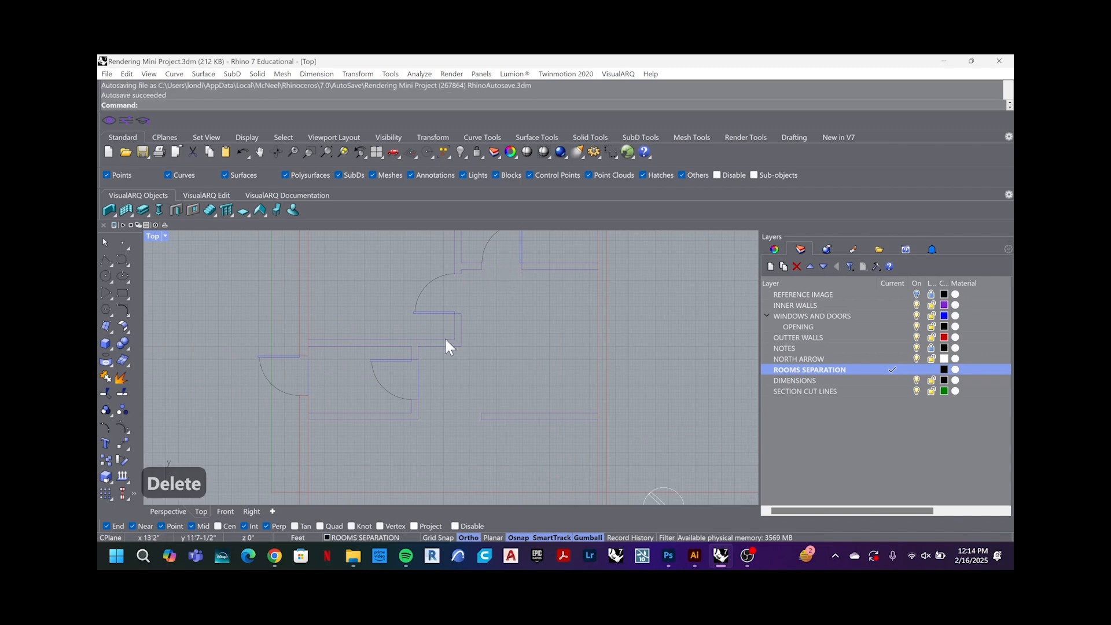
click(419, 383)
key(Delete)
click(308, 380)
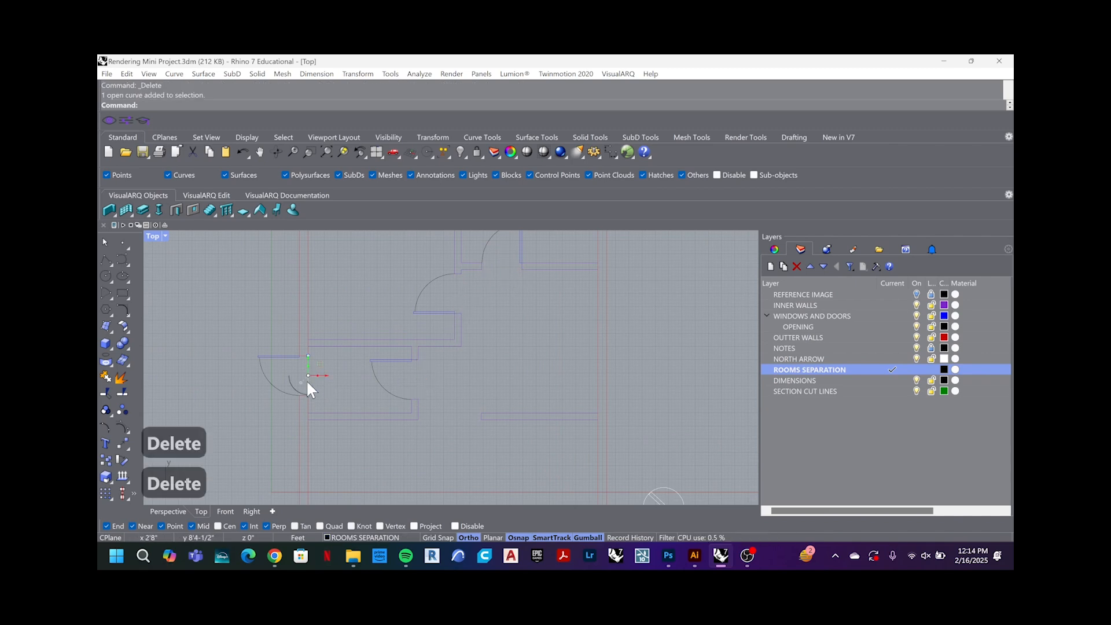
key(Delete)
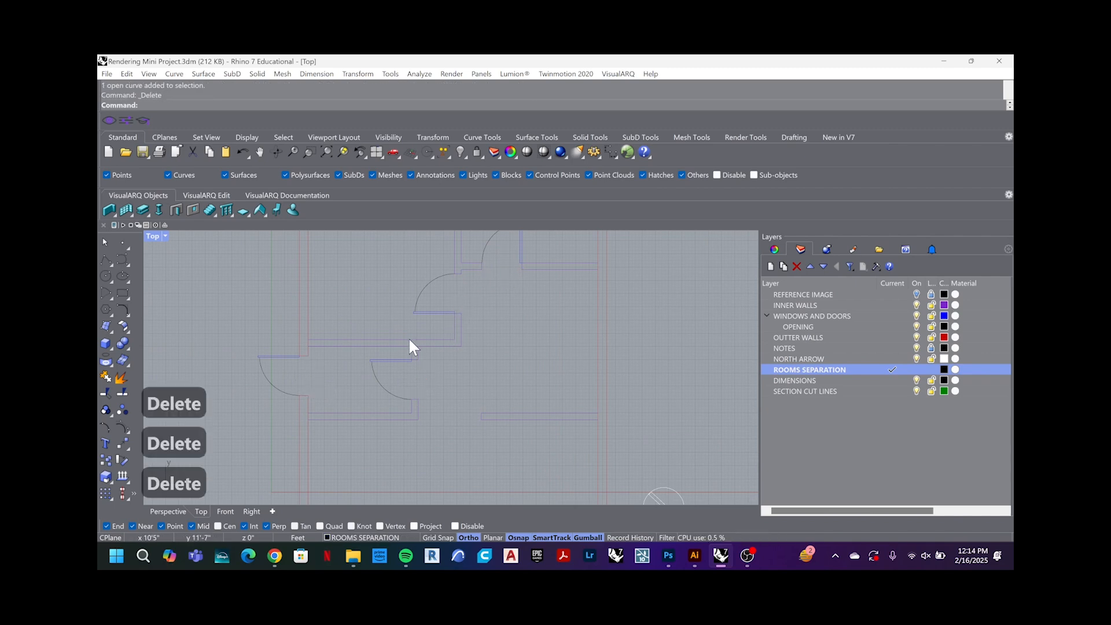
Step: With ROOMS SEPARATION as the current layer, draw a horizontal line across the upper-right door opening between its wall ends
click(891, 368)
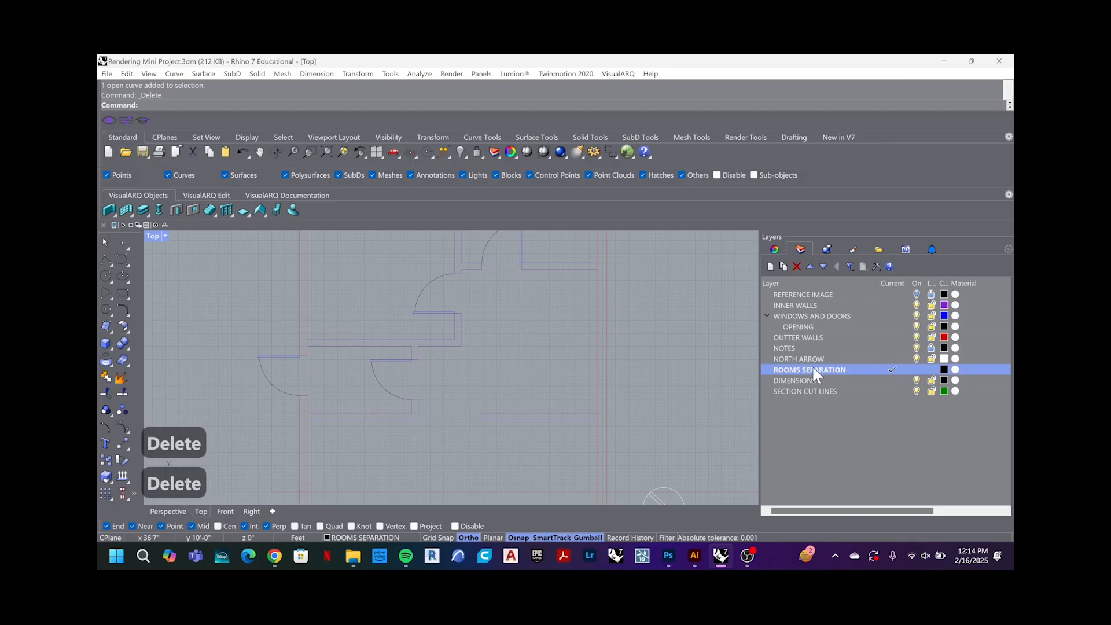
key(Escape)
text(line)
key(Return)
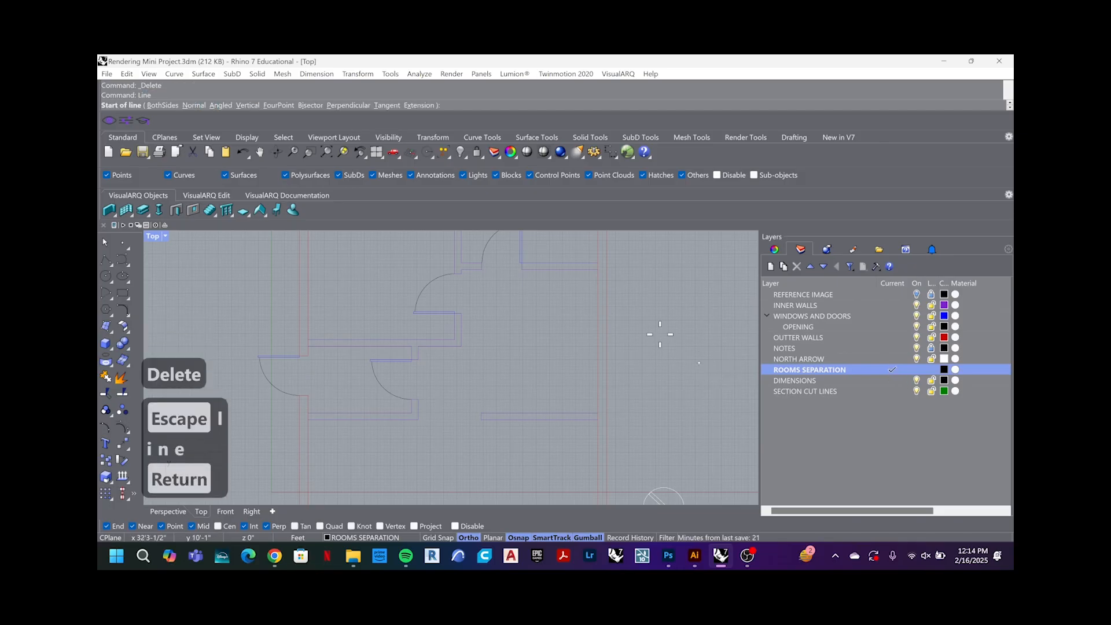
click(482, 263)
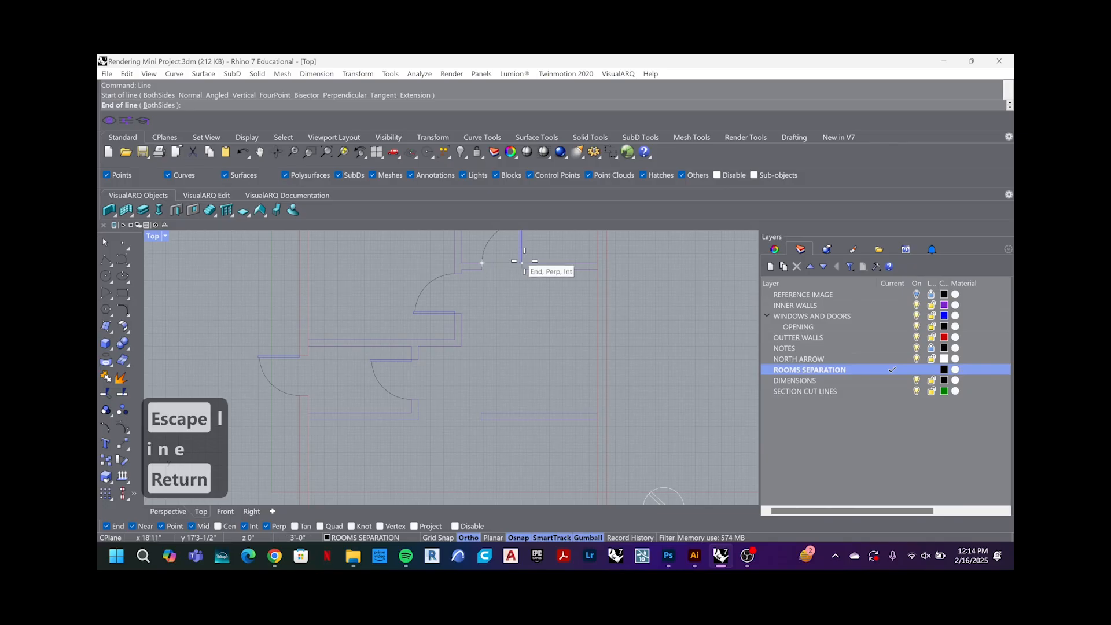
click(522, 262)
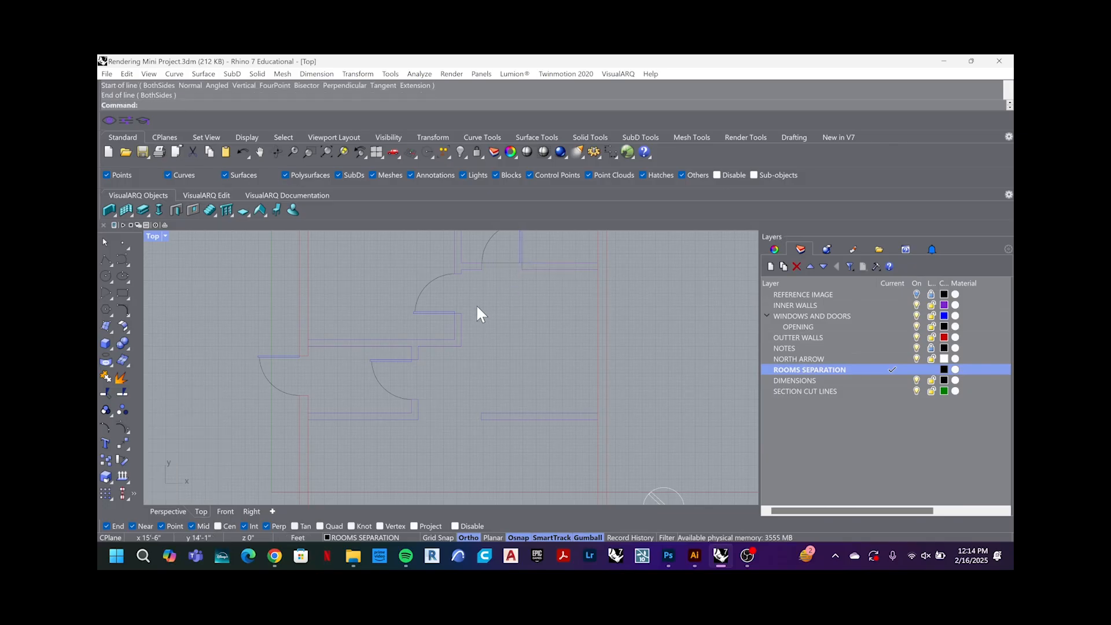
Step: Draw a vertical line across the central door opening, from the wall end above to the hinge end of the door leaf
scroll(475, 301, up, 2)
key(Return)
click(447, 264)
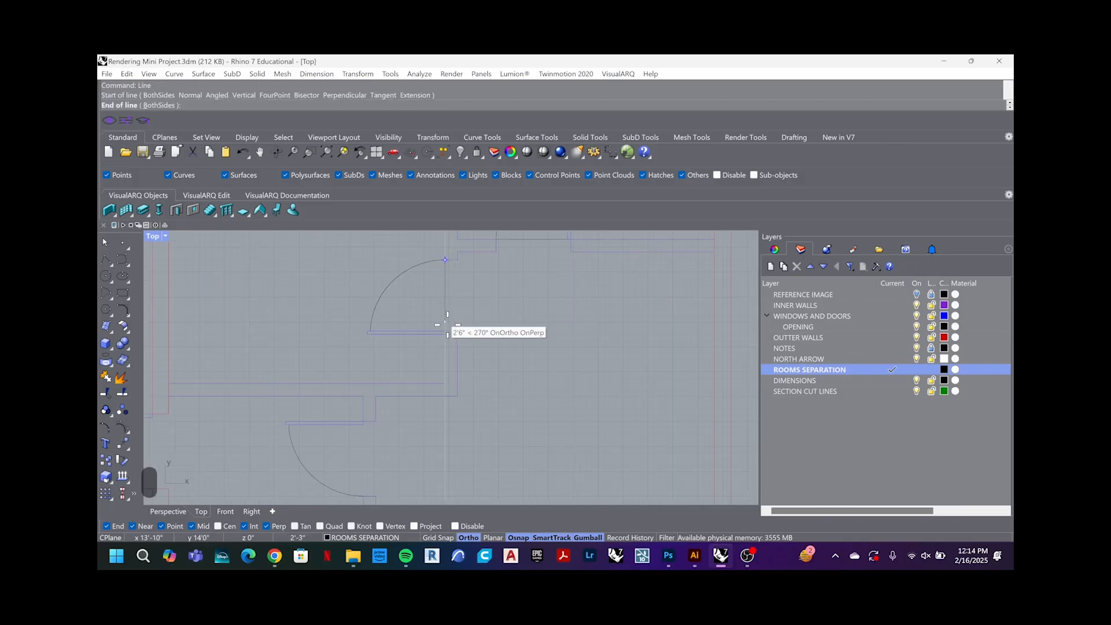
click(447, 333)
Step: Draw a vertical line across the lower interior door opening, joining the wall ends on the door-swing side
scroll(447, 335, down, 1)
right_drag(382, 435, 404, 390)
scroll(404, 390, up, 2)
key(Return)
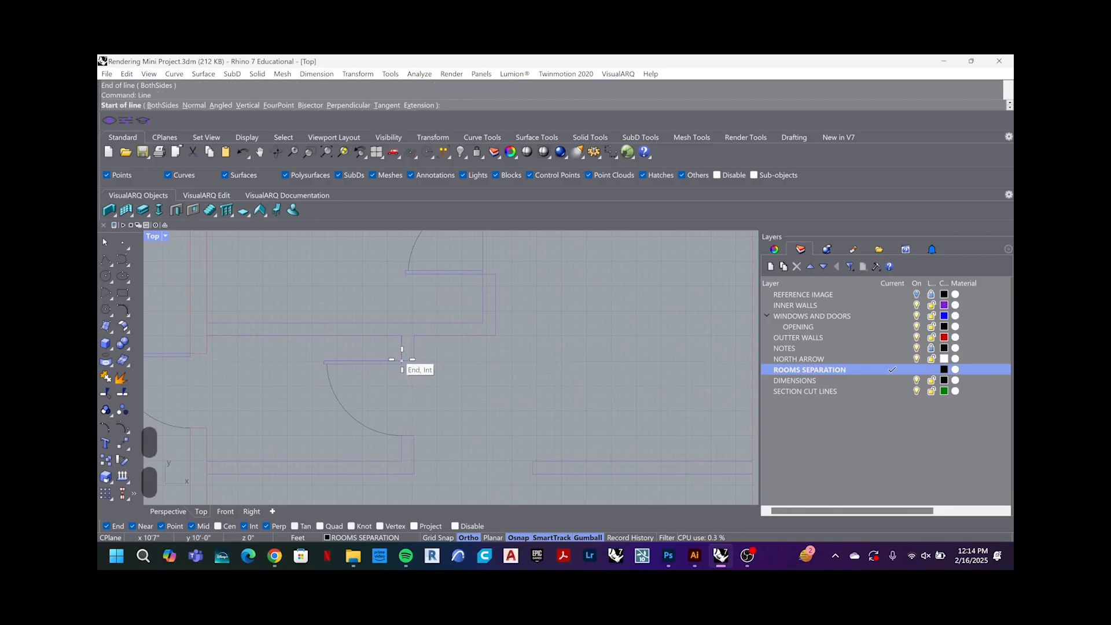
click(401, 356)
scroll(402, 394, down, 2)
scroll(401, 401, up, 2)
click(402, 401)
scroll(401, 402, down, 4)
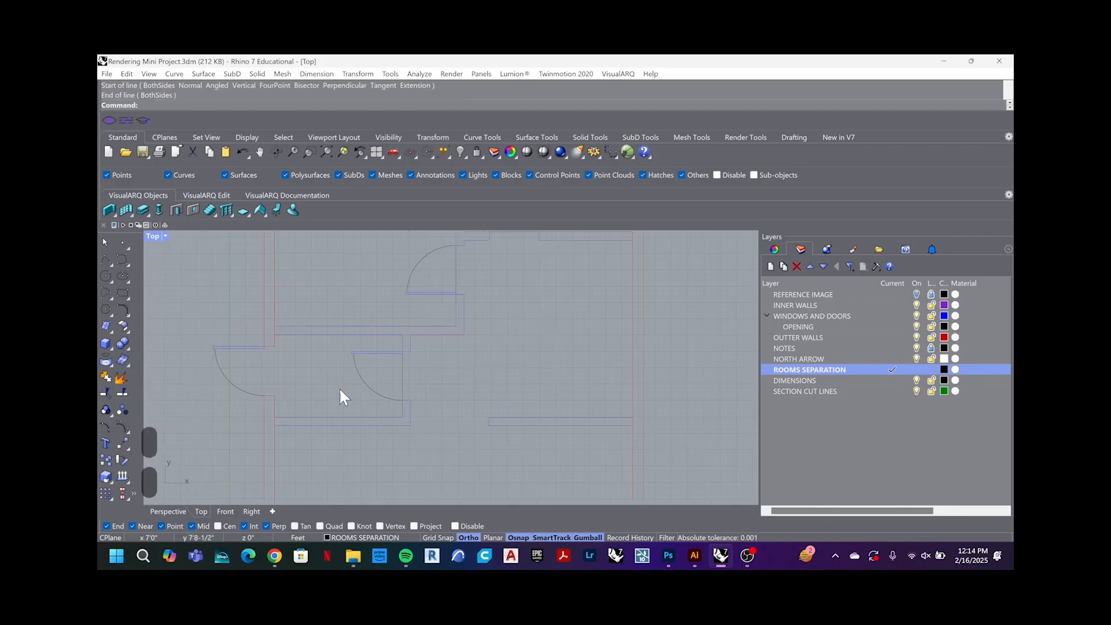
Step: Draw a vertical line along the outer wall face across the entrance door opening
scroll(231, 352, up, 2)
scroll(266, 353, up, 2)
scroll(266, 355, up, 2)
key(Return)
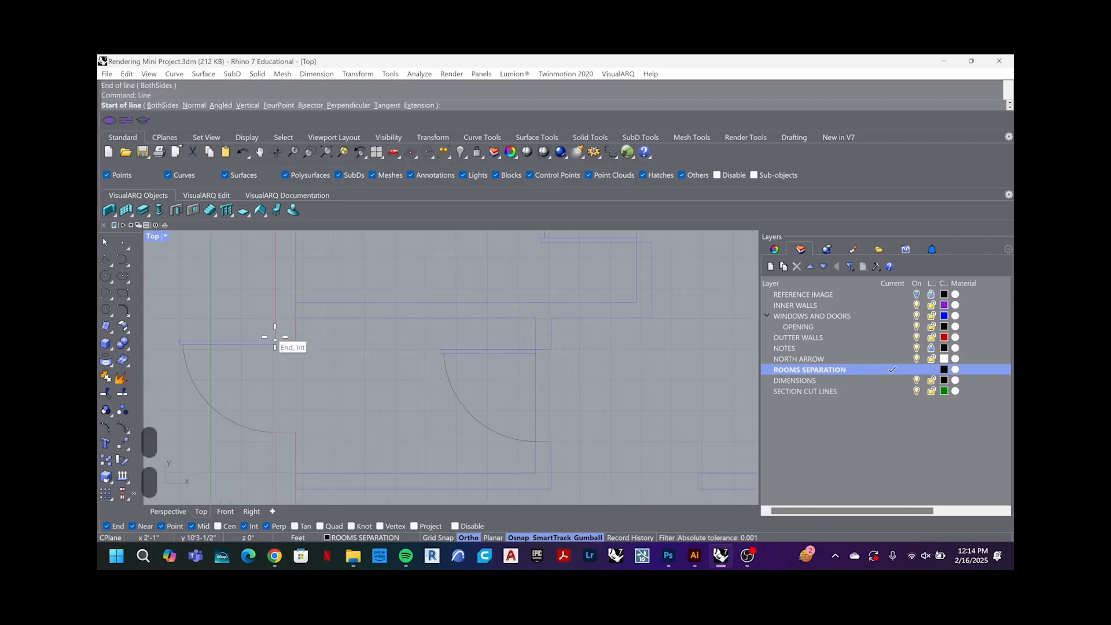
click(275, 341)
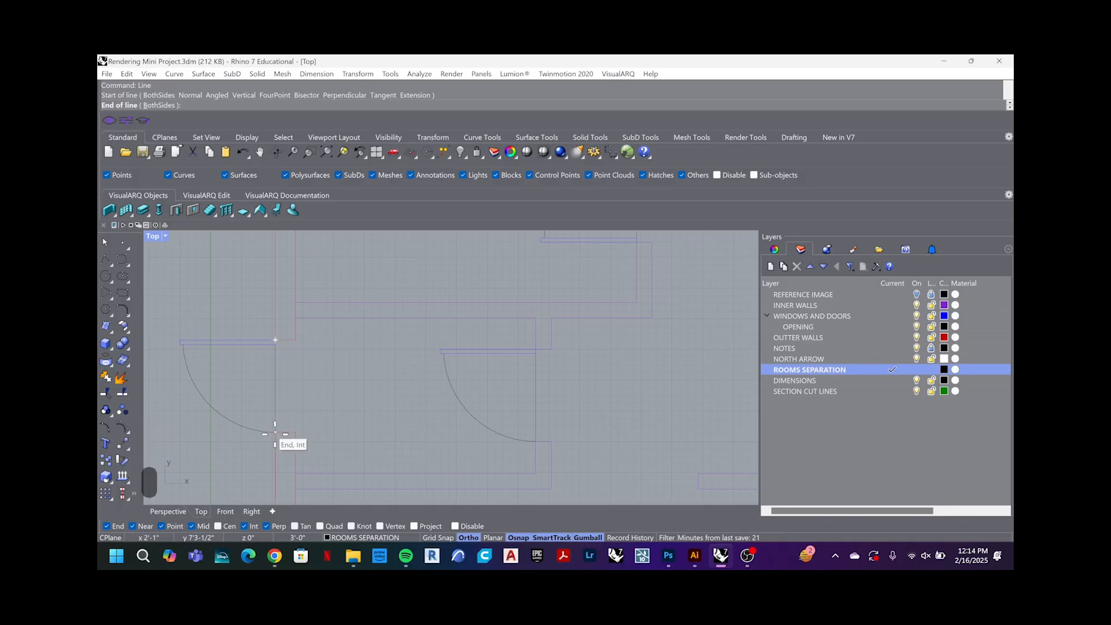
click(275, 429)
scroll(423, 327, down, 4)
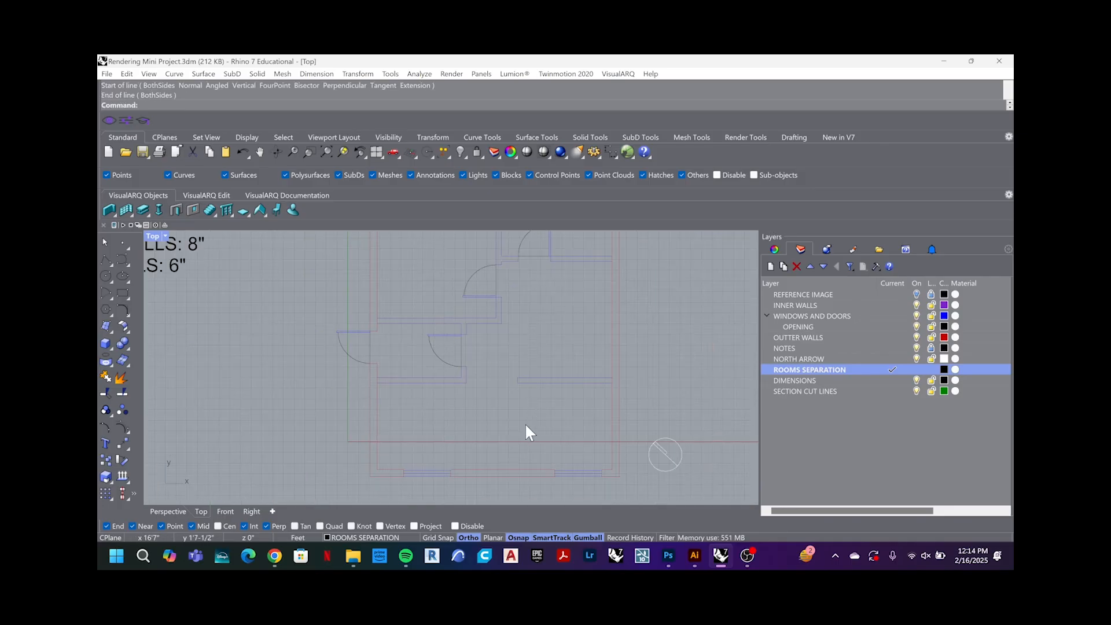
Step: Draw a horizontal line across the wide doorless opening in the lower inner wall, between the midpoints of both wall ends
scroll(492, 396, up, 3)
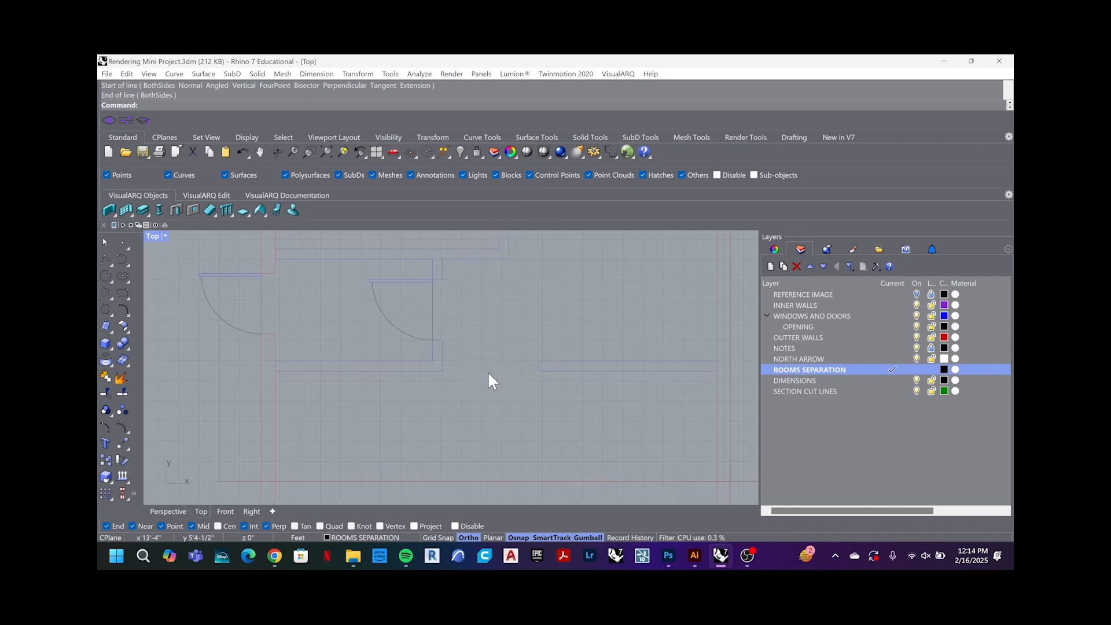
key(Return)
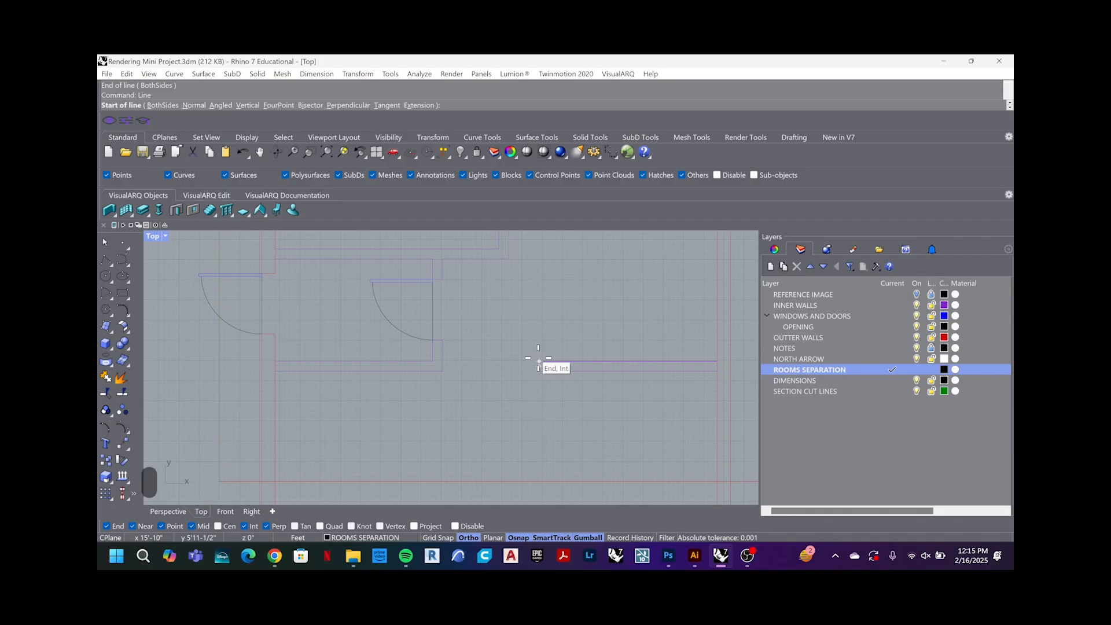
scroll(539, 359, up, 2)
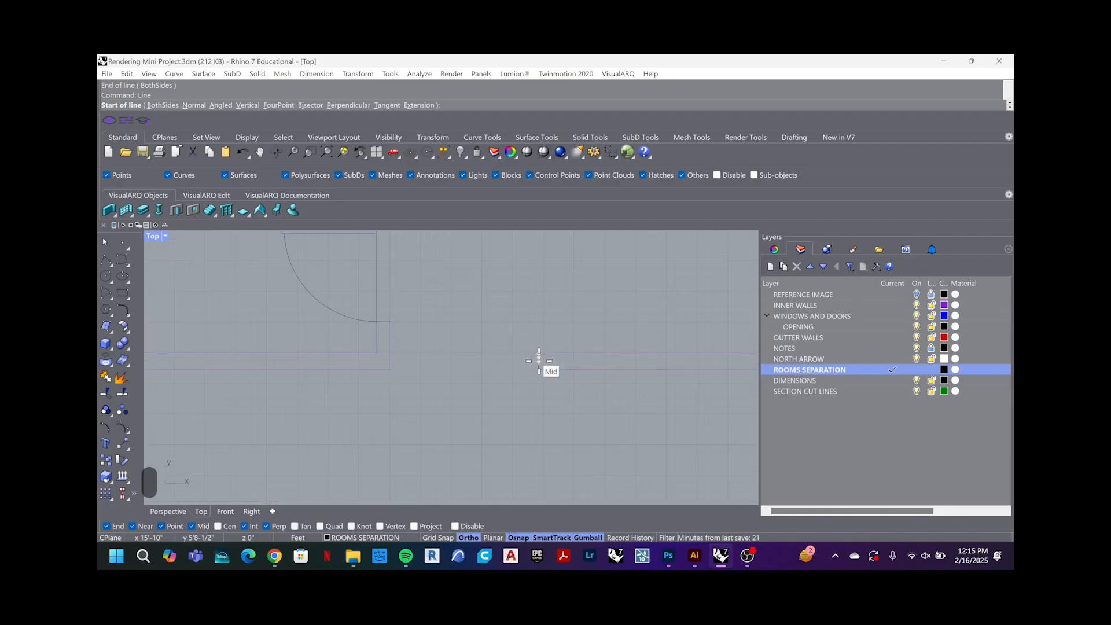
scroll(539, 372, up, 6)
click(539, 343)
scroll(459, 361, down, 4)
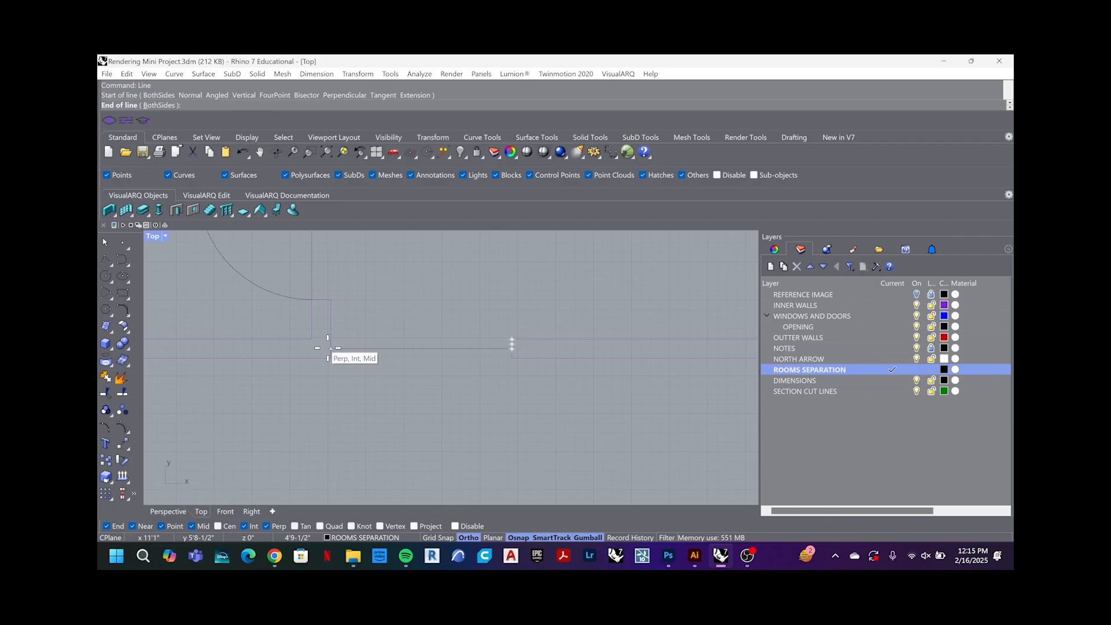
click(331, 348)
scroll(499, 372, down, 5)
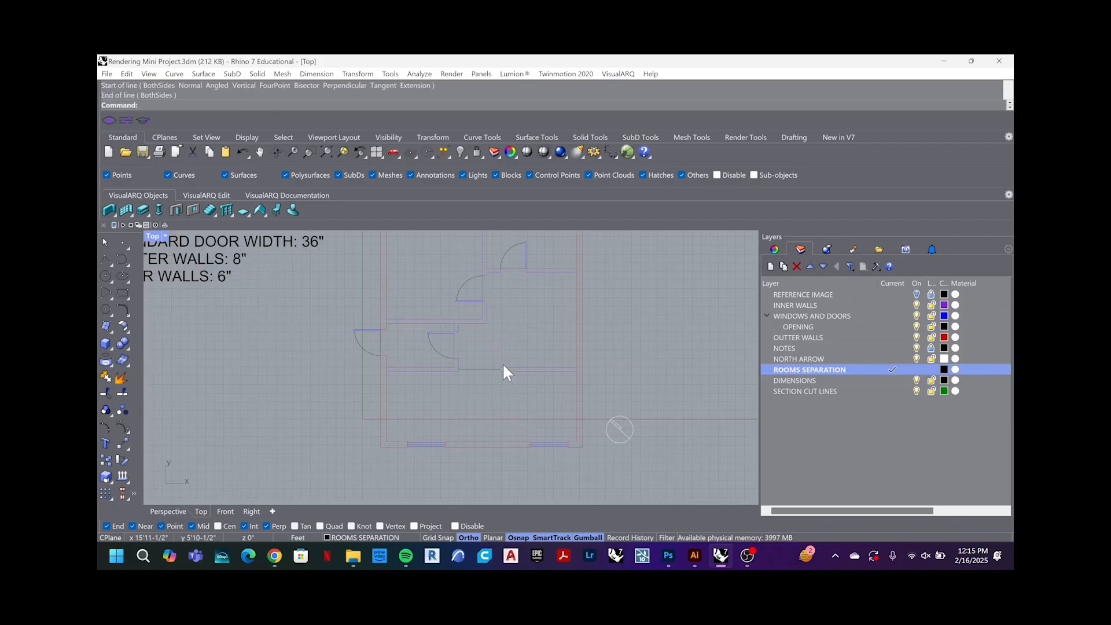
Step: Make DIMENSIONS the current layer
right_drag(516, 331, 518, 374)
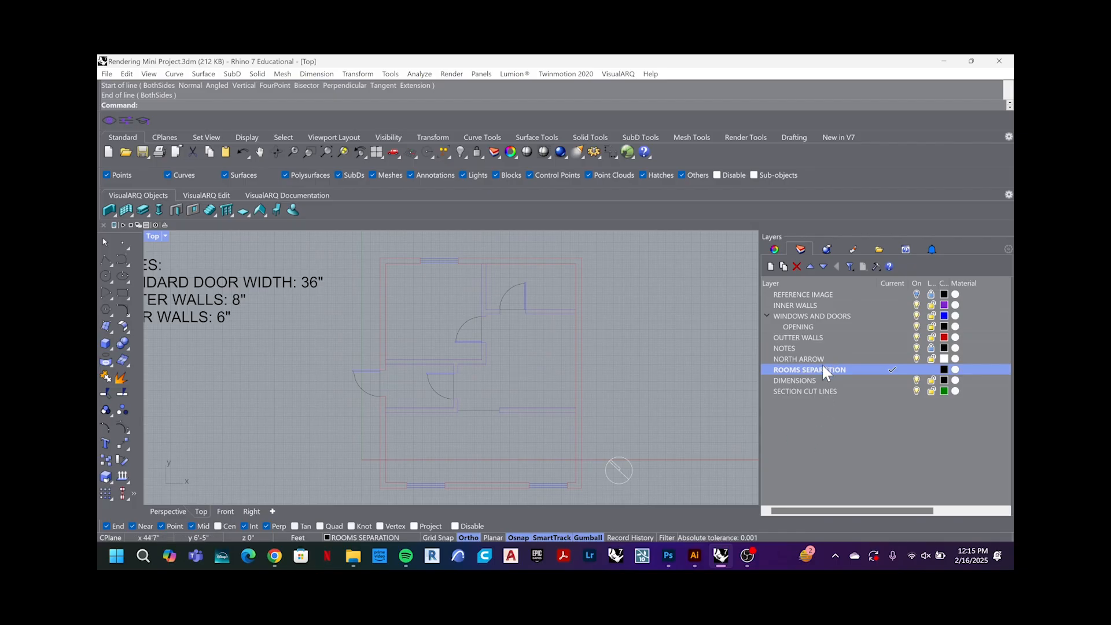
click(866, 380)
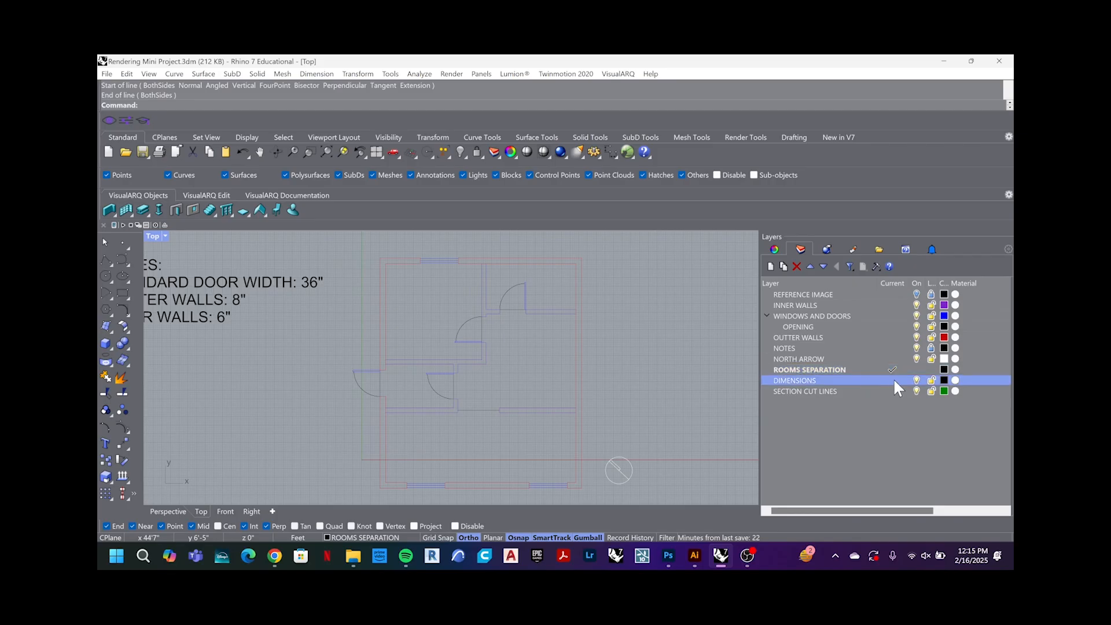
click(894, 380)
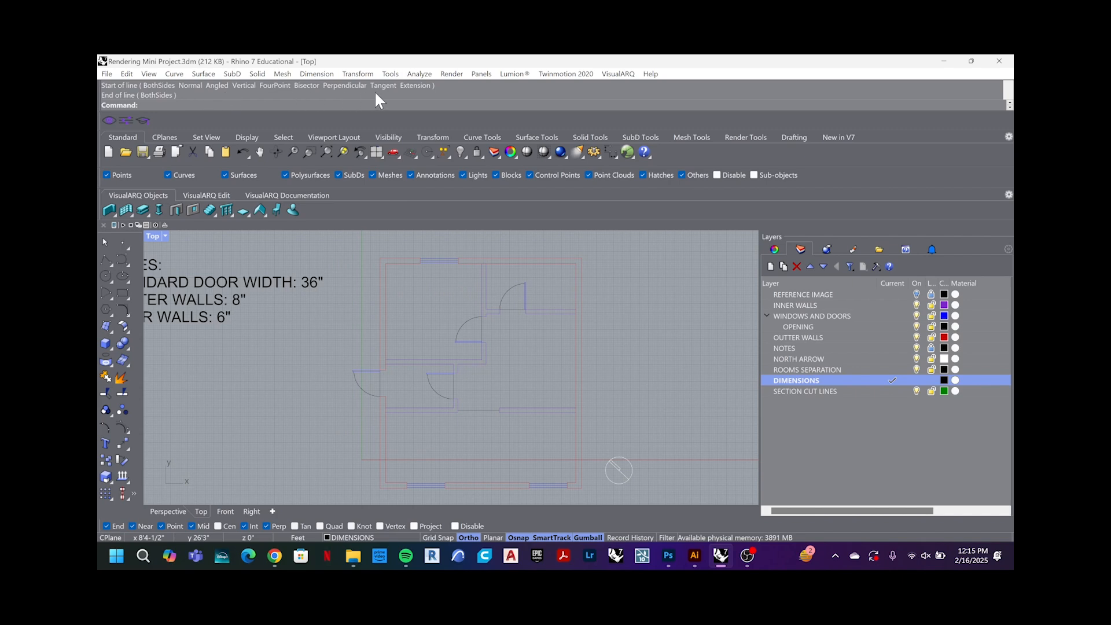
Step: Try a linear dimension between the two lower outer corners of the plan, placed below the bottom wall
click(318, 74)
click(326, 87)
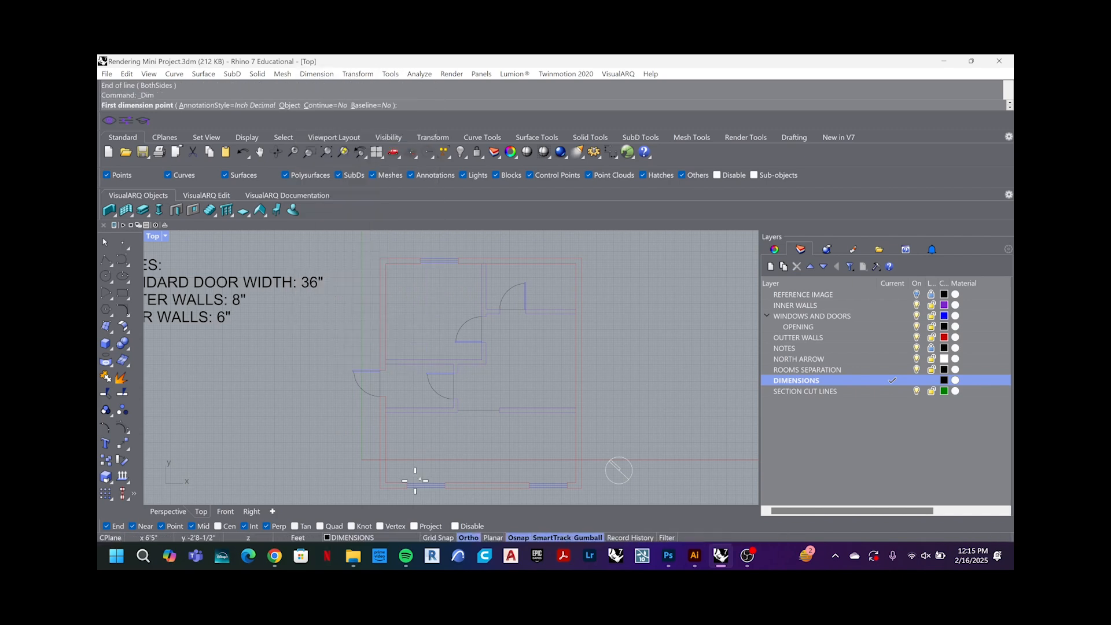
right_drag(384, 494, 370, 390)
scroll(396, 313, up, 2)
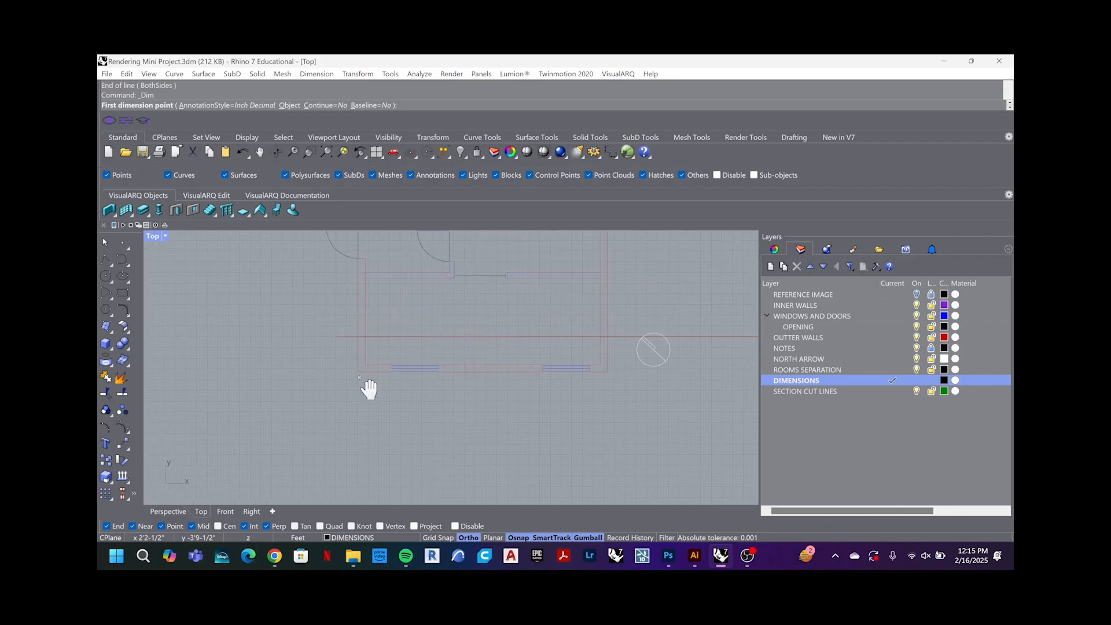
click(358, 369)
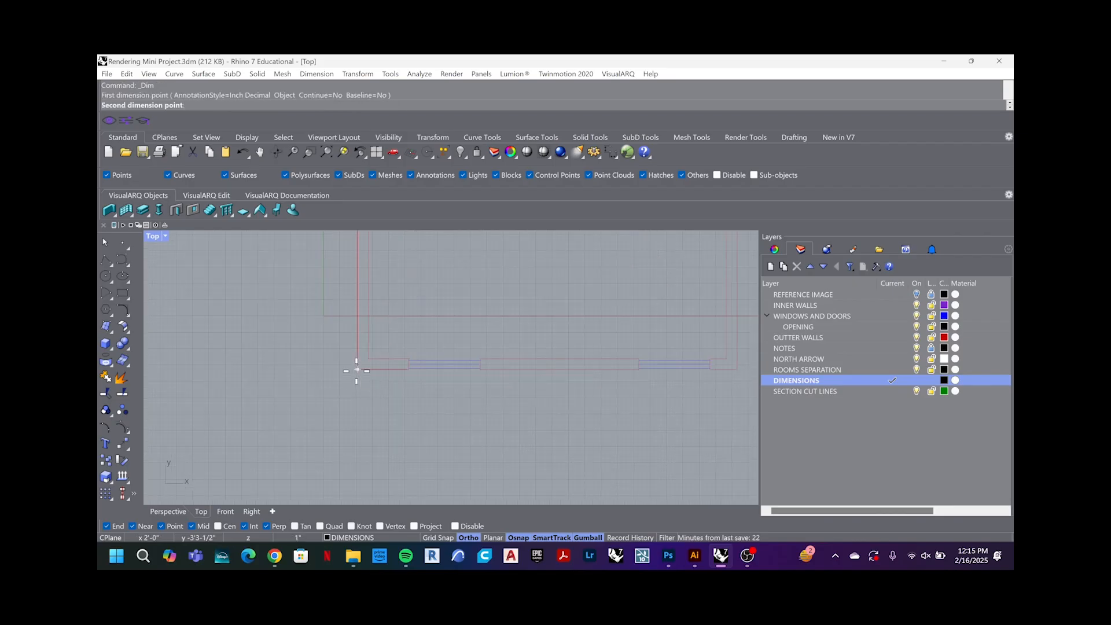
scroll(356, 389, down, 1)
scroll(562, 391, up, 3)
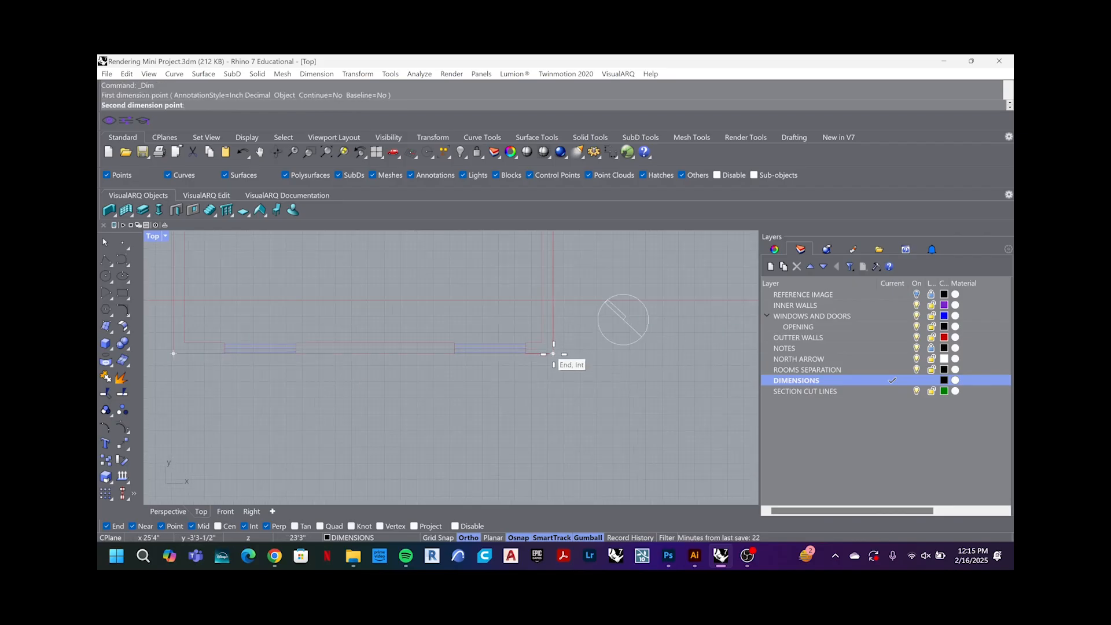
click(553, 353)
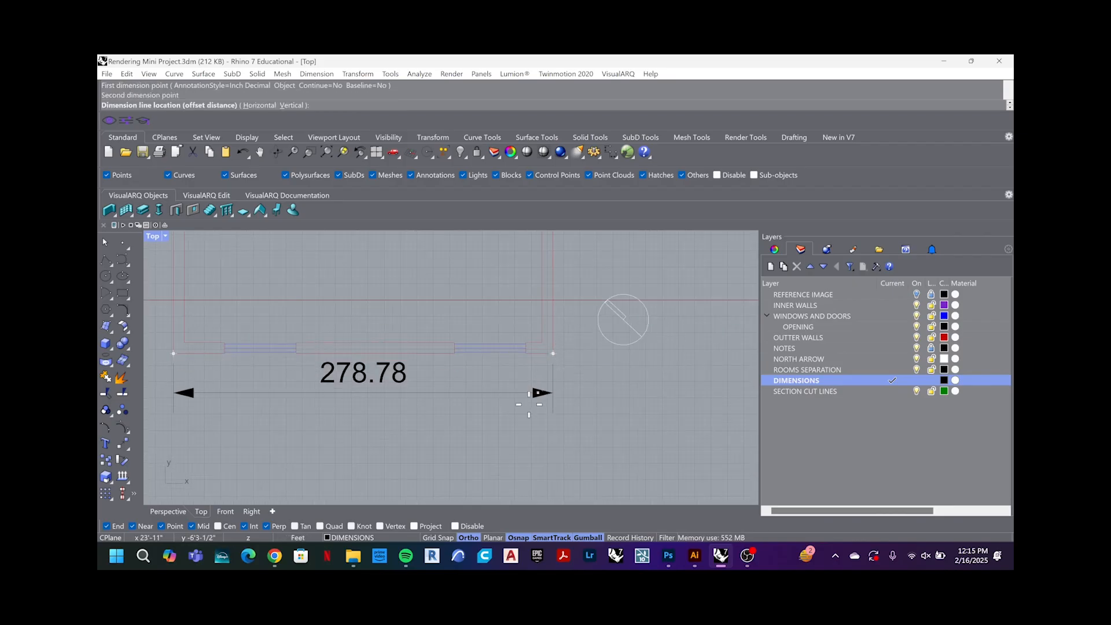
click(499, 403)
scroll(500, 392, down, 5)
scroll(473, 384, up, 3)
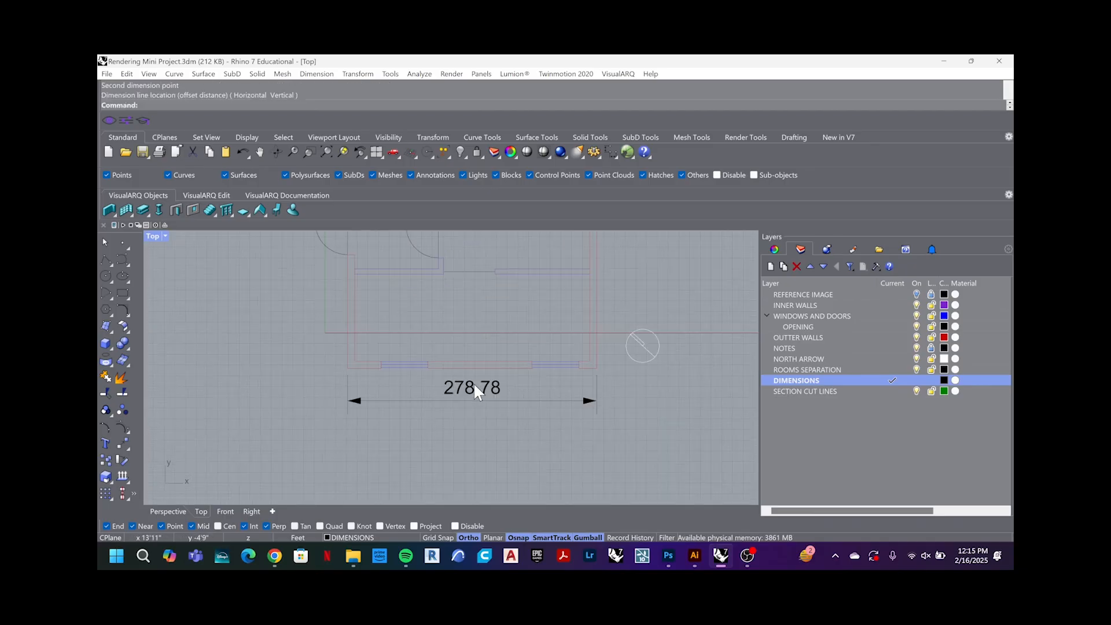
right_drag(473, 383, 477, 429)
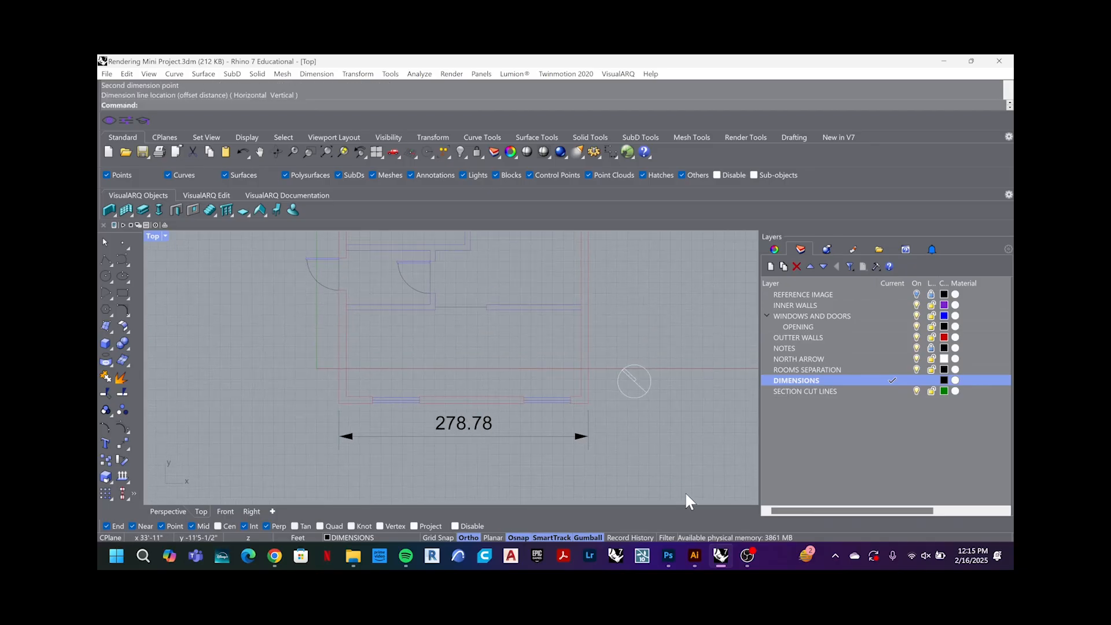
click(748, 557)
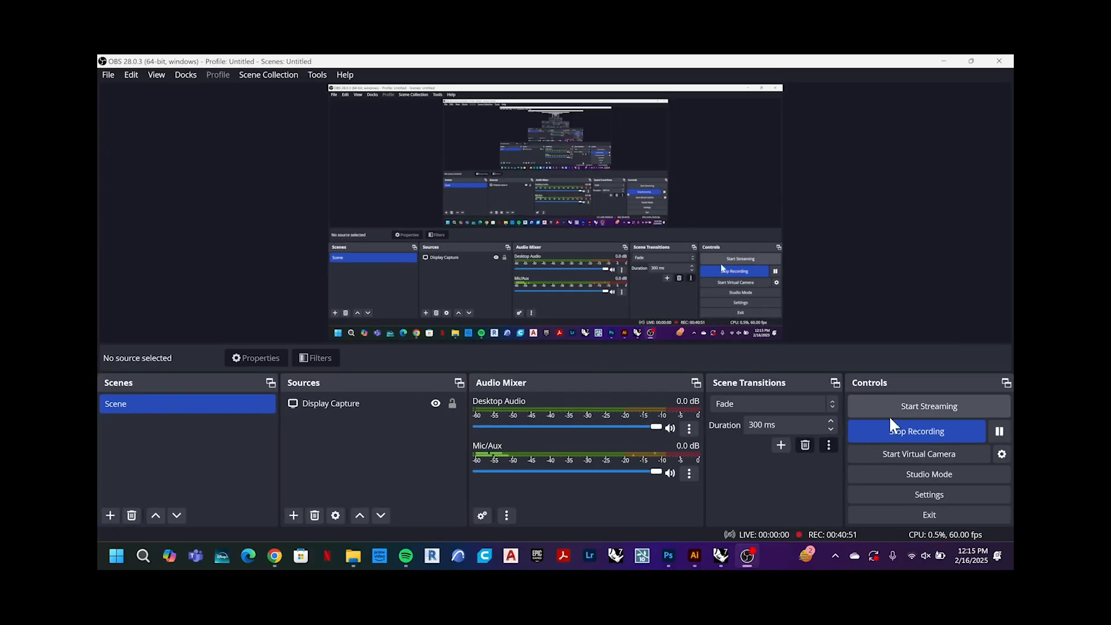
click(999, 431)
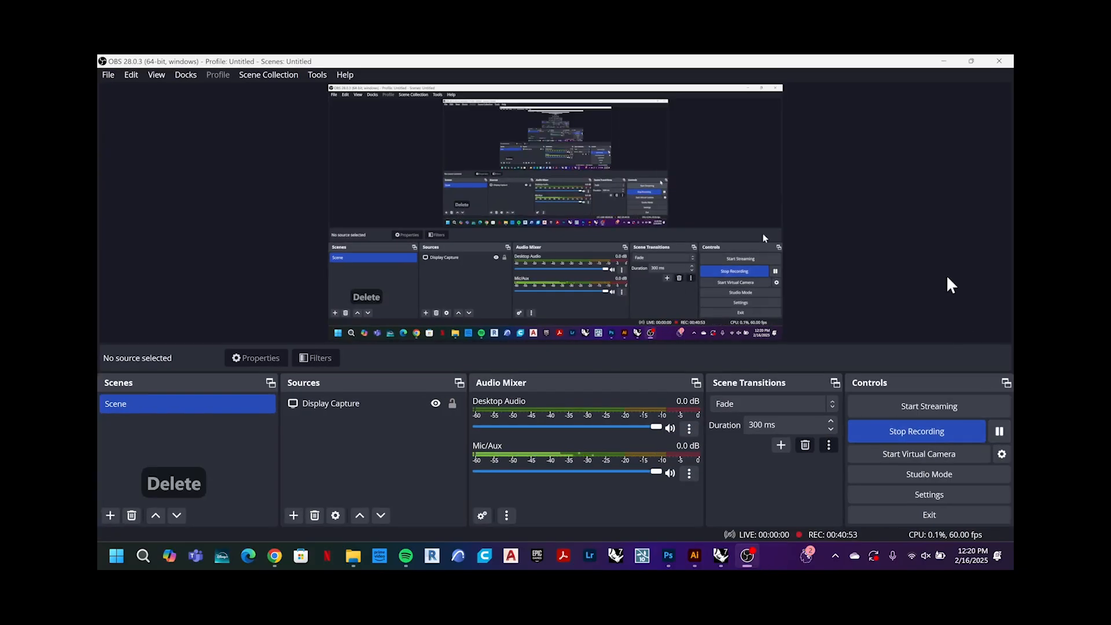
click(944, 61)
Step: Review the Foot-Inch Architectural annotation style's model space scale, font height and arrow settings
scroll(377, 342, down, 5)
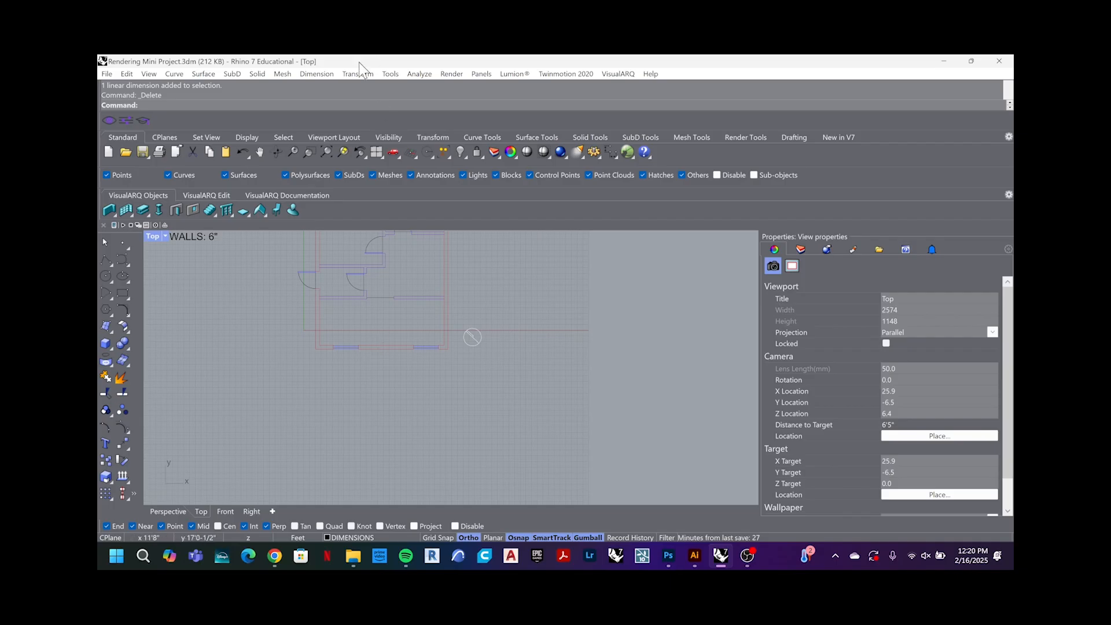
click(312, 74)
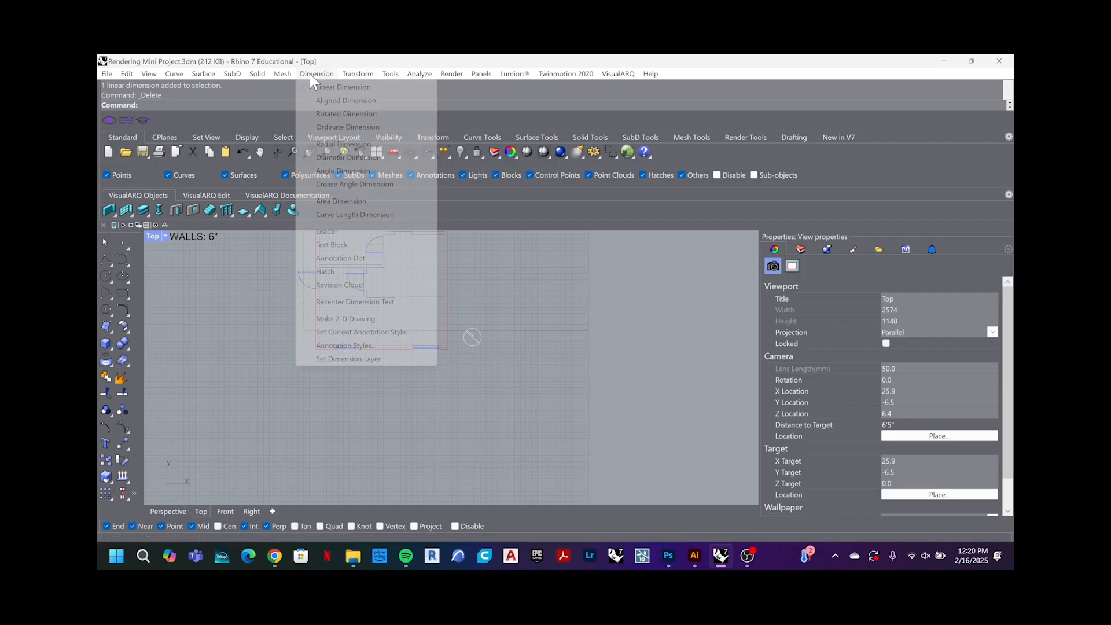
click(360, 346)
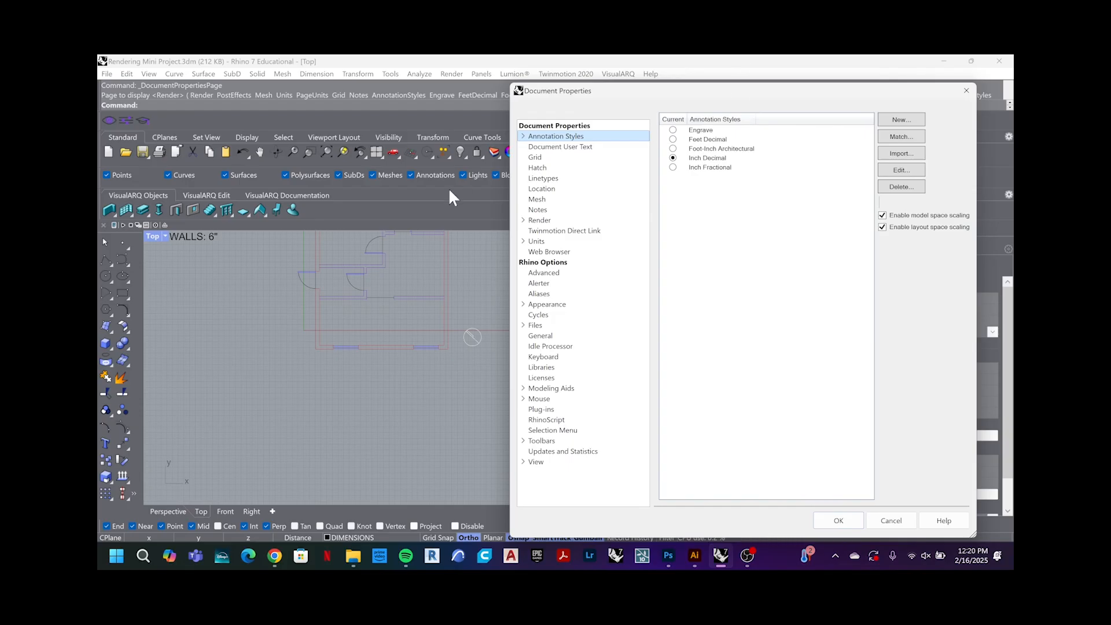
click(524, 137)
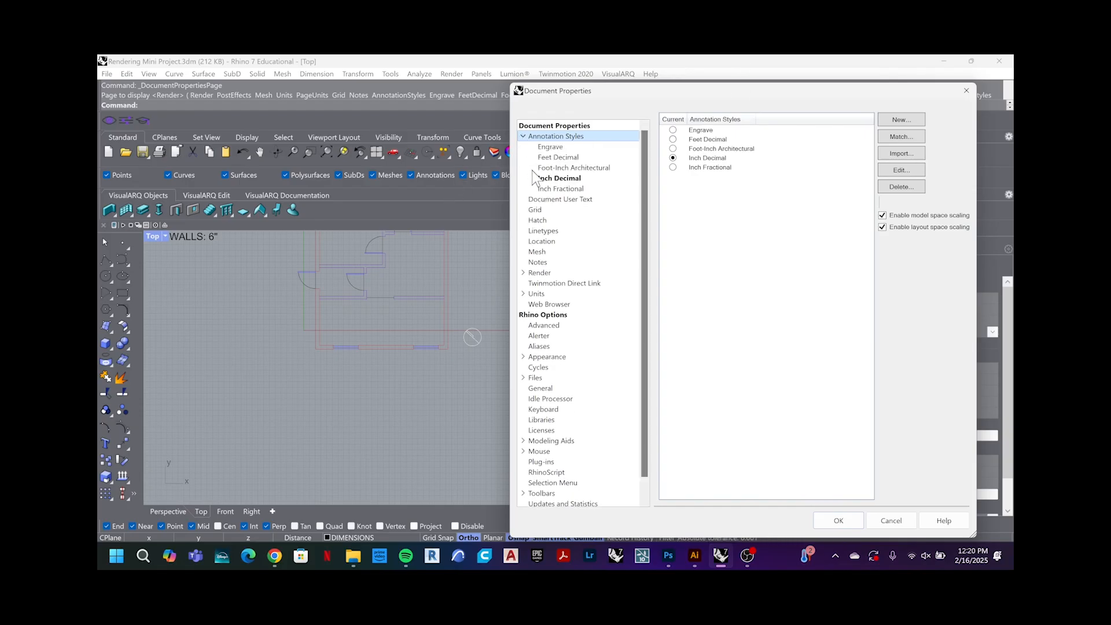
click(574, 168)
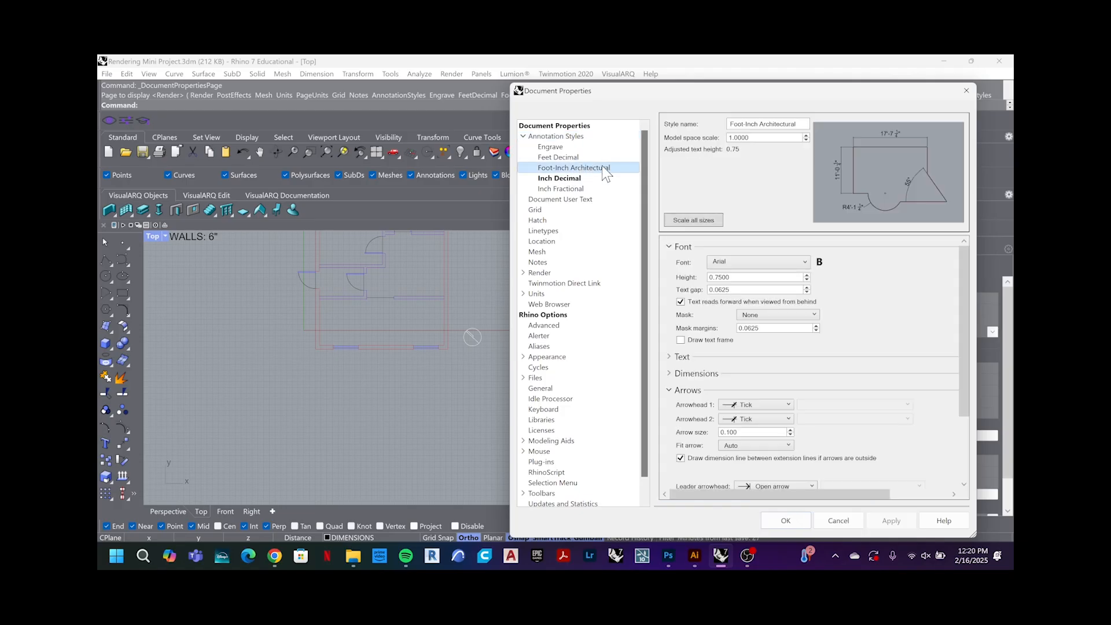
drag(762, 137, 735, 139)
text(1)
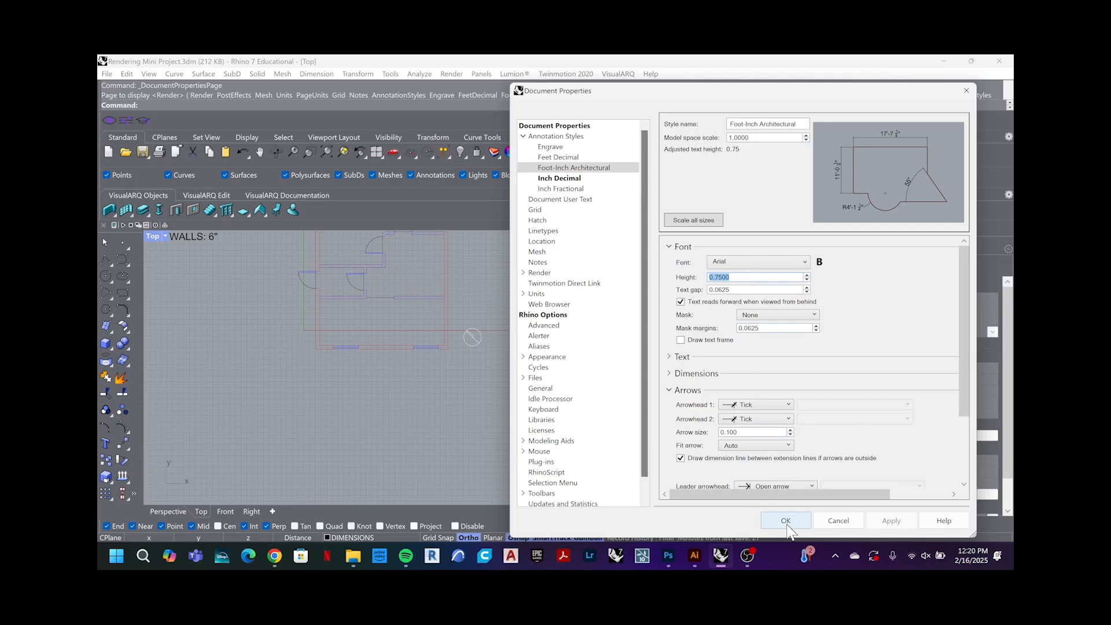
scroll(780, 424, down, 2)
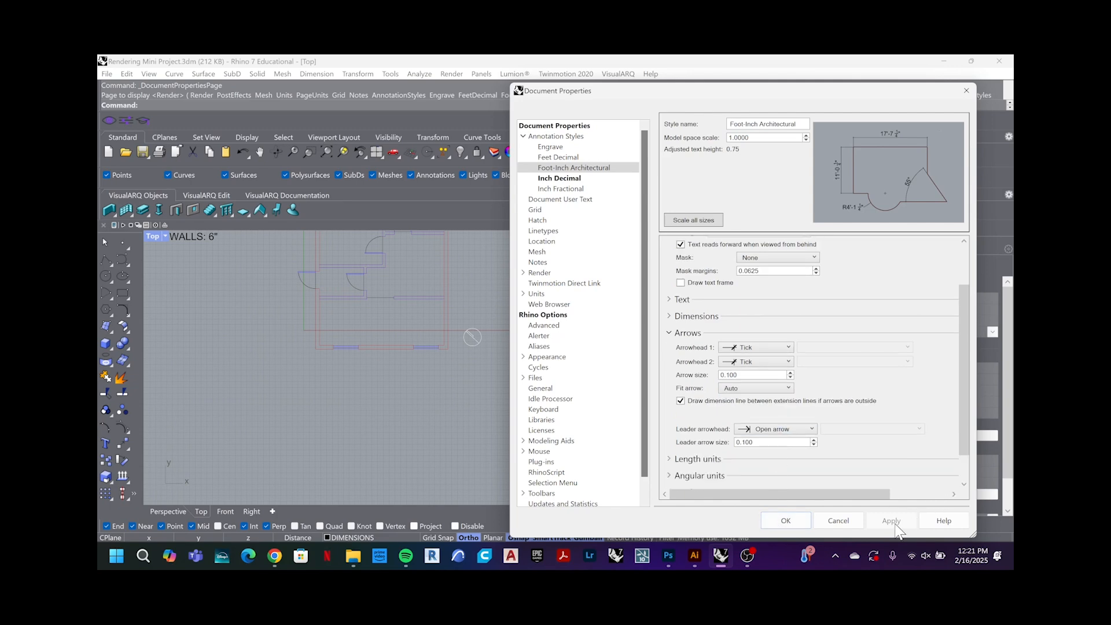
click(784, 522)
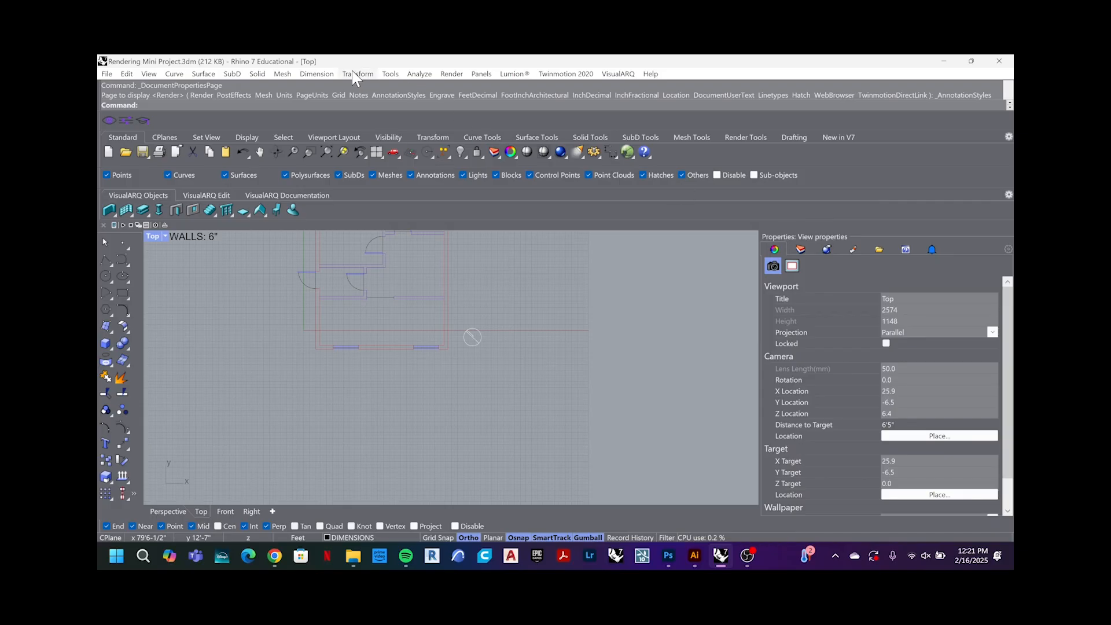
Step: Make Foot-Inch Architectural the current annotation style
click(311, 74)
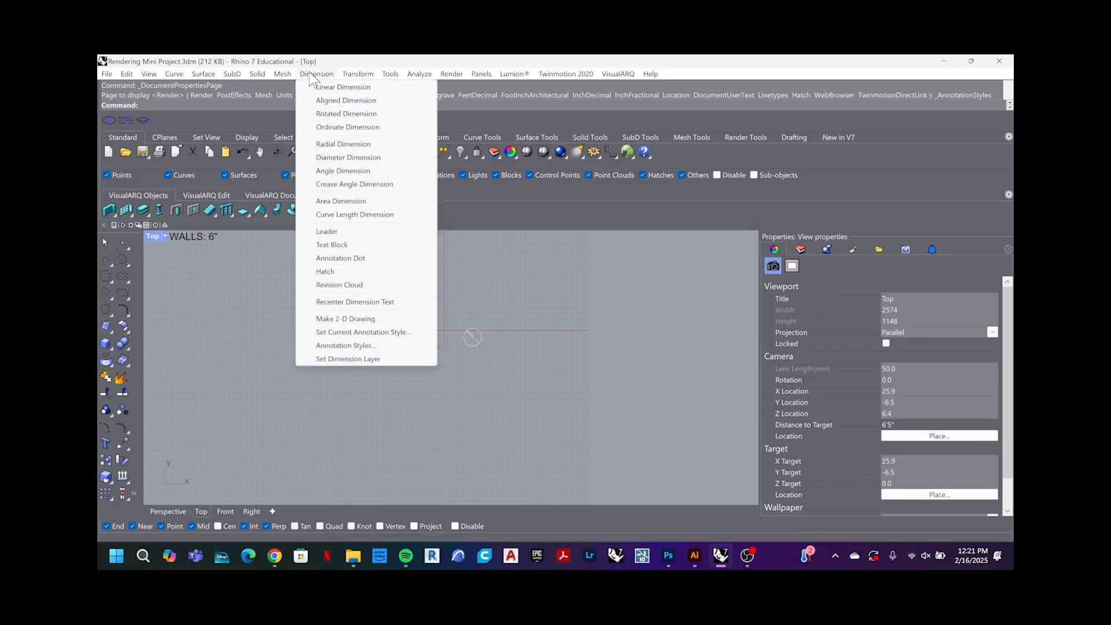
click(376, 334)
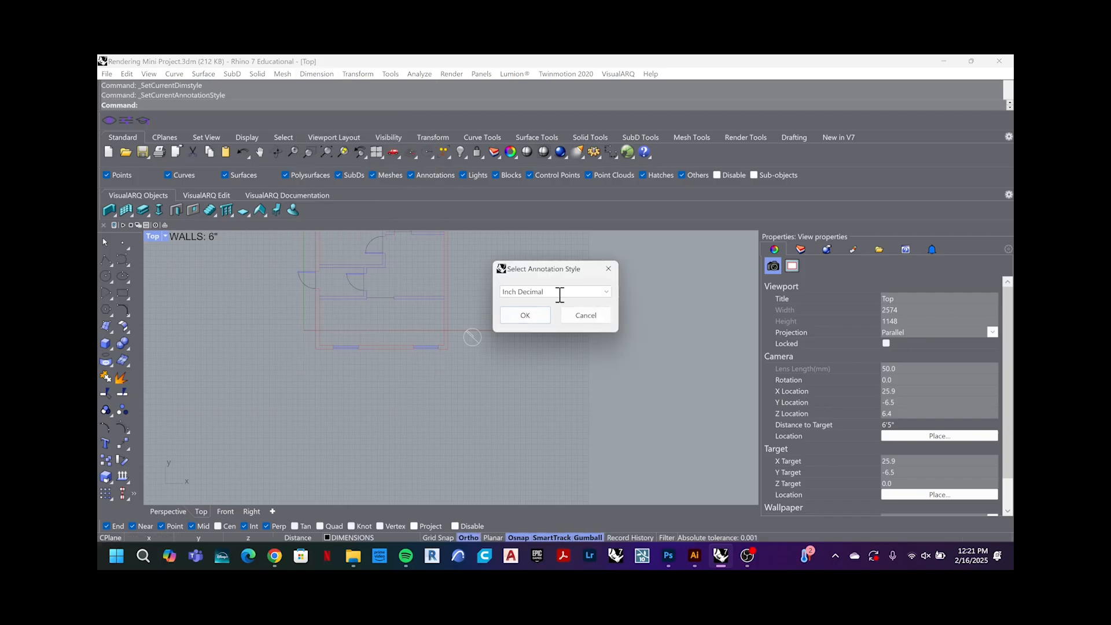
click(608, 292)
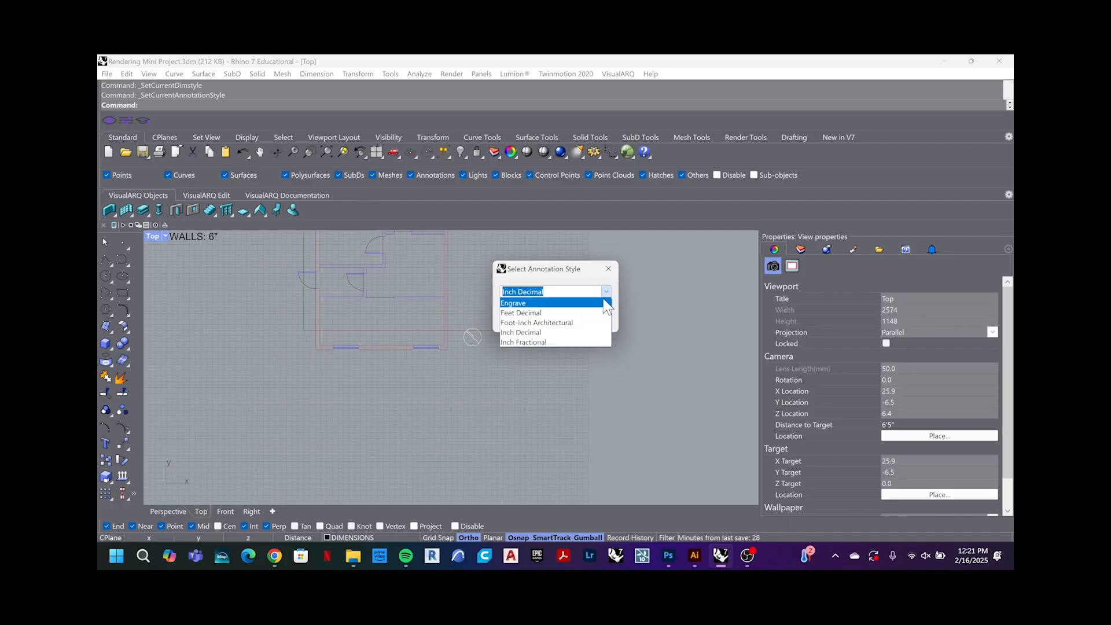
click(547, 323)
click(520, 320)
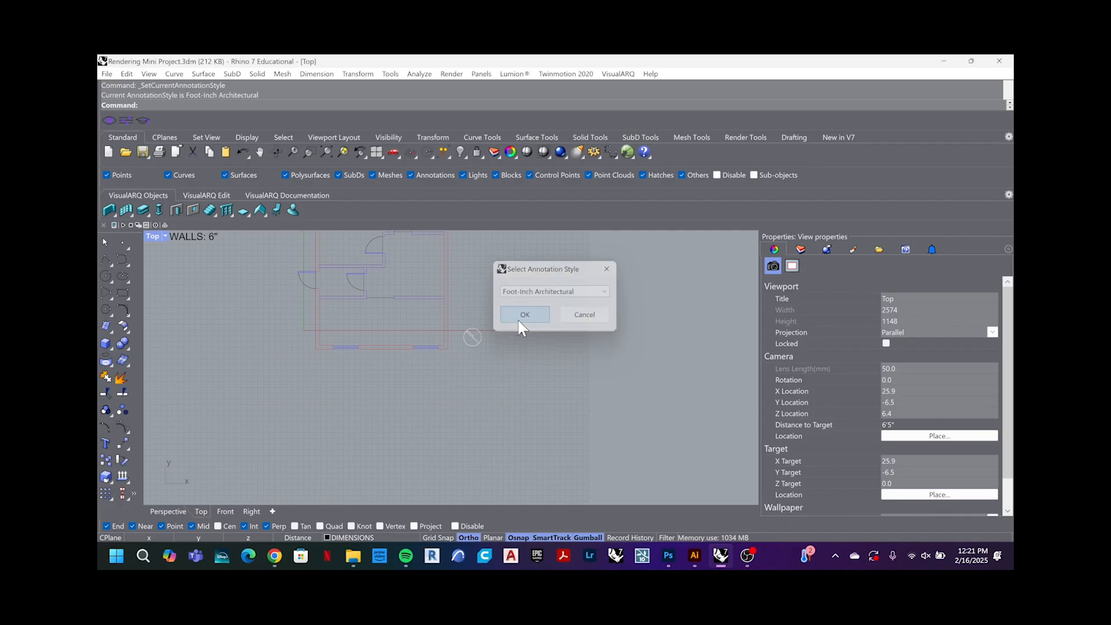
right_drag(500, 372, 592, 366)
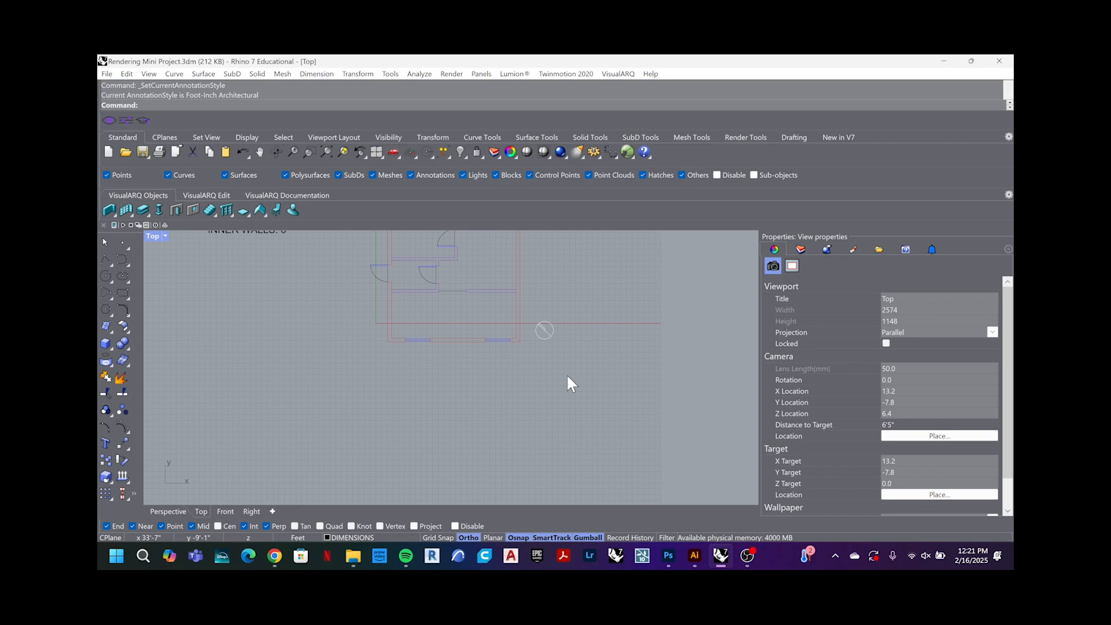
text(di)
key(Escape)
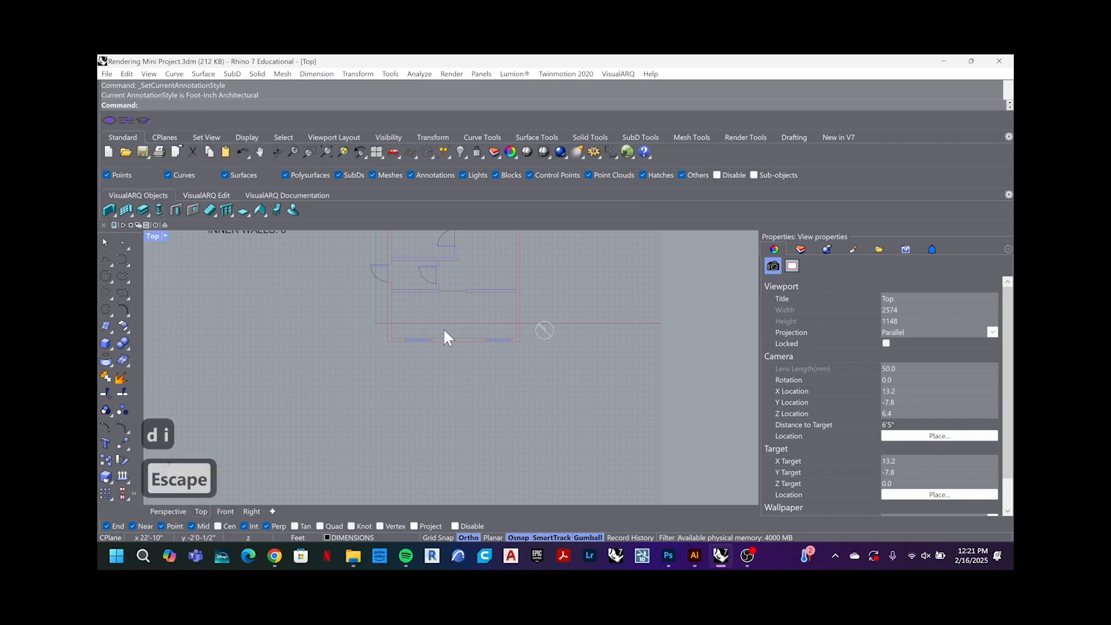
click(316, 74)
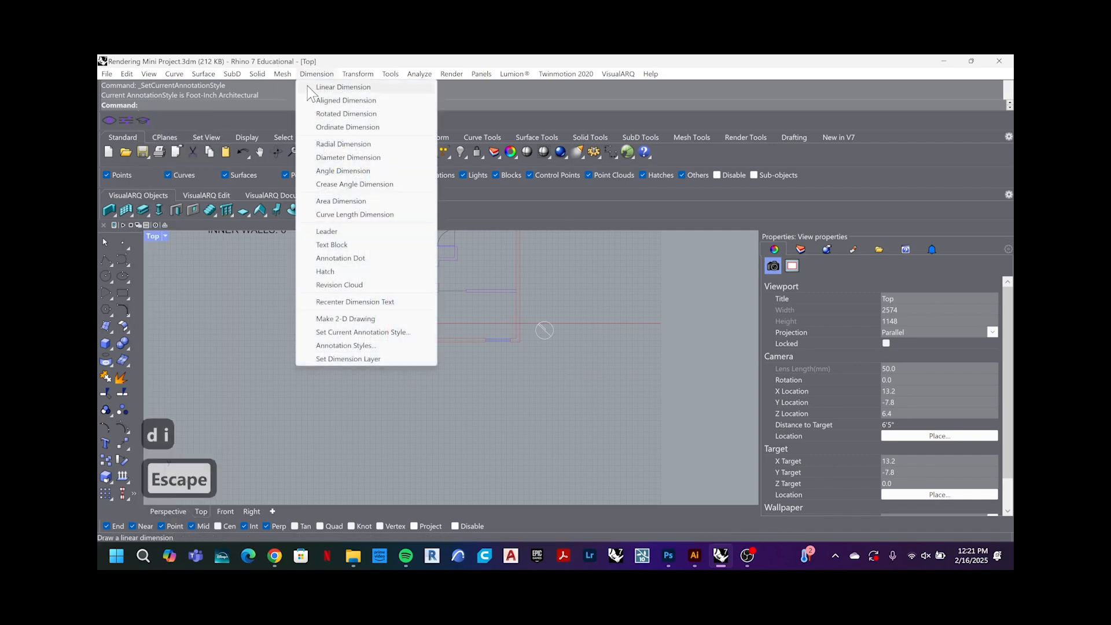
click(311, 88)
scroll(397, 342, up, 5)
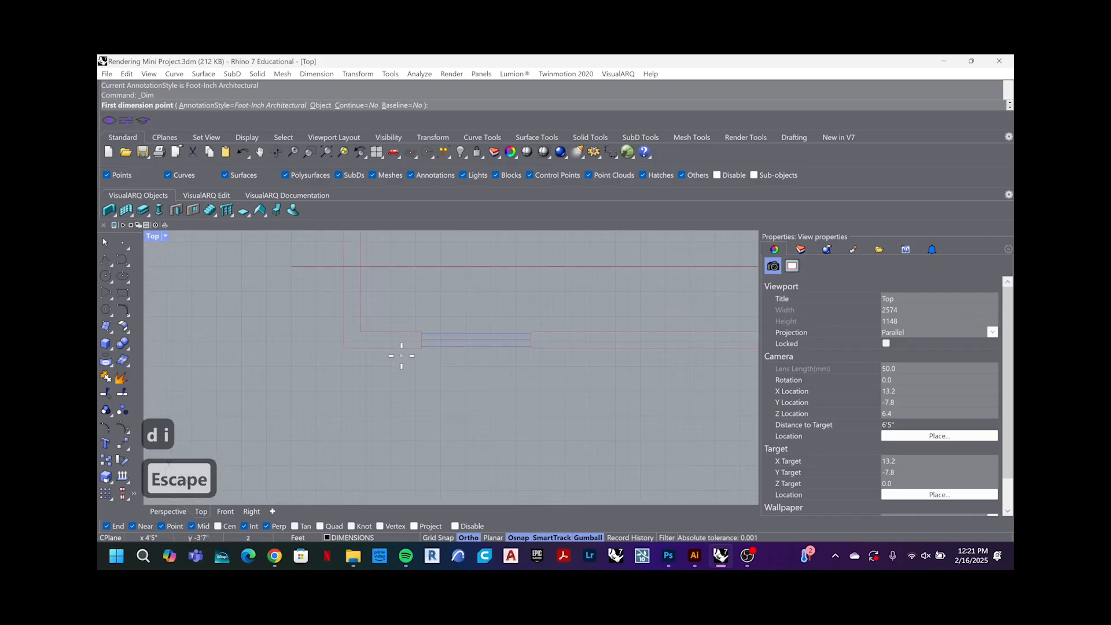
click(331, 346)
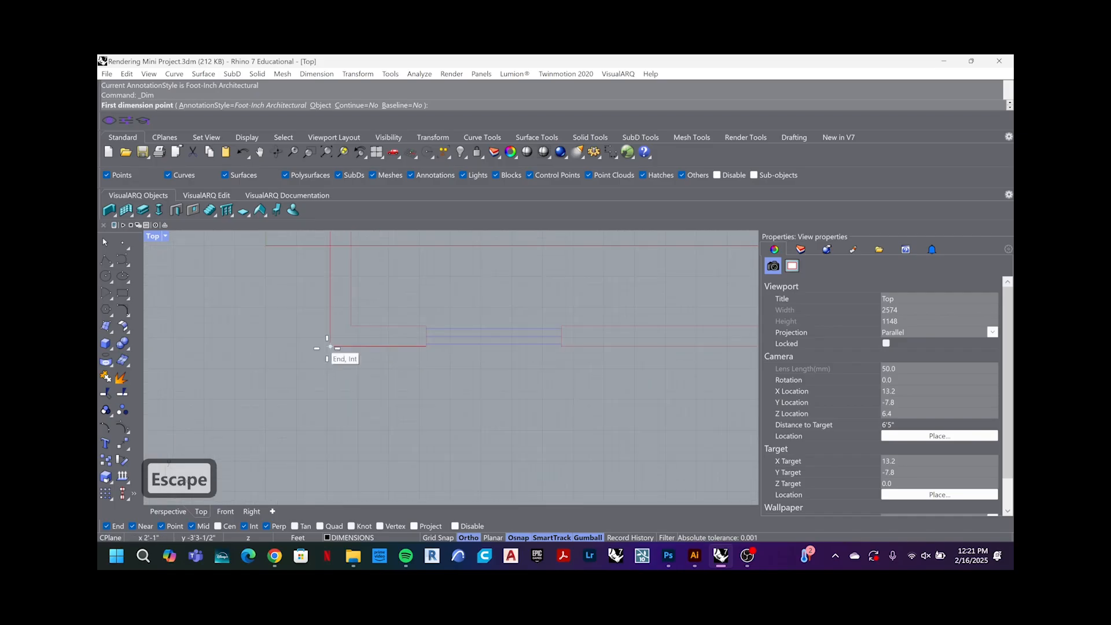
click(427, 346)
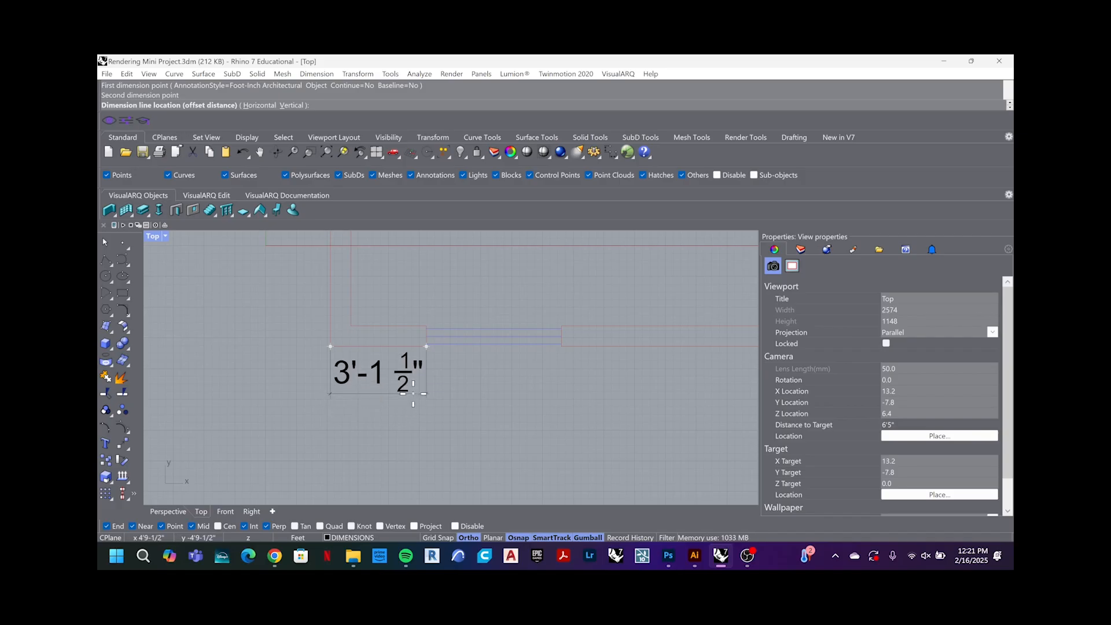
key(Escape)
Step: Set the linear resolution of the Foot-Inch Architectural annotation style's length units to 0'-1"
click(313, 74)
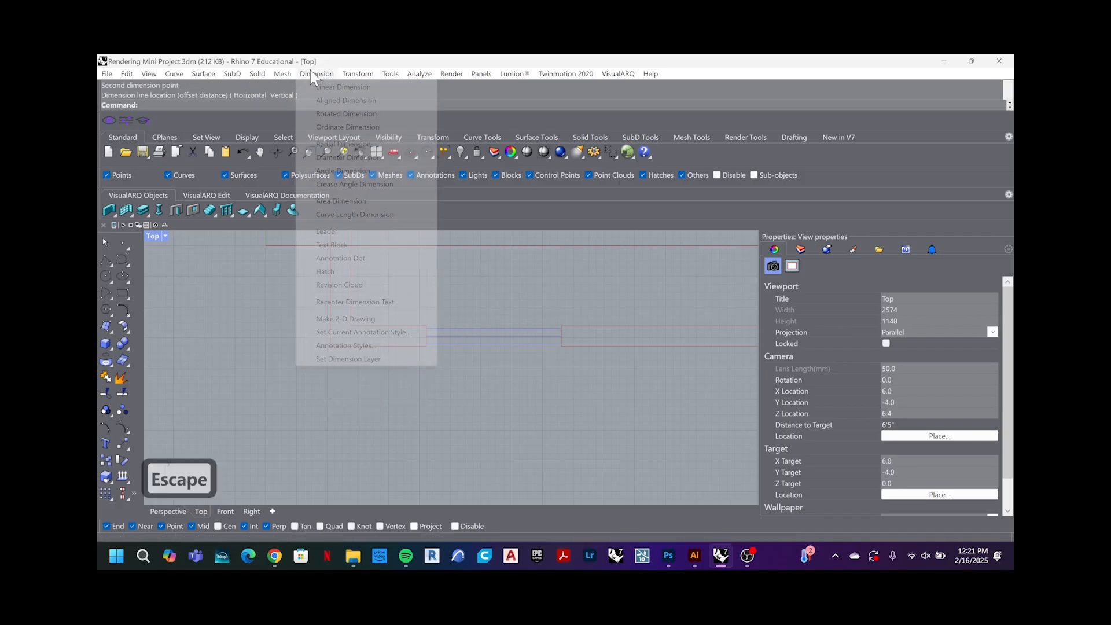
click(347, 346)
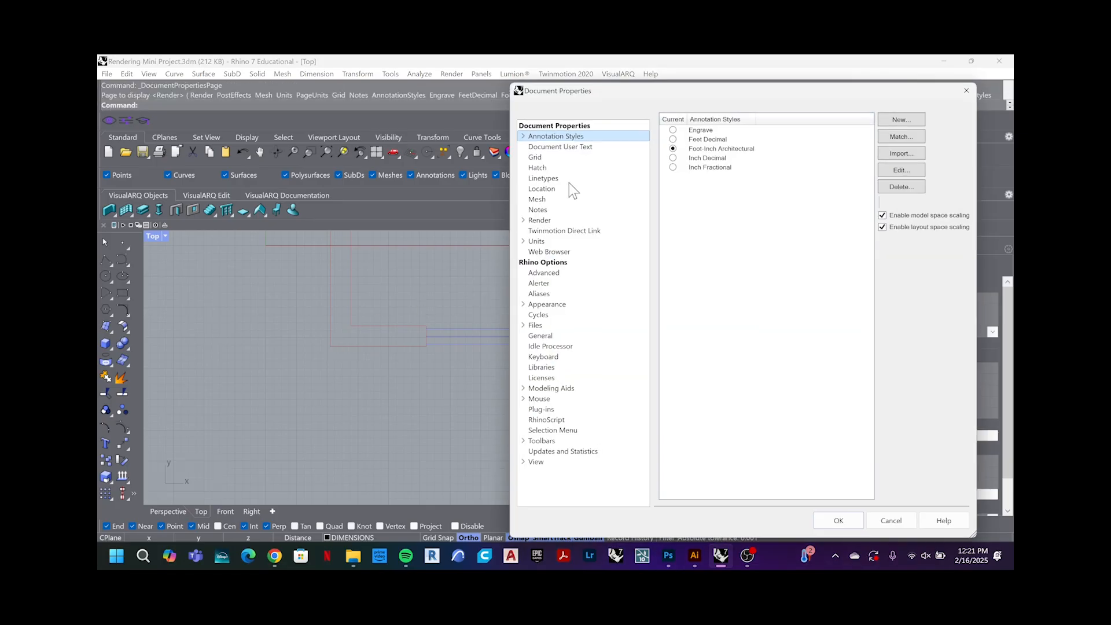
click(524, 137)
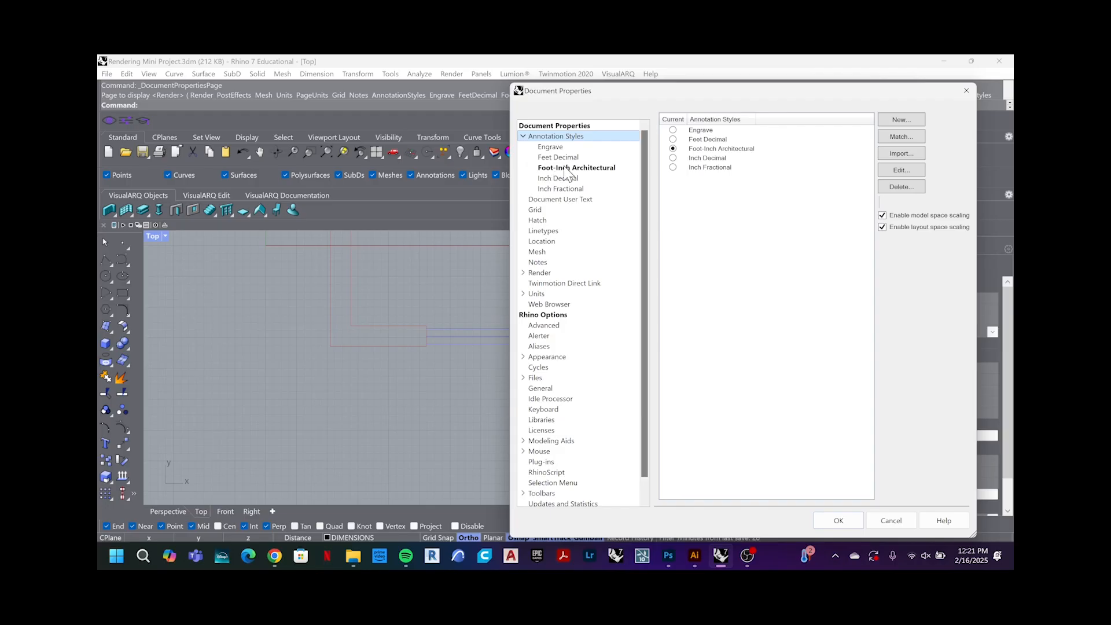
click(567, 169)
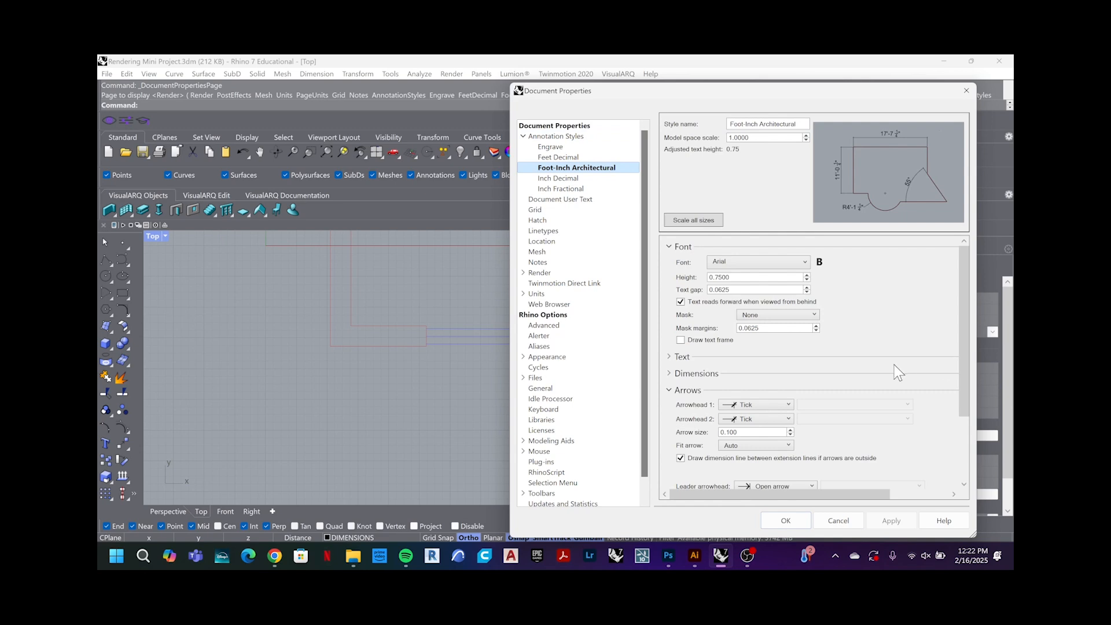
scroll(888, 367, down, 4)
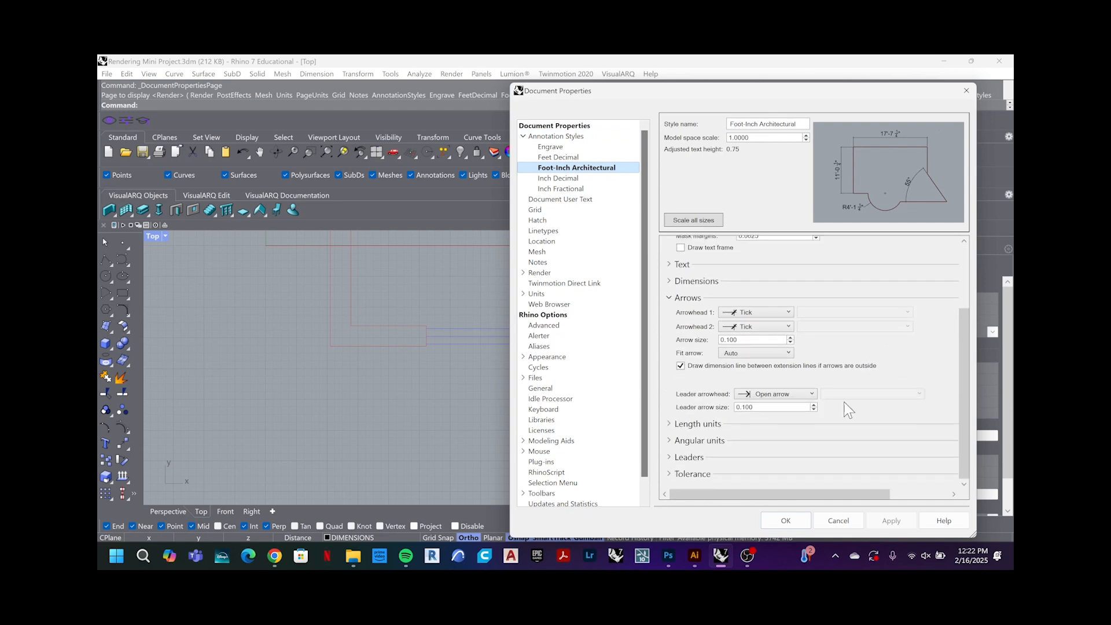
click(681, 426)
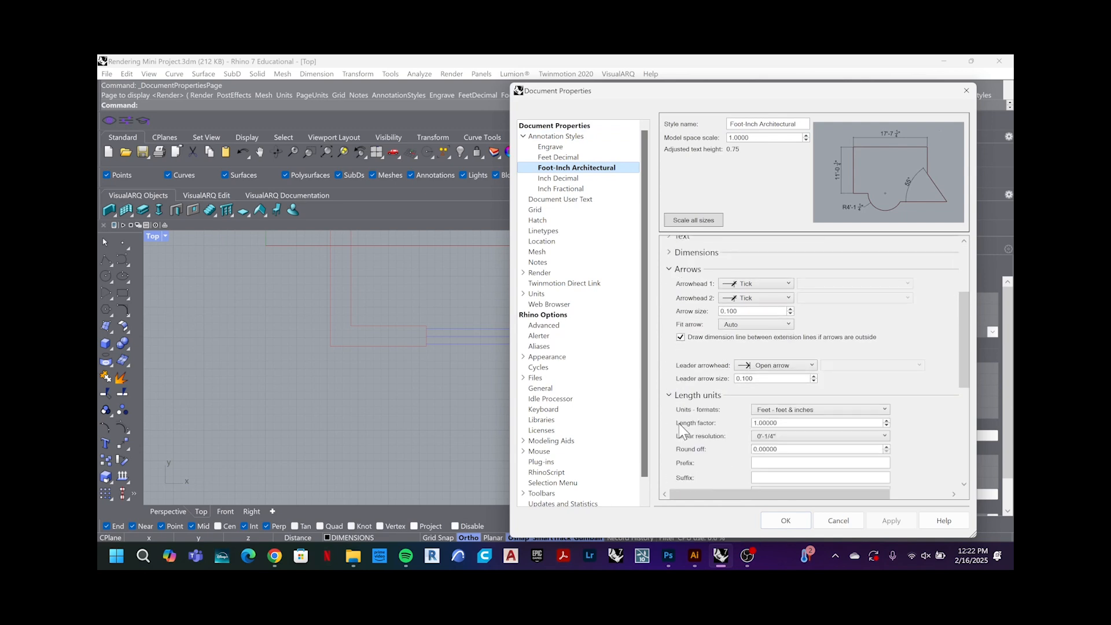
scroll(680, 428, down, 5)
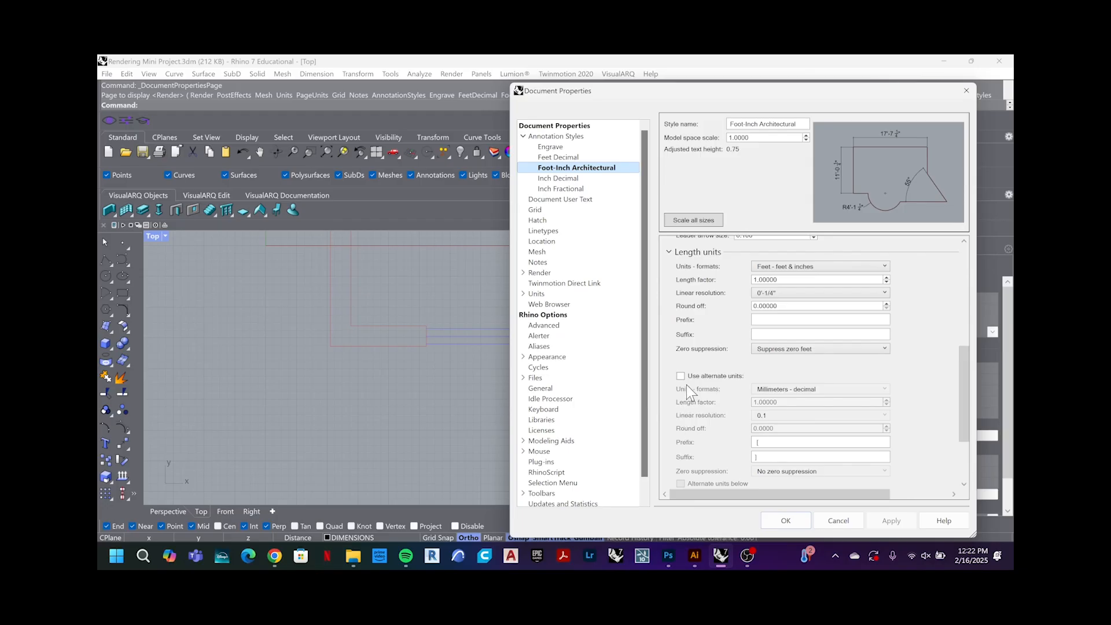
click(763, 293)
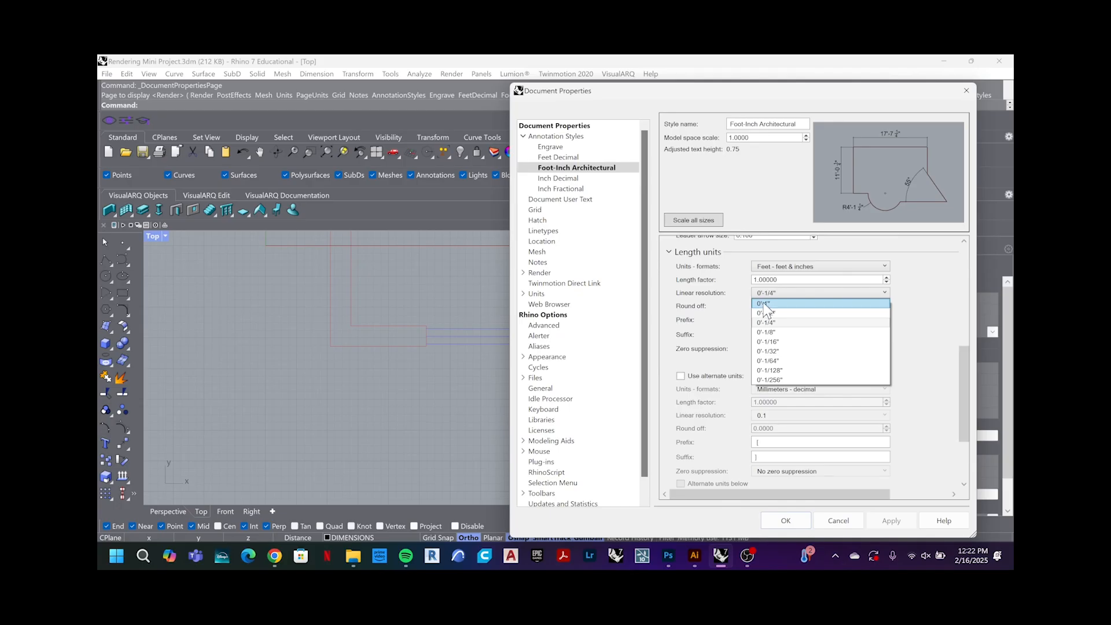
click(764, 305)
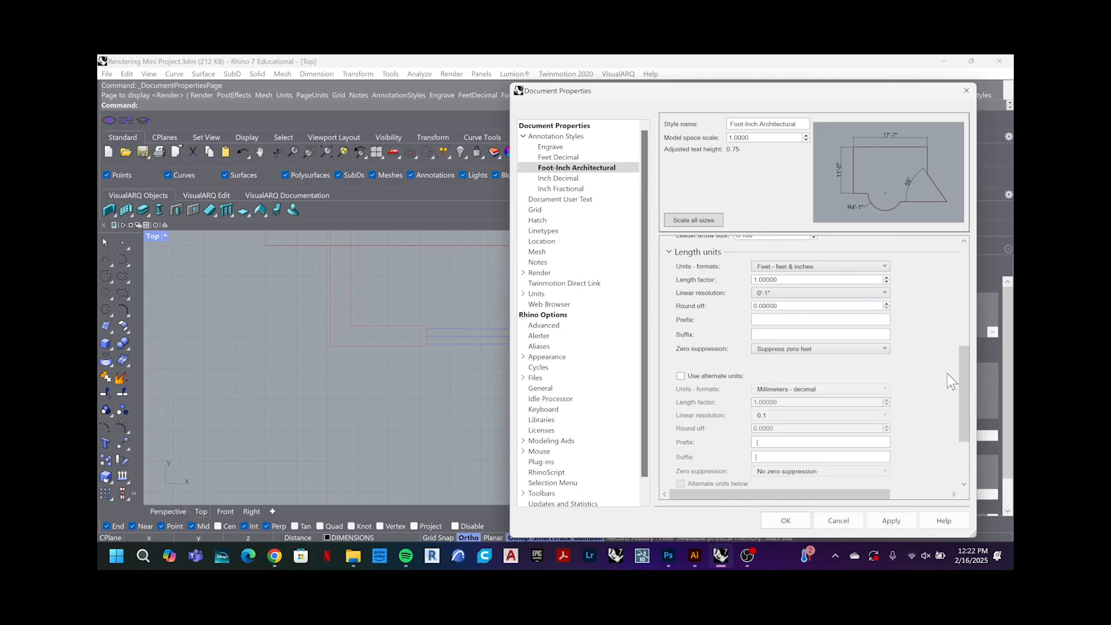
drag(964, 397, 957, 477)
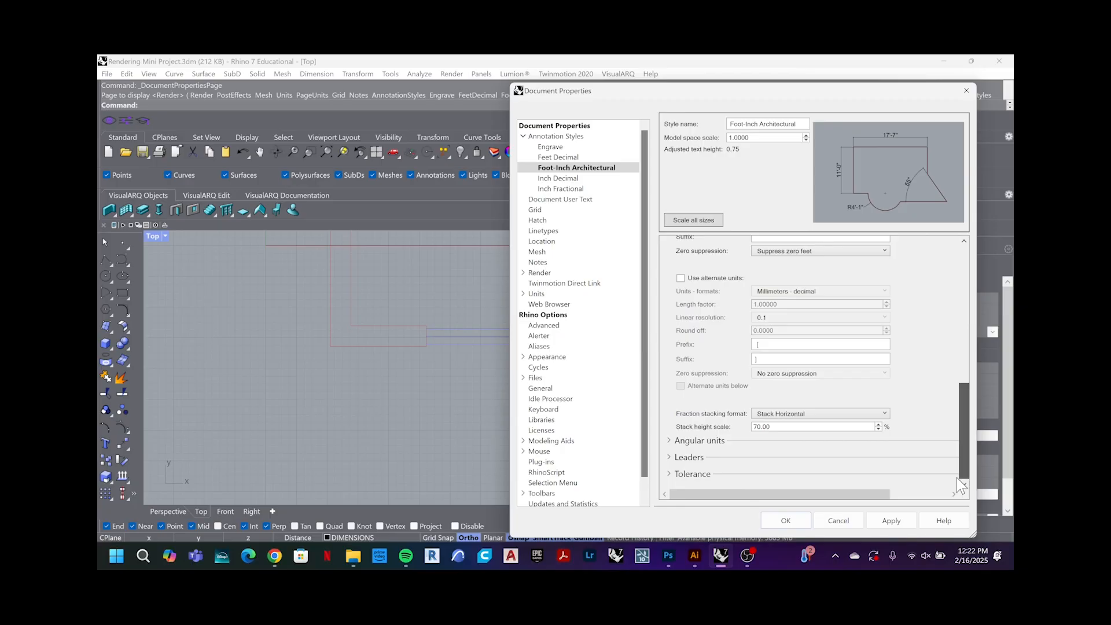
click(790, 519)
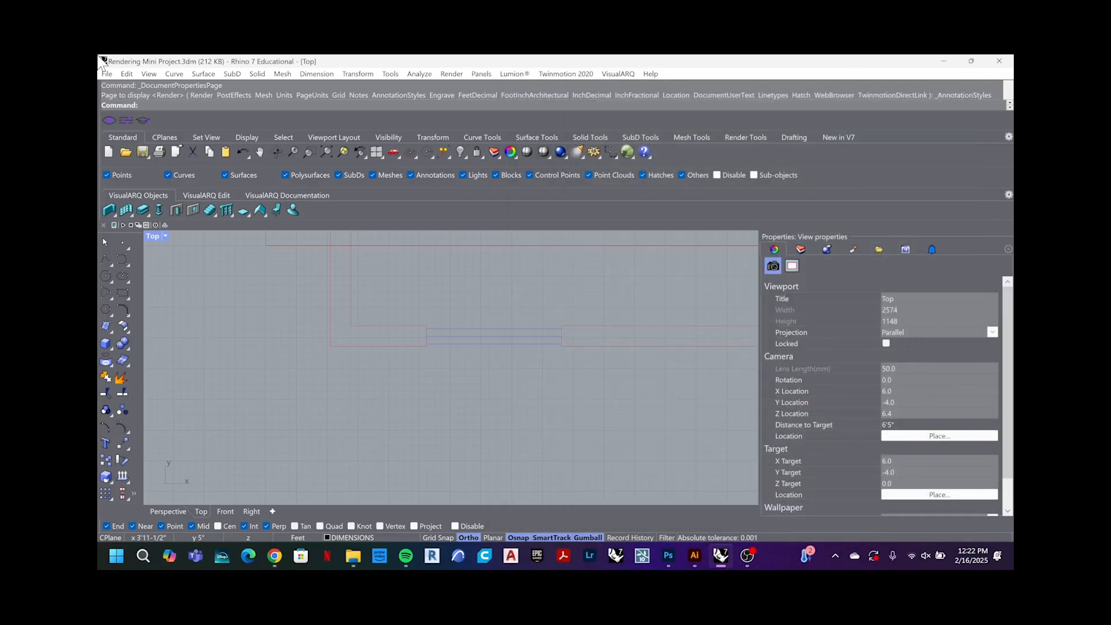
Step: Add a linear dimension from the plan's lower-left outer corner to the near edge of the first bottom-wall window, placed just below the wall
click(317, 74)
click(321, 88)
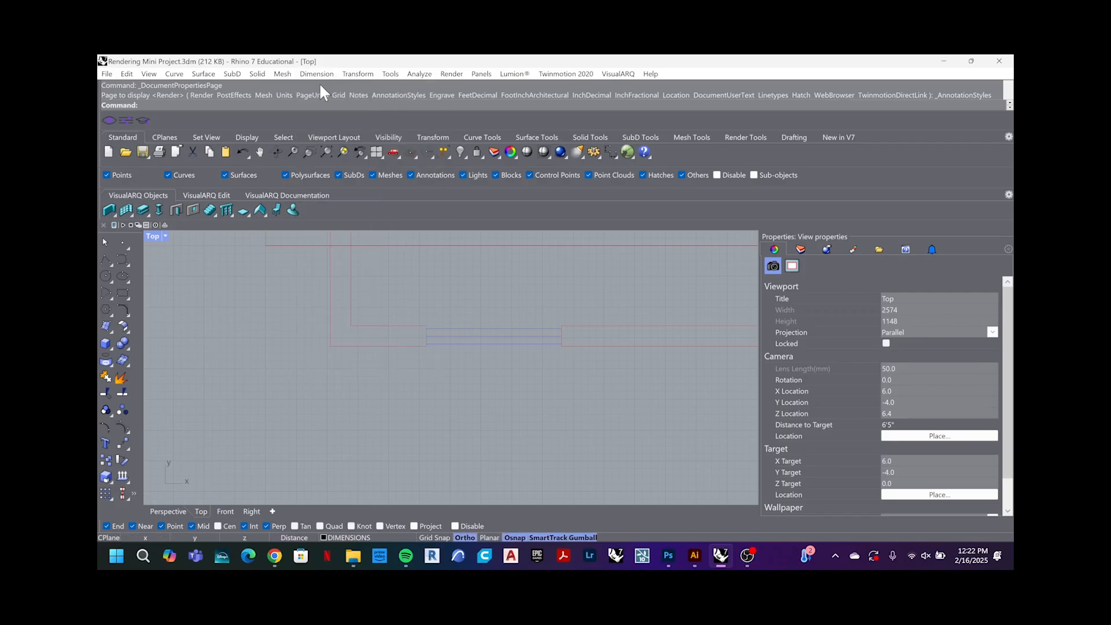
click(331, 347)
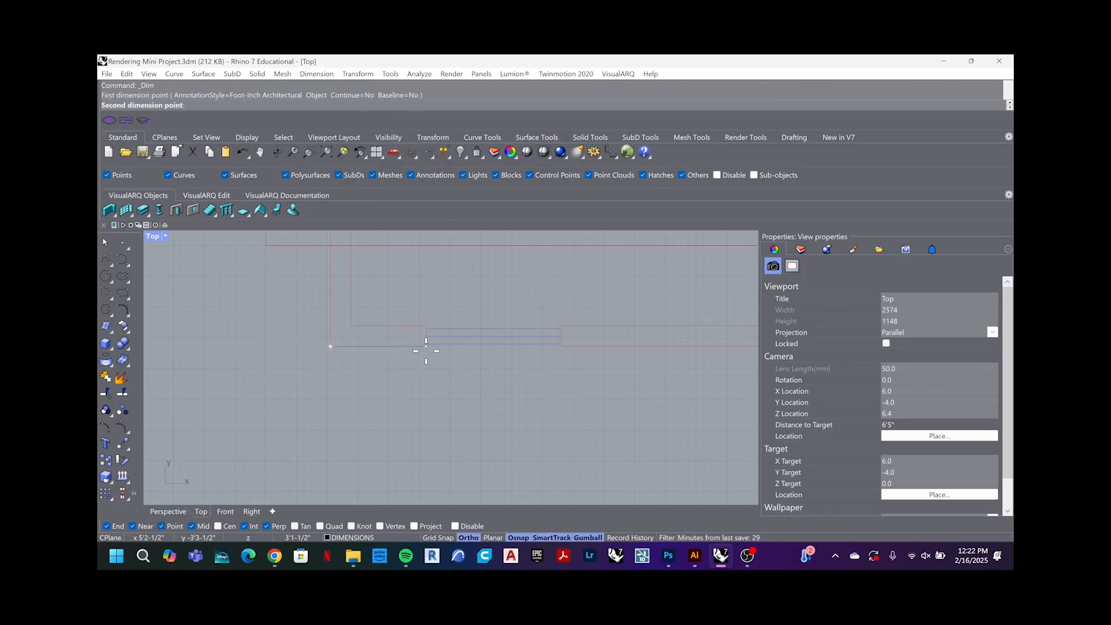
click(427, 347)
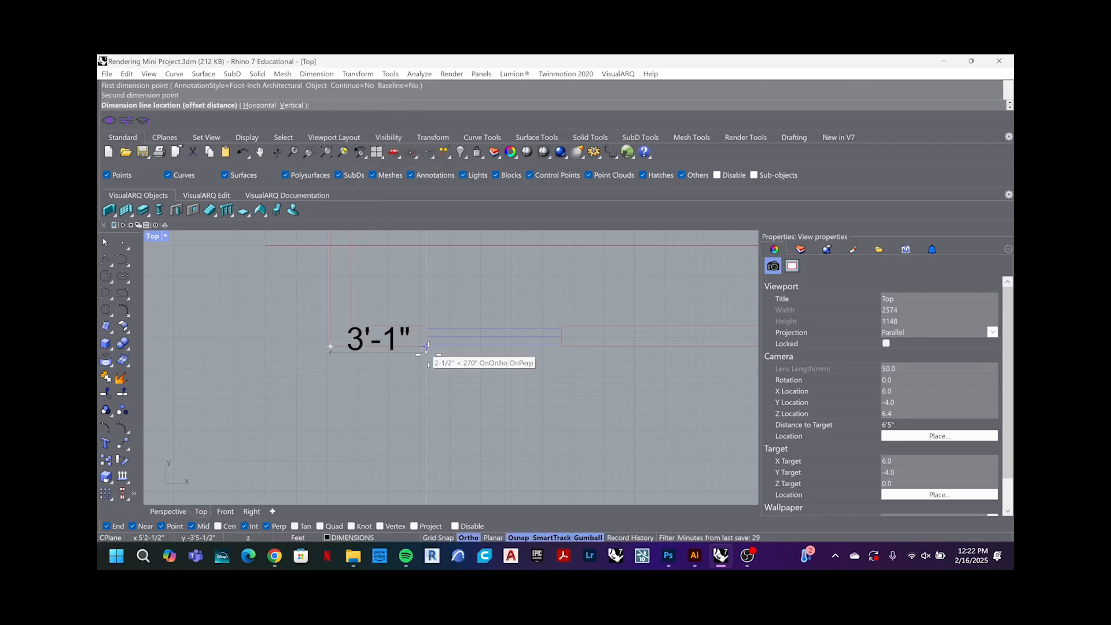
click(406, 393)
scroll(404, 398, up, 6)
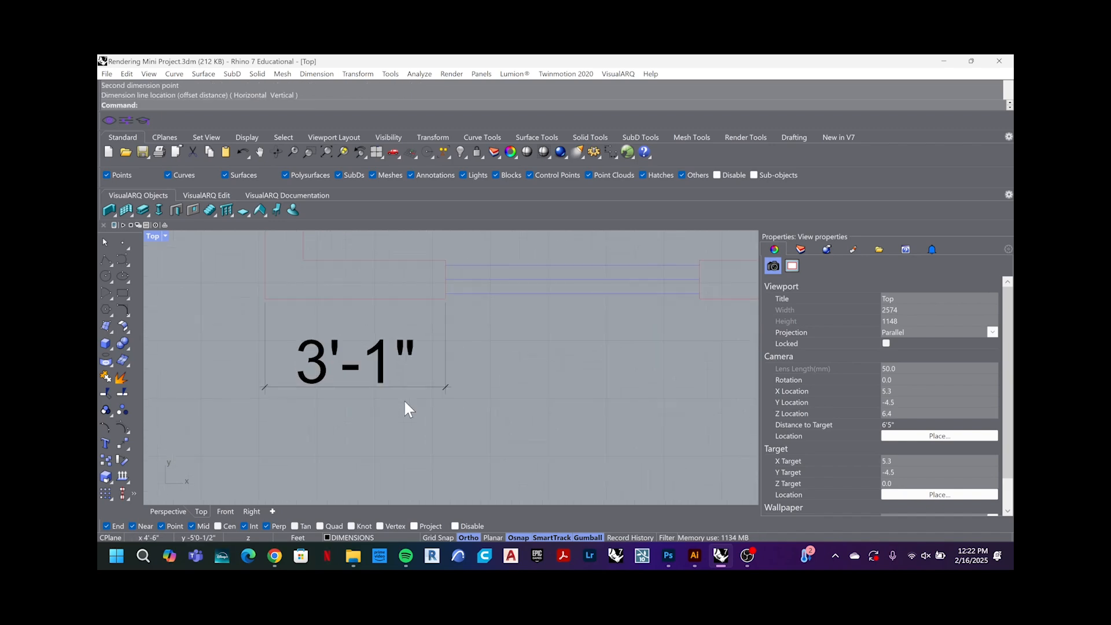
scroll(404, 396, down, 10)
scroll(404, 394, up, 6)
scroll(402, 396, down, 12)
scroll(398, 397, up, 4)
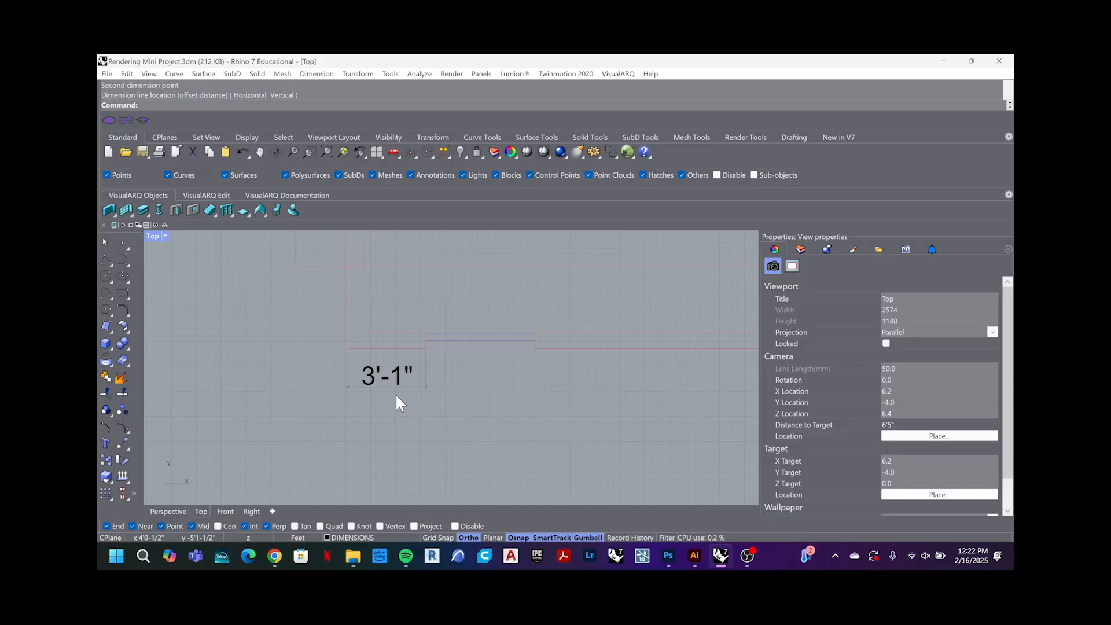
scroll(398, 404, down, 3)
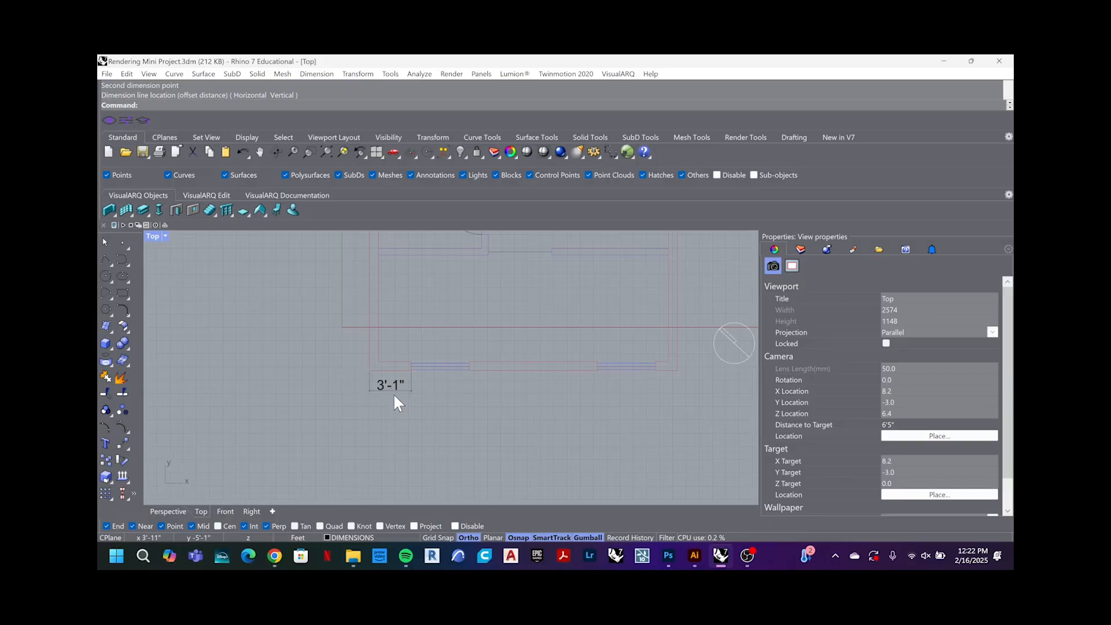
Step: Examine the text size and tick marks of the new dimension below the bottom wall
scroll(394, 397, up, 4)
scroll(393, 403, down, 4)
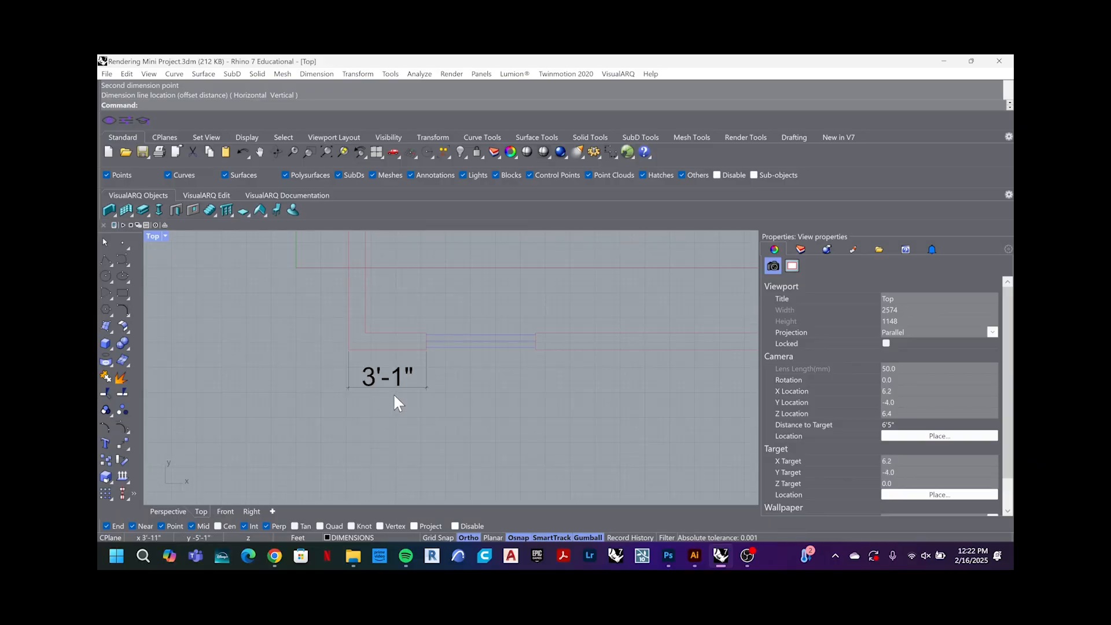
click(392, 368)
scroll(393, 370, up, 4)
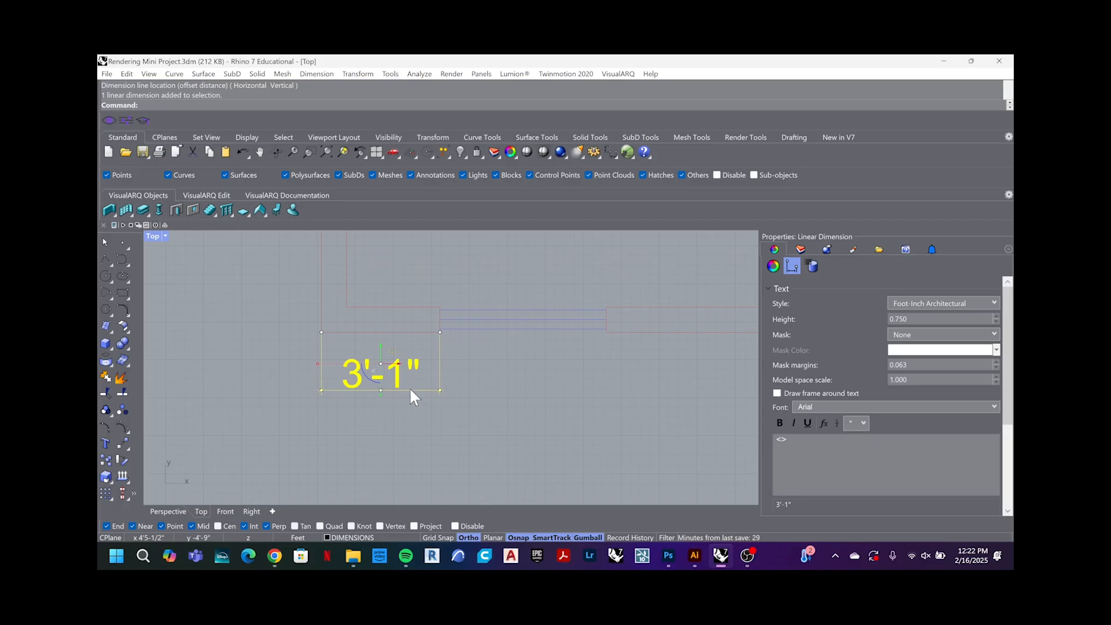
scroll(429, 402, up, 3)
scroll(453, 381, up, 4)
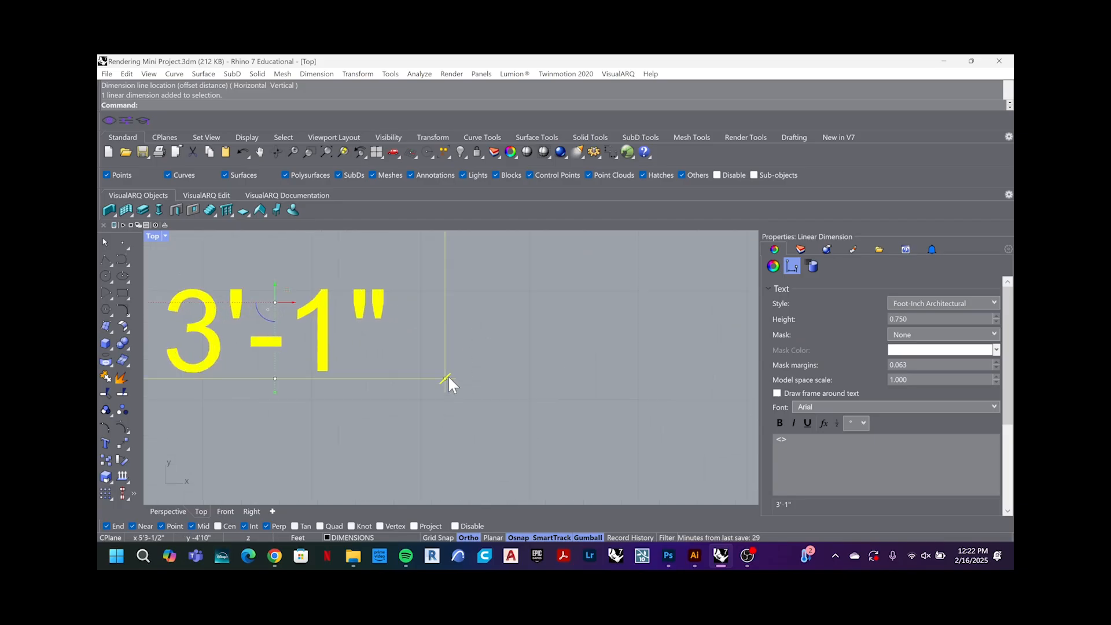
click(470, 371)
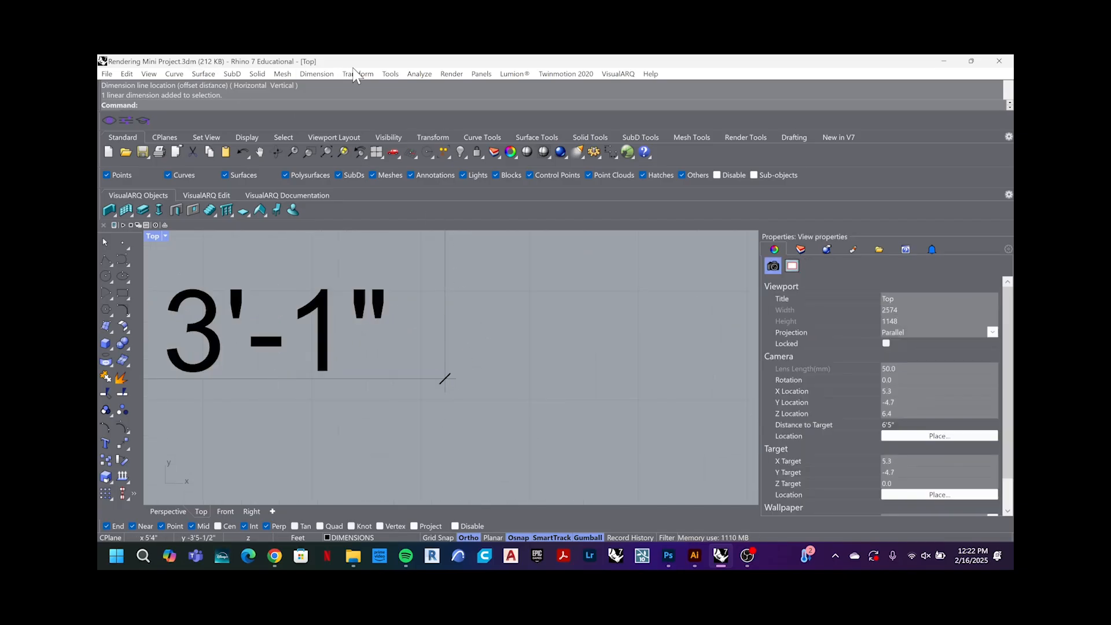
click(316, 74)
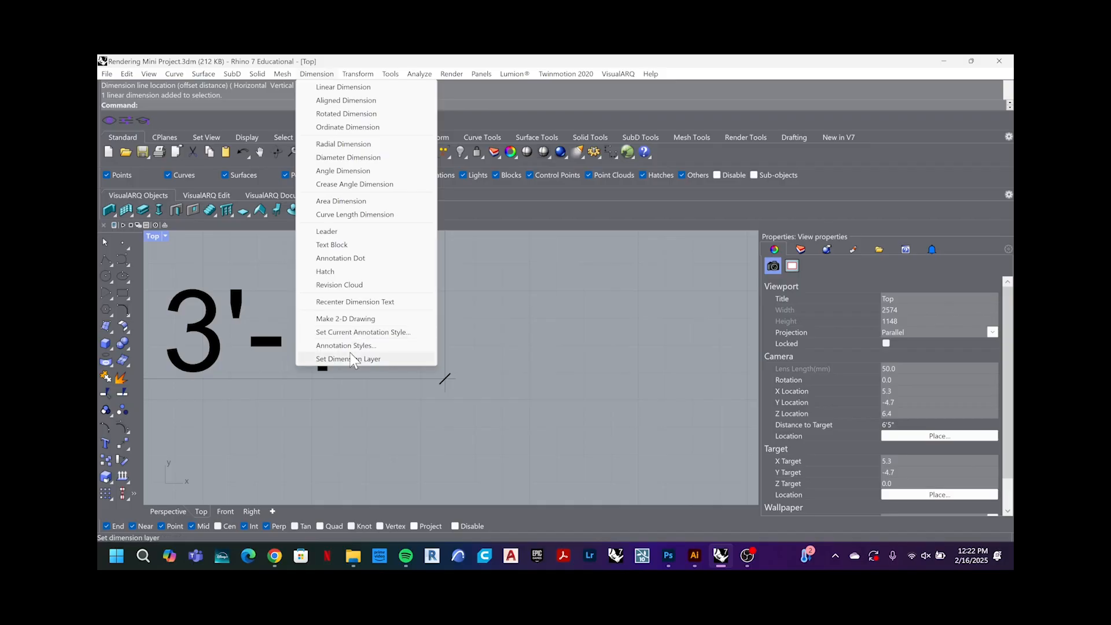
click(348, 359)
key(Escape)
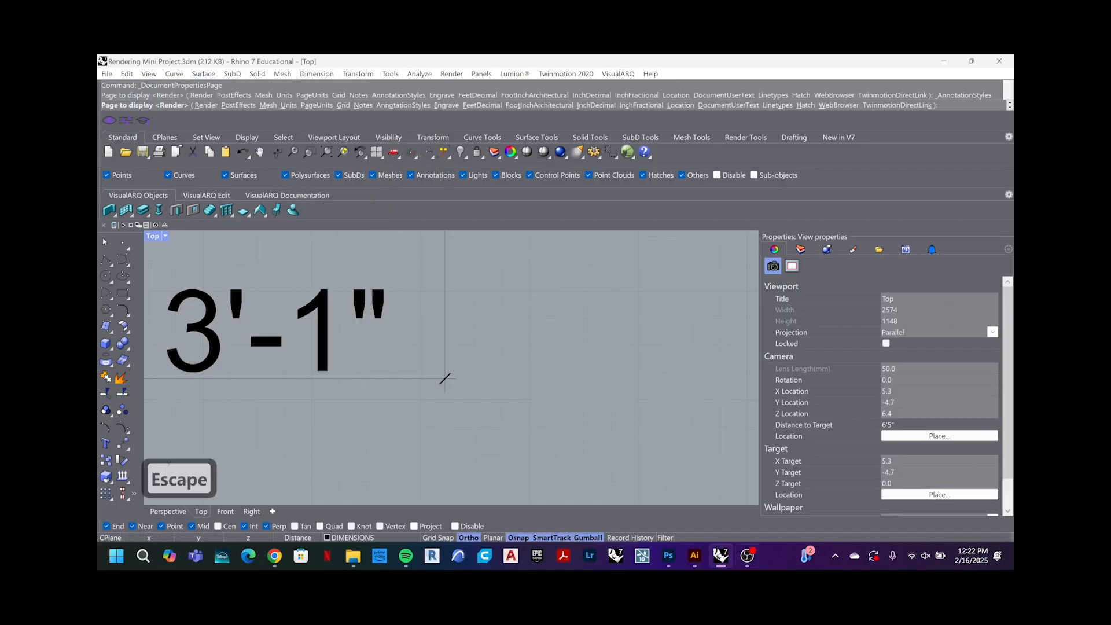
click(747, 556)
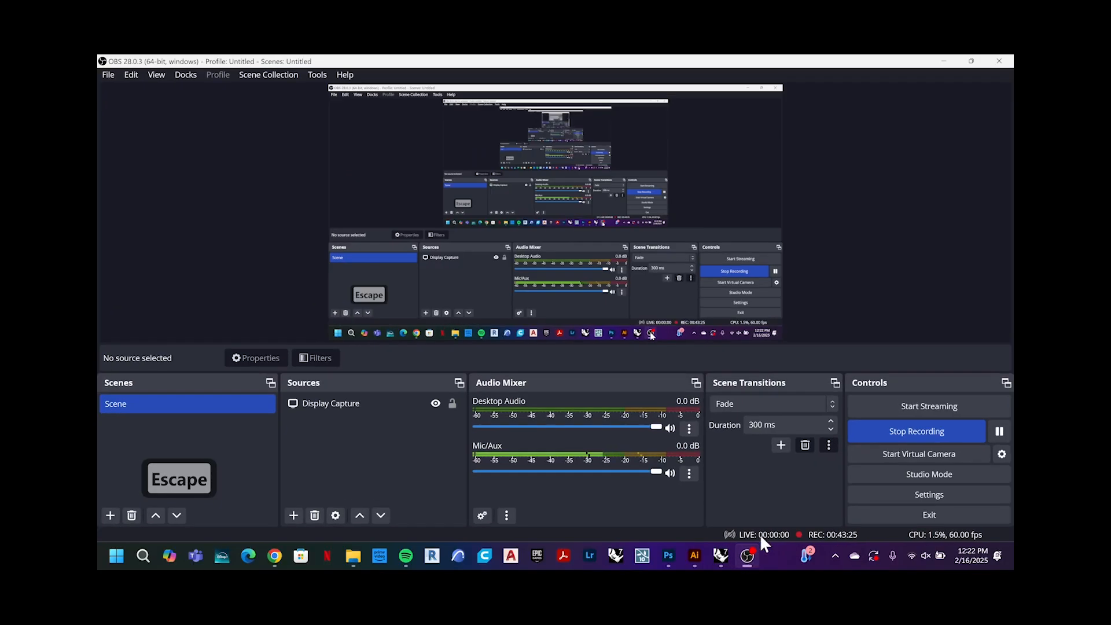
click(1000, 432)
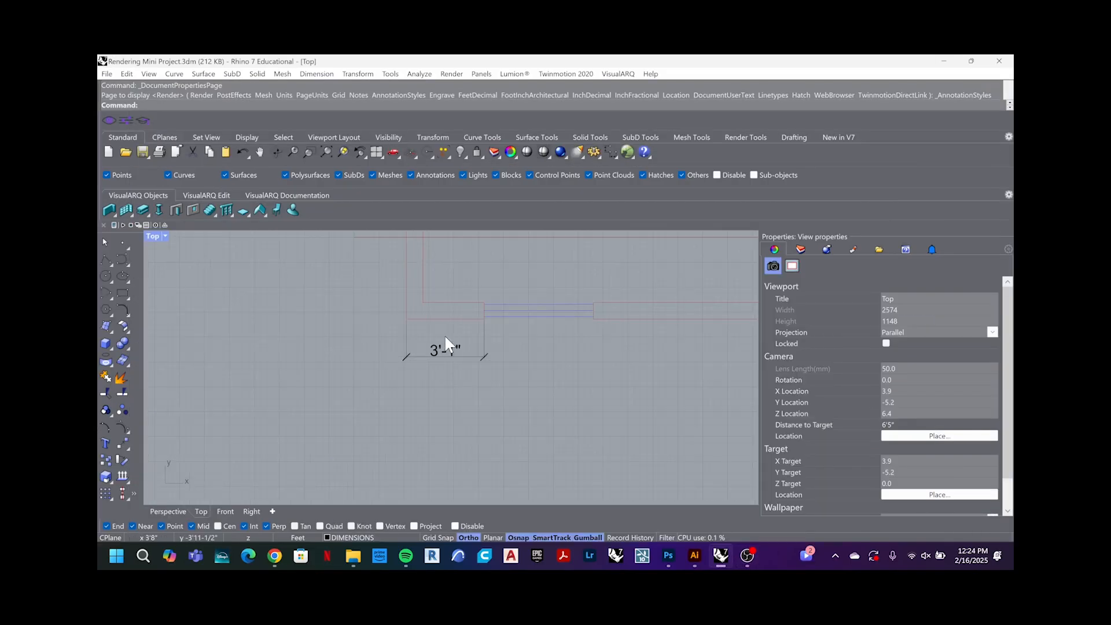
Step: Set the arrow size of the Foot-Inch Architectural annotation style to 0.600
scroll(447, 345, up, 5)
scroll(431, 365, down, 6)
scroll(427, 367, up, 4)
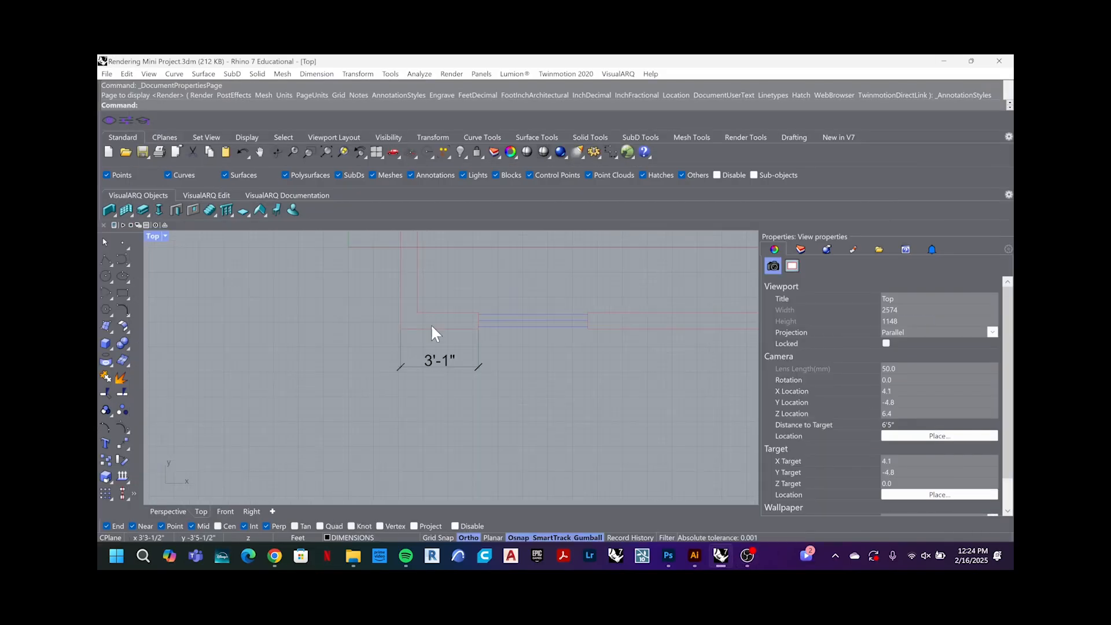
click(313, 74)
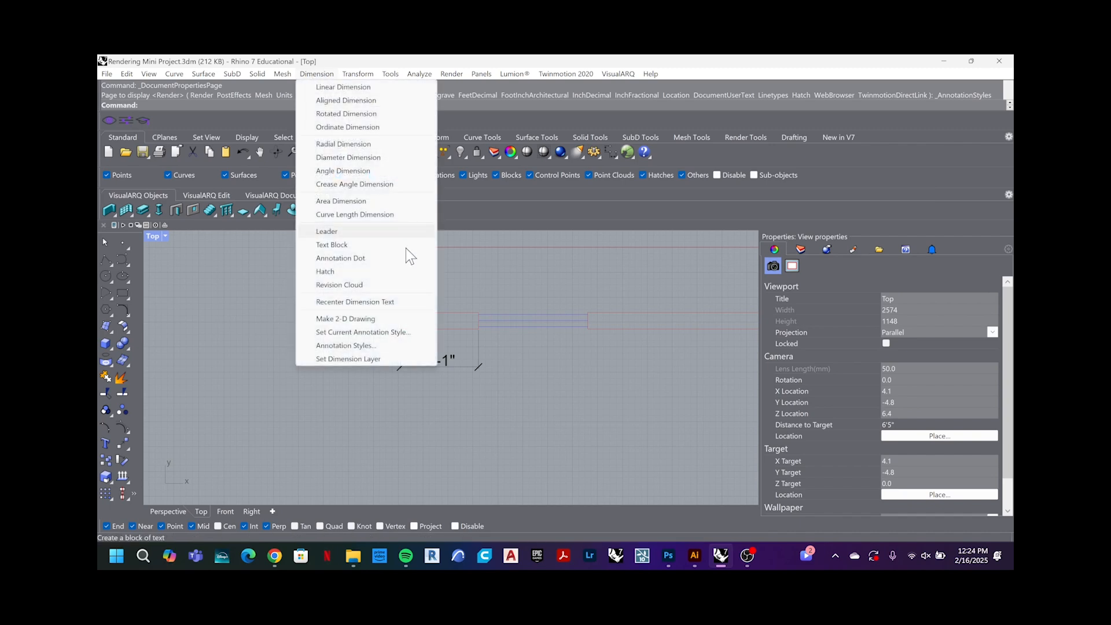
click(380, 345)
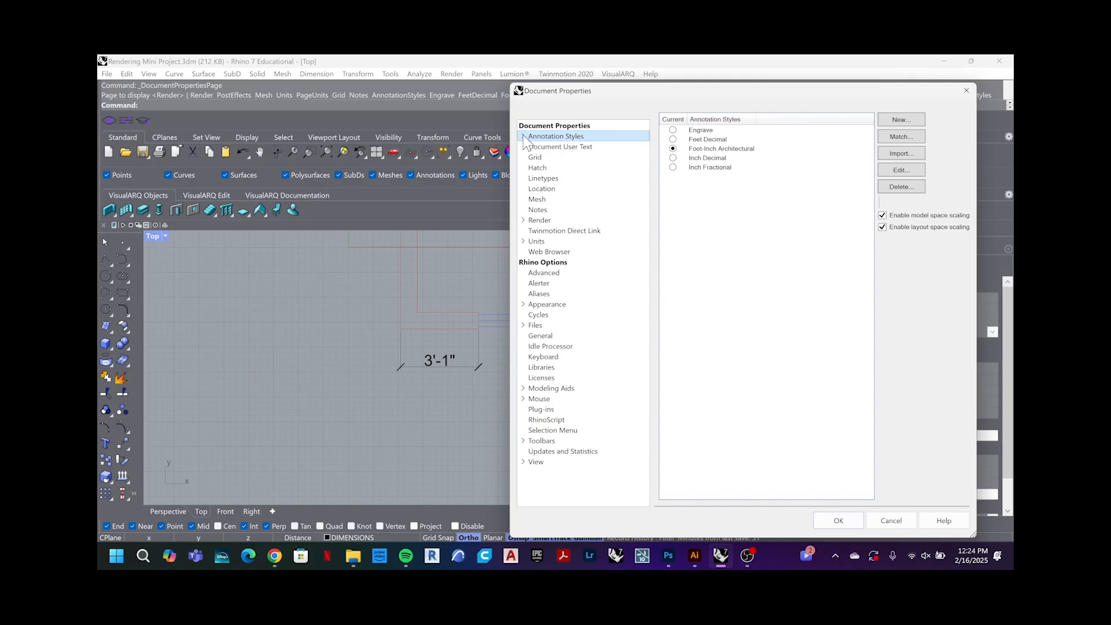
click(523, 136)
click(560, 169)
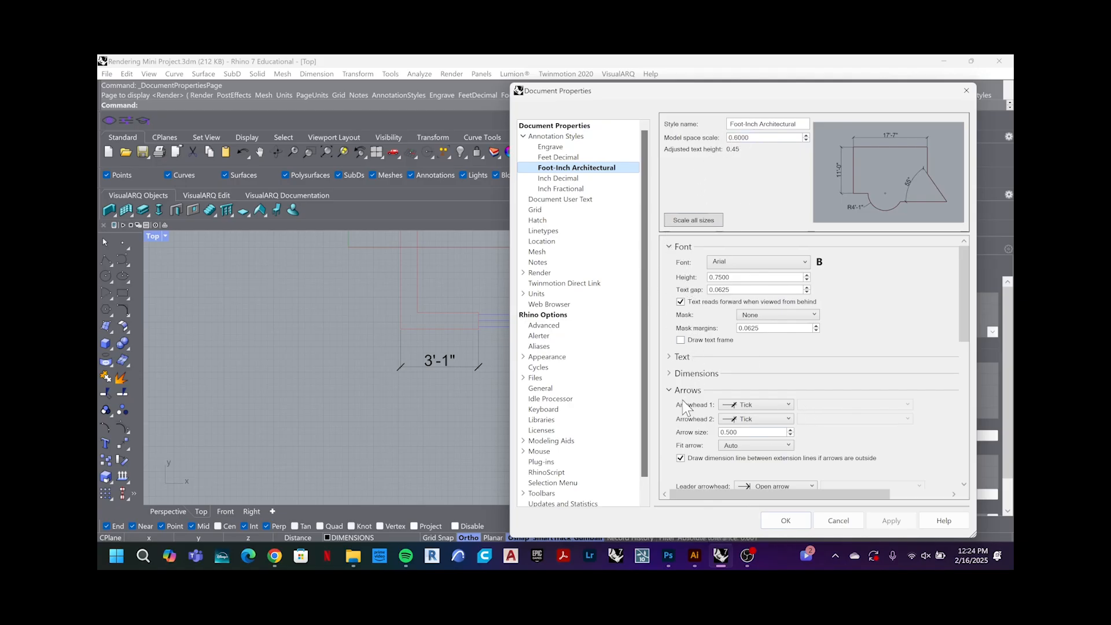
click(789, 431)
click(904, 521)
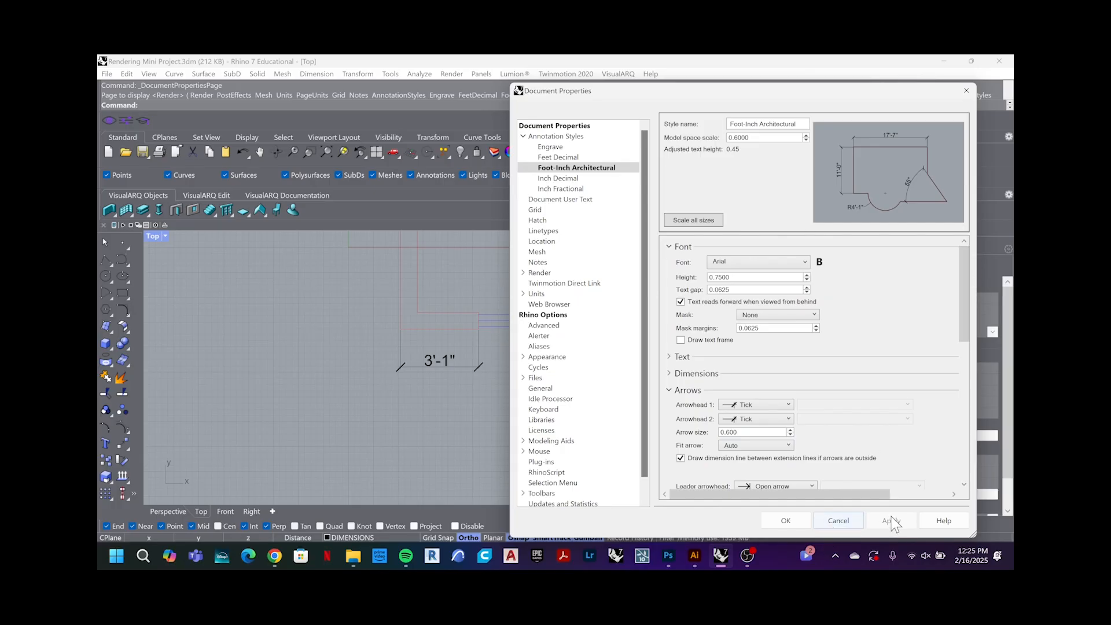
click(796, 520)
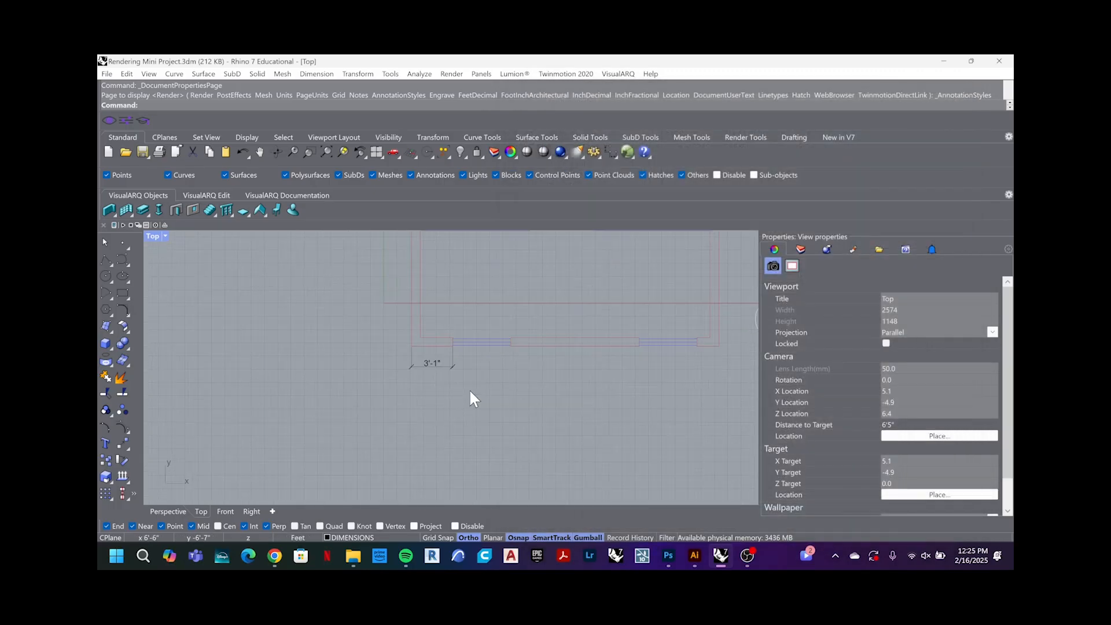
Step: Delete the existing linear dimension below the plan's lower-left corner
scroll(470, 391, up, 2)
drag(473, 389, 428, 334)
key(Delete)
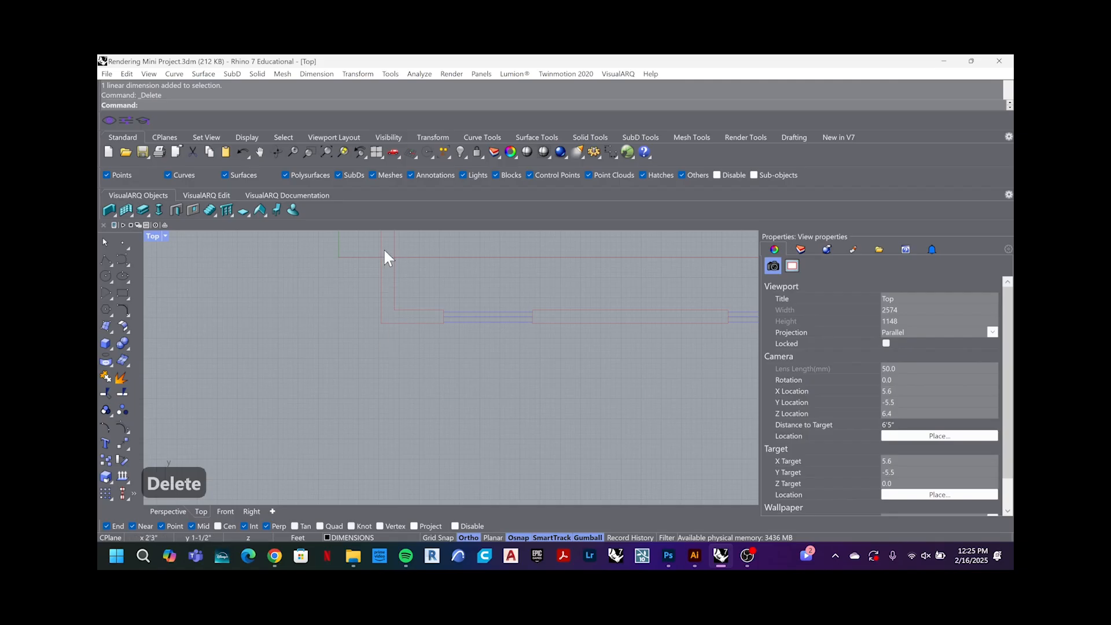
Step: Add a new linear dimension from the plan's lower-left outer corner to the near edge of the first bottom-wall window, placed just below the wall
click(317, 74)
click(324, 87)
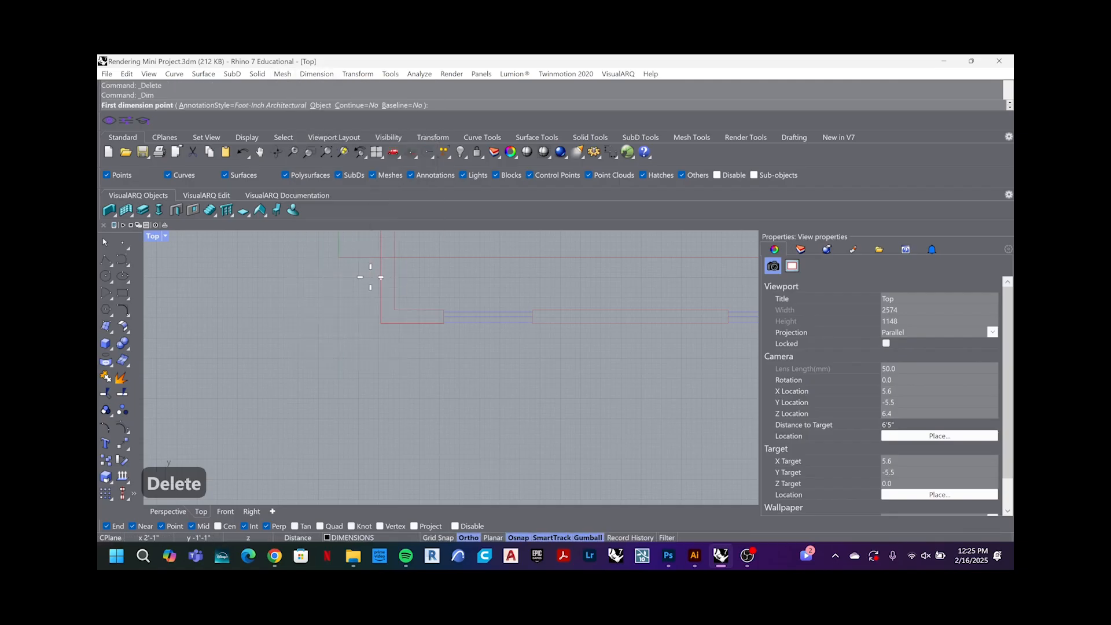
click(381, 323)
scroll(440, 320, up, 3)
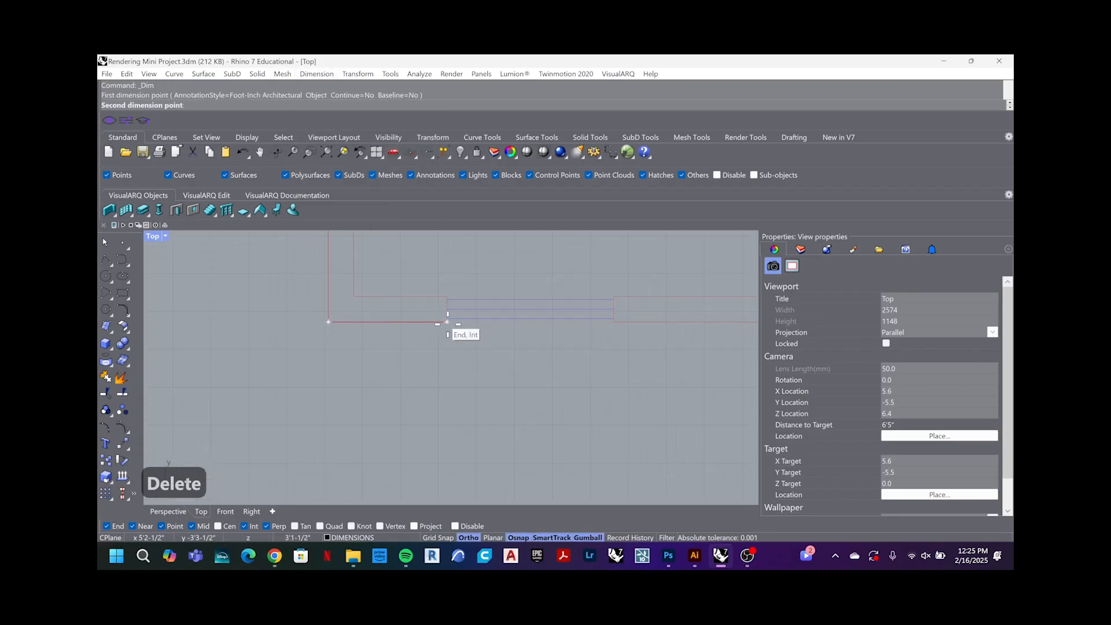
click(448, 322)
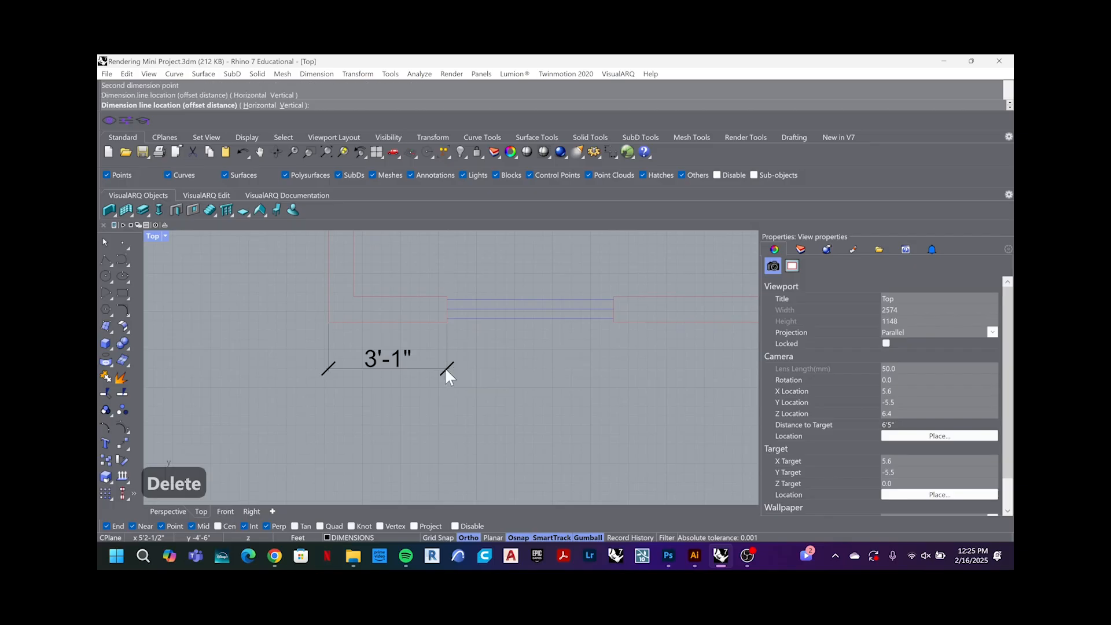
click(446, 369)
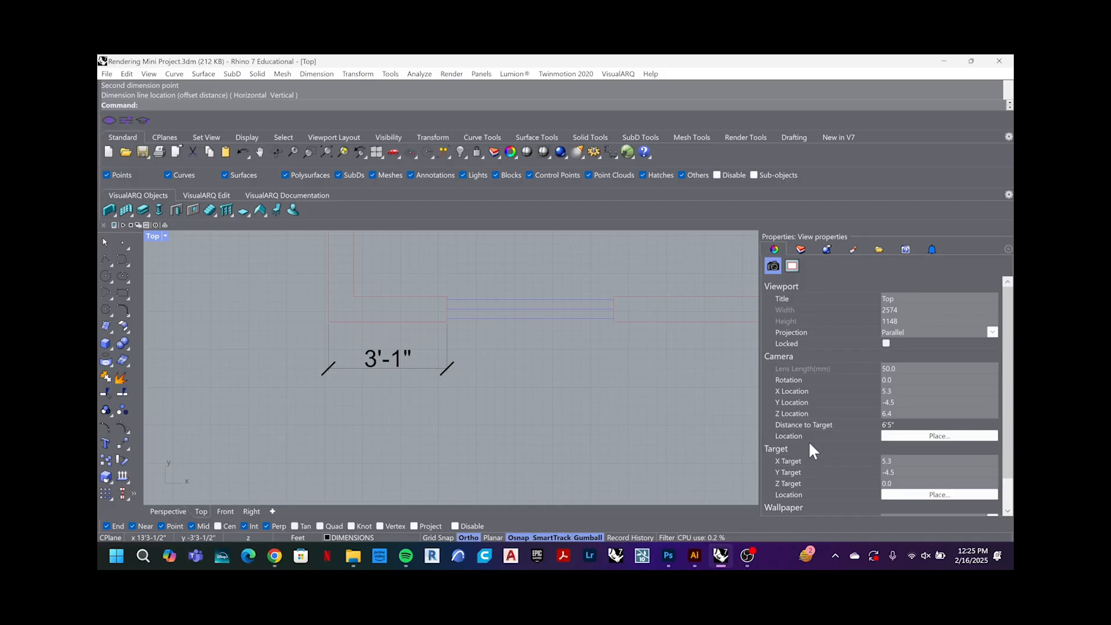
click(743, 556)
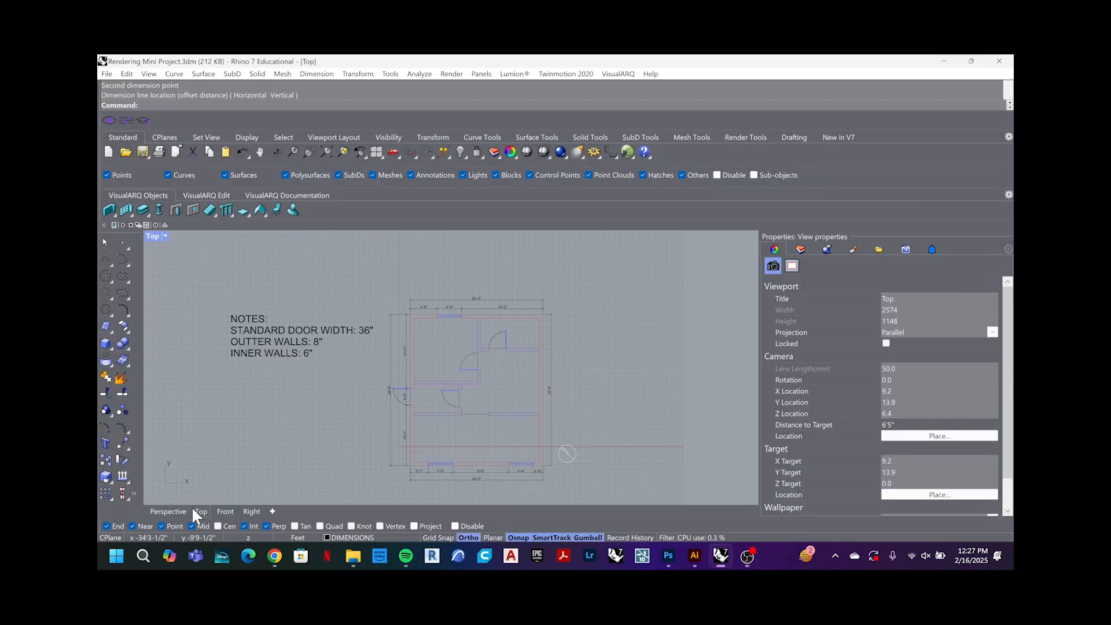
scroll(414, 466, up, 4)
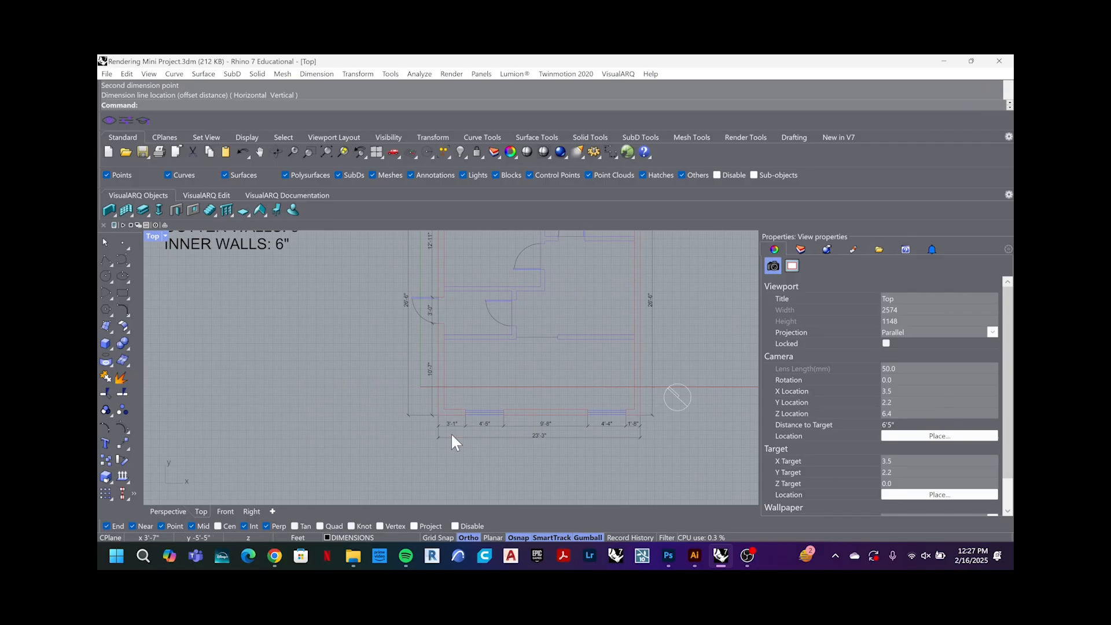
right_drag(621, 409, 602, 465)
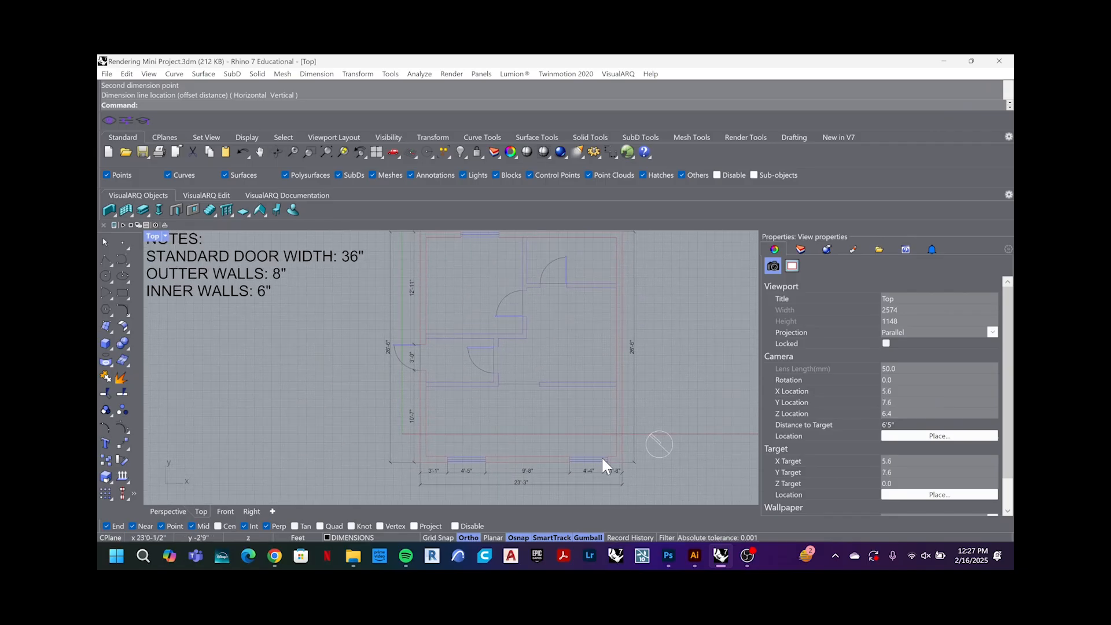
right_drag(560, 386, 592, 392)
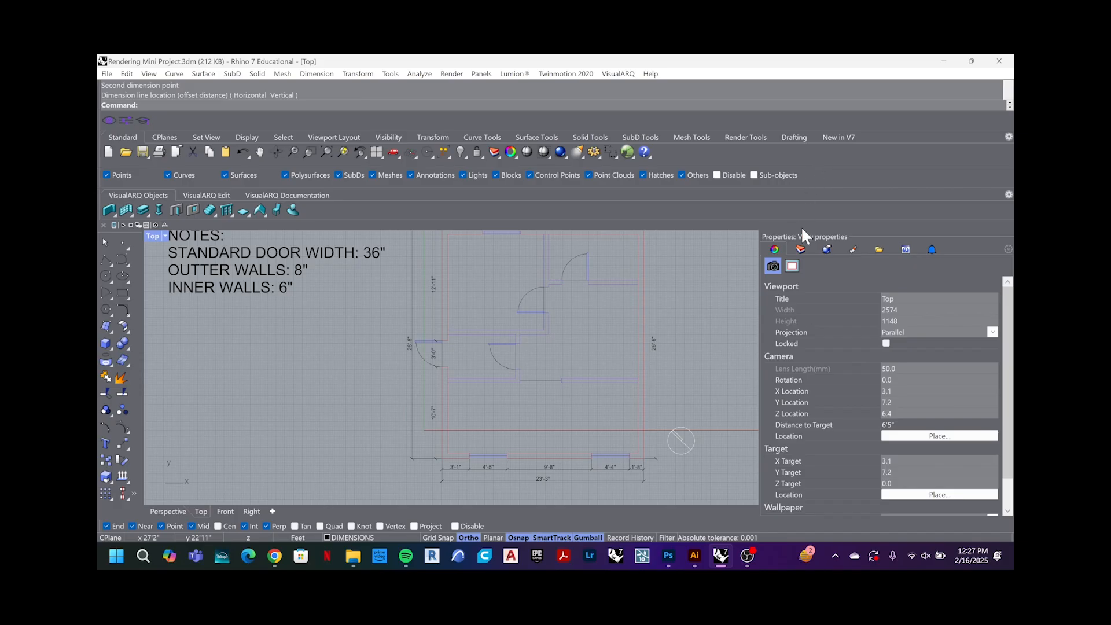
Step: Make SECTION CUT LINES the current layer
click(802, 250)
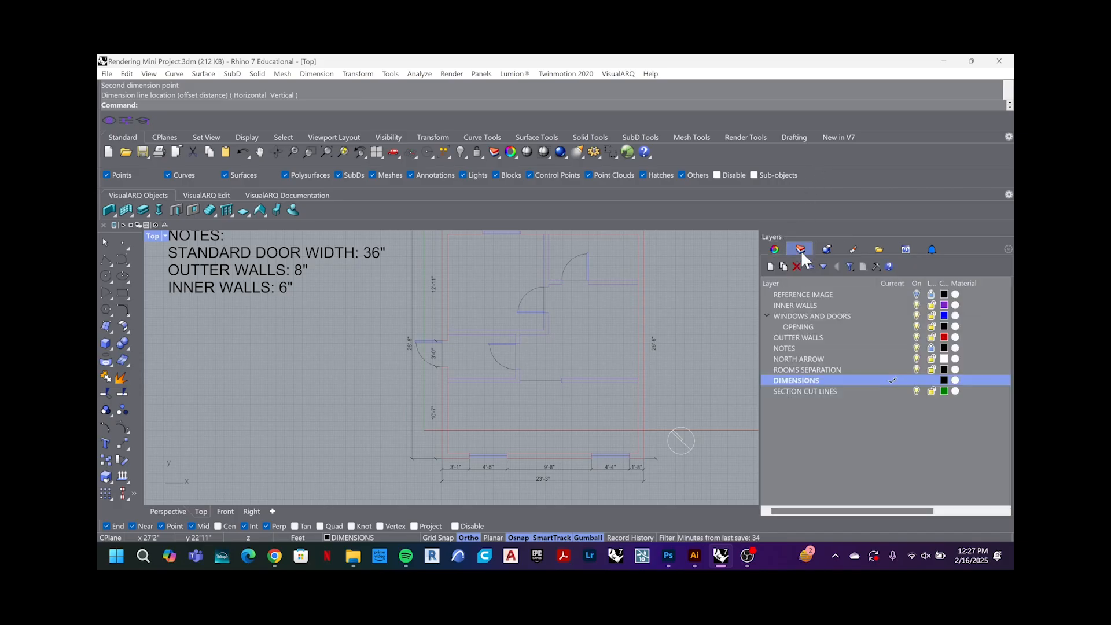
click(888, 392)
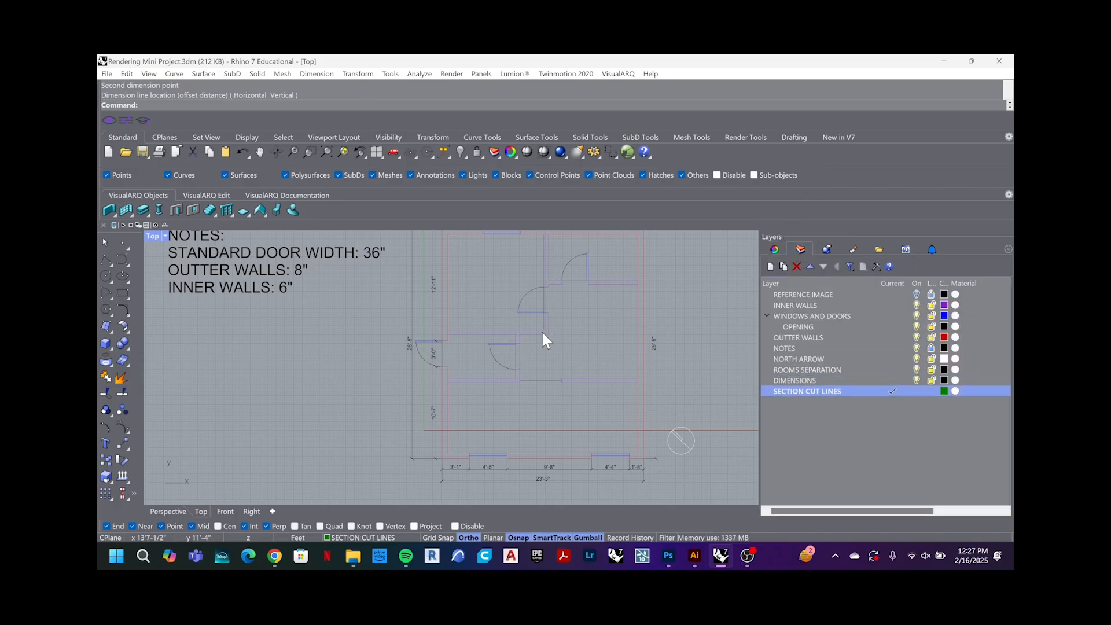
scroll(502, 368, down, 2)
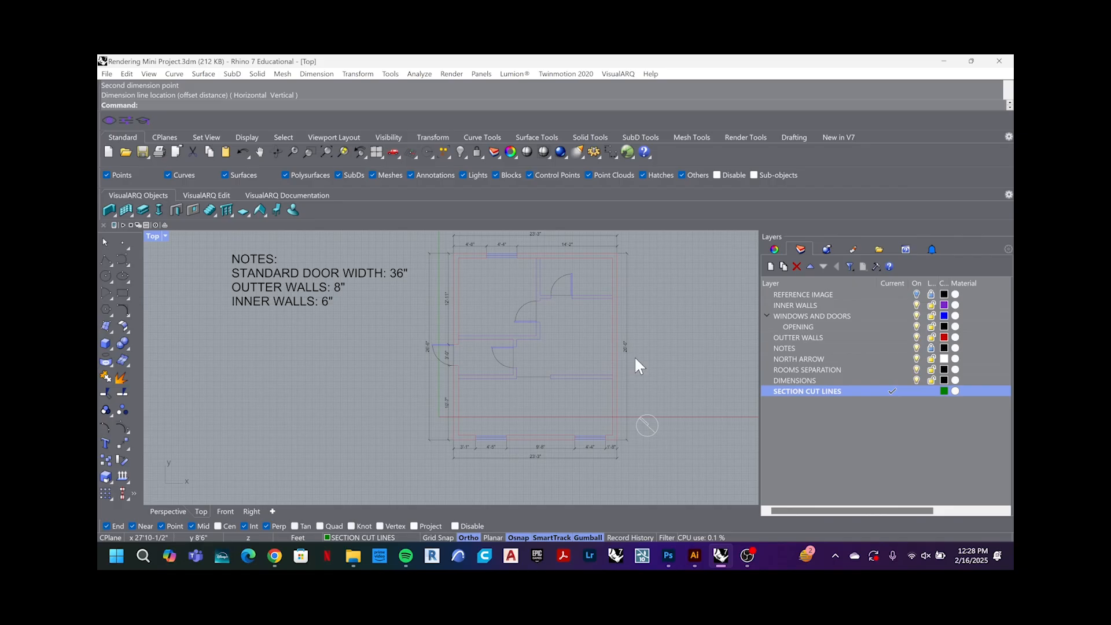
right_drag(547, 234, 548, 282)
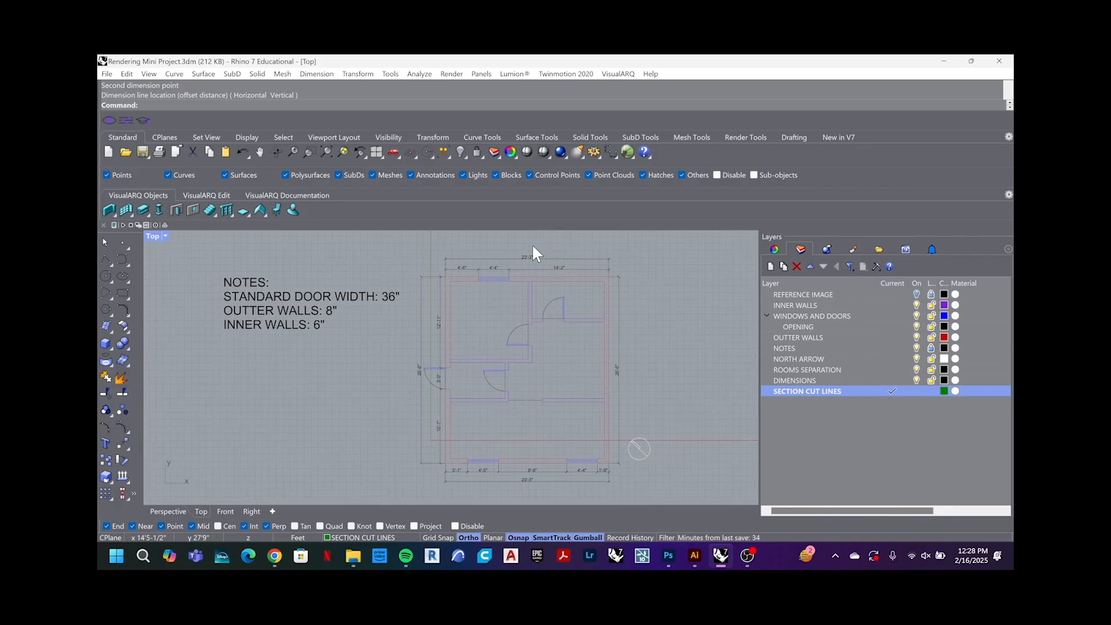
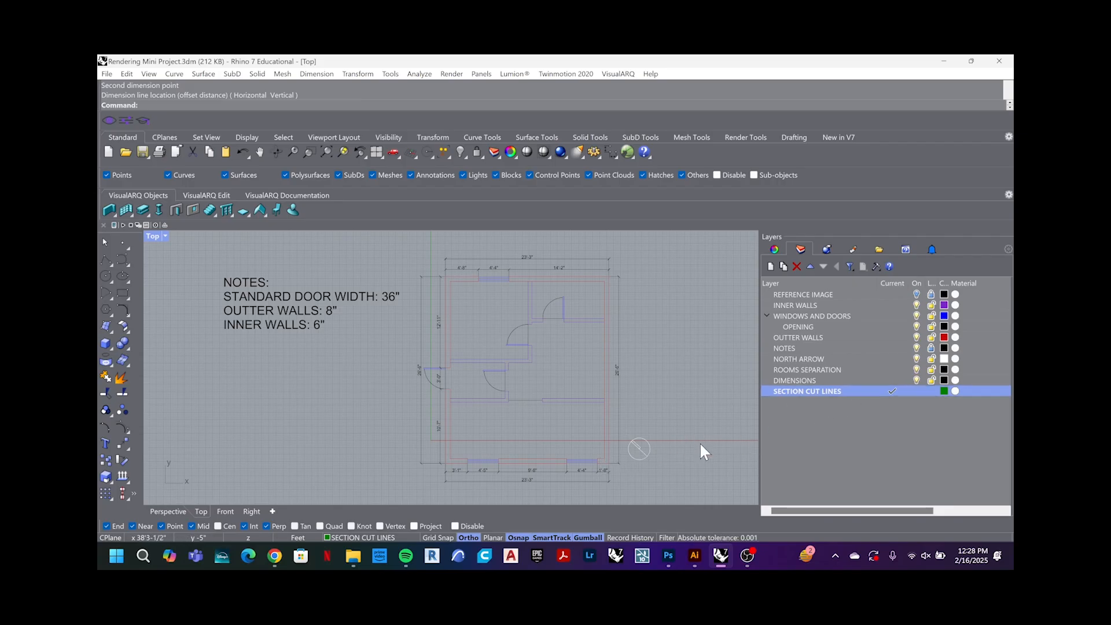
text(line)
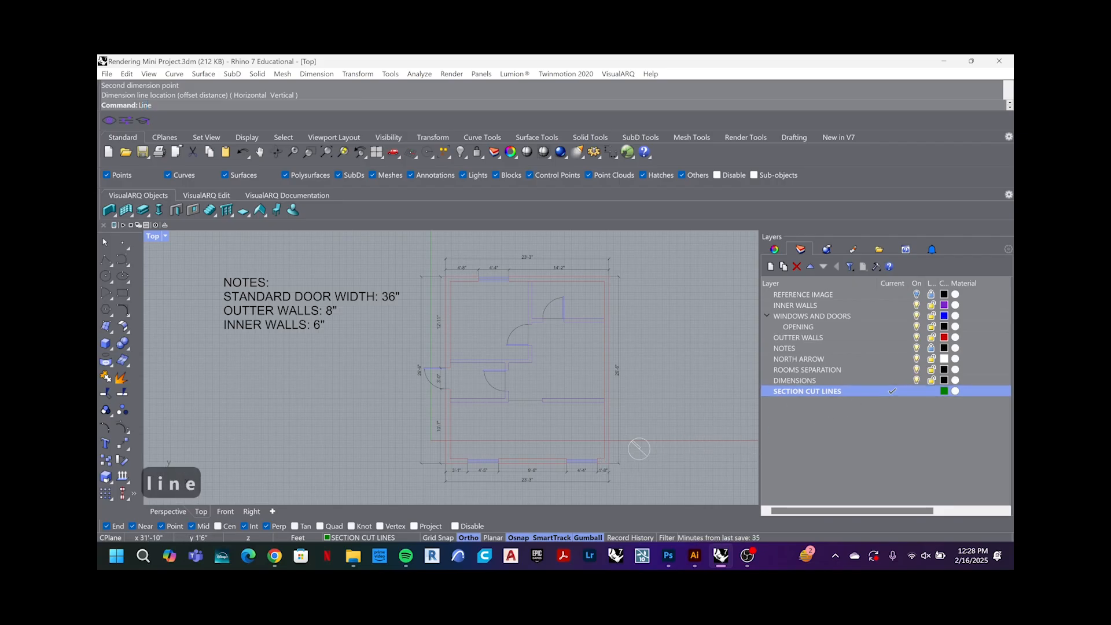
key(Escape)
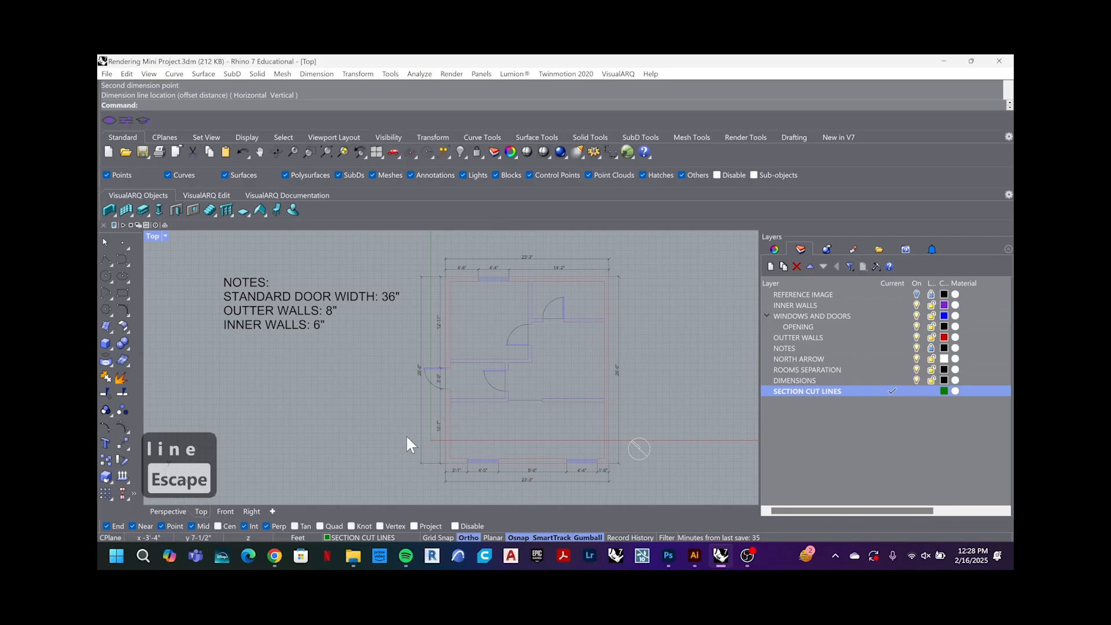
key(Escape)
key(Escape)
Step: Draw a horizontal section cut line about 33 ft long across the lower room, extending past both outer walls and their dimensions
text(line)
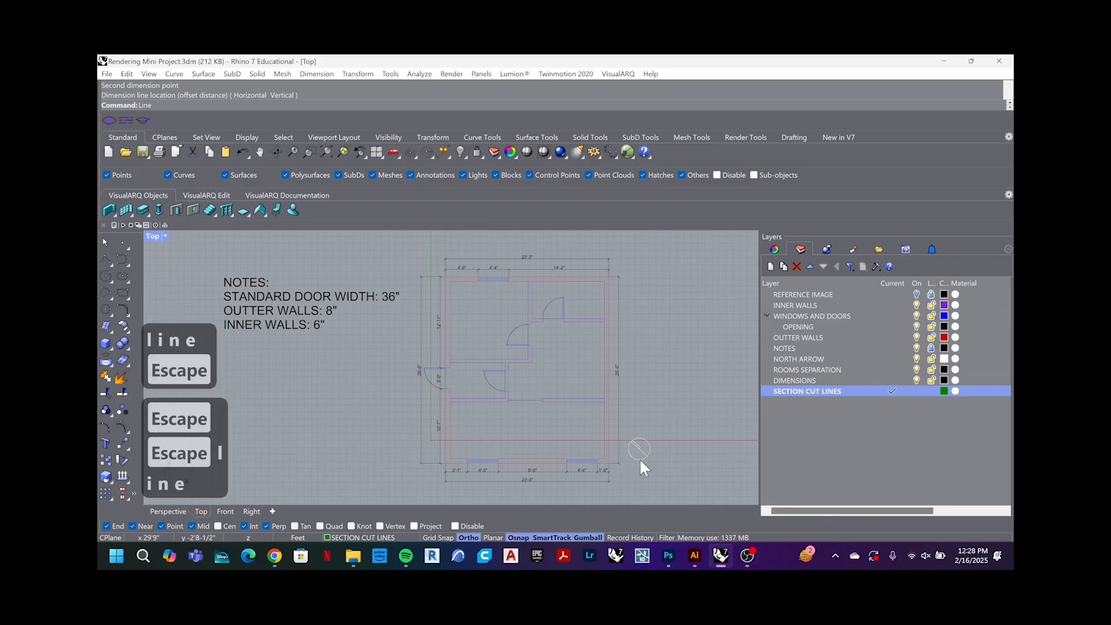
key(Return)
scroll(631, 410, up, 3)
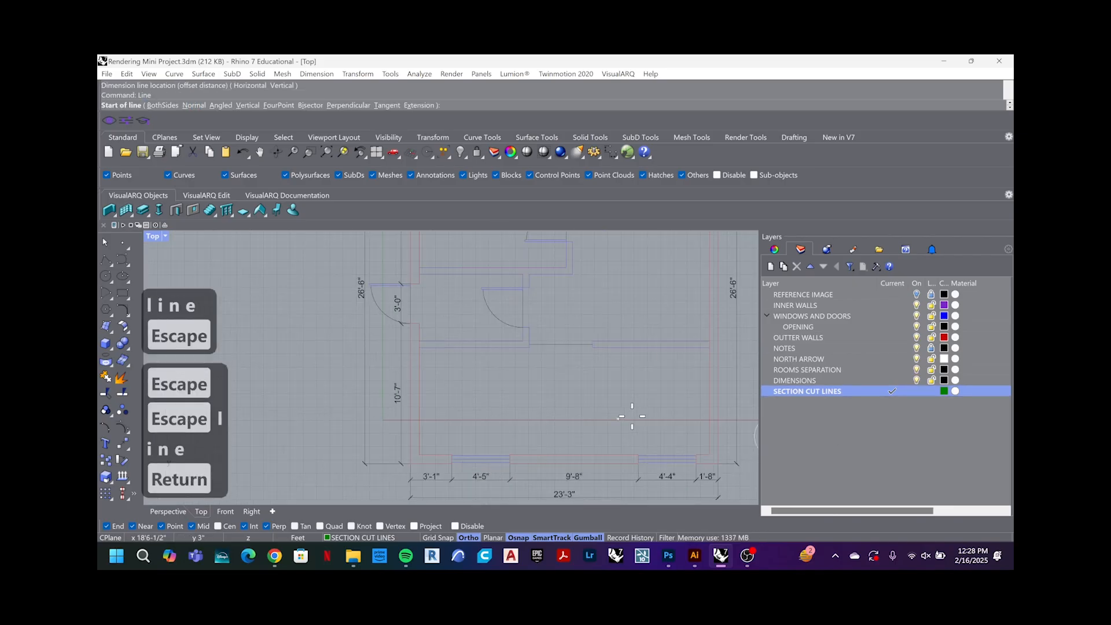
scroll(632, 390, down, 3)
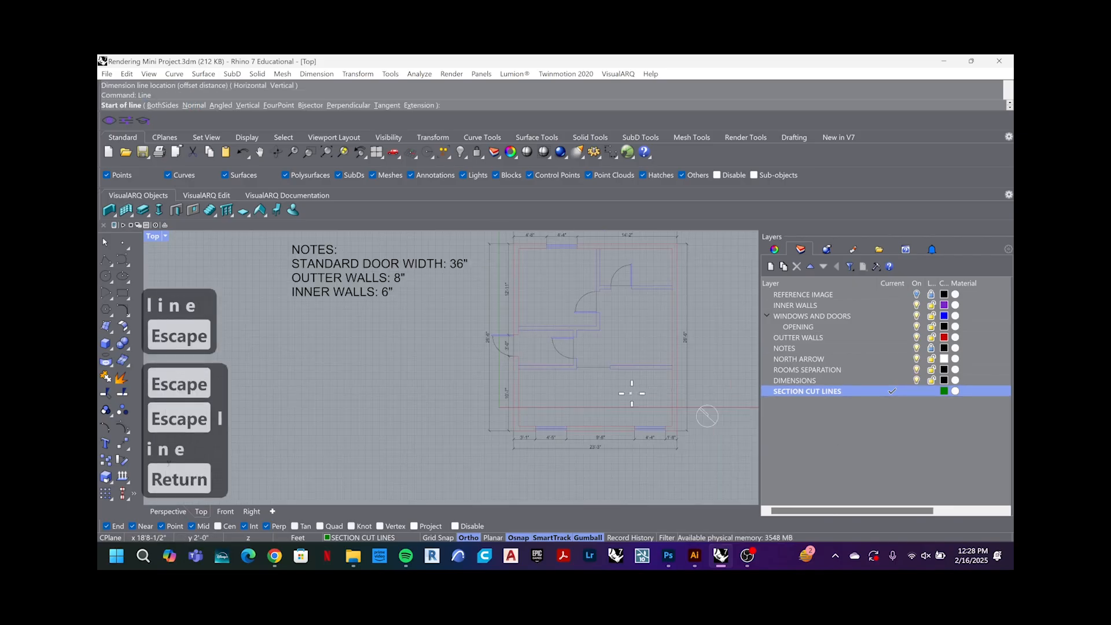
click(705, 379)
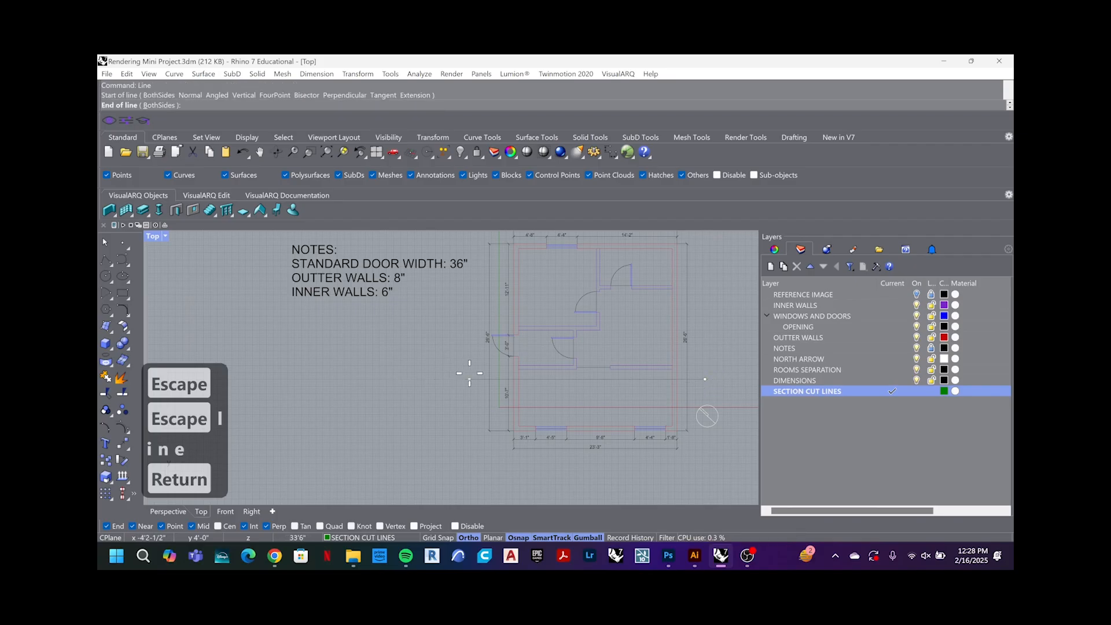
key(Escape)
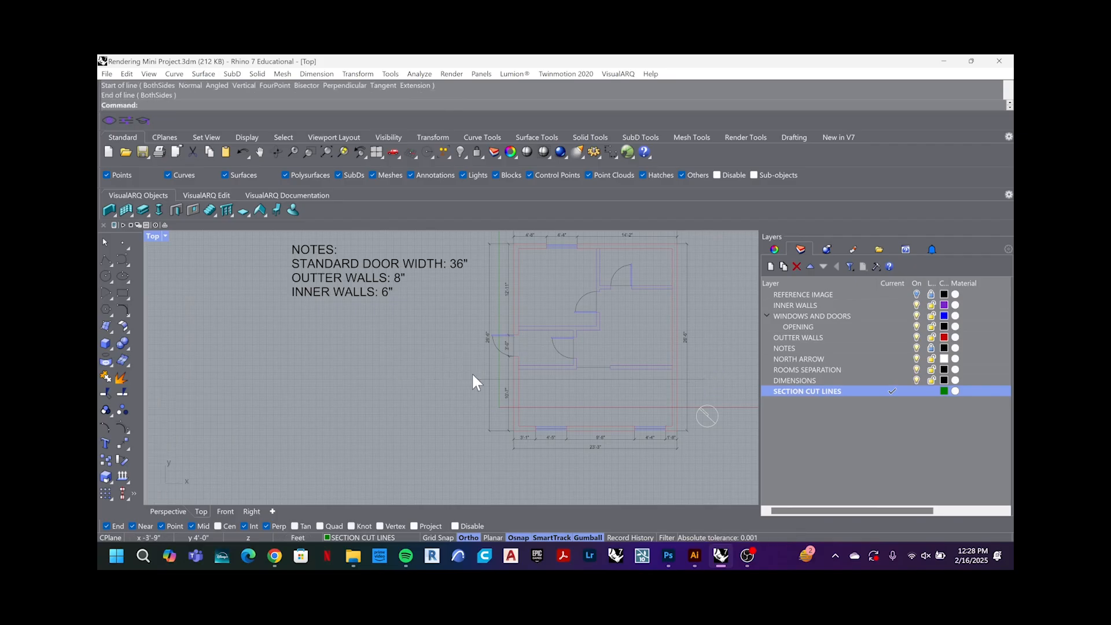
Step: Draw a vertical section cut line about 36 ft long through the plan, extending past the dimensions above and below it
scroll(472, 375, down, 2)
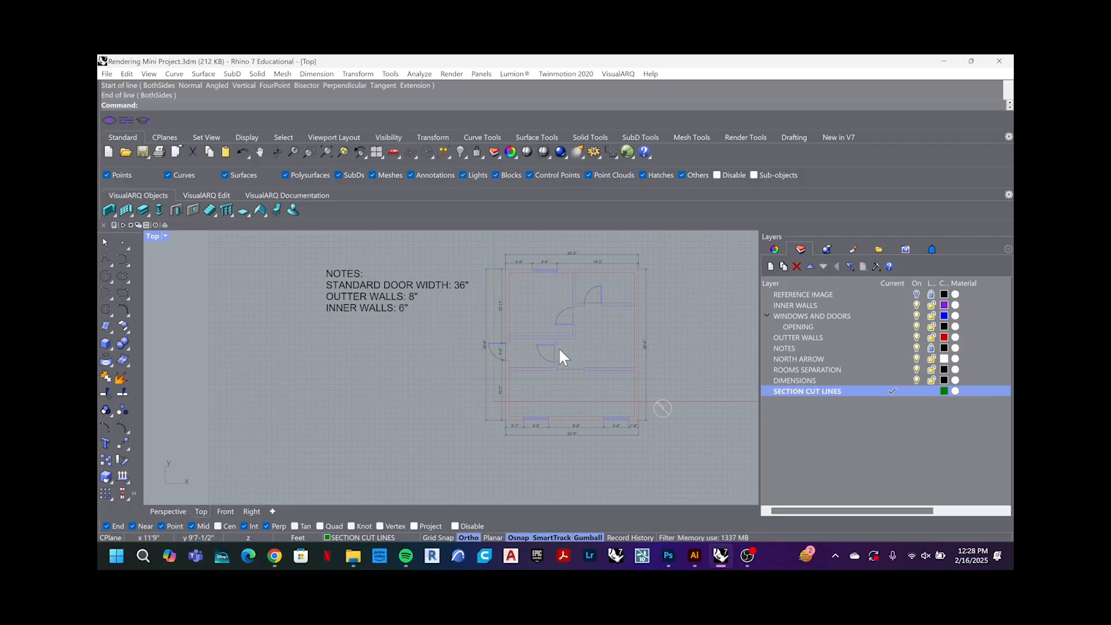
click(564, 381)
click(606, 388)
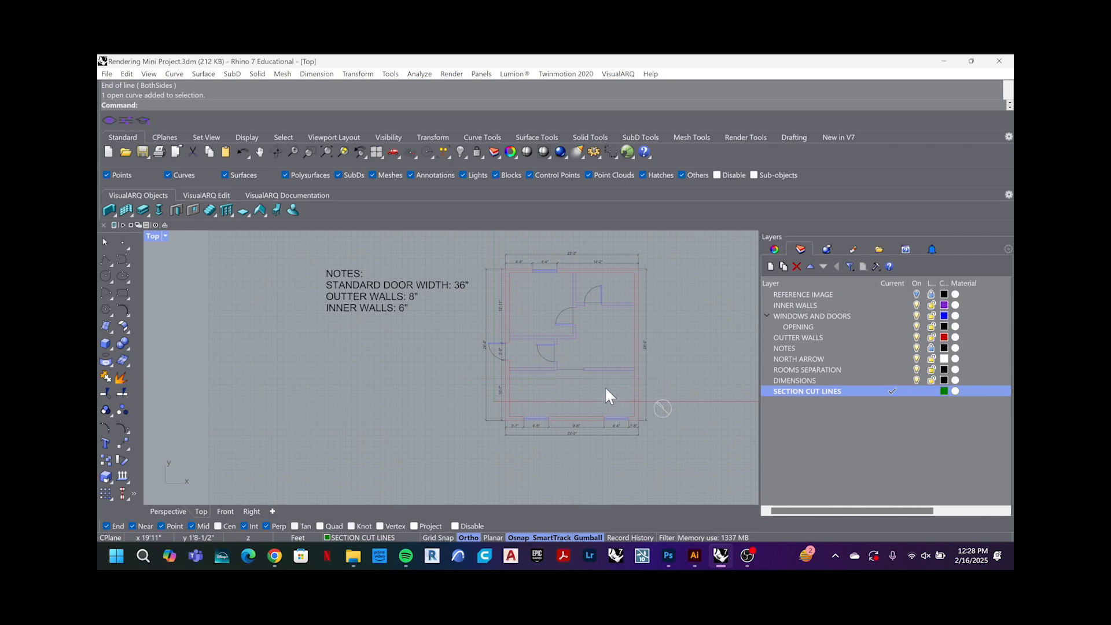
key(Return)
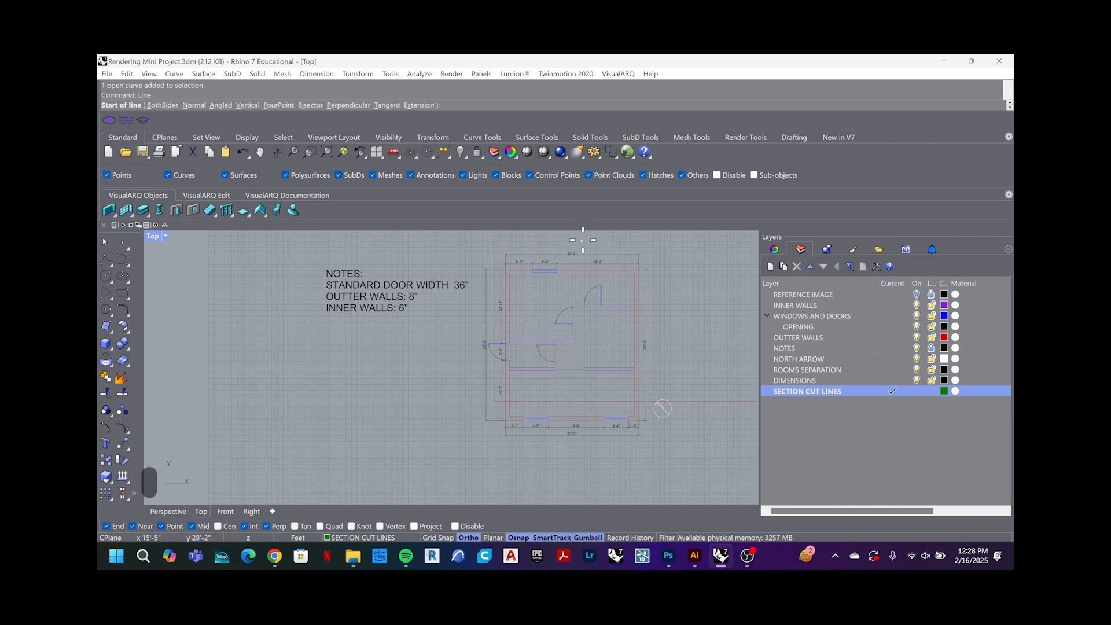
click(583, 242)
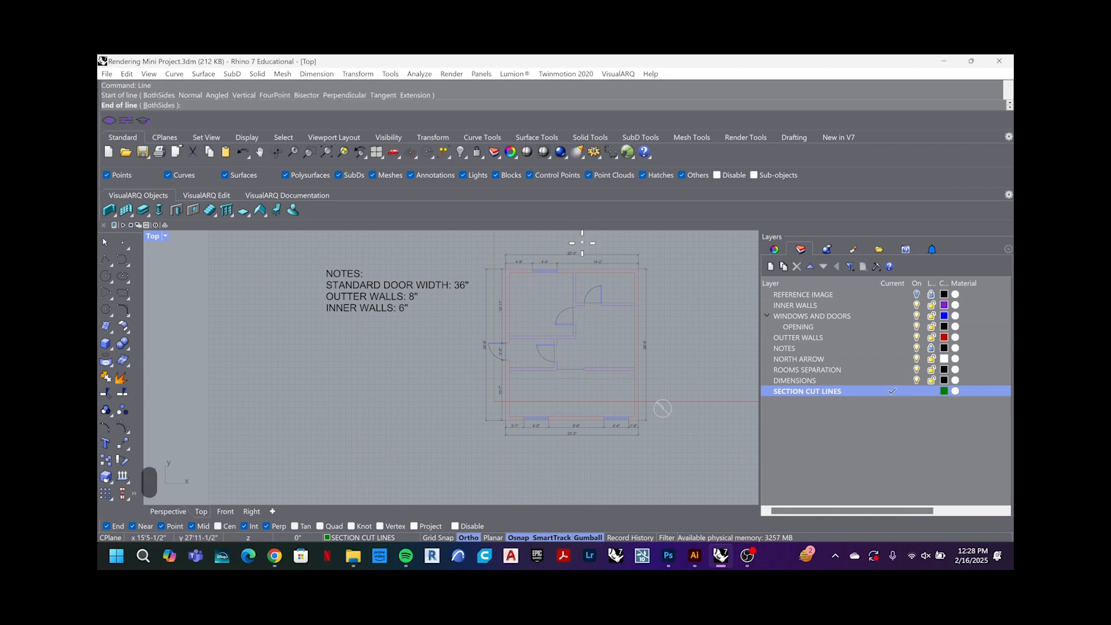
click(583, 446)
Step: Draw a small narrow upright rectangle as a section marker on the left end of the horizontal section cut line
scroll(584, 443, up, 2)
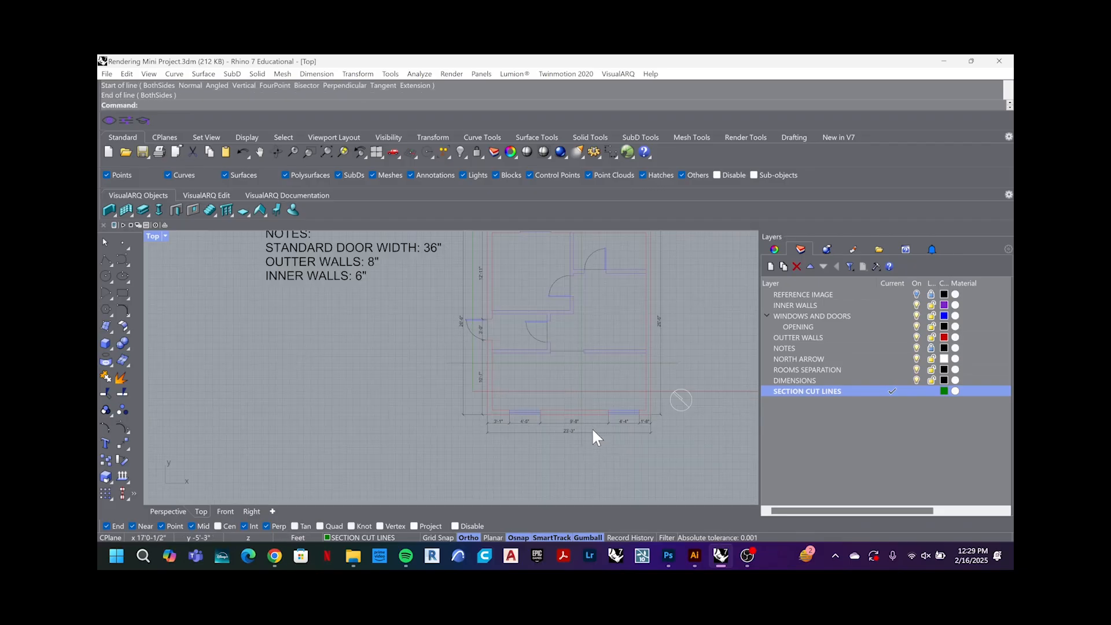
scroll(430, 369, up, 4)
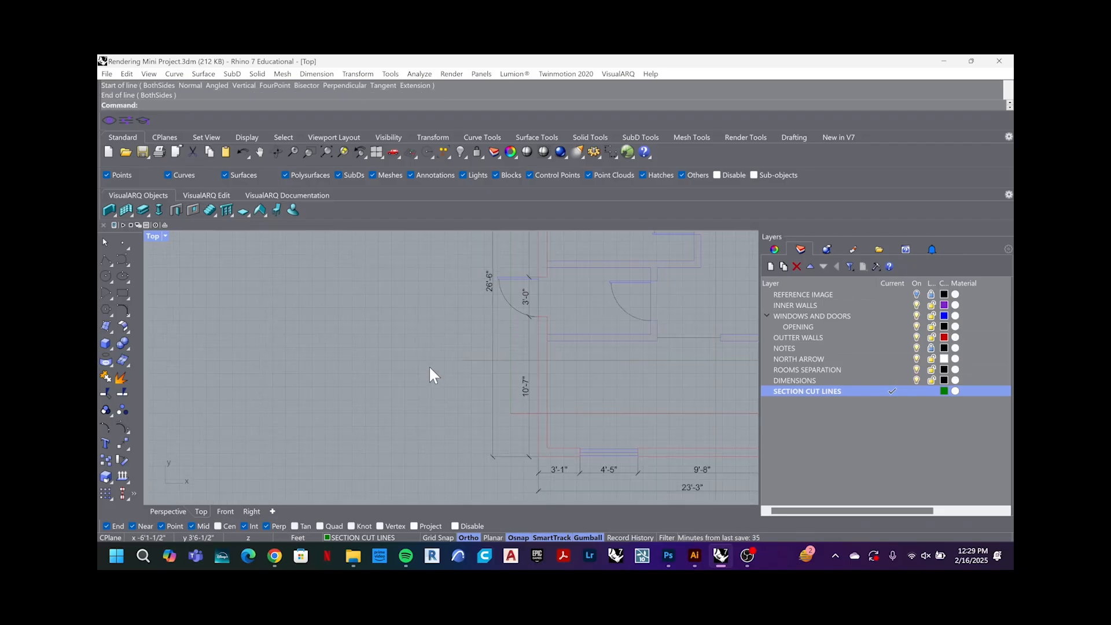
text(rec)
key(Return)
scroll(430, 367, up, 4)
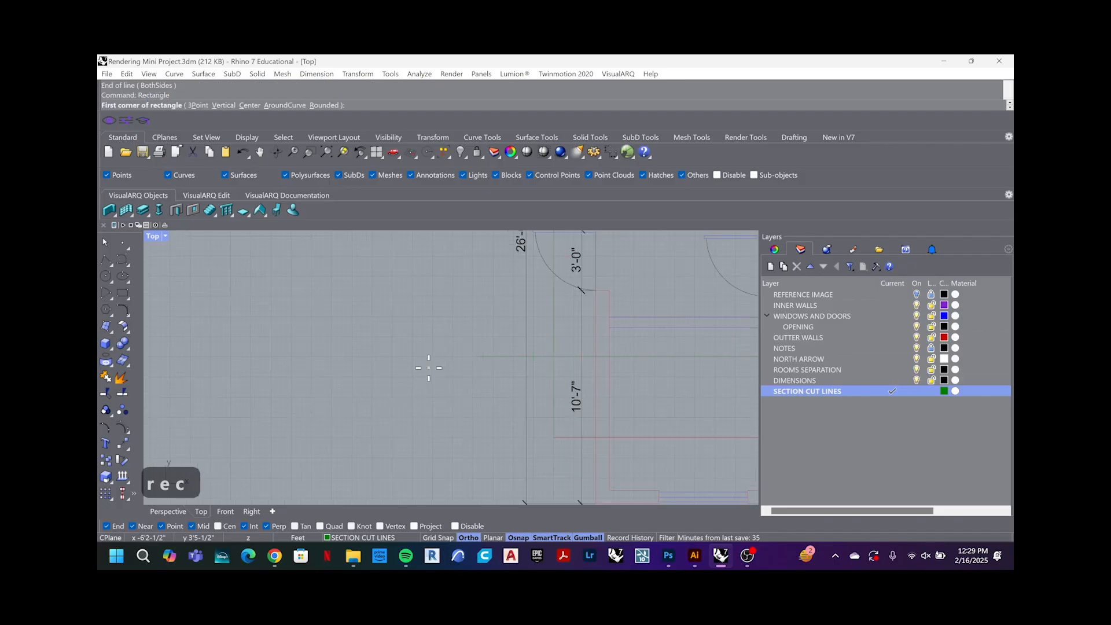
click(504, 351)
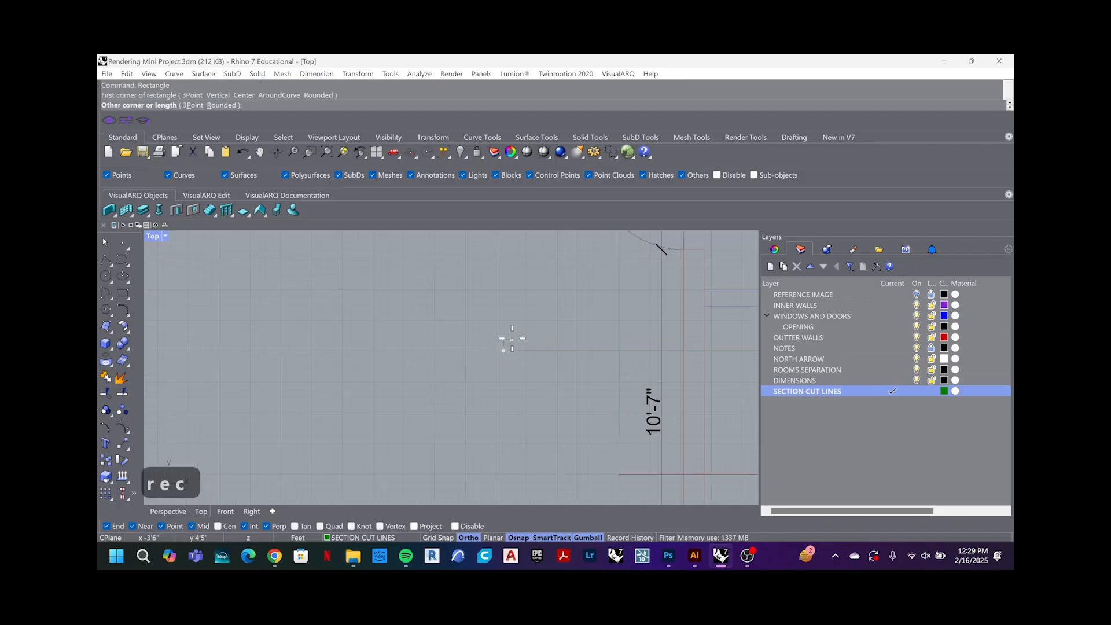
click(513, 322)
scroll(458, 347, down, 3)
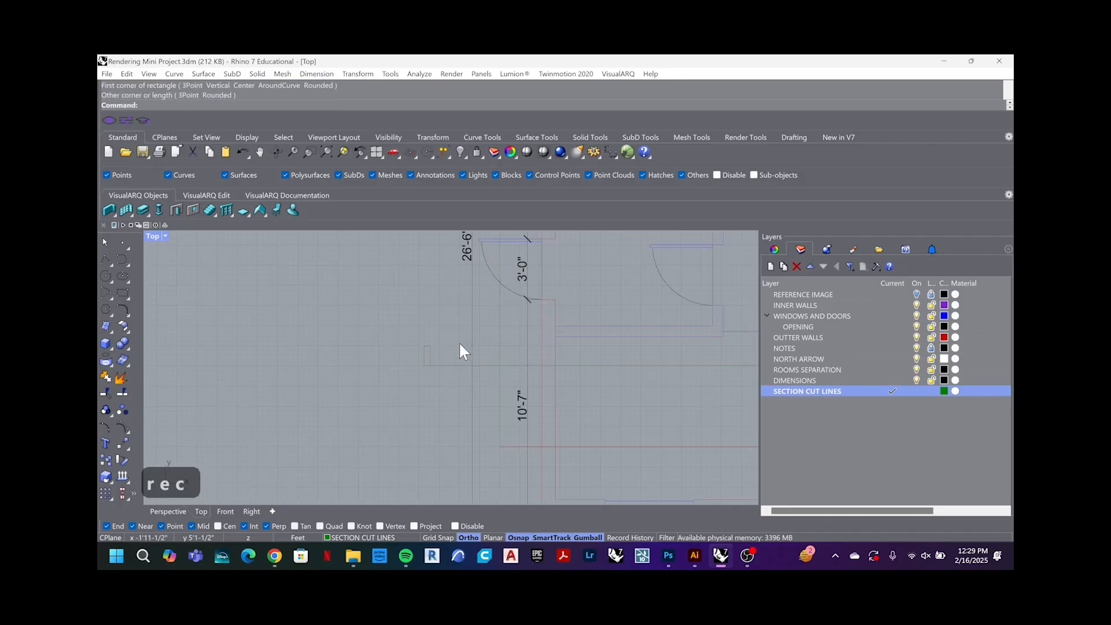
Step: Copy the marker rectangle from its lower-right corner to the right end of the horizontal section cut line
click(420, 370)
text(copy)
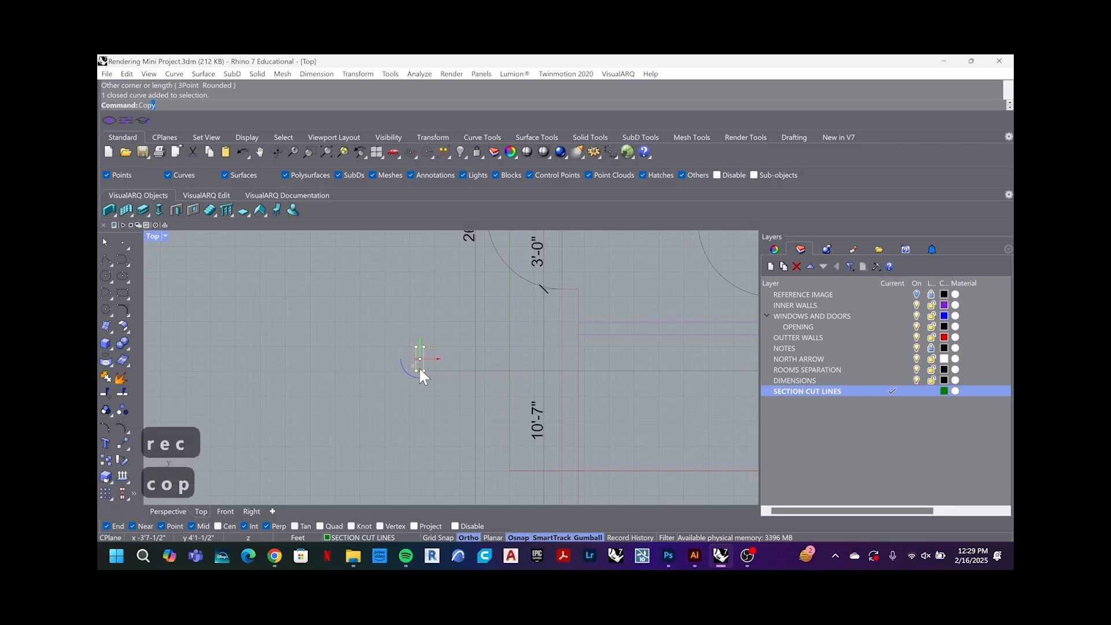
key(Return)
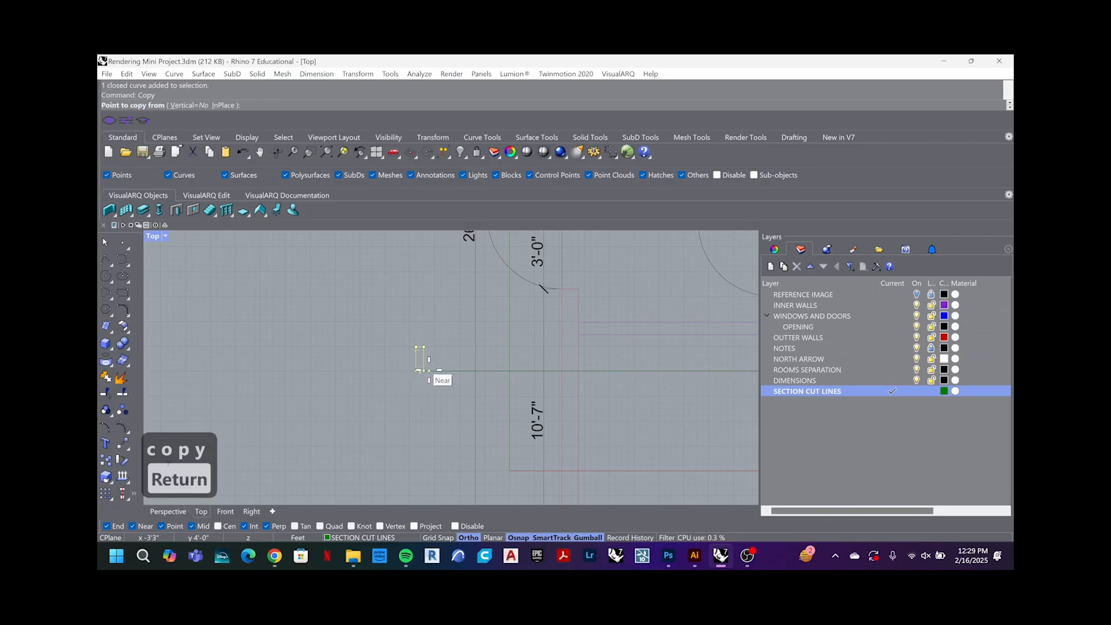
click(424, 370)
scroll(424, 369, down, 6)
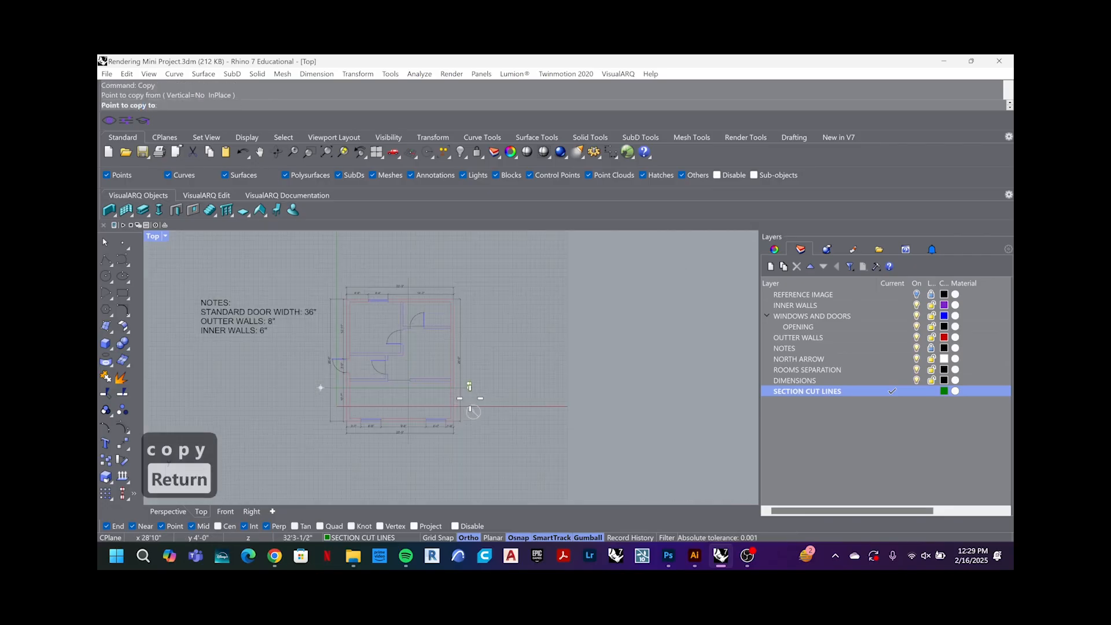
scroll(463, 376, up, 7)
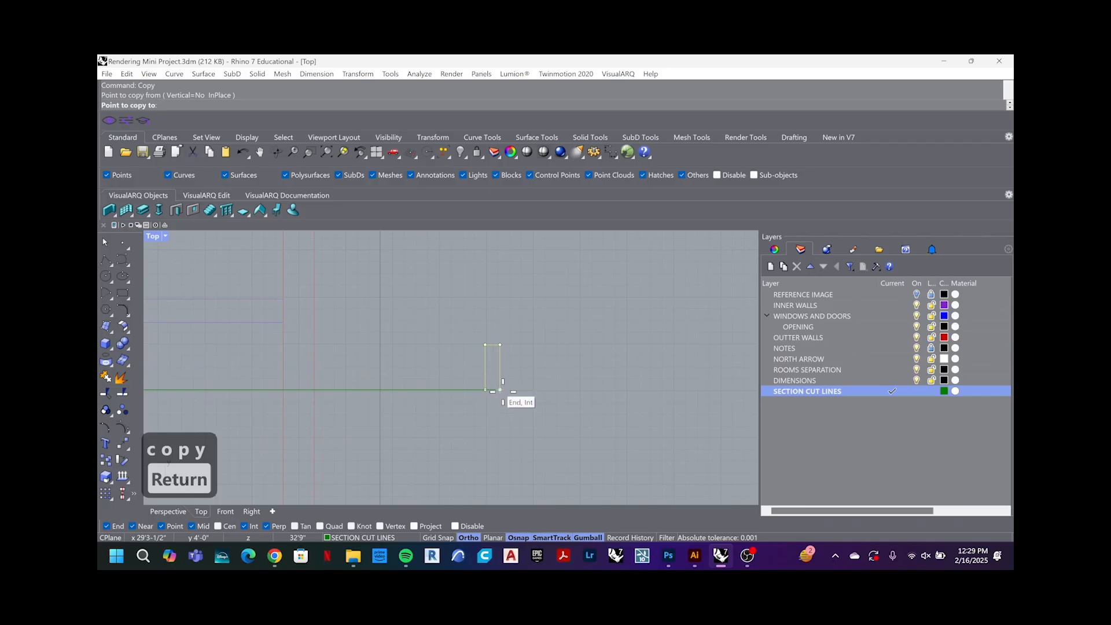
click(498, 392)
scroll(625, 383, down, 4)
key(Return)
Step: Copy the left marker rectangle to the lower end of the vertical section cut line
scroll(544, 435, up, 6)
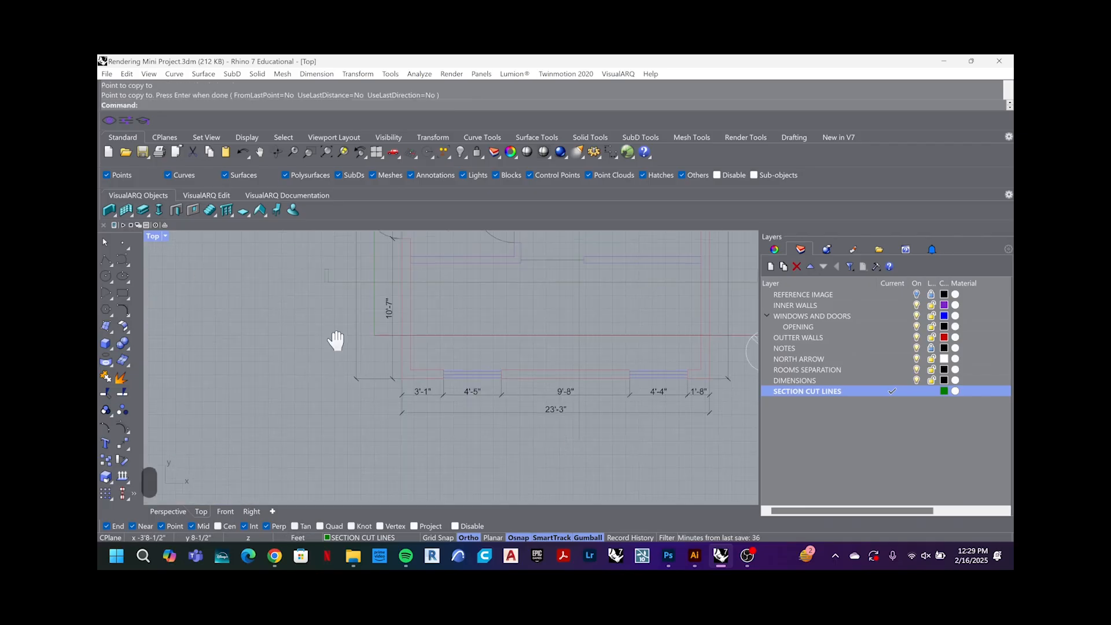
click(328, 272)
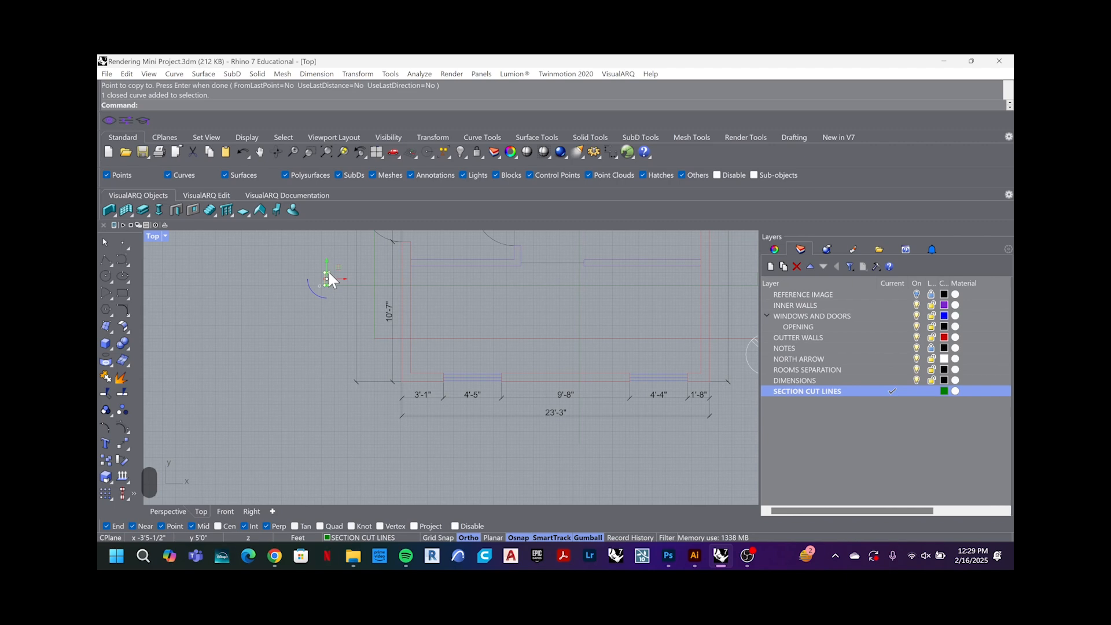
text(copy)
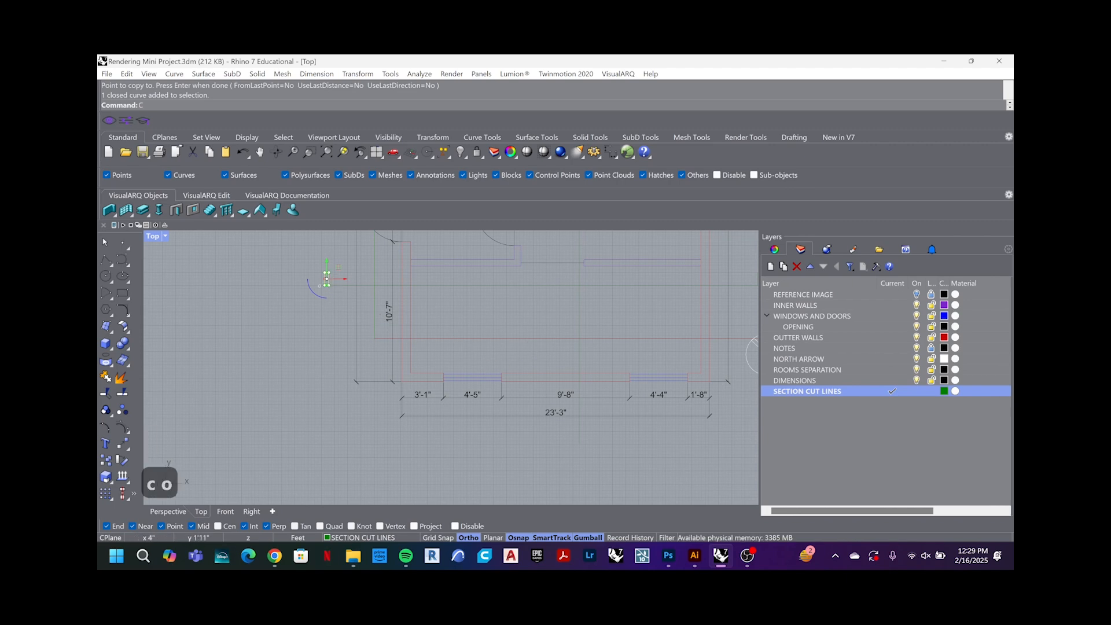
key(Return)
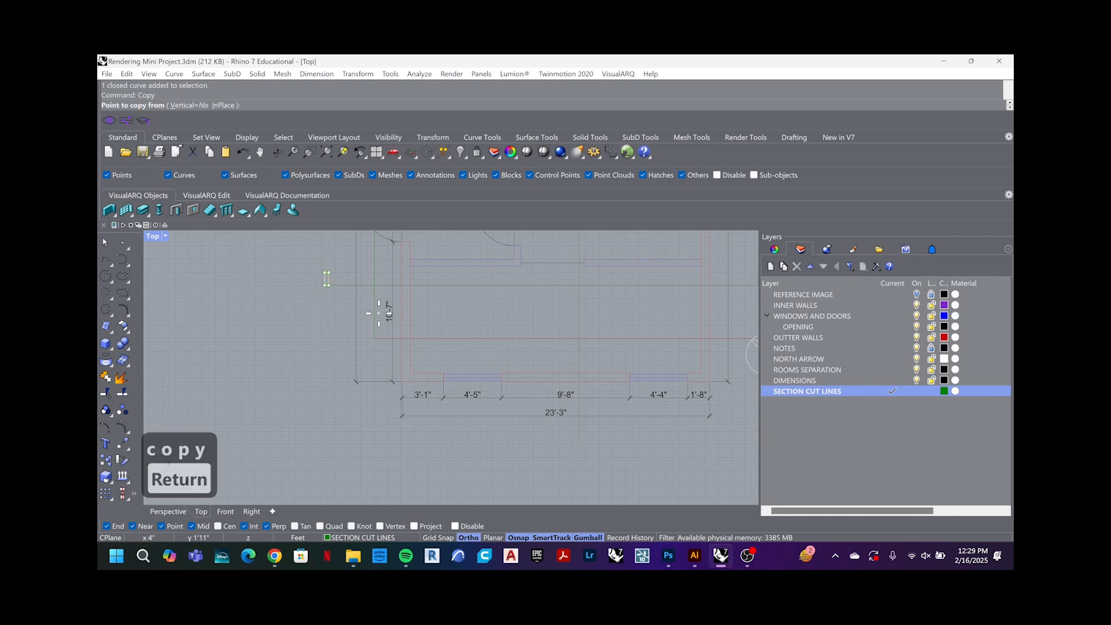
click(327, 282)
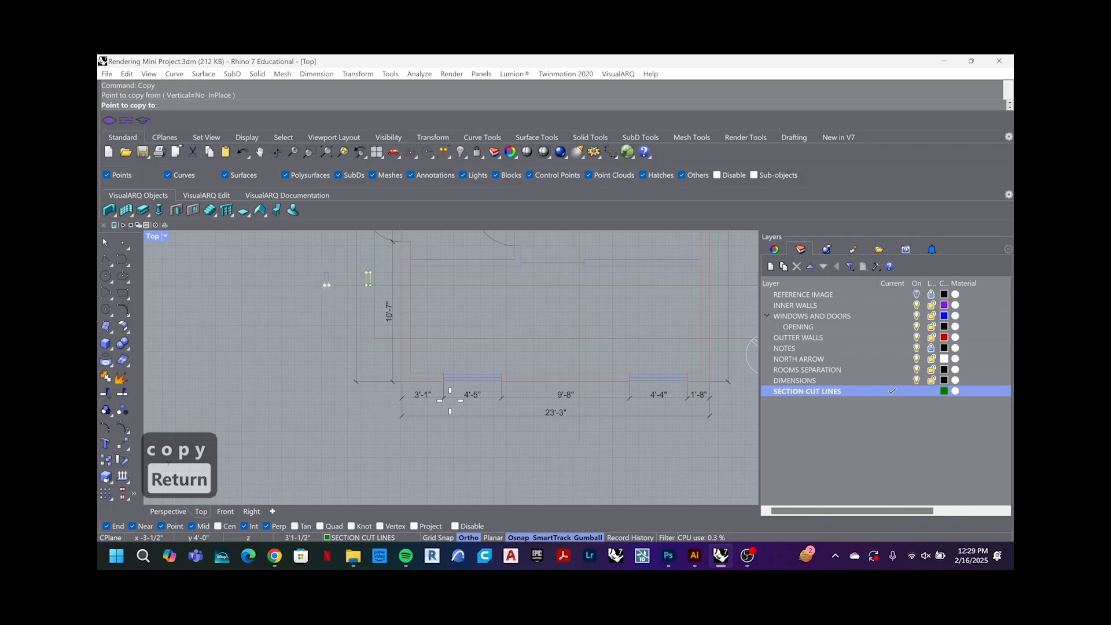
click(582, 446)
scroll(578, 442, up, 3)
key(Escape)
Step: Rotate the lower marker rectangle 90 degrees clockwise about its lower-right corner so it extends to the right of the vertical section cut line
click(569, 433)
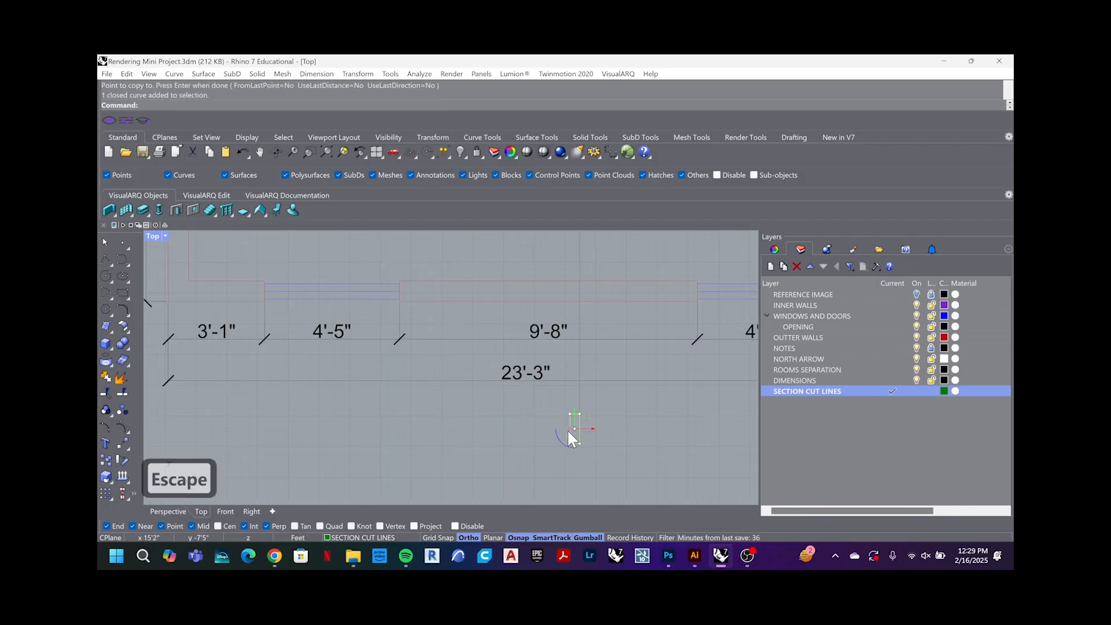
text(rot)
key(Return)
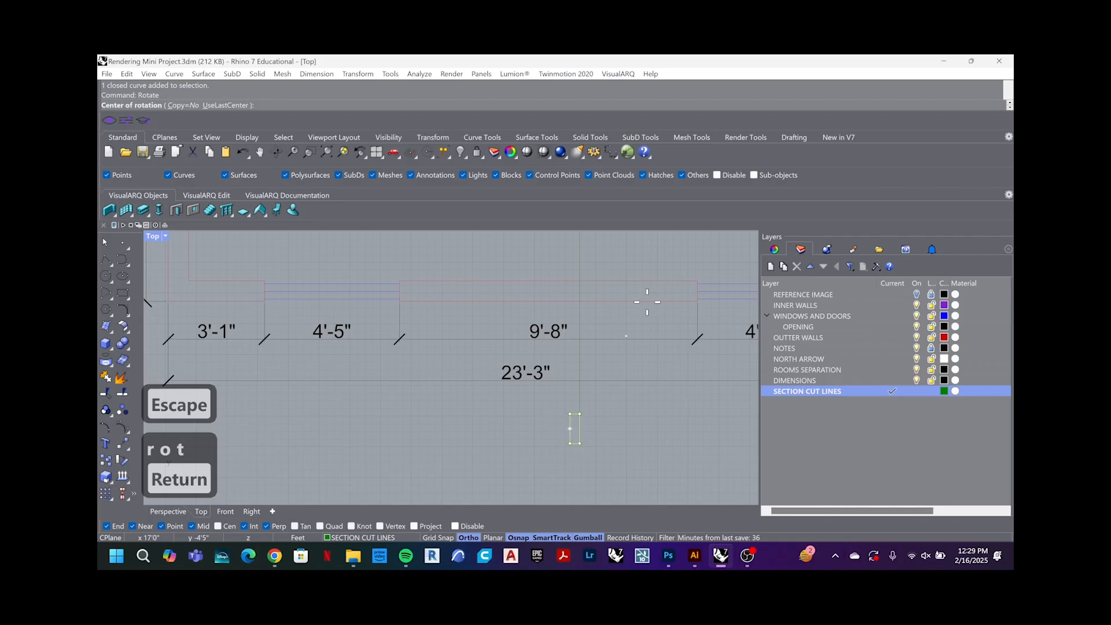
scroll(649, 306, up, 2)
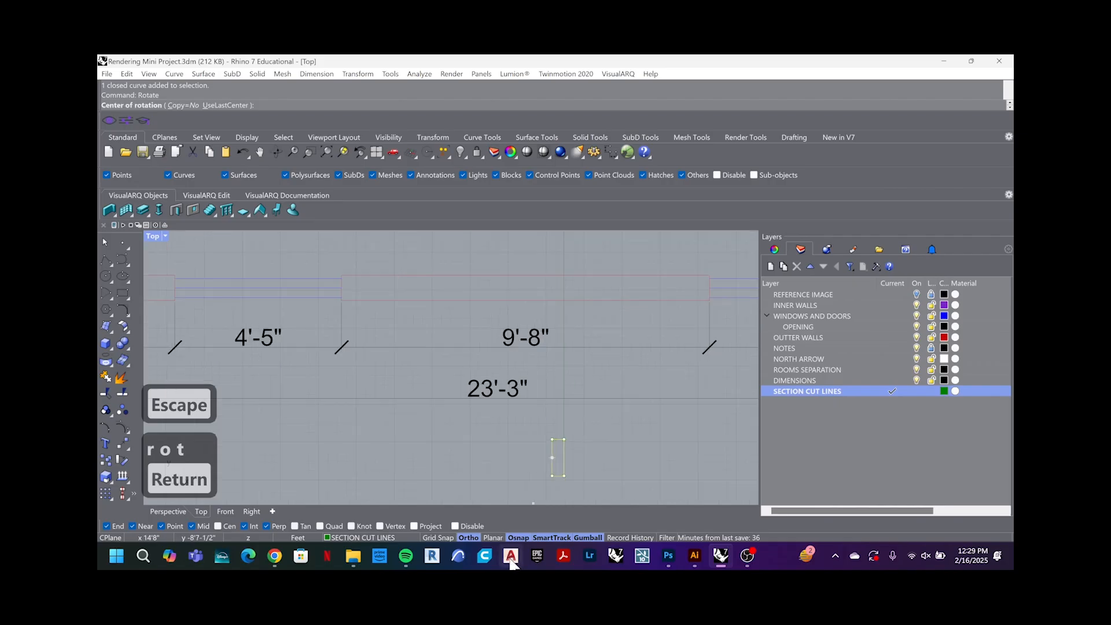
click(564, 475)
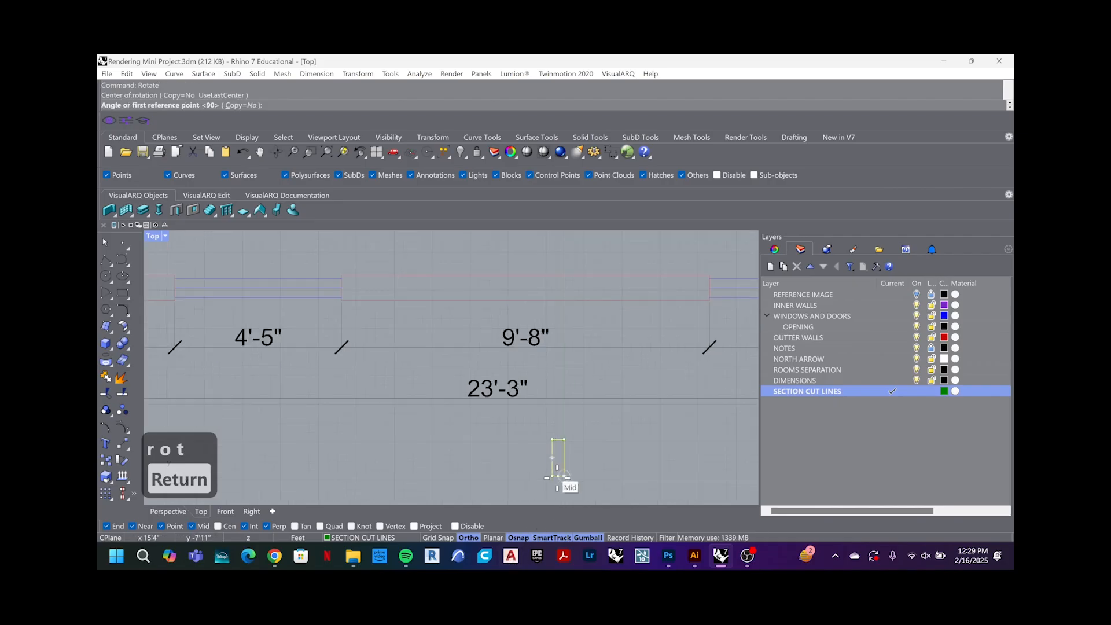
click(551, 479)
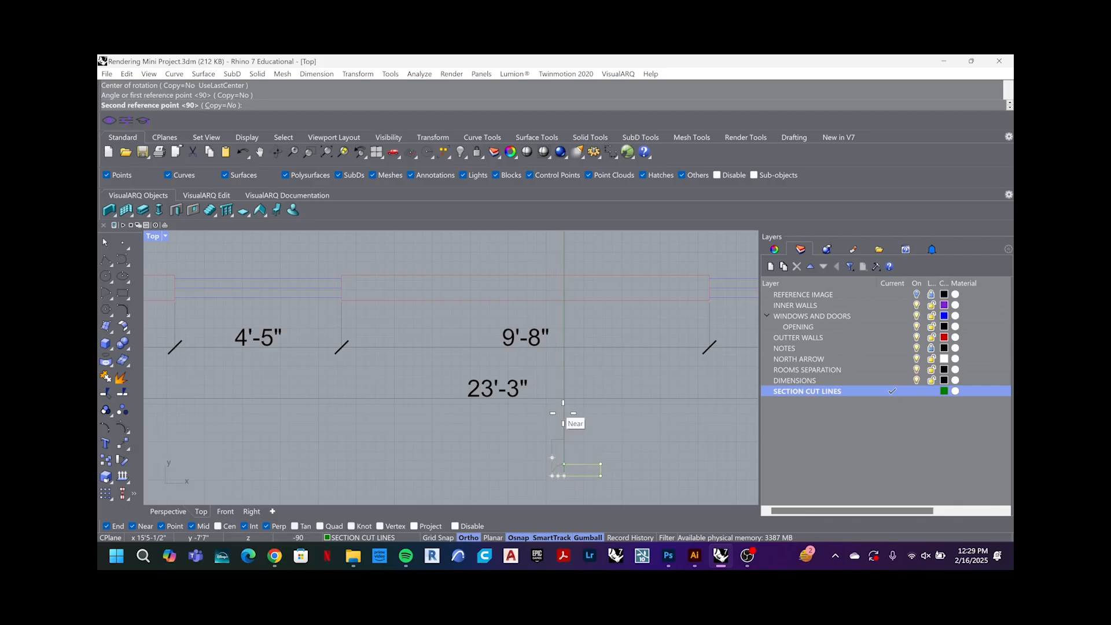
click(569, 411)
scroll(566, 440, down, 2)
Step: Copy the rotated marker rectangle from its upper-left corner to the upper end of the vertical section cut line
text(copy)
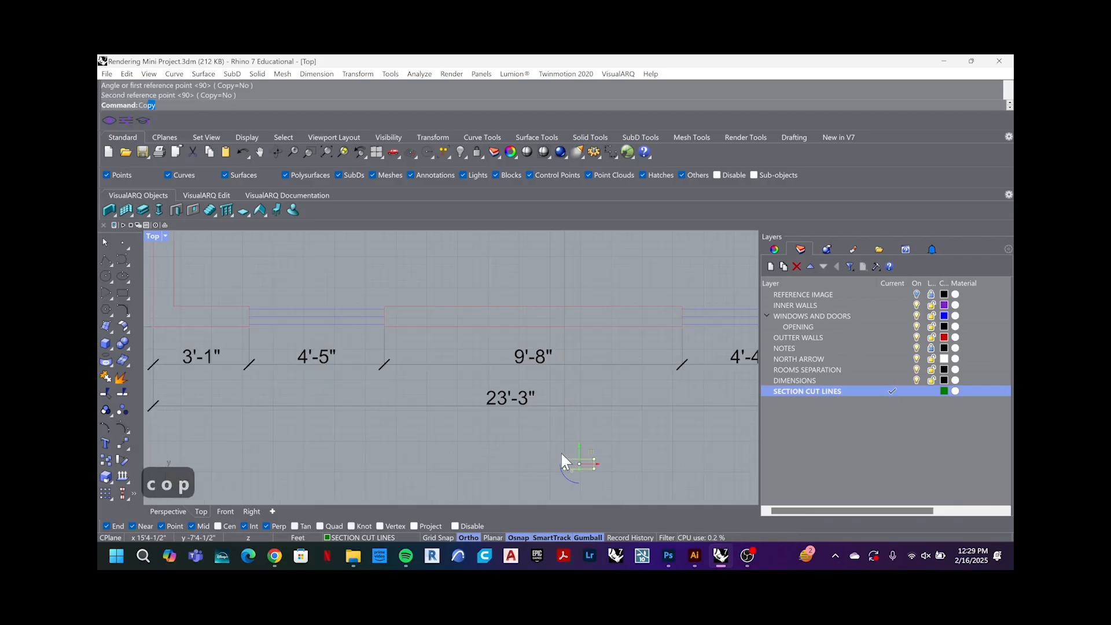
key(Return)
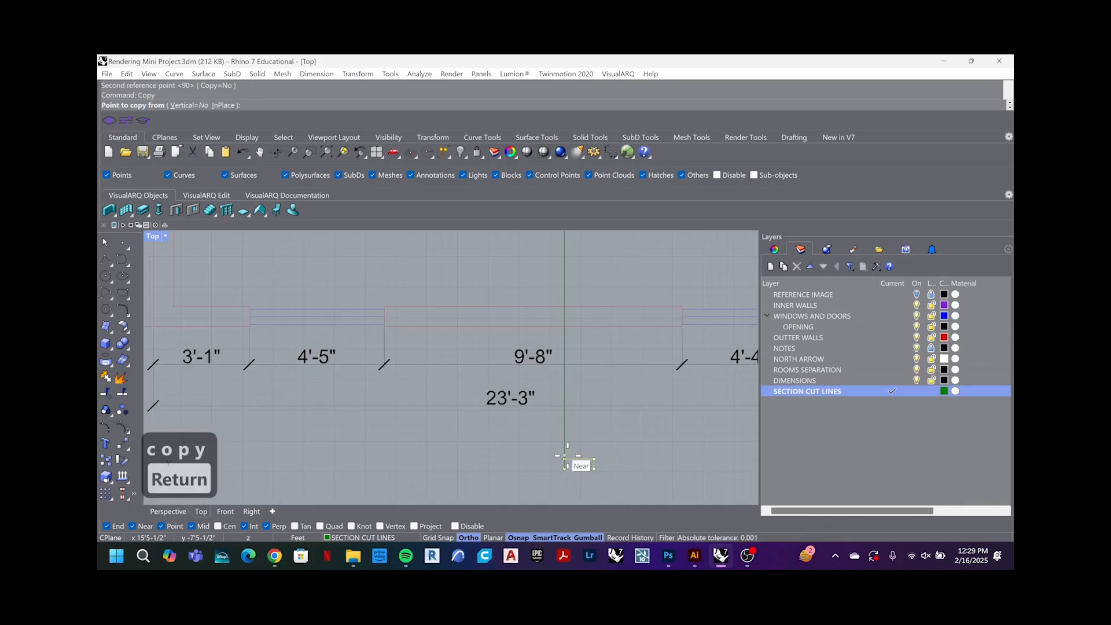
click(565, 460)
scroll(565, 460, down, 5)
scroll(570, 296, up, 5)
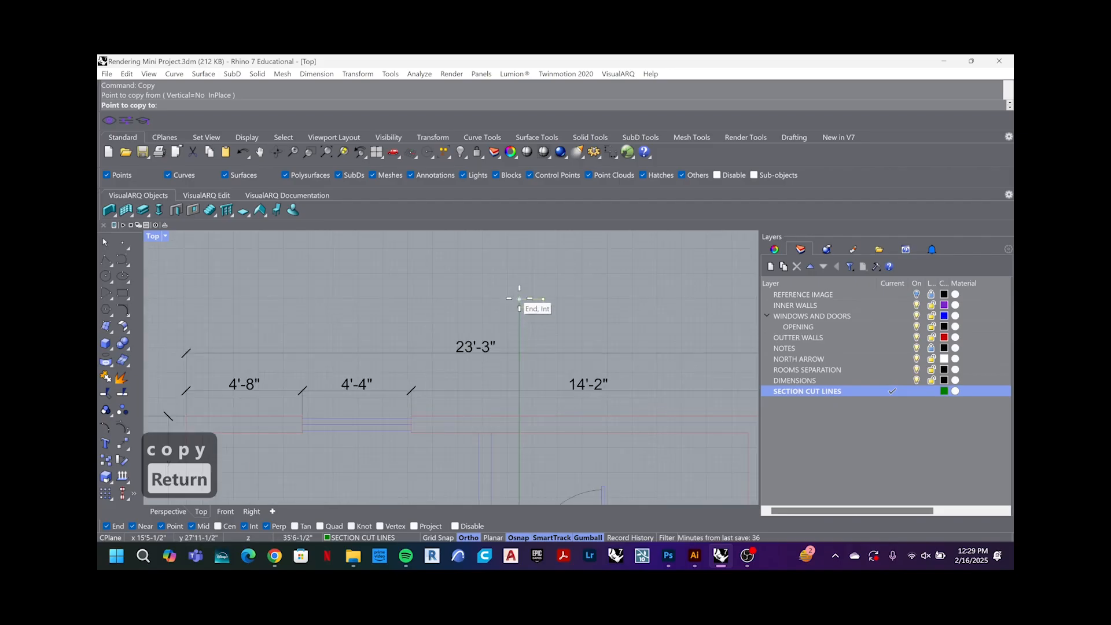
click(519, 301)
scroll(521, 298, down, 14)
key(space)
scroll(530, 405, up, 2)
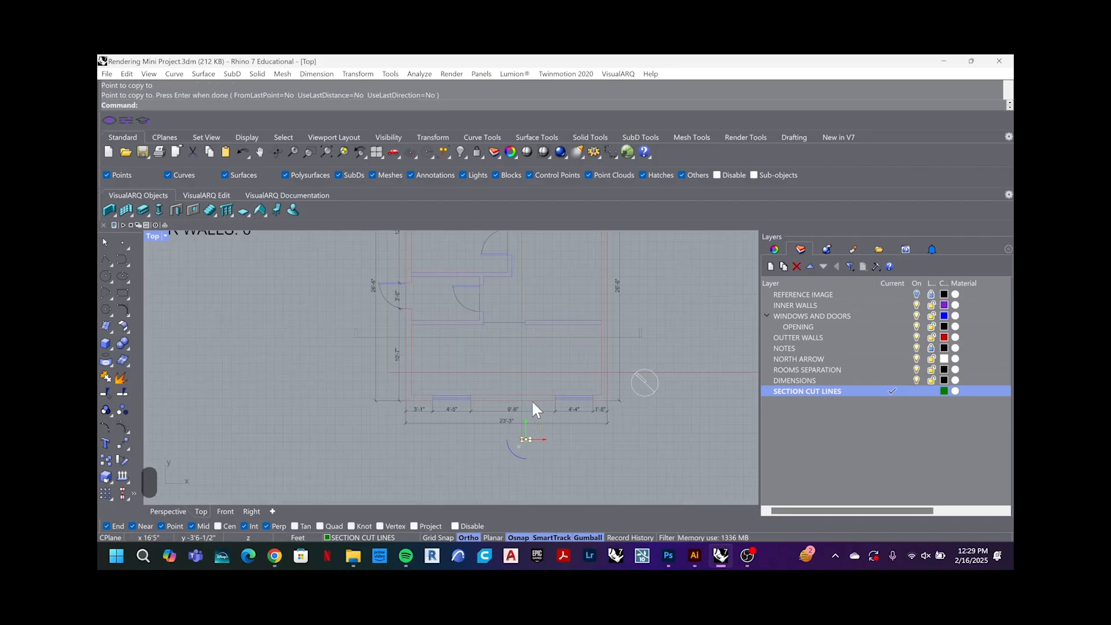
key(Escape)
key(Escape)
Step: Examine the horizontal section cut line and the marker rectangle at its right end for the section's viewing direction
scroll(636, 333, up, 6)
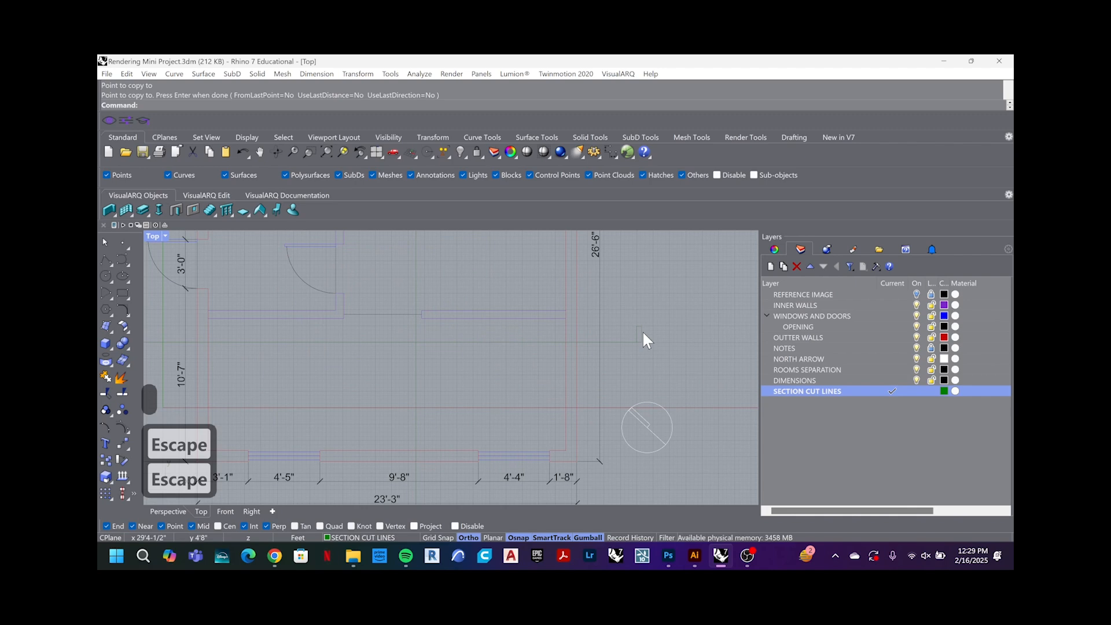
scroll(642, 331, down, 1)
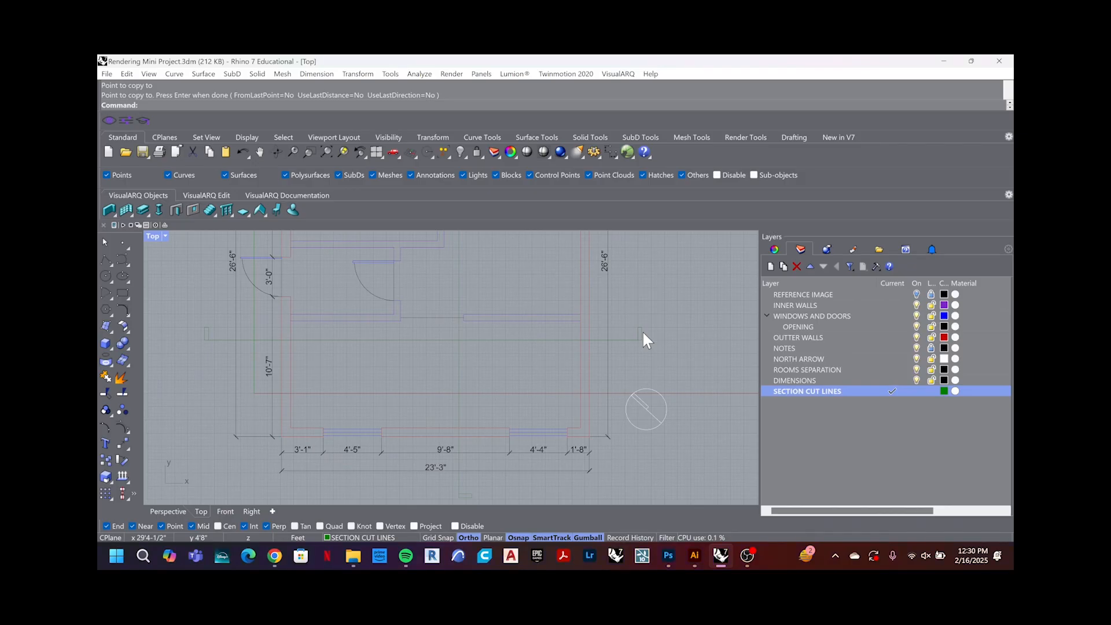
right_drag(615, 369, 619, 373)
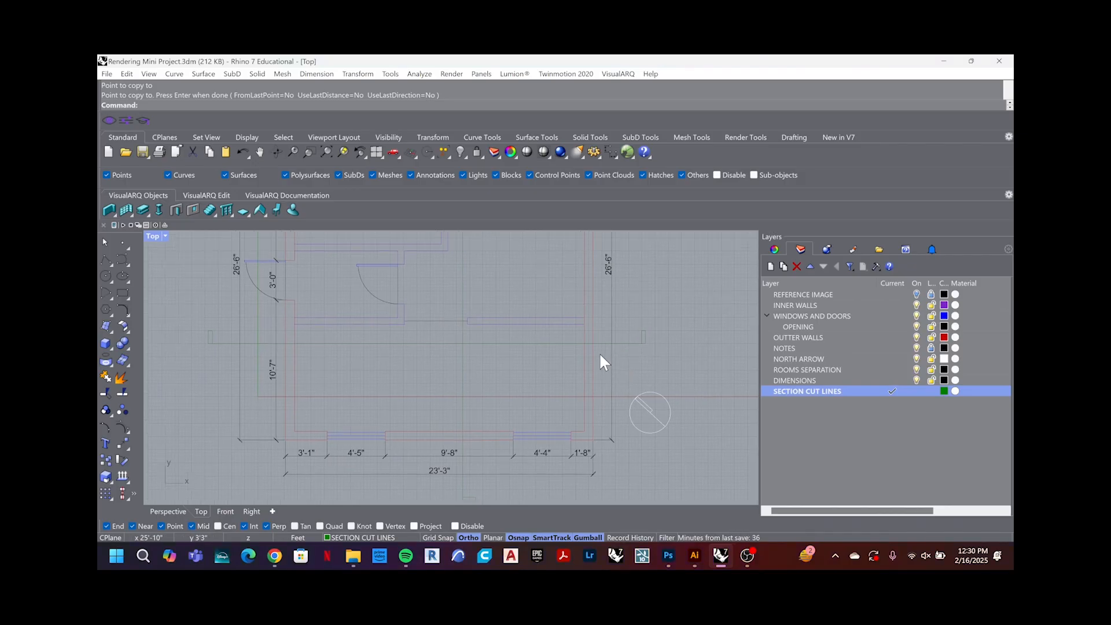
scroll(642, 341, up, 2)
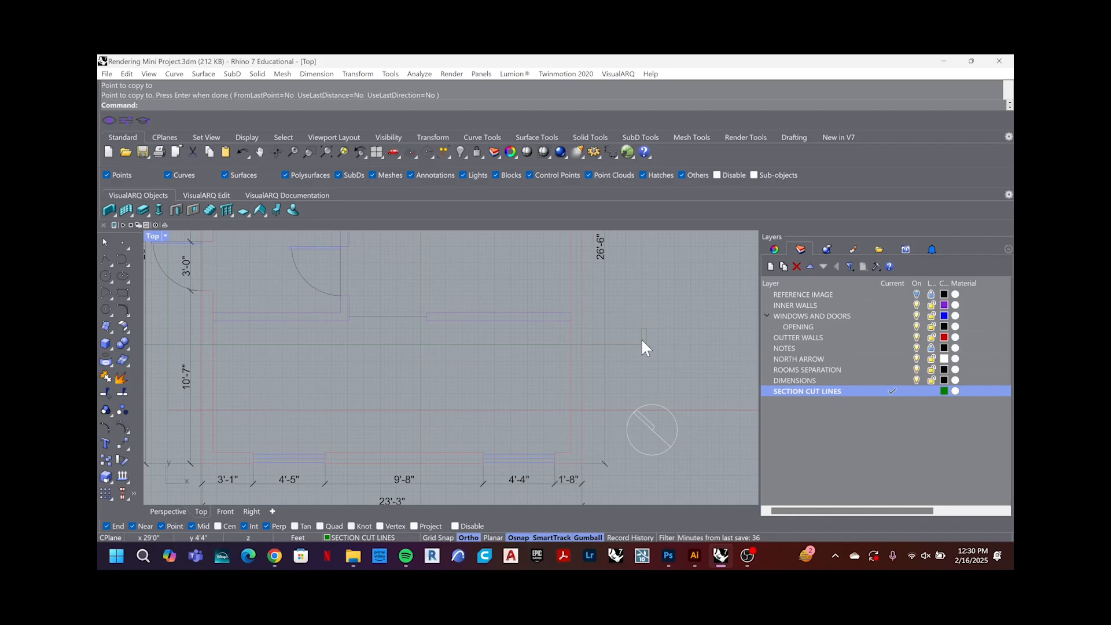
click(642, 340)
click(590, 346)
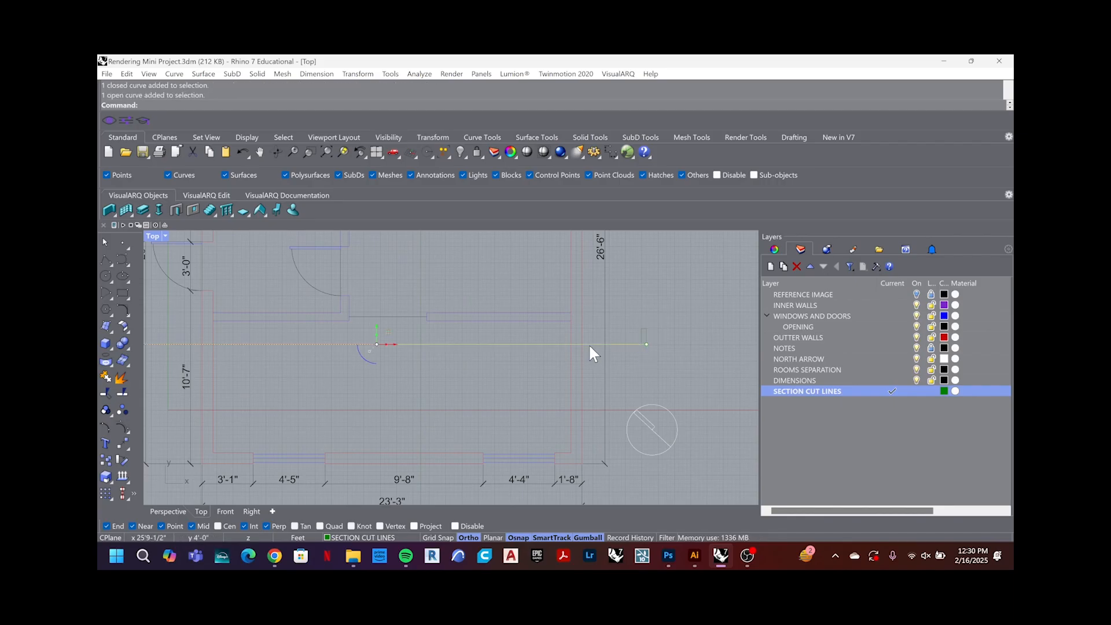
click(639, 339)
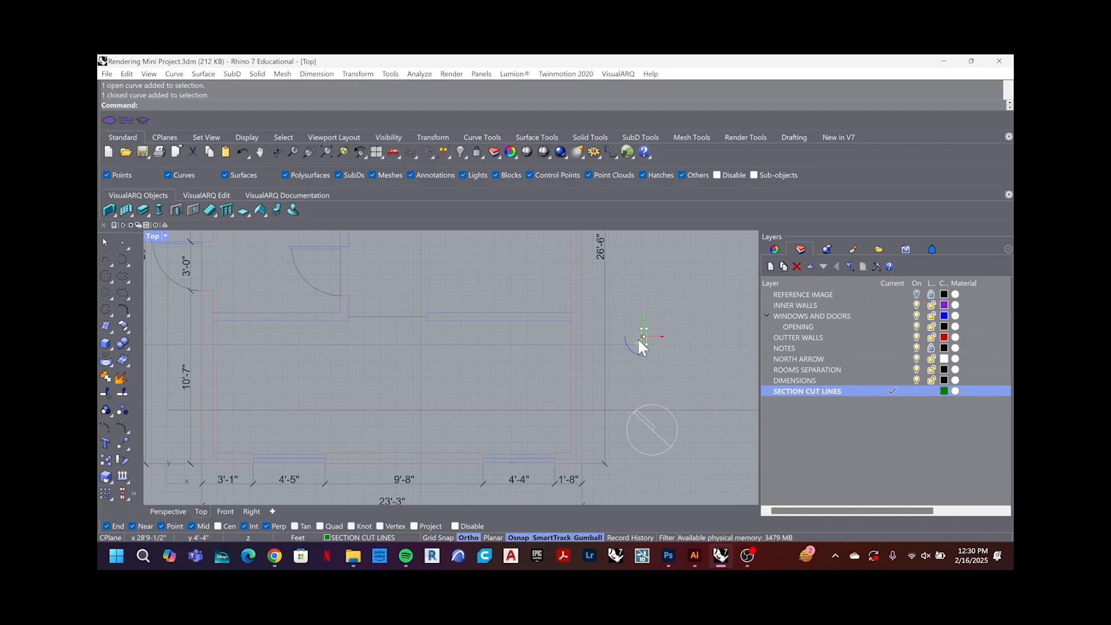
click(618, 311)
mouse_move(667, 314)
mouse_down()
mouse_move(629, 333)
mouse_move(630, 324)
mouse_up()
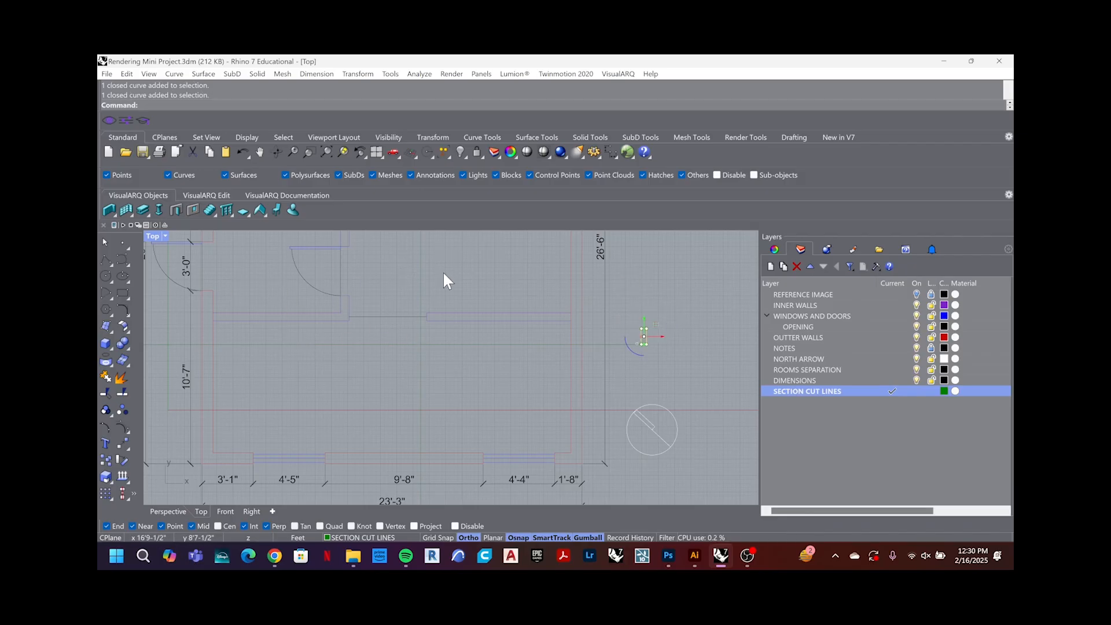
scroll(445, 281, down, 3)
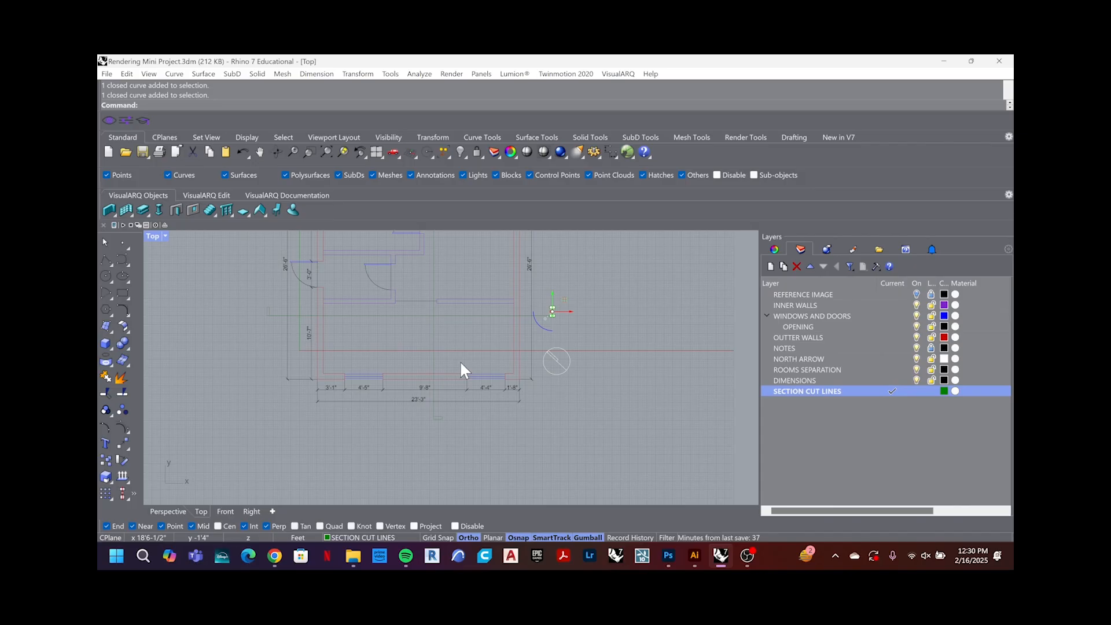
right_drag(459, 360, 522, 386)
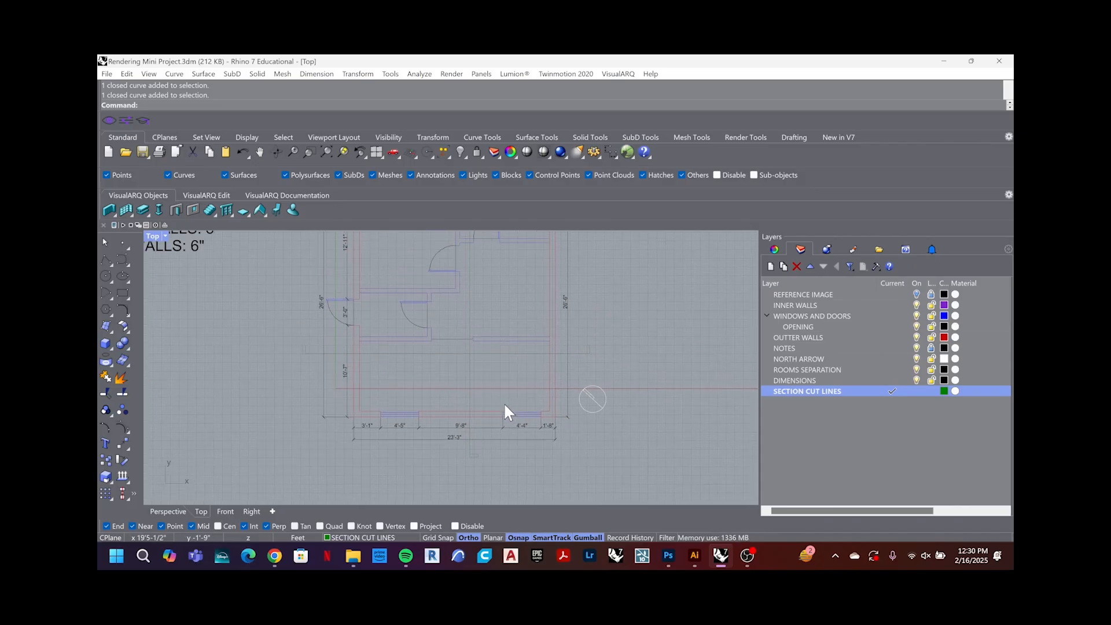
scroll(504, 408, down, 4)
scroll(503, 408, up, 2)
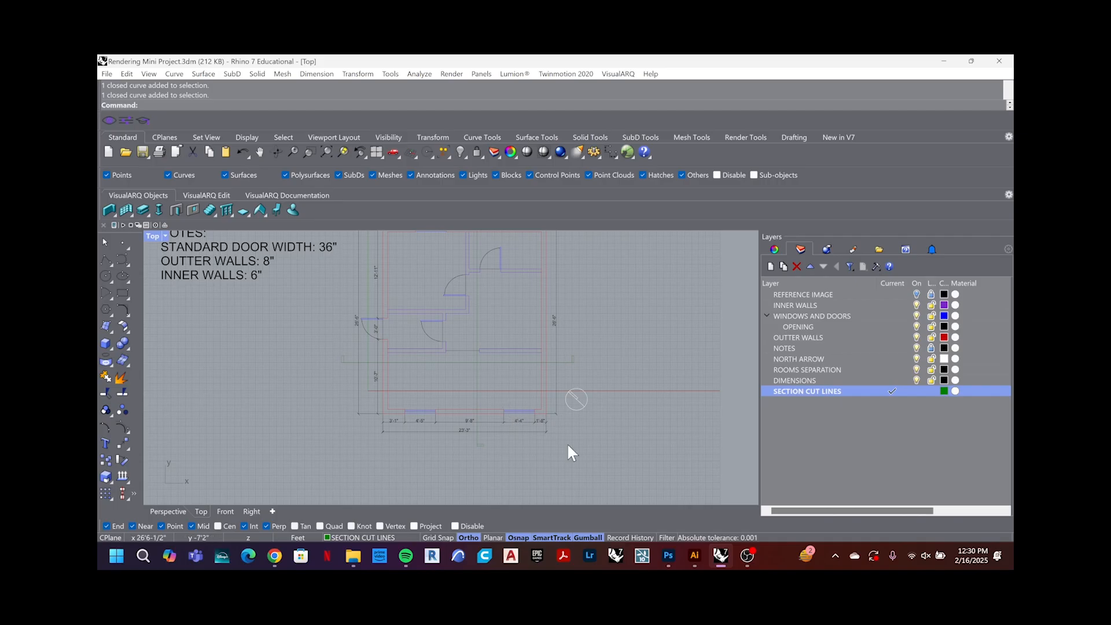
mouse_move(746, 566)
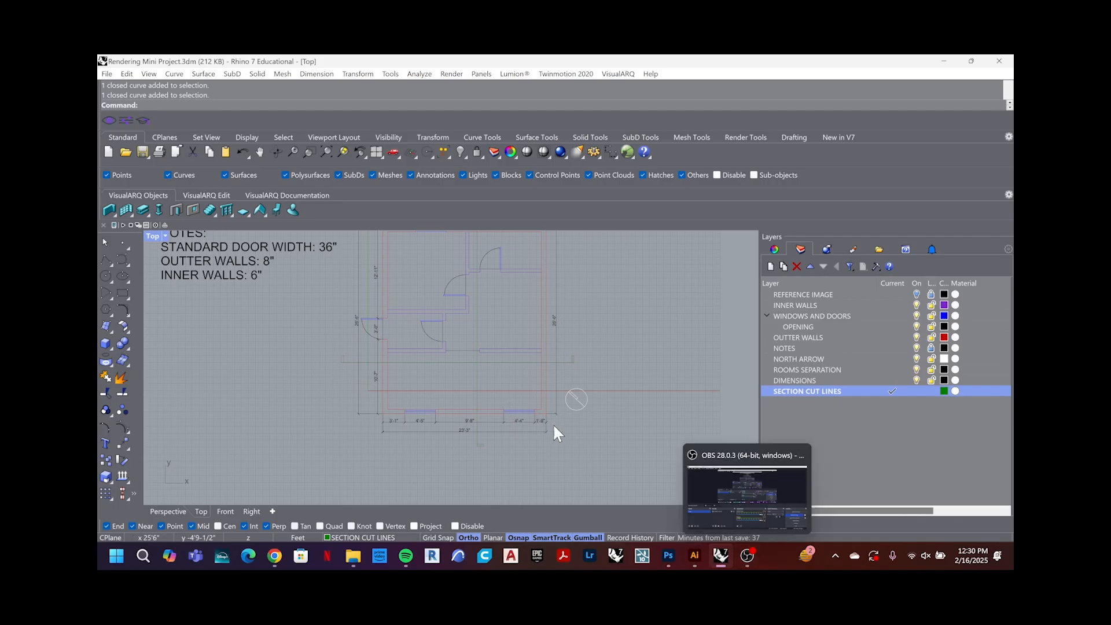
Step: Try to shift and scale the north arrow beside the plan's lower-right corner, and undo the changes
scroll(568, 425, up, 4)
drag(571, 360, 556, 341)
mouse_move(598, 385)
mouse_down()
mouse_move(621, 386)
mouse_move(586, 392)
mouse_up()
key(ctrl+z)
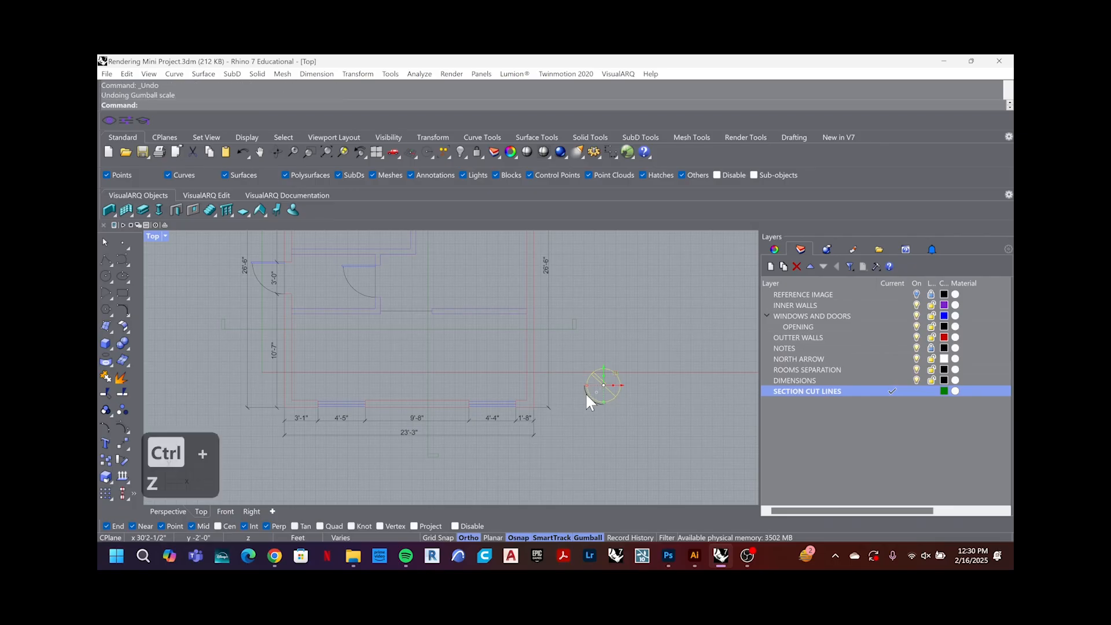
key(ctrl+z)
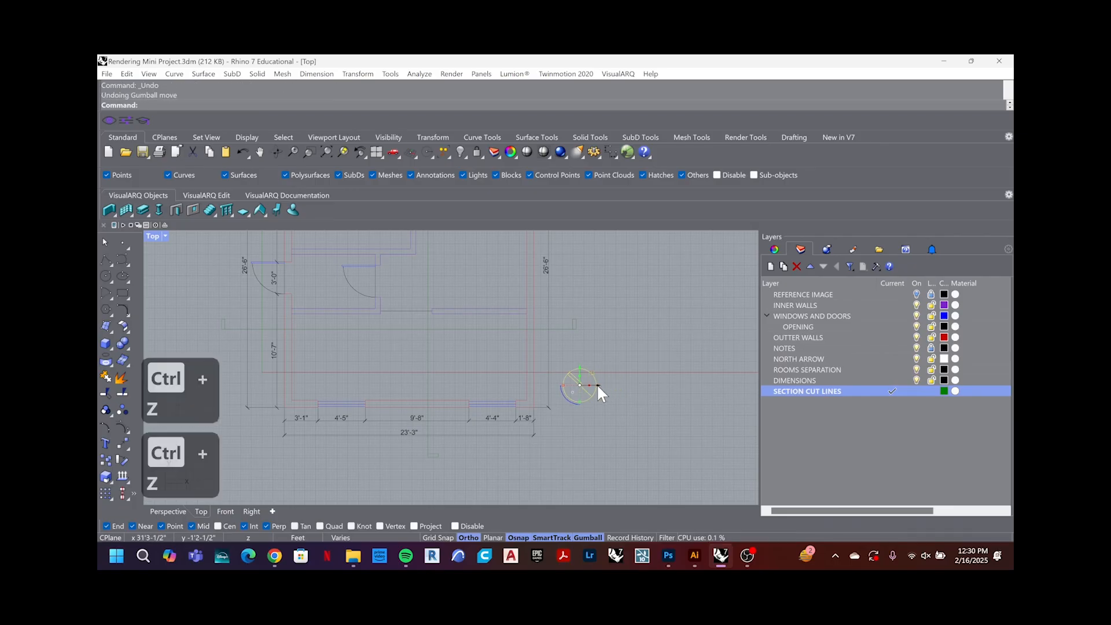
scroll(620, 386, up, 3)
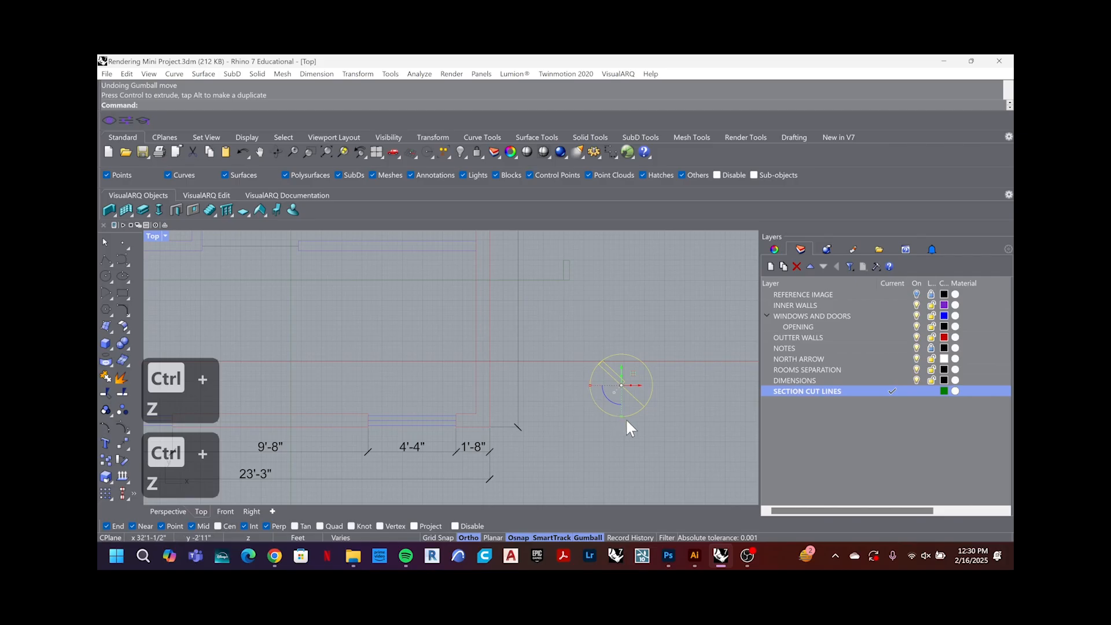
drag(621, 416, 617, 400)
key(ctrl+z)
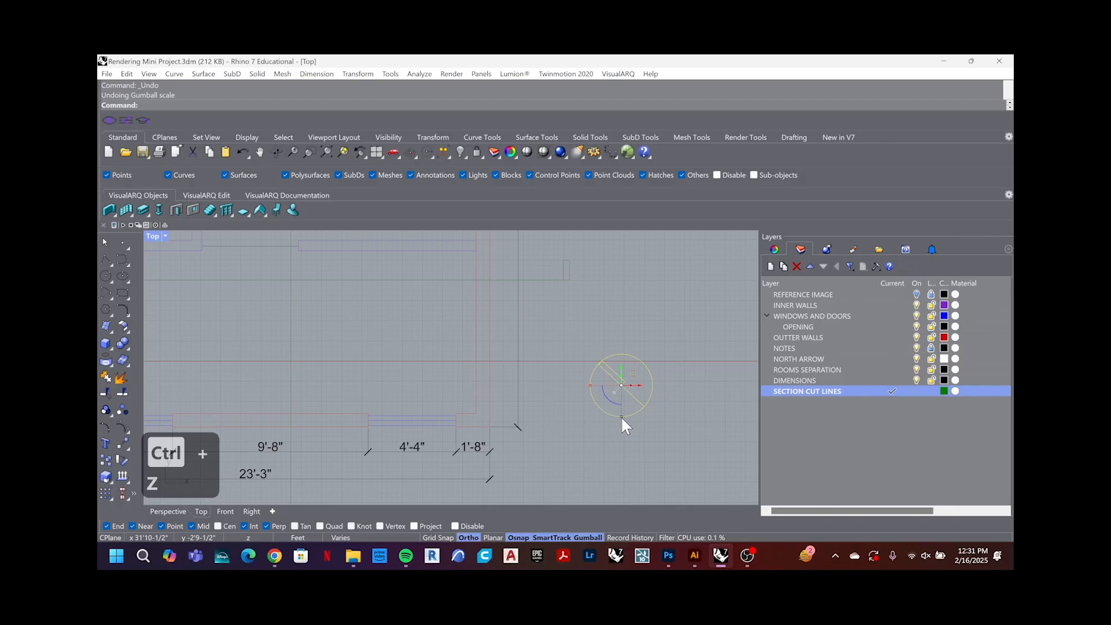
Step: Scale the north arrow down uniformly and move it closer to the plan's lower-right corner
drag(622, 417, 622, 417)
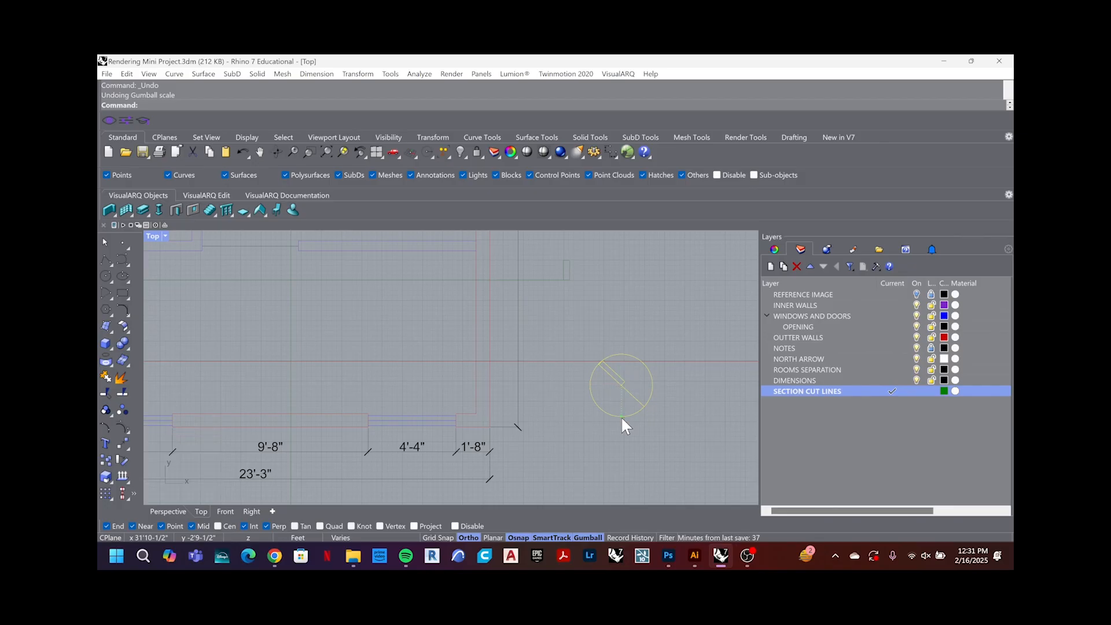
drag(622, 418, 578, 391)
click(608, 354)
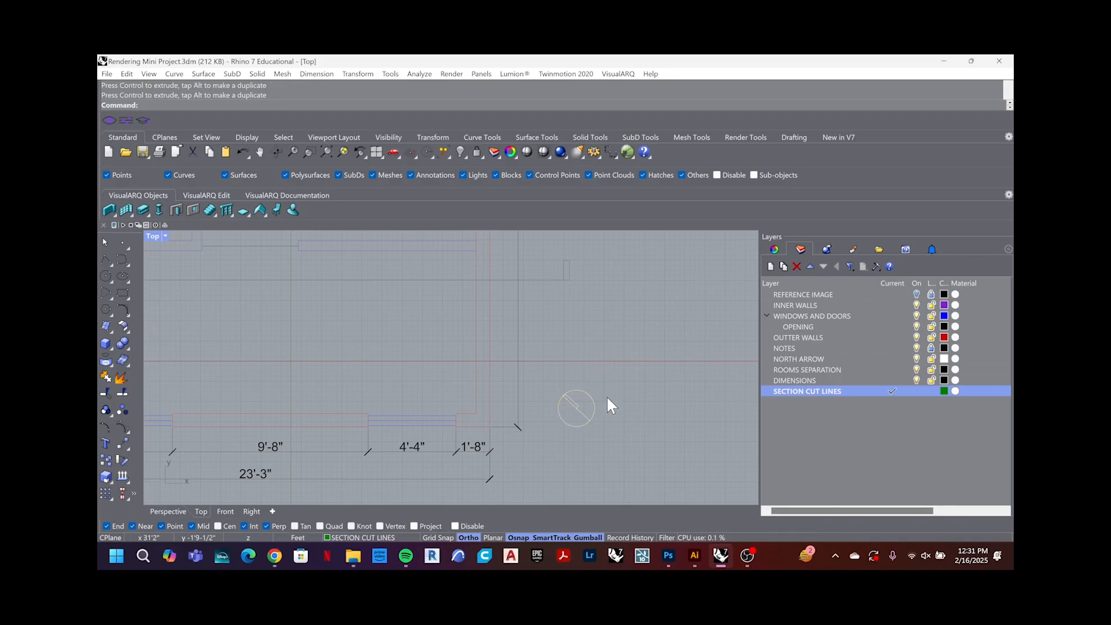
scroll(607, 394, down, 6)
scroll(605, 395, up, 3)
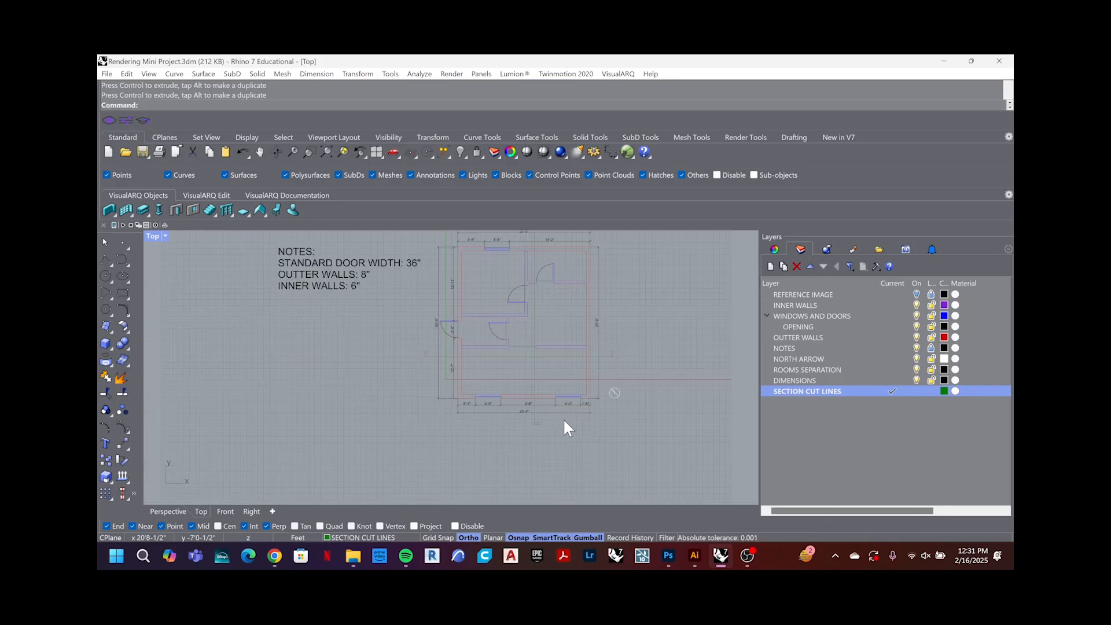